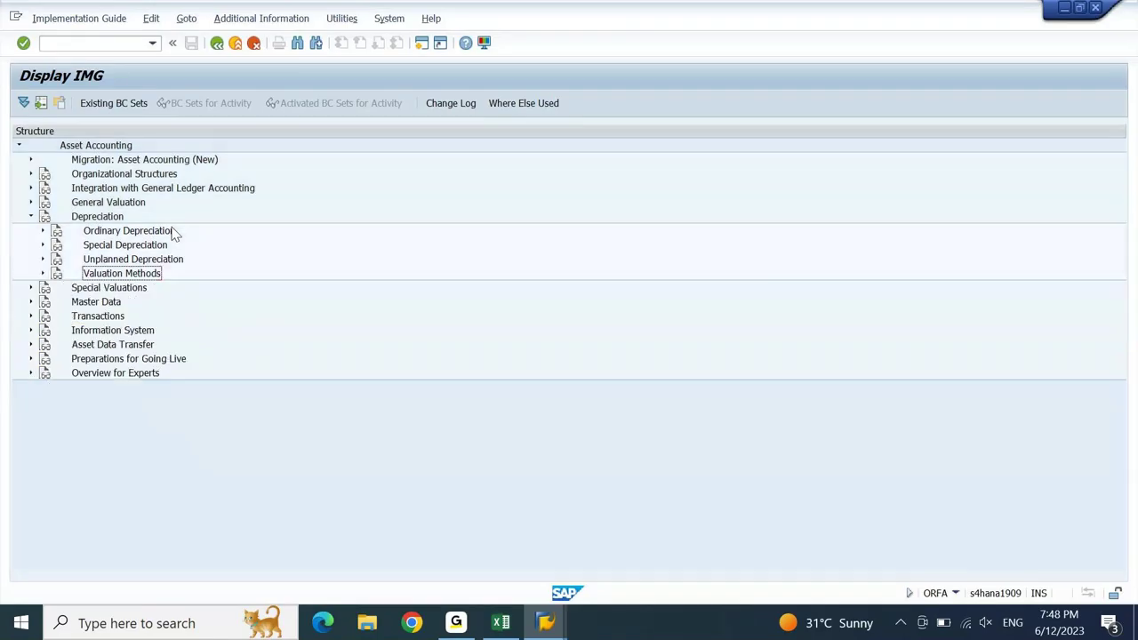
- Collapse the Depreciation branch, then review the D10000 asset class and depreciation rate notes in Excel
{"action": "key", "text": "Up"}
{"action": "key", "text": "Up"}
{"action": "key", "text": "Up"}
{"action": "key", "text": "Up"}
{"action": "key", "text": "Left"}
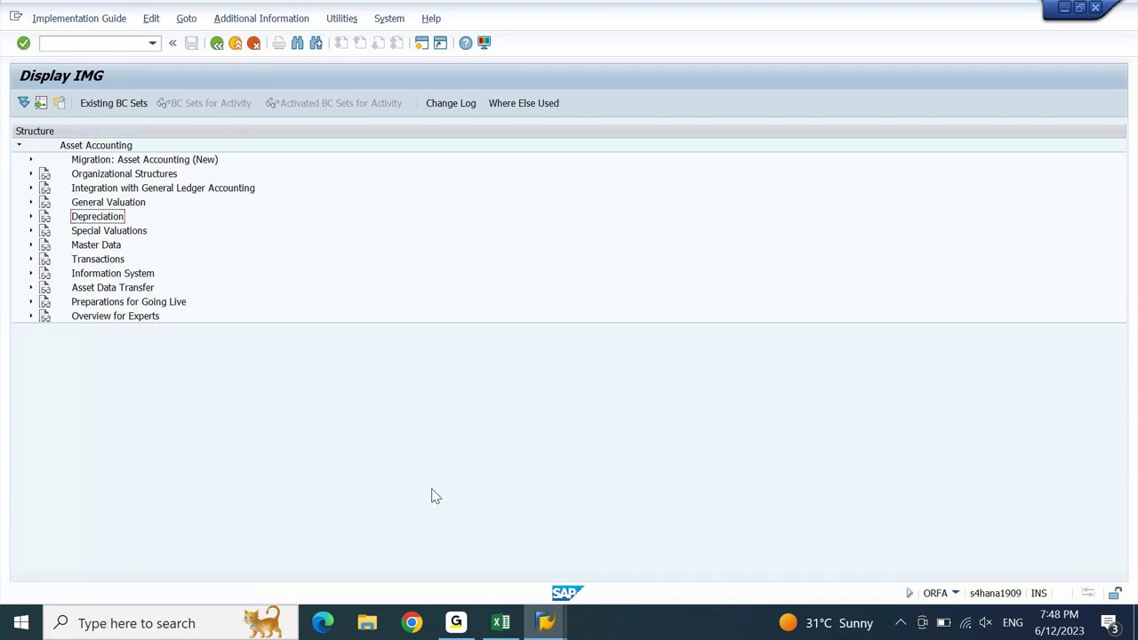
{"action": "left_click", "coordinate": [501, 619]}
{"action": "key", "text": "Page_Down"}
{"action": "key", "text": "Page_Down"}
{"action": "key", "text": "Page_Down"}
{"action": "key", "text": "Page_Down"}
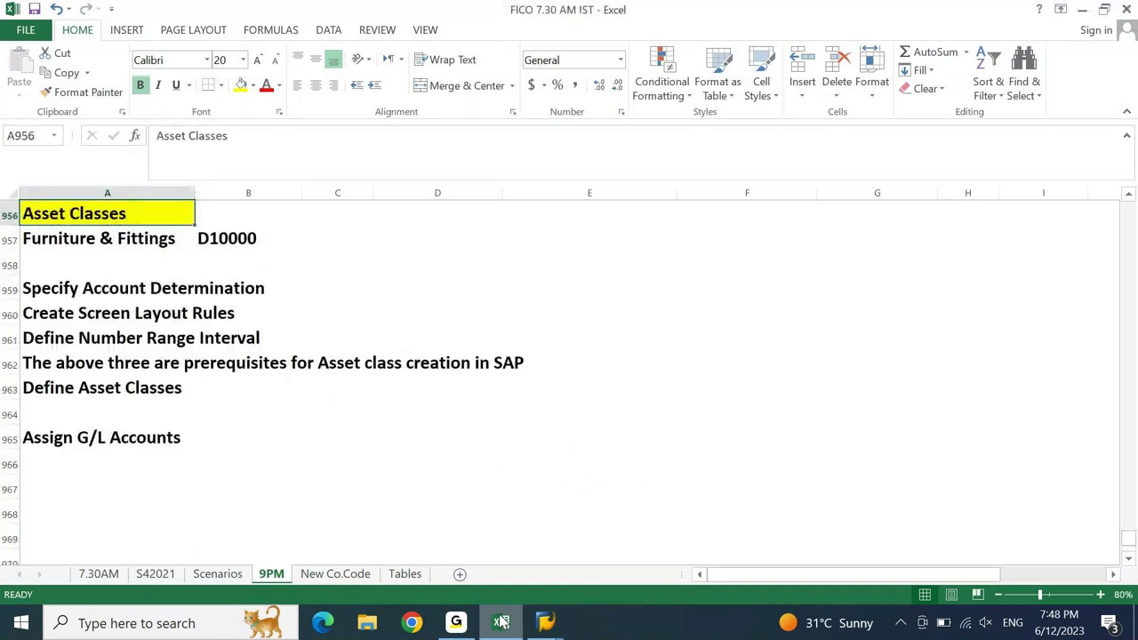
{"action": "key", "text": "Down"}
{"action": "key", "text": "Right"}
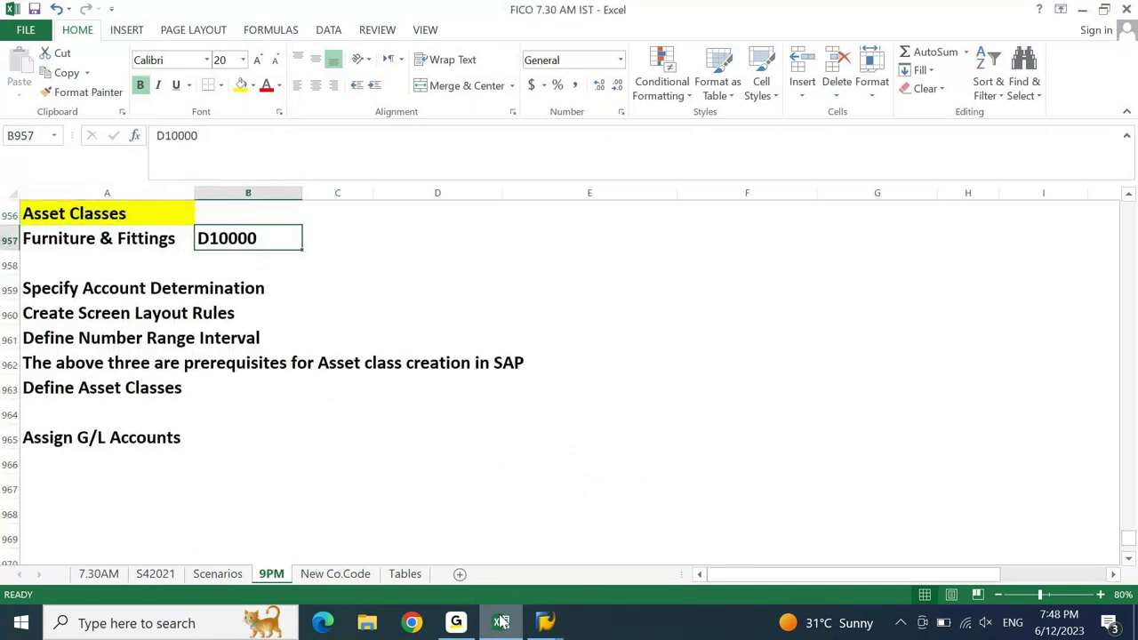
{"action": "key", "text": "Page_Down"}
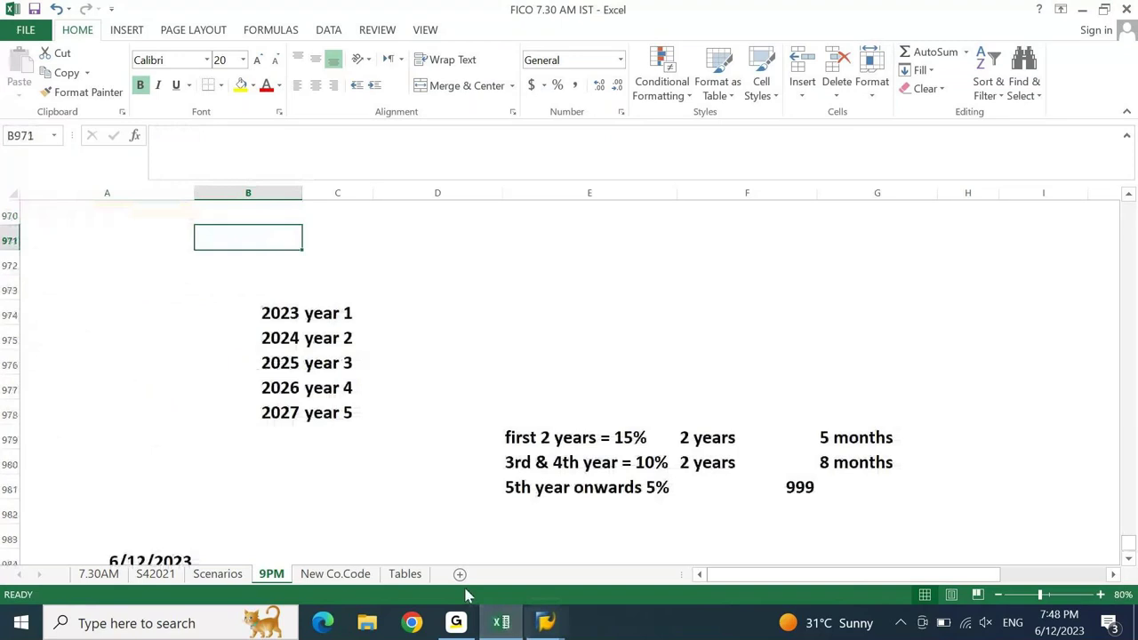
{"action": "left_click", "coordinate": [545, 623]}
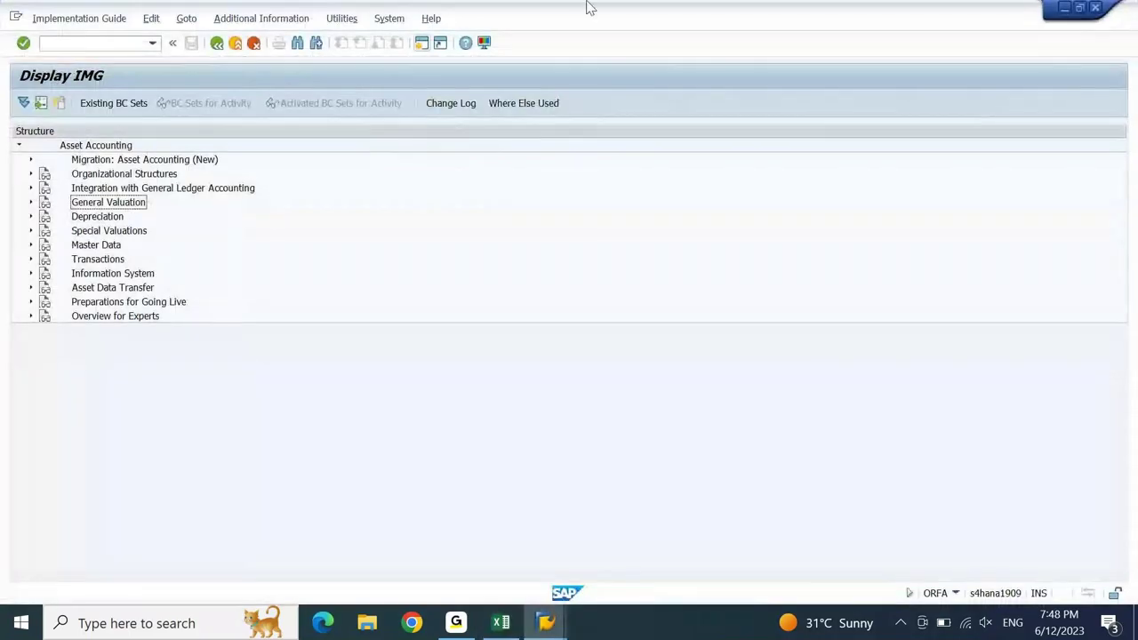
- Expand General Valuation and run Determine Depreciation Areas in the Asset Class
{"action": "key", "text": "Right"}
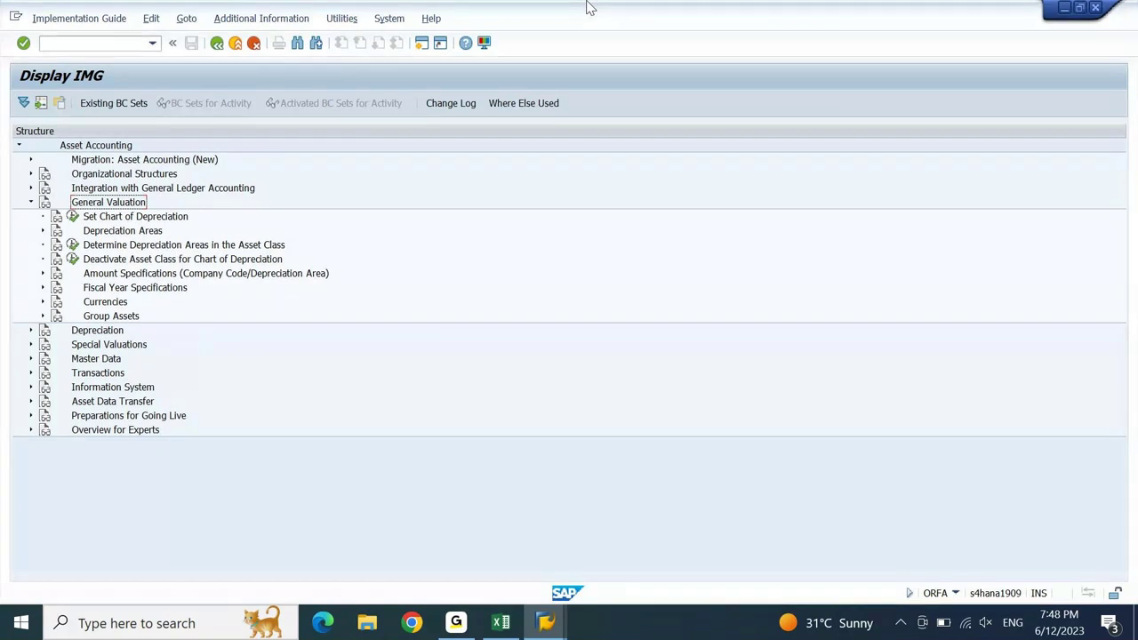
{"action": "key", "text": "Down"}
{"action": "key", "text": "Down"}
{"action": "key", "text": "Down"}
{"action": "key", "text": "Down"}
{"action": "key", "text": "Down"}
{"action": "key", "text": "Down"}
{"action": "key", "text": "Down"}
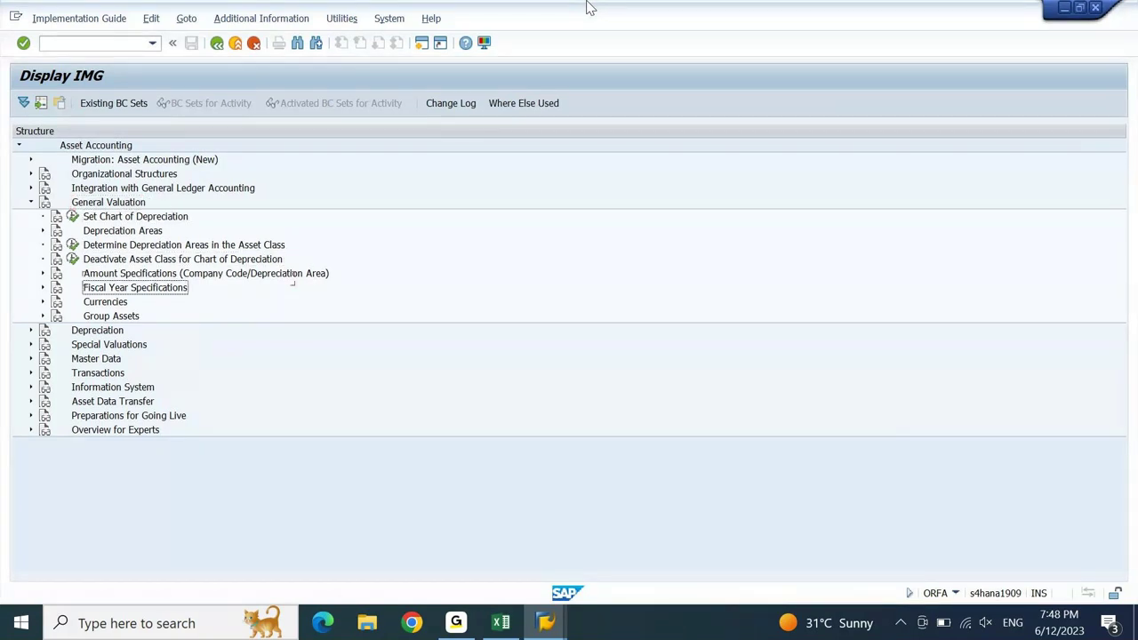
{"action": "key", "text": "Up"}
{"action": "key", "text": "Up"}
{"action": "key", "text": "Up"}
{"action": "key", "text": "Up"}
{"action": "key", "text": "Left"}
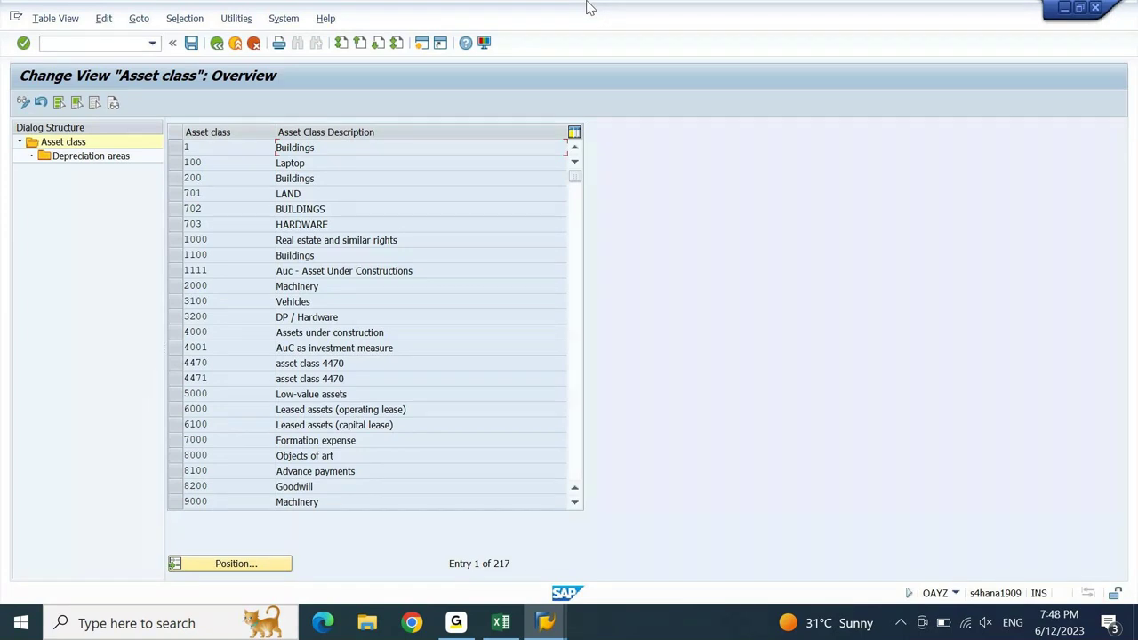
- Page down to asset class D10000 FURNITURE & FIXTURES and open its Depreciation areas
{"action": "key", "text": "Page_Down"}
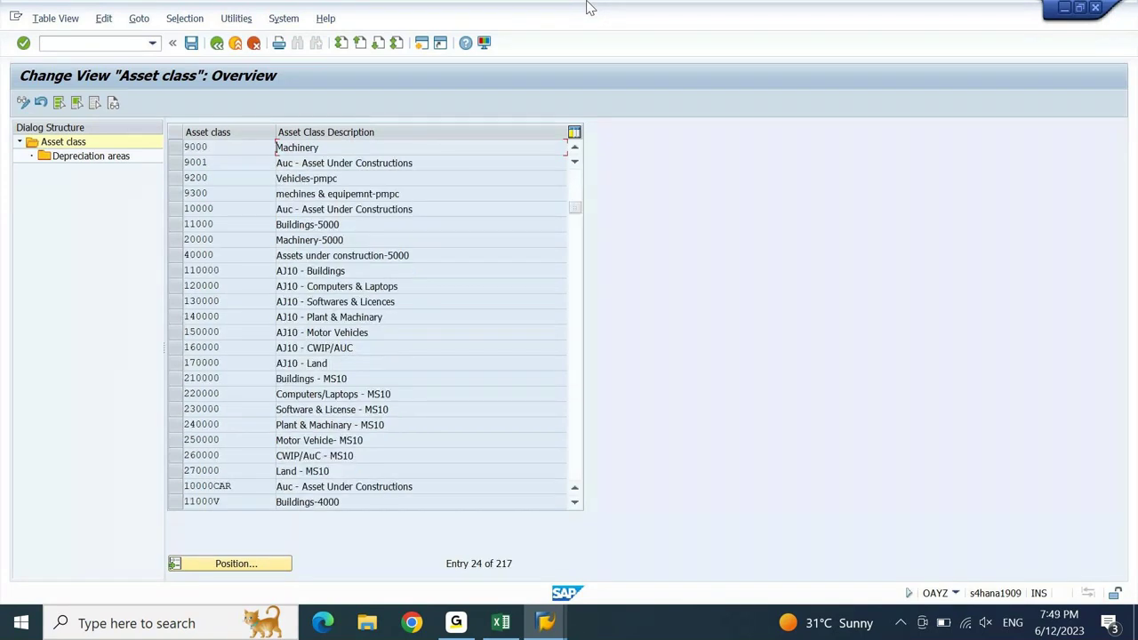
{"action": "key", "text": "Page_Down"}
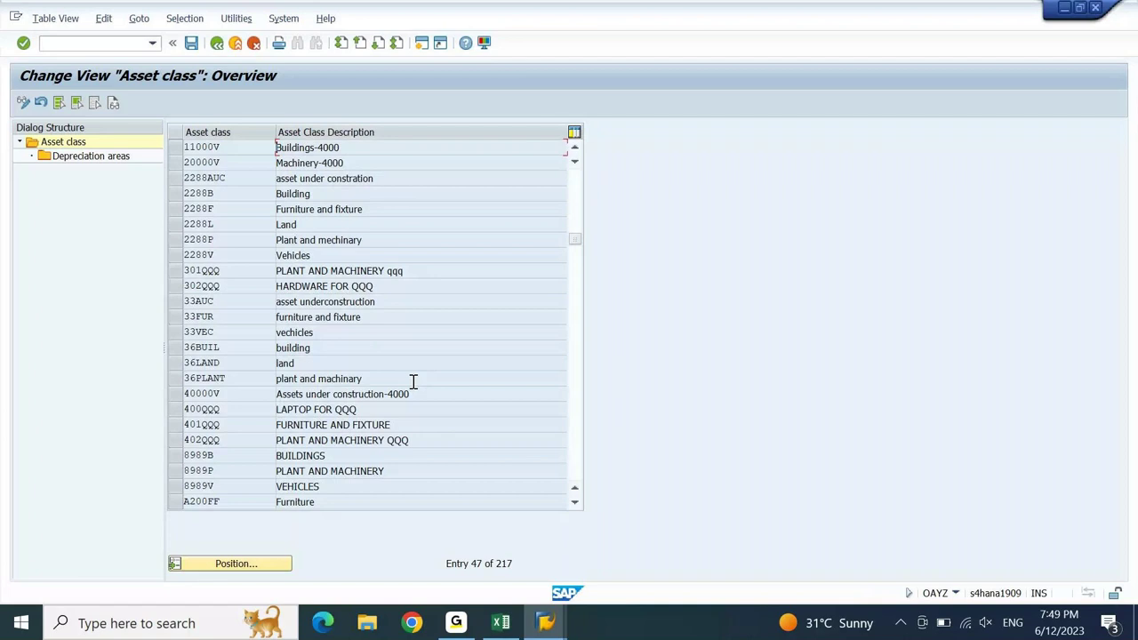
{"action": "key", "text": "Page_Down"}
{"action": "key", "text": "Page_Down"}
{"action": "key", "text": "Page_Down"}
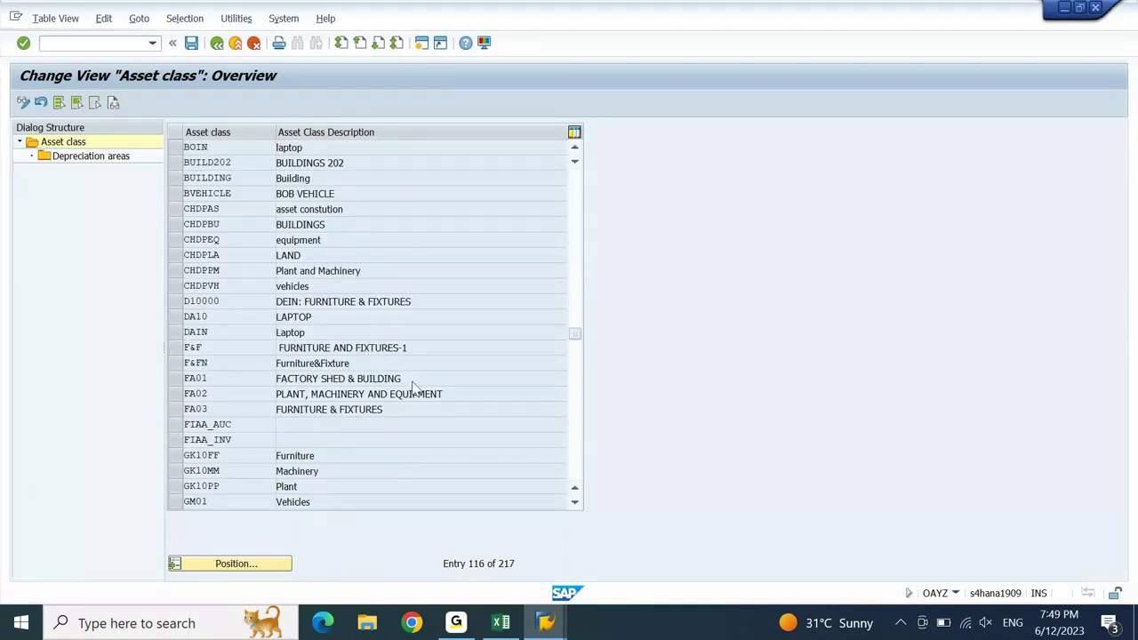
{"action": "key", "text": "Page_Down"}
{"action": "key", "text": "Page_Up"}
{"action": "left_click", "coordinate": [177, 301]}
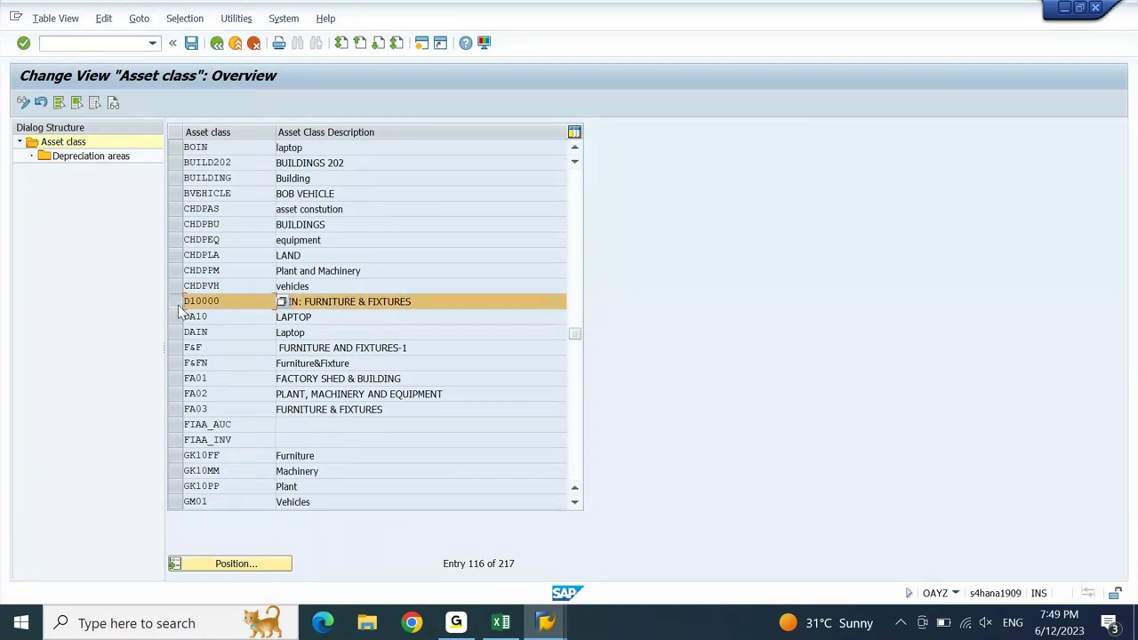
{"action": "double_click", "coordinate": [76, 162]}
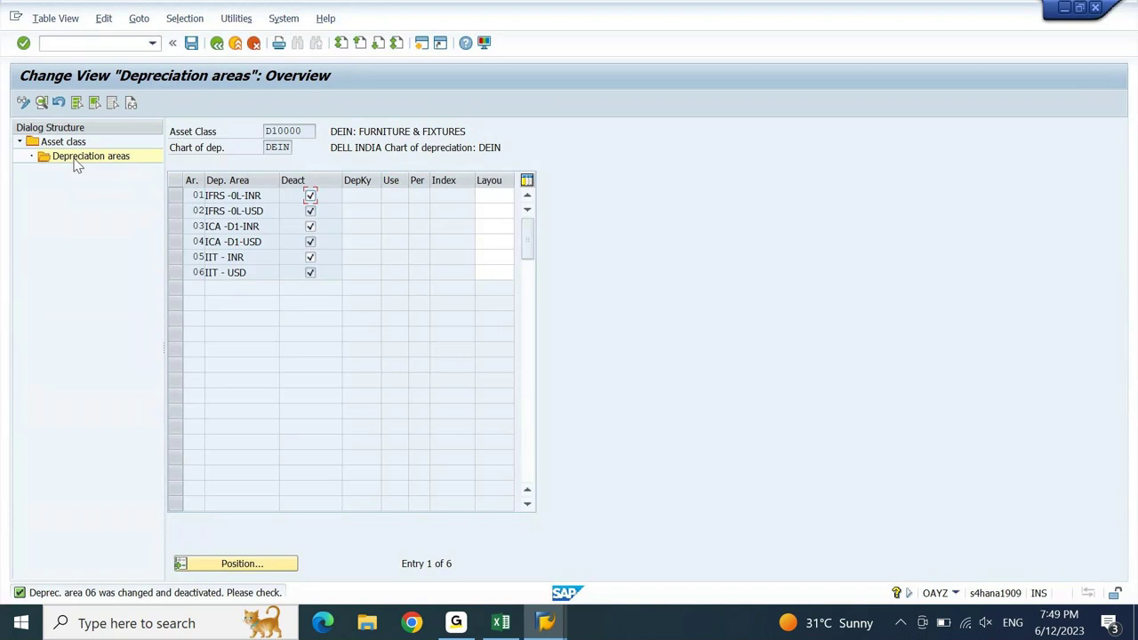
{"action": "left_click", "coordinate": [423, 44]}
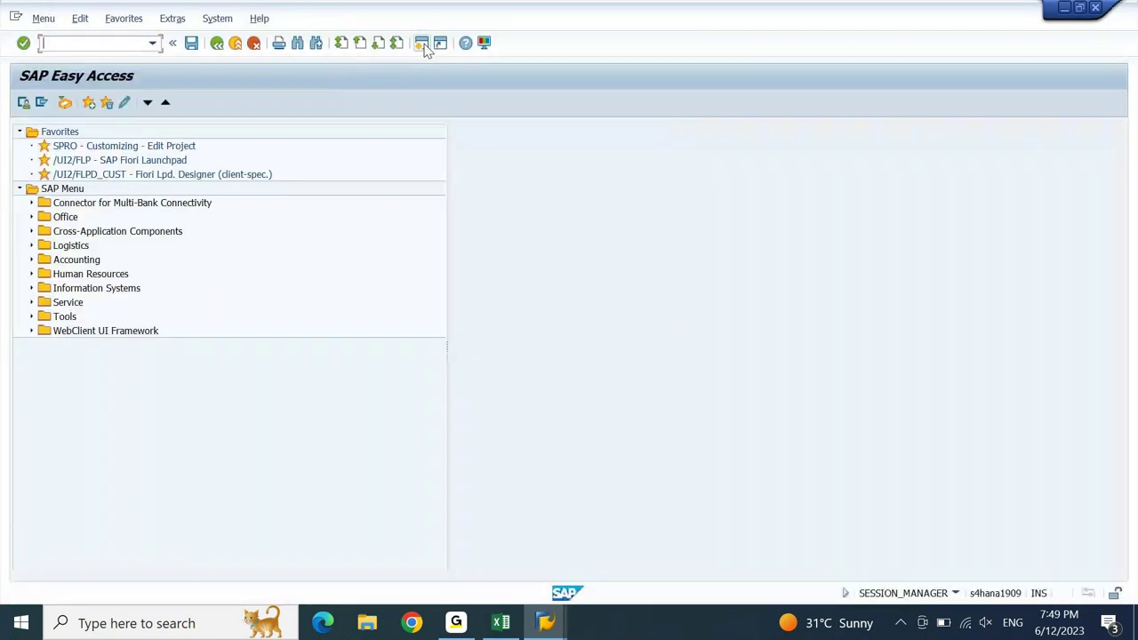
{"action": "type", "text": "AS01"}
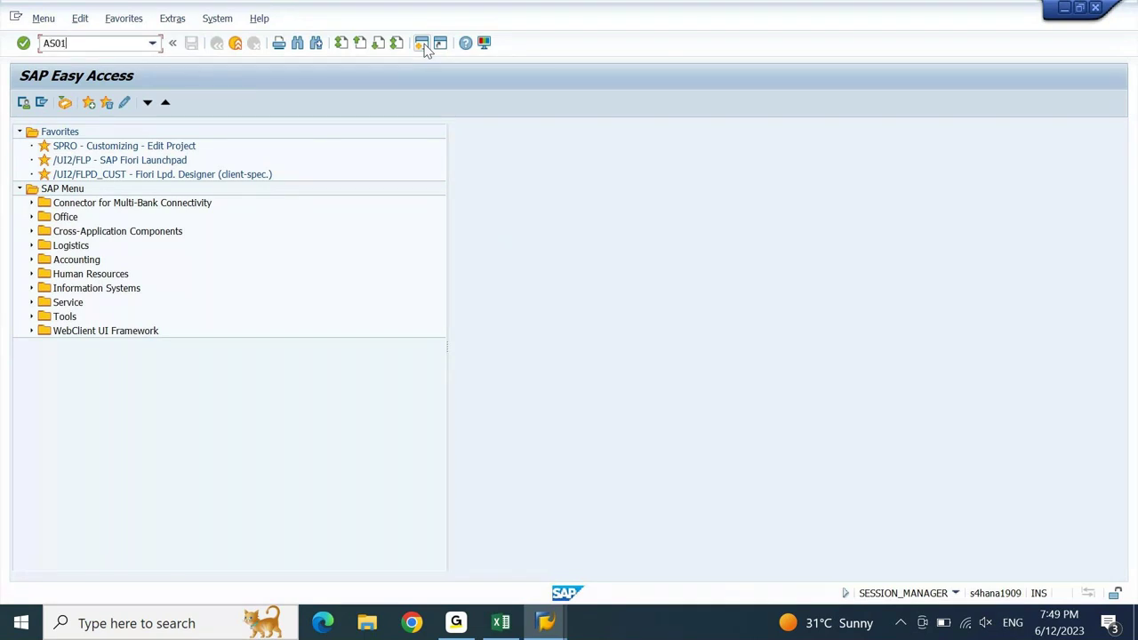
{"action": "key", "text": "Return"}
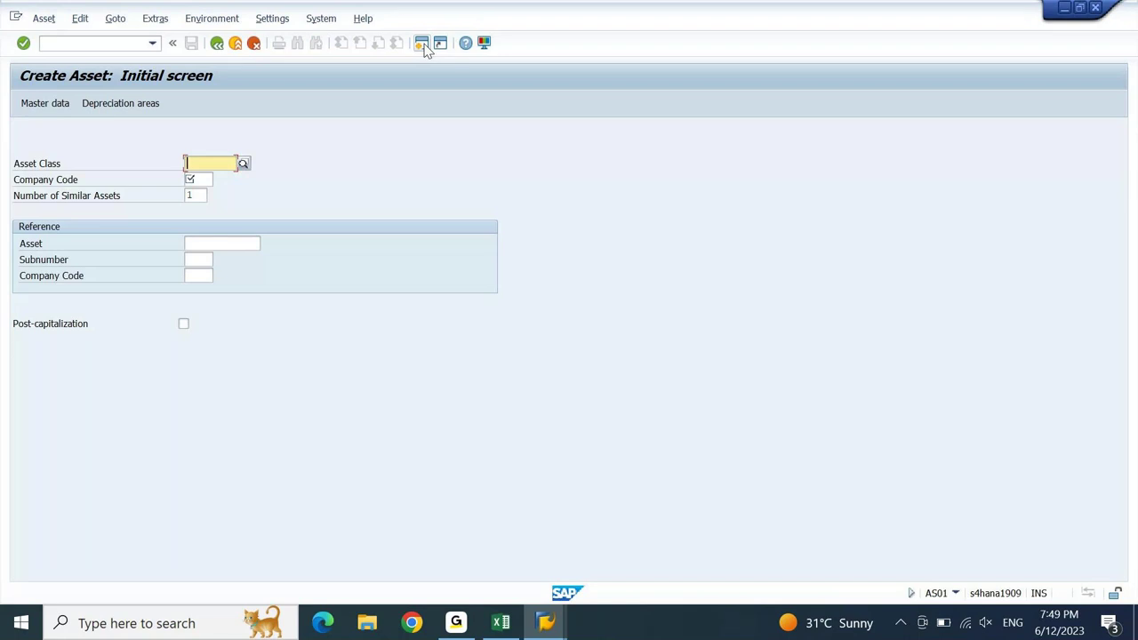
{"action": "key", "text": "Tab"}
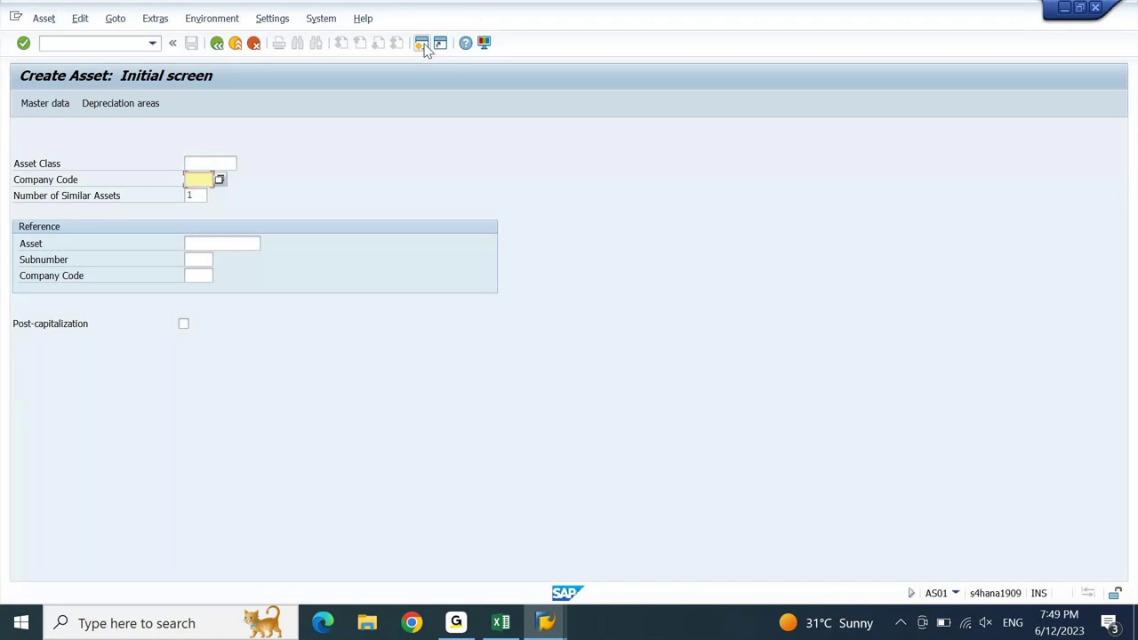
{"action": "type", "text": "dein"}
{"action": "left_click", "coordinate": [209, 164]}
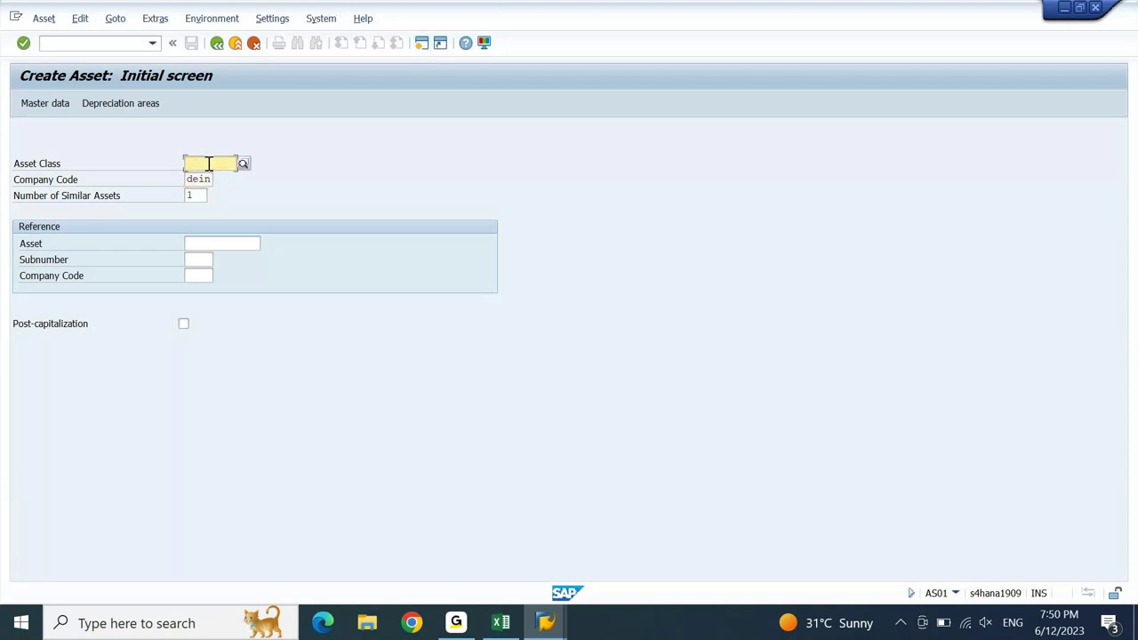
{"action": "key", "text": "F4"}
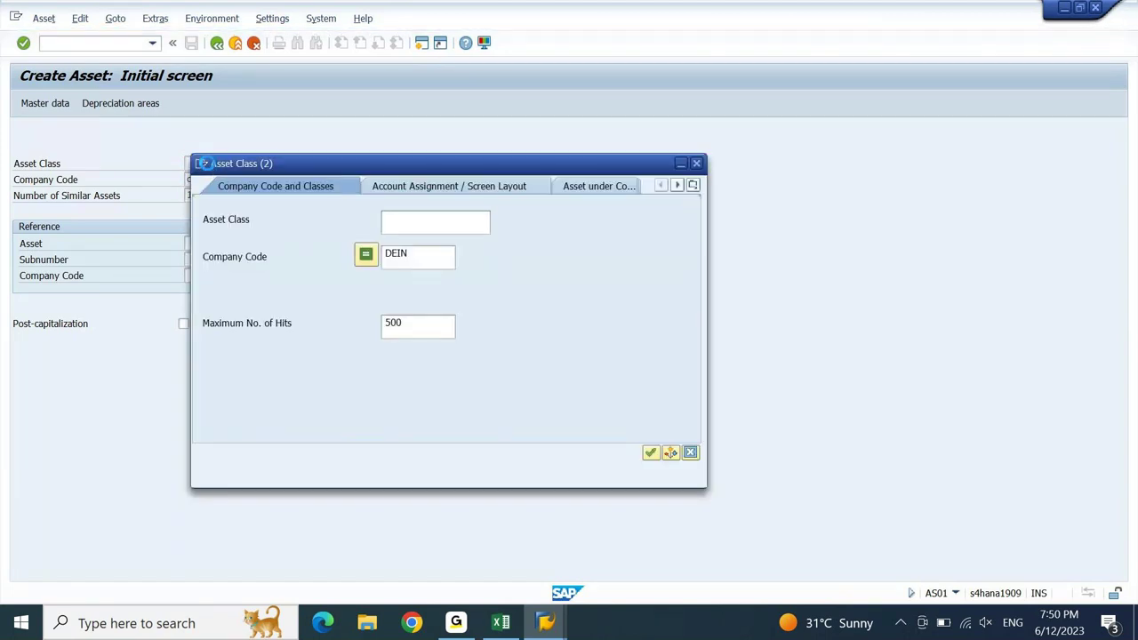
{"action": "key", "text": "Return"}
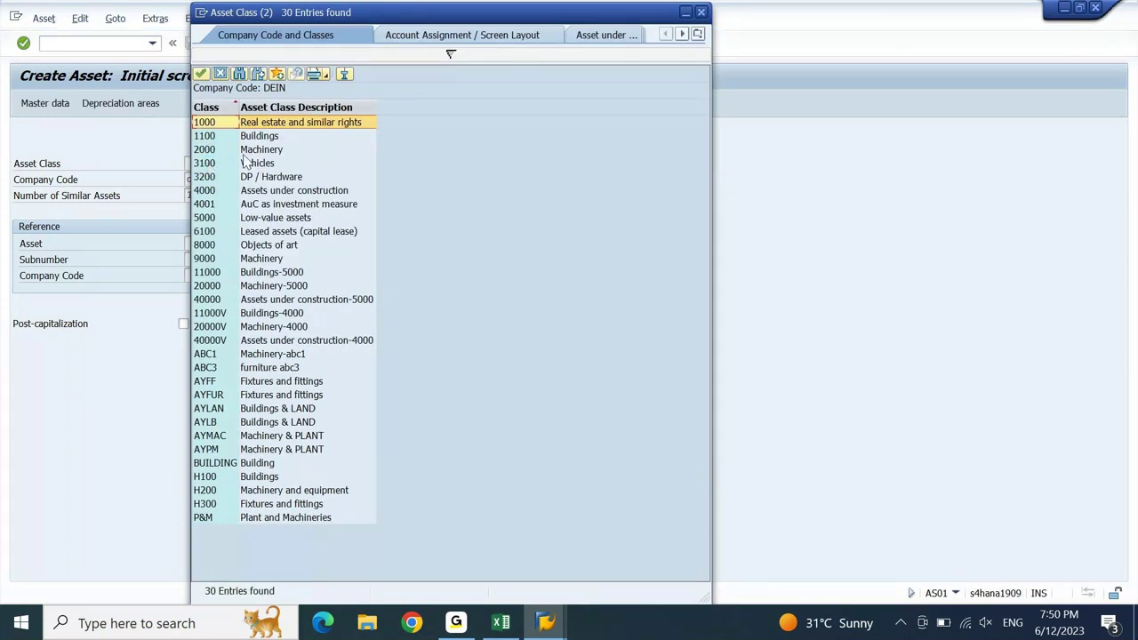
{"action": "left_click", "coordinate": [272, 463]}
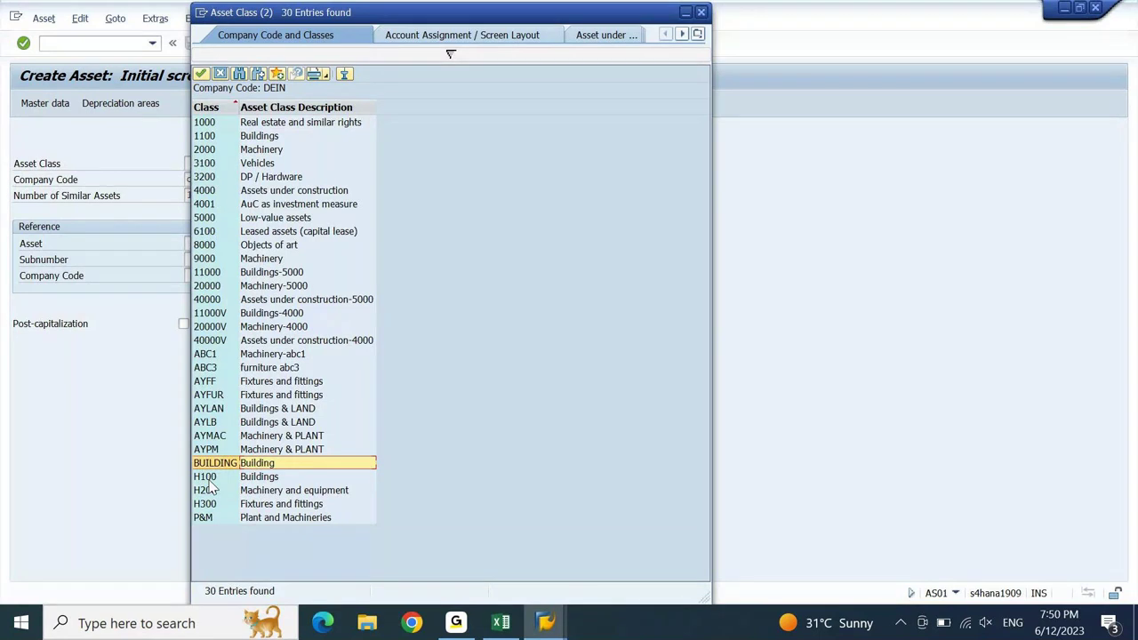
{"action": "key", "text": "Escape"}
{"action": "mouse_move", "coordinate": [576, 627]}
{"action": "left_click", "coordinate": [546, 545]}
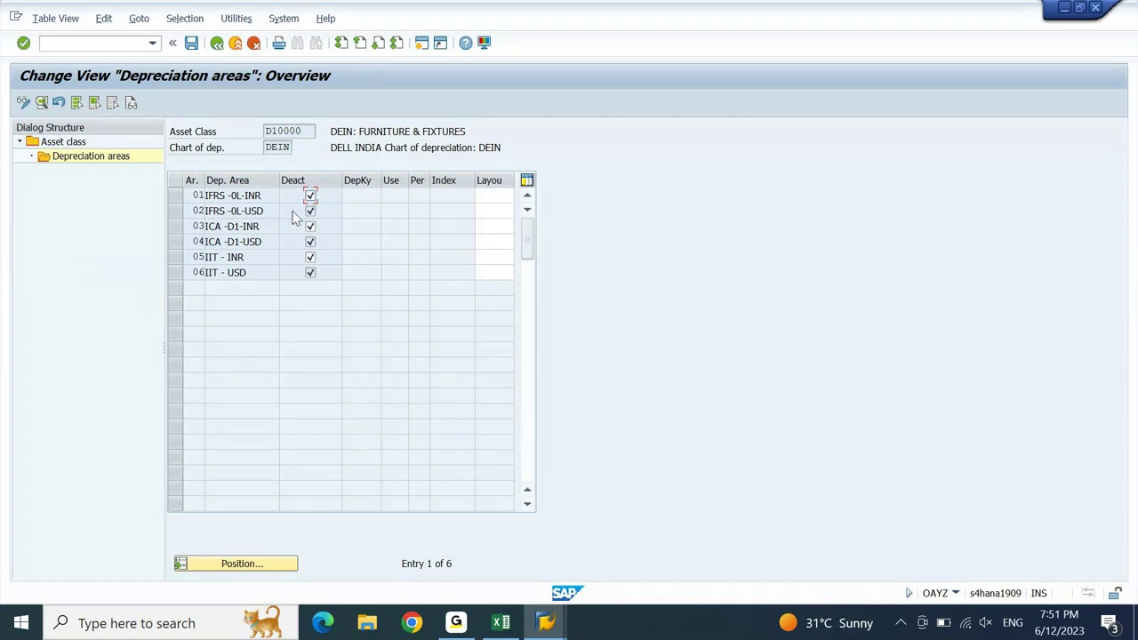
- Clear the Deact flag on INR depreciation areas 01, 03 and 05 and confirm
{"action": "left_click", "coordinate": [182, 200]}
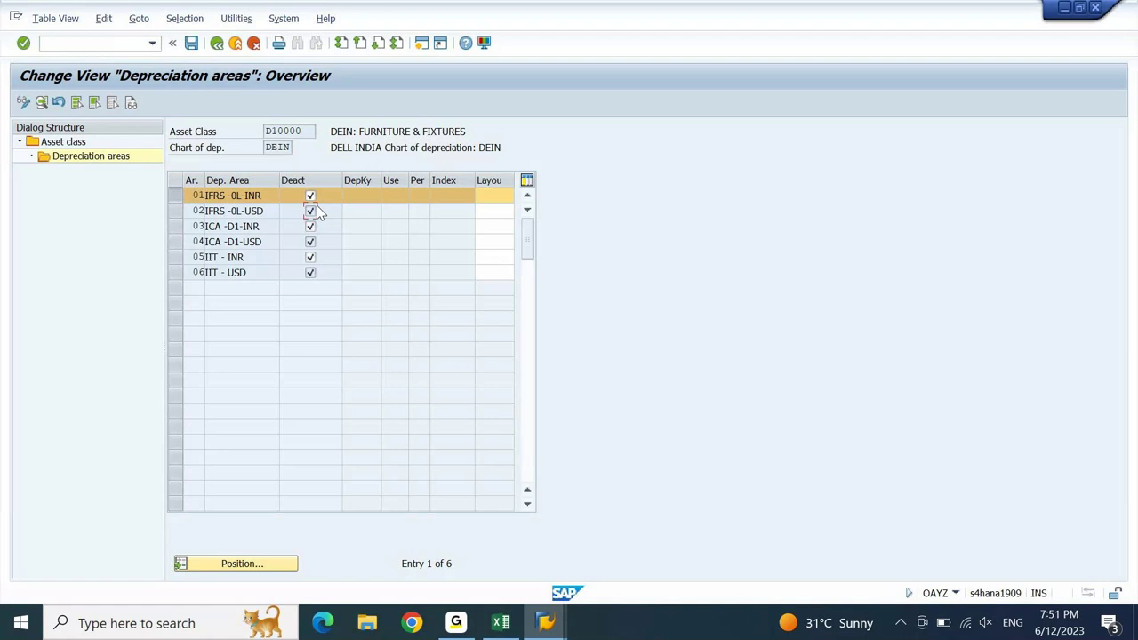
{"action": "left_click", "coordinate": [311, 196]}
{"action": "left_click", "coordinate": [309, 228]}
{"action": "left_click", "coordinate": [310, 257]}
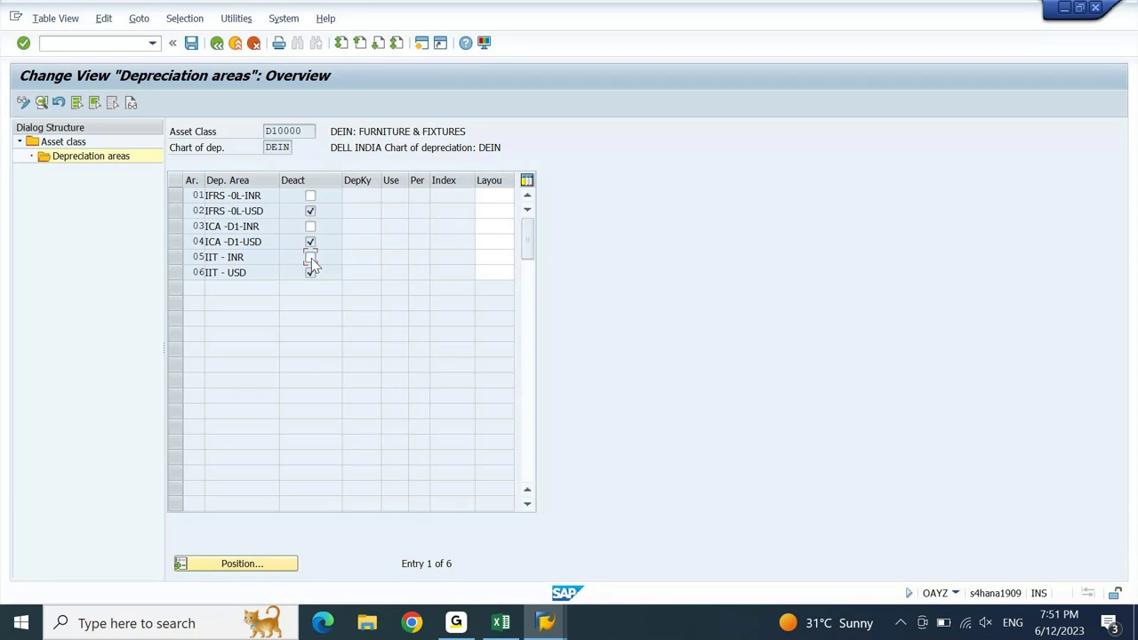
{"action": "key", "text": "Return"}
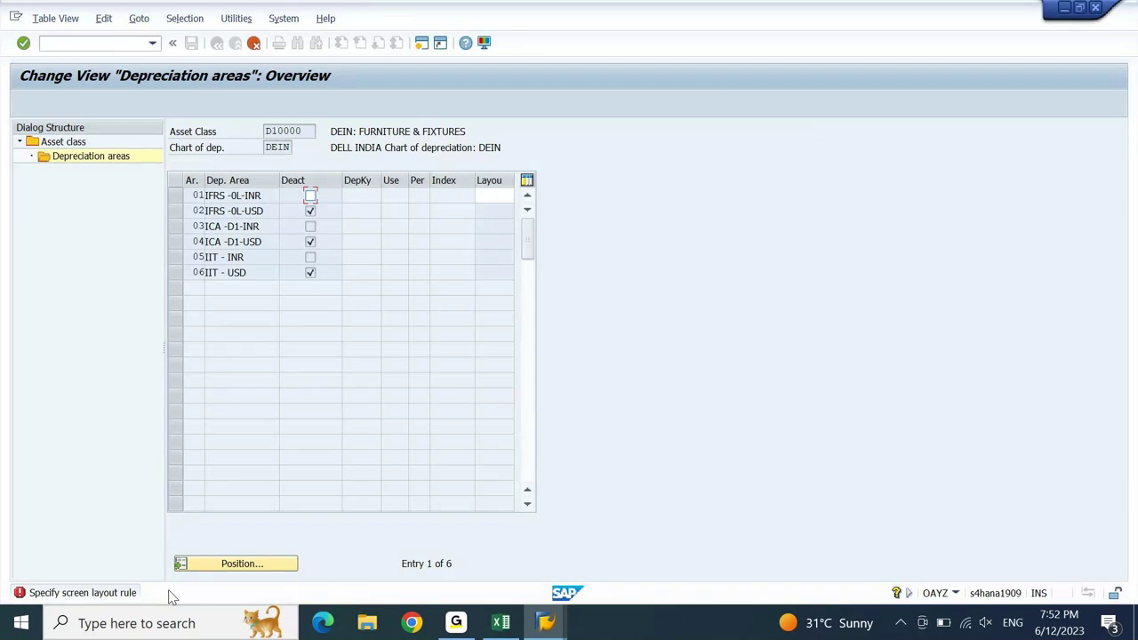
- Enter layout rule 1000 for areas 01, 03 and 05 so all six areas inherit it
{"action": "left_click", "coordinate": [503, 196]}
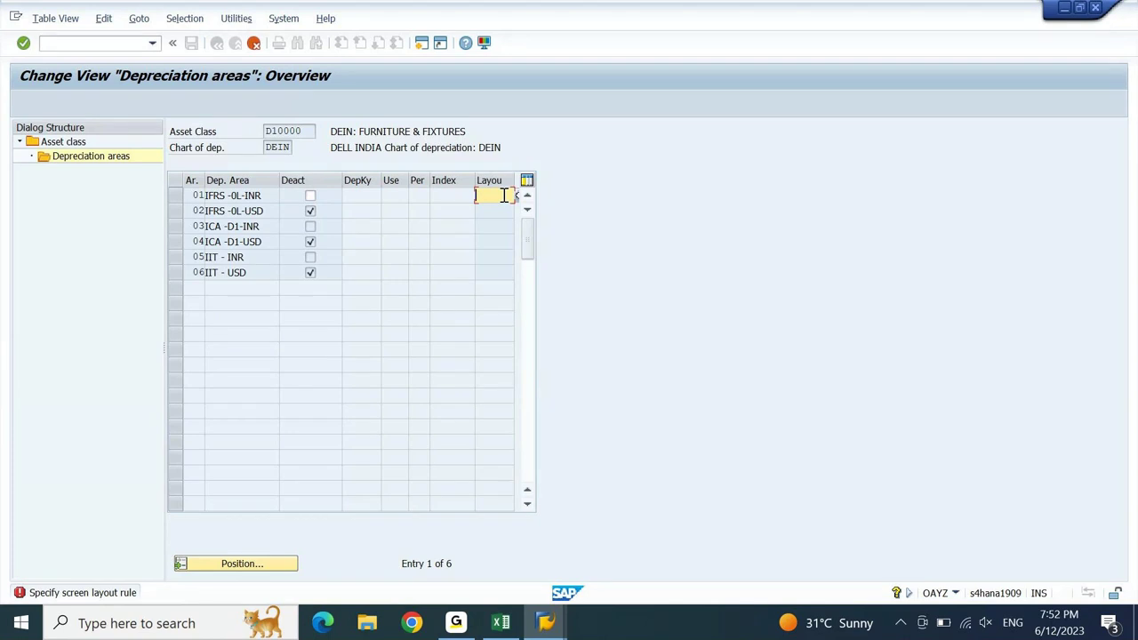
{"action": "left_click", "coordinate": [516, 195]}
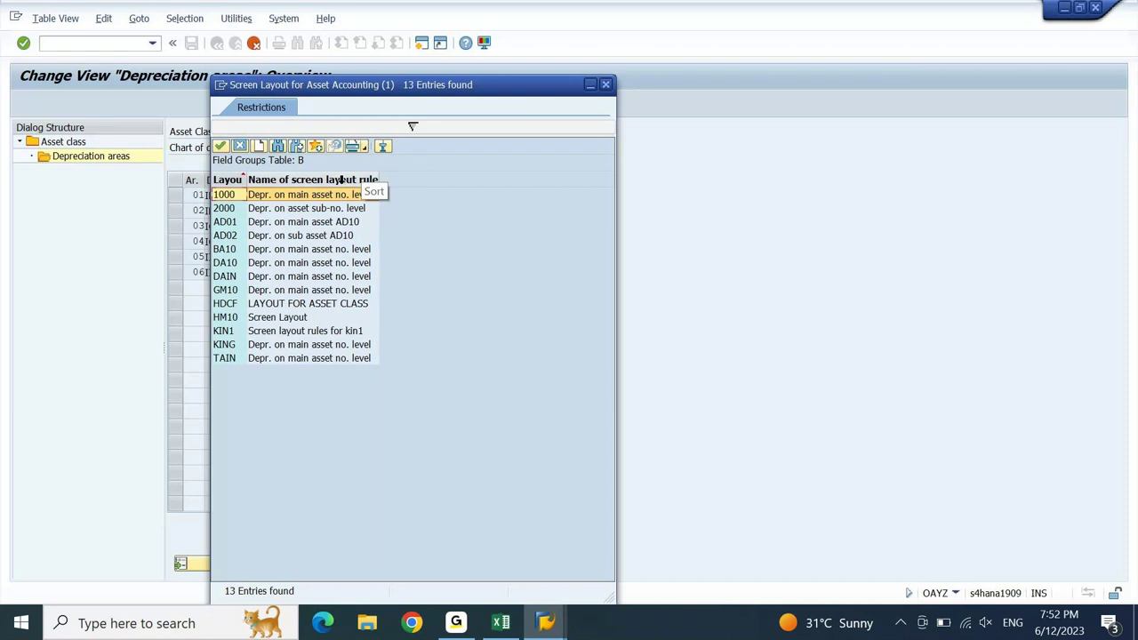
{"action": "left_click", "coordinate": [251, 194]}
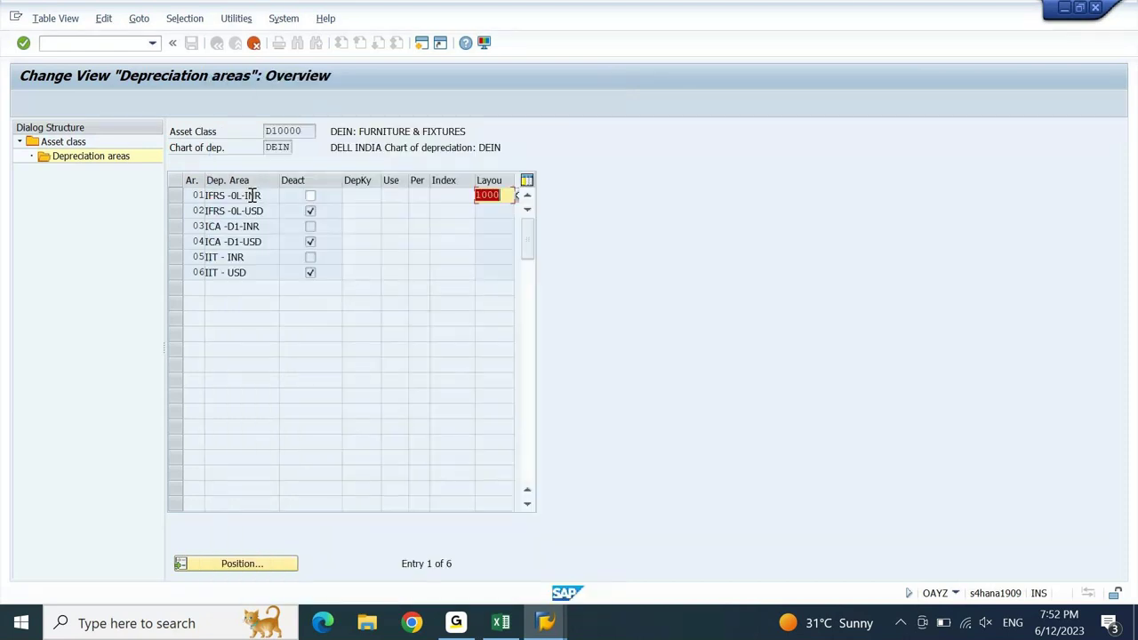
{"action": "key", "text": "Return"}
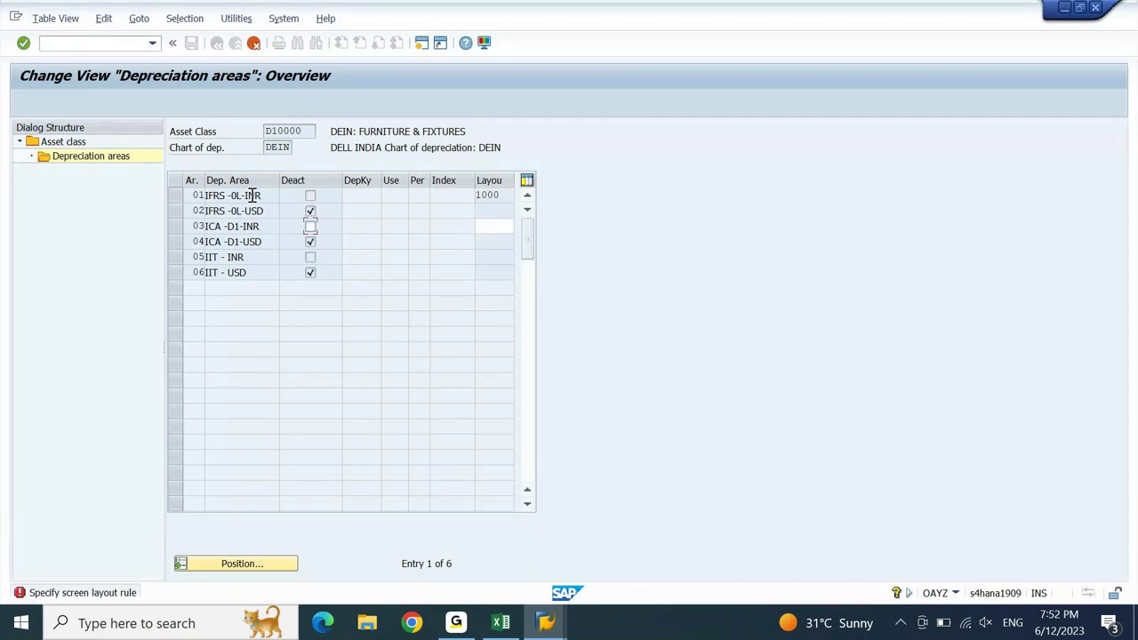
{"action": "type", "text": "1000"}
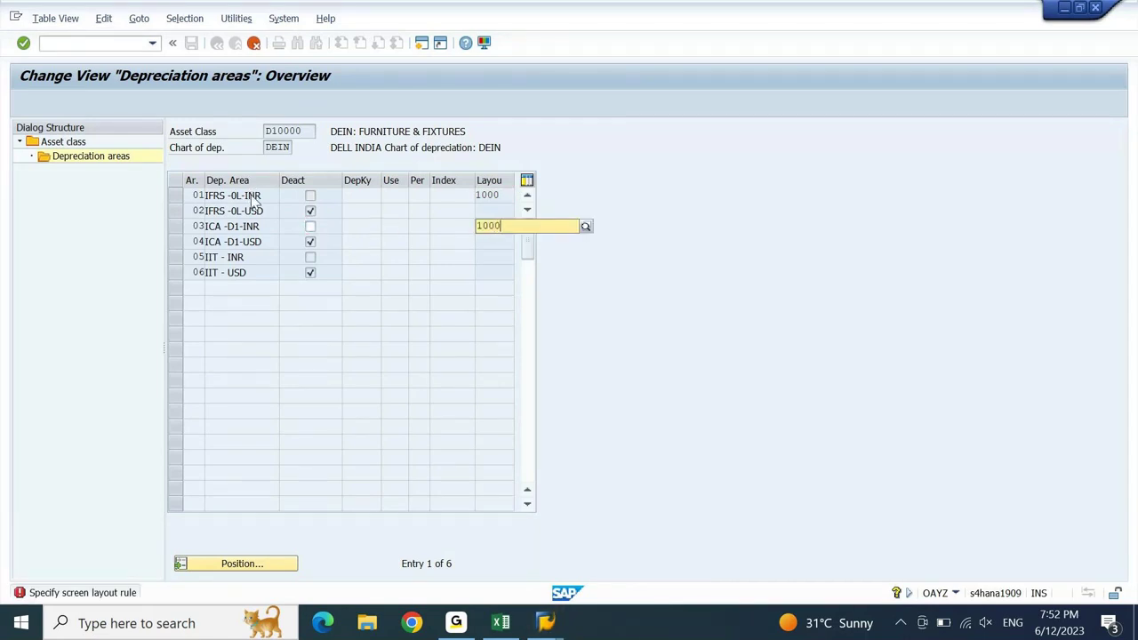
{"action": "key", "text": "Return"}
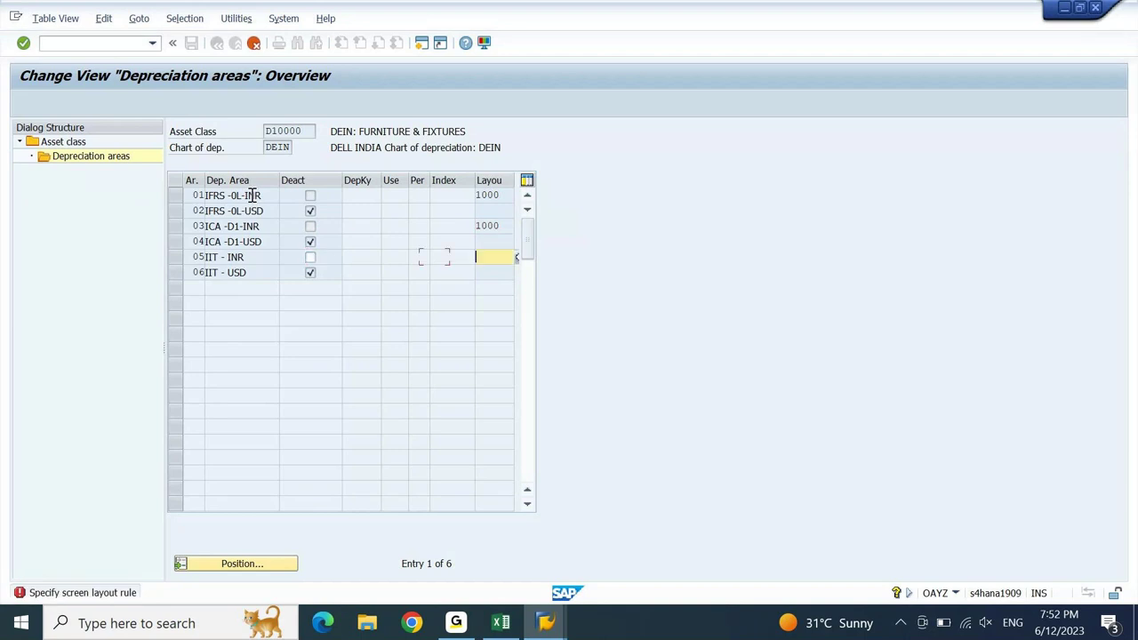
{"action": "type", "text": "1000"}
{"action": "key", "text": "Return"}
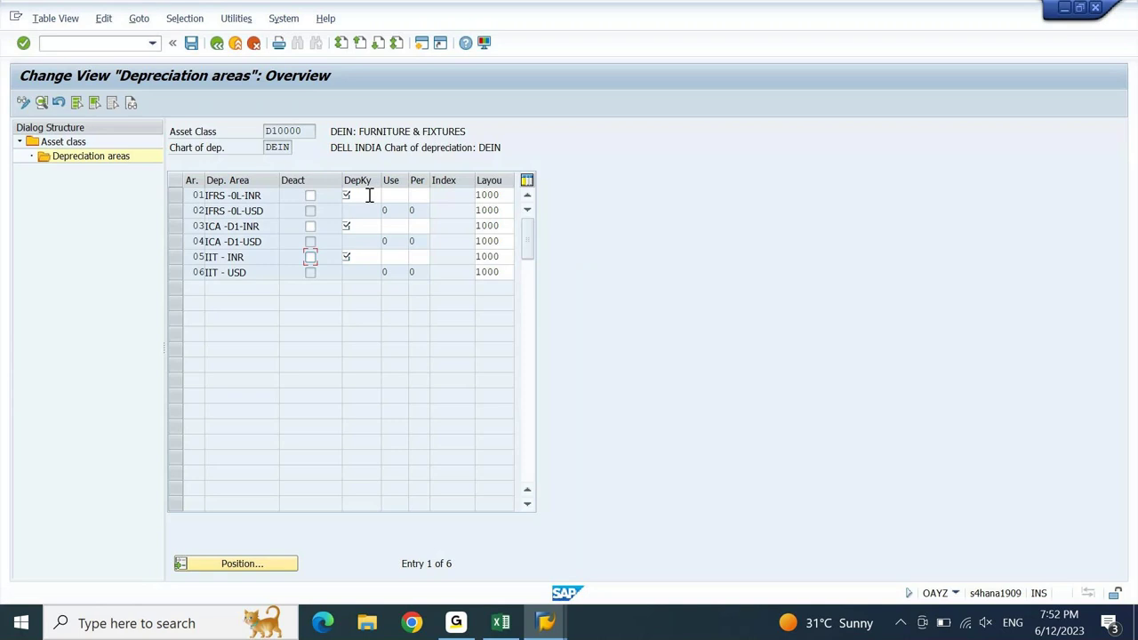
- Pick depreciation keys DF01 for area 01, DF02 for area 03 and DF03 for area 05
{"action": "left_click", "coordinate": [369, 194]}
{"action": "type", "text": "d"}
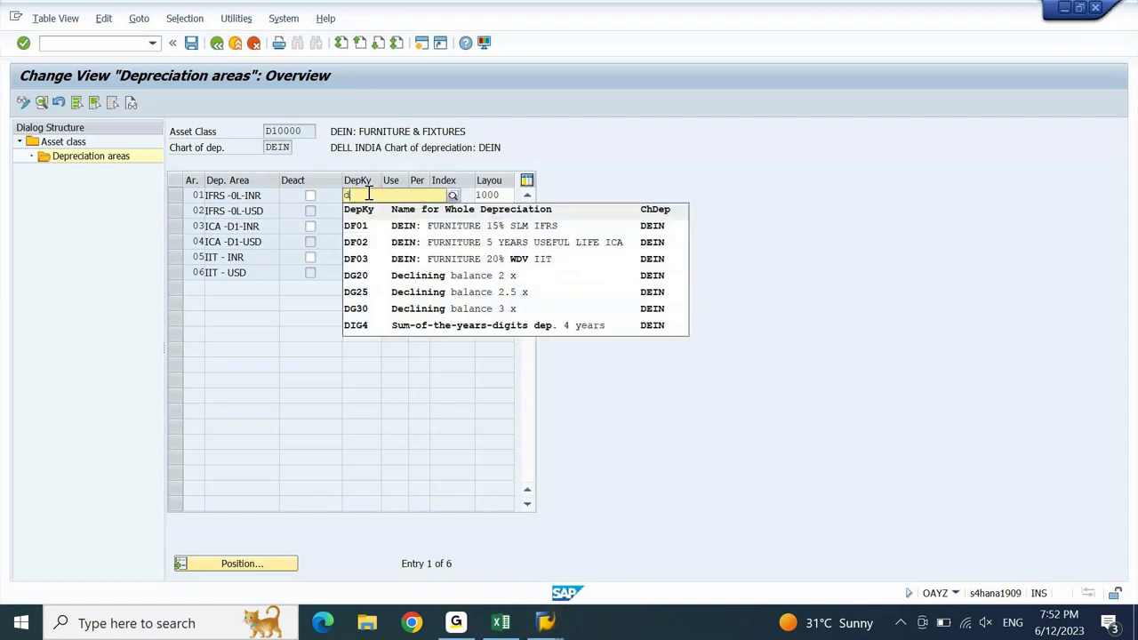
{"action": "left_click", "coordinate": [468, 230]}
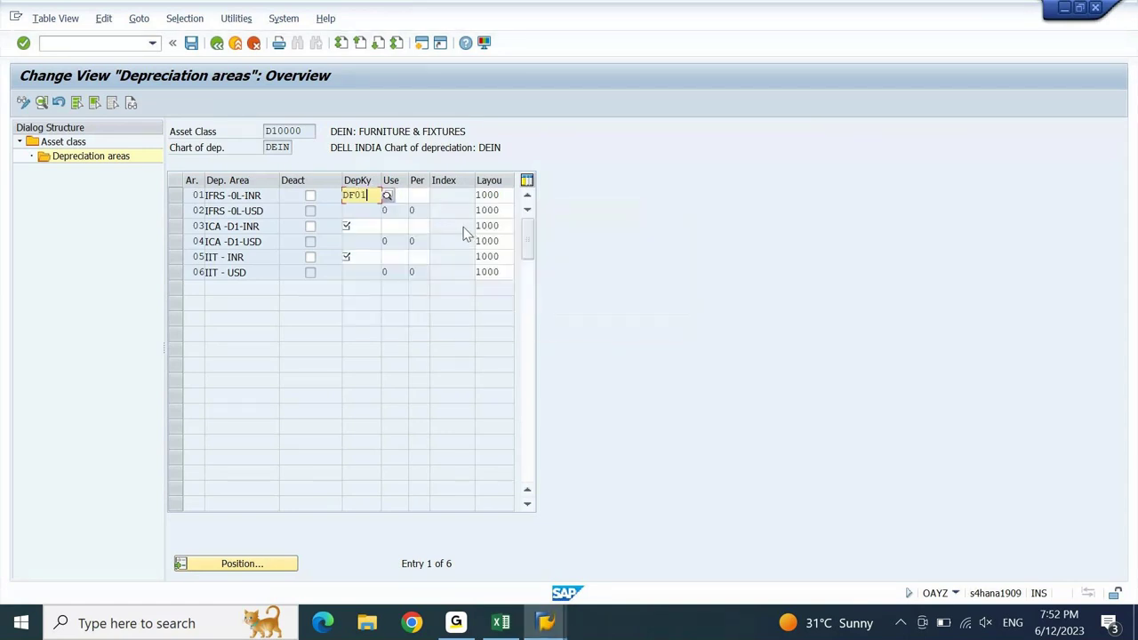
{"action": "left_click", "coordinate": [363, 225]}
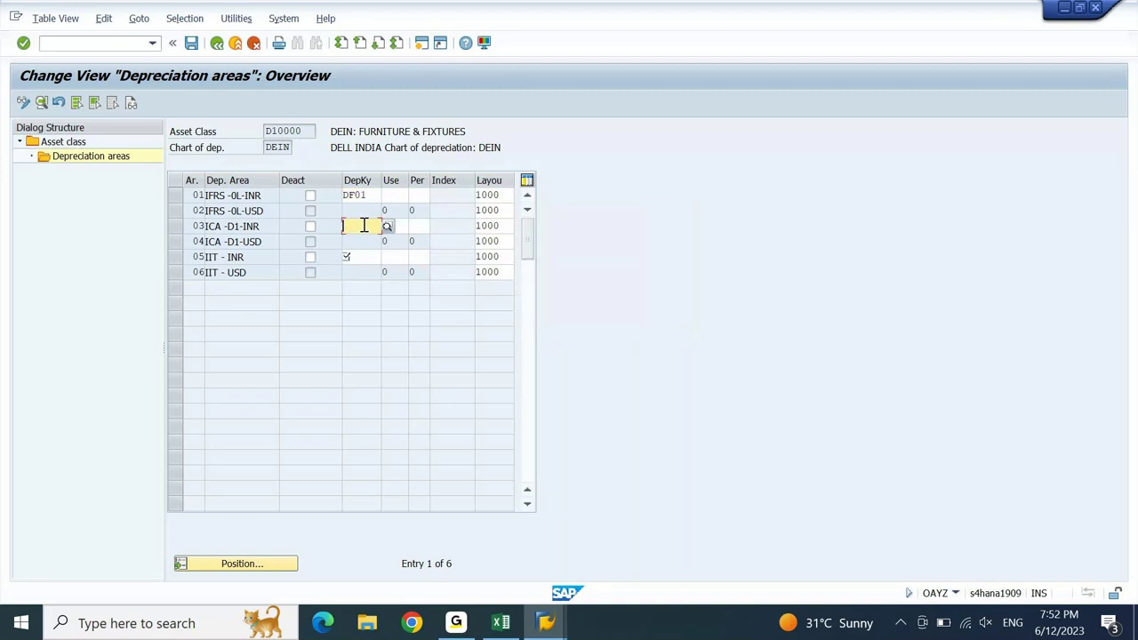
{"action": "type", "text": "df0"}
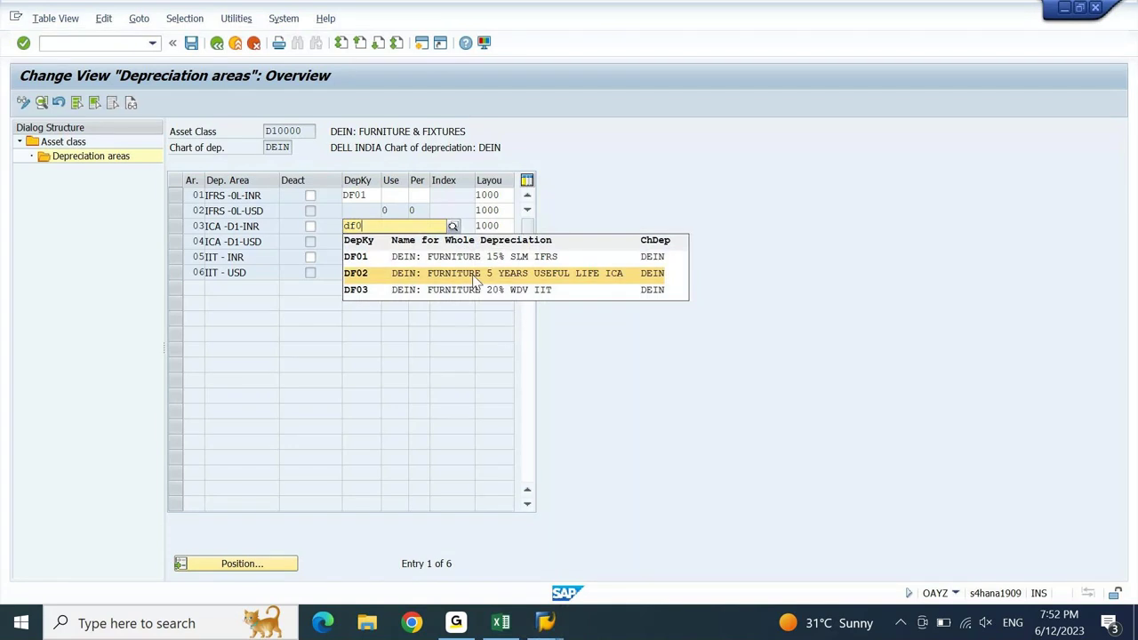
{"action": "left_click", "coordinate": [476, 281]}
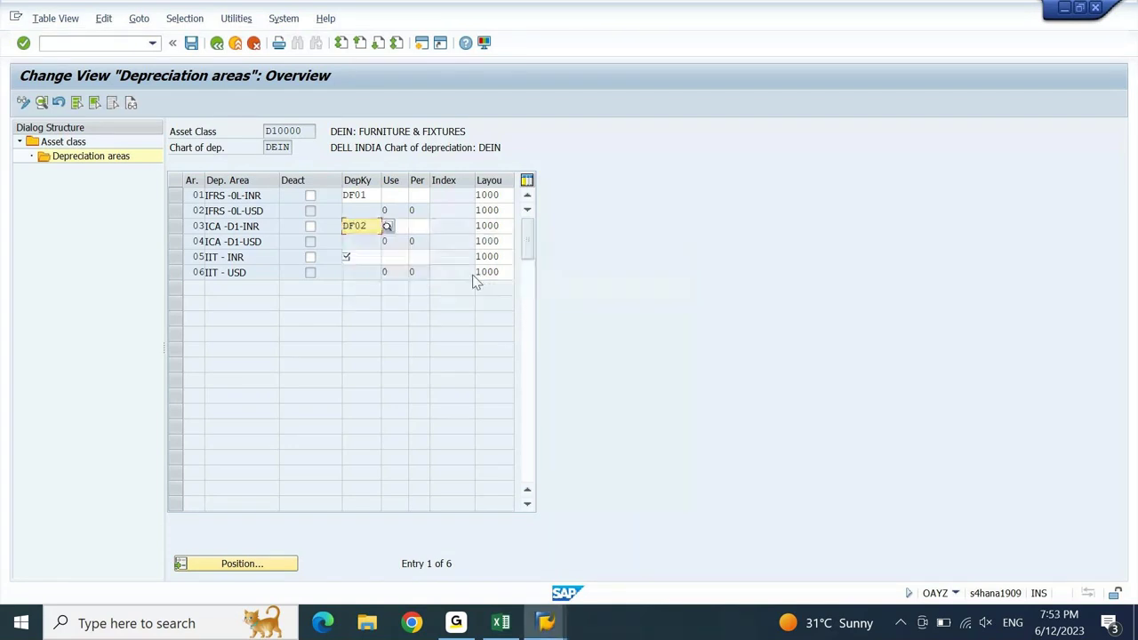
{"action": "left_click", "coordinate": [362, 256]}
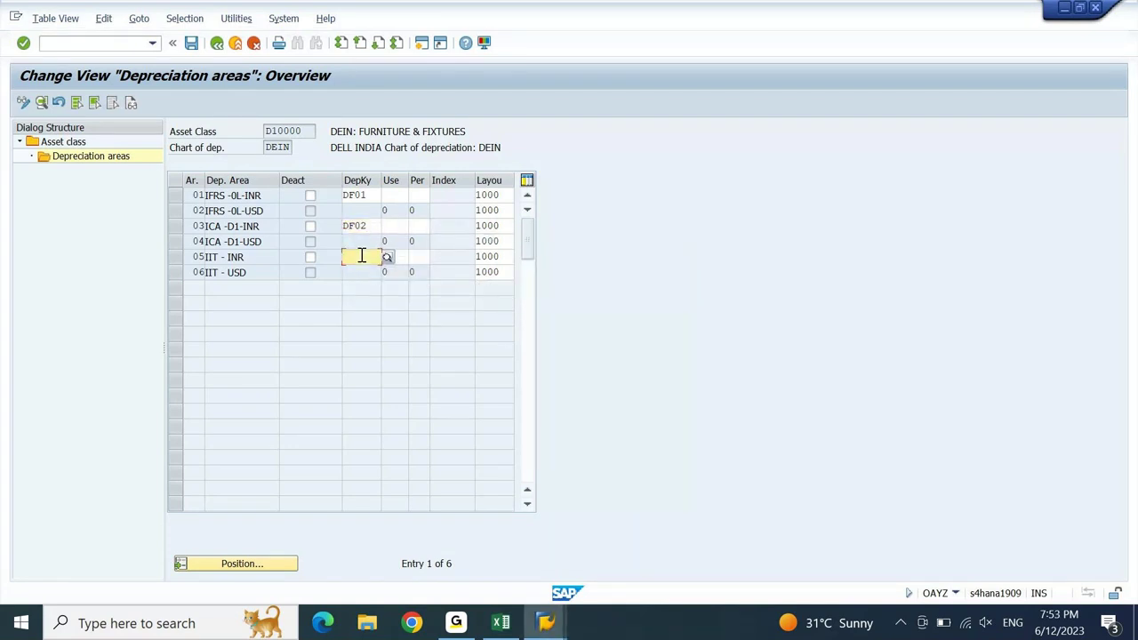
{"action": "type", "text": "df"}
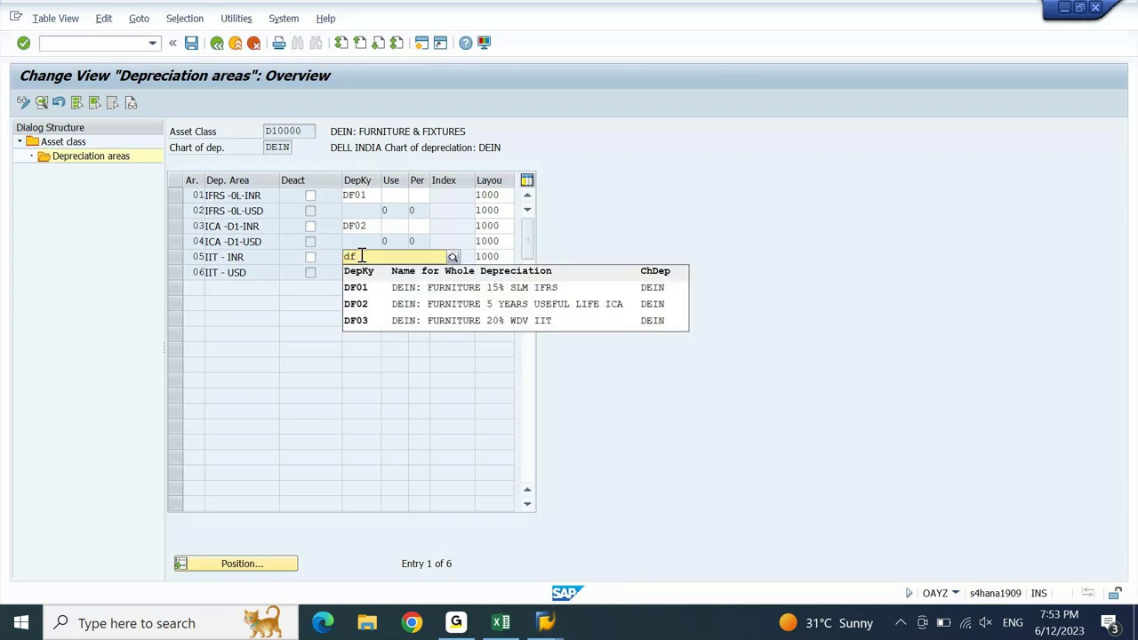
{"action": "left_click", "coordinate": [498, 321]}
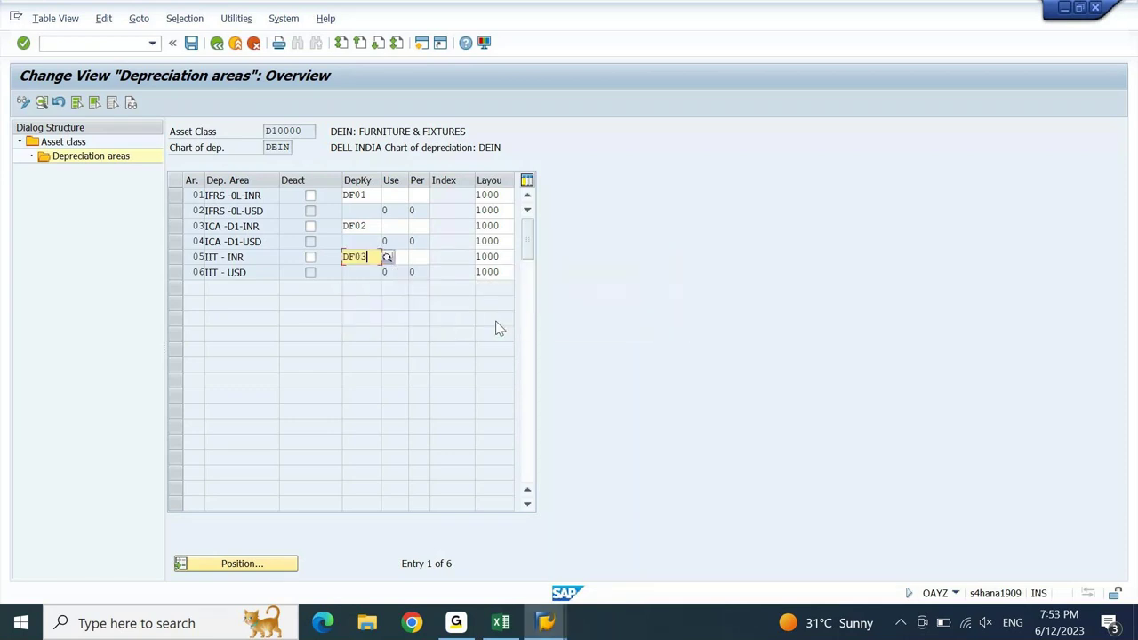
{"action": "key", "text": "Return"}
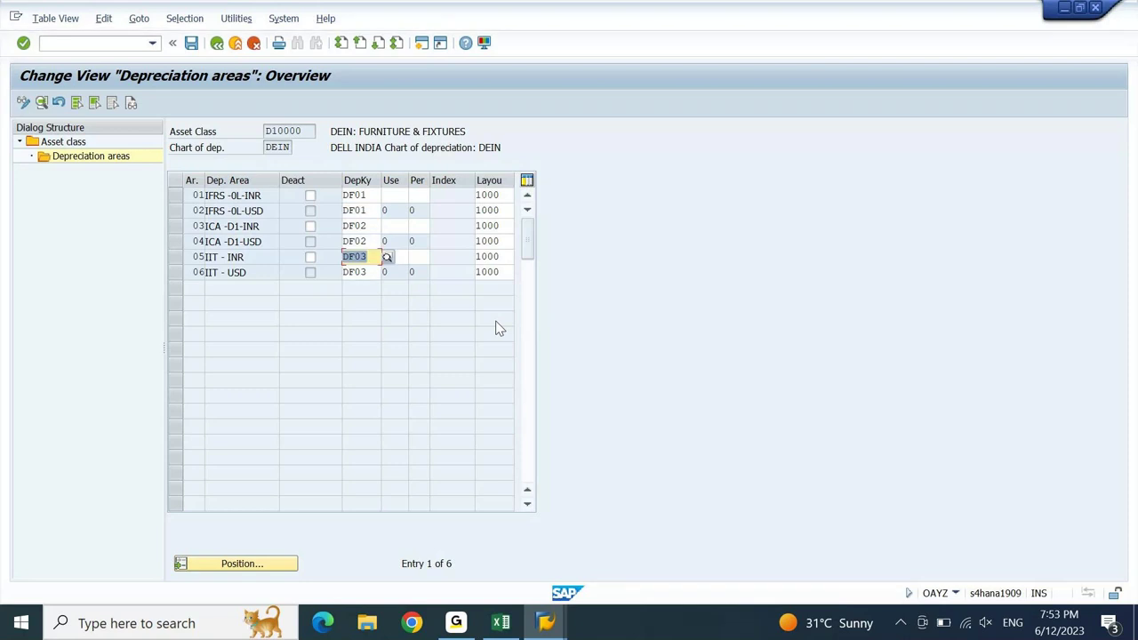
- Enter useful life 99 for areas 01 and 05
{"action": "left_click", "coordinate": [393, 194]}
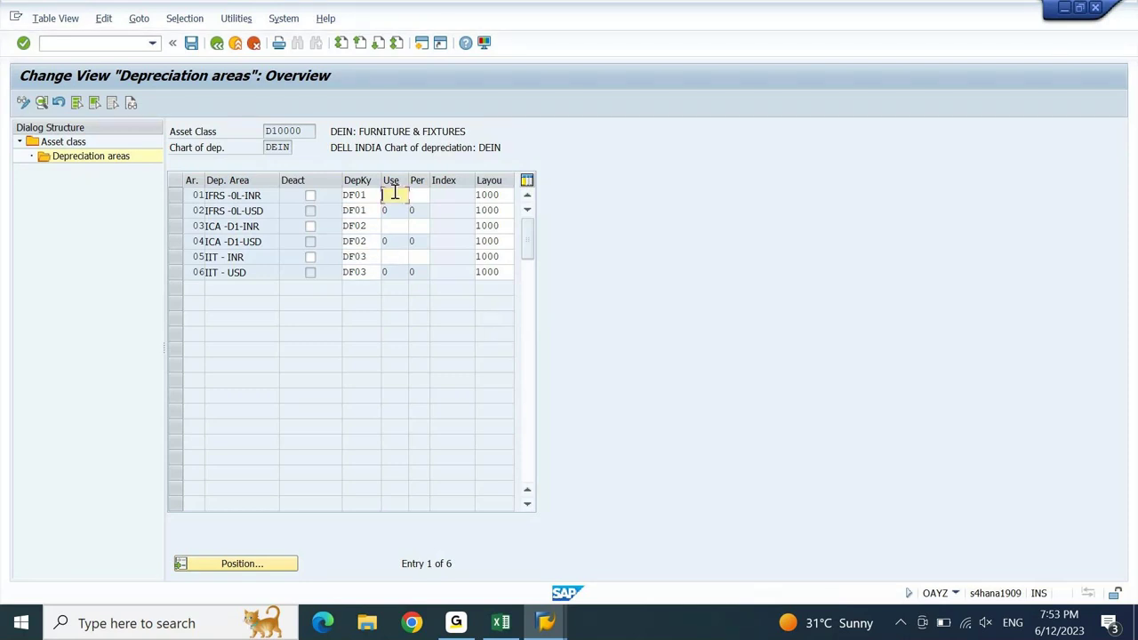
{"action": "type", "text": "99"}
{"action": "left_click", "coordinate": [399, 256]}
{"action": "type", "text": "99"}
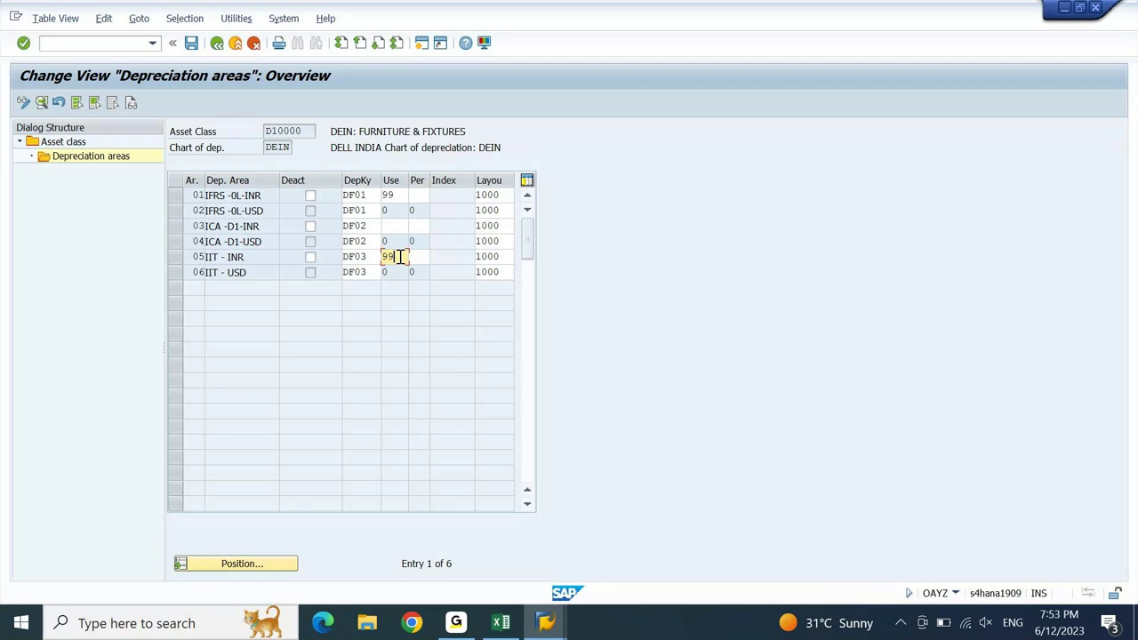
- Reselect DF02 as area 03's key, give it useful life 5, and confirm
{"action": "left_click", "coordinate": [400, 225]}
{"action": "left_click", "coordinate": [371, 226]}
{"action": "left_click", "coordinate": [386, 226]}
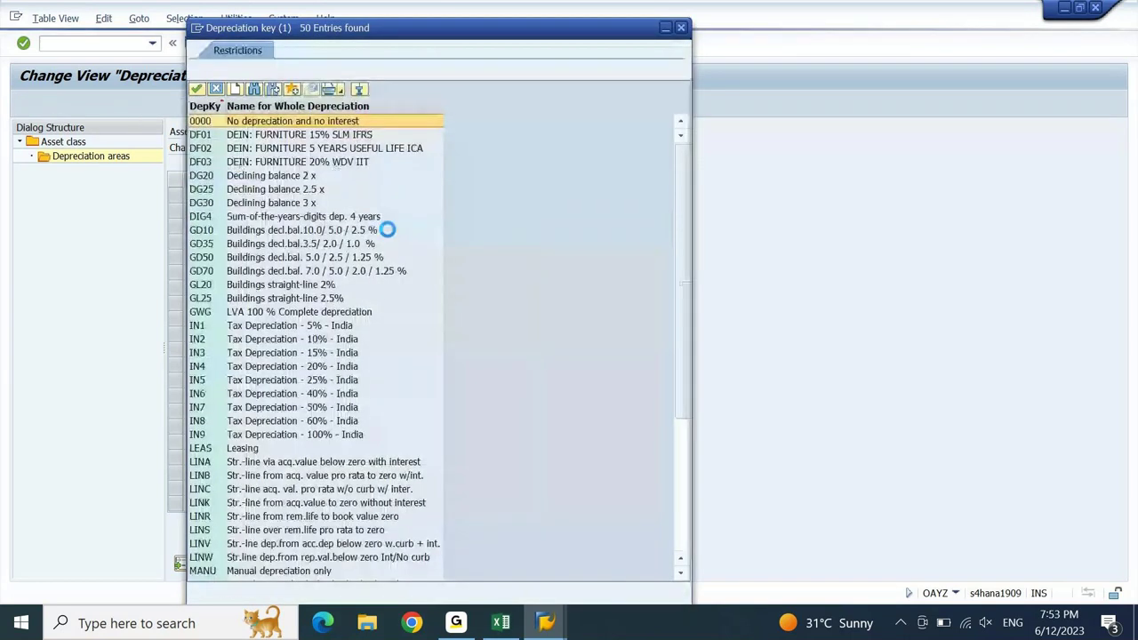
{"action": "left_click", "coordinate": [313, 149]}
{"action": "double_click", "coordinate": [313, 150]}
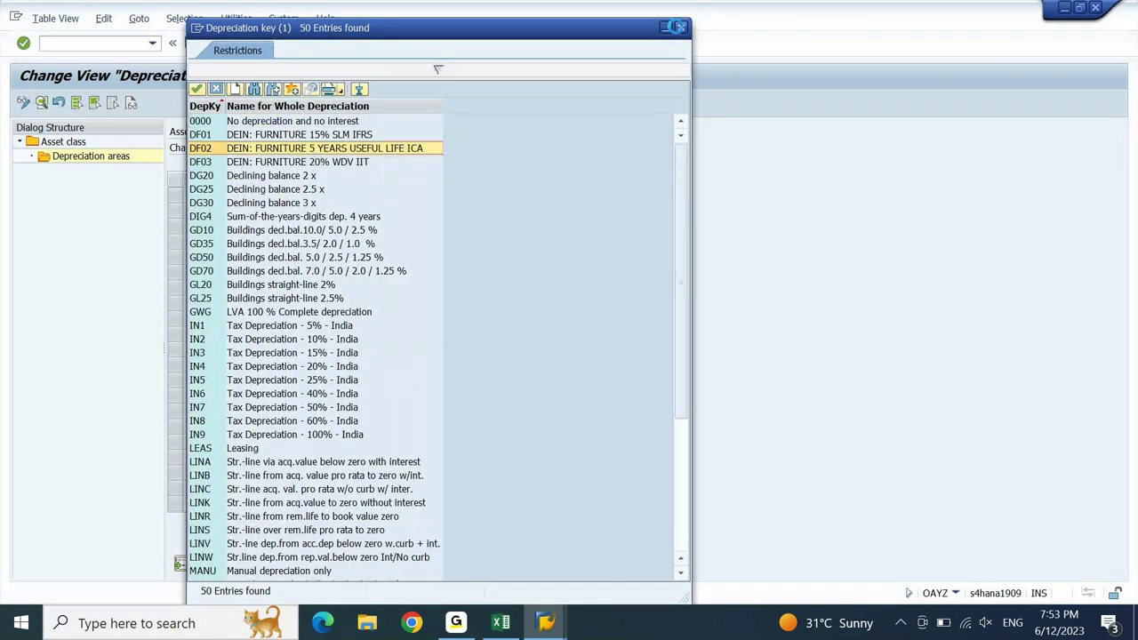
{"action": "left_click", "coordinate": [406, 228]}
{"action": "type", "text": "5"}
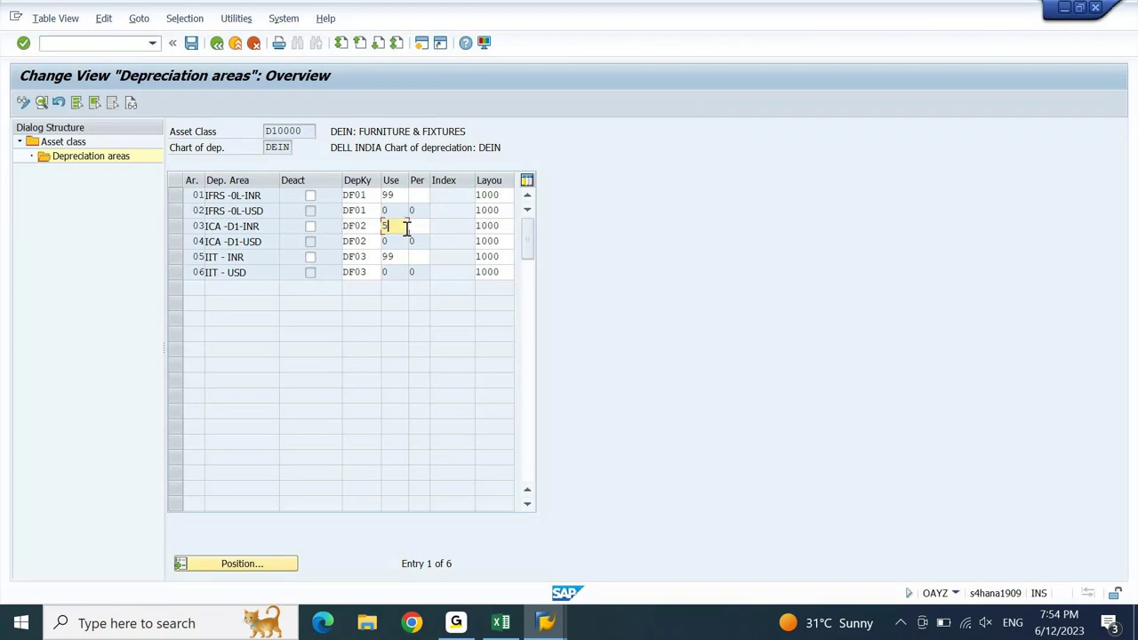
{"action": "key", "text": "Return"}
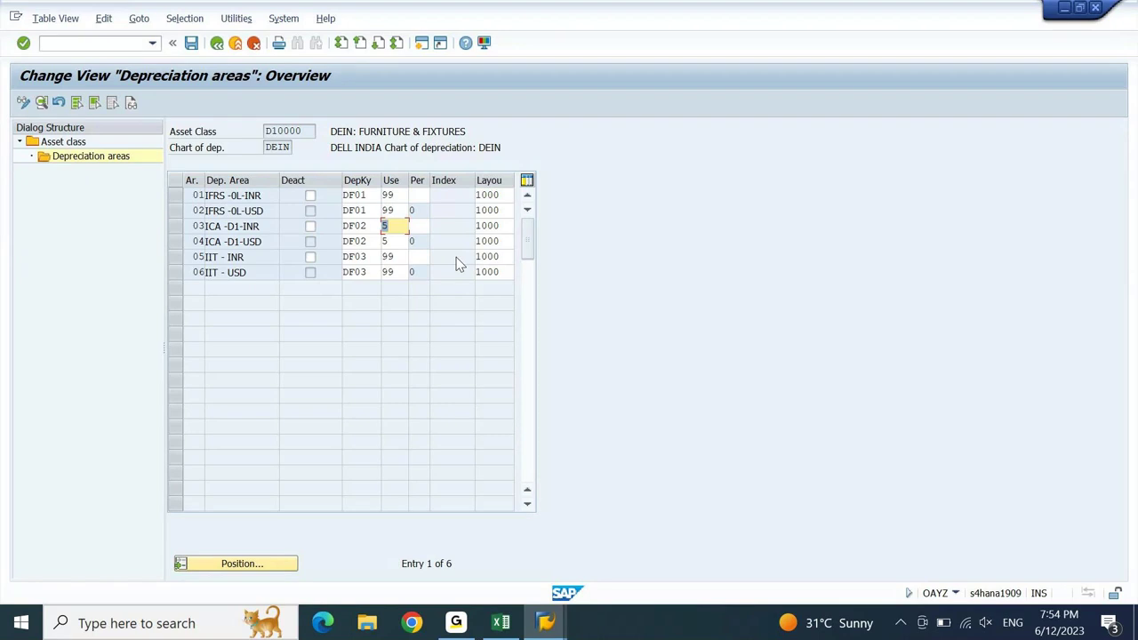
- Save the D10000 depreciation area settings to the customizing request
{"action": "left_click", "coordinate": [192, 42]}
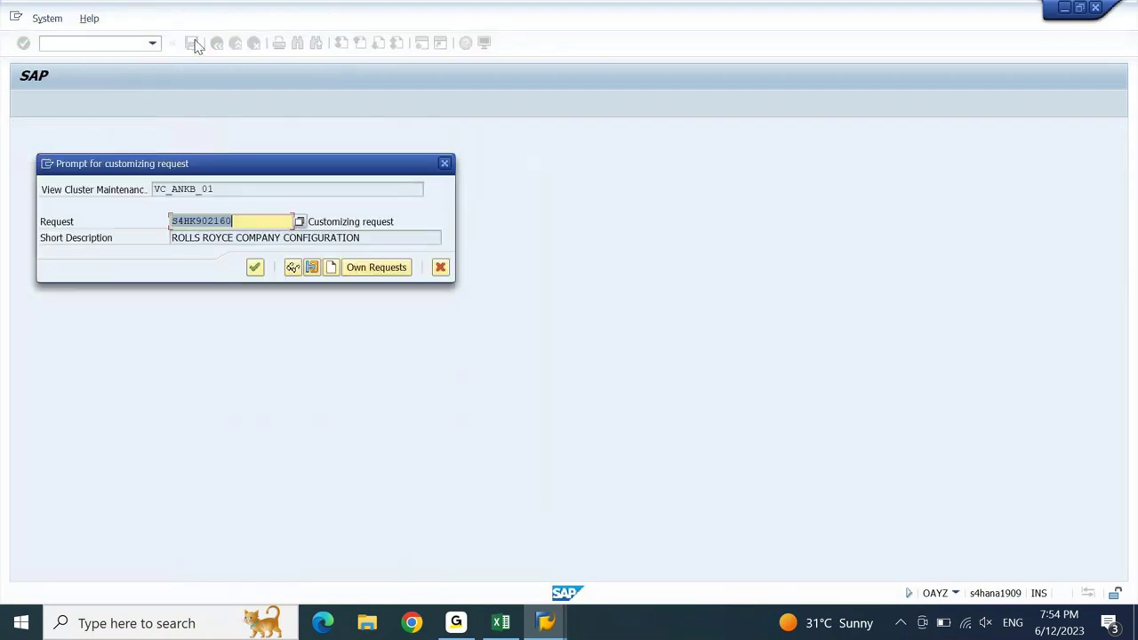
{"action": "key", "text": "Return"}
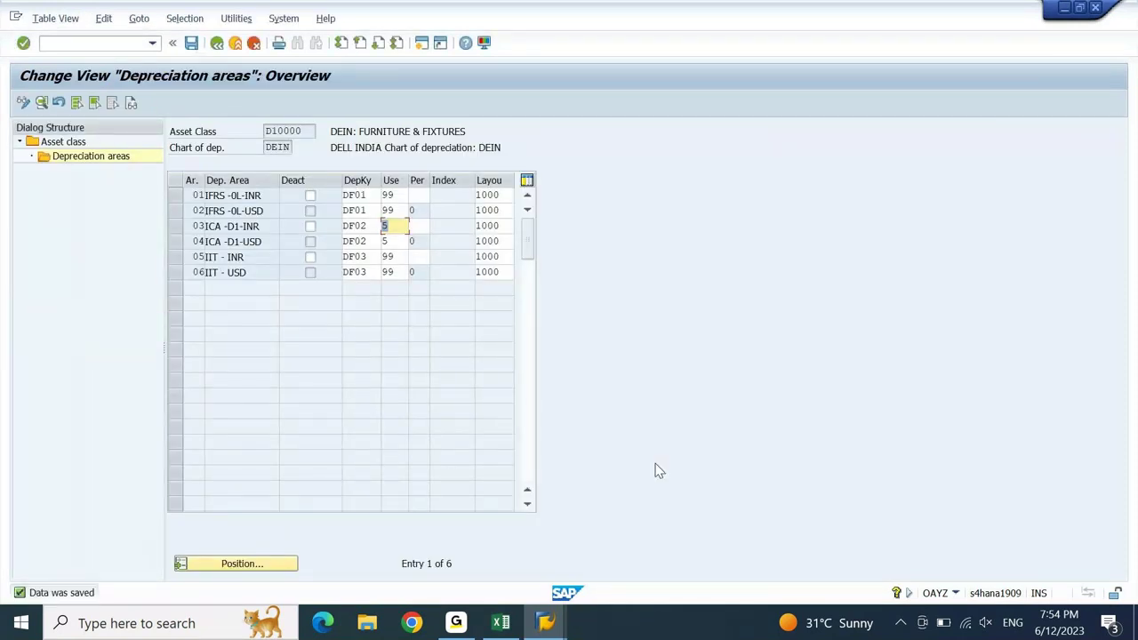
{"action": "left_click", "coordinate": [547, 628]}
- Start /nas01 asset creation in the Create Asset window with company code DEIN
{"action": "left_click", "coordinate": [729, 543]}
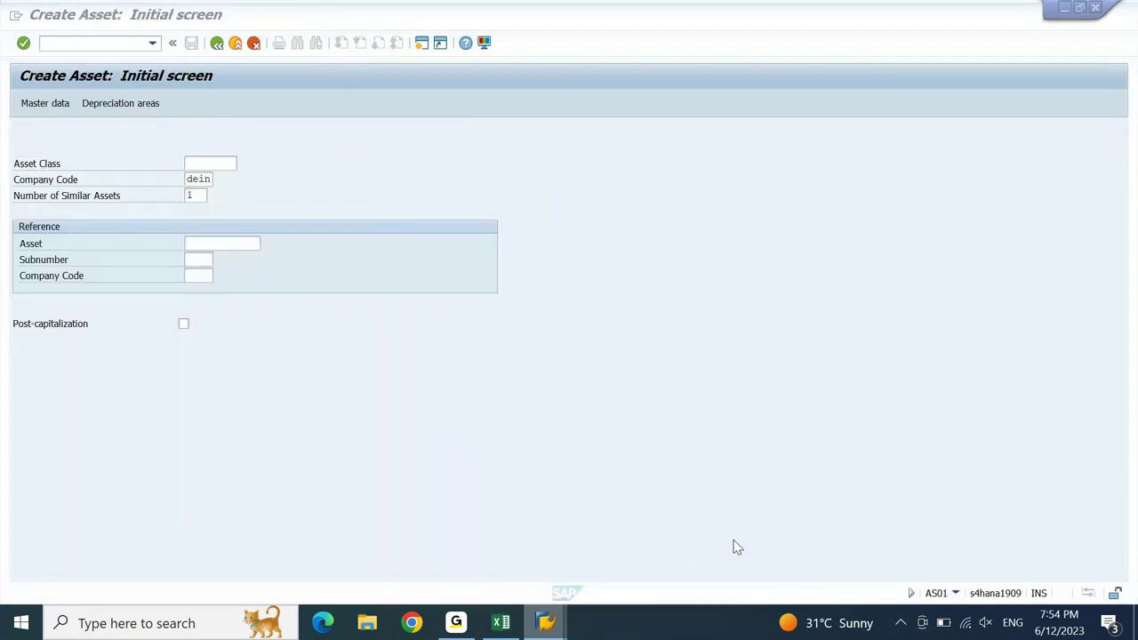
{"action": "left_click", "coordinate": [85, 43]}
{"action": "type", "text": "/"}
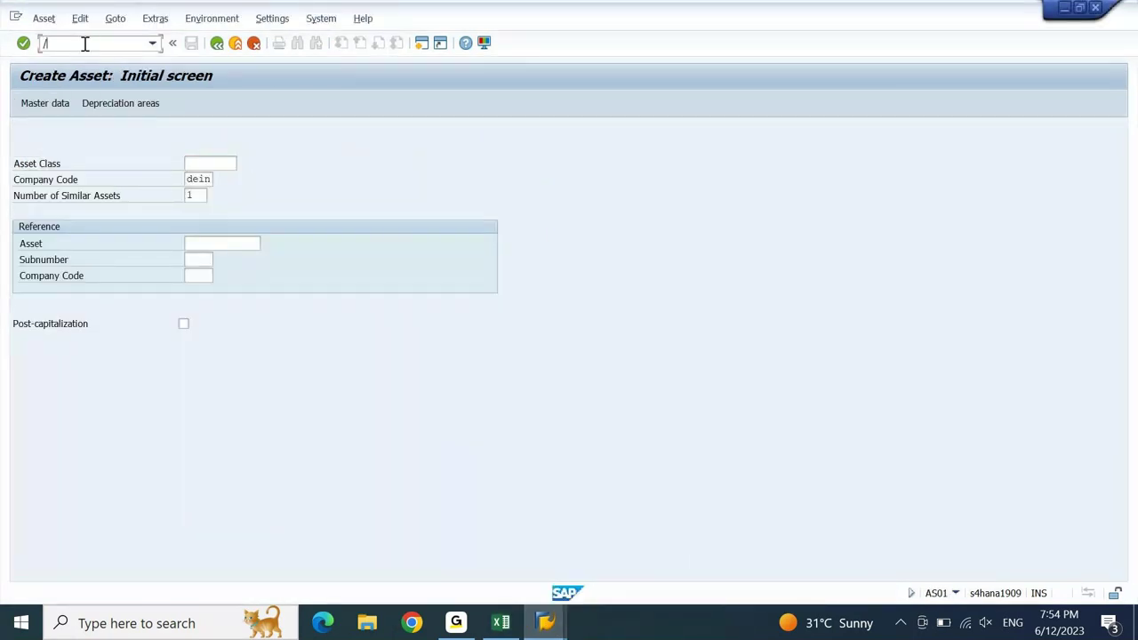
{"action": "type", "text": "nas01"}
{"action": "key", "text": "Return"}
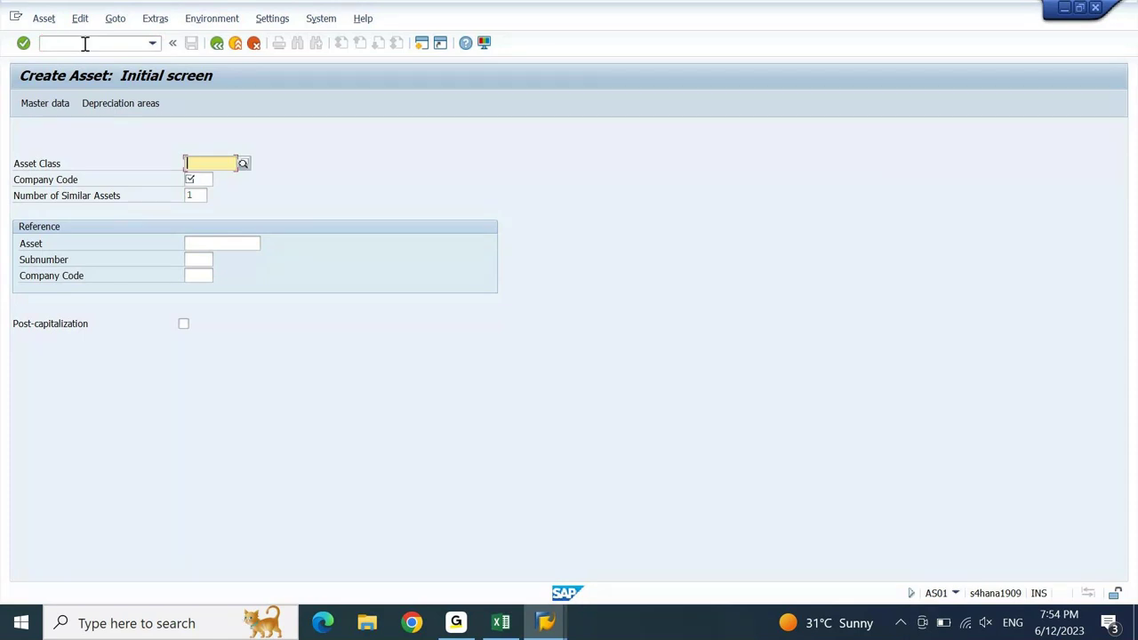
{"action": "key", "text": "Tab"}
{"action": "key", "text": "Down"}
{"action": "key", "text": "Return"}
{"action": "key", "text": "Return"}
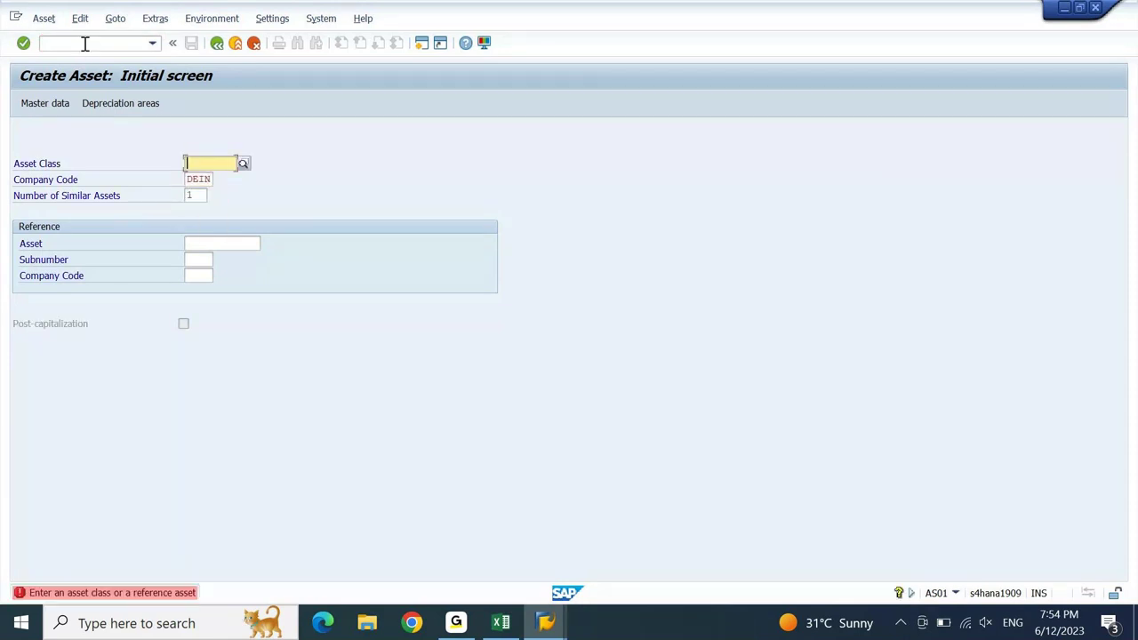
- Choose asset class D10000 via F4 and proceed, hitting the fiscal-year error
{"action": "key", "text": "F4"}
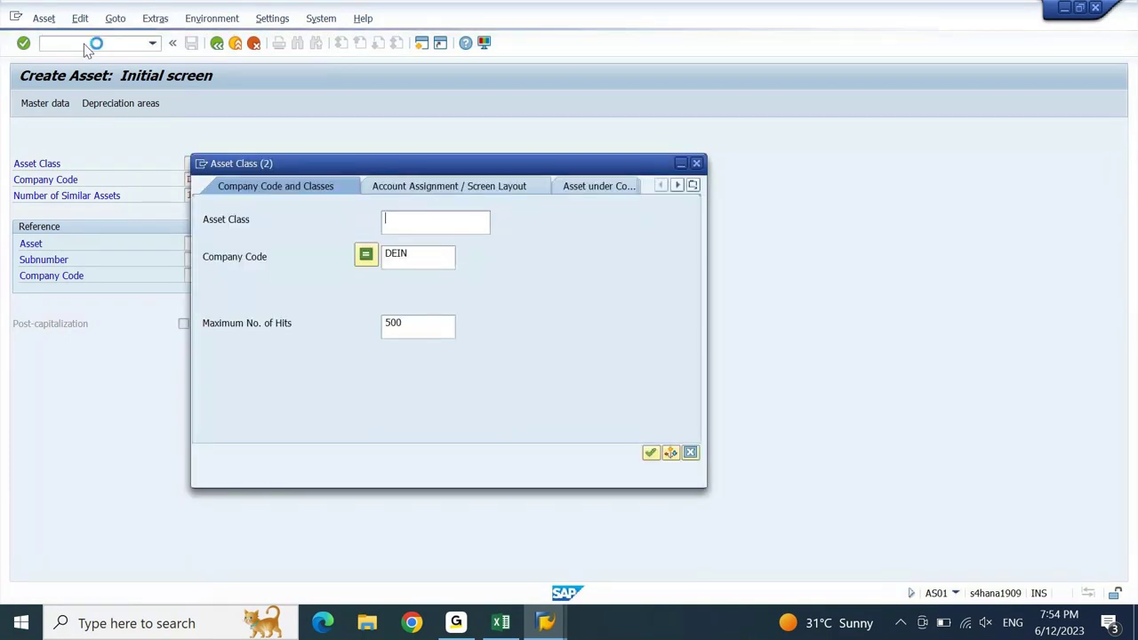
{"action": "key", "text": "Return"}
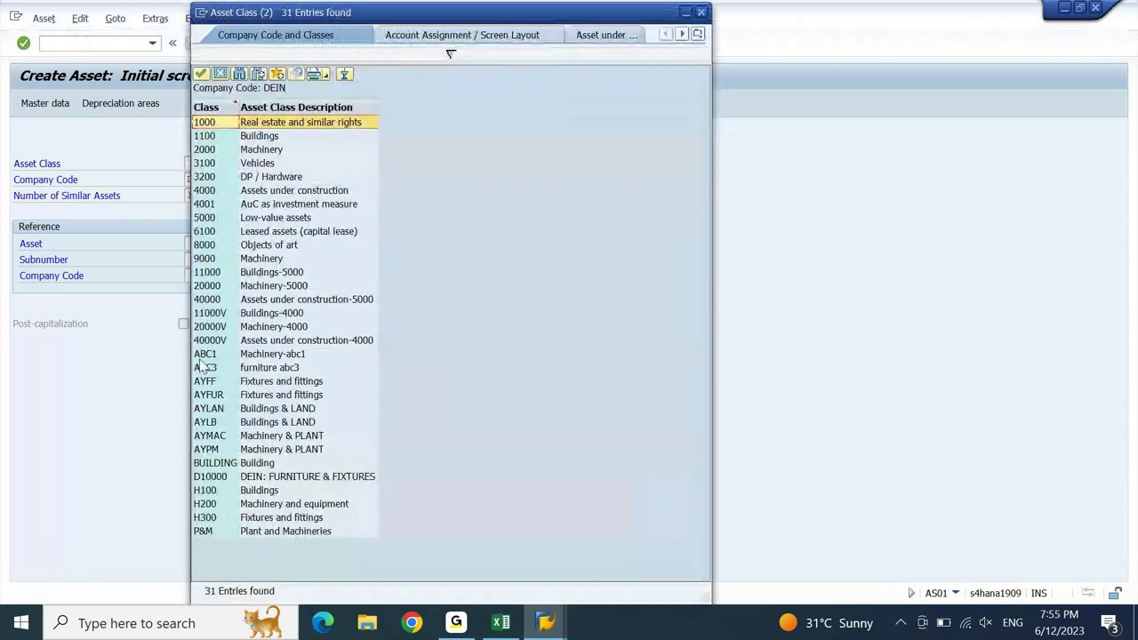
{"action": "left_click", "coordinate": [255, 478]}
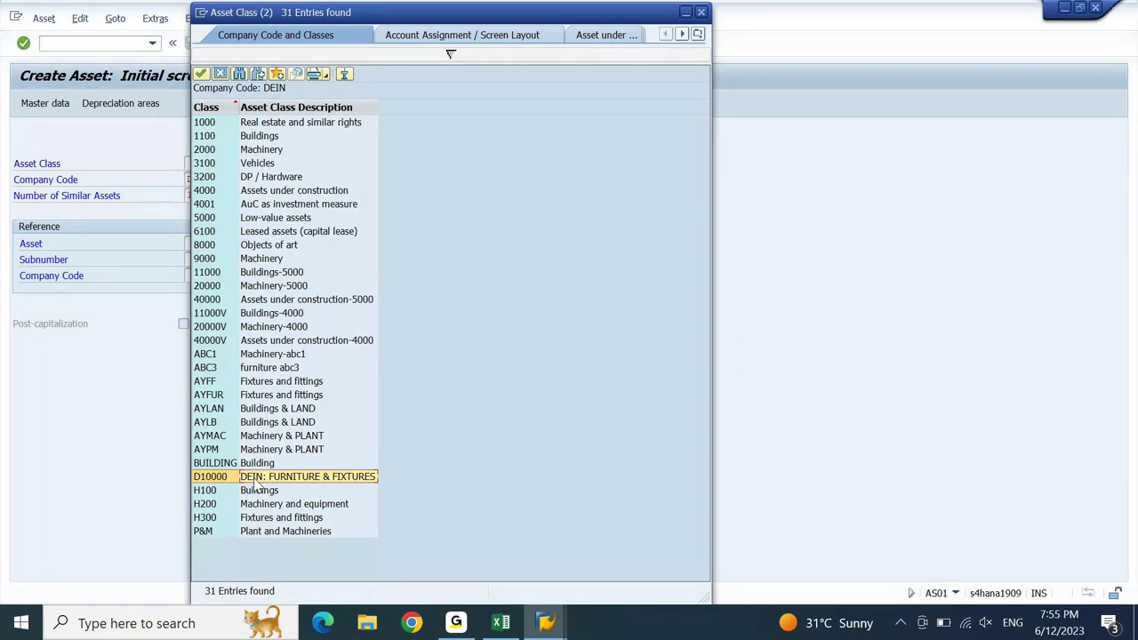
{"action": "left_click", "coordinate": [253, 478]}
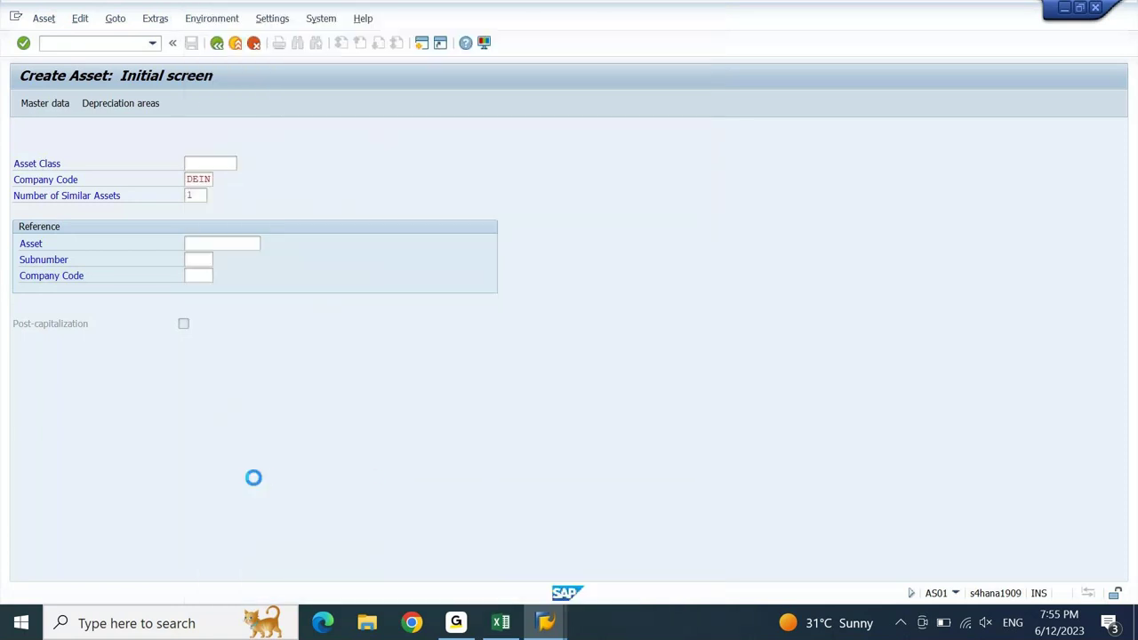
{"action": "key", "text": "Return"}
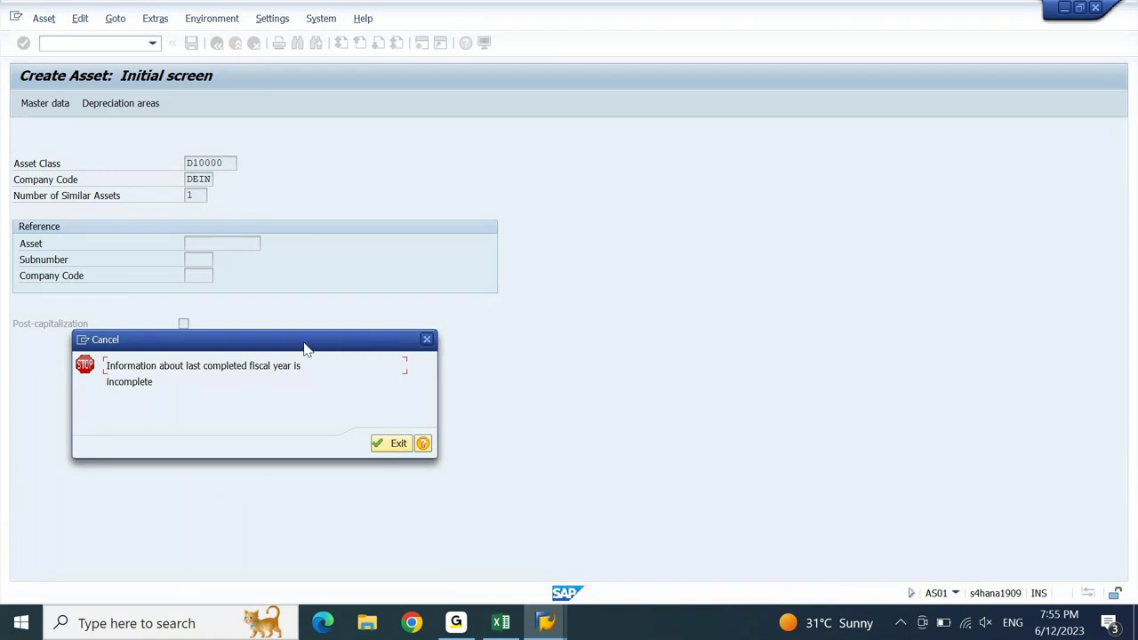
{"action": "left_click_drag", "start_coordinate": [304, 346], "coordinate": [481, 187]}
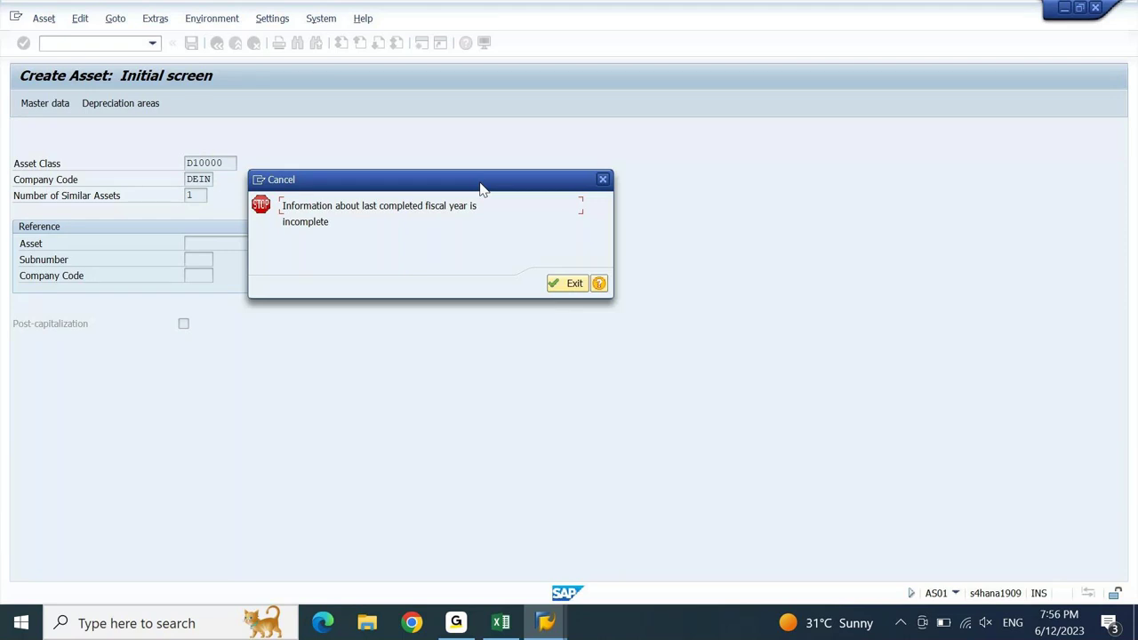
- Exit the incomplete fiscal-year error, closing Create Asset for SAP Easy Access
{"action": "key", "text": "Return"}
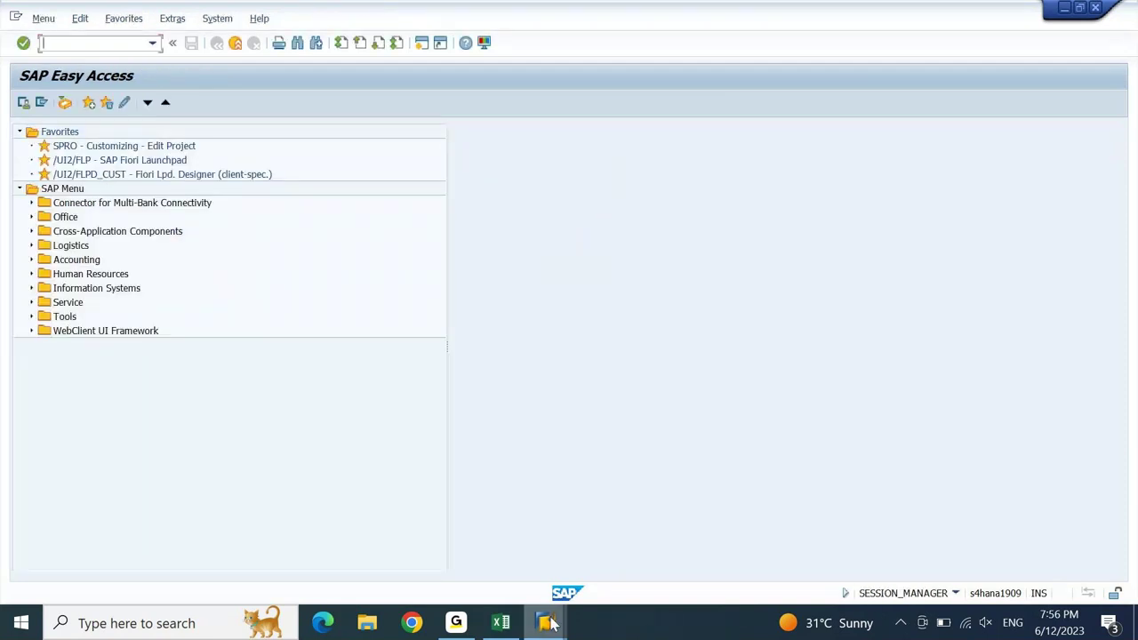
- Switch to the depreciation areas window and go back to the Asset Accounting IMG tree
{"action": "left_click", "coordinate": [548, 626]}
{"action": "left_click", "coordinate": [521, 583]}
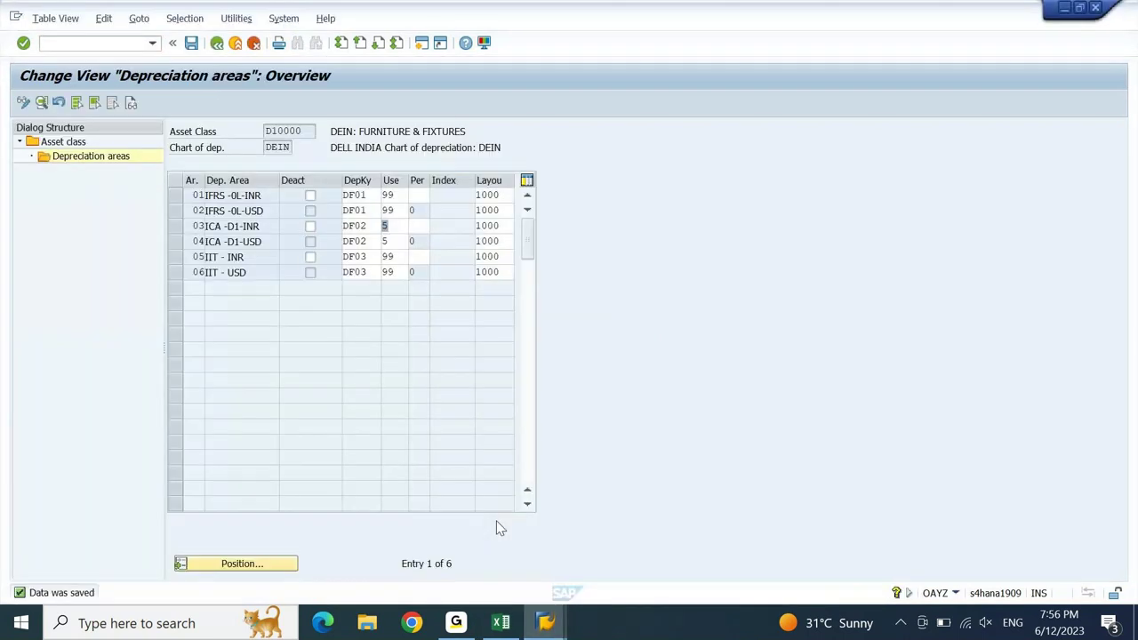
{"action": "left_click", "coordinate": [216, 44]}
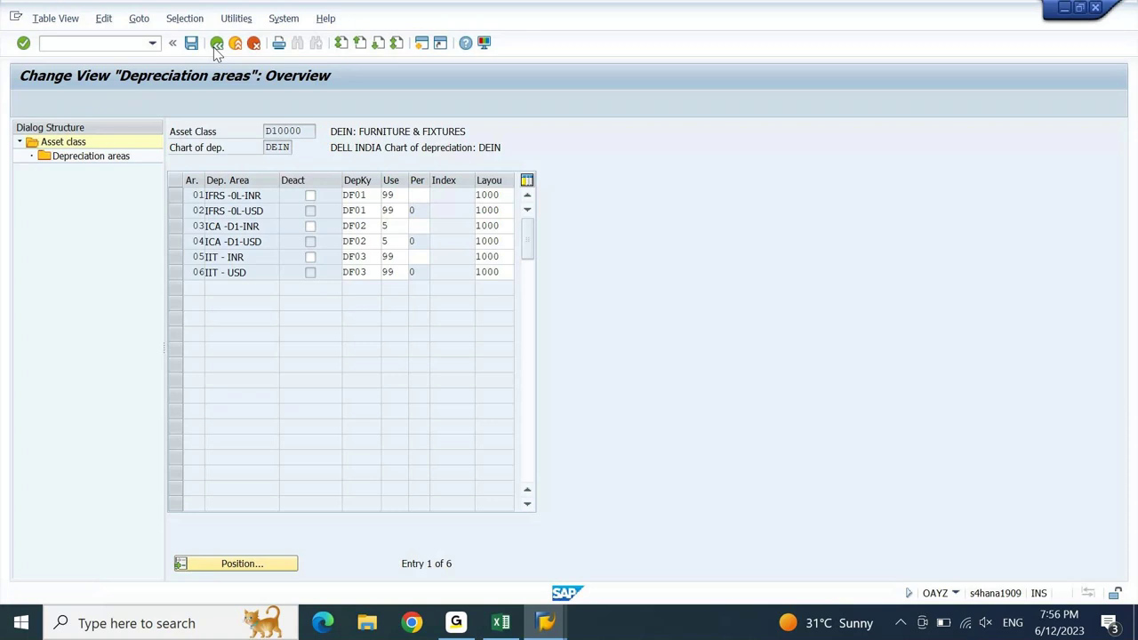
{"action": "left_click", "coordinate": [216, 44]}
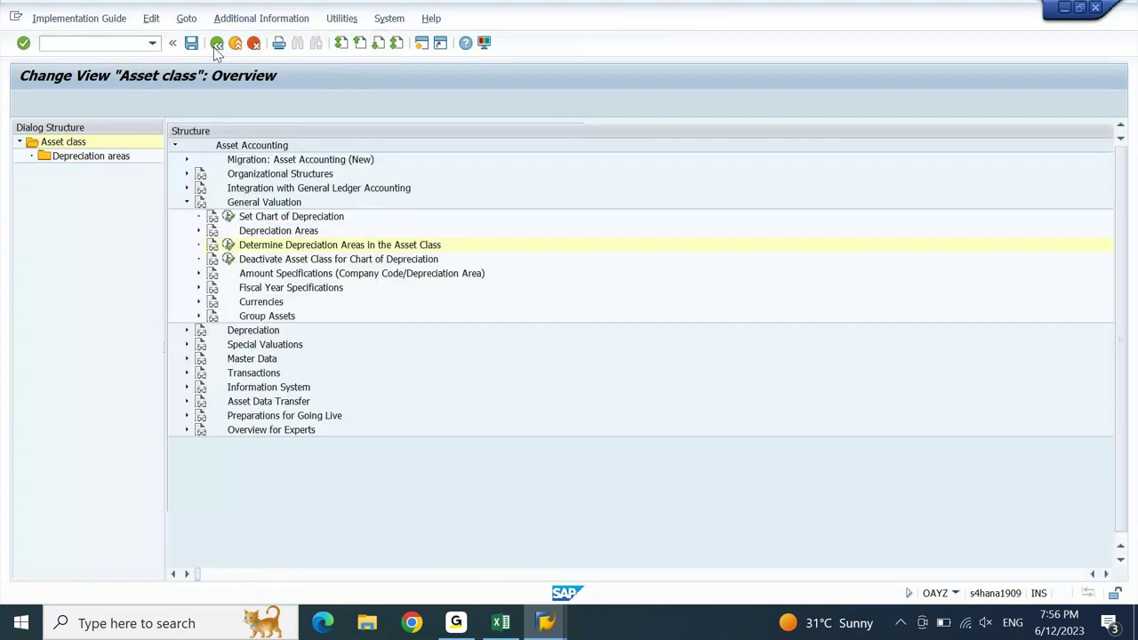
- Collapse General Valuation and expand Asset Data Transfer > Parameters for Data Transfer
{"action": "key", "text": "Up"}
{"action": "key", "text": "Up"}
{"action": "key", "text": "Up"}
{"action": "key", "text": "Left"}
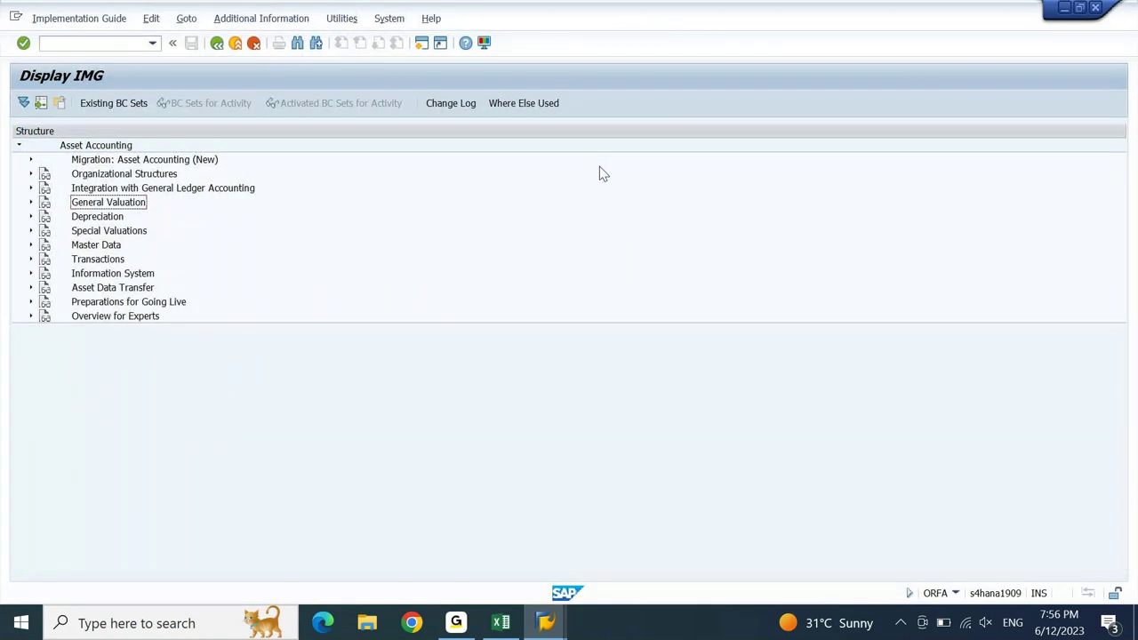
{"action": "key", "text": "Down"}
{"action": "key", "text": "Down"}
{"action": "key", "text": "Down"}
{"action": "key", "text": "Down"}
{"action": "key", "text": "Down"}
{"action": "key", "text": "Down"}
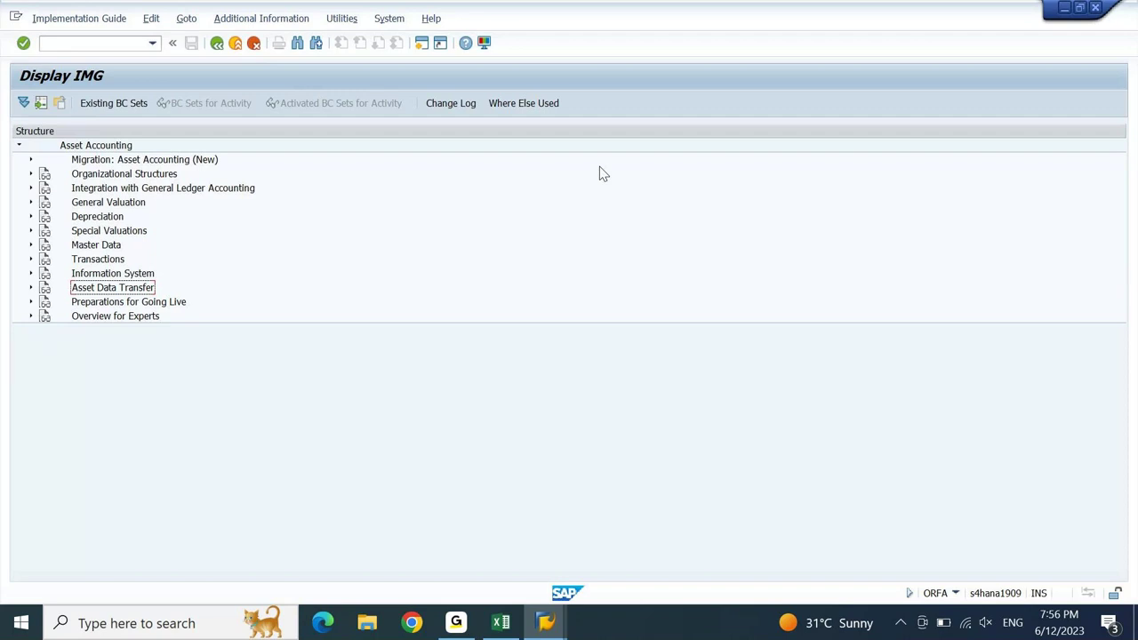
{"action": "key", "text": "Right"}
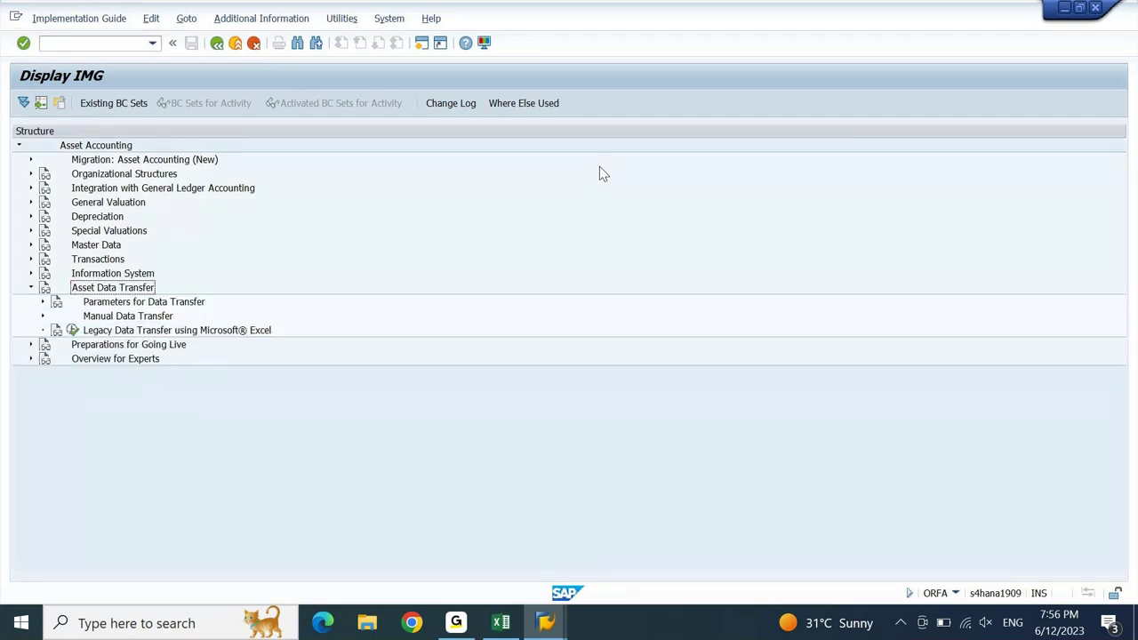
{"action": "key", "text": "Down"}
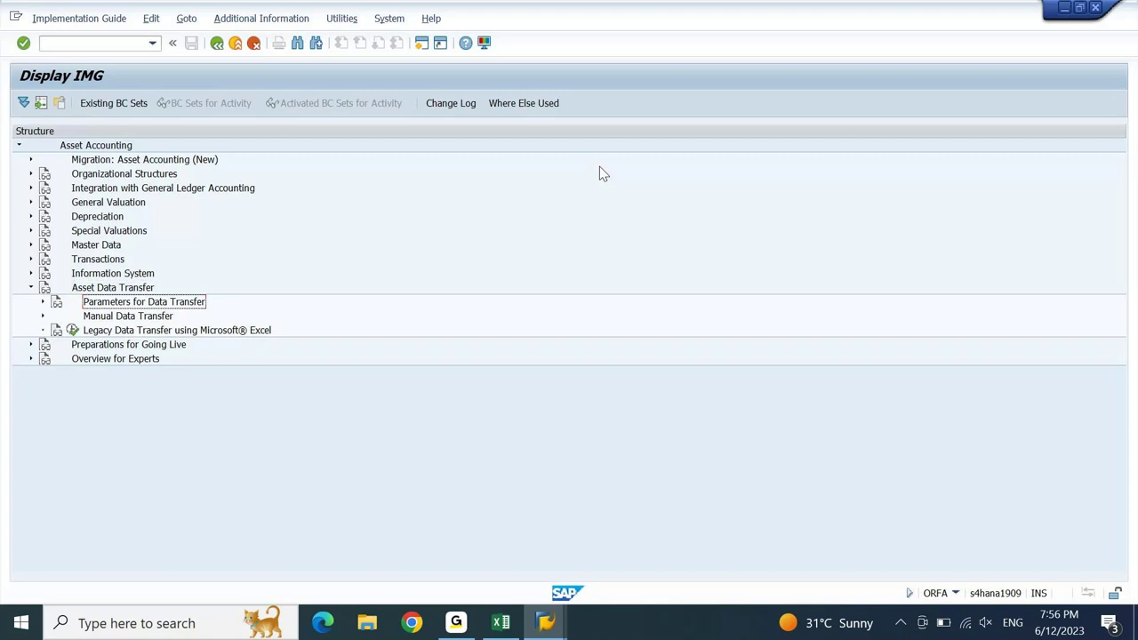
{"action": "key", "text": "Right"}
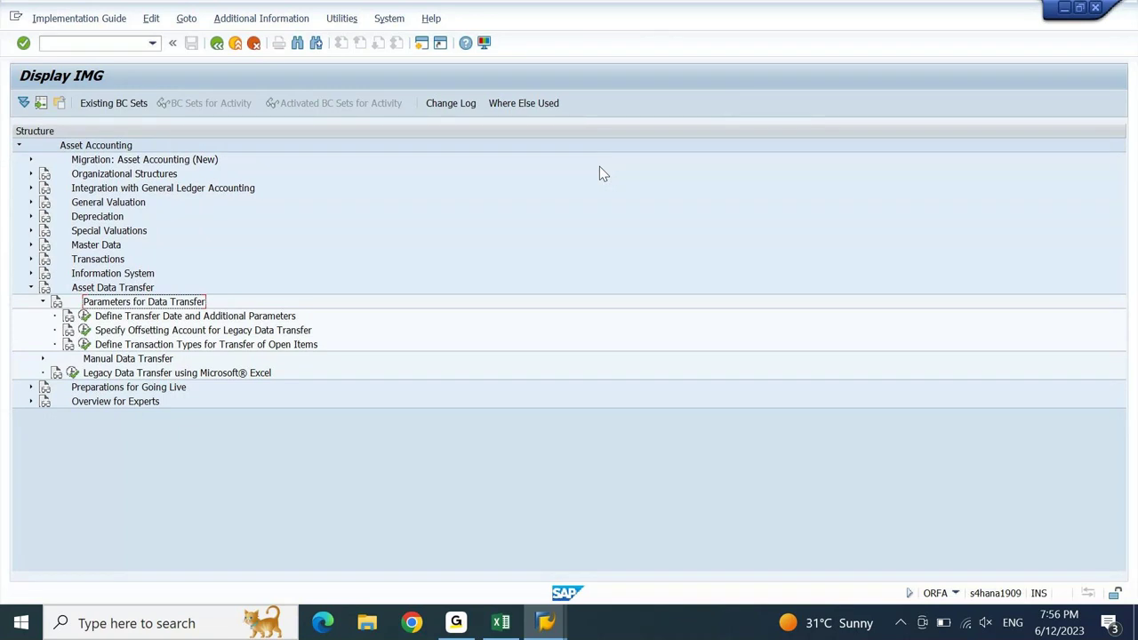
{"action": "key", "text": "Down"}
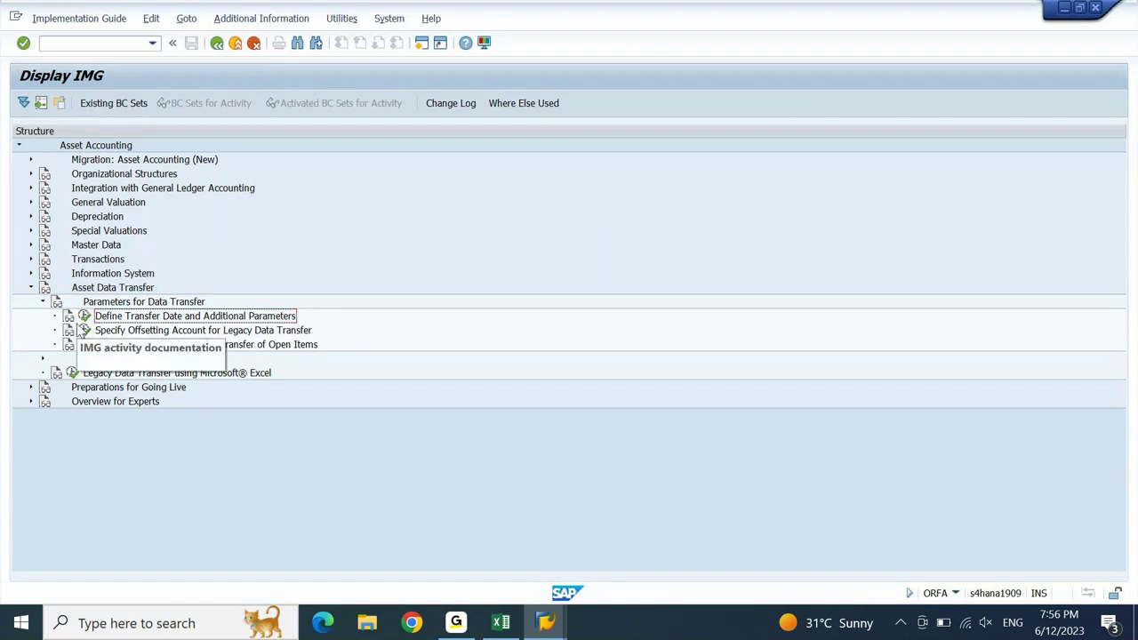
- Run Define Transfer Date and Additional Parameters to show company code 100's transfer date 28.02.2023, status Ongoing
{"action": "left_click", "coordinate": [84, 317]}
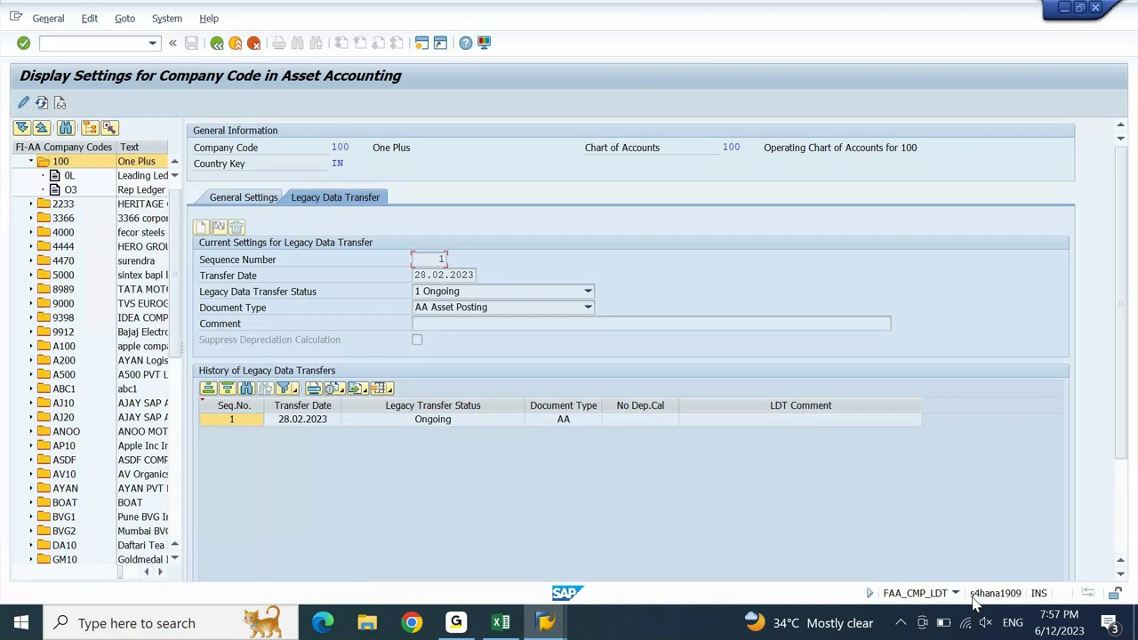
{"action": "left_click", "coordinate": [545, 623]}
{"action": "left_click", "coordinate": [30, 161]}
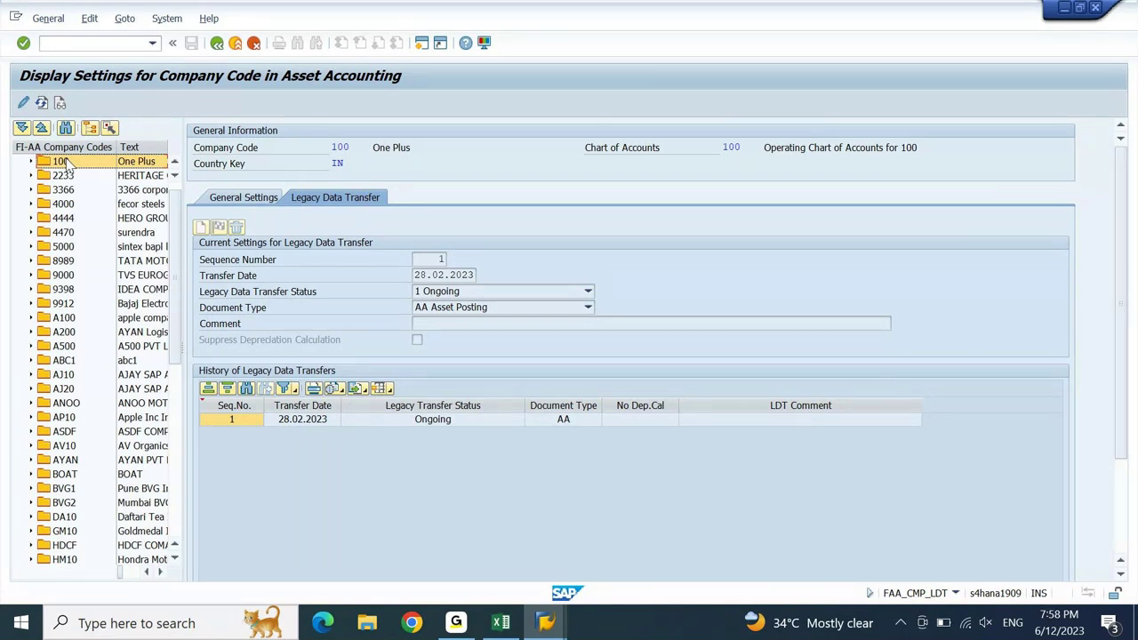
{"action": "key", "text": "Down"}
{"action": "key", "text": "Down"}
{"action": "key", "text": "Down"}
{"action": "key", "text": "Down"}
{"action": "key", "text": "Down"}
{"action": "key", "text": "Down"}
{"action": "key", "text": "Down"}
{"action": "key", "text": "Down"}
{"action": "key", "text": "Down"}
{"action": "key", "text": "Down"}
{"action": "key", "text": "Down"}
{"action": "key", "text": "Down"}
{"action": "key", "text": "Down"}
{"action": "key", "text": "Down"}
{"action": "key", "text": "Down"}
{"action": "key", "text": "Down"}
{"action": "key", "text": "Down"}
{"action": "key", "text": "Down"}
{"action": "key", "text": "Down"}
{"action": "key", "text": "Down"}
{"action": "key", "text": "Down"}
{"action": "key", "text": "Down"}
{"action": "key", "text": "Down"}
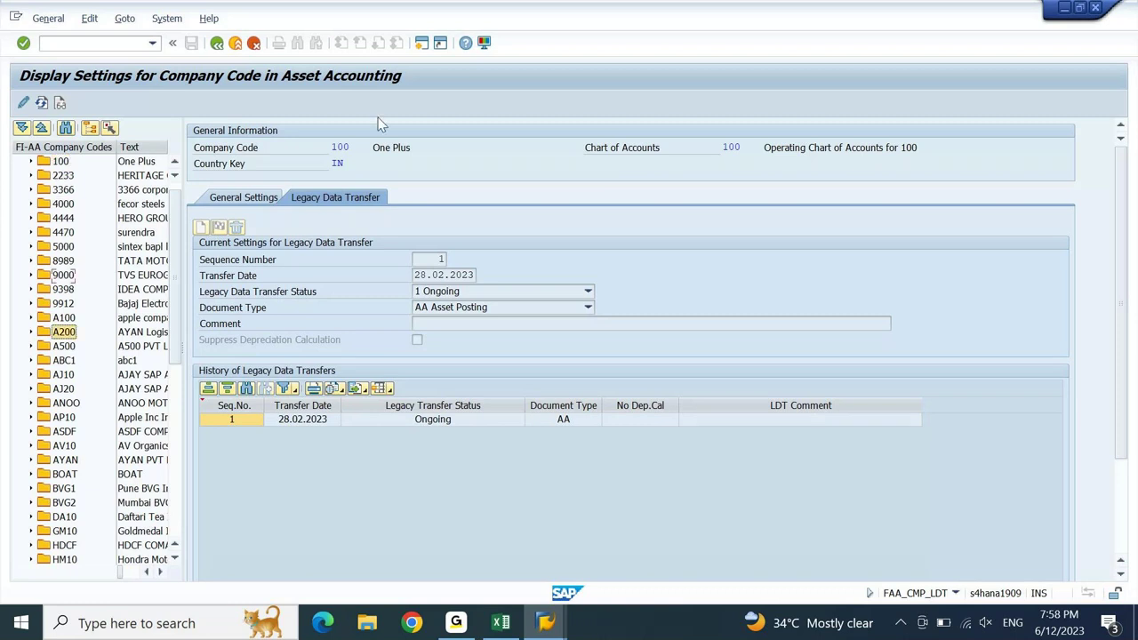
{"action": "key", "text": "Down"}
{"action": "key", "text": "Down"}
{"action": "key", "text": "Down"}
{"action": "key", "text": "Down"}
{"action": "key", "text": "Down"}
{"action": "key", "text": "Down"}
{"action": "key", "text": "Down"}
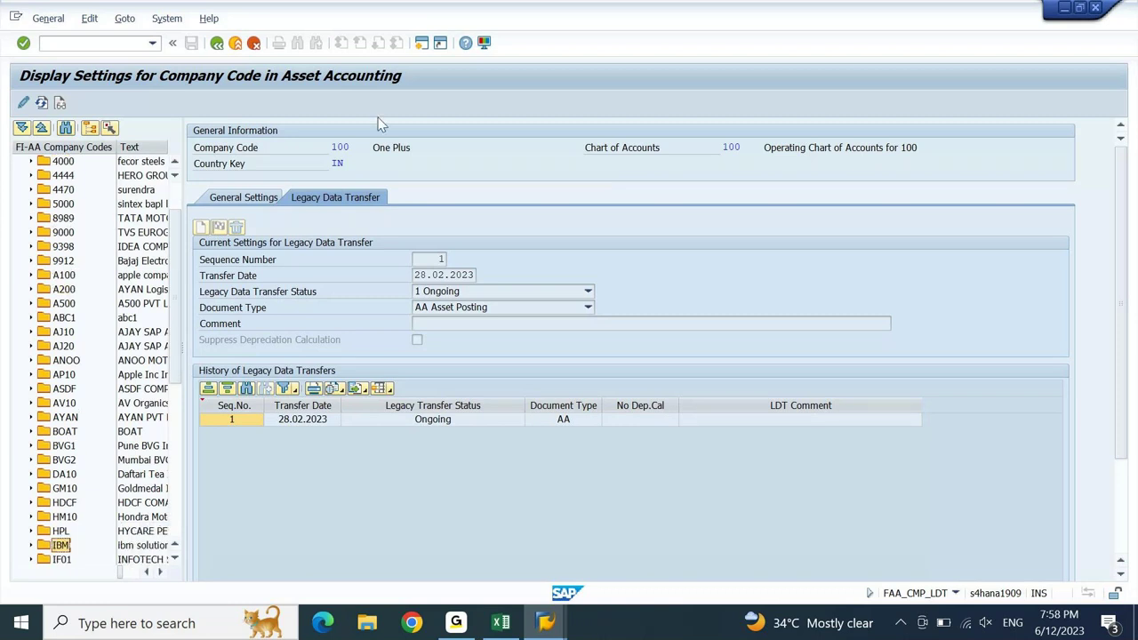
{"action": "key", "text": "Down"}
{"action": "key", "text": "Down"}
{"action": "key", "text": "Down"}
{"action": "key", "text": "Down"}
{"action": "key", "text": "Down"}
{"action": "key", "text": "Down"}
{"action": "key", "text": "Down"}
{"action": "key", "text": "Down"}
{"action": "key", "text": "Down"}
{"action": "key", "text": "Down"}
{"action": "key", "text": "Down"}
{"action": "key", "text": "Down"}
{"action": "key", "text": "Up"}
{"action": "key", "text": "Up"}
{"action": "key", "text": "Up"}
{"action": "key", "text": "Up"}
{"action": "key", "text": "Up"}
{"action": "key", "text": "Up"}
{"action": "key", "text": "Up"}
{"action": "key", "text": "Up"}
{"action": "key", "text": "Up"}
{"action": "key", "text": "Up"}
{"action": "key", "text": "Up"}
{"action": "key", "text": "Up"}
{"action": "key", "text": "Up"}
{"action": "key", "text": "Up"}
{"action": "key", "text": "Up"}
{"action": "key", "text": "Up"}
{"action": "key", "text": "Up"}
{"action": "key", "text": "Up"}
{"action": "key", "text": "Up"}
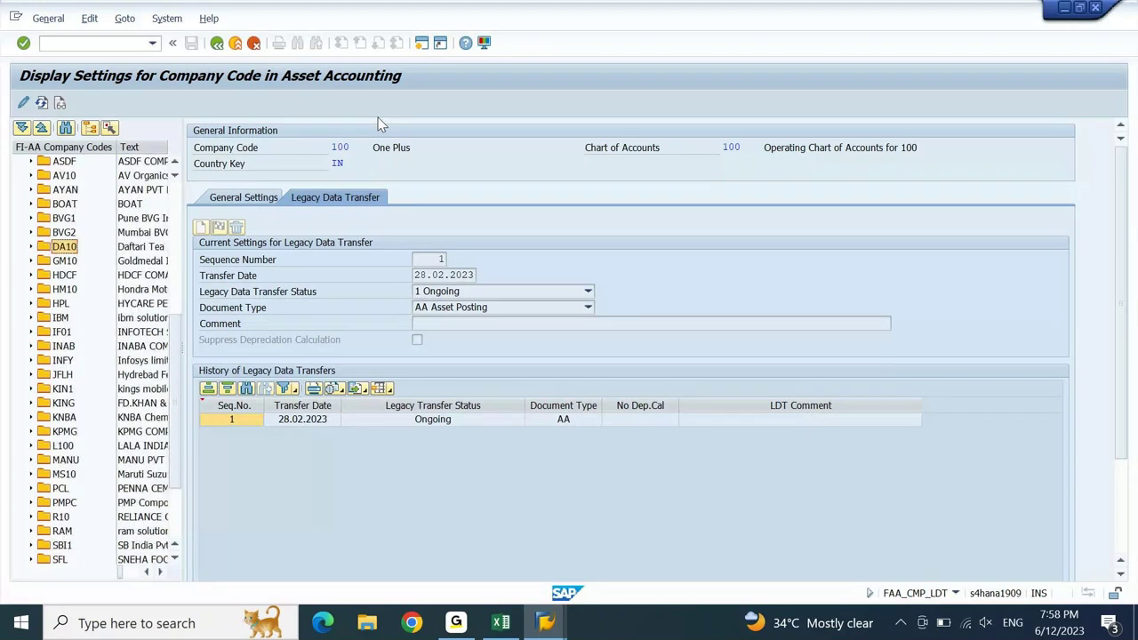
{"action": "key", "text": "Up"}
{"action": "key", "text": "Up"}
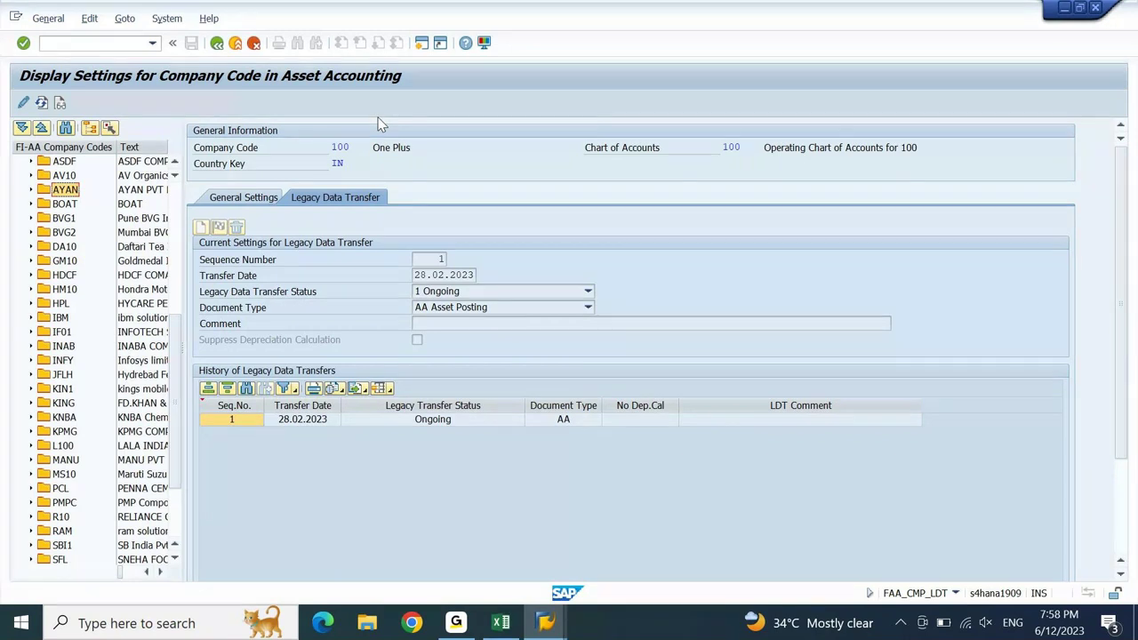
{"action": "key", "text": "Down"}
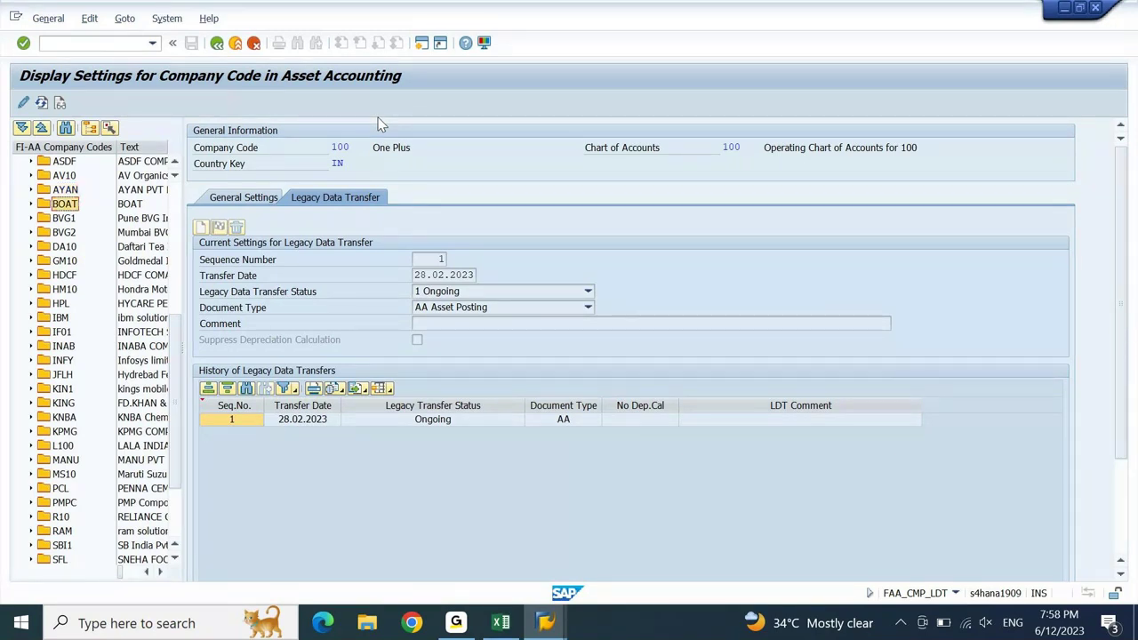
{"action": "key", "text": "Down"}
{"action": "key", "text": "Down"}
{"action": "key", "text": "Down"}
{"action": "key", "text": "Down"}
{"action": "key", "text": "Down"}
{"action": "key", "text": "Up"}
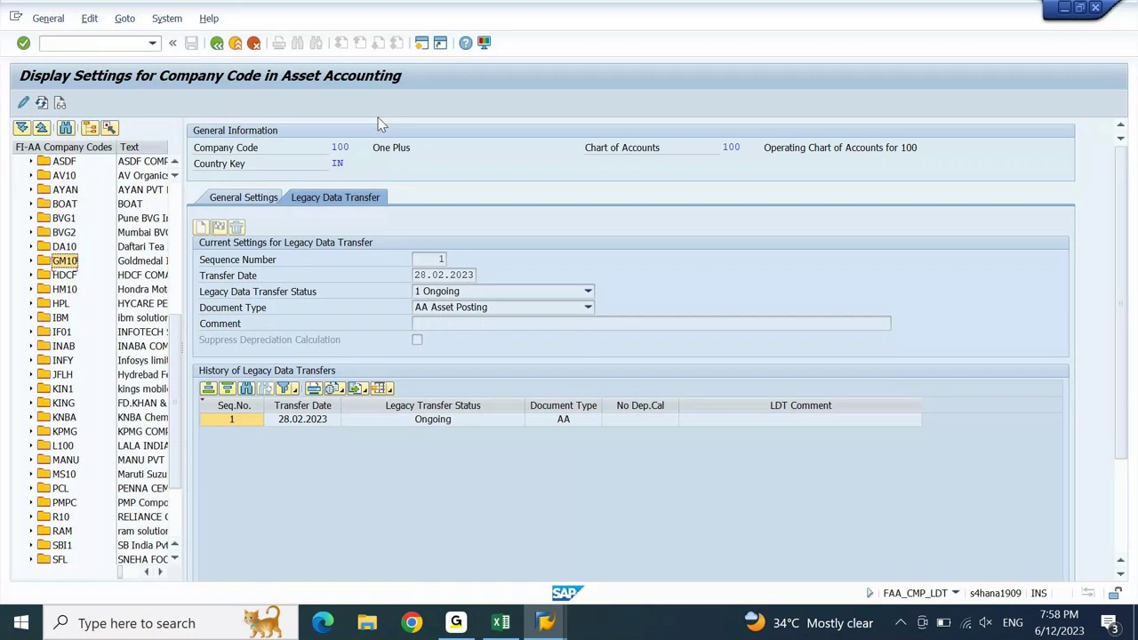
{"action": "key", "text": "Up"}
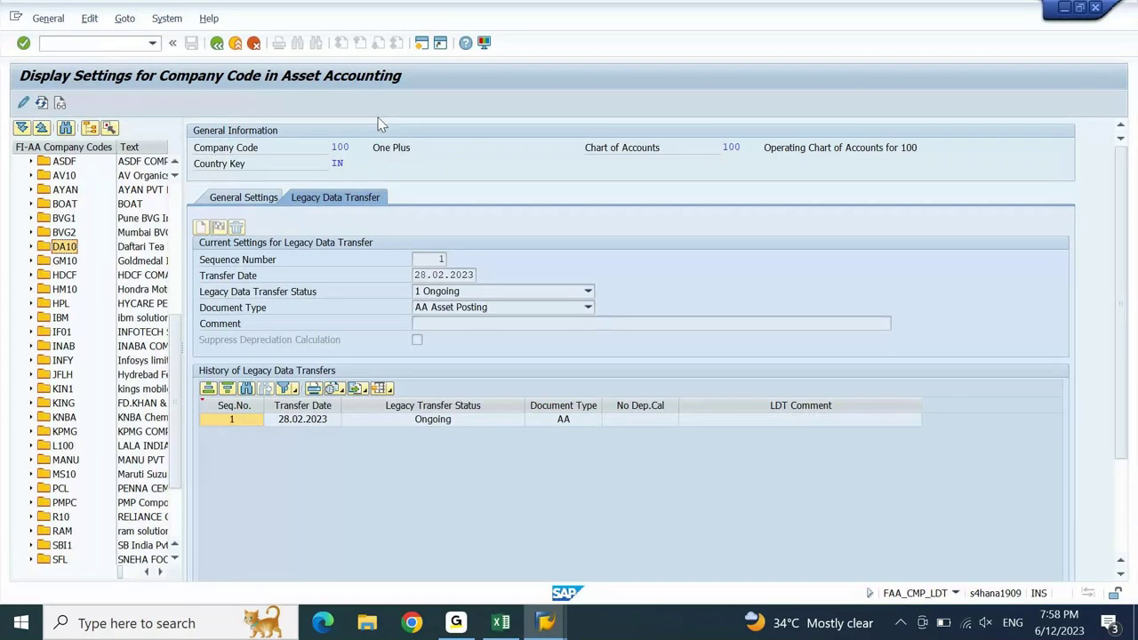
- Put the company code settings into change mode, then leave them unsaved for the IMG tree
{"action": "left_click", "coordinate": [24, 104]}
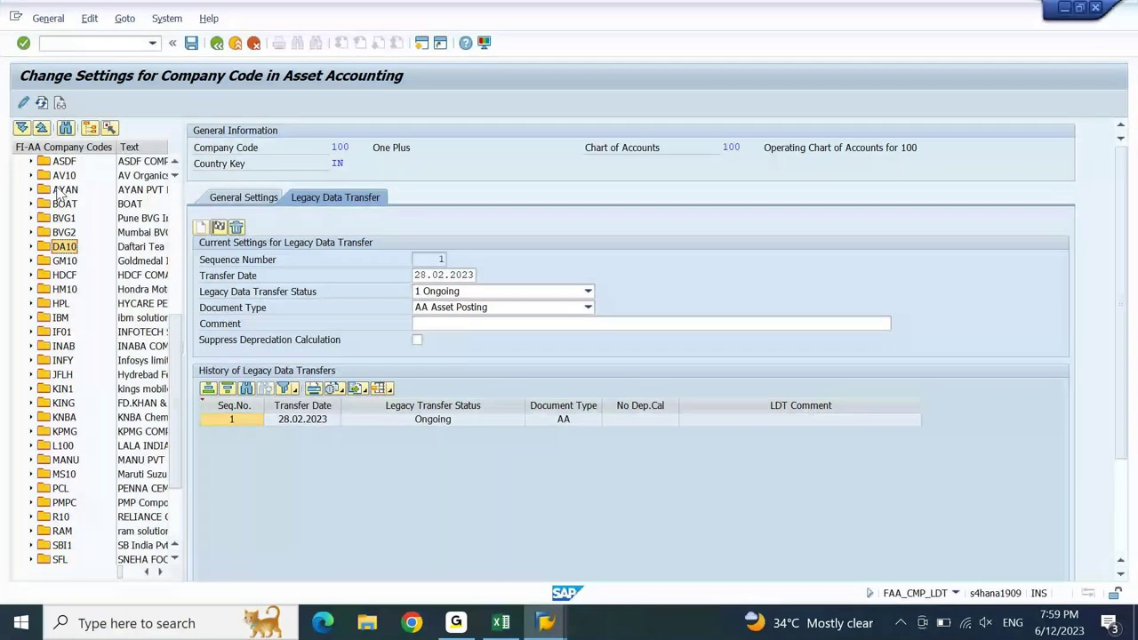
{"action": "key", "text": "F3"}
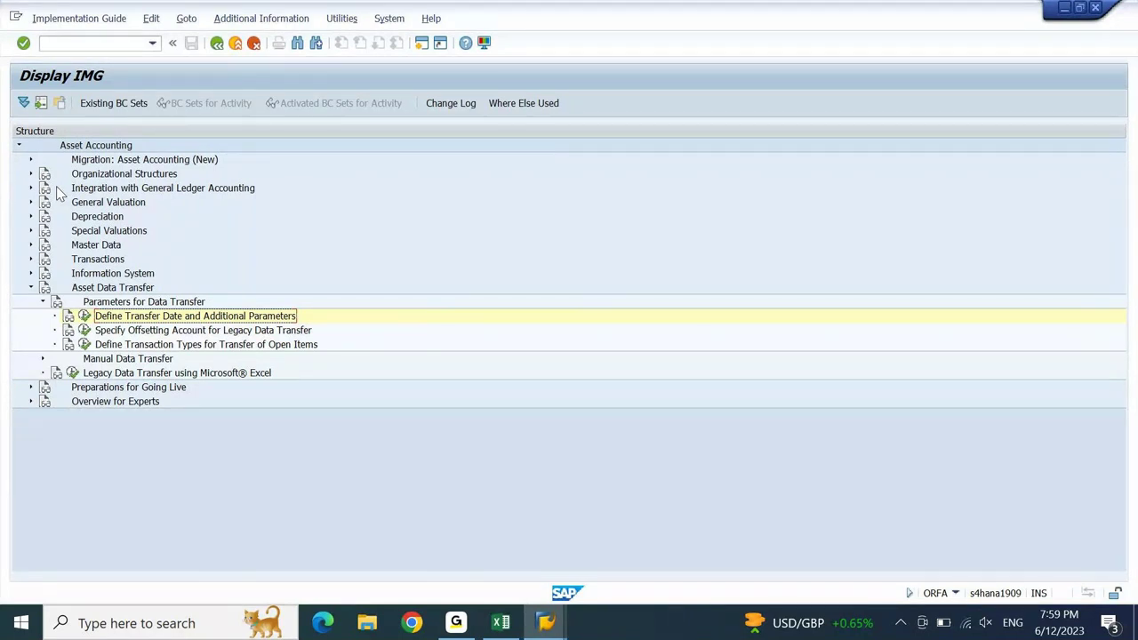
- Collapse Asset Data Transfer and expand Integration with General Ledger Accounting down to Technical Clearing Account for Integrated Asset Acquisition
{"action": "left_click", "coordinate": [81, 291]}
{"action": "double_click", "coordinate": [81, 291]}
{"action": "key", "text": "Up"}
{"action": "key", "text": "Up"}
{"action": "key", "text": "Up"}
{"action": "key", "text": "Up"}
{"action": "key", "text": "Up"}
{"action": "key", "text": "Up"}
{"action": "key", "text": "Up"}
{"action": "key", "text": "Up"}
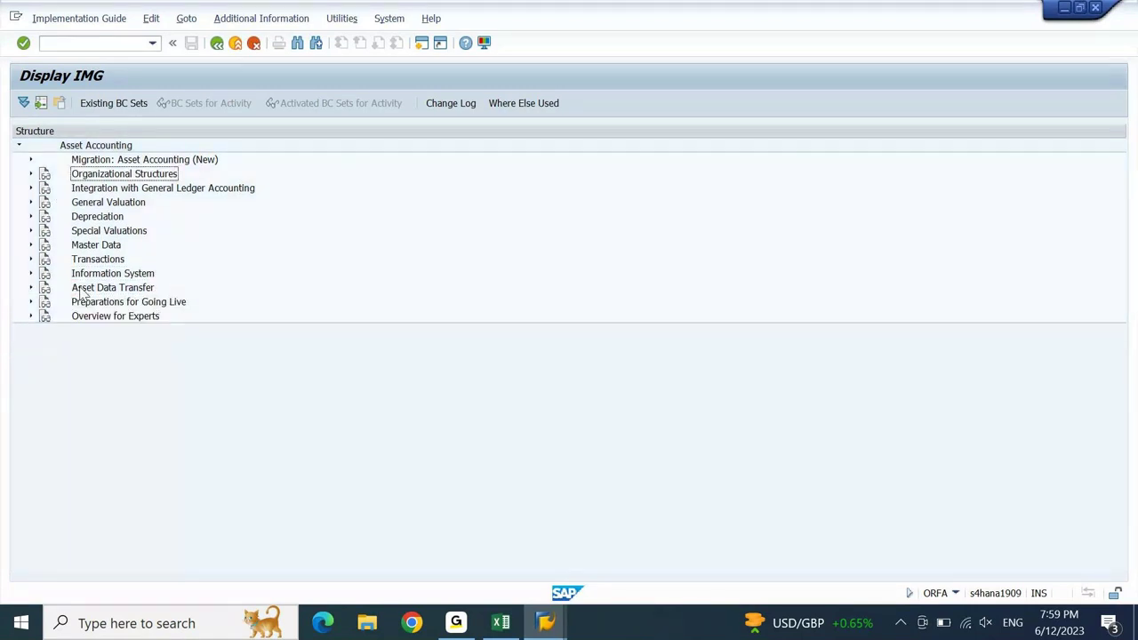
{"action": "key", "text": "Down"}
{"action": "key", "text": "Right"}
{"action": "key", "text": "Down"}
{"action": "key", "text": "Down"}
{"action": "key", "text": "Down"}
{"action": "key", "text": "Right"}
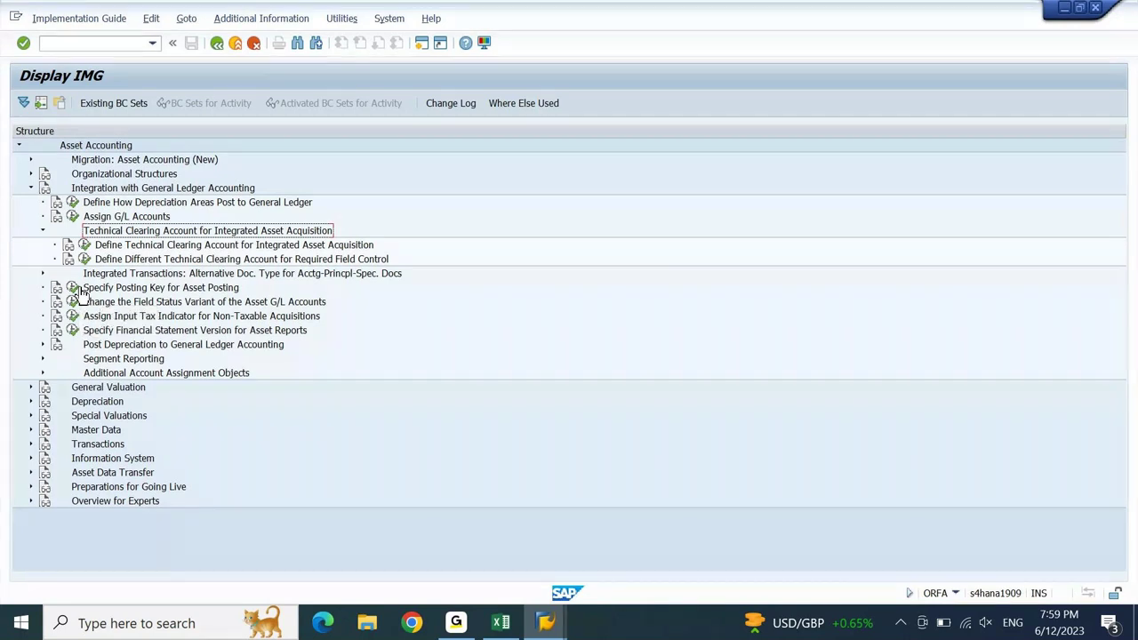
- Review the technical clearing account table (chart 100 uses 81000000) and start a new session
{"action": "left_click", "coordinate": [261, 248]}
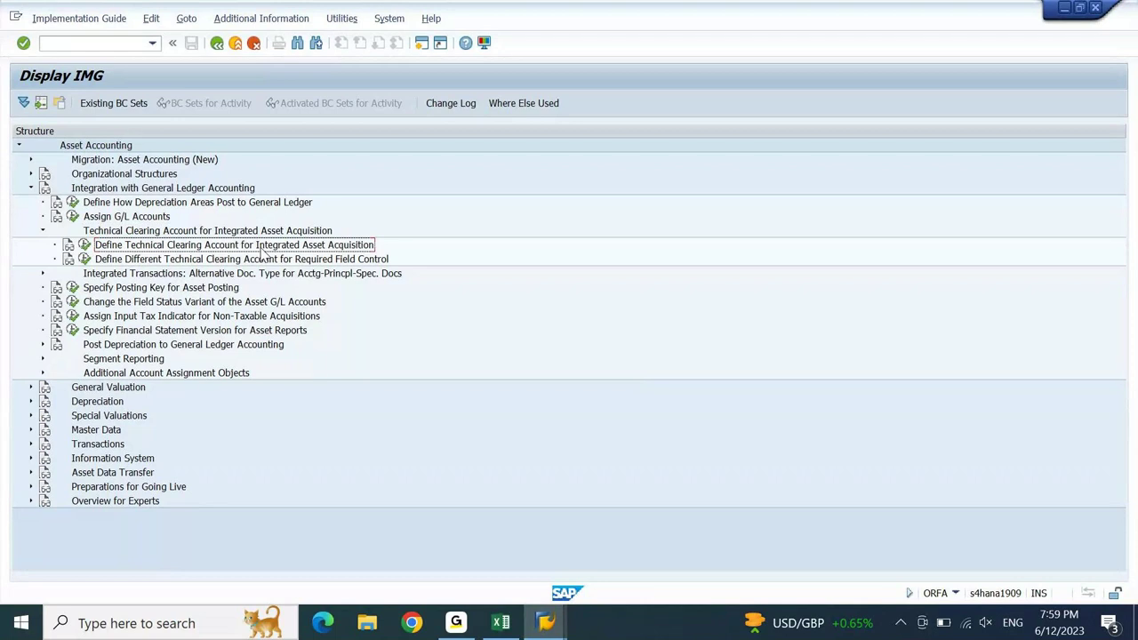
{"action": "left_click", "coordinate": [83, 245]}
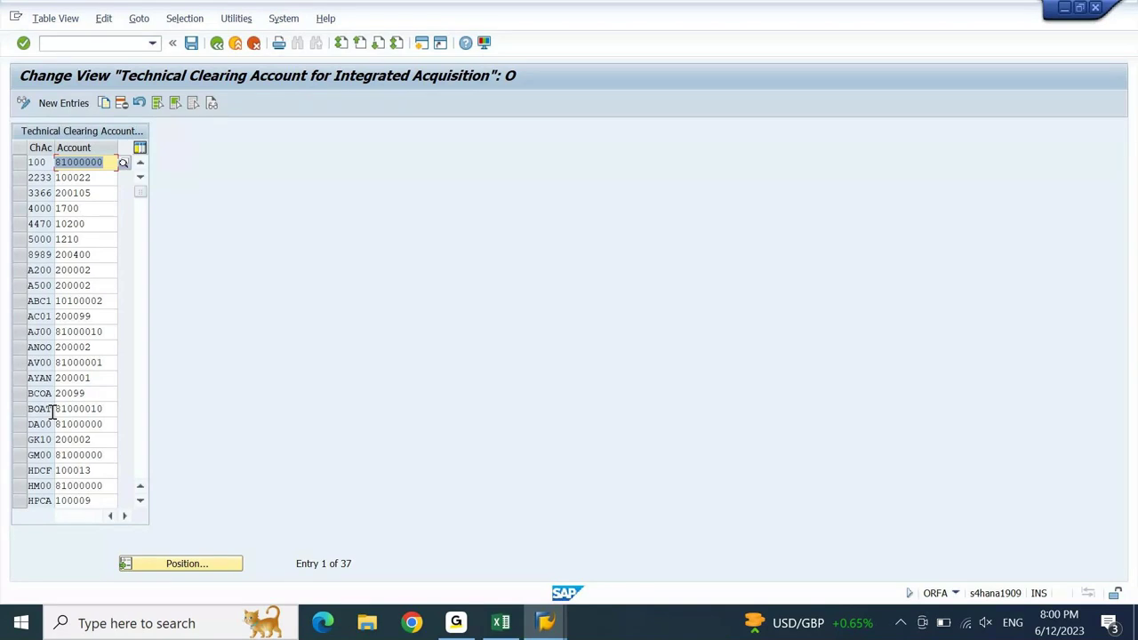
{"action": "left_click", "coordinate": [423, 50]}
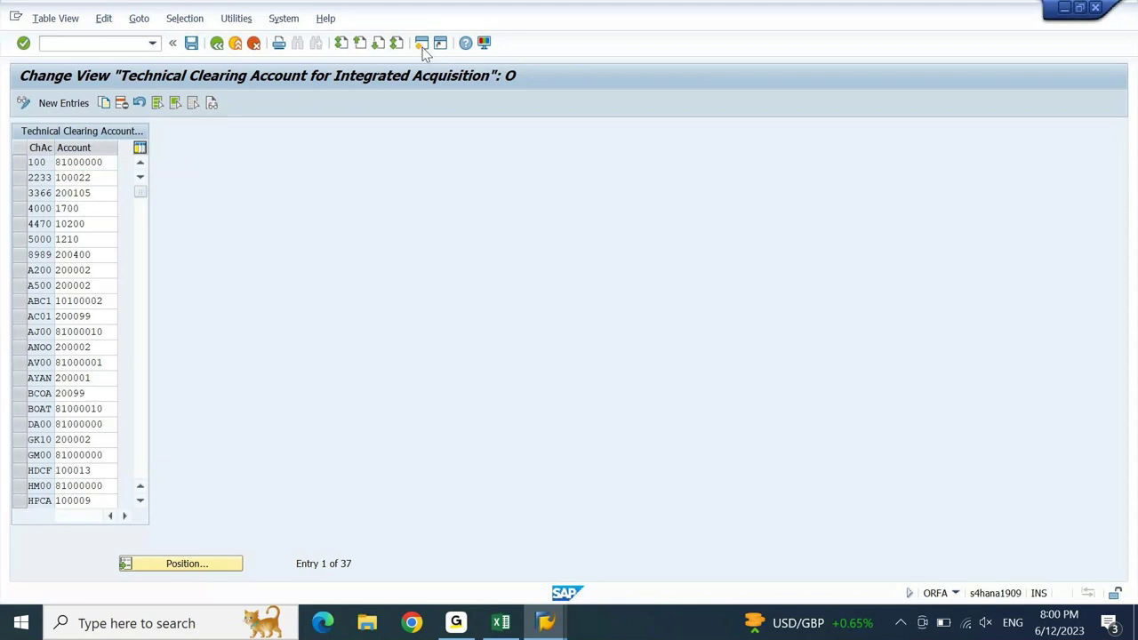
{"action": "type", "text": "f"}
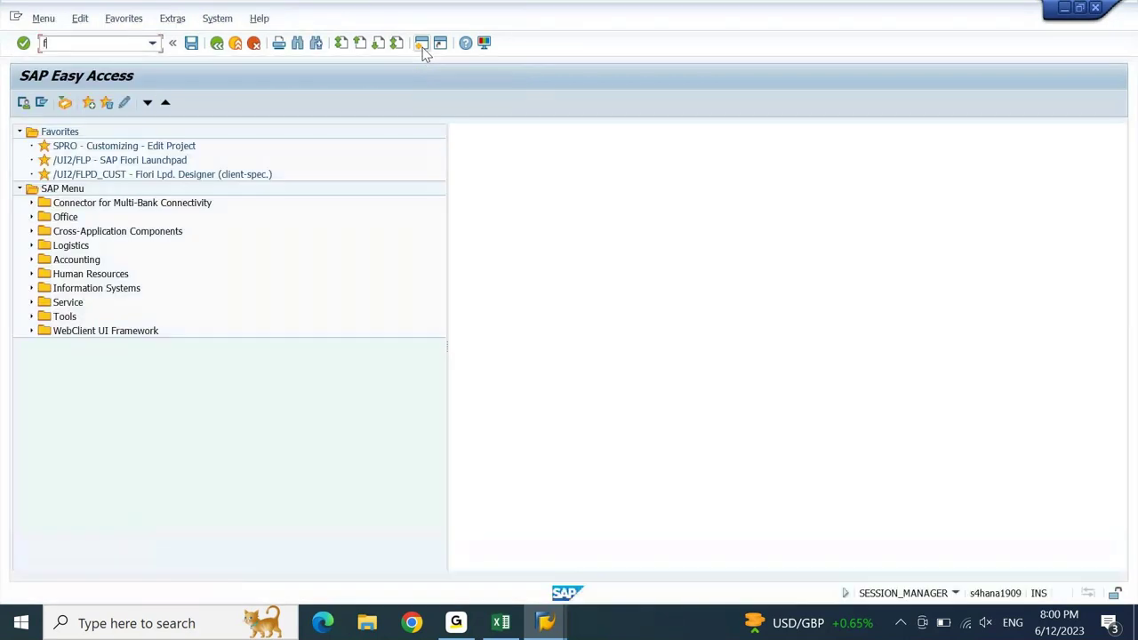
{"action": "type", "text": "s00"}
{"action": "key", "text": "Return"}
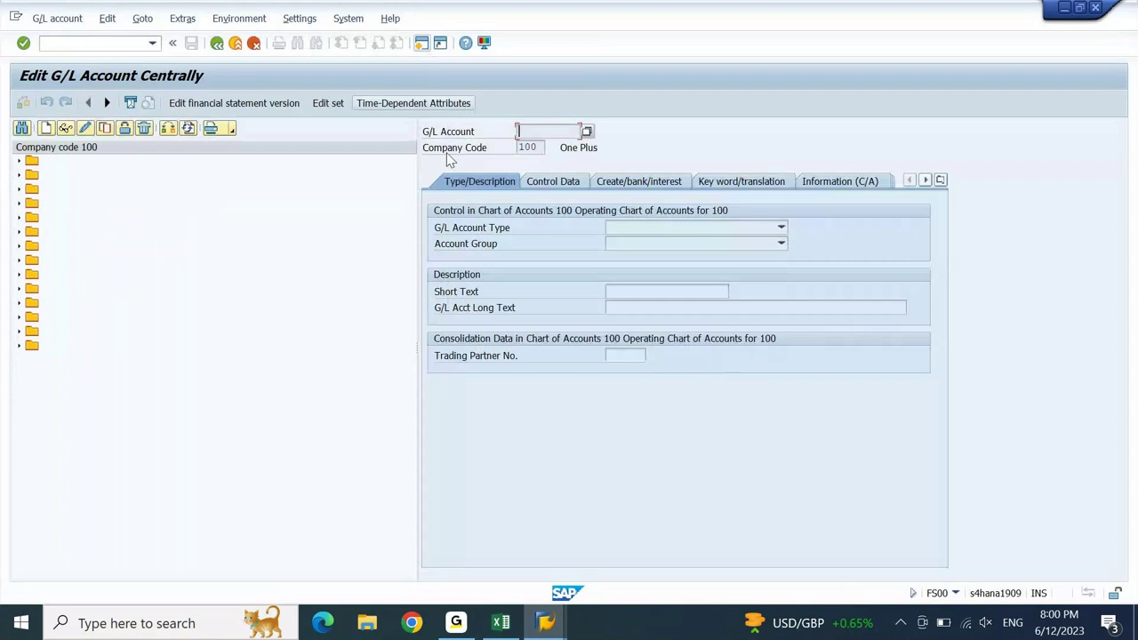
{"action": "left_click", "coordinate": [169, 130]}
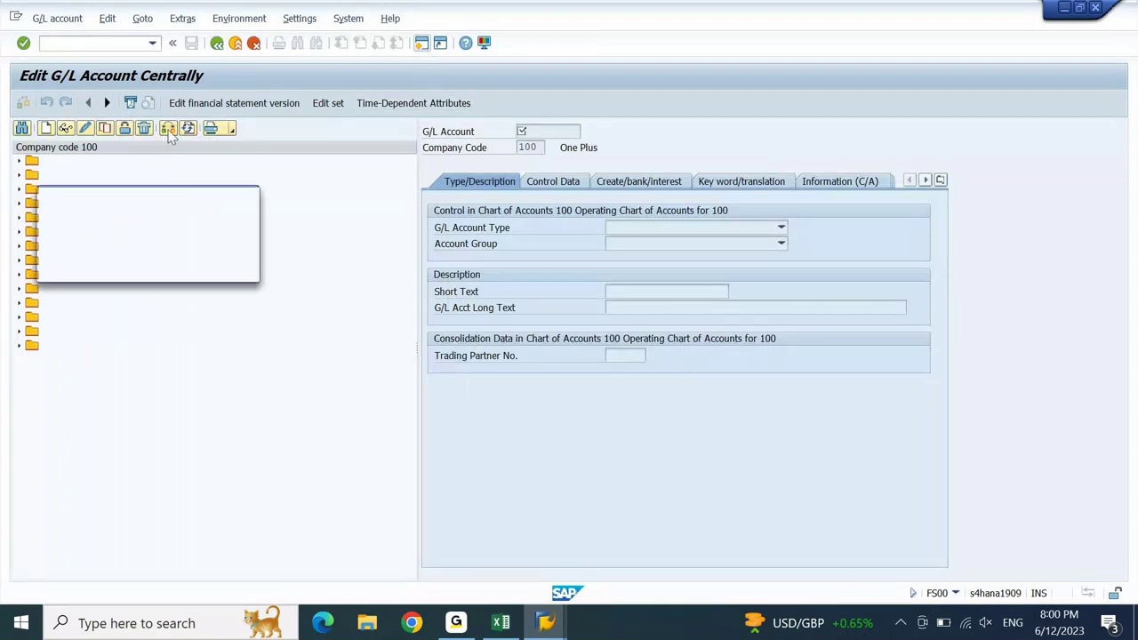
{"action": "type", "text": "dein"}
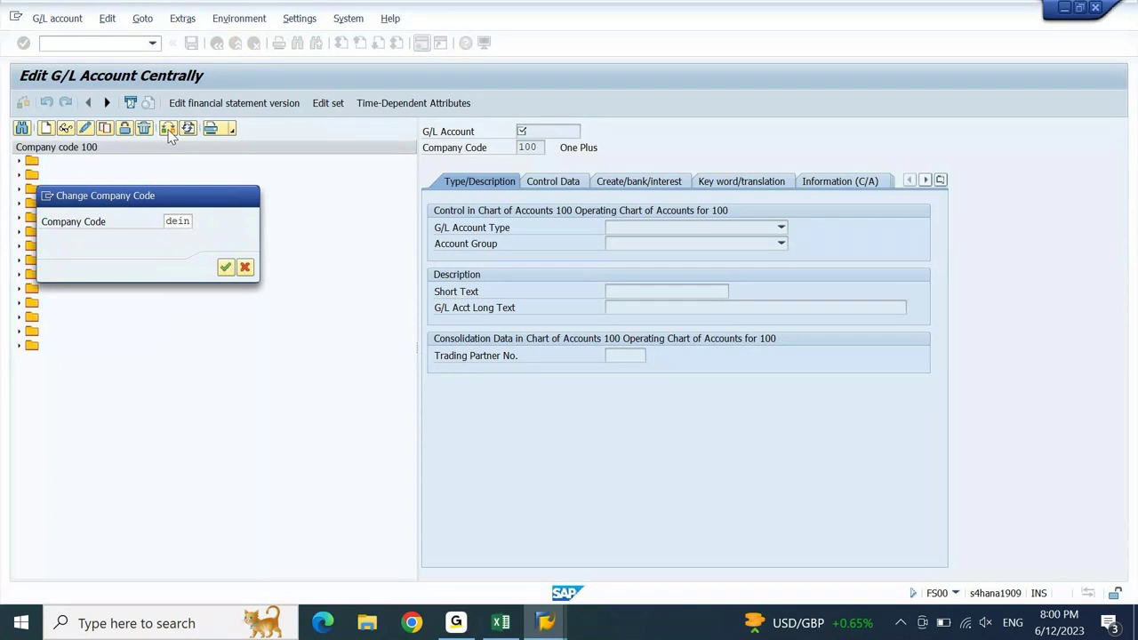
{"action": "key", "text": "Return"}
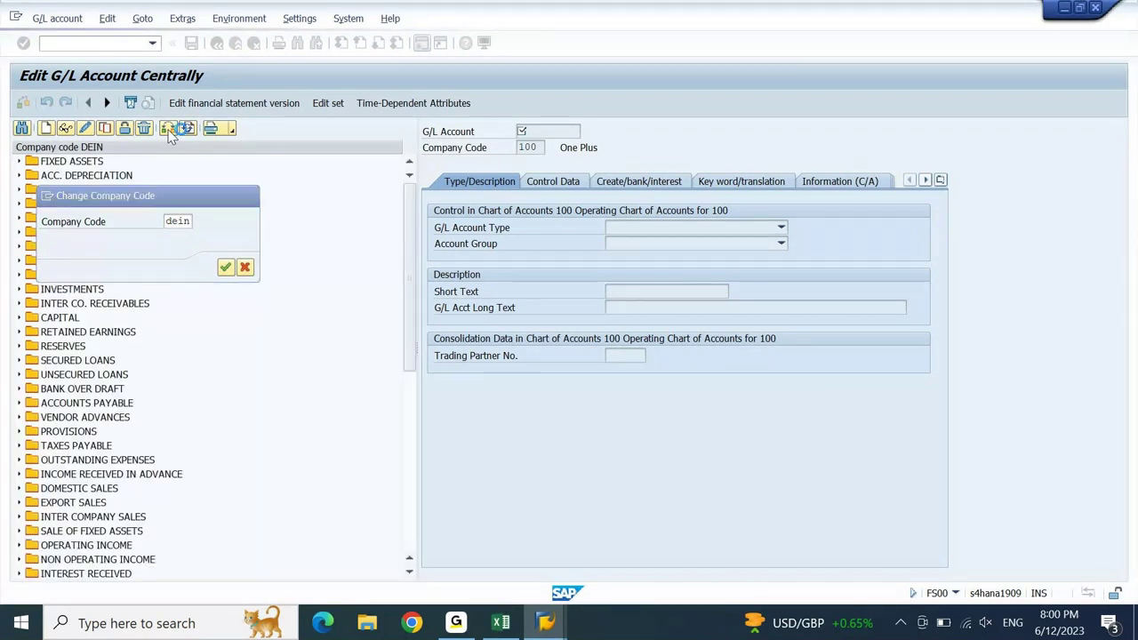
{"action": "left_click", "coordinate": [82, 177]}
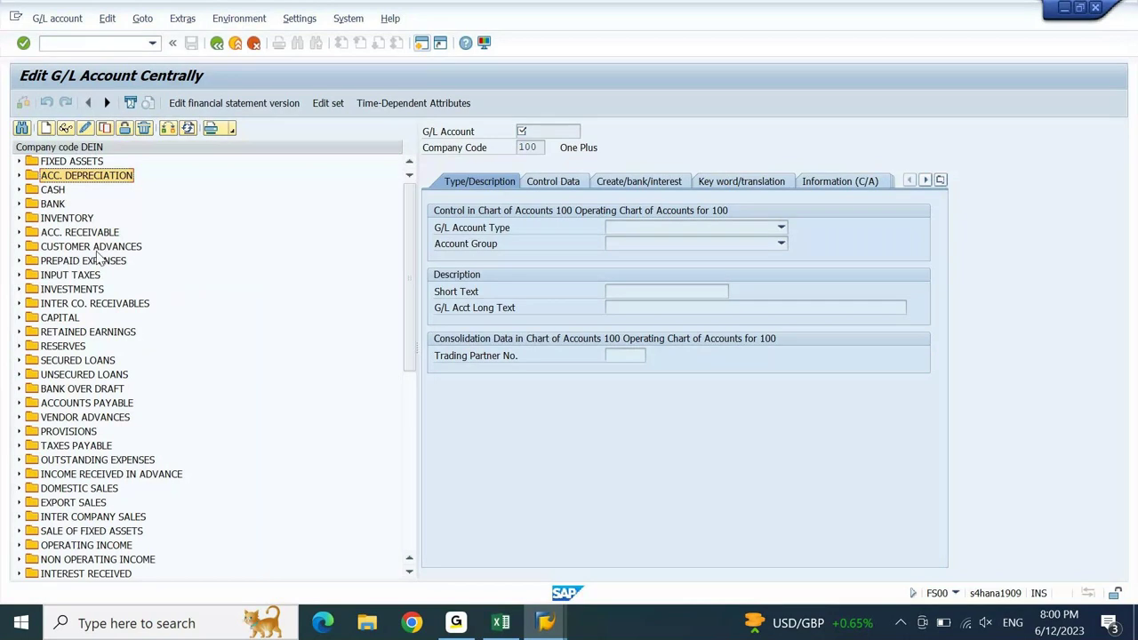
{"action": "scroll", "coordinate": [405, 417], "scroll_direction": "down", "scroll_amount": 9}
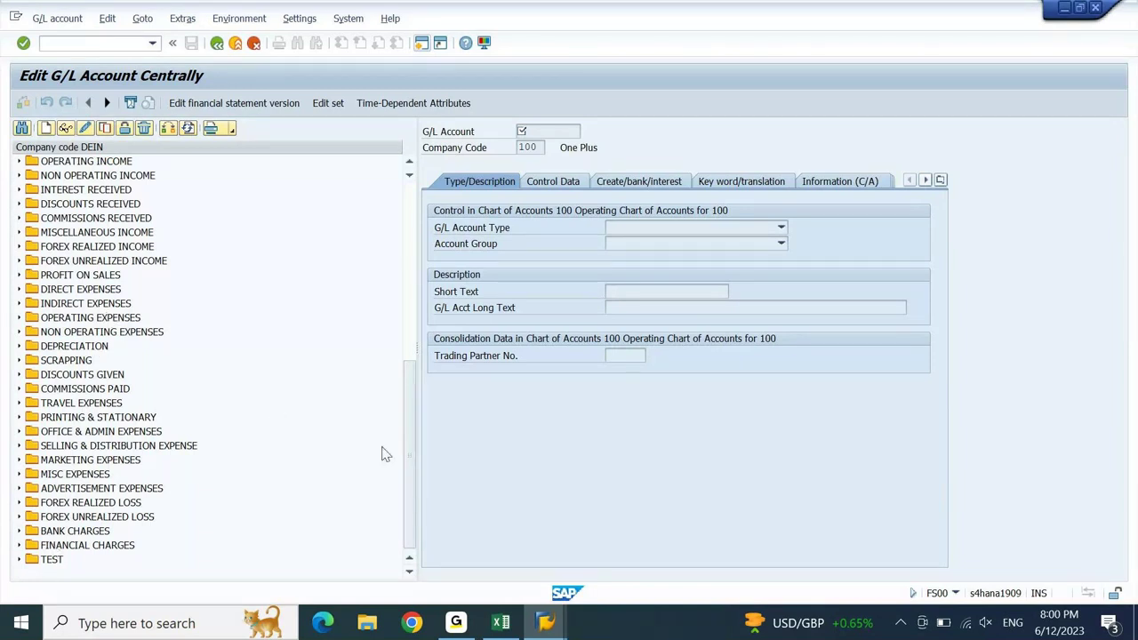
{"action": "left_click_drag", "start_coordinate": [412, 483], "coordinate": [419, 363]}
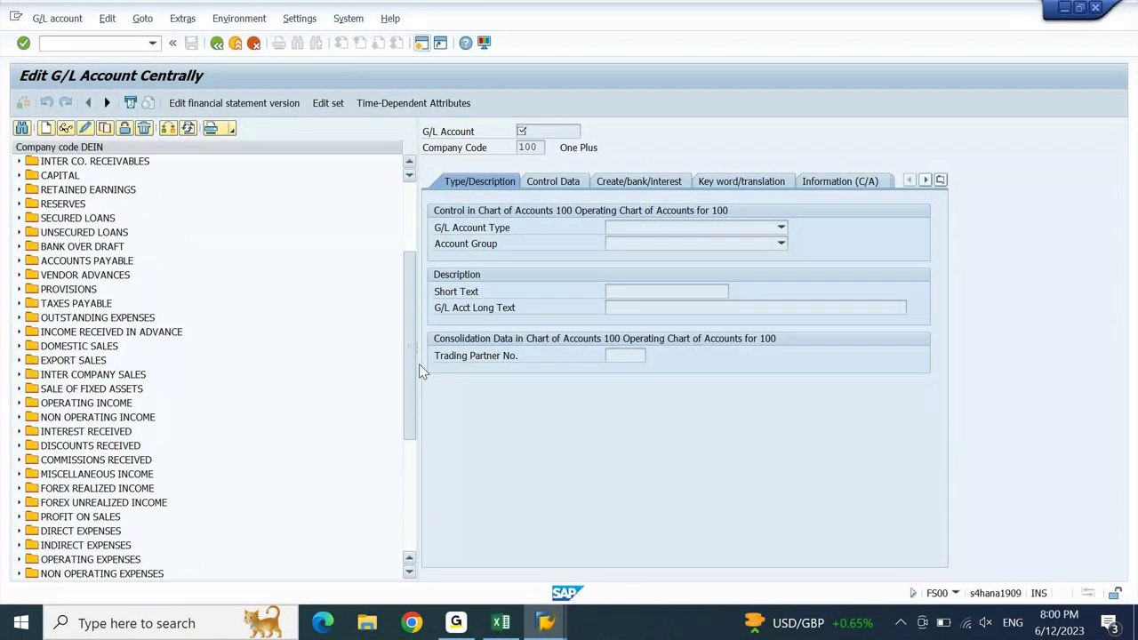
{"action": "left_click_drag", "start_coordinate": [423, 367], "coordinate": [421, 342]}
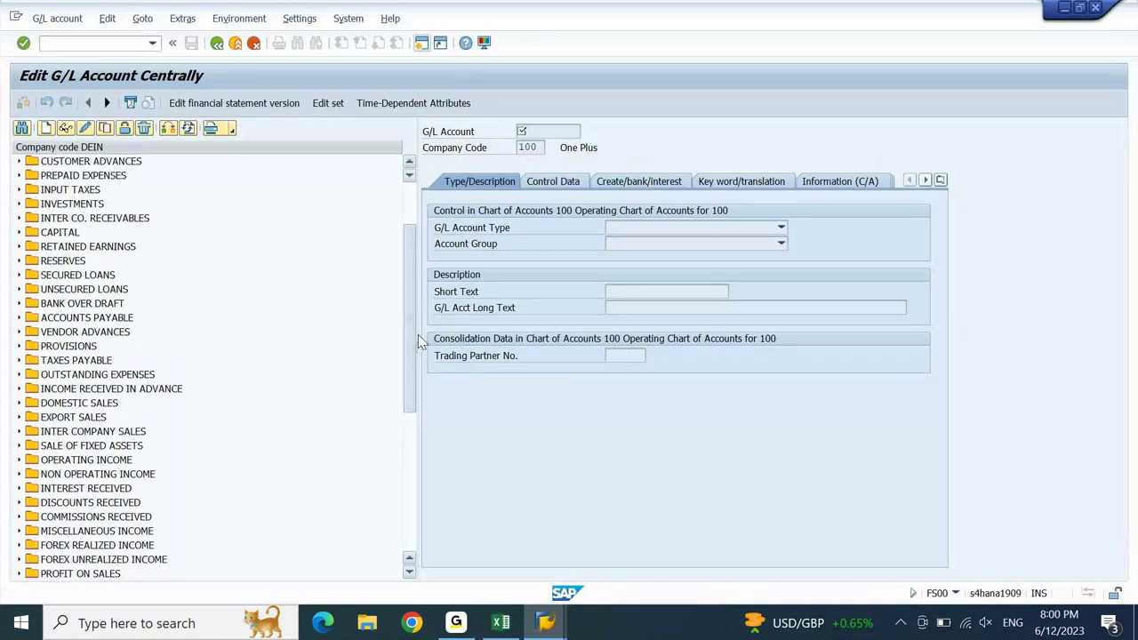
{"action": "left_click_drag", "start_coordinate": [422, 341], "coordinate": [422, 298]}
{"action": "left_click", "coordinate": [140, 181]}
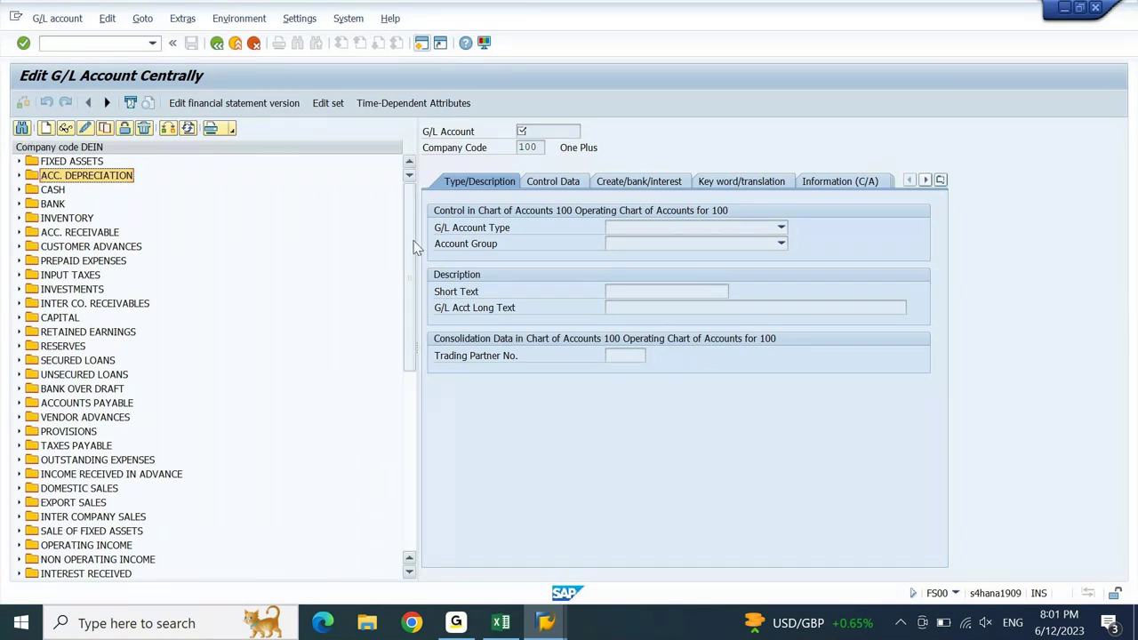
{"action": "left_click_drag", "start_coordinate": [413, 247], "coordinate": [395, 452]}
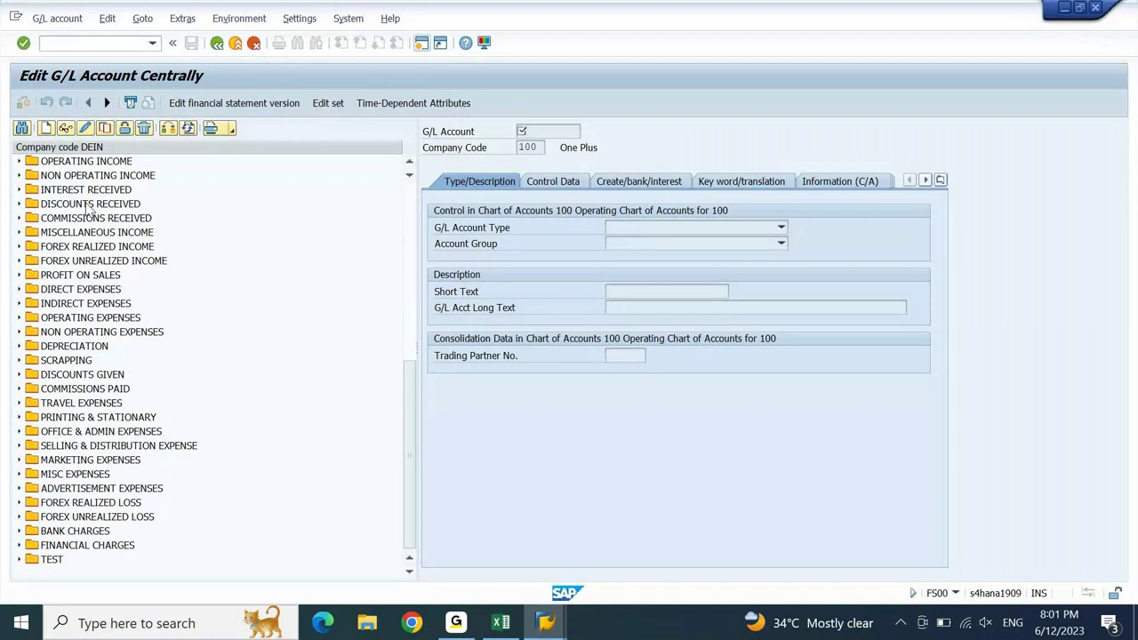
- Search the G/L account tree for entries starting with 8, then dismiss the search
{"action": "left_click", "coordinate": [23, 131]}
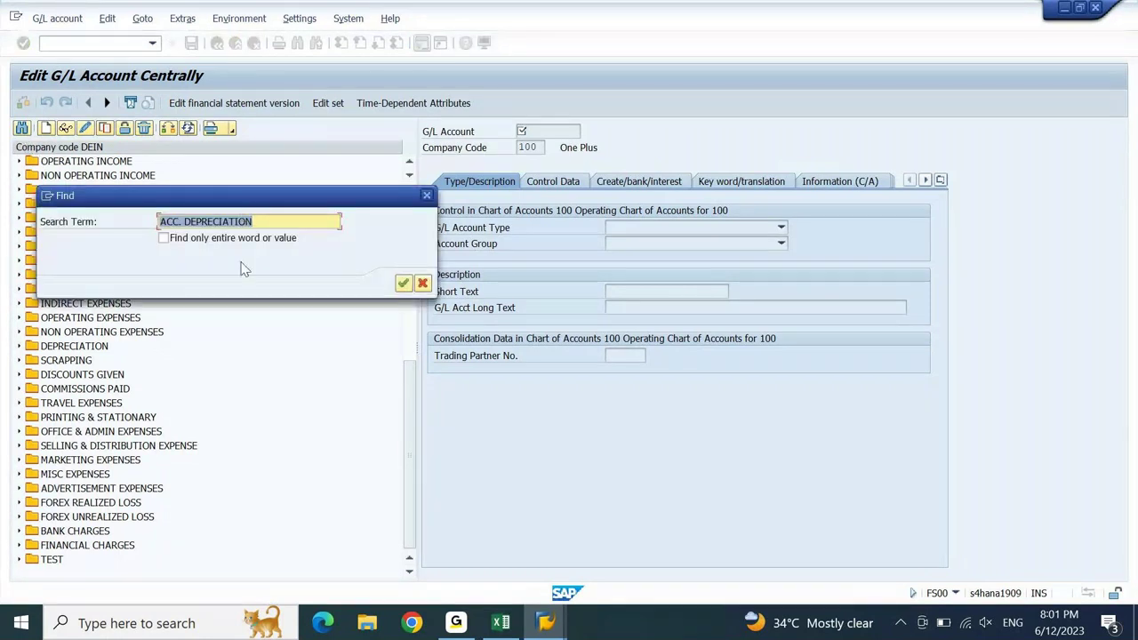
{"action": "key", "text": "BackSpace"}
{"action": "type", "text": "8*"}
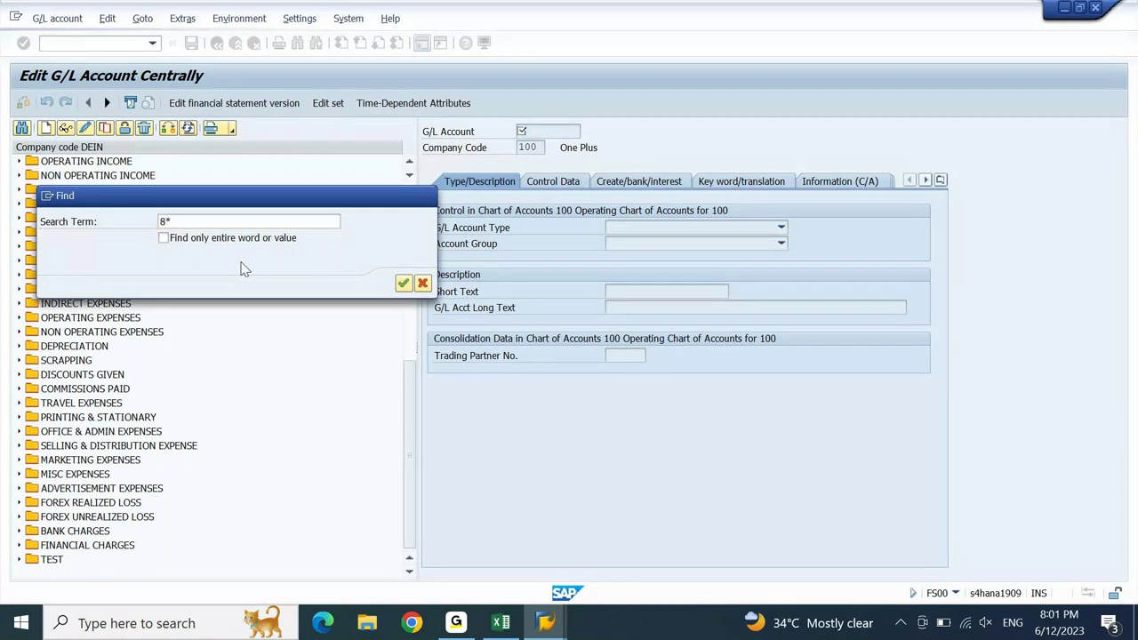
{"action": "key", "text": "Return"}
{"action": "key", "text": "Return"}
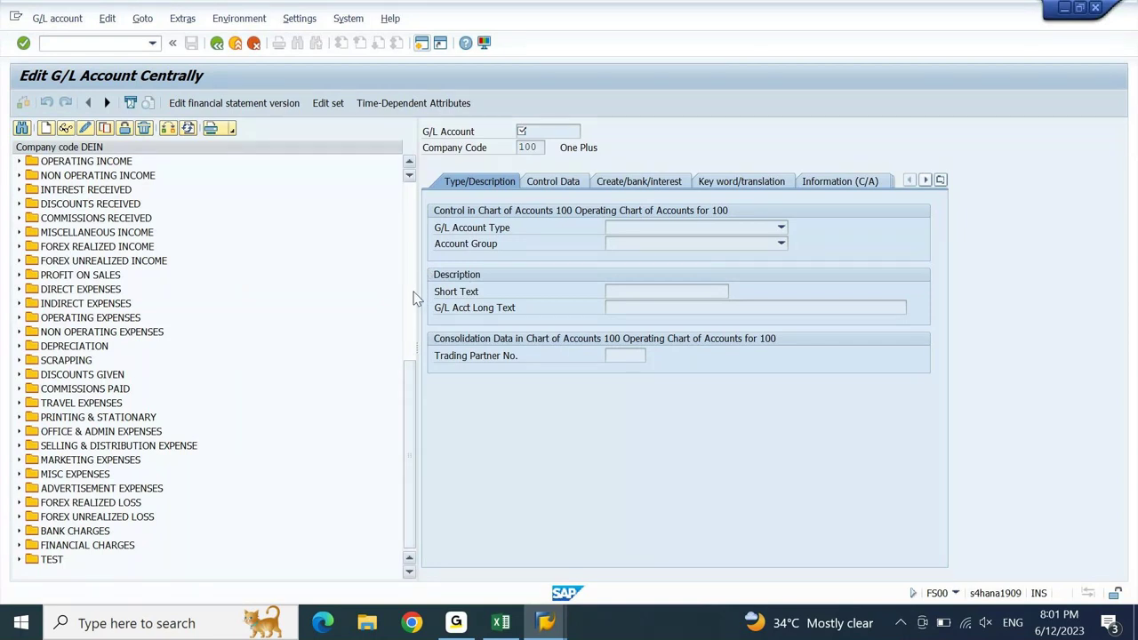
{"action": "left_click", "coordinate": [411, 295]}
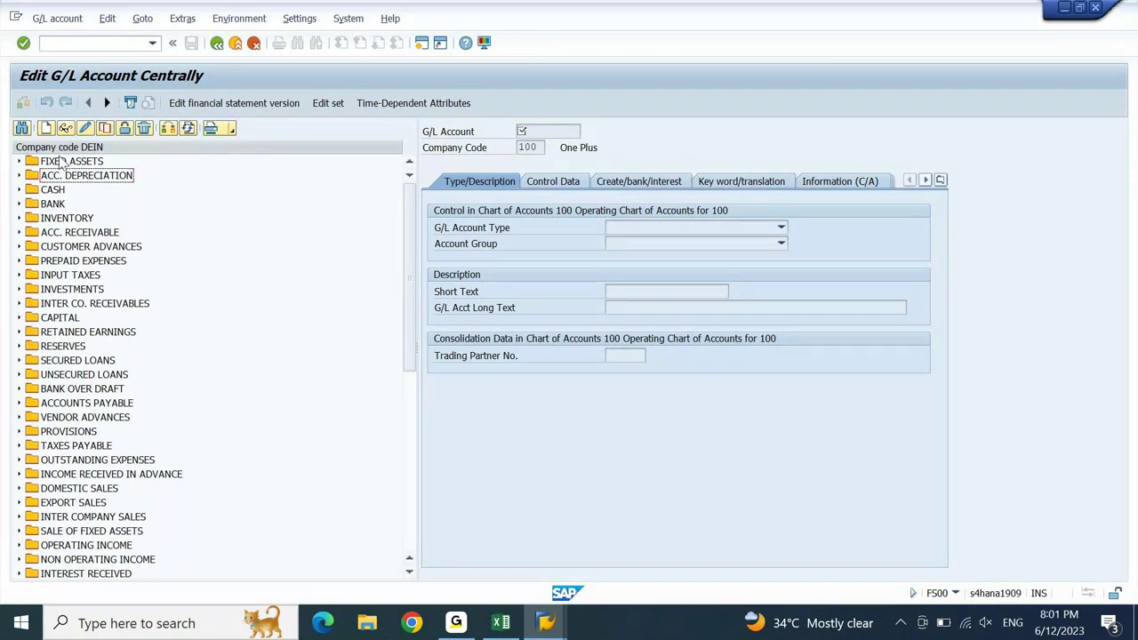
- Expand FIXED ASSETS and copy from template account 10100004 Softwares & Licenses
{"action": "left_click", "coordinate": [20, 162]}
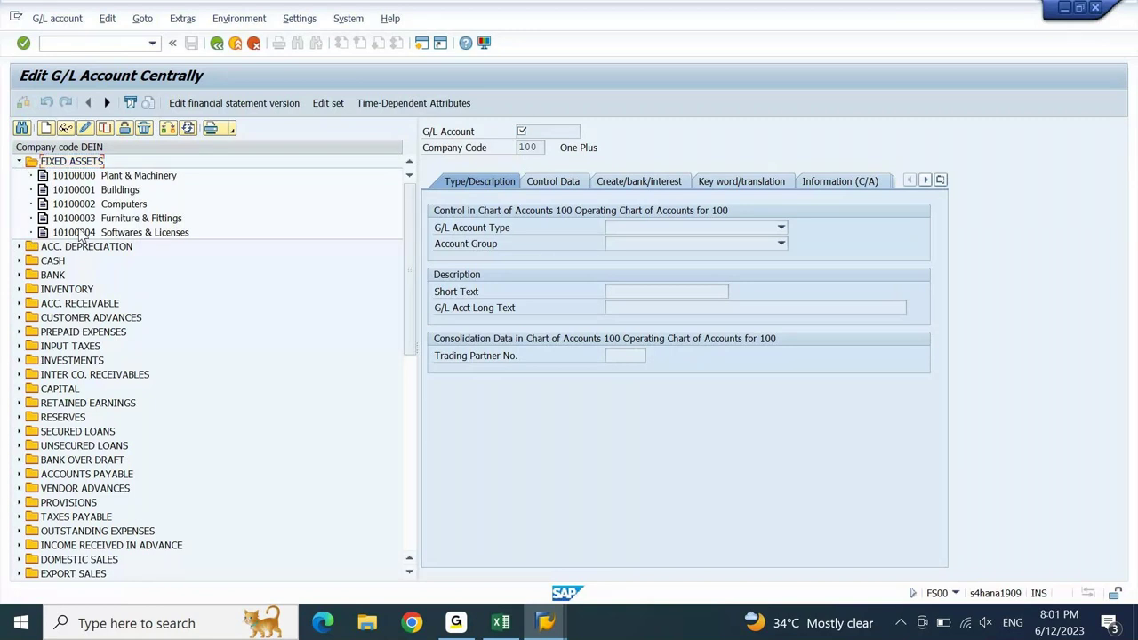
{"action": "left_click", "coordinate": [80, 233]}
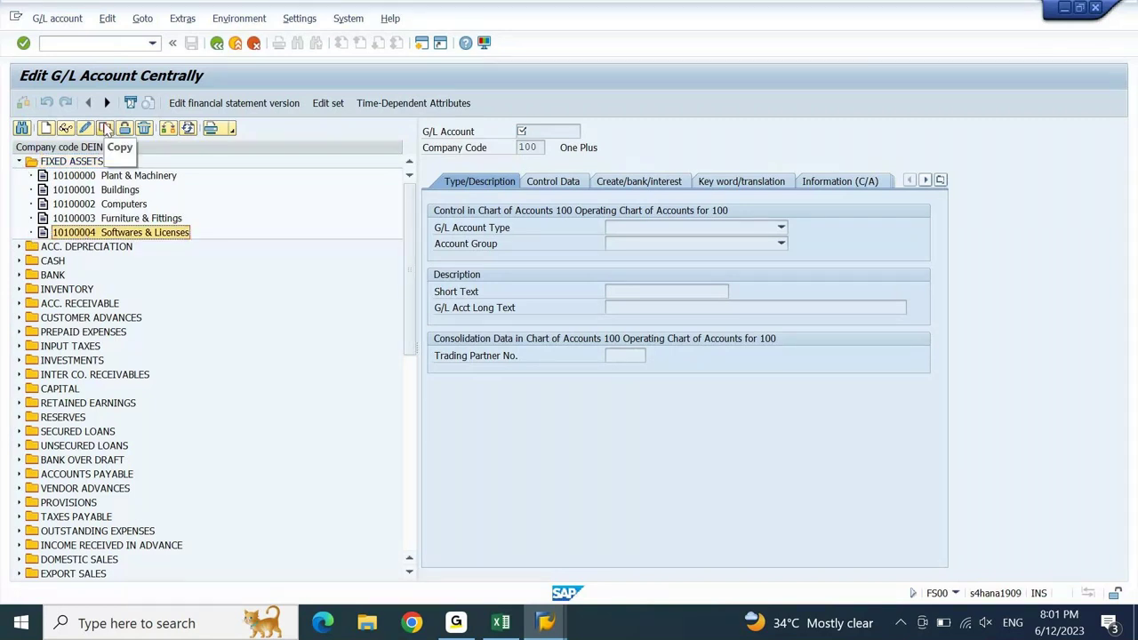
{"action": "left_click", "coordinate": [105, 128]}
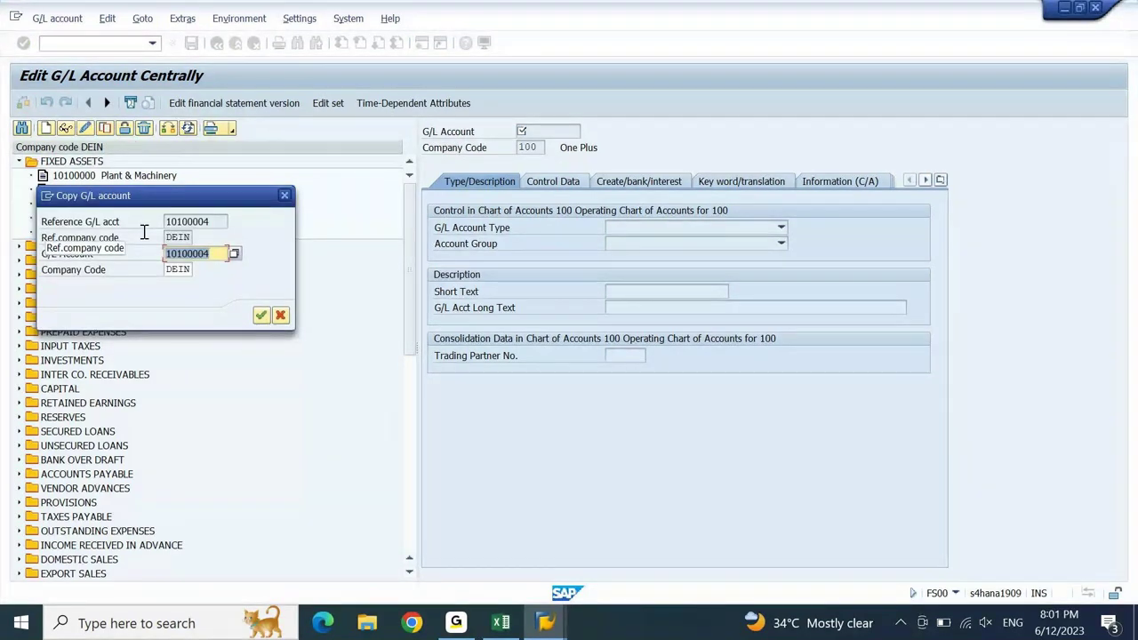
- Set the new account number to 10100020 in the Copy dialog and confirm it
{"action": "key", "text": "BackSpace"}
{"action": "key", "text": "BackSpace"}
{"action": "type", "text": "20"}
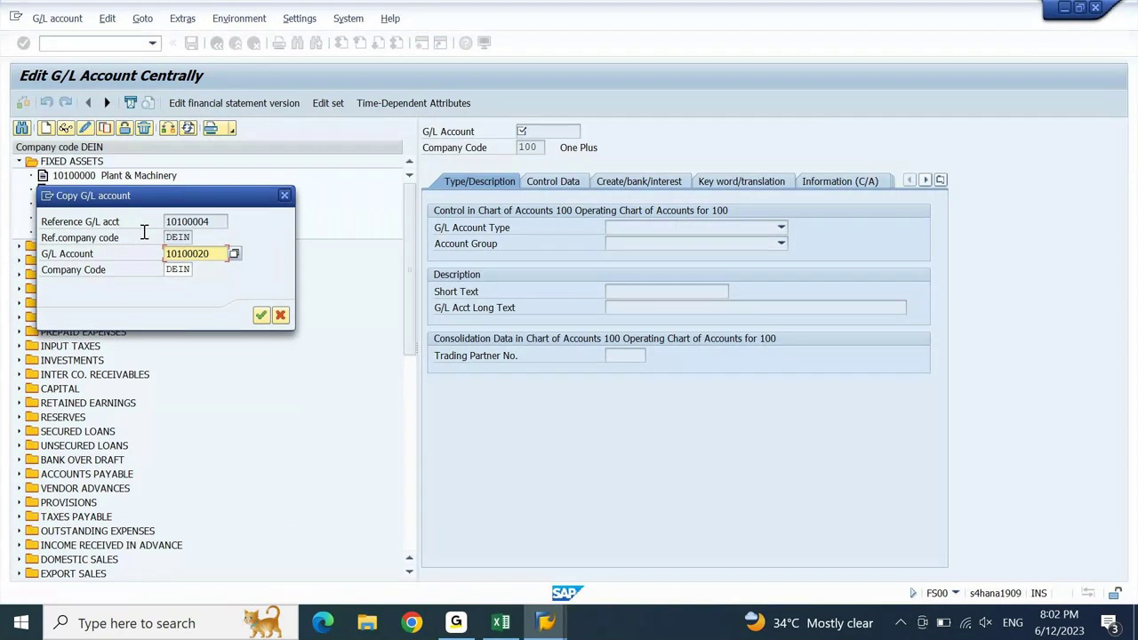
{"action": "key", "text": "Return"}
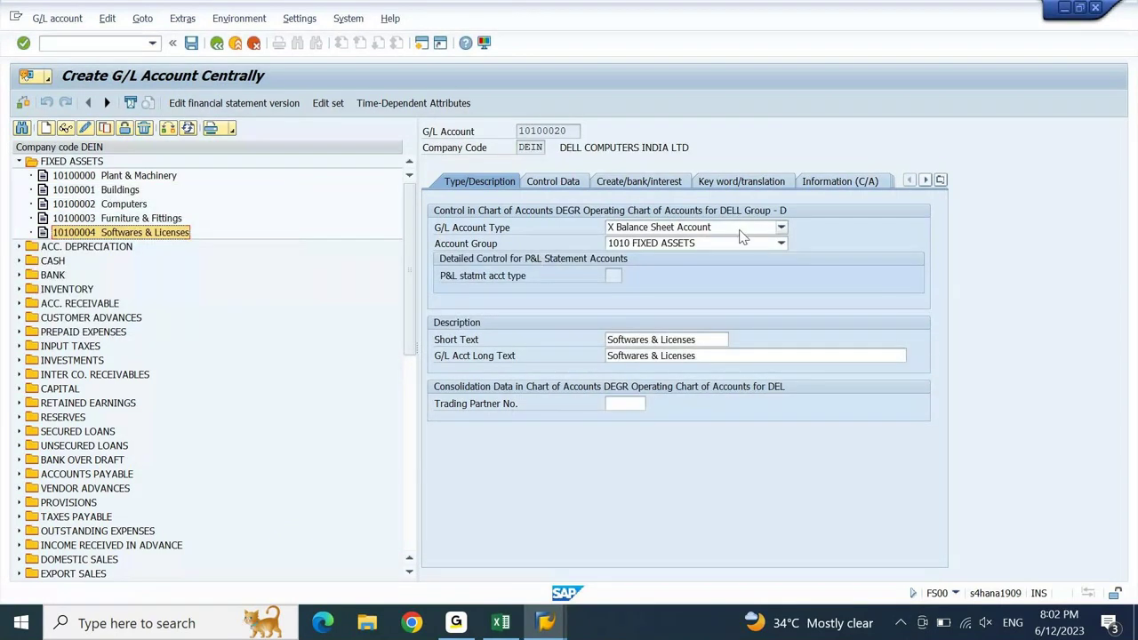
- Enter short text ASSET TECH CLEARING and long text ASSET TECHNICAL CLEARING
{"action": "left_click_drag", "start_coordinate": [722, 340], "coordinate": [607, 375]}
{"action": "type", "text": "ASSET "}
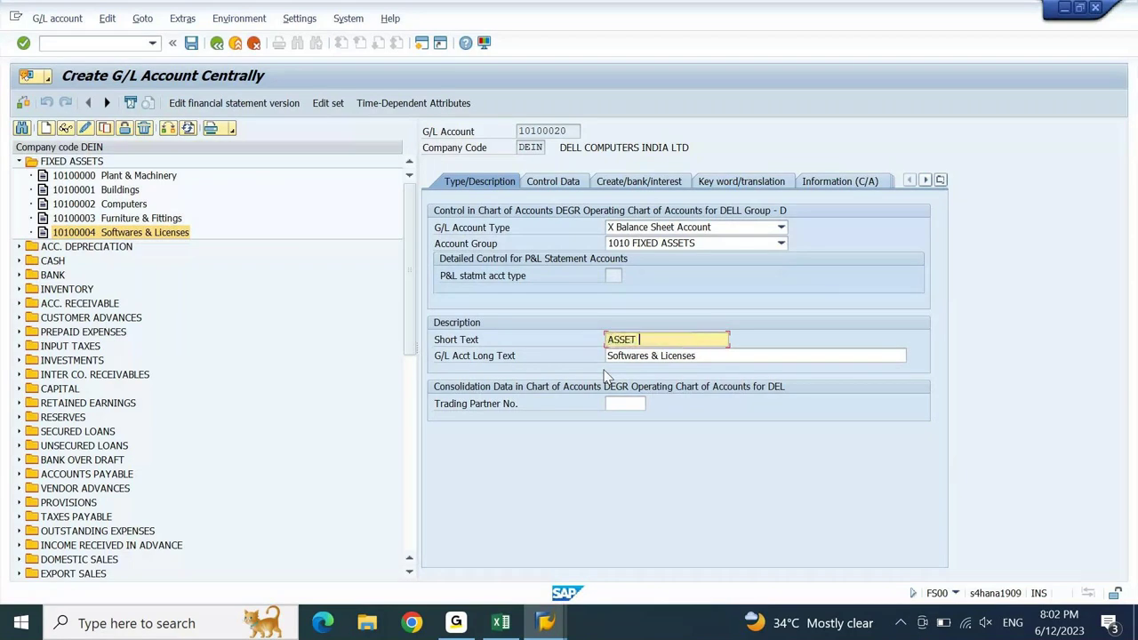
{"action": "type", "text": "TECH CLEARING"}
{"action": "key", "text": "Tab"}
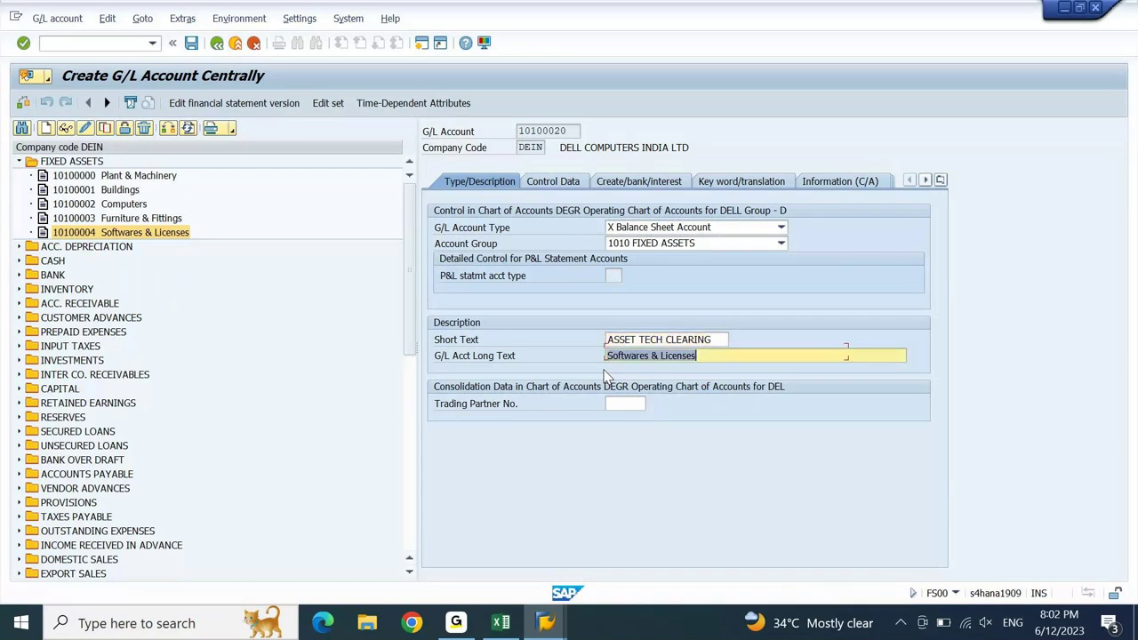
{"action": "key", "text": "ctrl+v"}
{"action": "key", "text": "Left"}
{"action": "key", "text": "Left"}
{"action": "key", "text": "Left"}
{"action": "key", "text": "Left"}
{"action": "key", "text": "Left"}
{"action": "key", "text": "Left"}
{"action": "key", "text": "Left"}
{"action": "key", "text": "Left"}
{"action": "key", "text": "Left"}
{"action": "type", "text": "NICAL"}
{"action": "key", "text": "Return"}
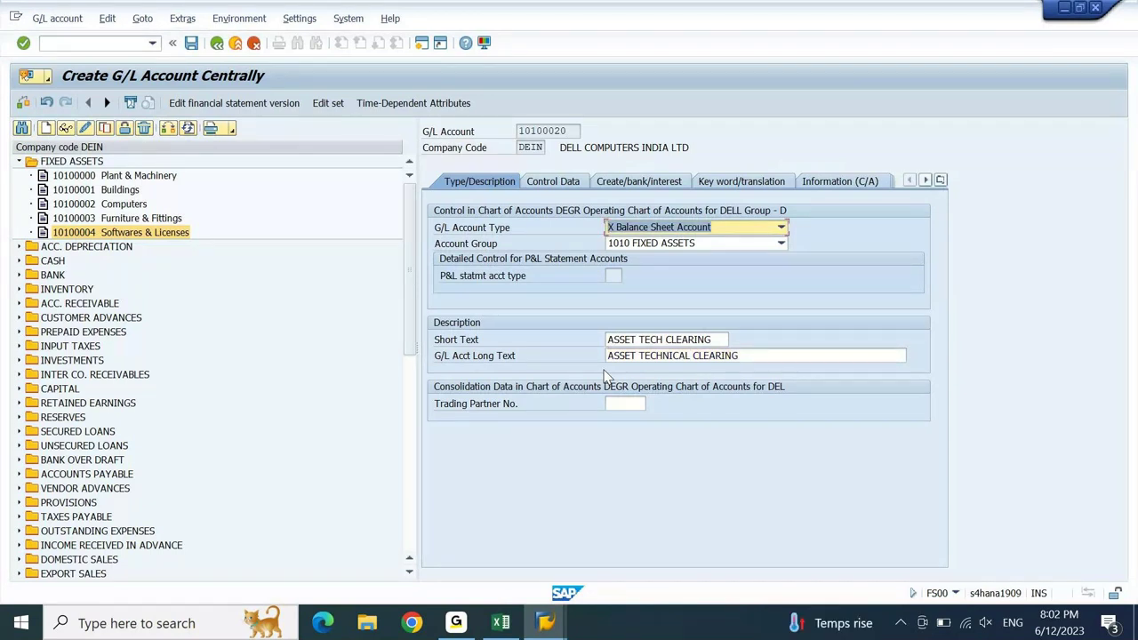
- Clear the reconciliation account type on account 10100020's Control Data tab
{"action": "left_click", "coordinate": [574, 183]}
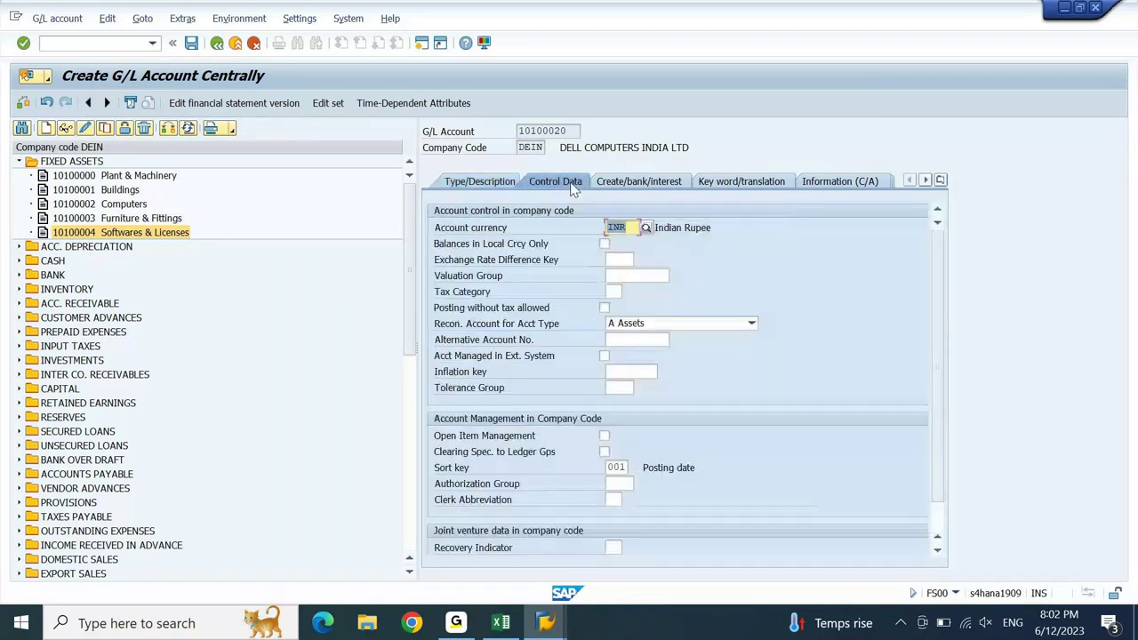
{"action": "left_click", "coordinate": [751, 323]}
{"action": "left_click", "coordinate": [650, 407]}
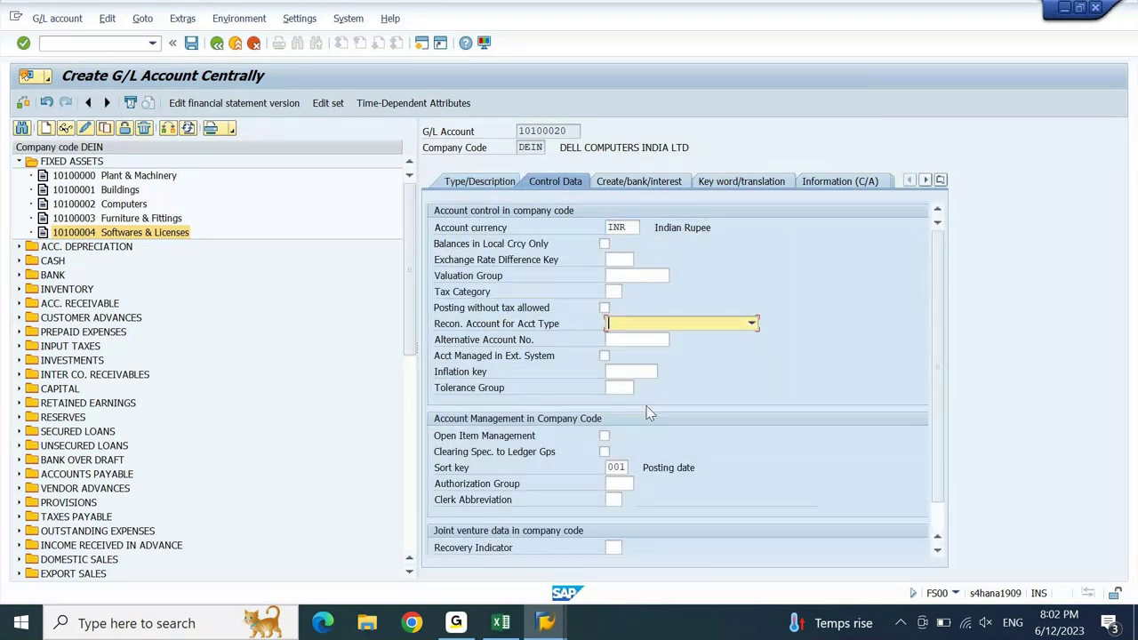
{"action": "key", "text": "Return"}
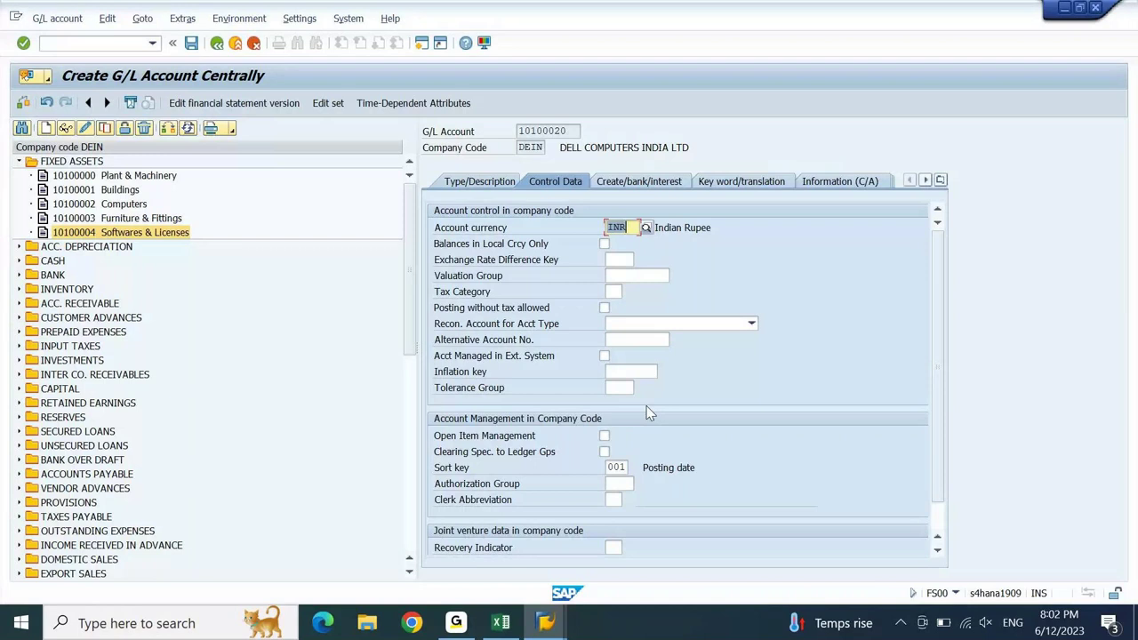
- Save G/L account 10100020 and copy its account number
{"action": "left_click", "coordinate": [641, 187]}
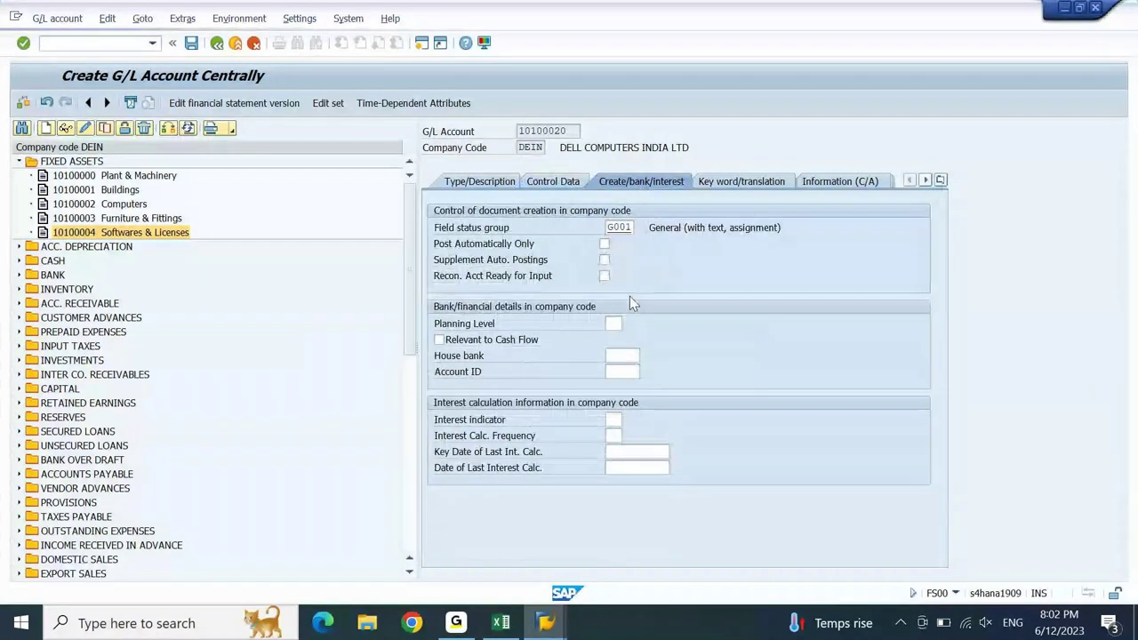
{"action": "left_click", "coordinate": [191, 45]}
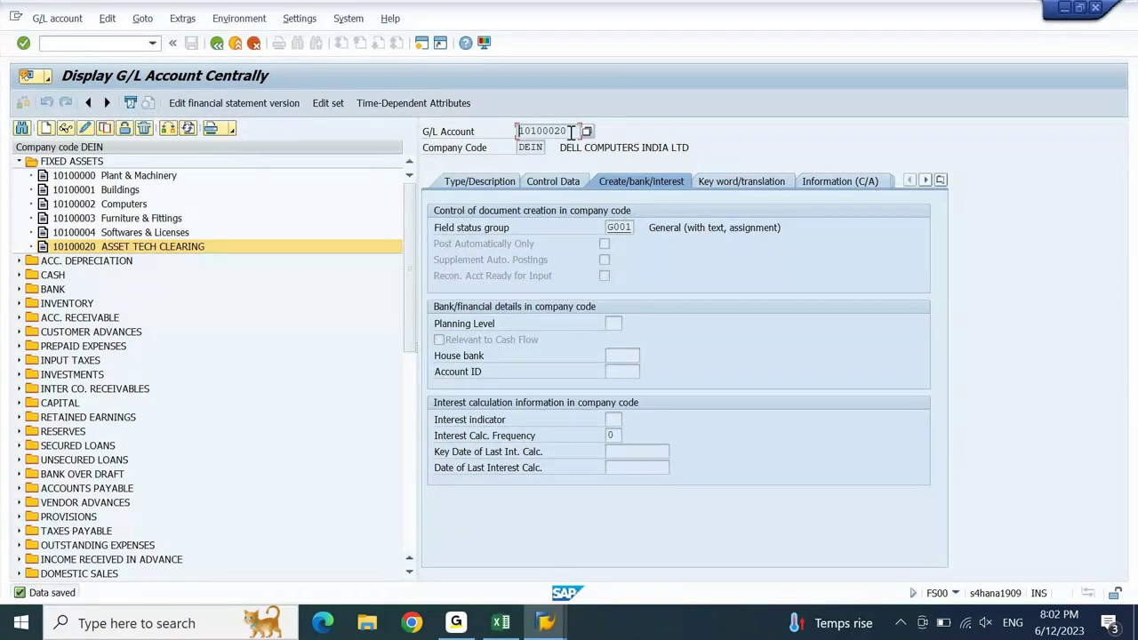
{"action": "left_click_drag", "start_coordinate": [572, 131], "coordinate": [518, 132]}
{"action": "key", "text": "ctrl+c"}
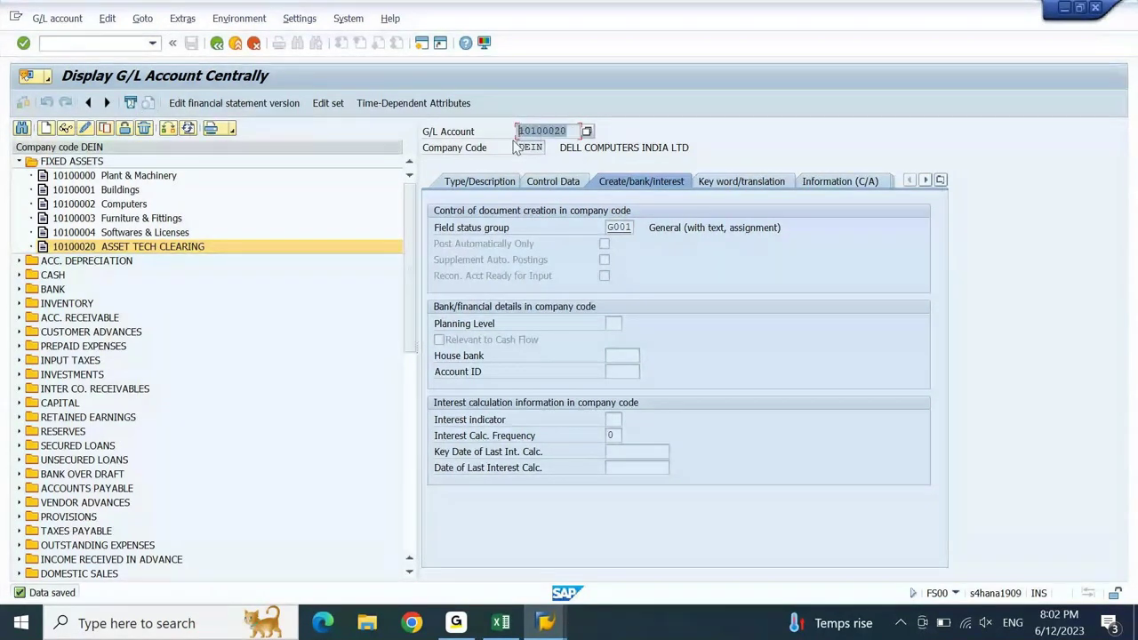
{"action": "key", "text": "Left"}
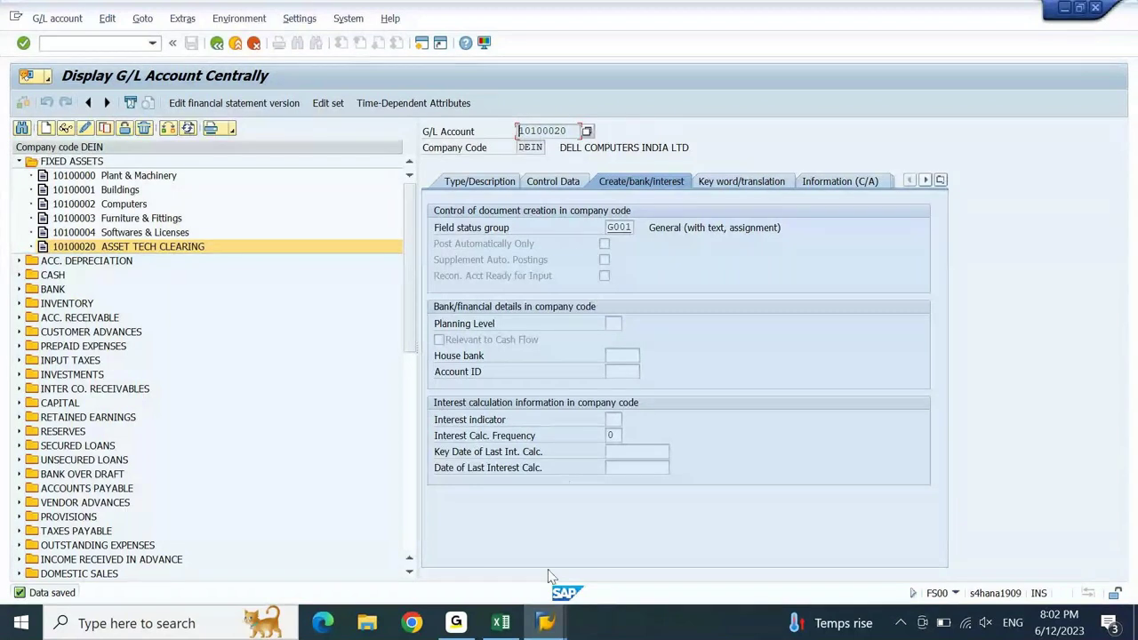
- In the technical clearing account table, add a new entry for chart of accounts DEGR
{"action": "left_click", "coordinate": [551, 625]}
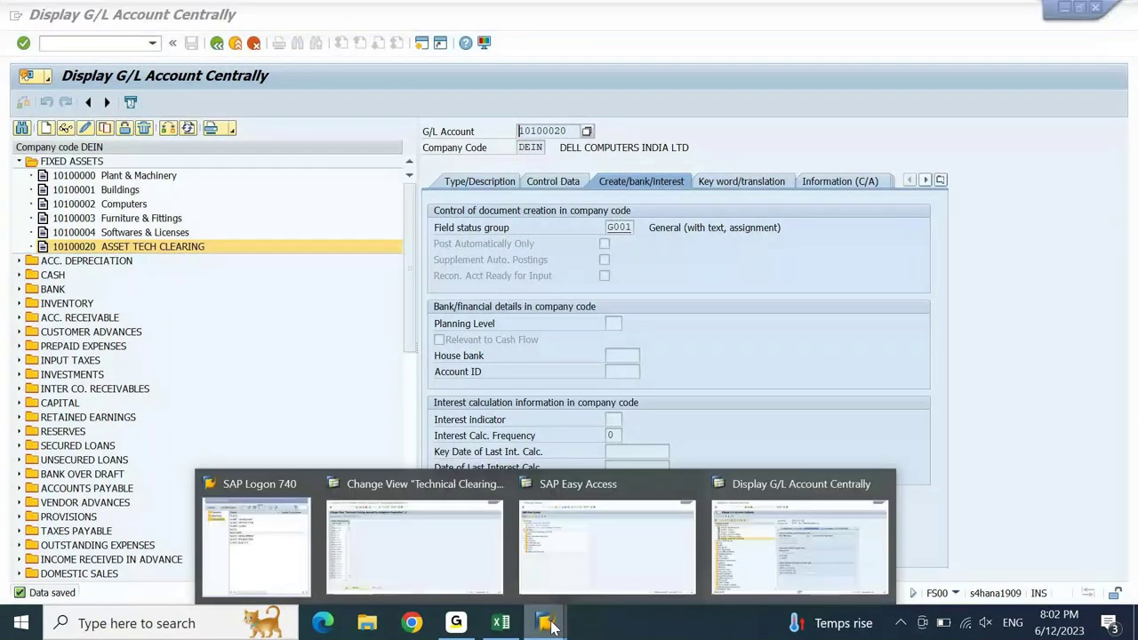
{"action": "left_click", "coordinate": [445, 526]}
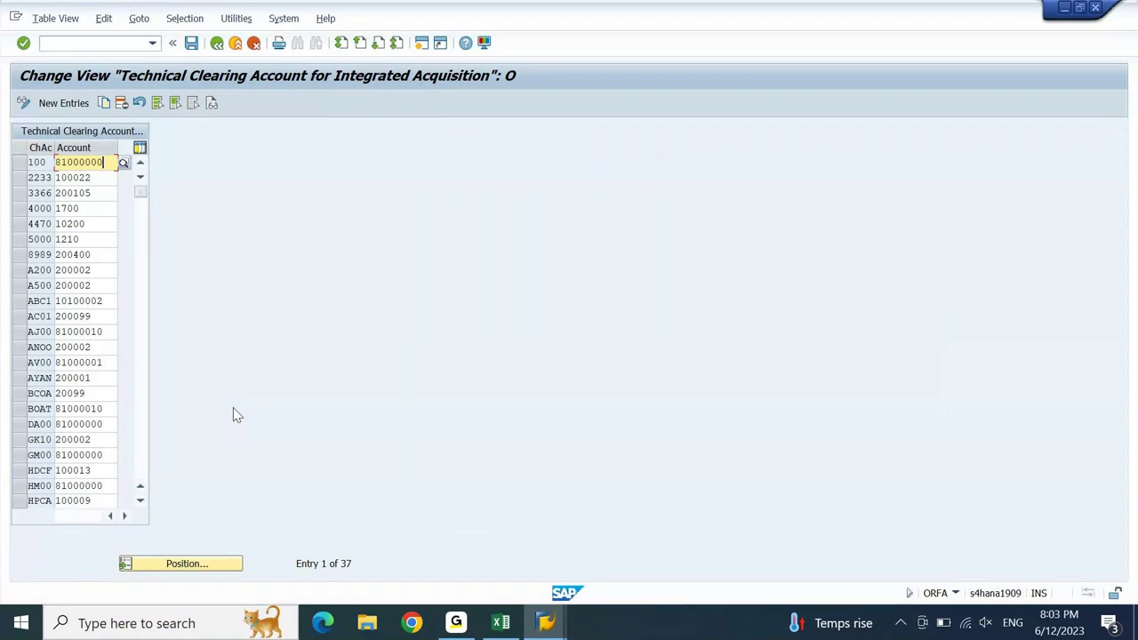
{"action": "left_click", "coordinate": [63, 104]}
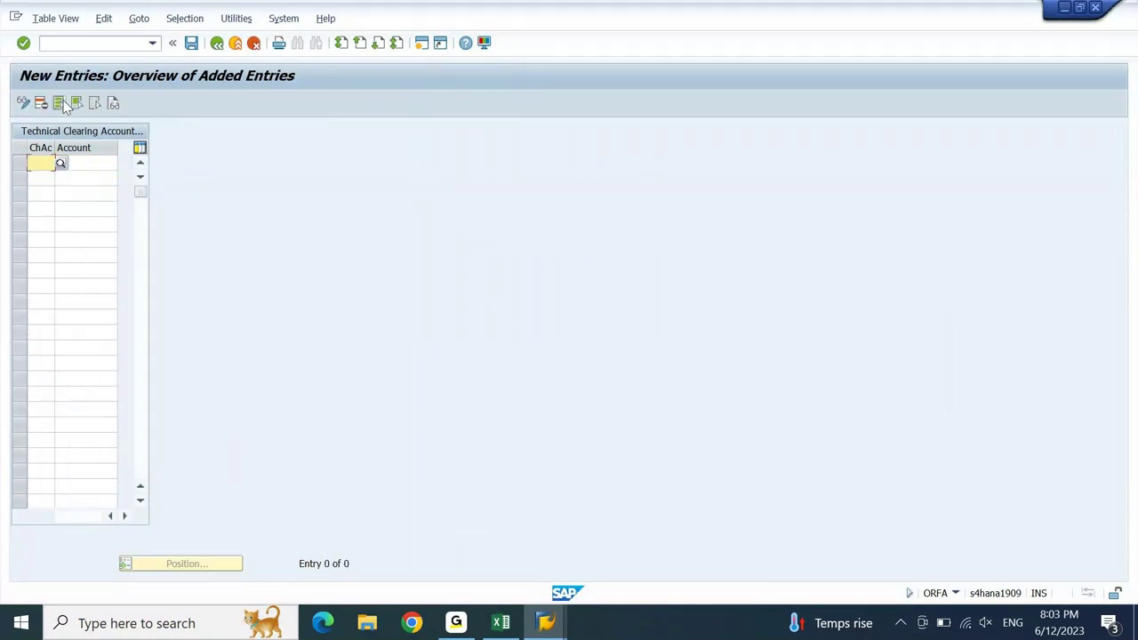
{"action": "type", "text": "degr"}
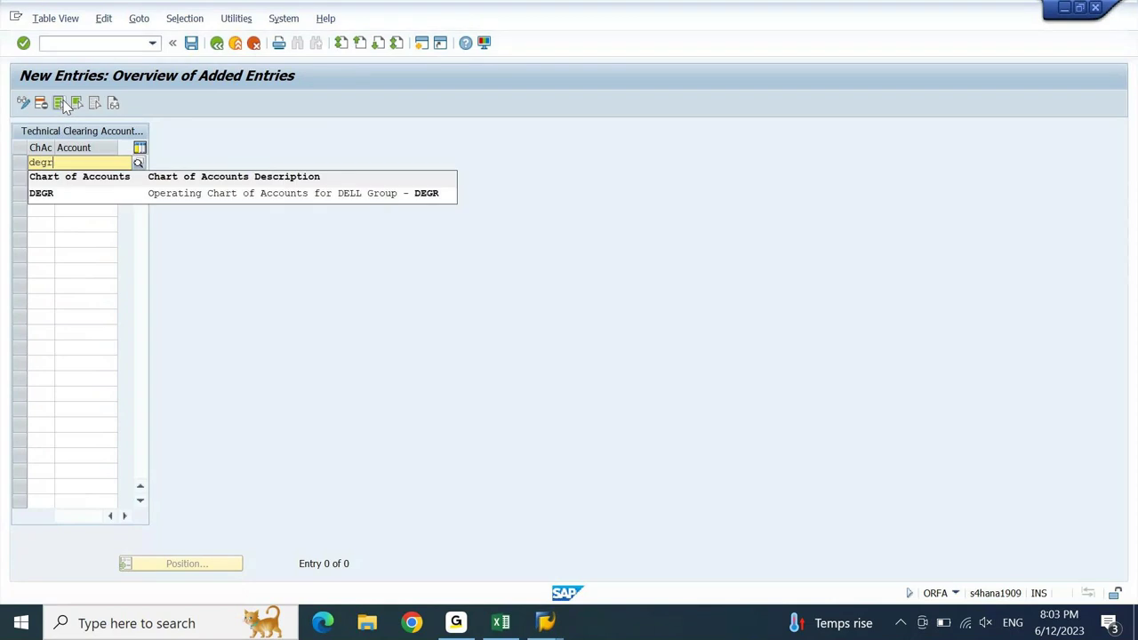
{"action": "key", "text": "Down"}
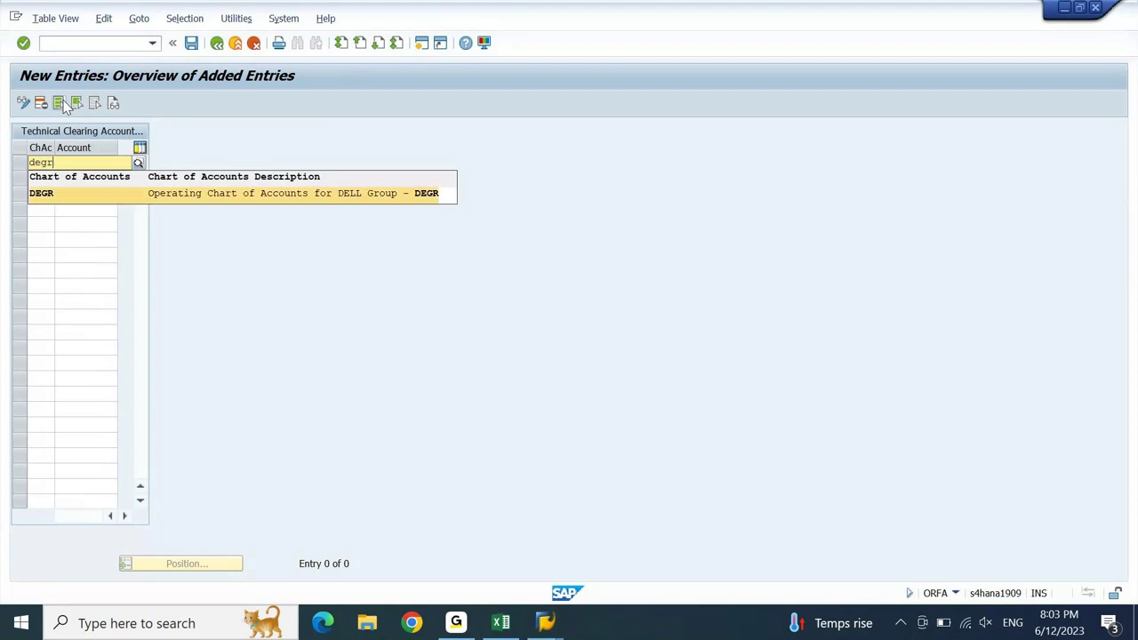
{"action": "key", "text": "Return"}
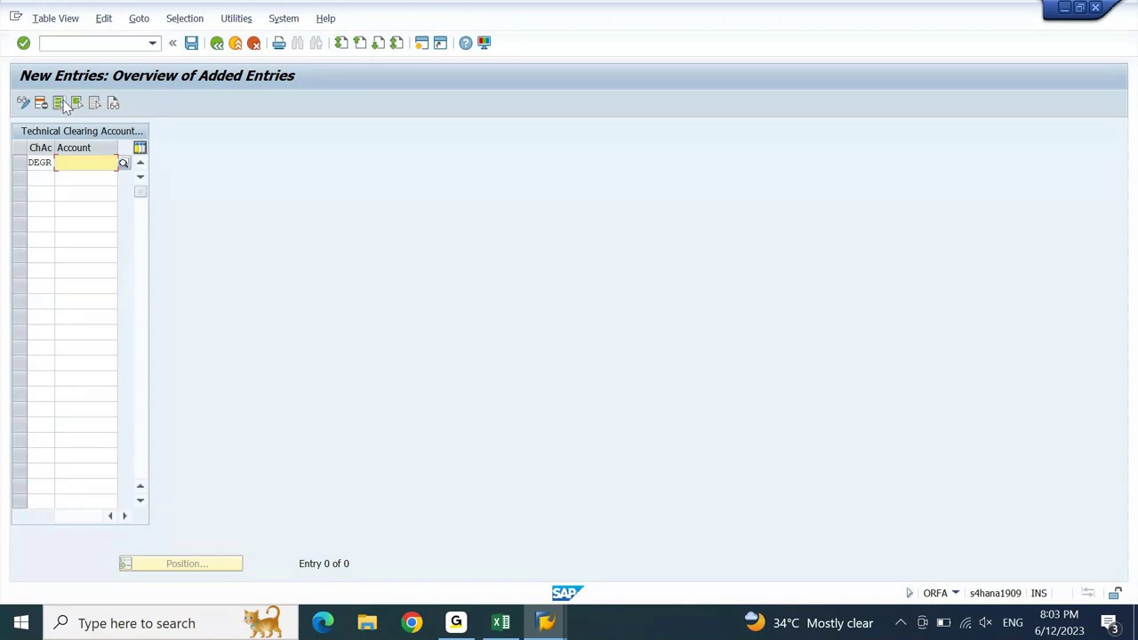
- Paste 10100020 as DEGR's technical clearing account and save the entry
{"action": "key", "text": "ctrl+v"}
{"action": "key", "text": "Return"}
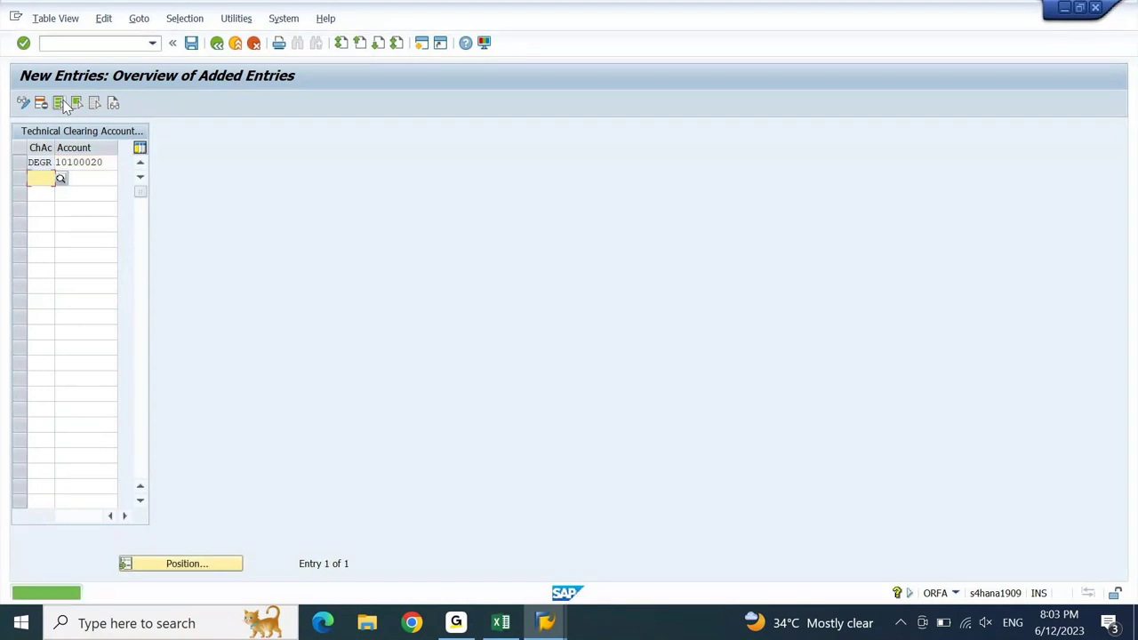
{"action": "key", "text": "ctrl+s"}
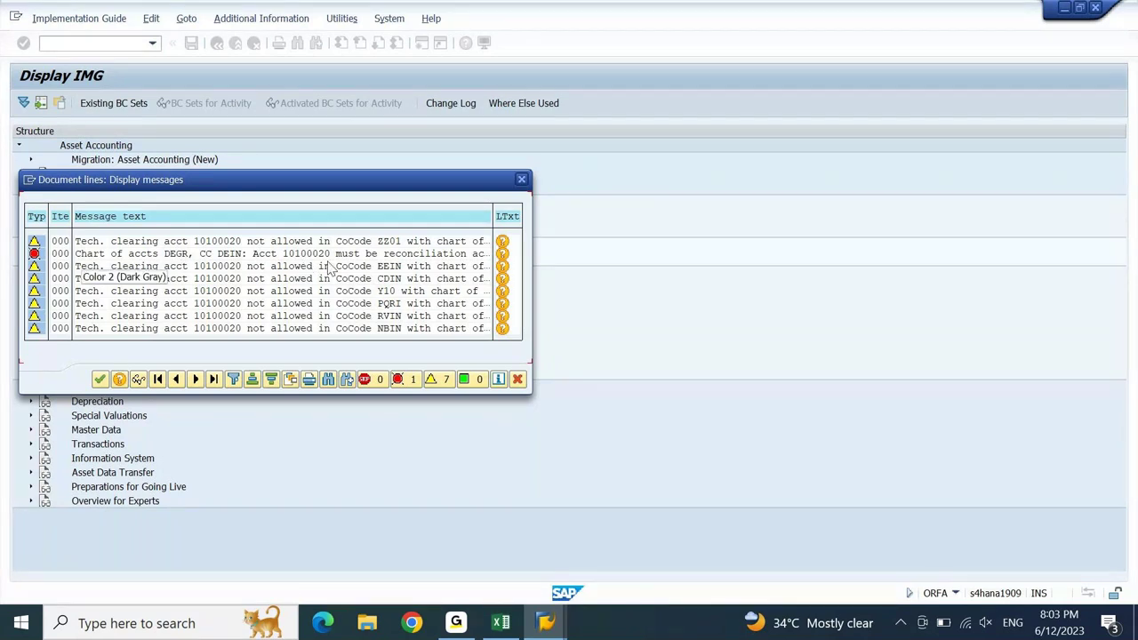
- Read the reconciliation-account error's explanation, close it, and return to the FS00 display of 10100020
{"action": "left_click", "coordinate": [502, 255]}
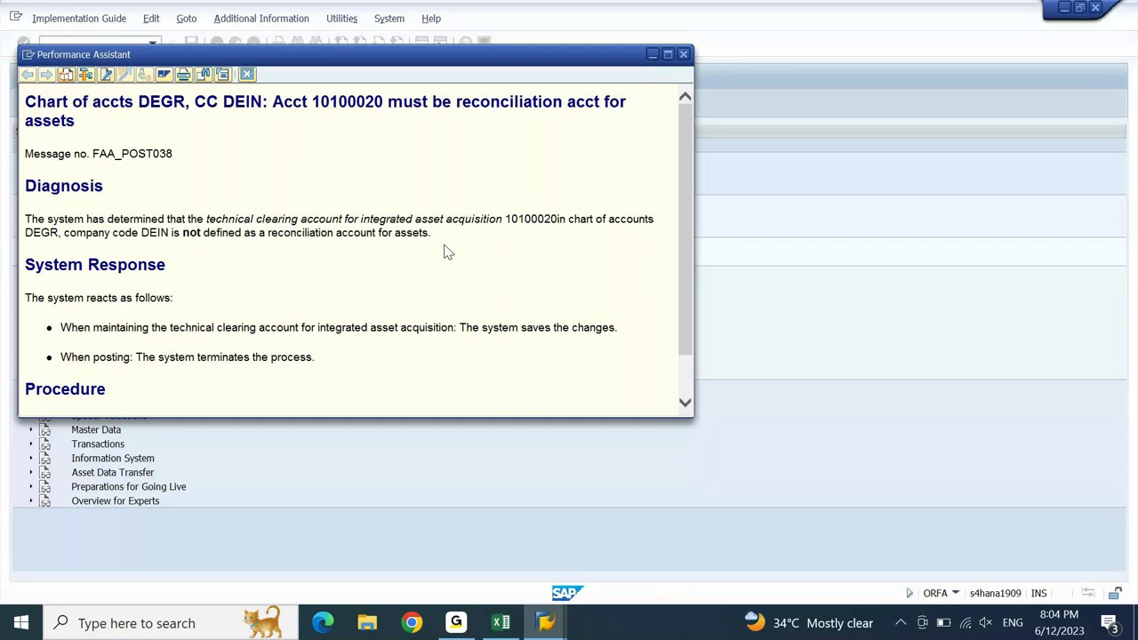
{"action": "left_click", "coordinate": [685, 54]}
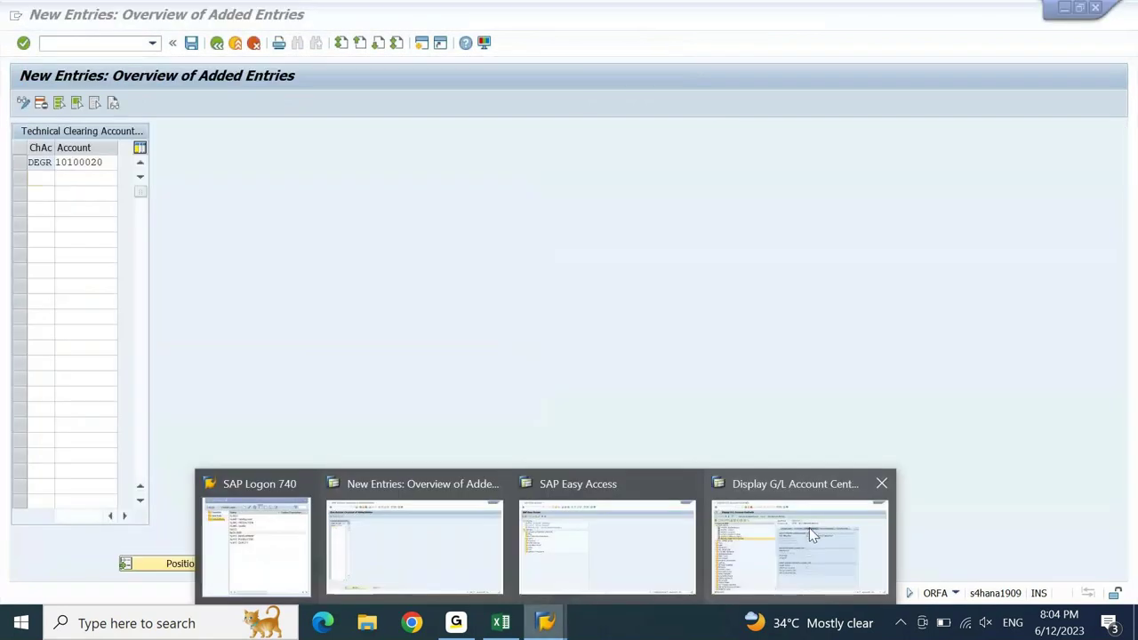
{"action": "left_click", "coordinate": [815, 537]}
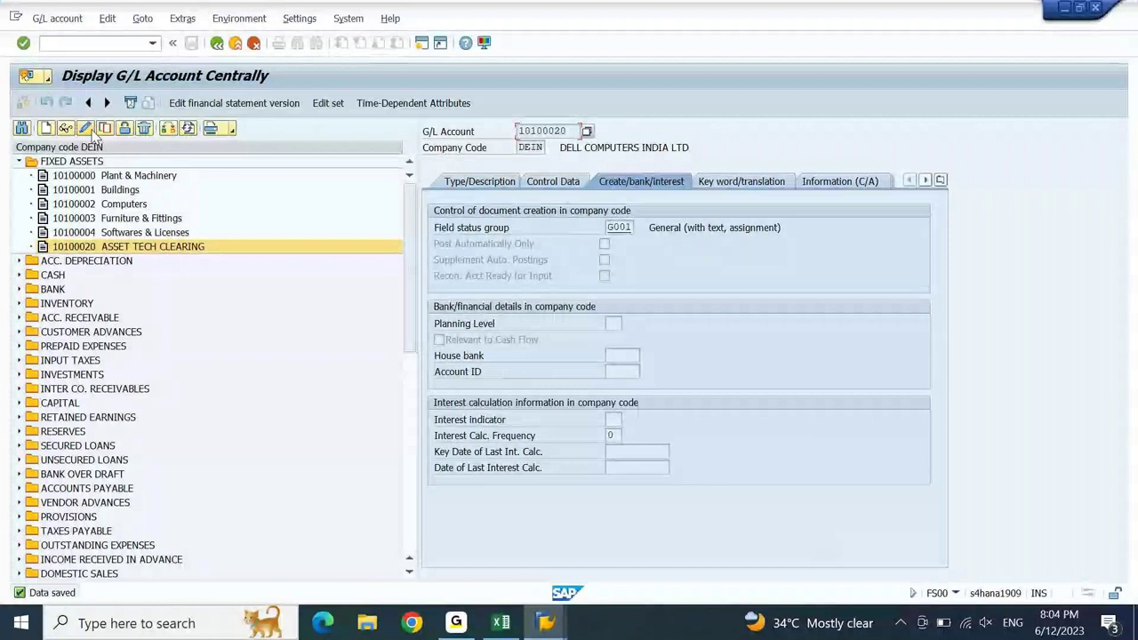
- Set account 10100020's reconciliation account type to A Assets and save it
{"action": "key", "text": "ctrl+F1"}
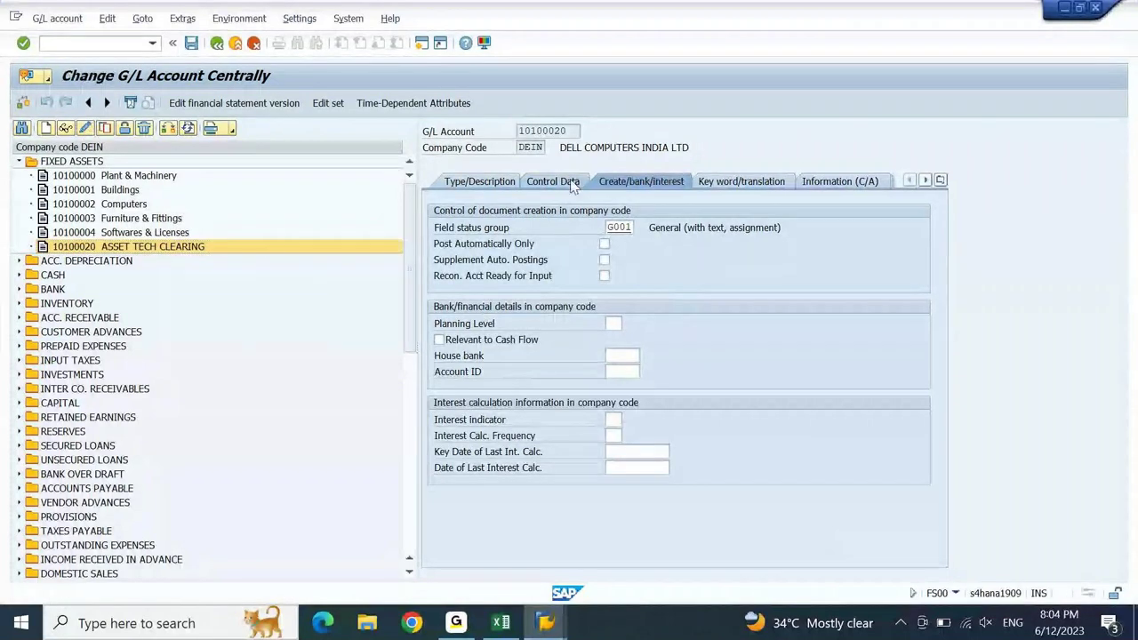
{"action": "left_click", "coordinate": [572, 182]}
{"action": "left_click", "coordinate": [711, 323]}
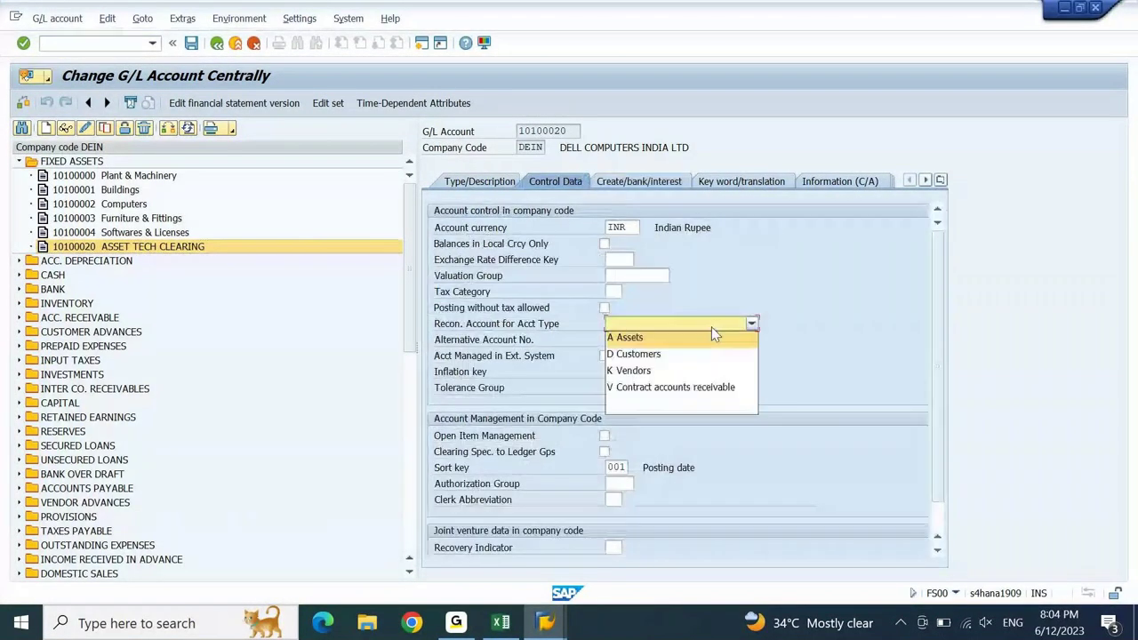
{"action": "left_click", "coordinate": [660, 338]}
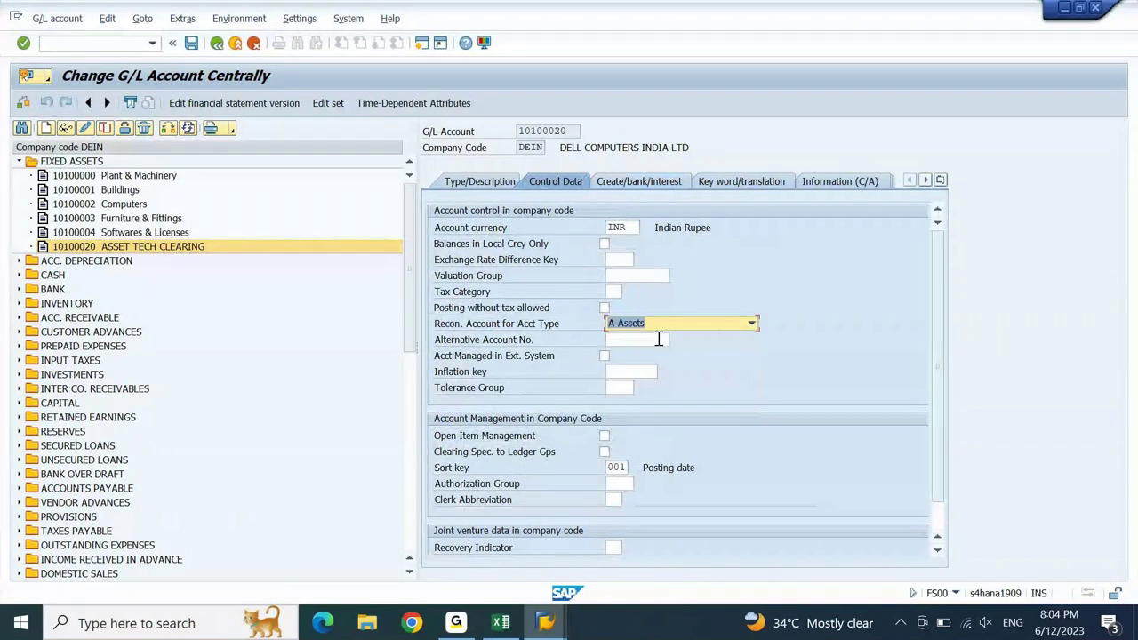
{"action": "left_click", "coordinate": [190, 44]}
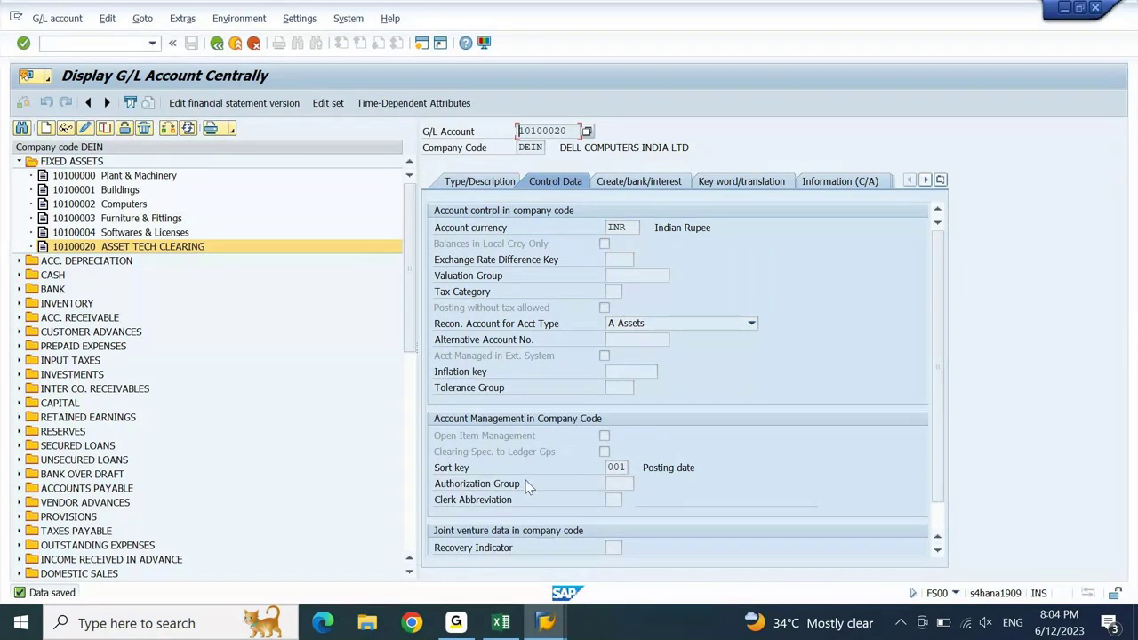
{"action": "key", "text": "alt+Tab"}
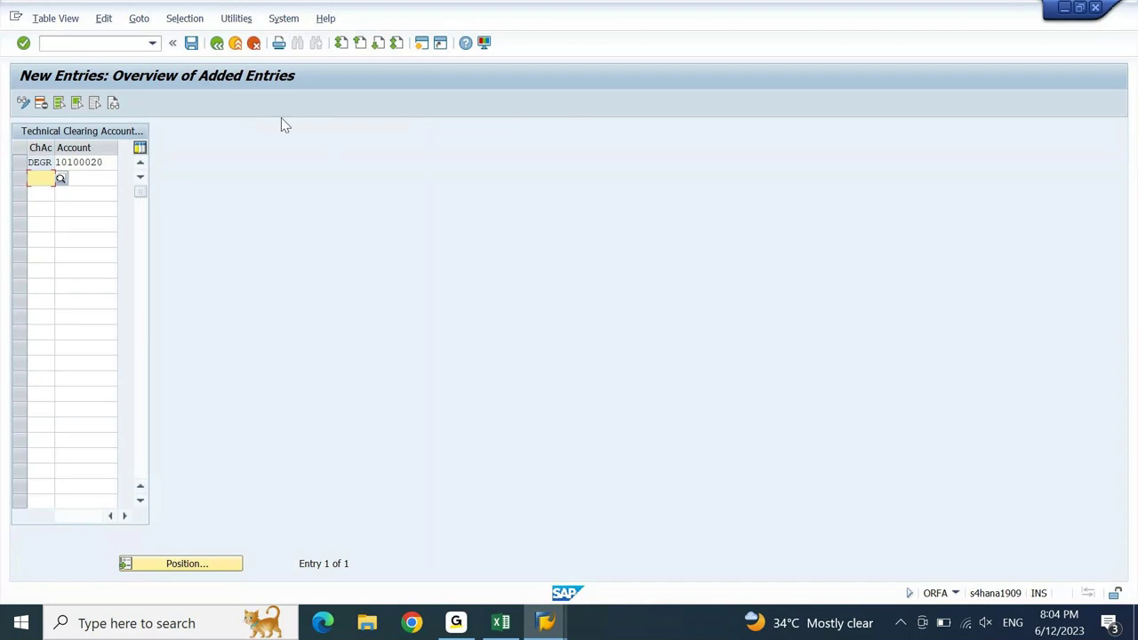
- Save the technical clearing account table and exit maintenance, answering the save prompt
{"action": "left_click", "coordinate": [191, 43]}
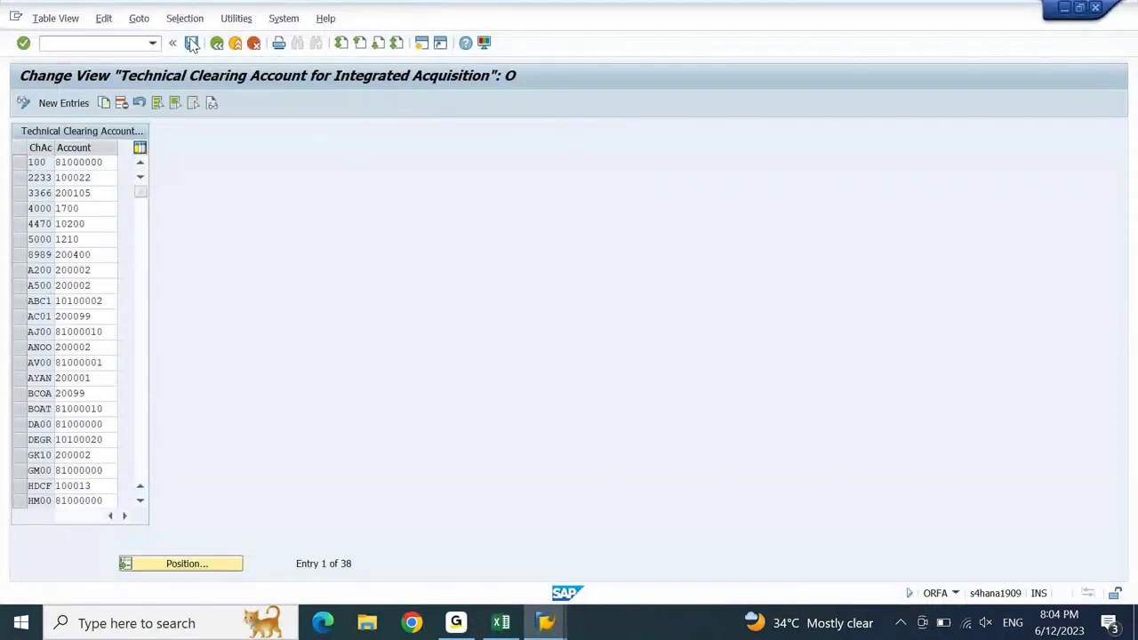
{"action": "key", "text": "F3"}
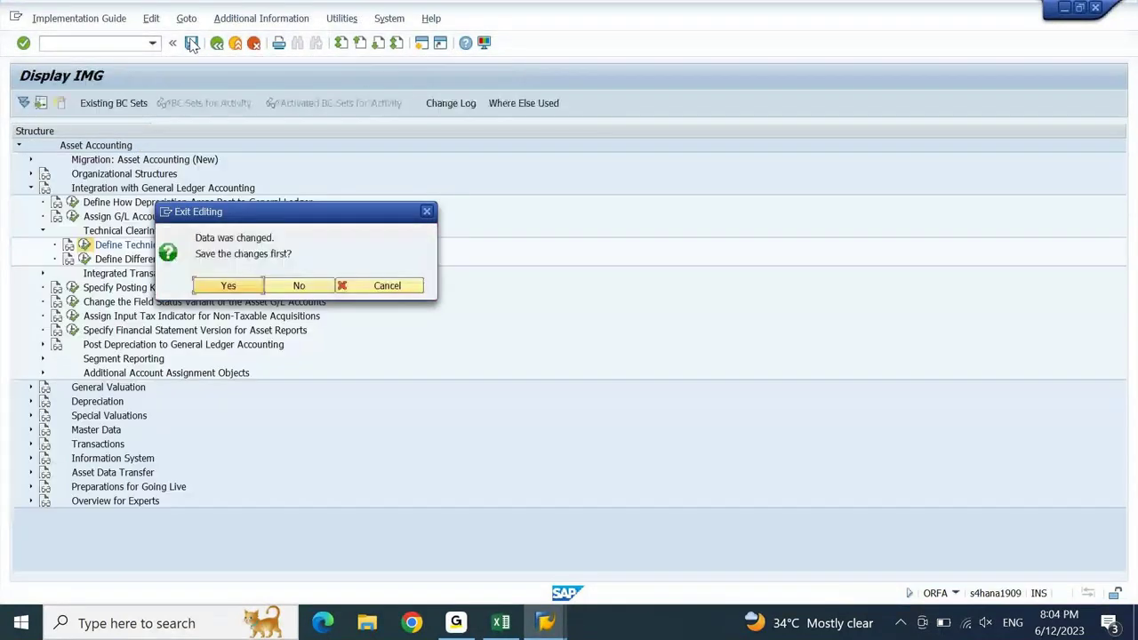
{"action": "key", "text": "Return"}
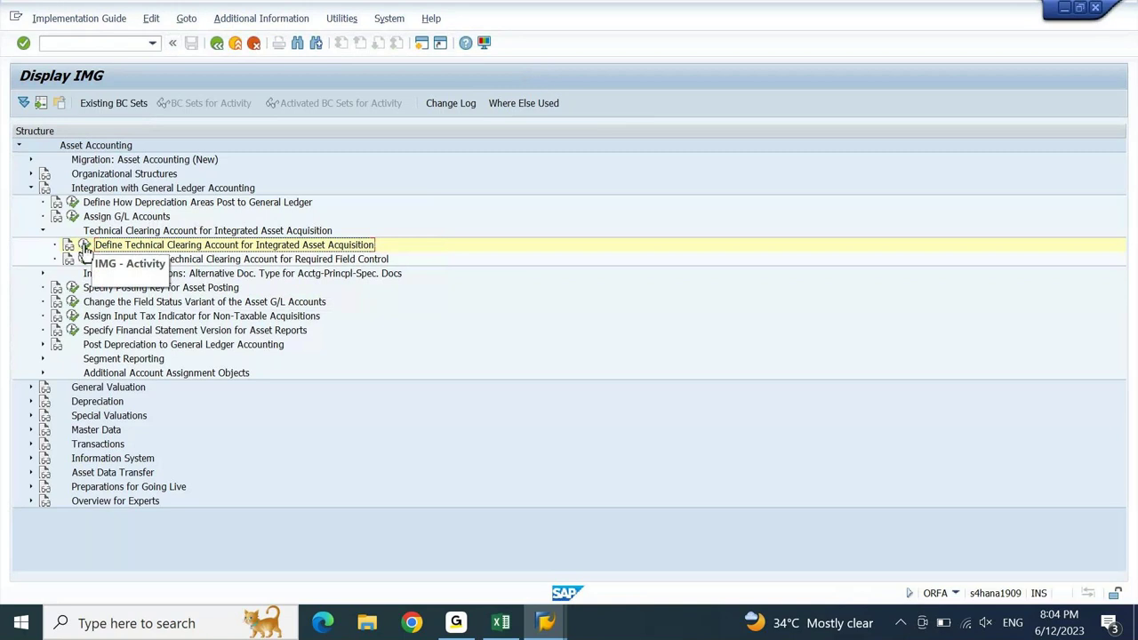
- Add a new entry for chart of accounts DEGR with account 10100020 and save it
{"action": "left_click", "coordinate": [83, 245]}
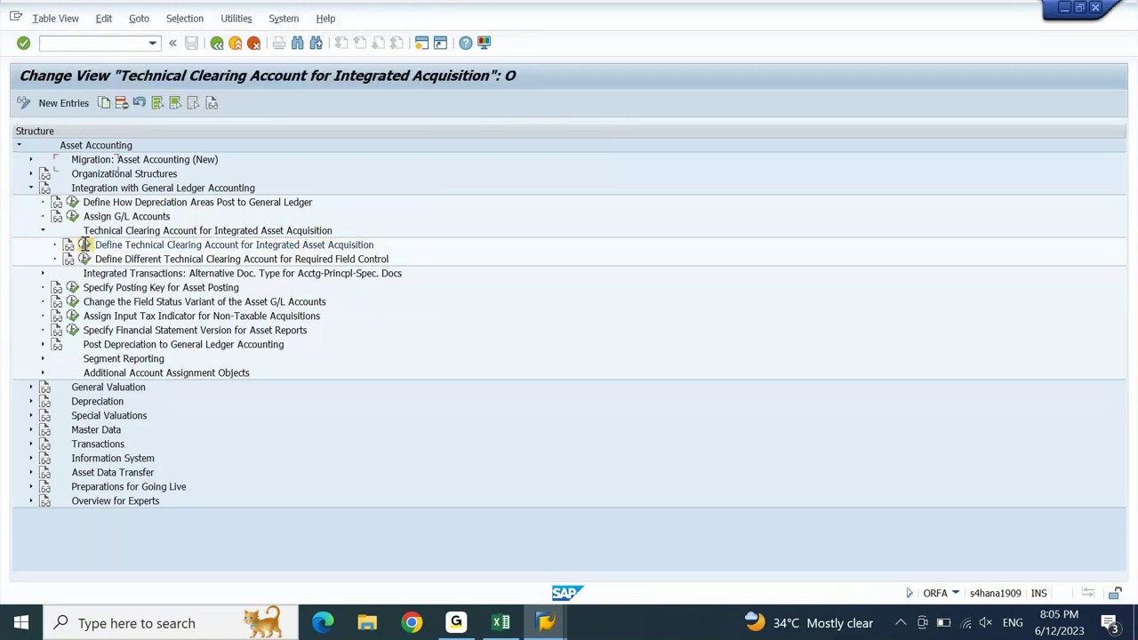
{"action": "left_click", "coordinate": [70, 102]}
{"action": "type", "text": "DEGR"}
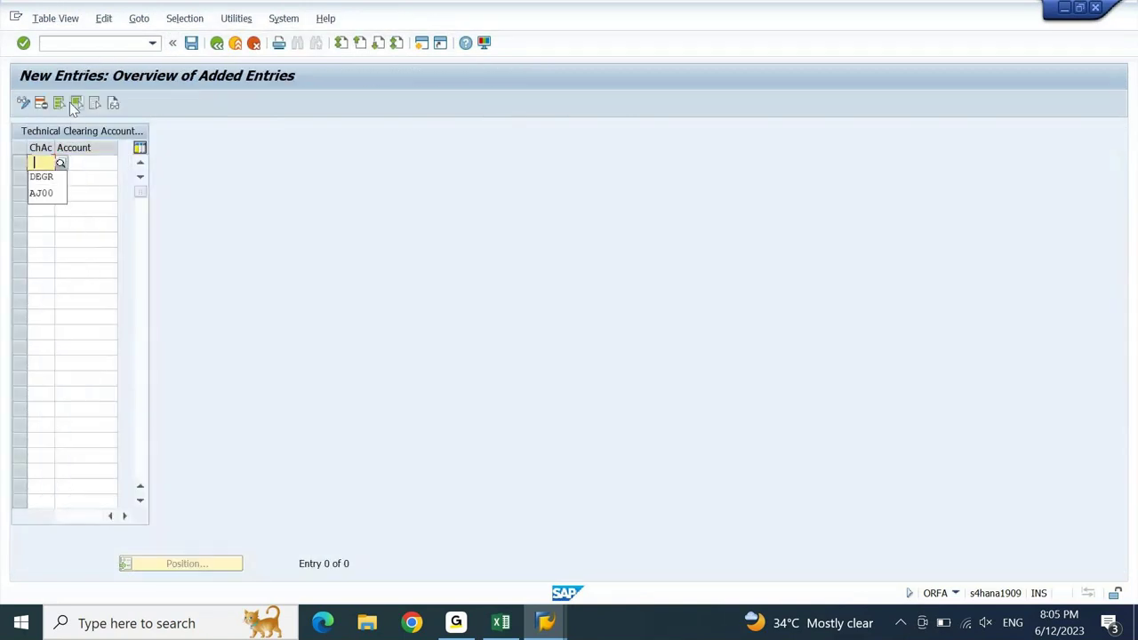
{"action": "key", "text": "Tab"}
{"action": "key", "text": "Down"}
{"action": "key", "text": "Return"}
{"action": "key", "text": "Return"}
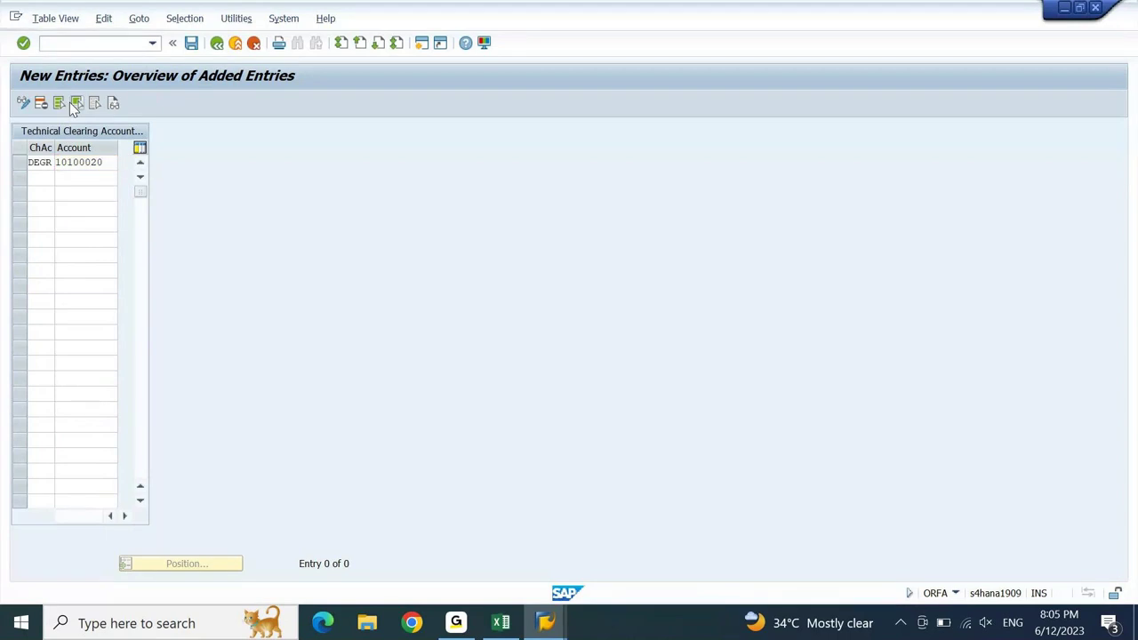
{"action": "key", "text": "ctrl+s"}
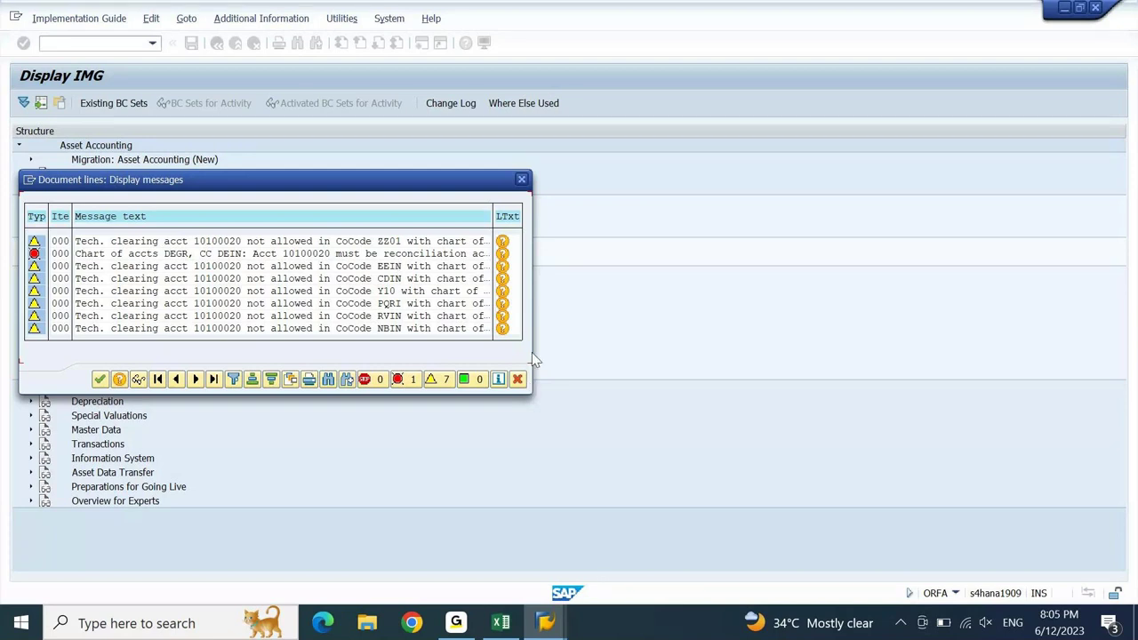
- Read the long text of the save error, then close it and the message list
{"action": "left_click", "coordinate": [502, 255]}
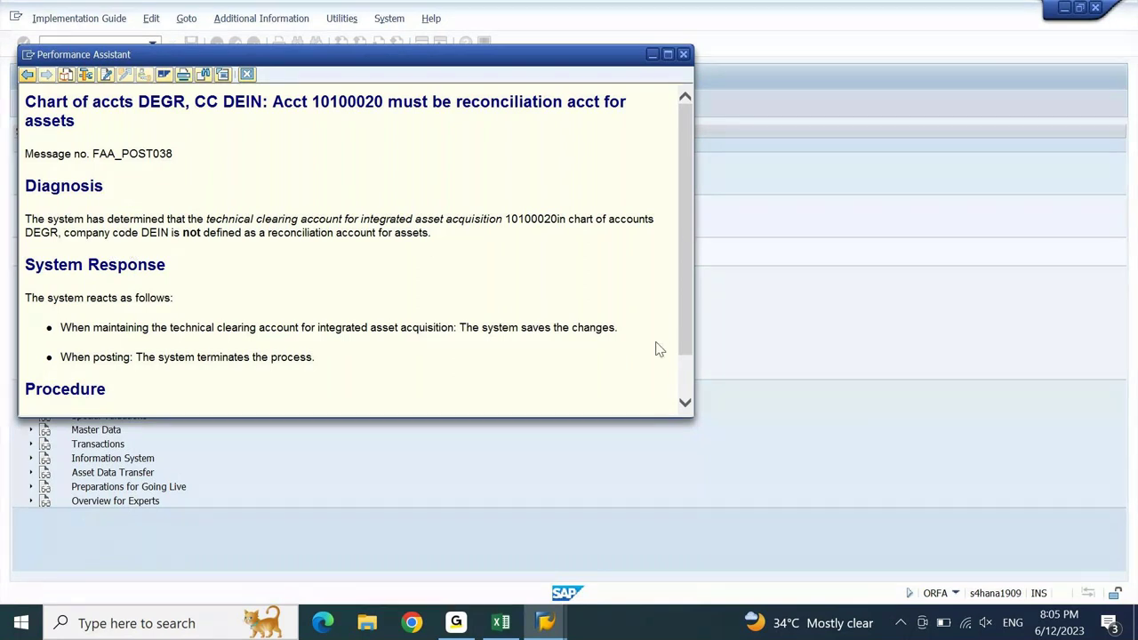
{"action": "scroll", "coordinate": [686, 376], "scroll_direction": "down", "scroll_amount": 2}
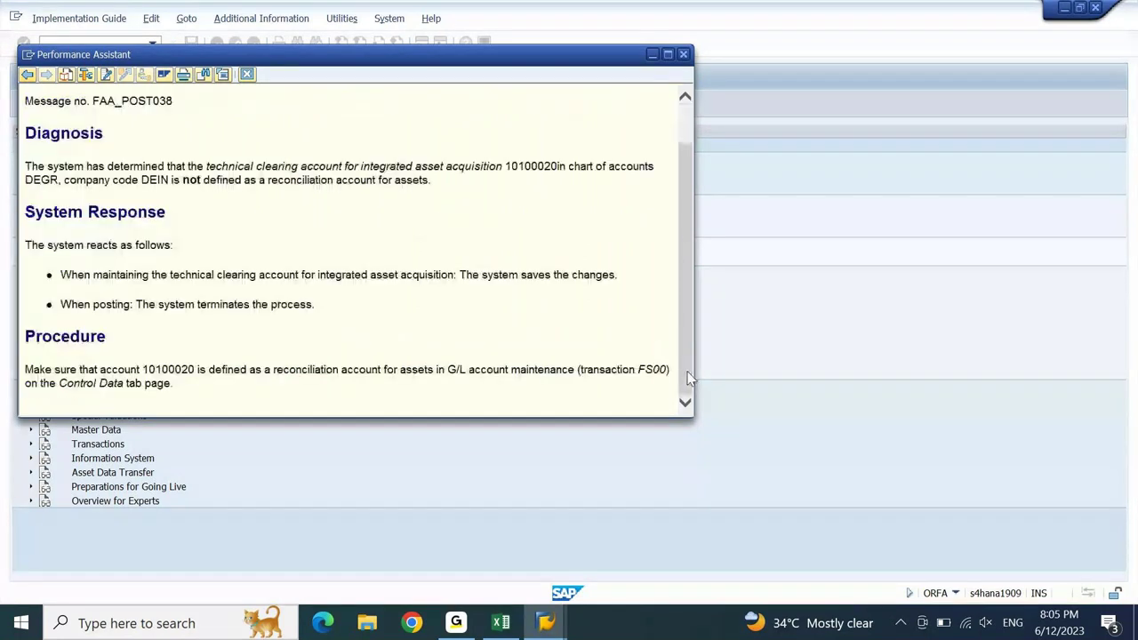
{"action": "left_click_drag", "start_coordinate": [685, 376], "coordinate": [694, 250]}
{"action": "left_click", "coordinate": [684, 54]}
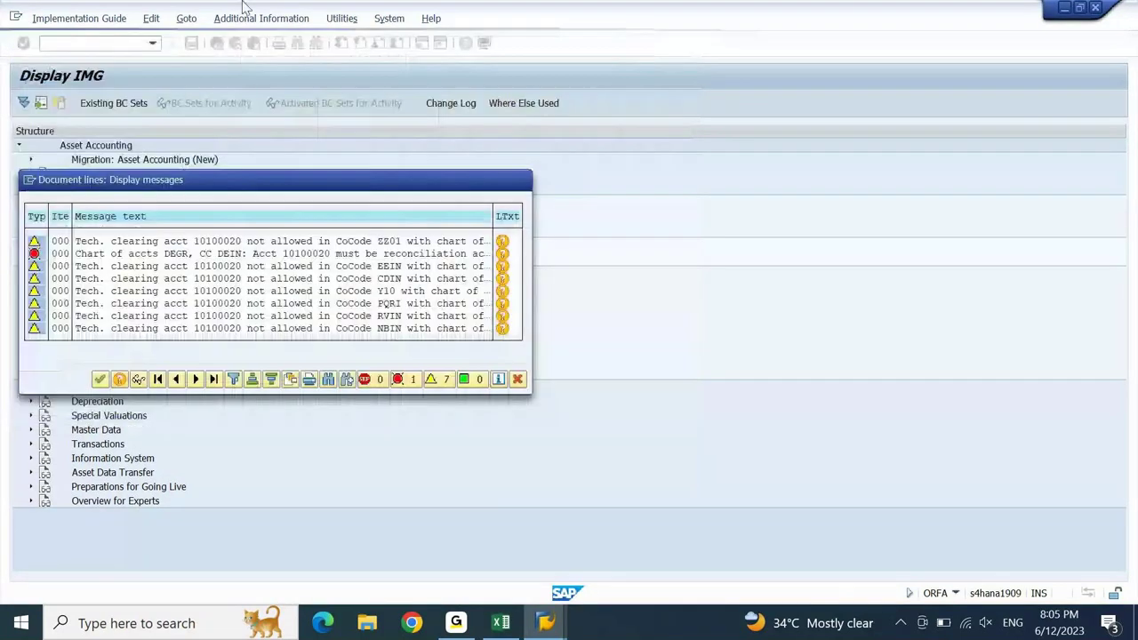
{"action": "left_click", "coordinate": [521, 180]}
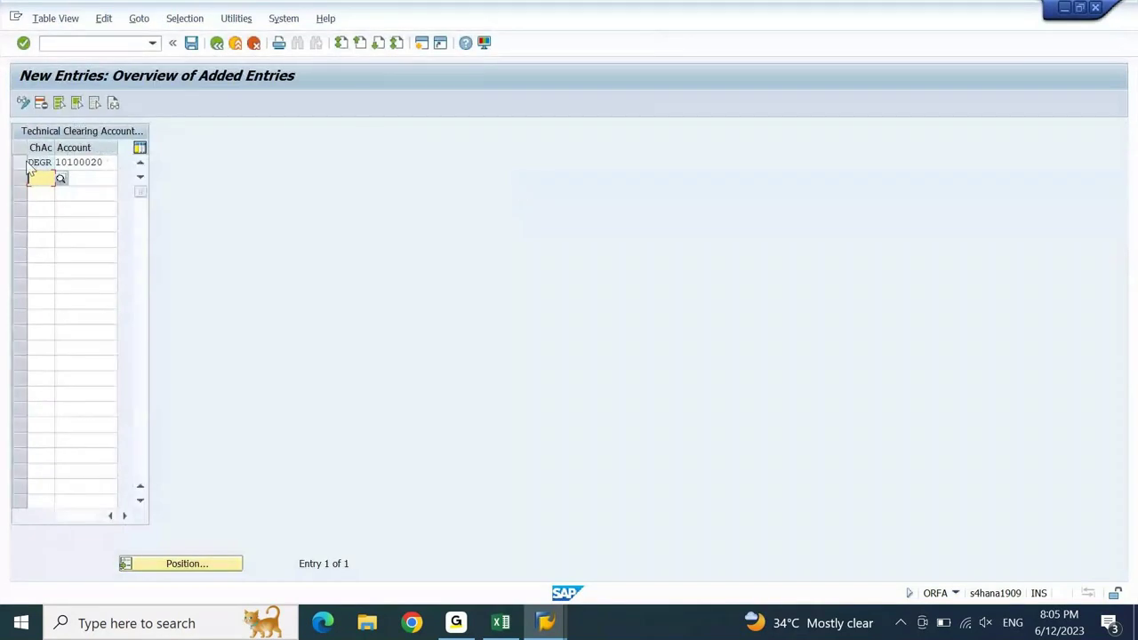
- Delete the DEGR 10100020 row, save under the customizing request, and return to the IMG
{"action": "left_click", "coordinate": [36, 162]}
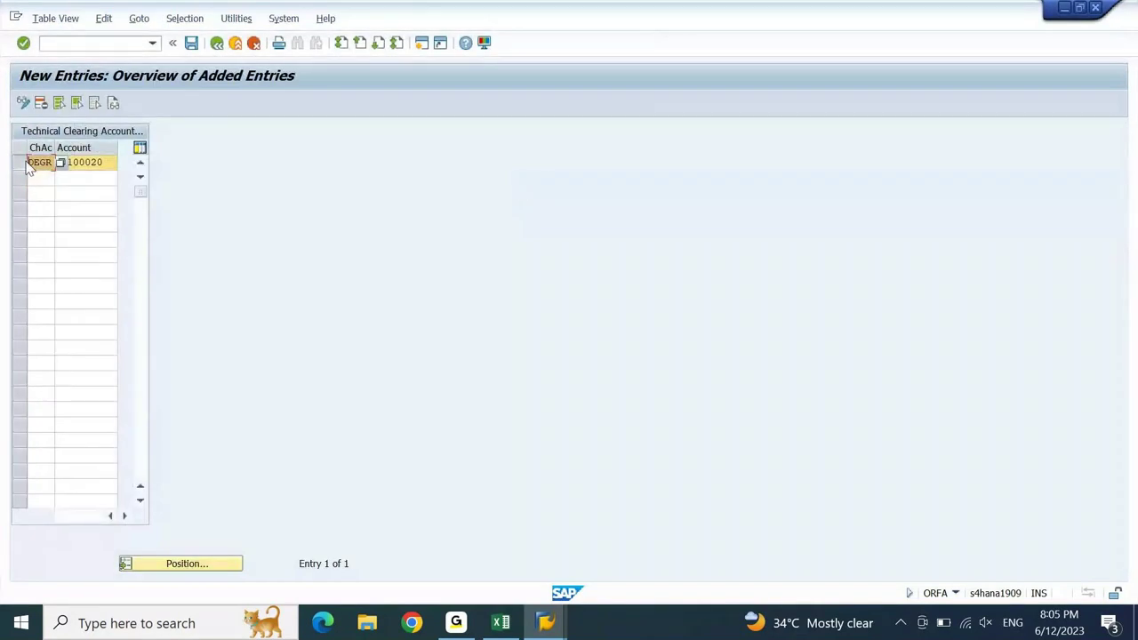
{"action": "left_click", "coordinate": [41, 105]}
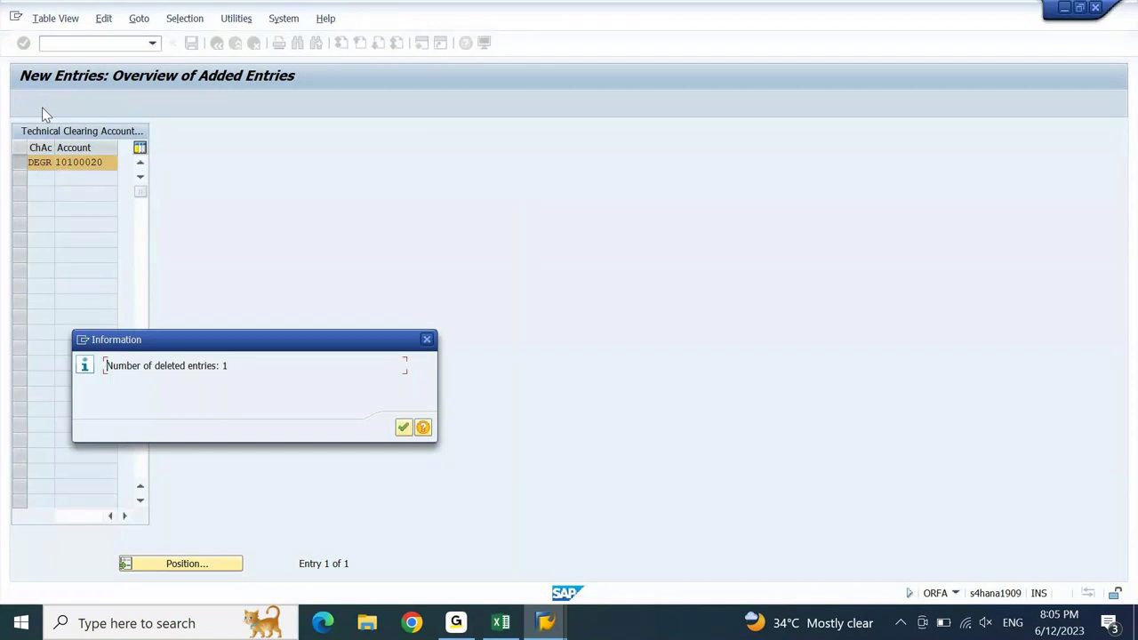
{"action": "key", "text": "Return"}
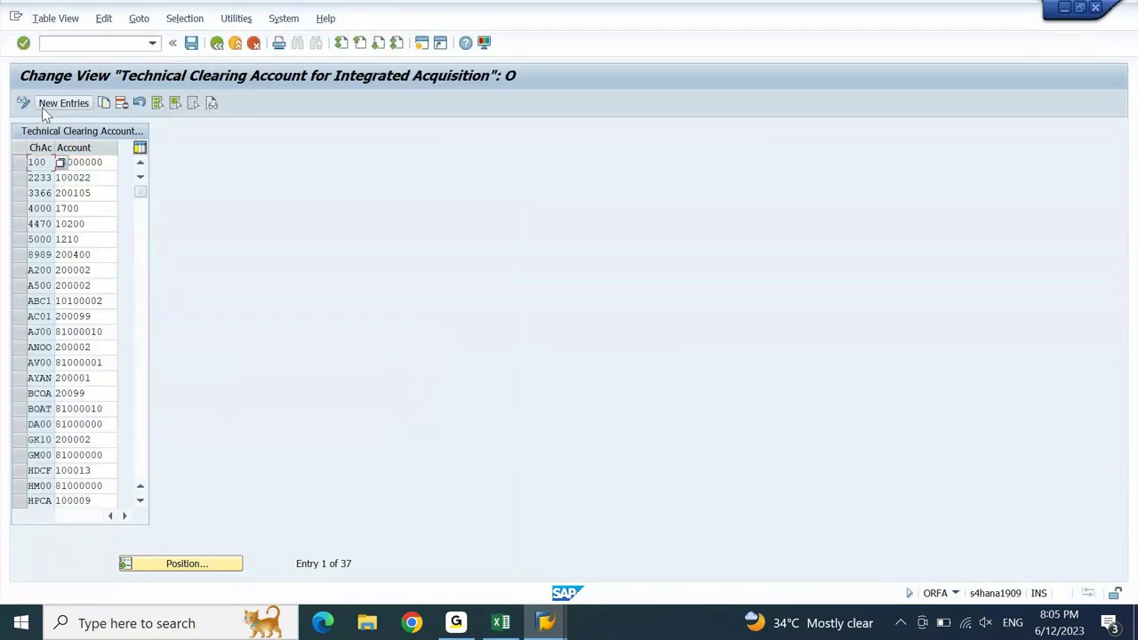
{"action": "left_click", "coordinate": [190, 46]}
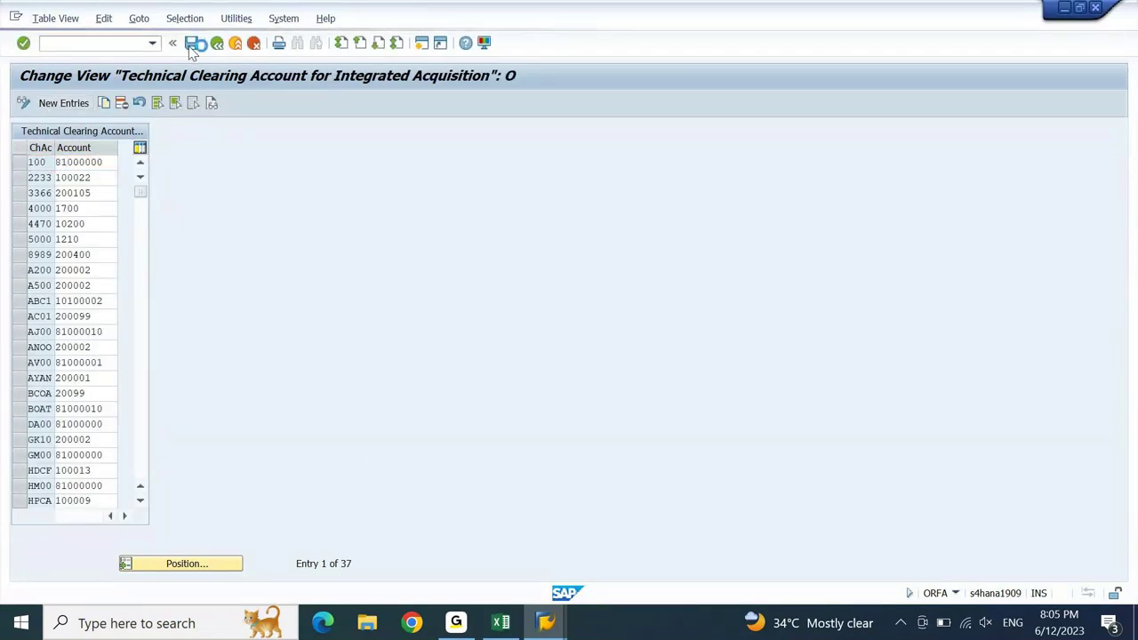
{"action": "key", "text": "Return"}
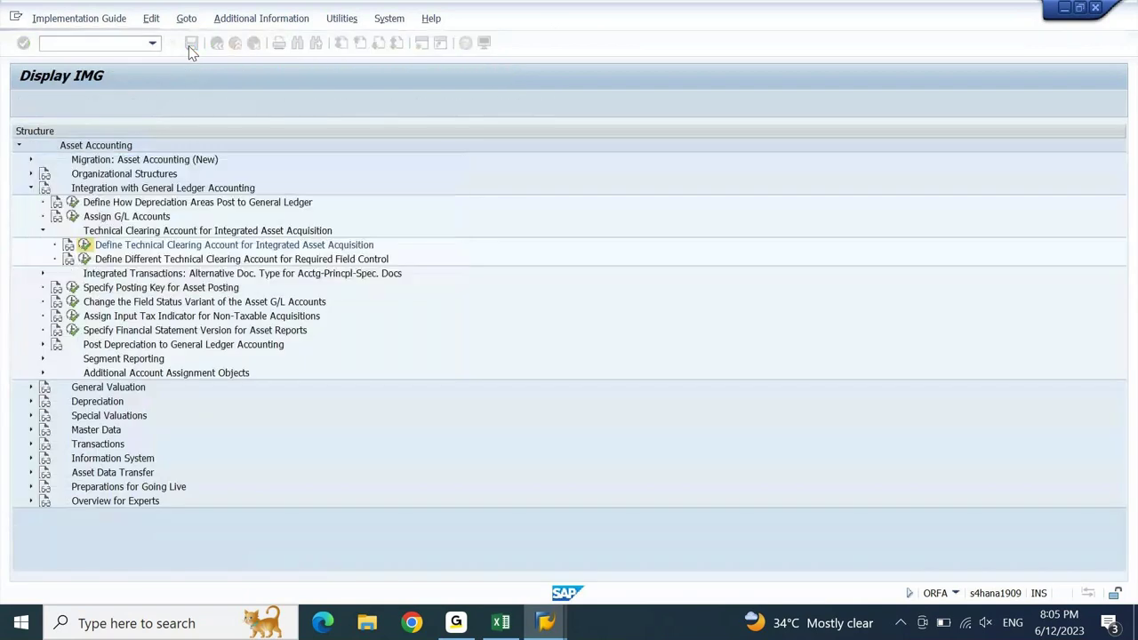
{"action": "left_click", "coordinate": [216, 44]}
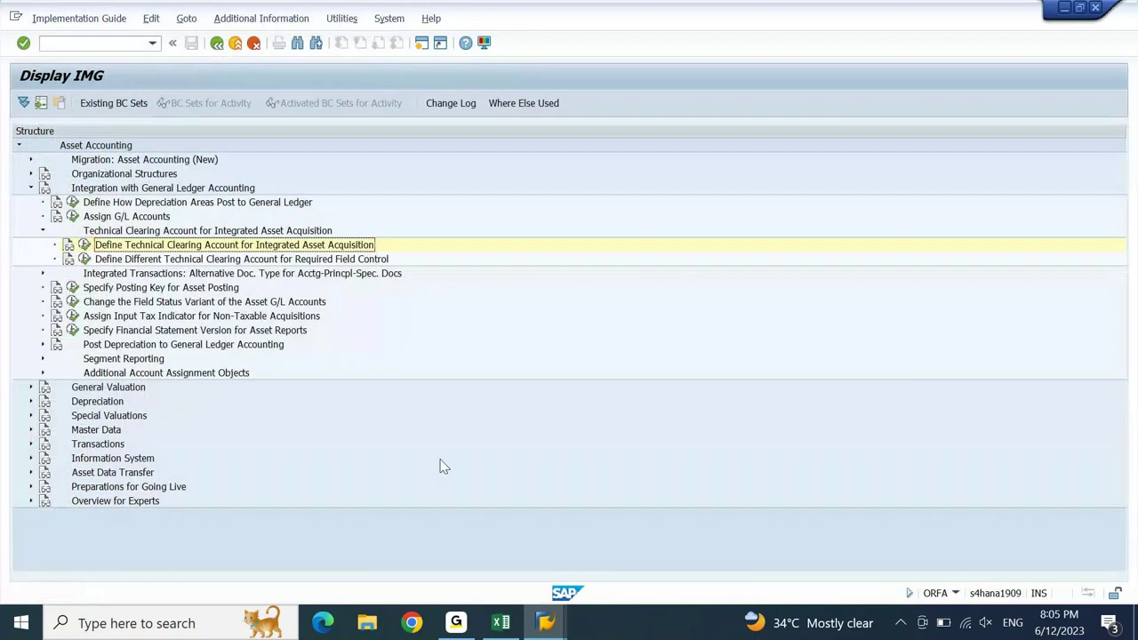
{"action": "left_click", "coordinate": [546, 622]}
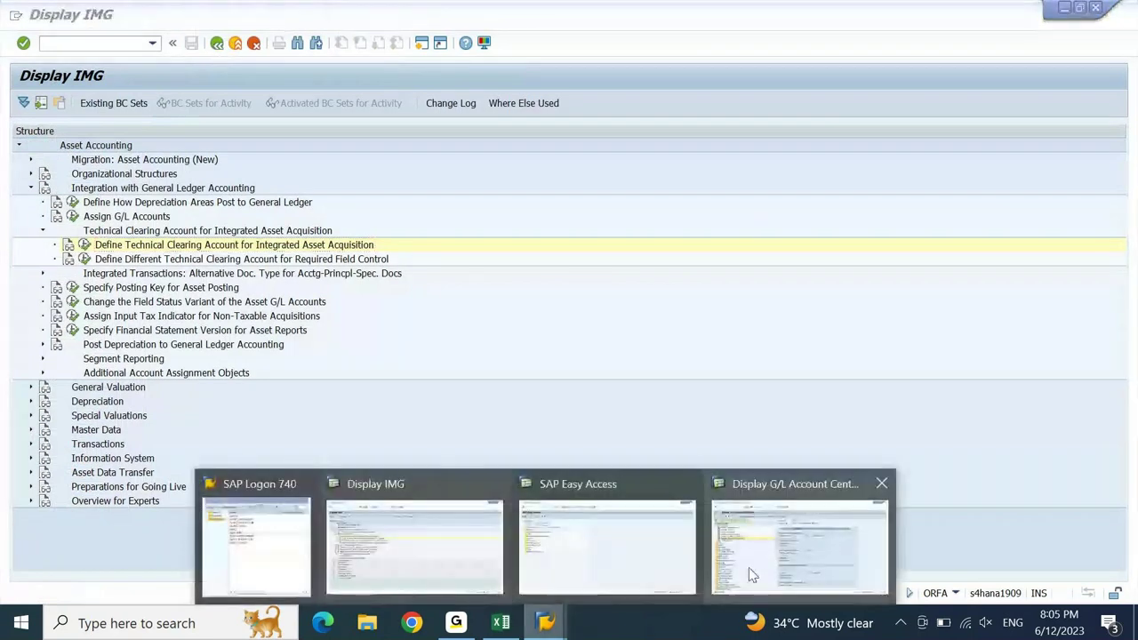
- Review account 10100004 Softwares & Licenses, including its document creation and bank settings
{"action": "left_click", "coordinate": [750, 575]}
{"action": "left_click", "coordinate": [128, 236]}
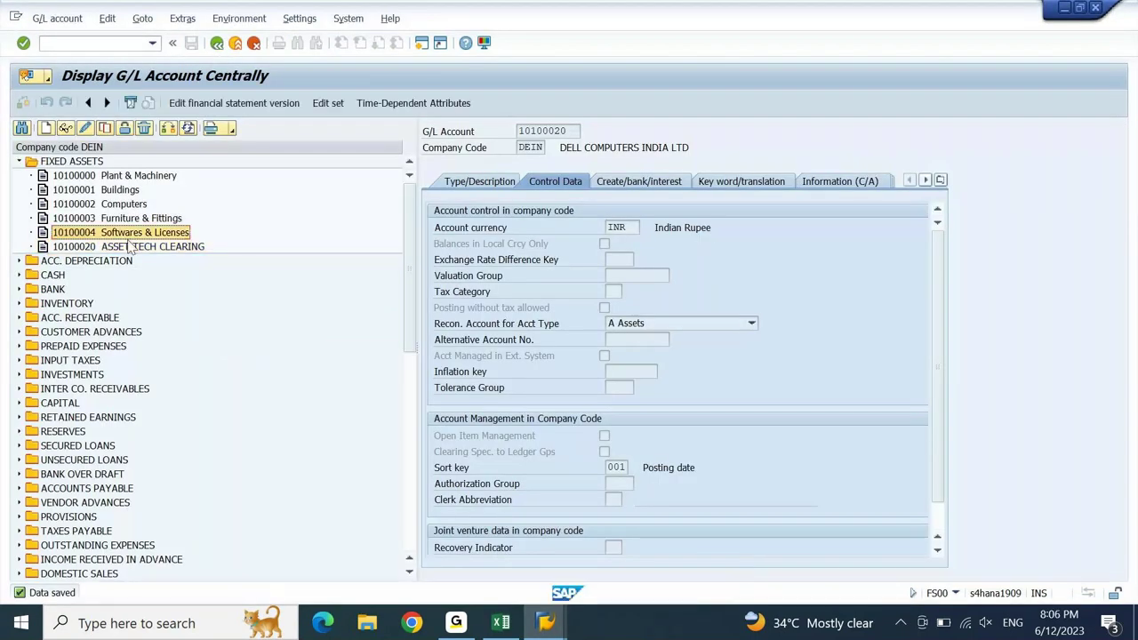
{"action": "left_click", "coordinate": [65, 128]}
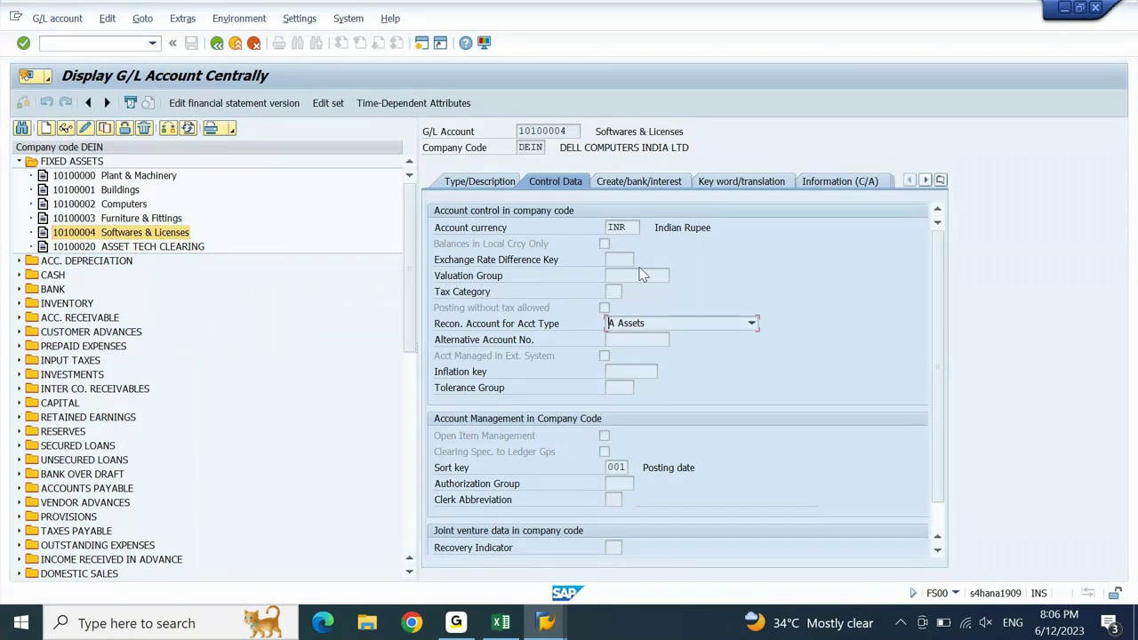
{"action": "left_click", "coordinate": [638, 183]}
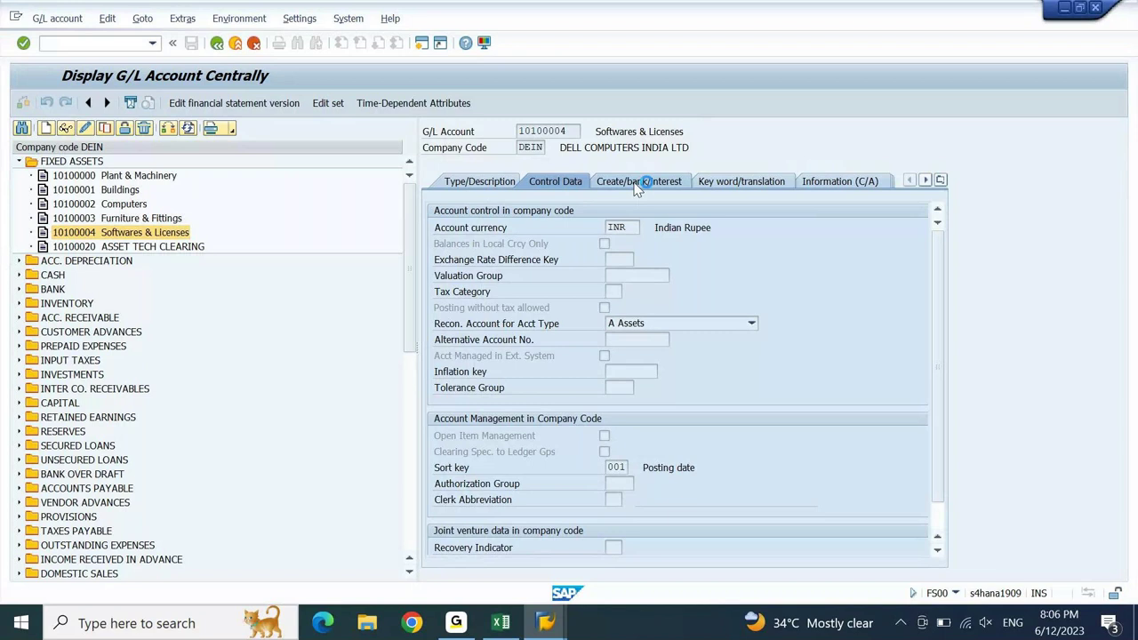
- Check the account control settings of 10100020 ASSET TECH CLEARING, then return to the customizing window
{"action": "left_click", "coordinate": [96, 248]}
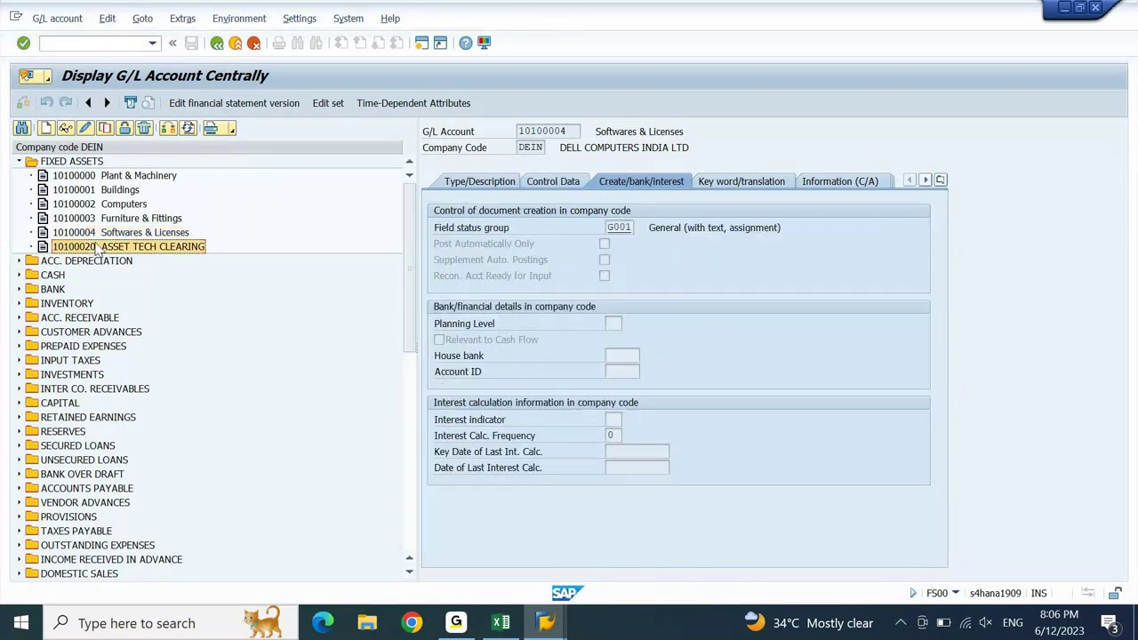
{"action": "left_click", "coordinate": [65, 129]}
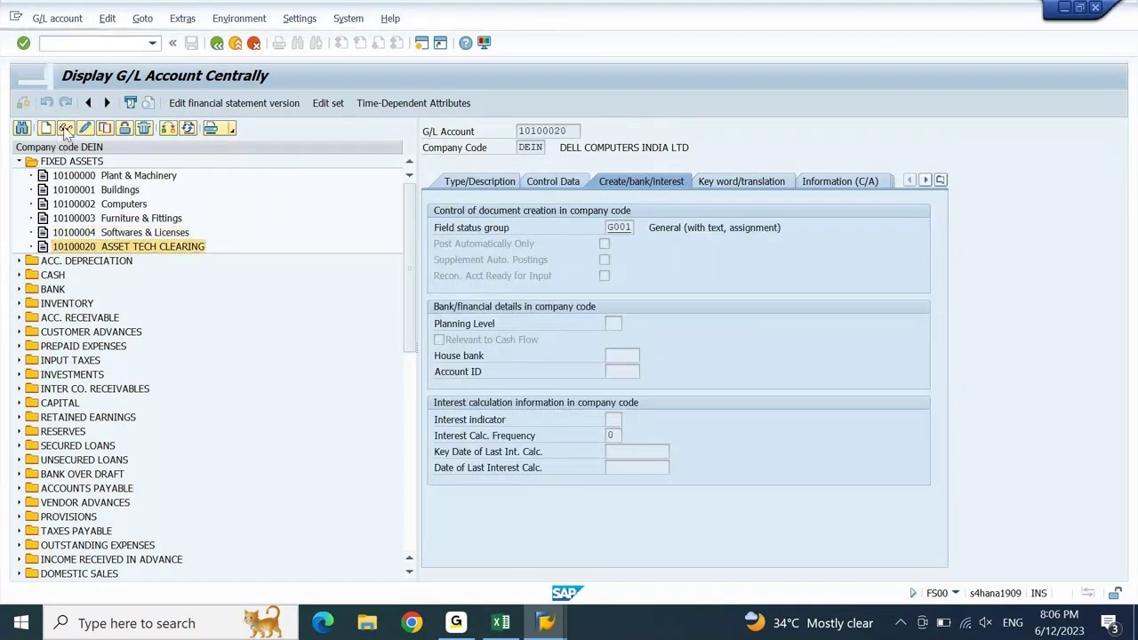
{"action": "left_click", "coordinate": [551, 184]}
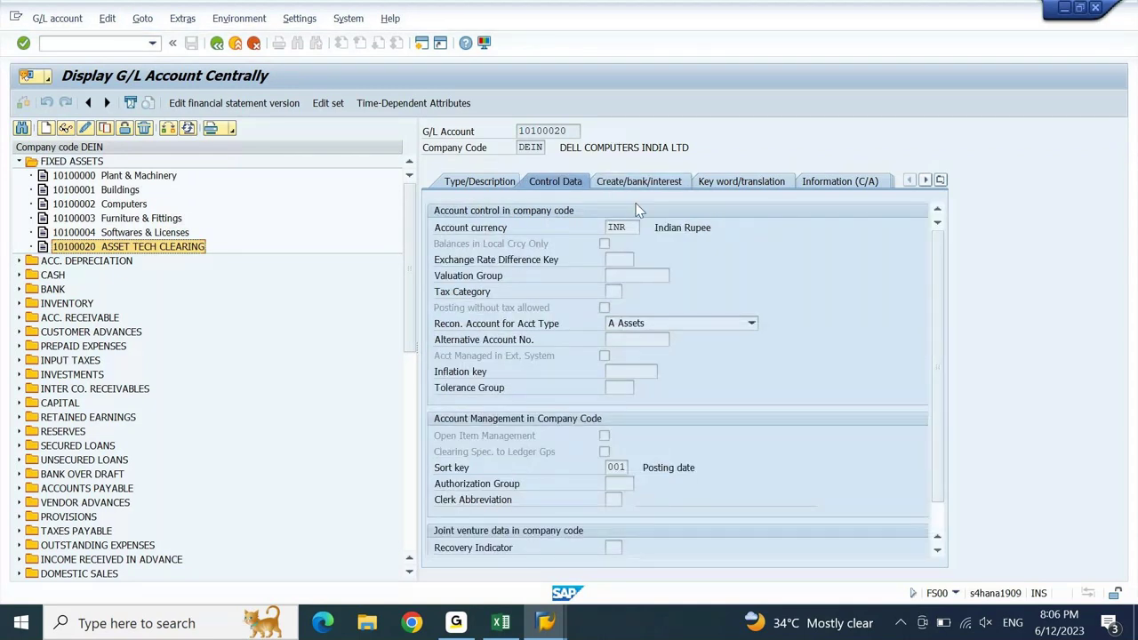
{"action": "mouse_move", "coordinate": [547, 624]}
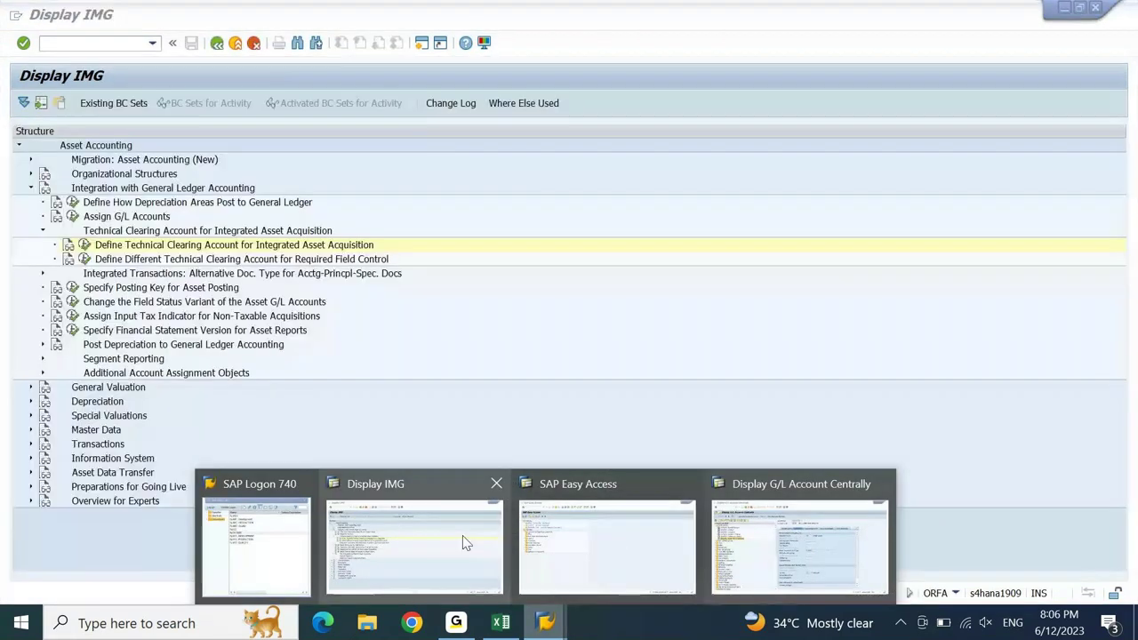
{"action": "left_click", "coordinate": [463, 535]}
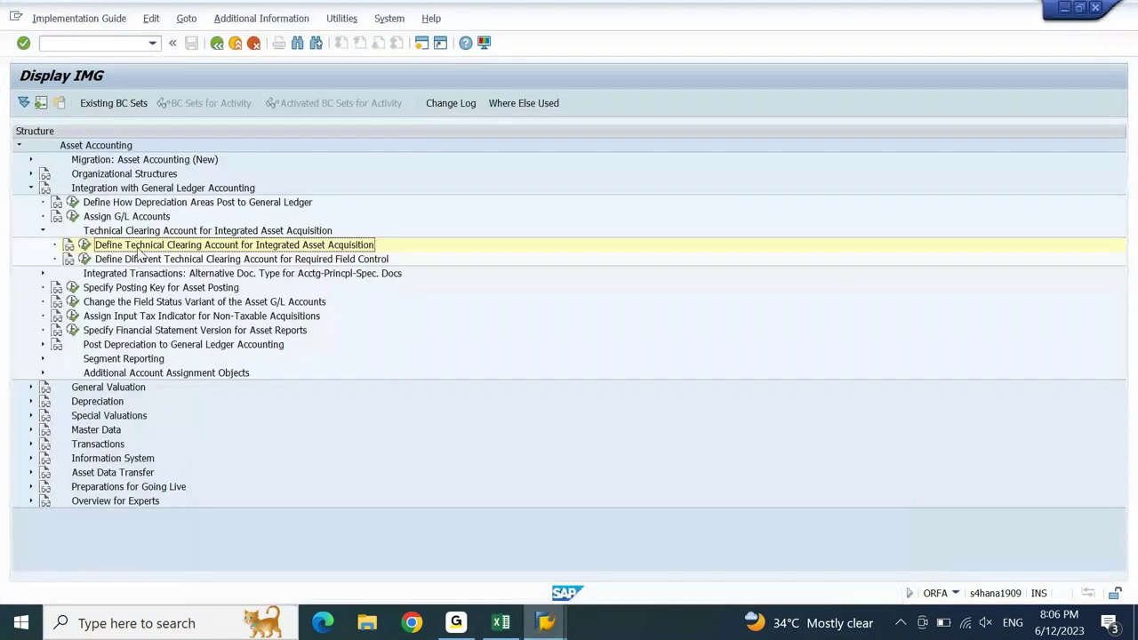
- Enter DEGR with account 10100020 in the technical clearing account table and save
{"action": "left_click", "coordinate": [84, 245]}
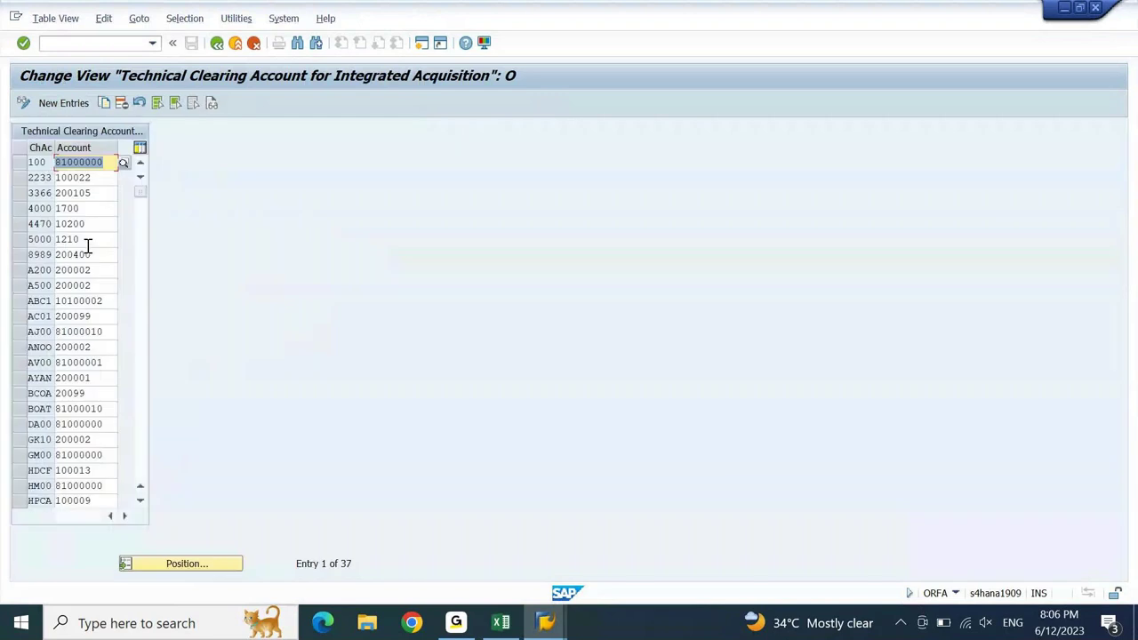
{"action": "left_click", "coordinate": [74, 102]}
{"action": "key", "text": "Down"}
{"action": "key", "text": "Return"}
{"action": "key", "text": "Tab"}
{"action": "key", "text": "Down"}
{"action": "key", "text": "Return"}
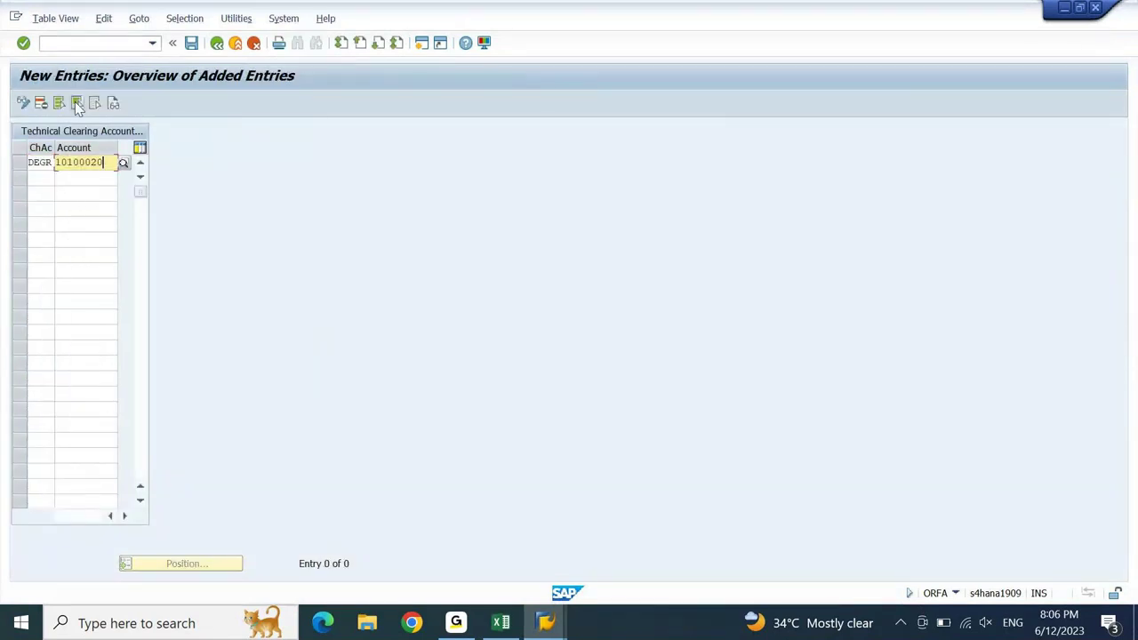
{"action": "key", "text": "Return"}
{"action": "left_click", "coordinate": [191, 45]}
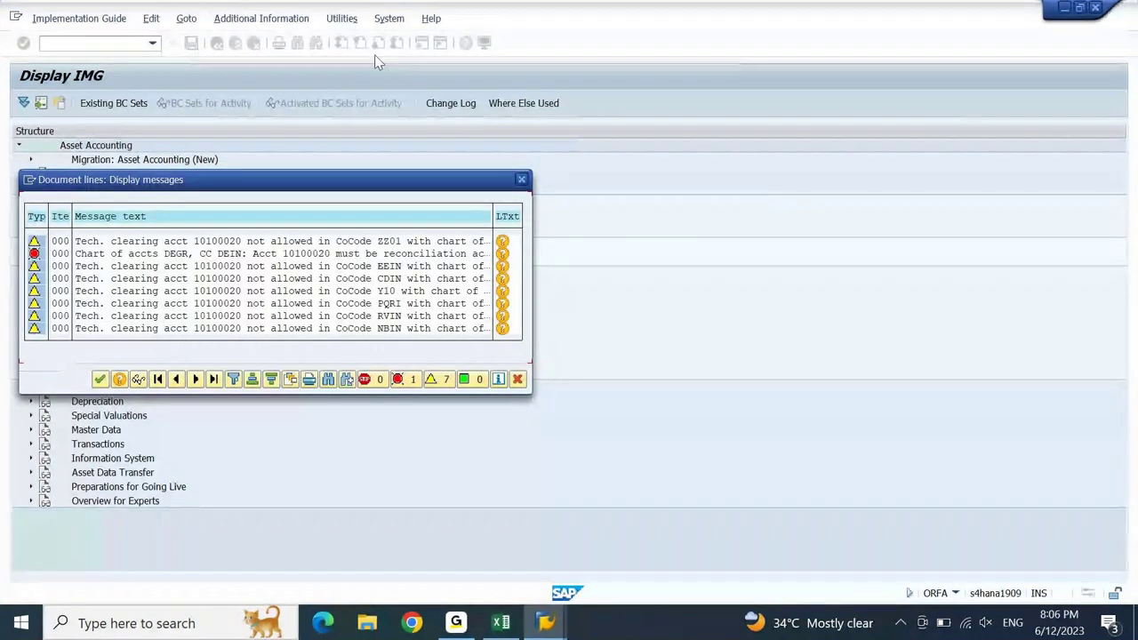
- Read the DEIN reconciliation-account error explanation, then switch to the G/L account display window
{"action": "left_click", "coordinate": [502, 254]}
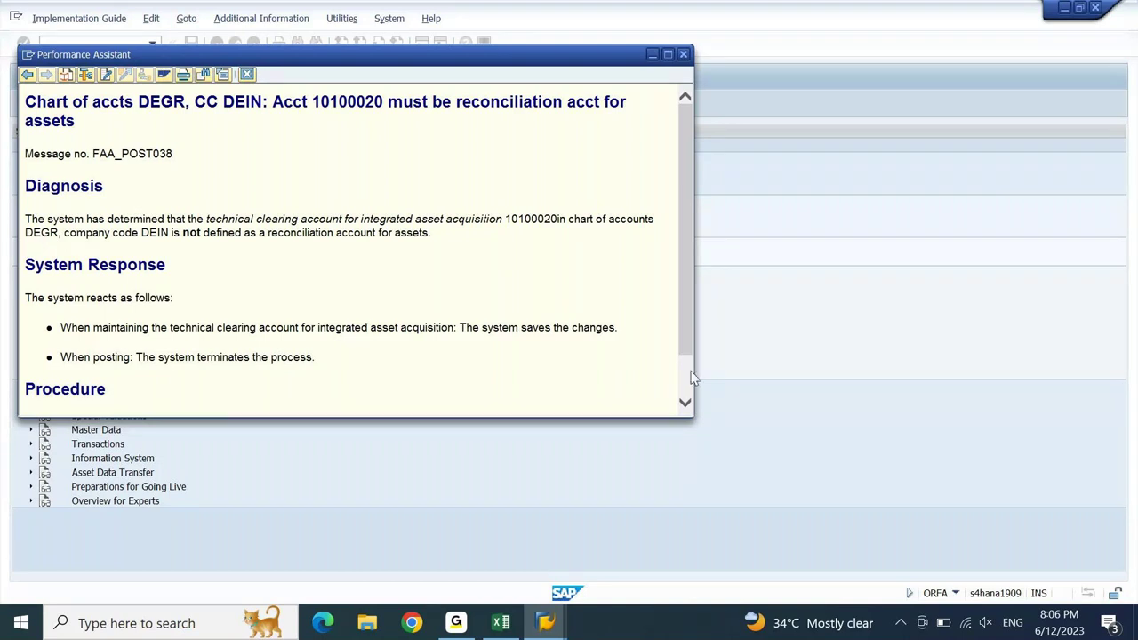
{"action": "scroll", "coordinate": [691, 380], "scroll_direction": "down", "scroll_amount": 2}
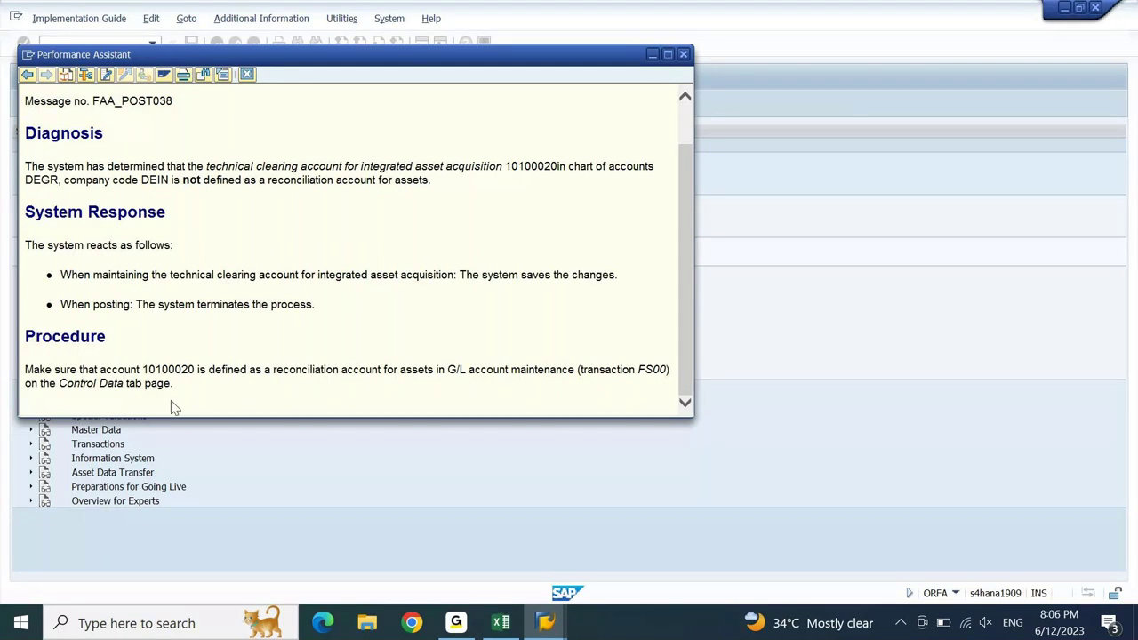
{"action": "left_click", "coordinate": [684, 55]}
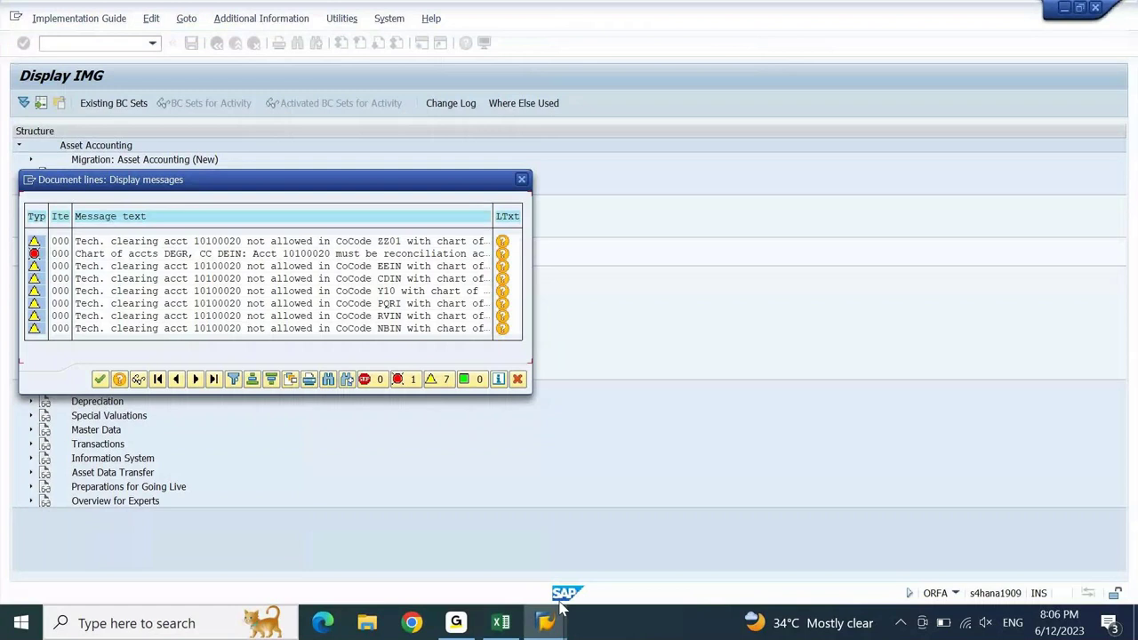
{"action": "mouse_move", "coordinate": [560, 607]}
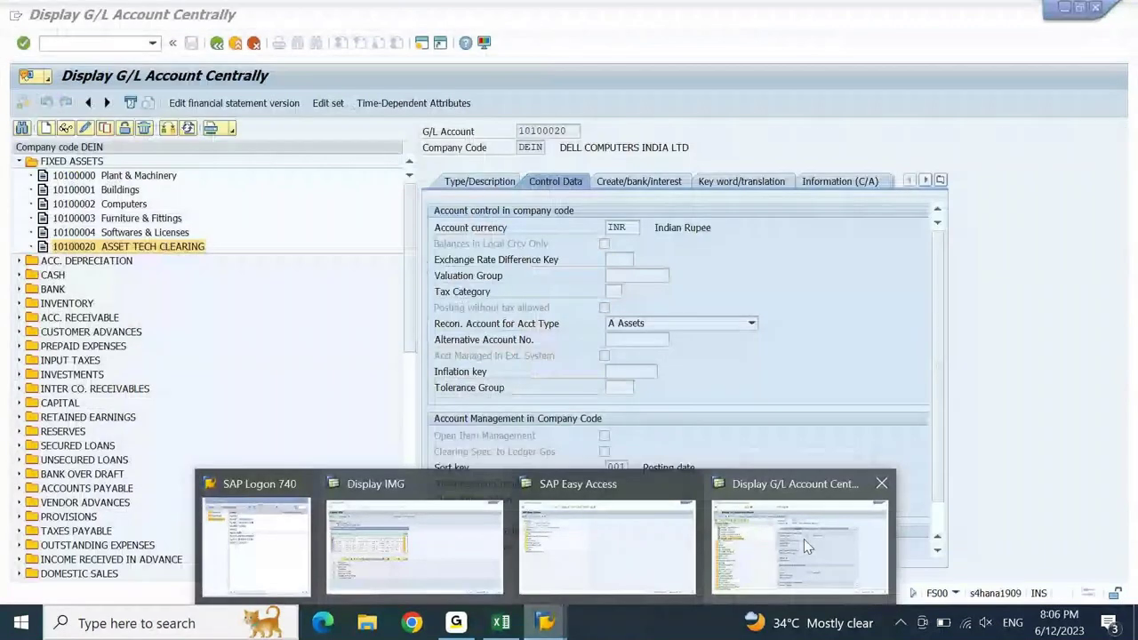
{"action": "left_click", "coordinate": [805, 544]}
- Return to the customizing window showing the save messages for 10100020
{"action": "mouse_move", "coordinate": [555, 627]}
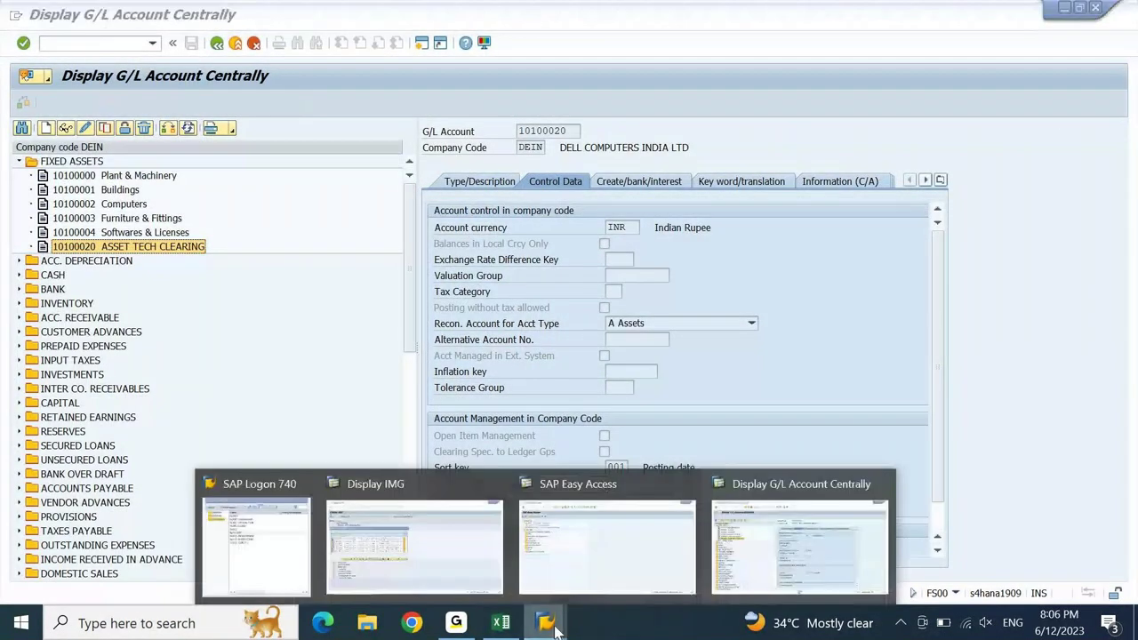
{"action": "left_click", "coordinate": [490, 554]}
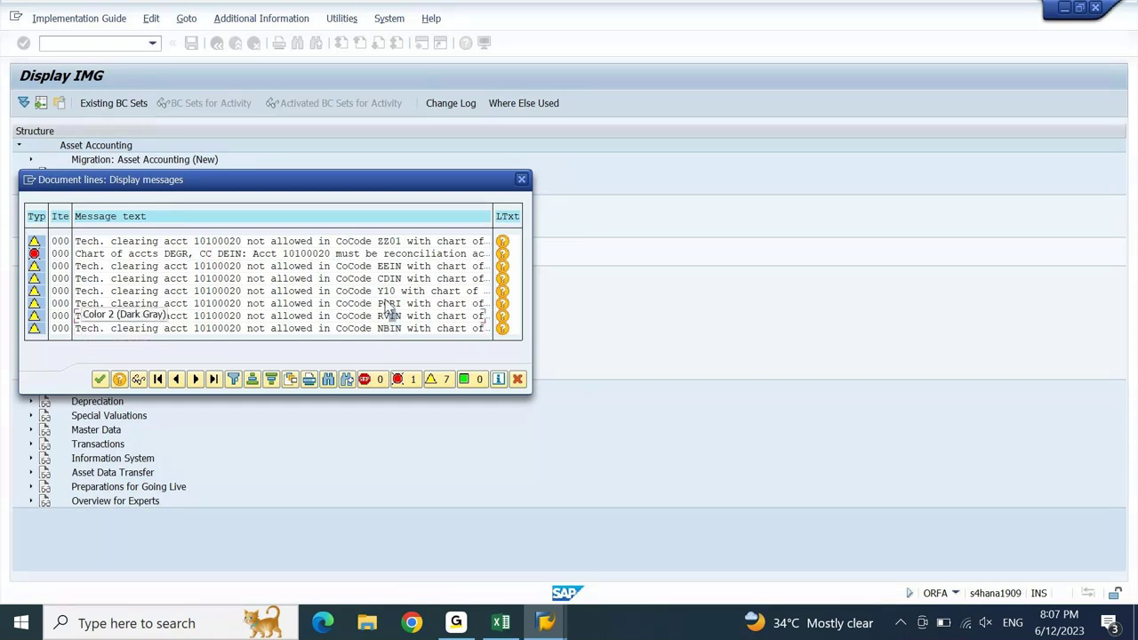
- Read the Performance Assistant explanation for the ZZ01 warning, then close it
{"action": "left_click", "coordinate": [502, 241]}
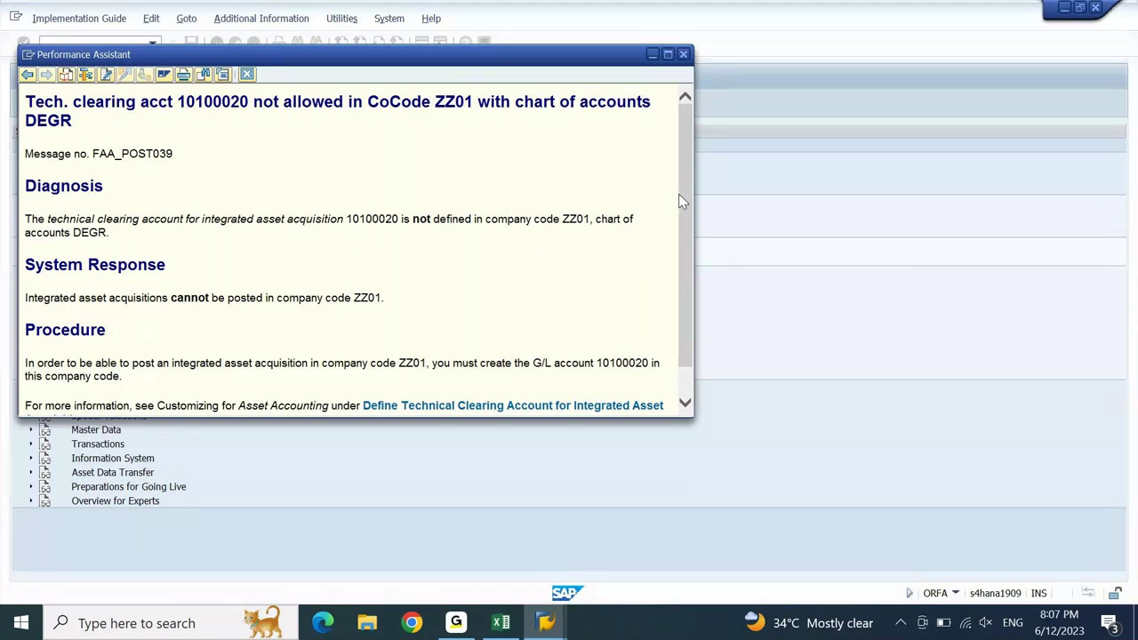
{"action": "left_click_drag", "start_coordinate": [680, 202], "coordinate": [681, 228]}
{"action": "left_click", "coordinate": [632, 262]}
{"action": "left_click_drag", "start_coordinate": [686, 292], "coordinate": [693, 261]}
{"action": "left_click", "coordinate": [685, 55]}
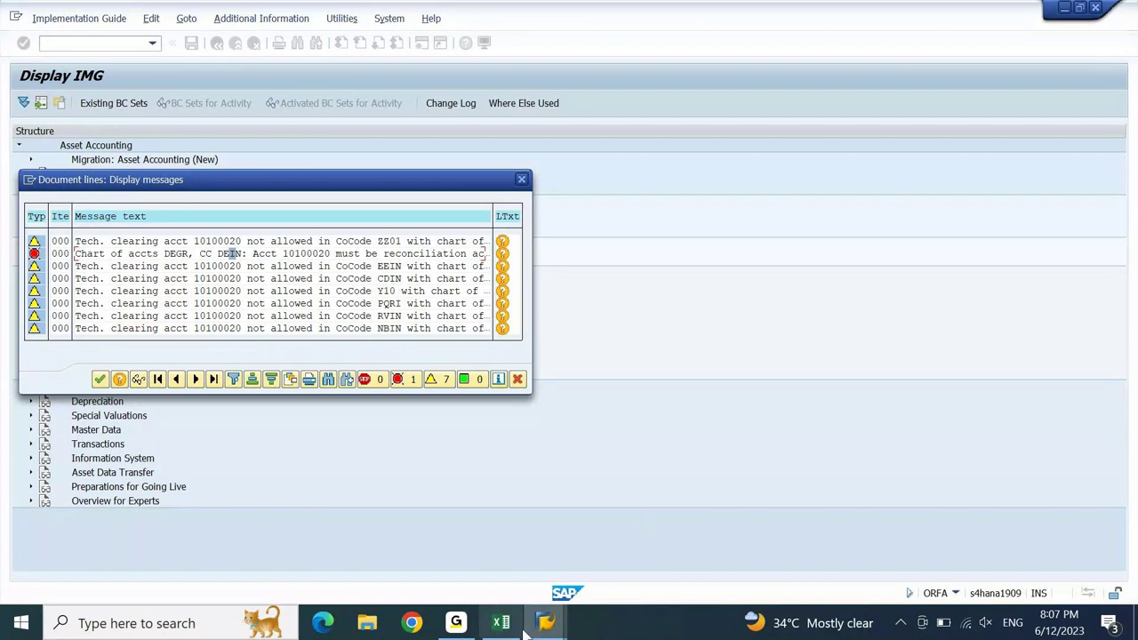
- Run transaction SE16N from the SAP Easy Access window
{"action": "mouse_move", "coordinate": [546, 622]}
{"action": "left_click", "coordinate": [683, 536]}
{"action": "type", "text": "se16n"}
{"action": "key", "text": "Return"}
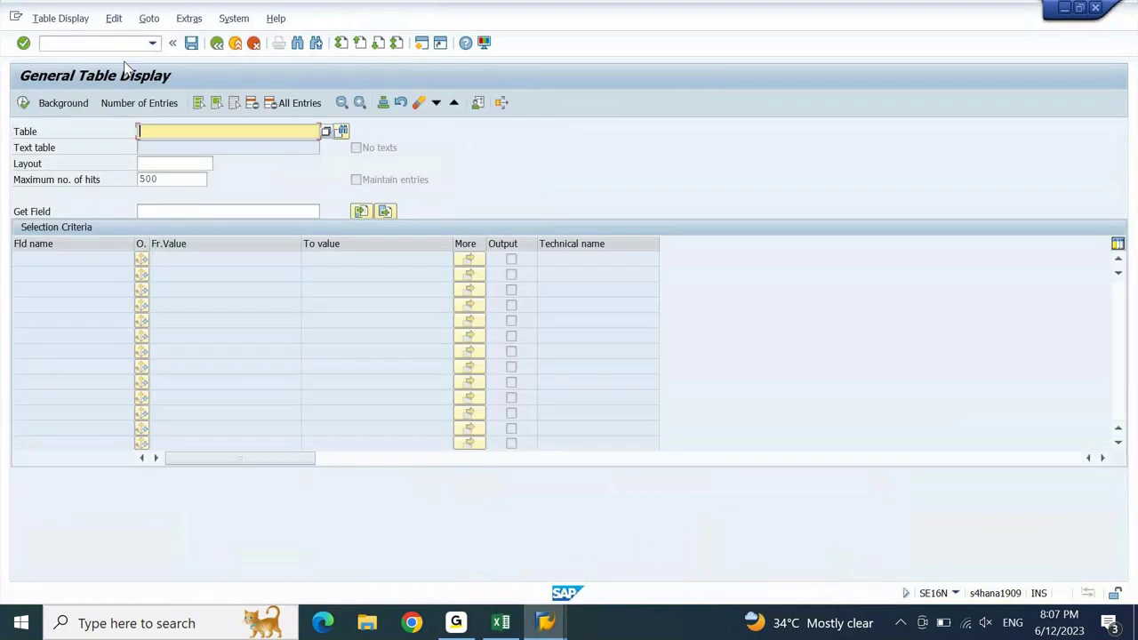
- Display table T001 filtered to chart of accounts DEGR
{"action": "type", "text": "t0"}
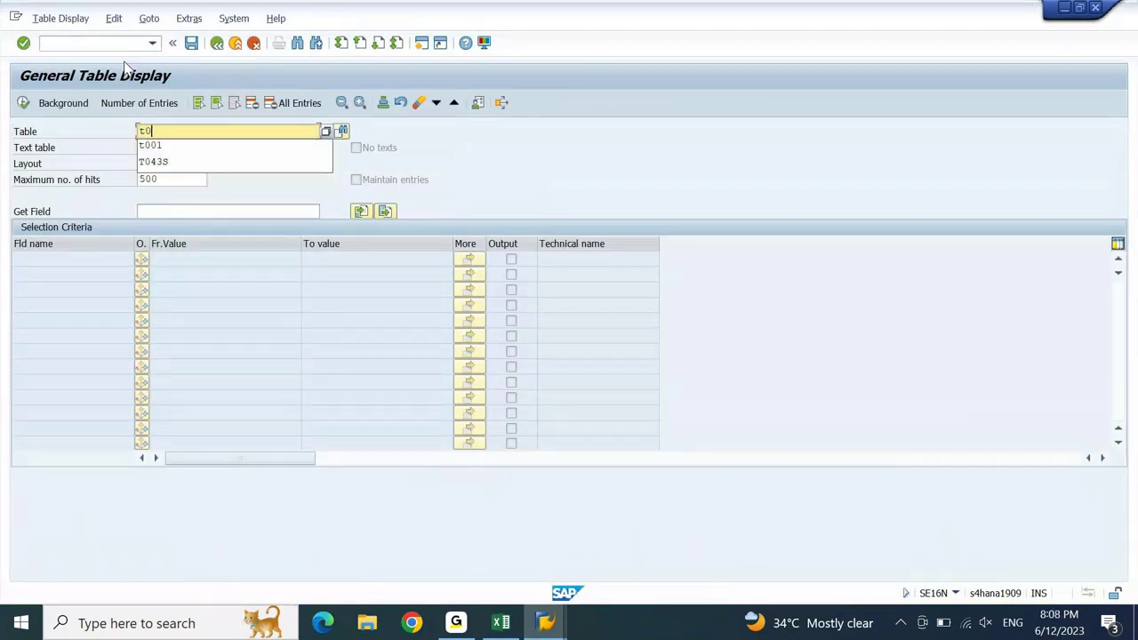
{"action": "key", "text": "Down"}
{"action": "key", "text": "Return"}
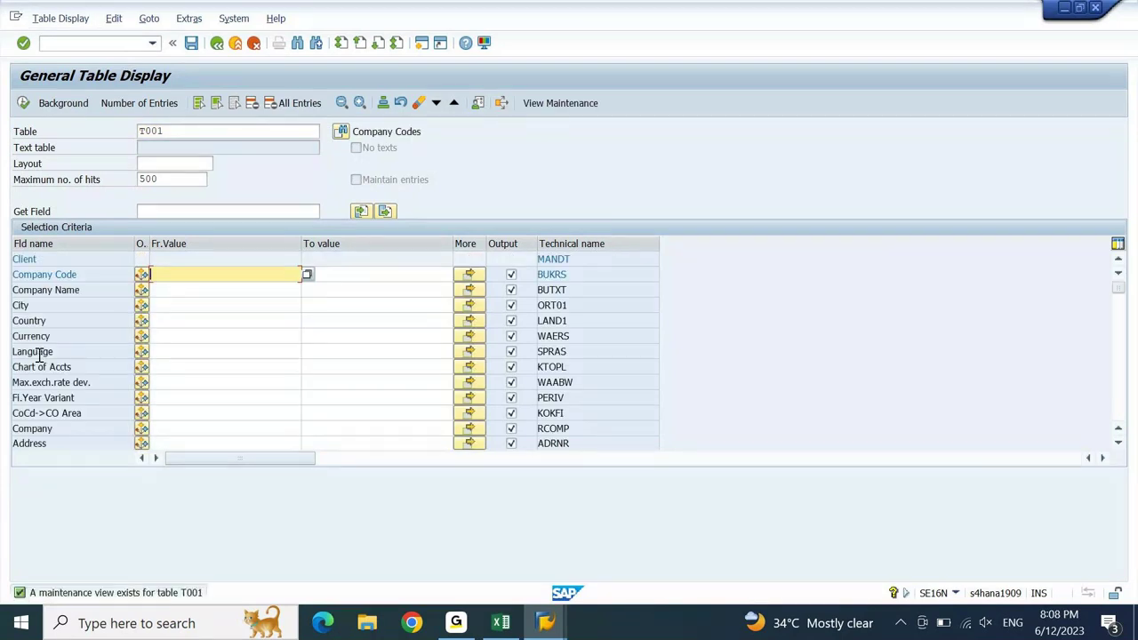
{"action": "left_click", "coordinate": [171, 371]}
{"action": "type", "text": "degr"}
{"action": "left_click", "coordinate": [172, 377]}
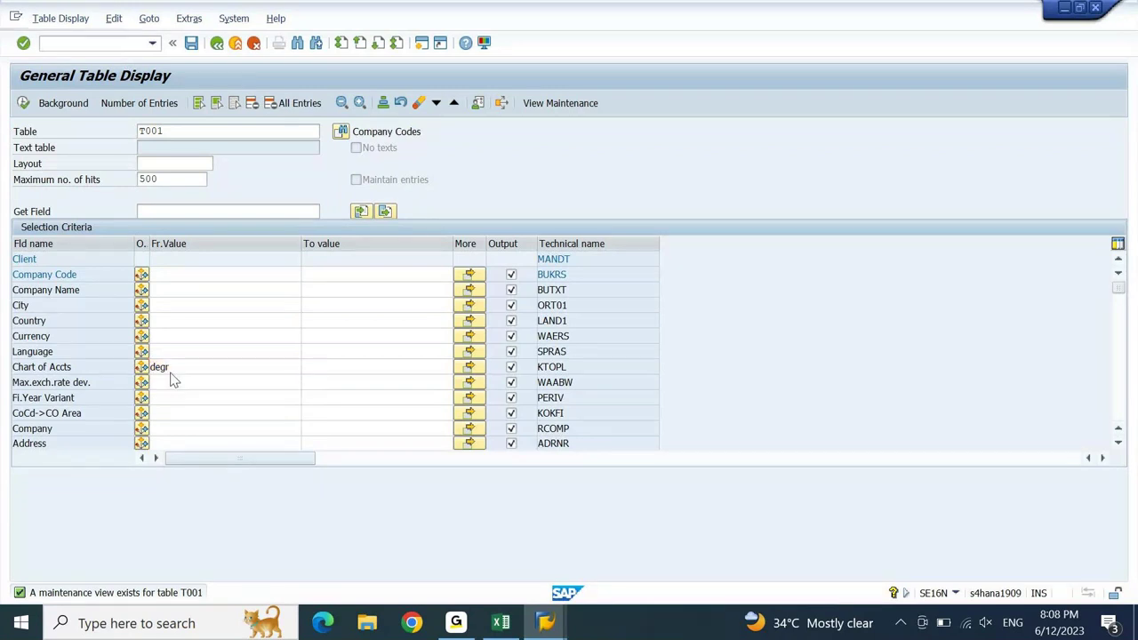
{"action": "left_click", "coordinate": [24, 103]}
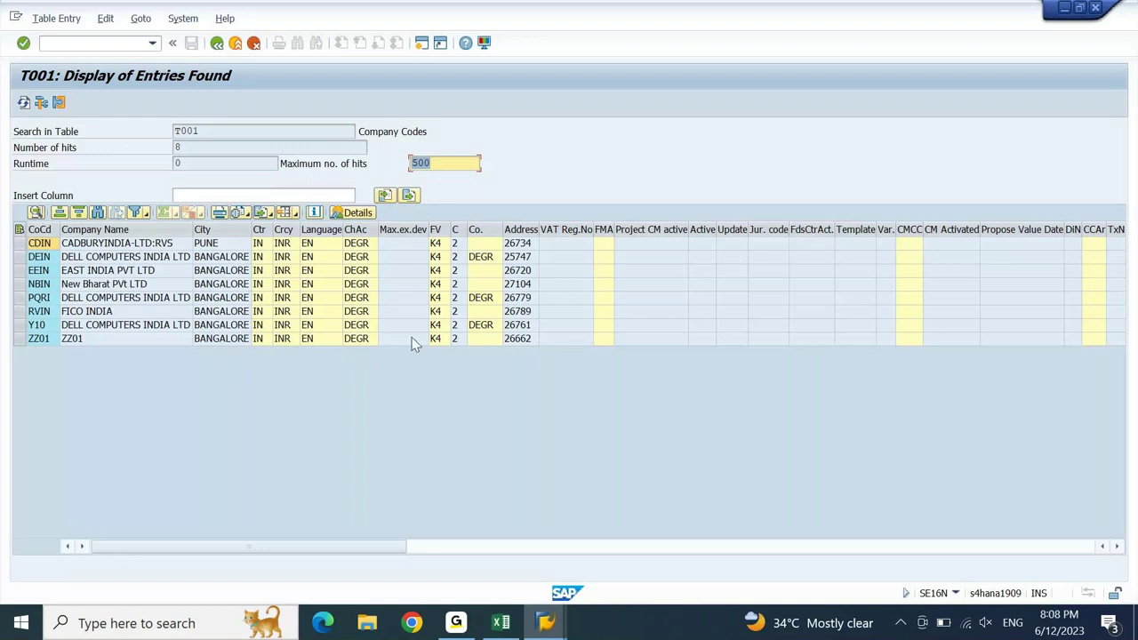
- Switch back to the customizing window, move the warnings dialog aside, then close it
{"action": "left_click", "coordinate": [549, 624]}
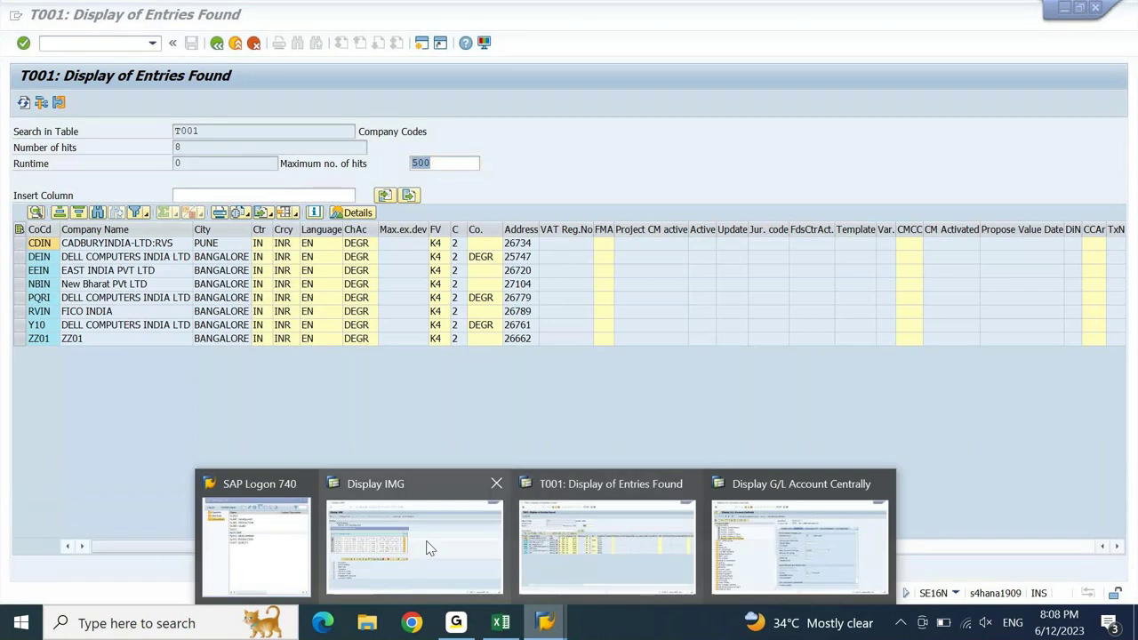
{"action": "left_click", "coordinate": [427, 546]}
{"action": "left_click_drag", "start_coordinate": [304, 187], "coordinate": [547, 247]}
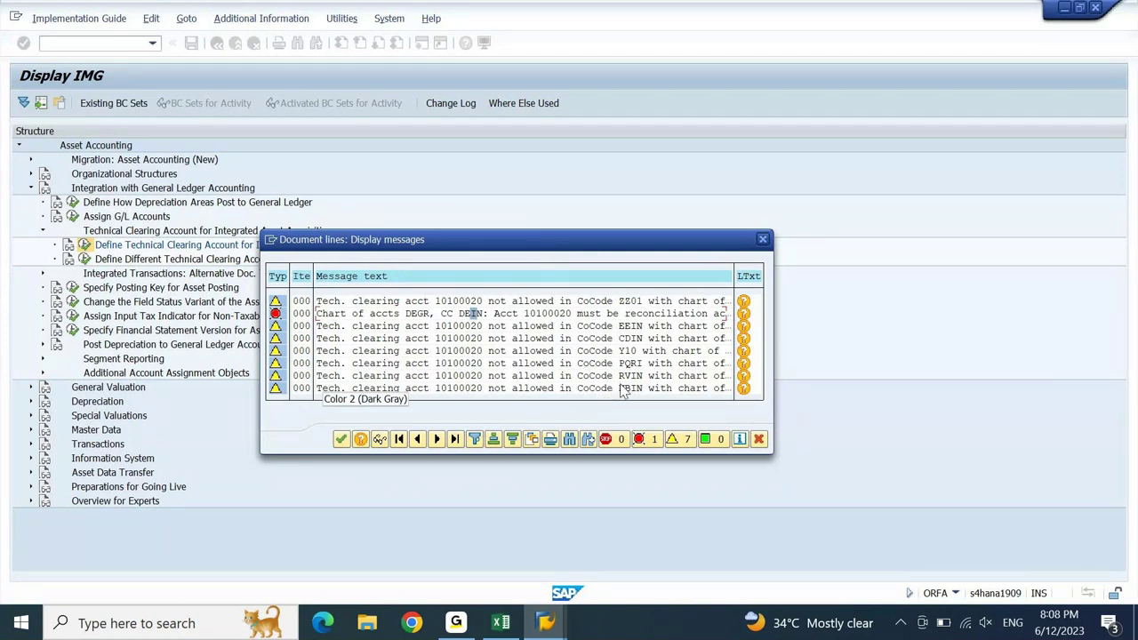
{"action": "left_click", "coordinate": [761, 238]}
- From the G/L account display window, open a new SAP session
{"action": "mouse_move", "coordinate": [550, 625]}
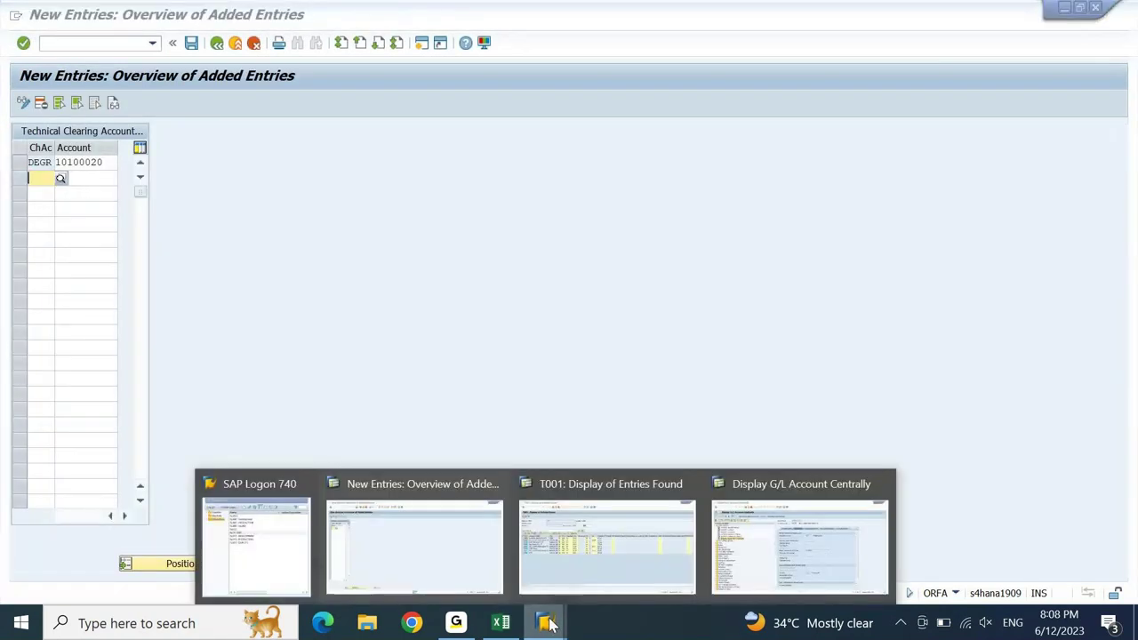
{"action": "left_click", "coordinate": [801, 549]}
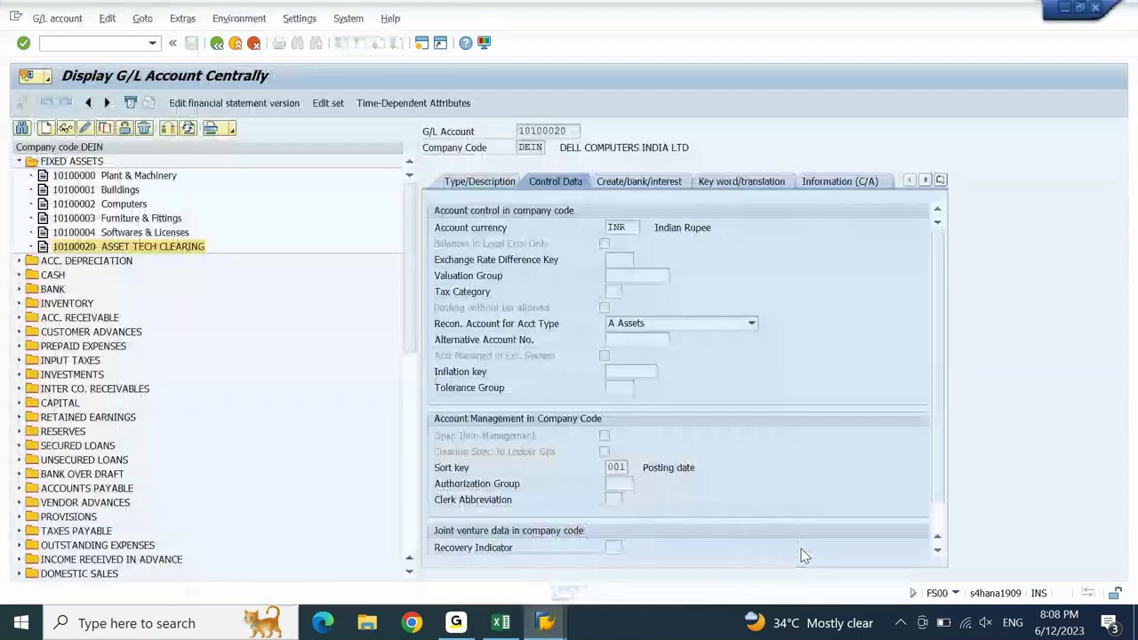
{"action": "left_click", "coordinate": [422, 42]}
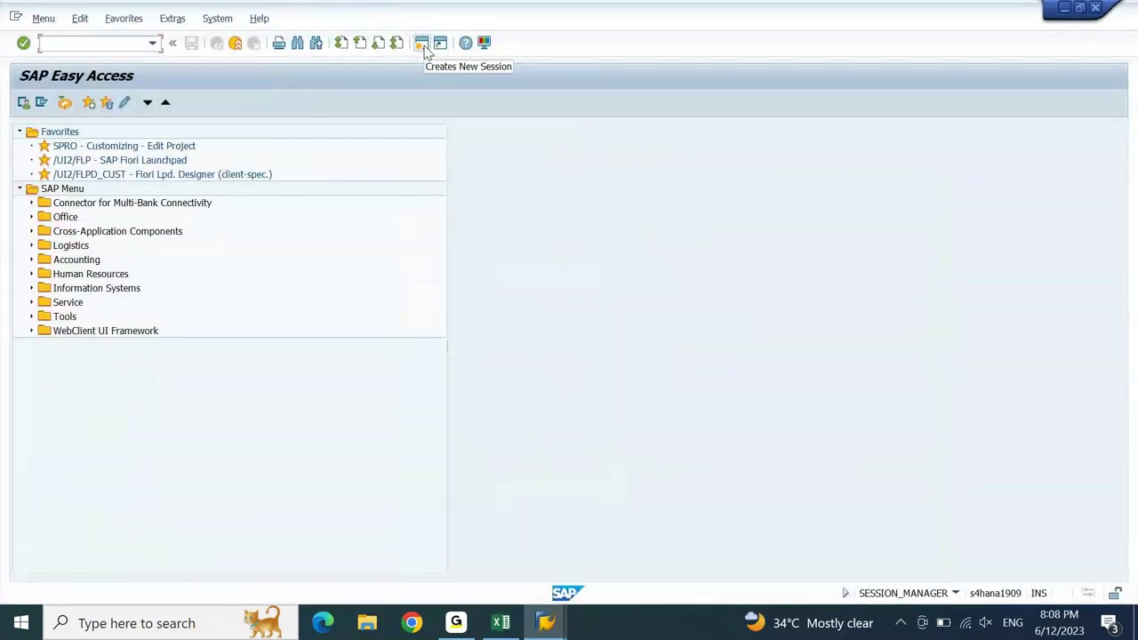
- Start FS15 for account 10100020 with source company code DEIN
{"action": "type", "text": "fs15"}
{"action": "key", "text": "Return"}
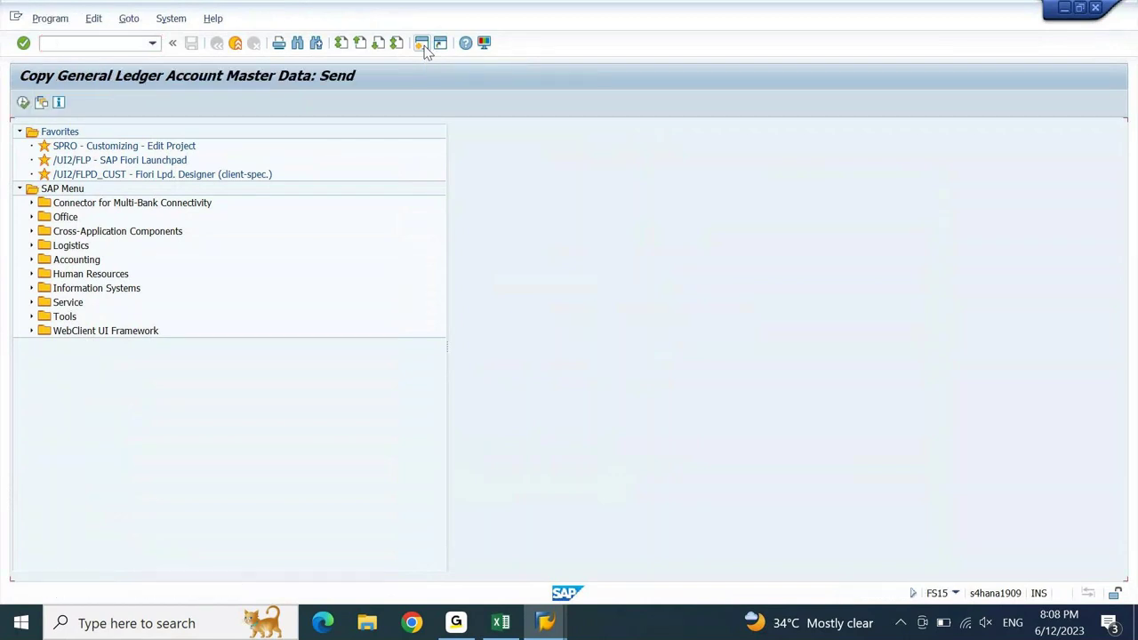
{"action": "type", "text": "10100020"}
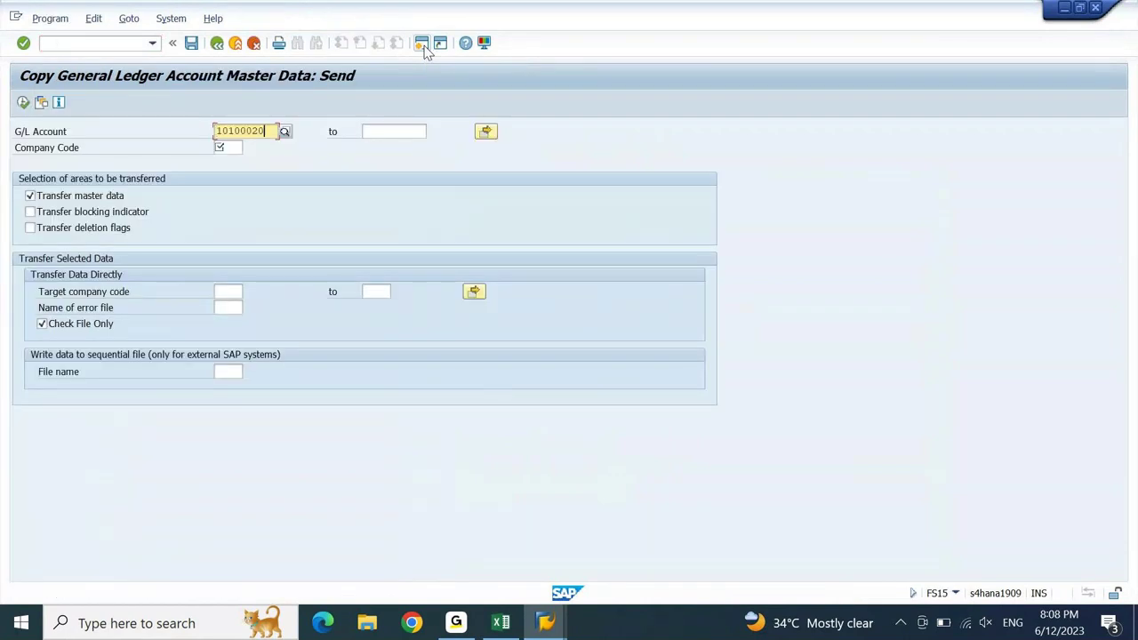
{"action": "key", "text": "Tab"}
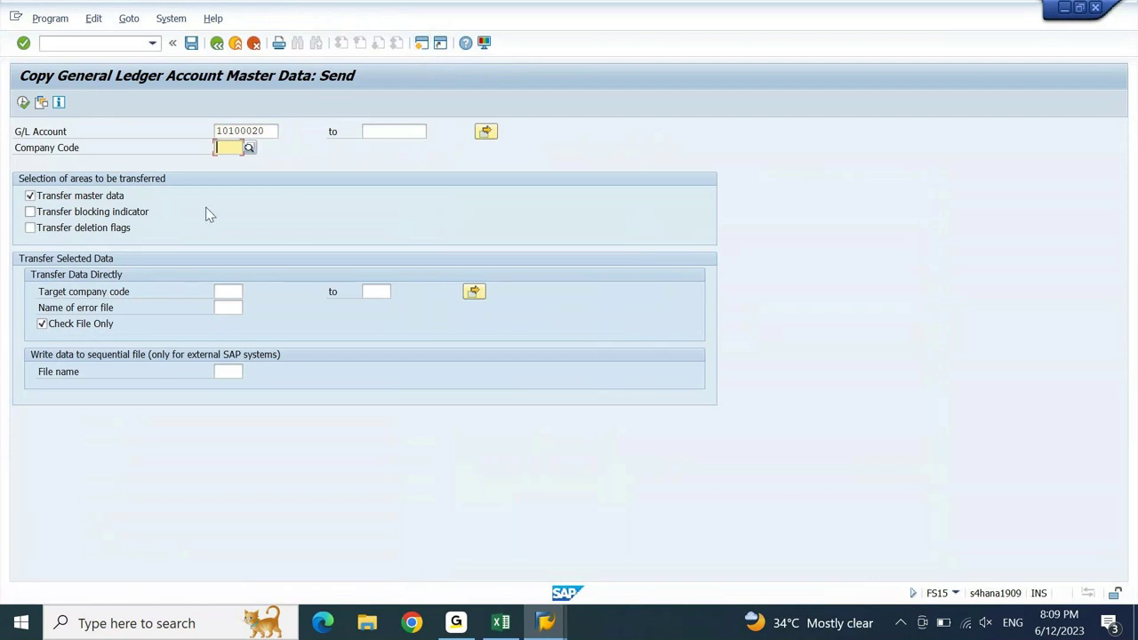
{"action": "type", "text": "dein"}
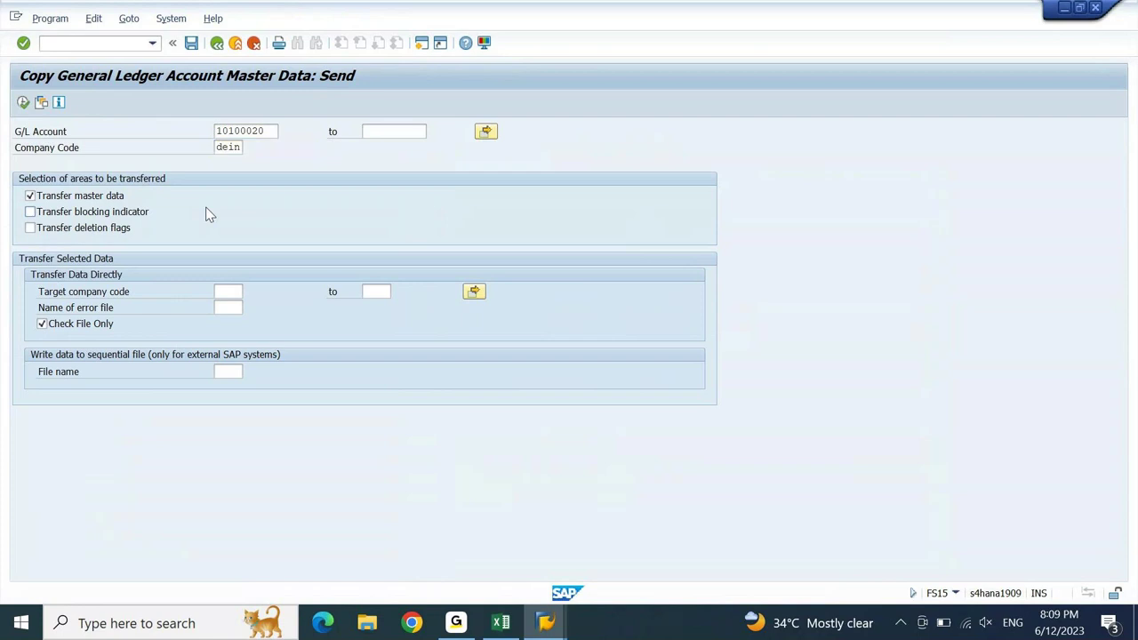
{"action": "key", "text": "Return"}
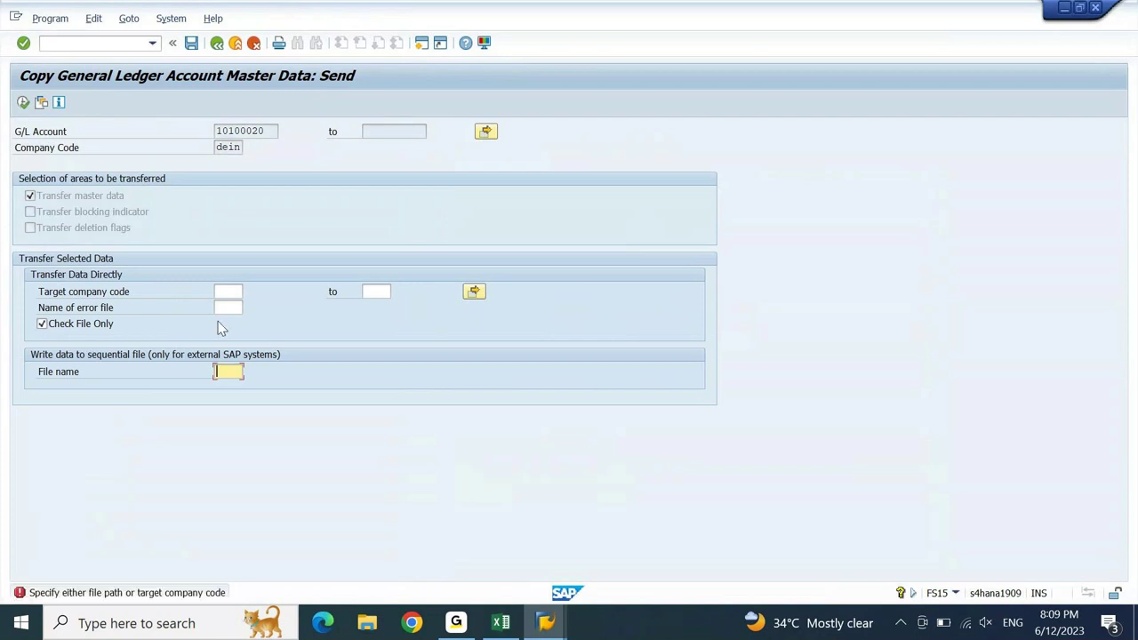
{"action": "left_click", "coordinate": [57, 326]}
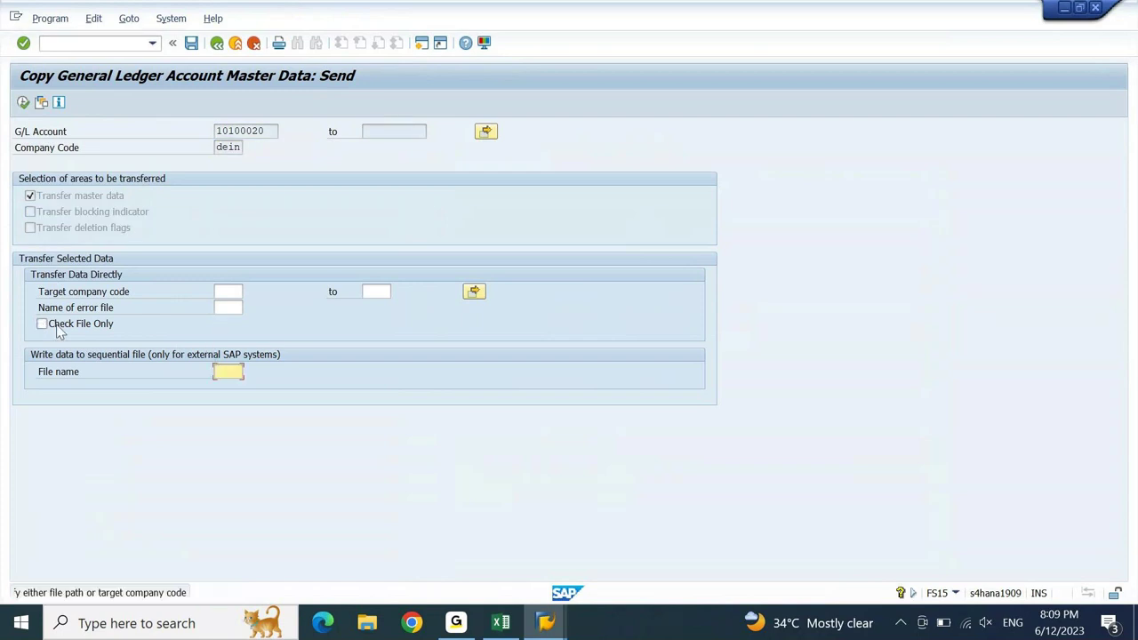
{"action": "left_click", "coordinate": [237, 291]}
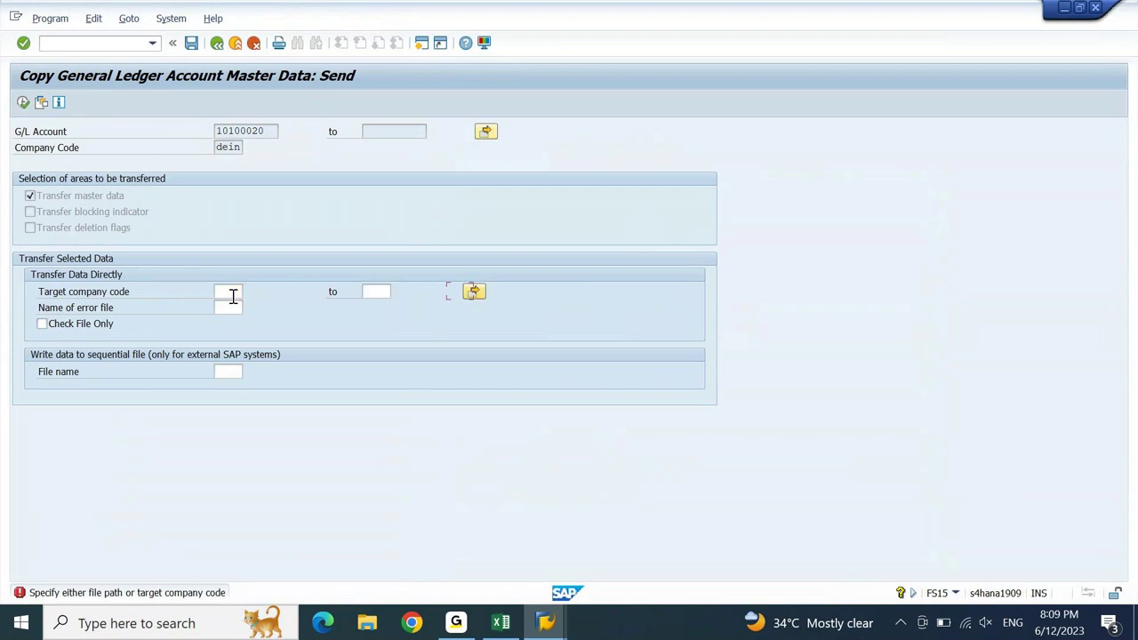
{"action": "key", "text": "Return"}
- Paste CDIN from the T001 list as target company code, enable Check File Only, open multiple selection
{"action": "left_click", "coordinate": [235, 292]}
{"action": "mouse_move", "coordinate": [551, 603]}
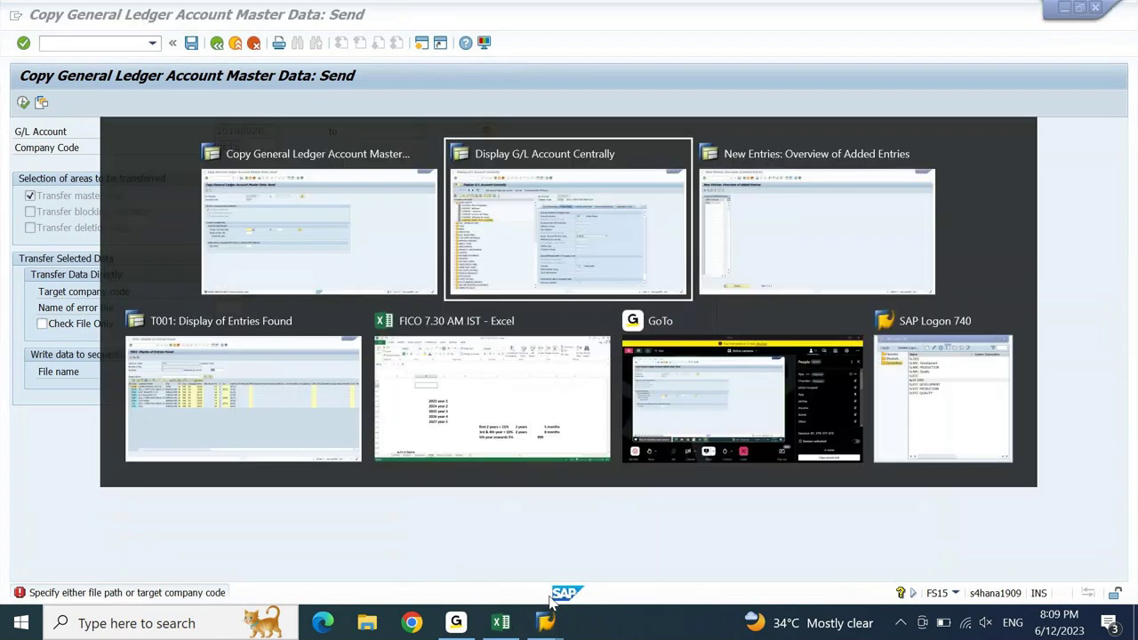
{"action": "left_click", "coordinate": [177, 365]}
{"action": "left_click", "coordinate": [48, 248]}
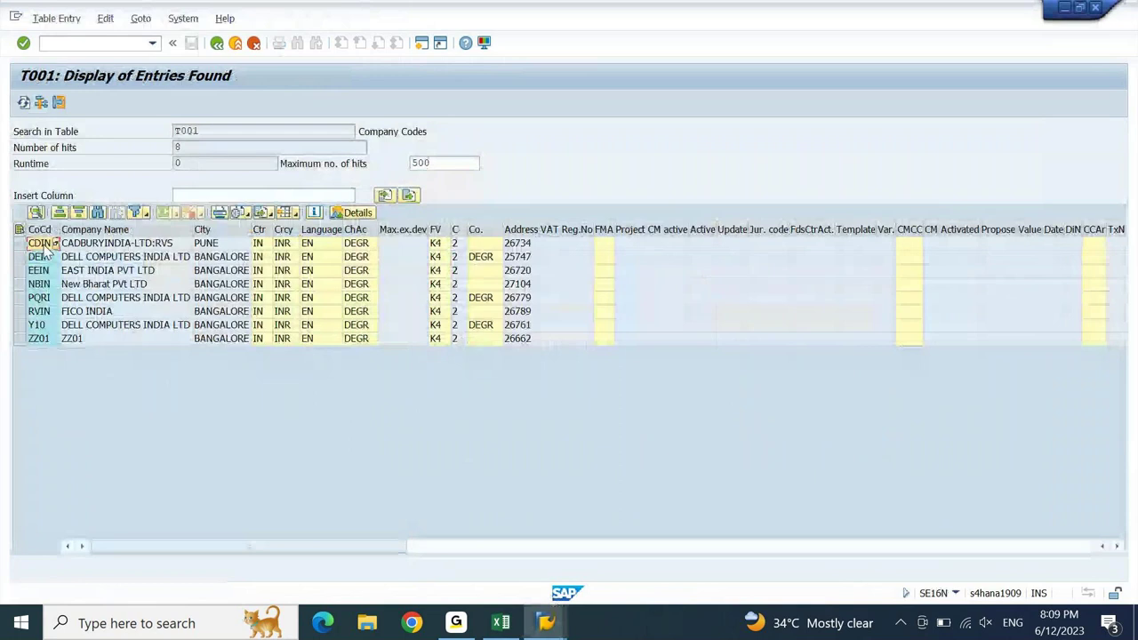
{"action": "key", "text": "ctrl+c"}
{"action": "key", "text": "alt+Tab"}
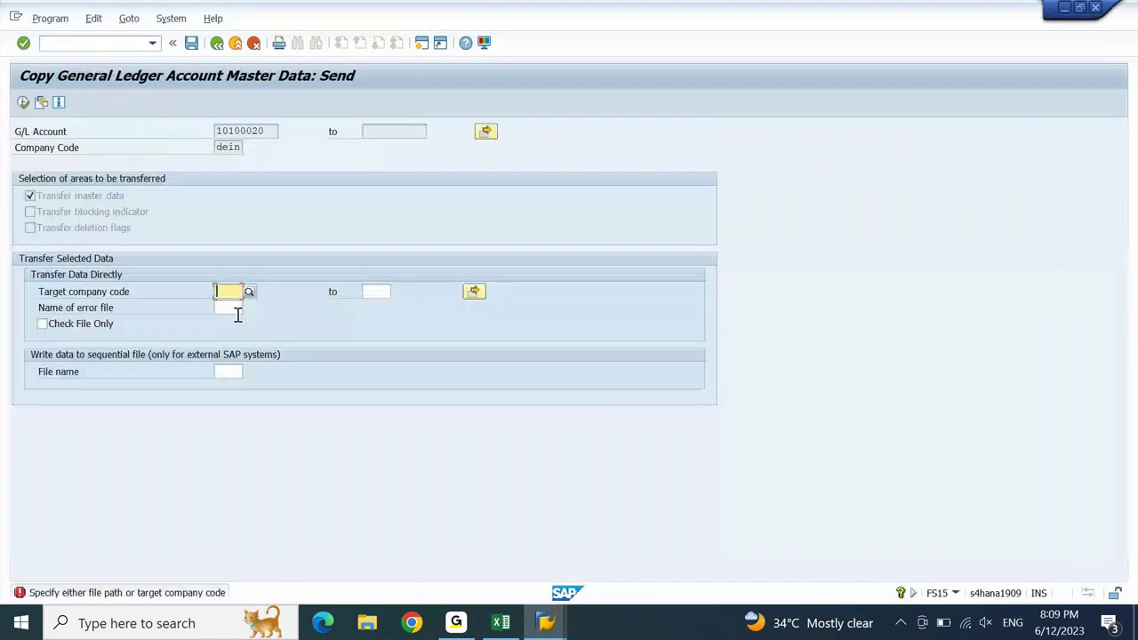
{"action": "key", "text": "ctrl+v"}
{"action": "key", "text": "Return"}
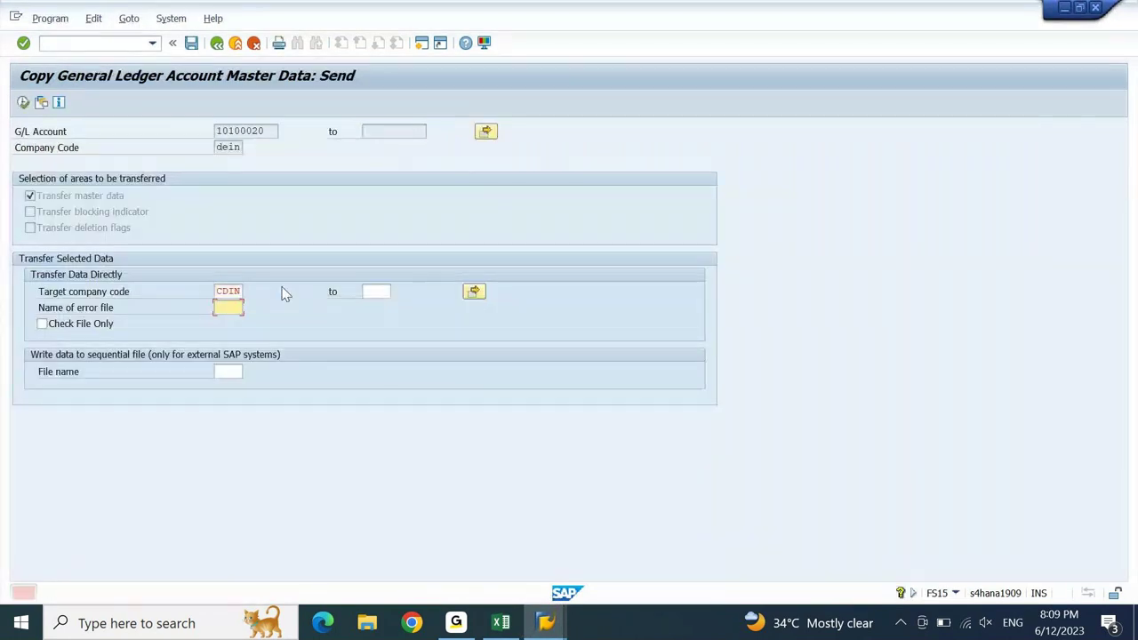
{"action": "left_click", "coordinate": [473, 294]}
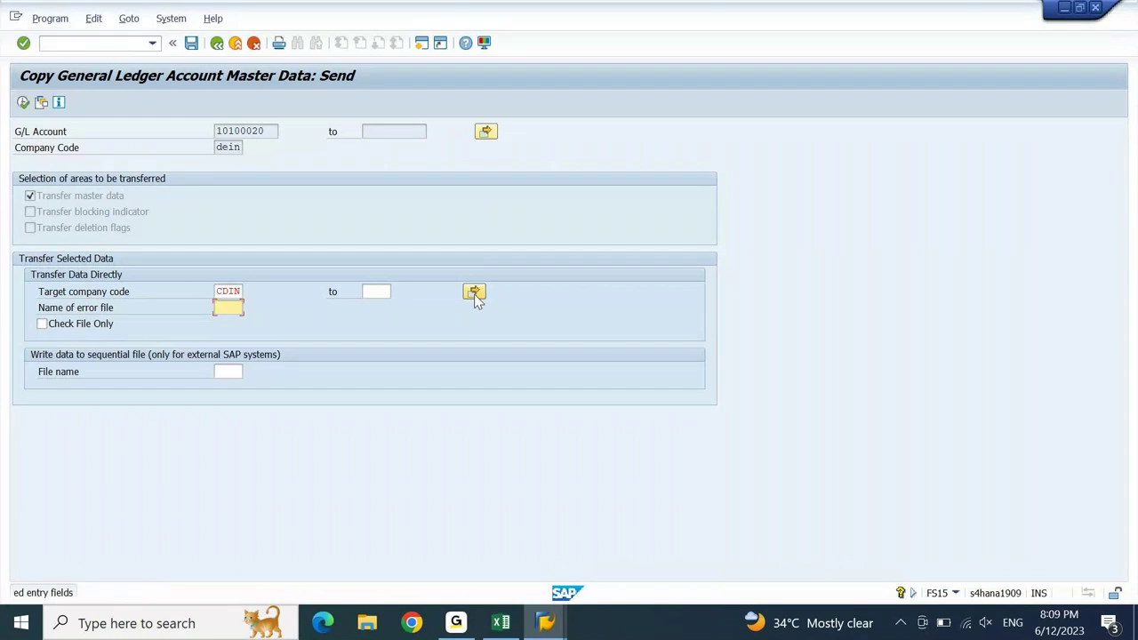
{"action": "left_click", "coordinate": [42, 325]}
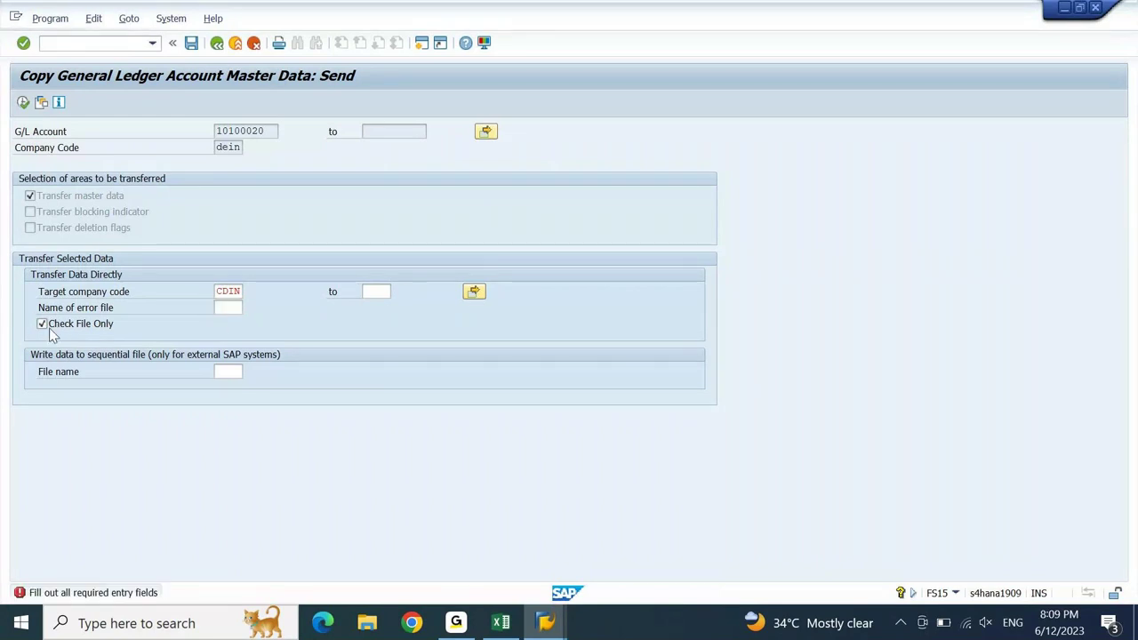
{"action": "left_click", "coordinate": [474, 291]}
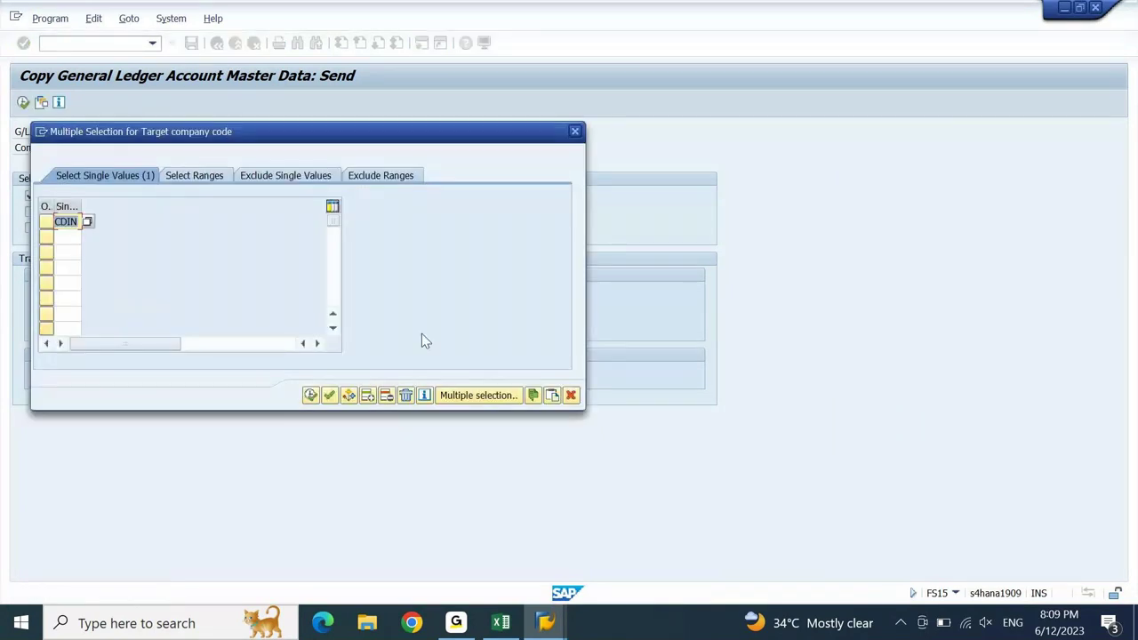
- Upload company codes EEIN through ZZ01 from the T001 list into multiple selection and run the check
{"action": "key", "text": "alt+Tab"}
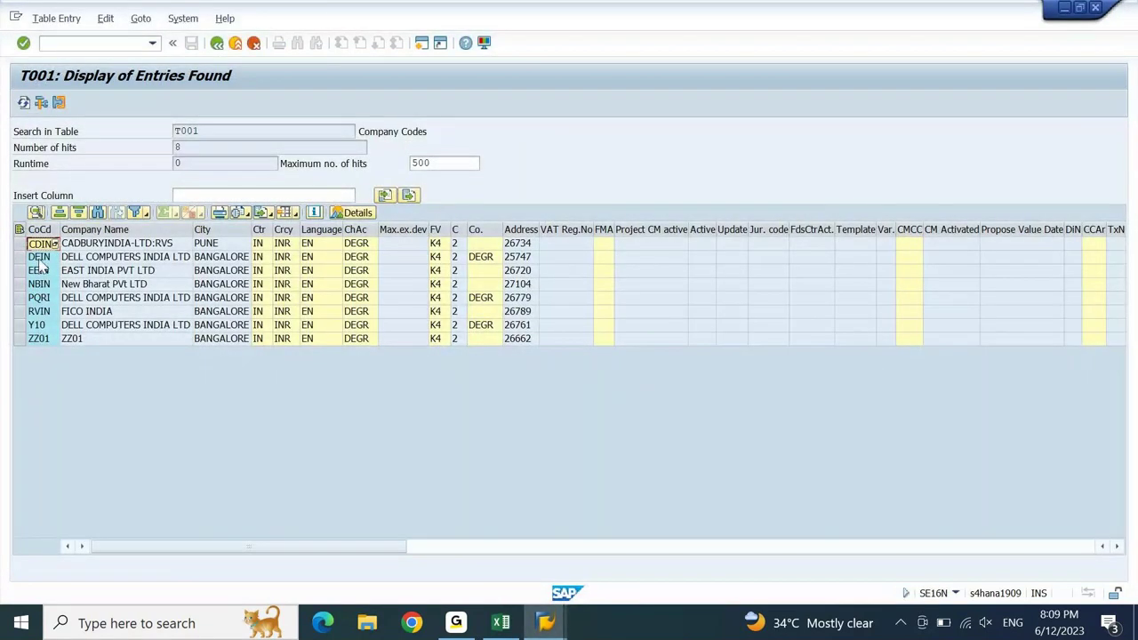
{"action": "left_click_drag", "start_coordinate": [40, 270], "coordinate": [45, 345]}
{"action": "key", "text": "alt+Tab"}
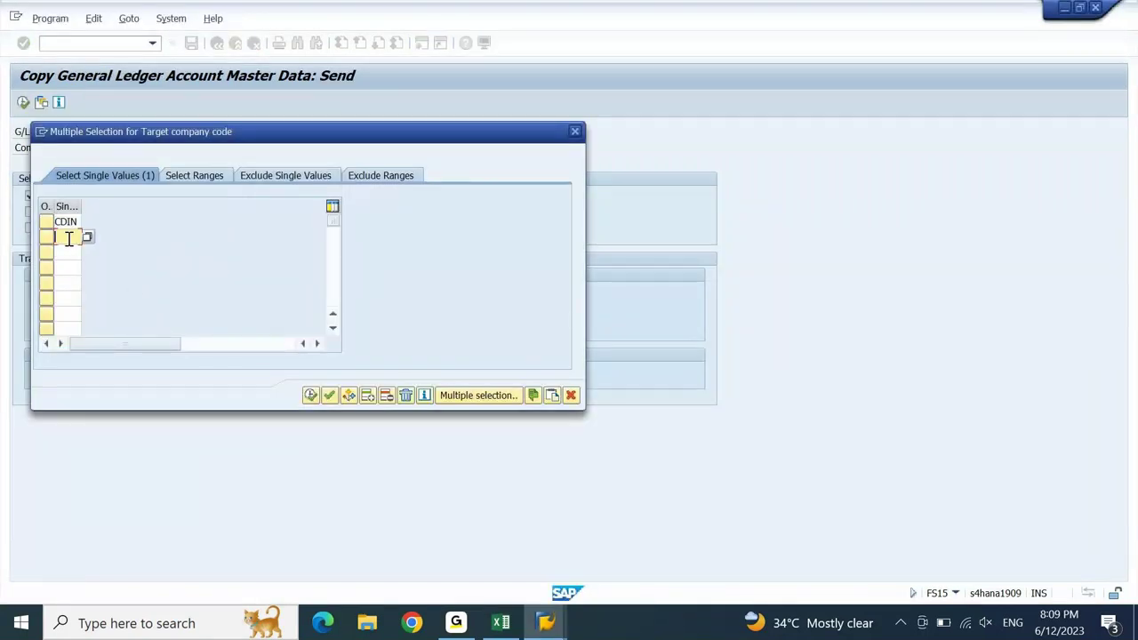
{"action": "left_click", "coordinate": [551, 395]}
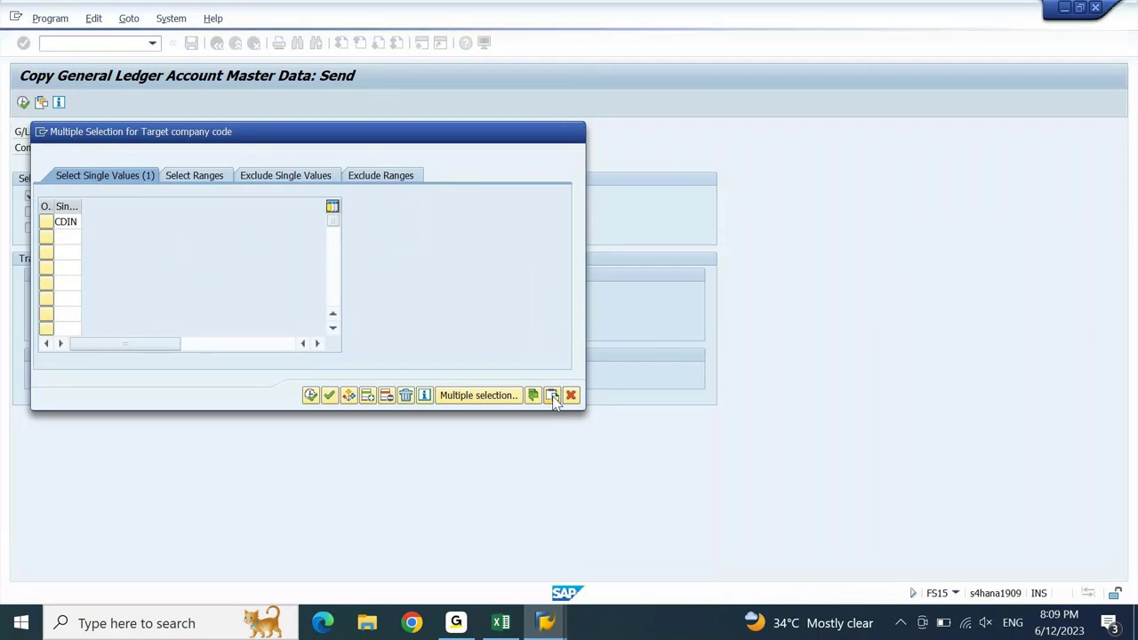
{"action": "left_click", "coordinate": [329, 395]}
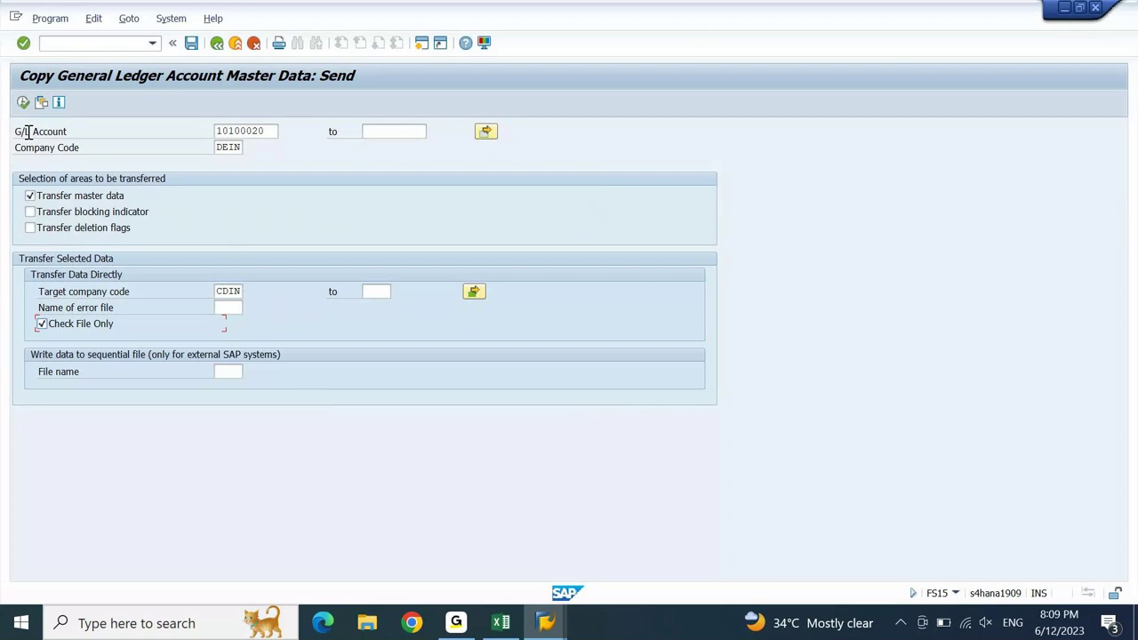
{"action": "left_click", "coordinate": [24, 104]}
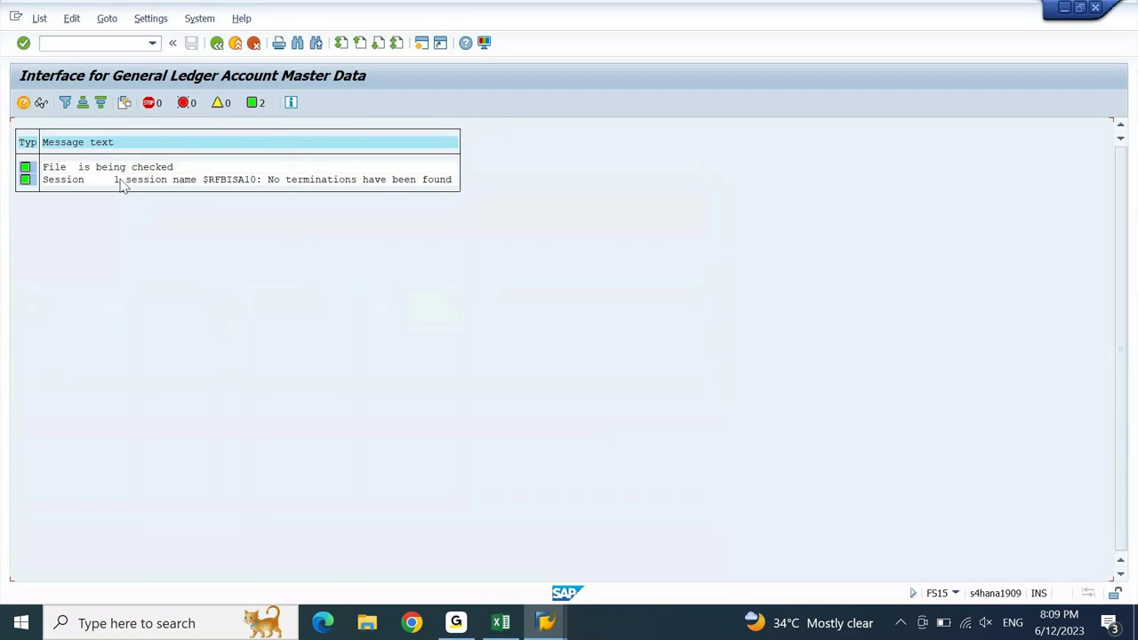
- Go from the message log through the test-run list back to the FS15 selection screen
{"action": "left_click", "coordinate": [217, 43]}
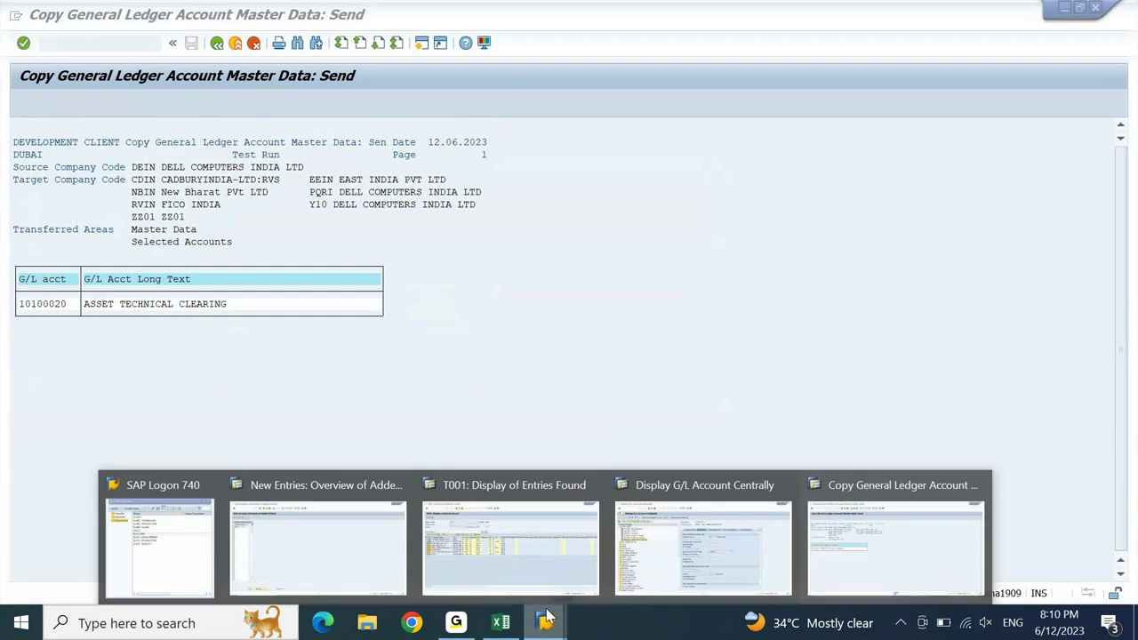
{"action": "left_click", "coordinate": [217, 44]}
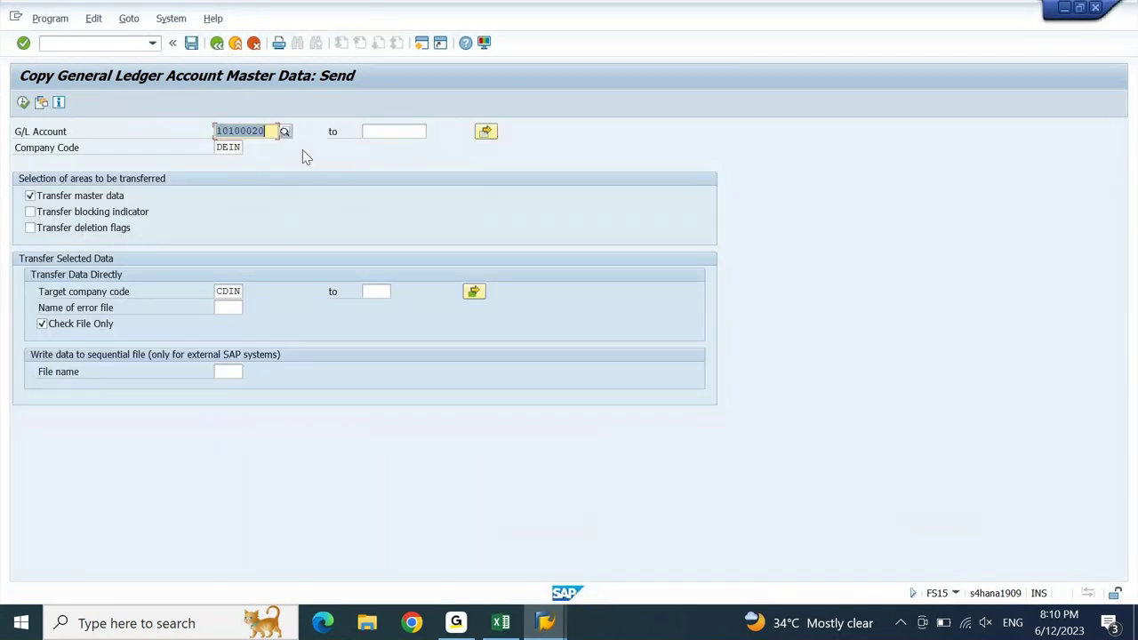
- Load table SKB1 in the table display and paste a first G/L Account filter, then back out
{"action": "mouse_move", "coordinate": [545, 633]}
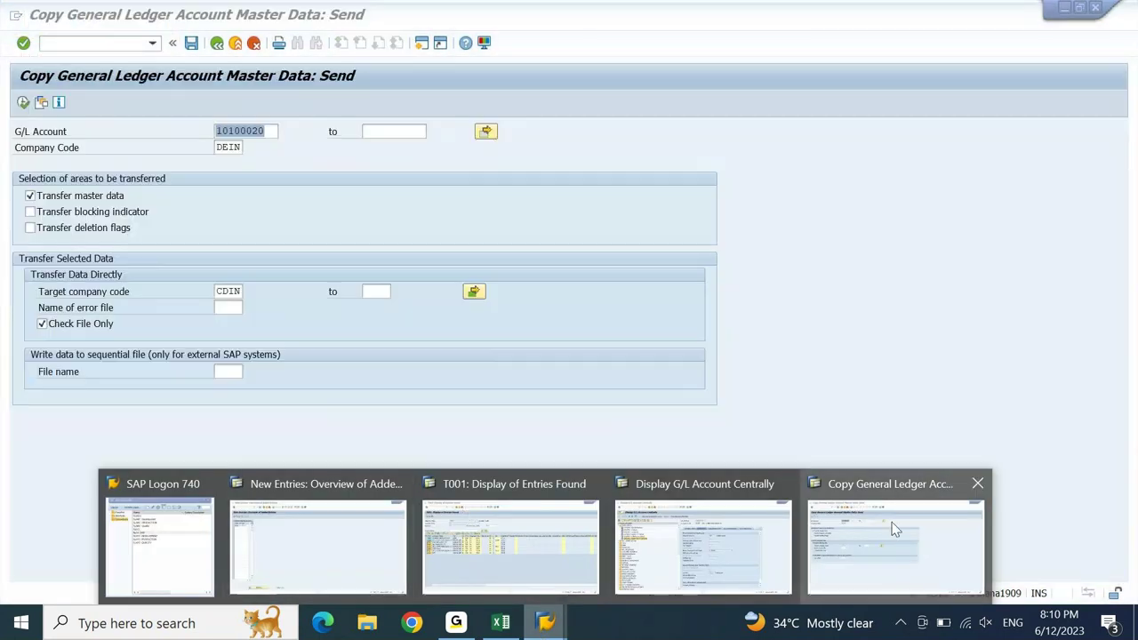
{"action": "left_click", "coordinate": [495, 525]}
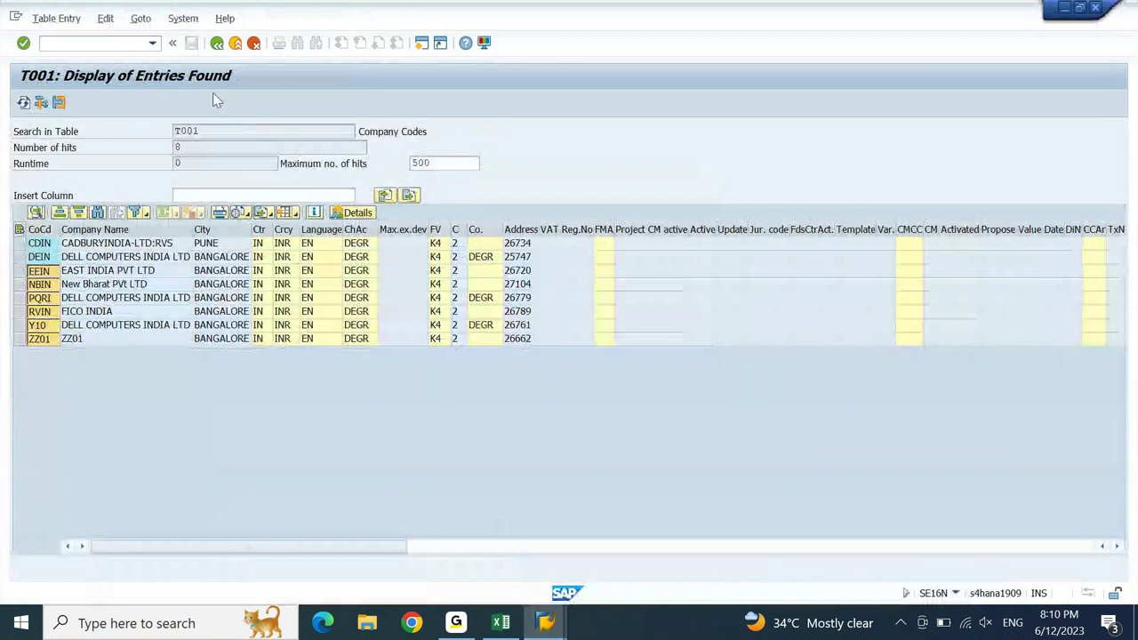
{"action": "left_click", "coordinate": [217, 44]}
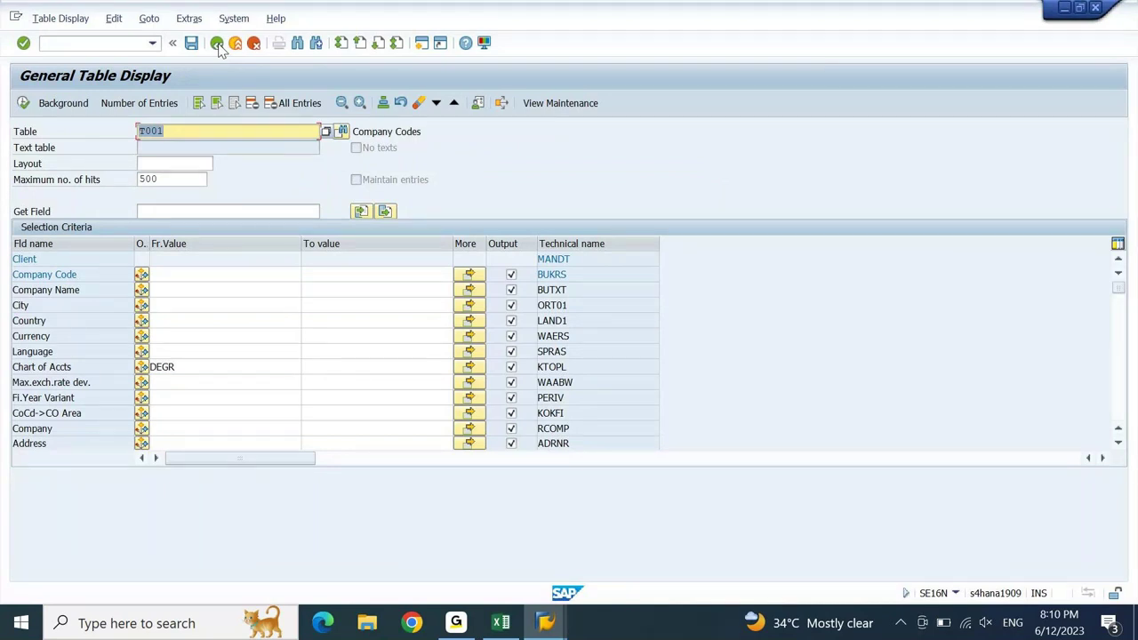
{"action": "type", "text": "SKB1"}
{"action": "key", "text": "Return"}
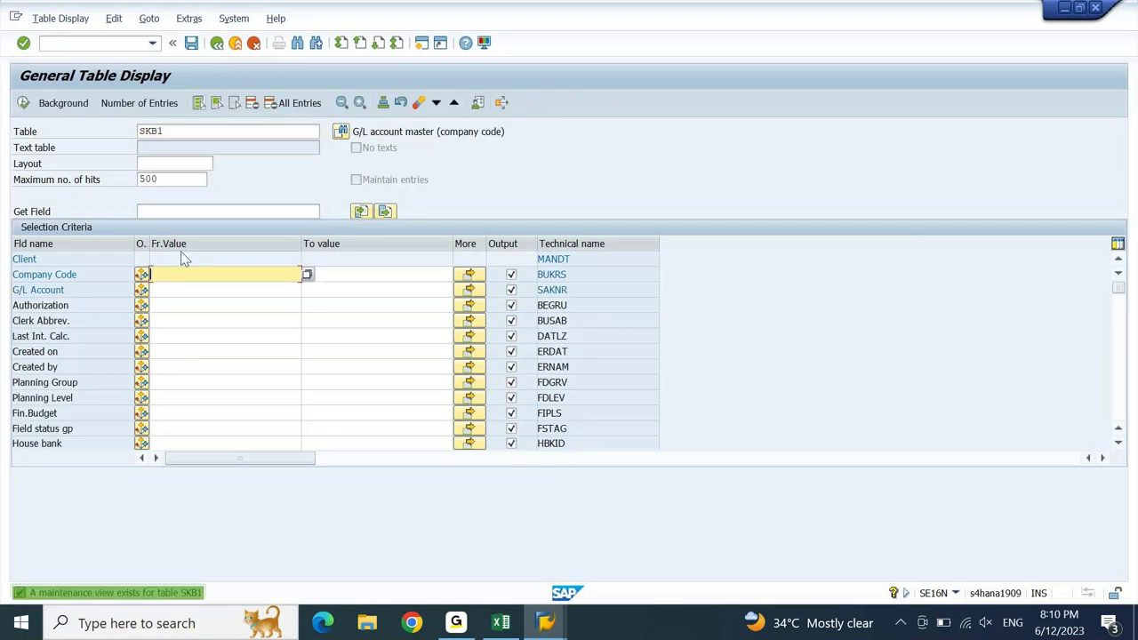
{"action": "left_click", "coordinate": [193, 289]}
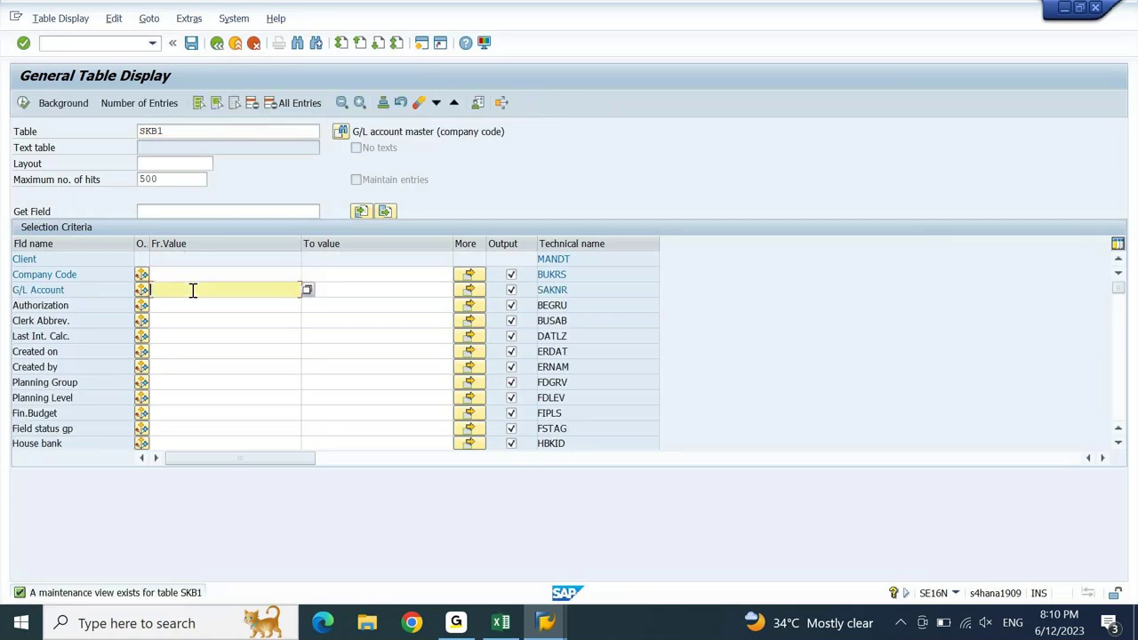
{"action": "key", "text": "ctrl+v"}
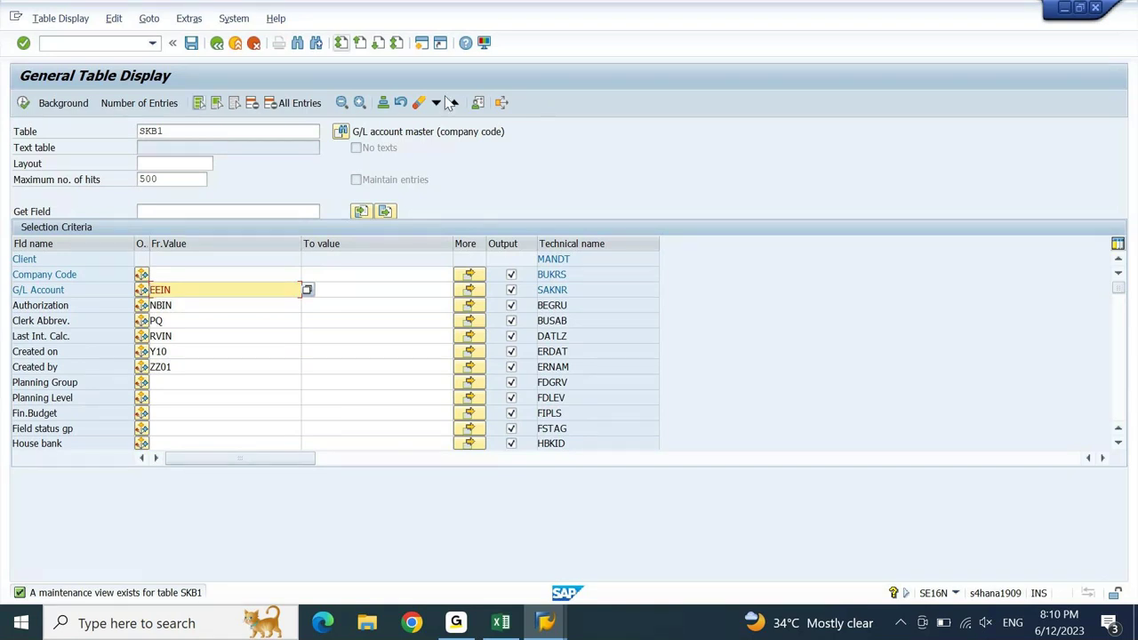
{"action": "left_click", "coordinate": [397, 105]}
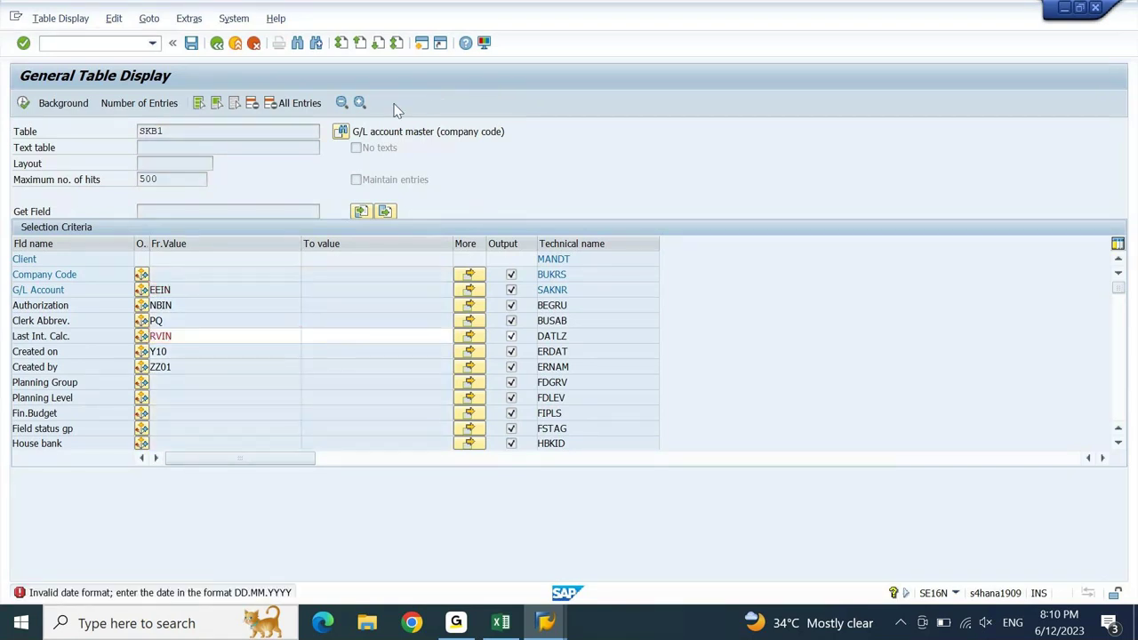
{"action": "key", "text": "F3"}
- Reopen SE16N, filter SKB1 on G/L account 10100020 and list its DEIN and TOKW entries
{"action": "type", "text": "se16n"}
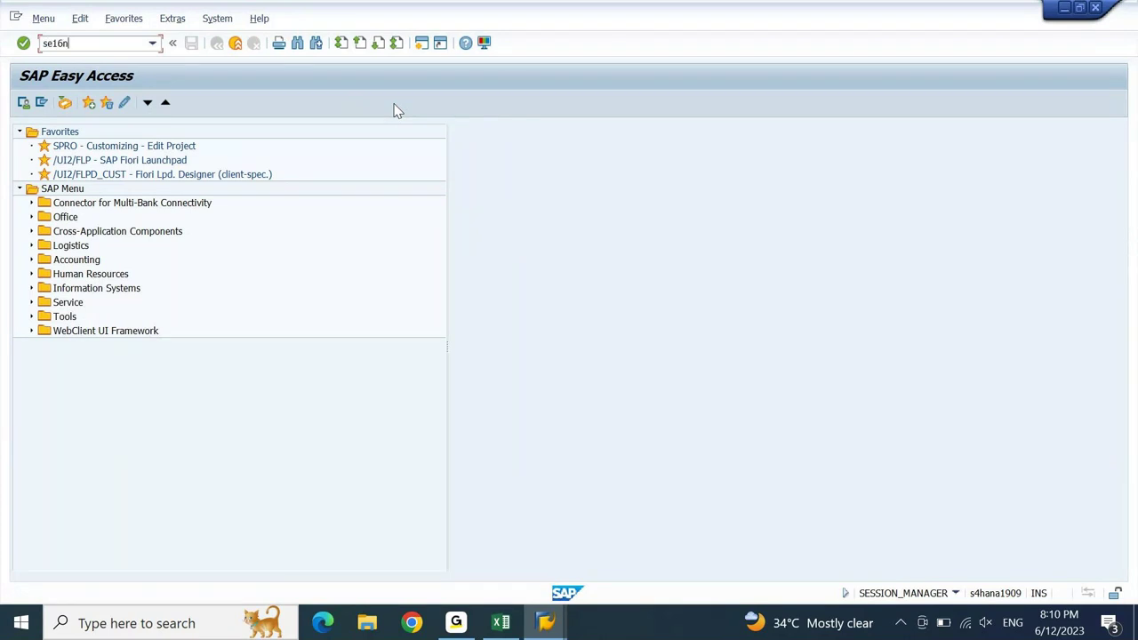
{"action": "key", "text": "Return"}
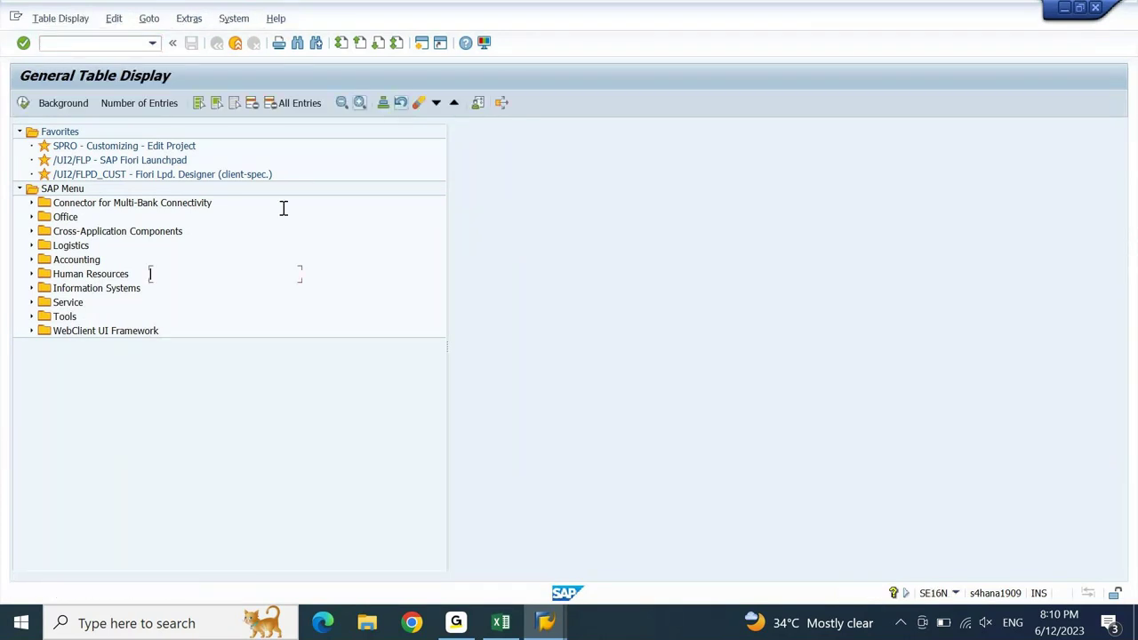
{"action": "left_click", "coordinate": [559, 627]}
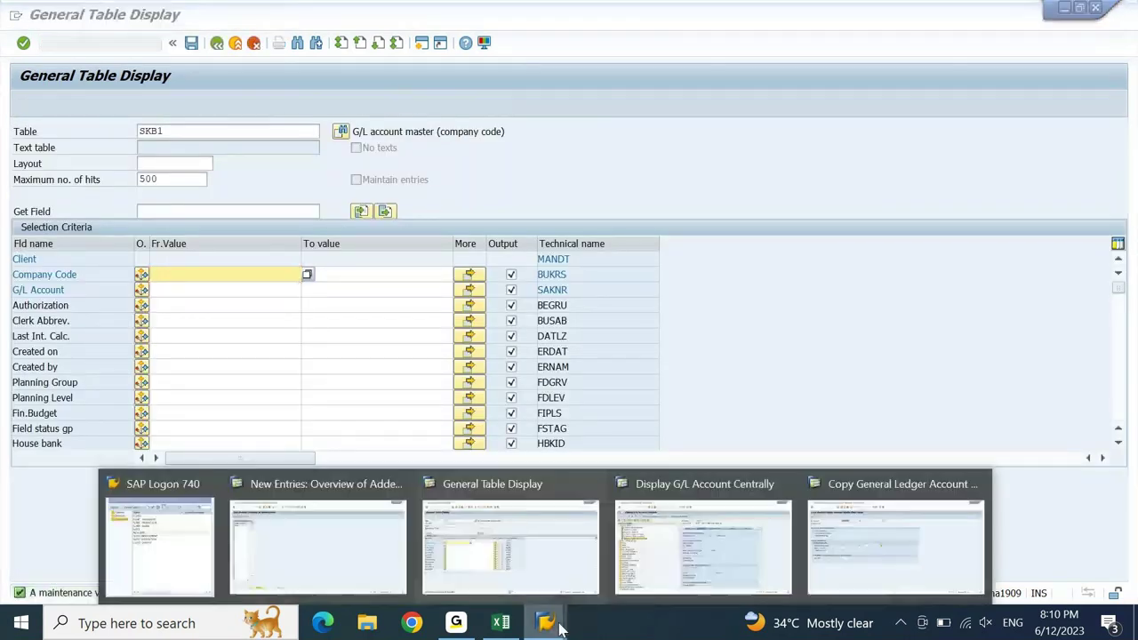
{"action": "left_click", "coordinate": [889, 523]}
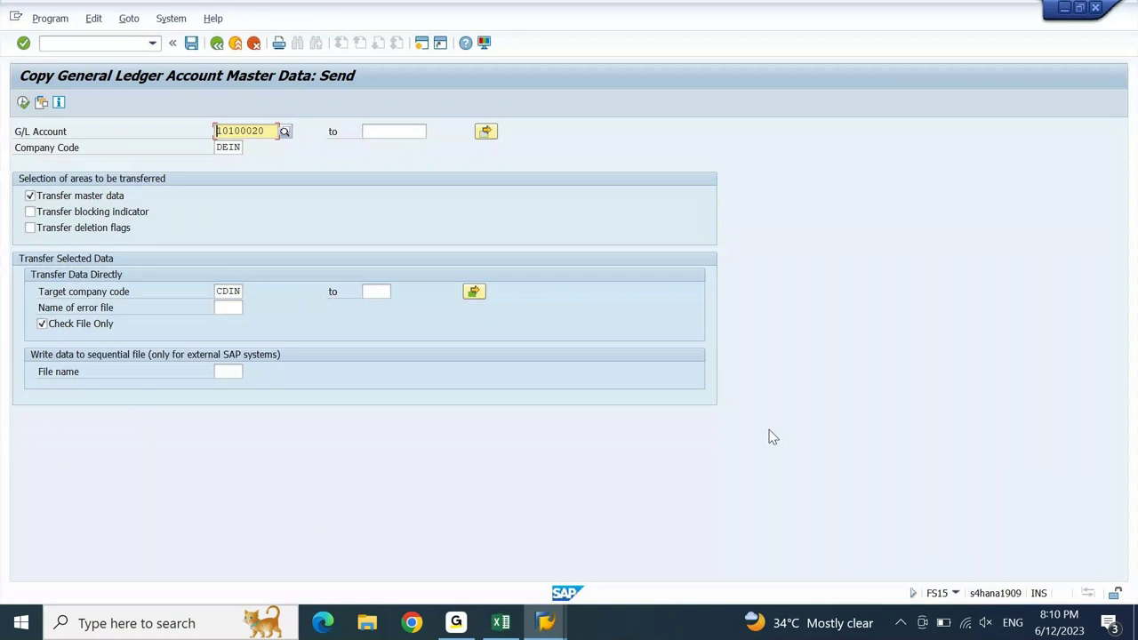
{"action": "key", "text": "alt+Tab"}
{"action": "key", "text": "Down"}
{"action": "key", "text": "ctrl+v"}
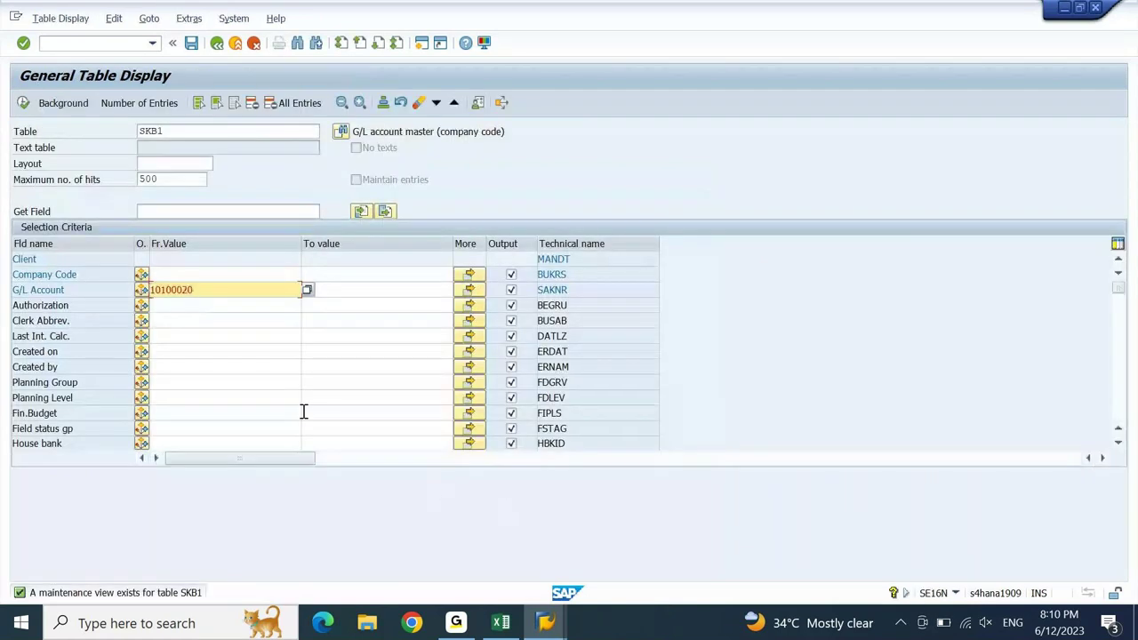
{"action": "left_click", "coordinate": [23, 103]}
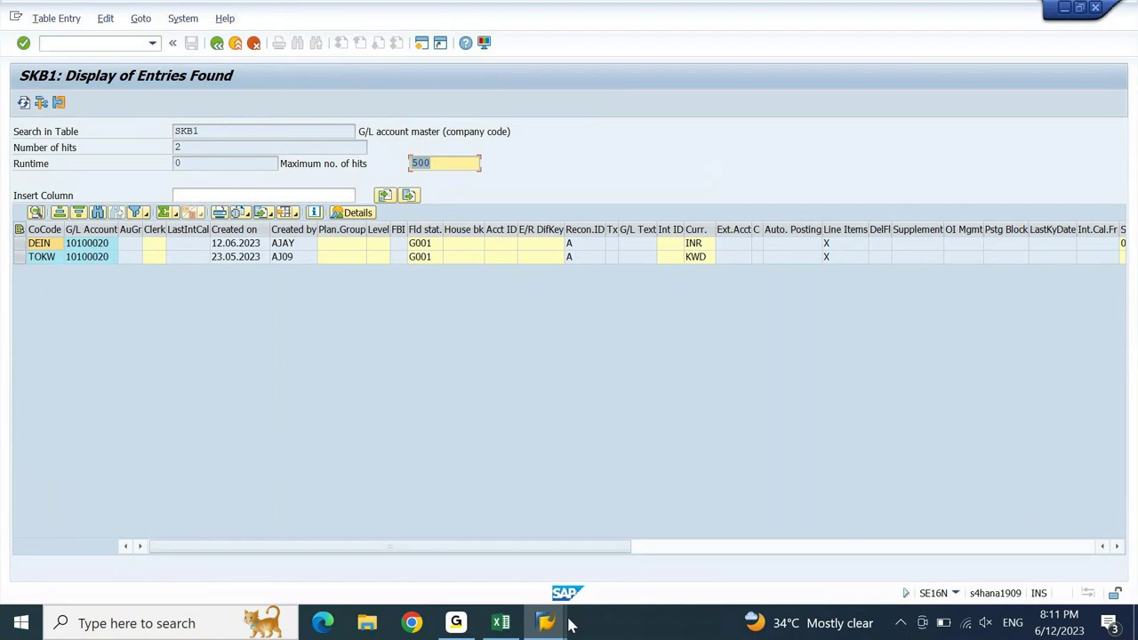
{"action": "mouse_move", "coordinate": [562, 623]}
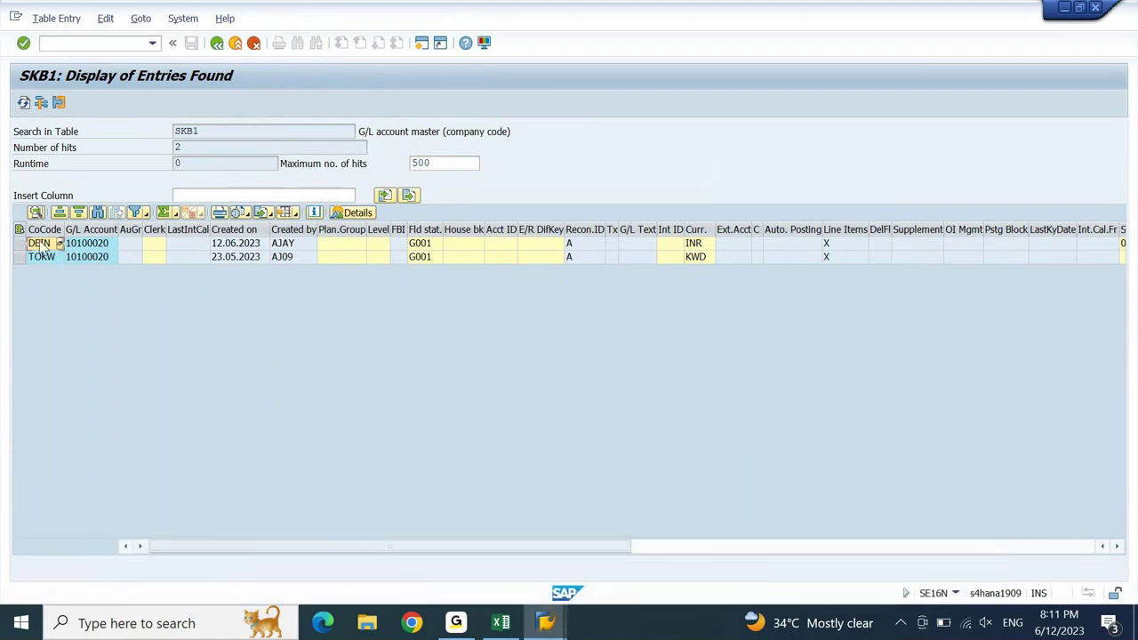
{"action": "left_click", "coordinate": [38, 245]}
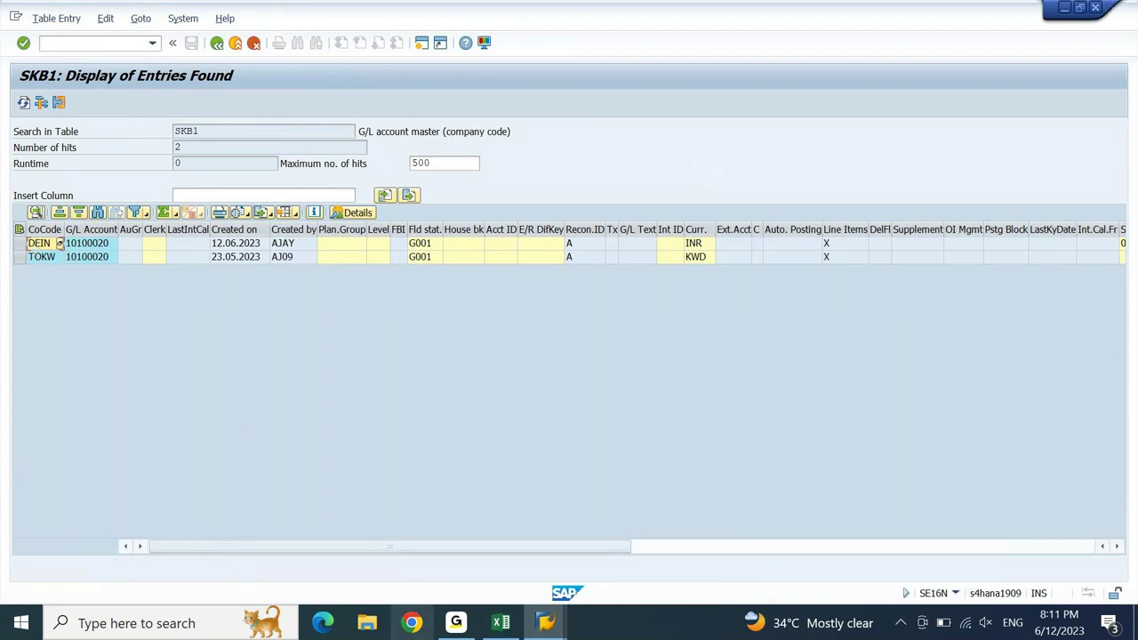
- Turn off check-file-only mode, name the error file 'test', and run the real FS15 copy of 10100020
{"action": "mouse_move", "coordinate": [561, 625]}
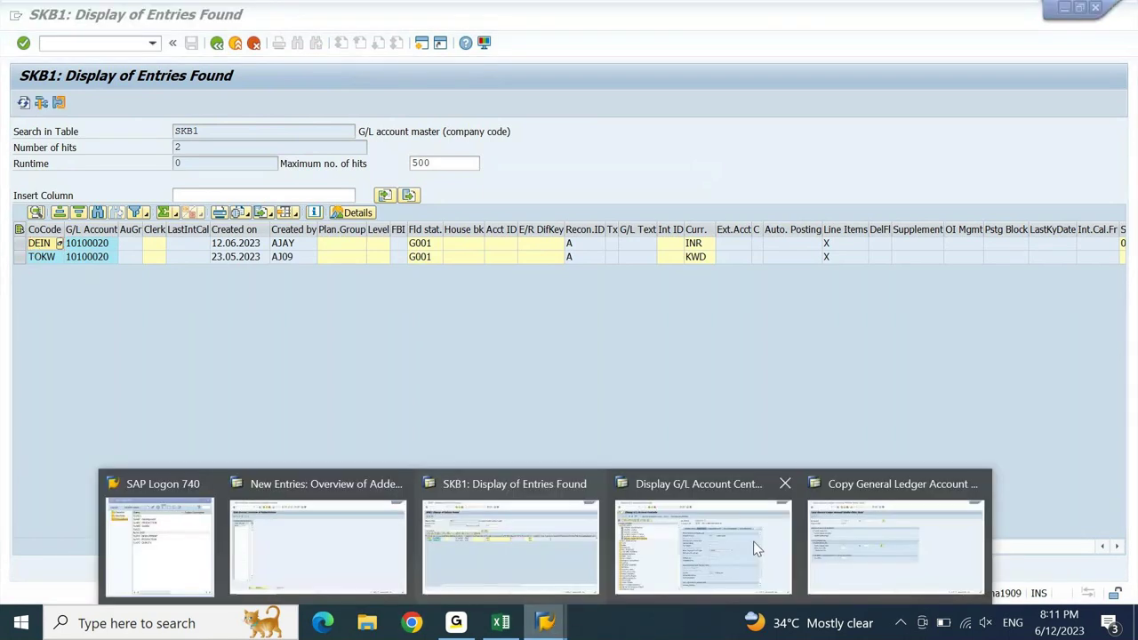
{"action": "left_click", "coordinate": [918, 538]}
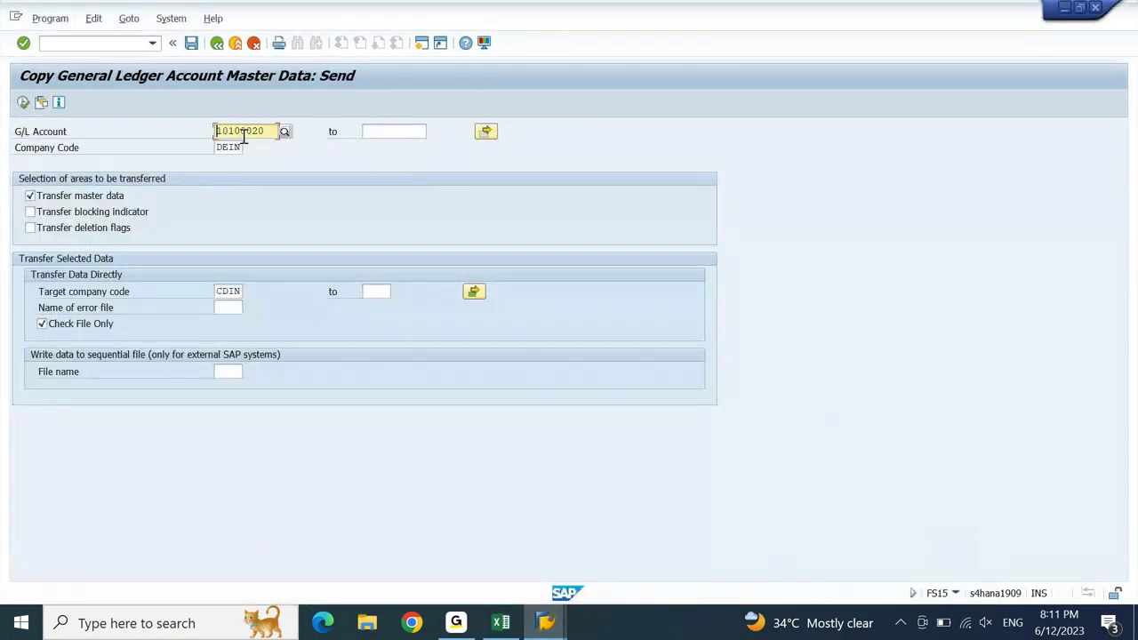
{"action": "left_click", "coordinate": [52, 327]}
{"action": "left_click", "coordinate": [24, 102]}
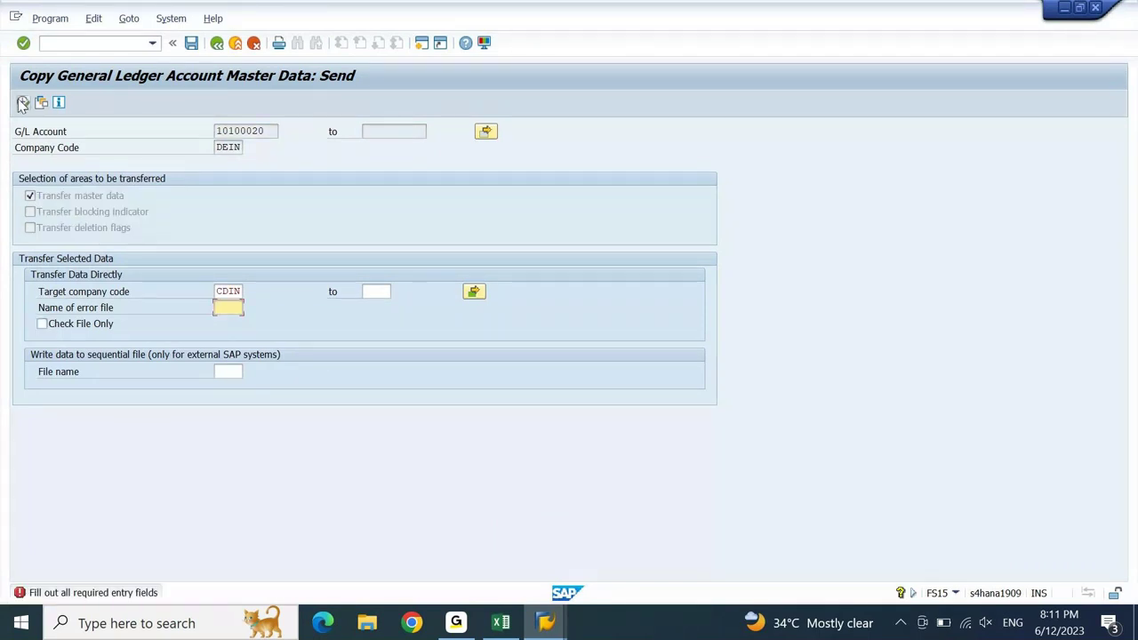
{"action": "type", "text": "test"}
{"action": "left_click", "coordinate": [23, 102]}
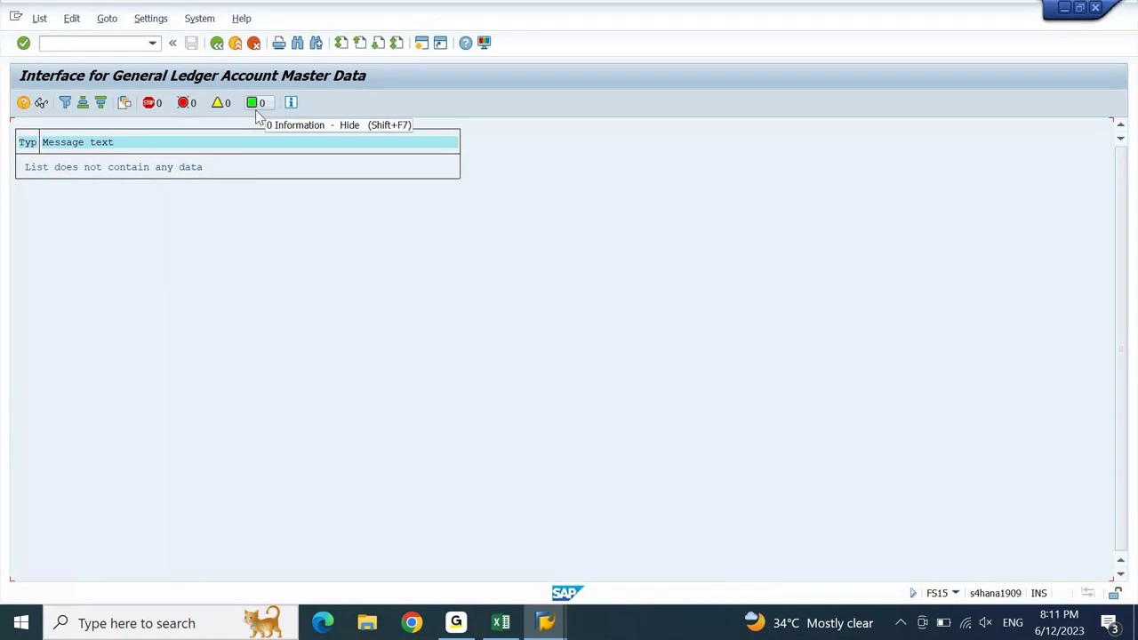
{"action": "left_click", "coordinate": [217, 45]}
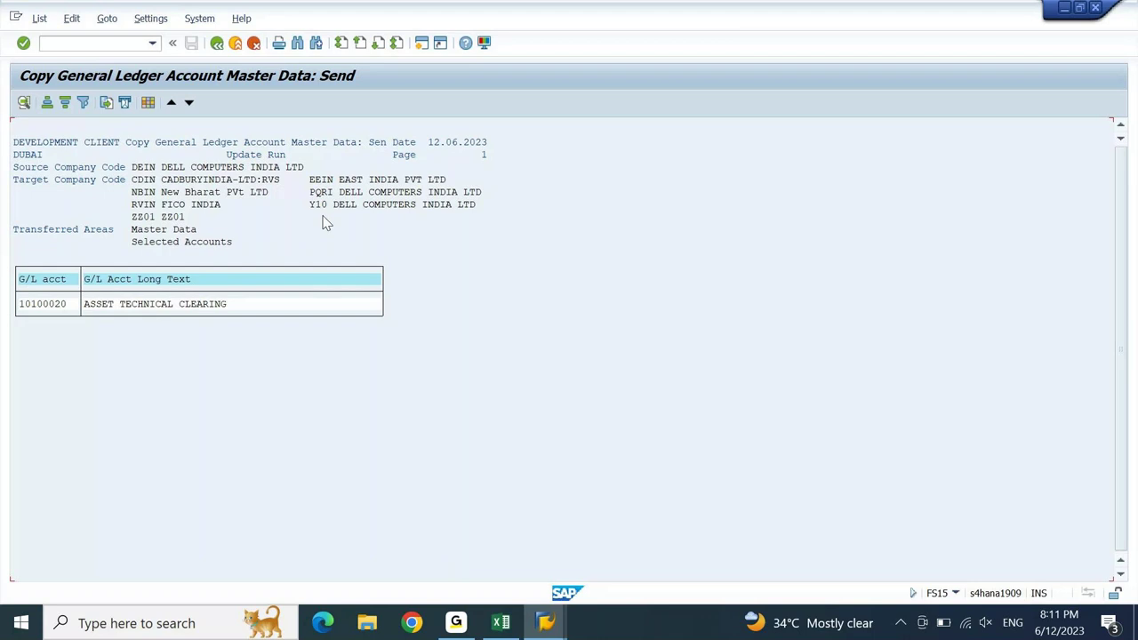
{"action": "left_click", "coordinate": [216, 43]}
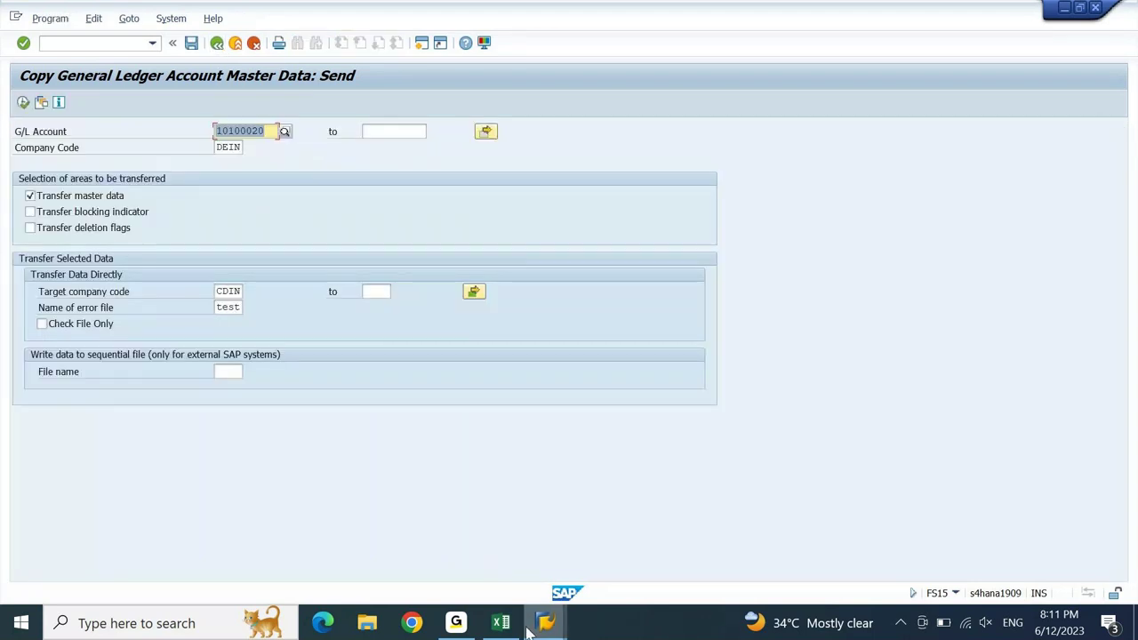
{"action": "mouse_move", "coordinate": [546, 622]}
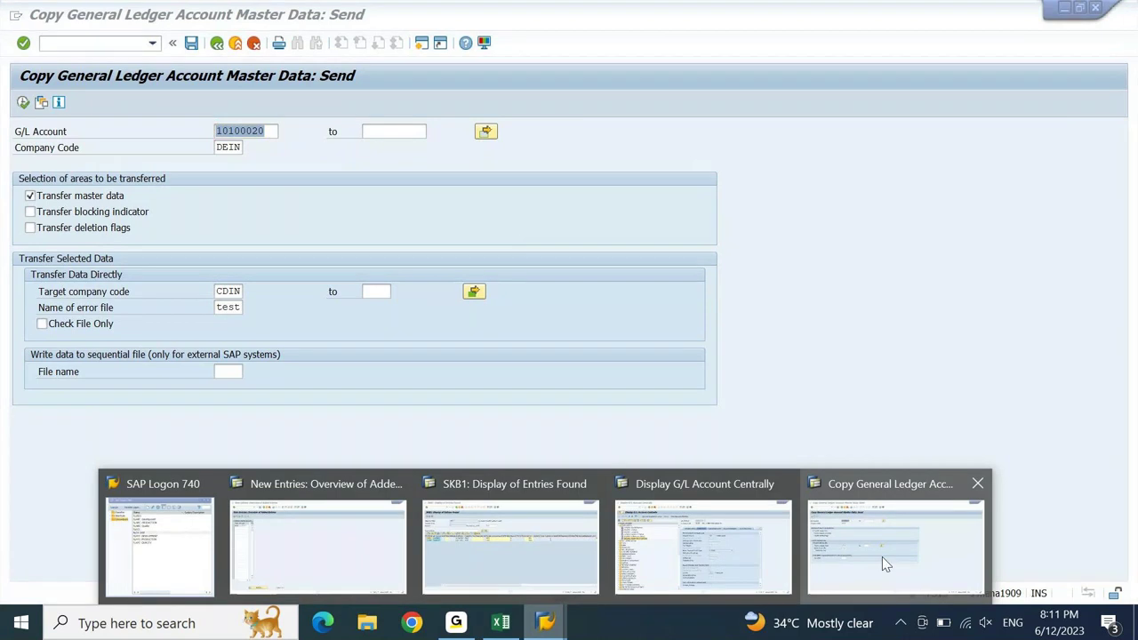
- Refresh the SKB1 list and select all nine company-code rows for account 10100020
{"action": "left_click", "coordinate": [529, 516]}
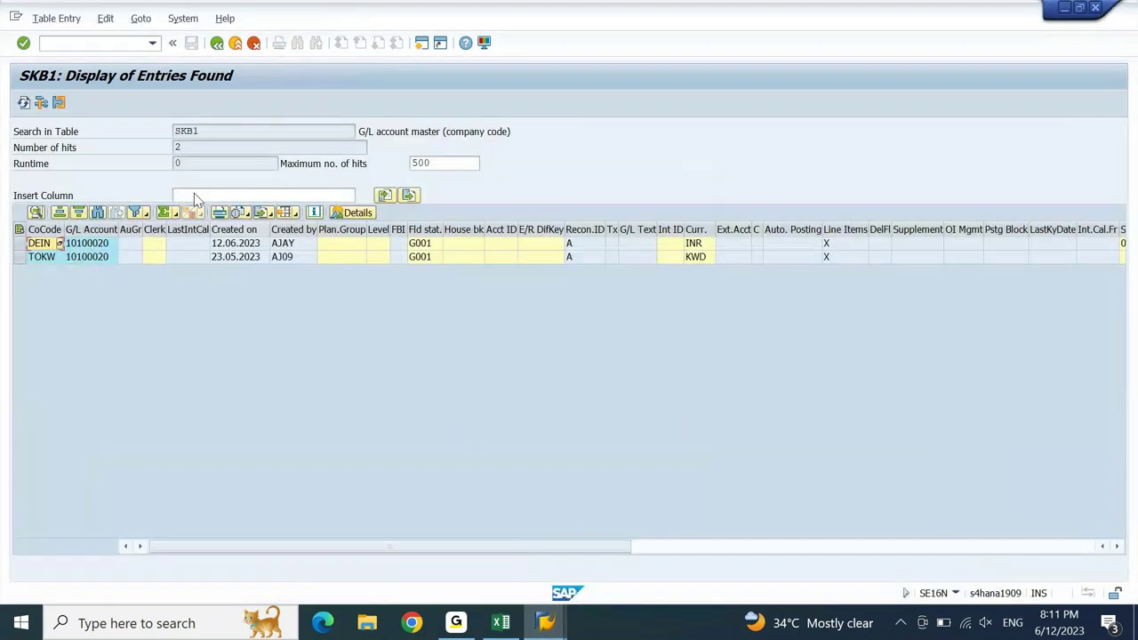
{"action": "left_click", "coordinate": [24, 104]}
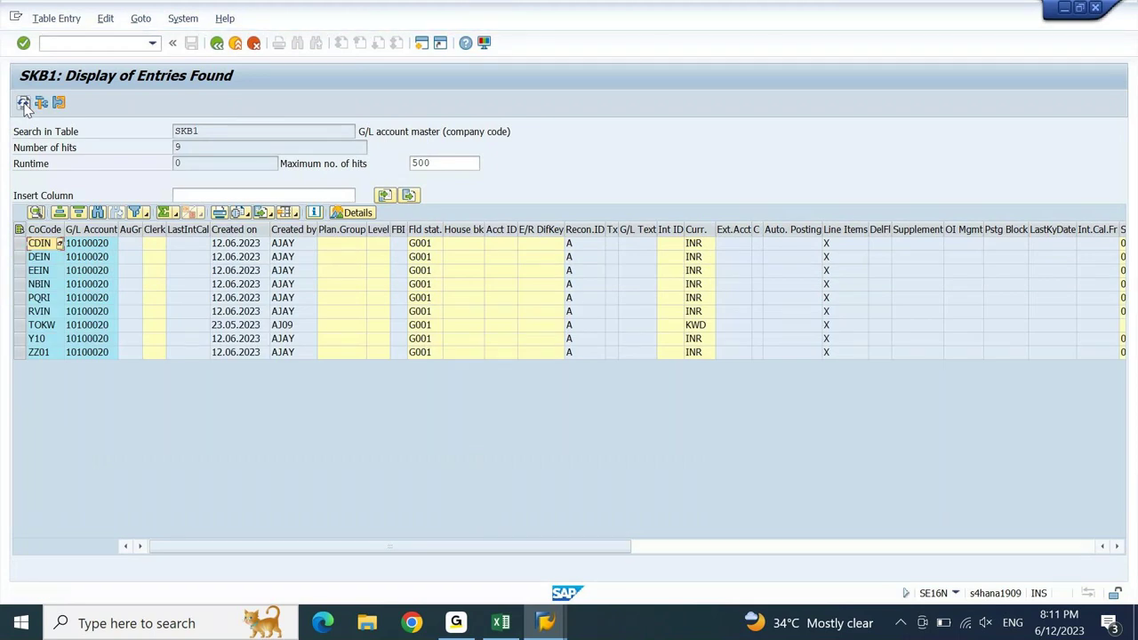
{"action": "left_click", "coordinate": [19, 244]}
{"action": "left_click", "coordinate": [21, 351], "text": "shift"}
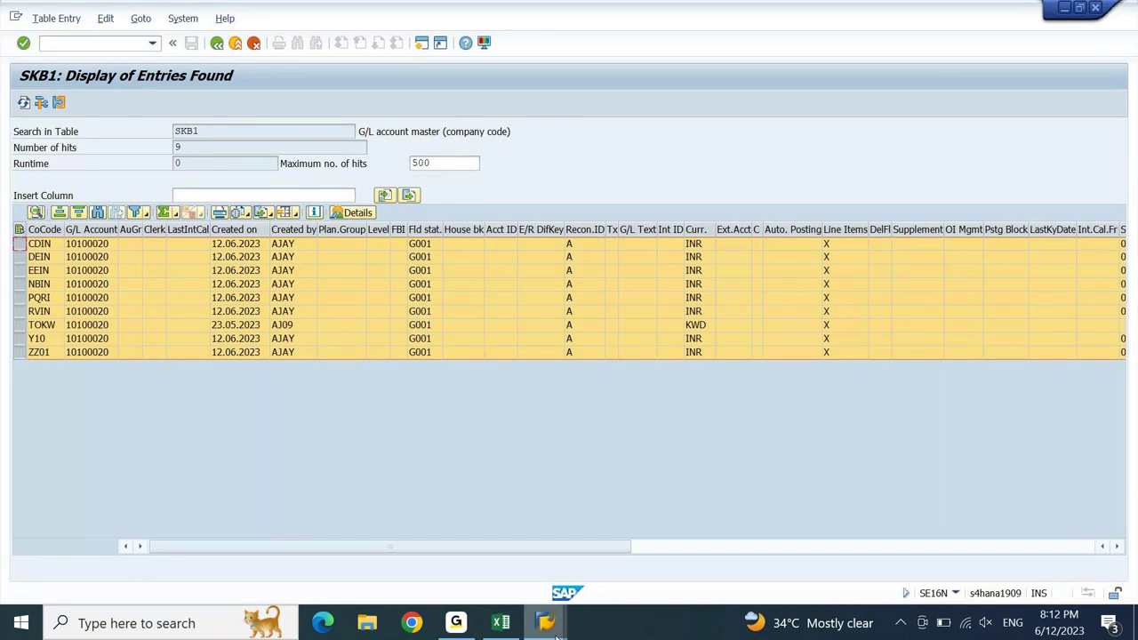
{"action": "mouse_move", "coordinate": [553, 627]}
{"action": "left_click", "coordinate": [386, 536]}
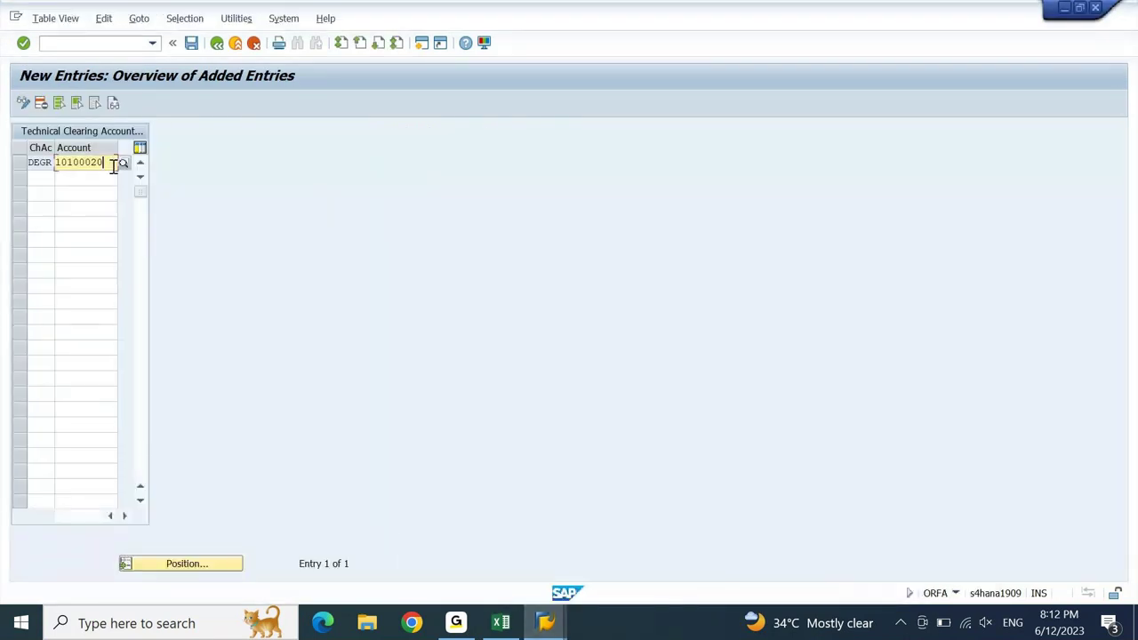
- Save DEGR → 10100020 as the technical clearing account under a customizing request, then go back twice
{"action": "key", "text": "Return"}
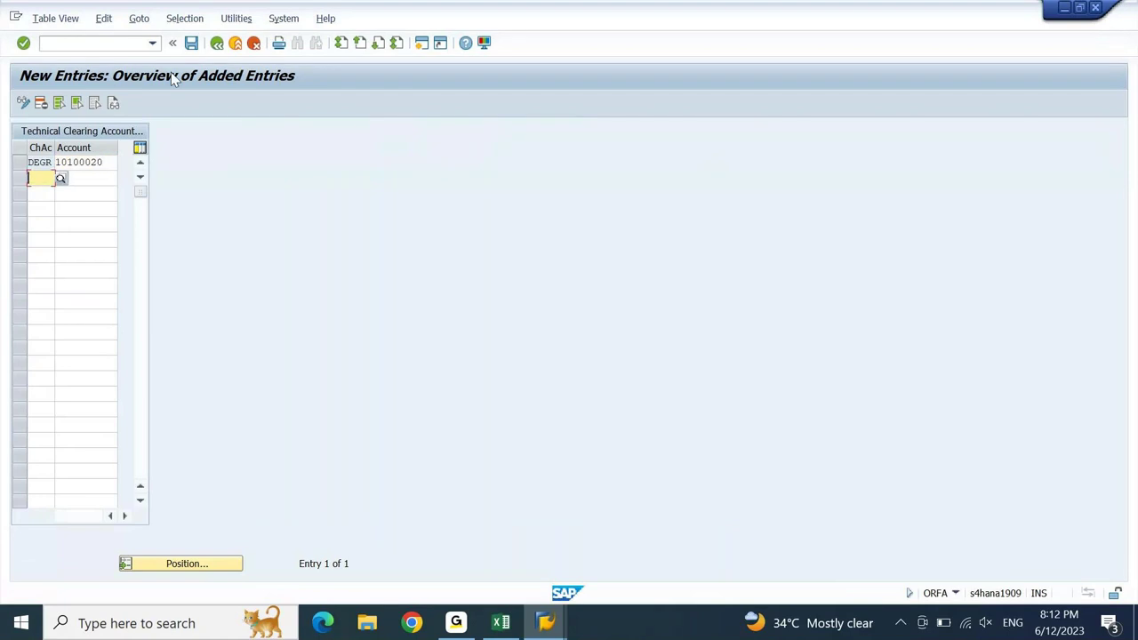
{"action": "left_click", "coordinate": [191, 42]}
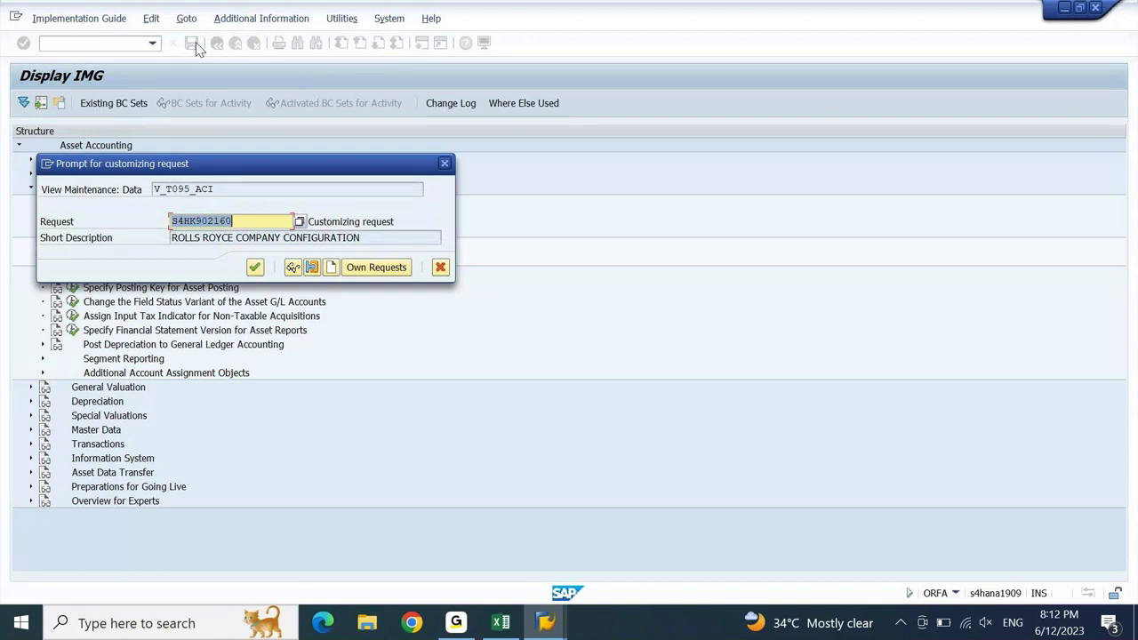
{"action": "key", "text": "Return"}
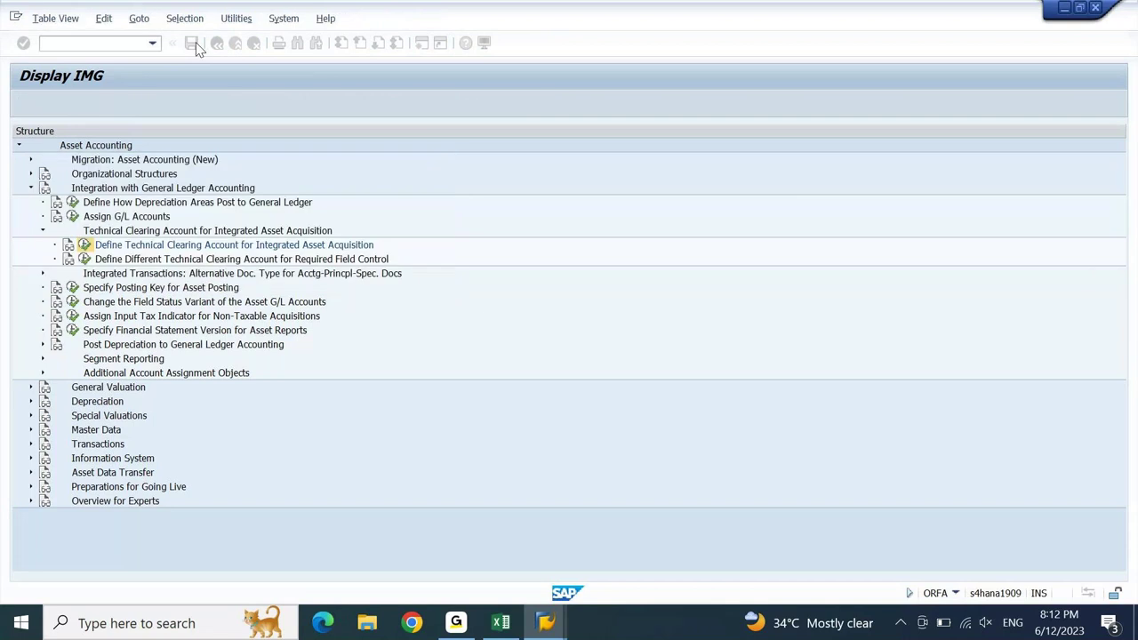
{"action": "key", "text": "F3"}
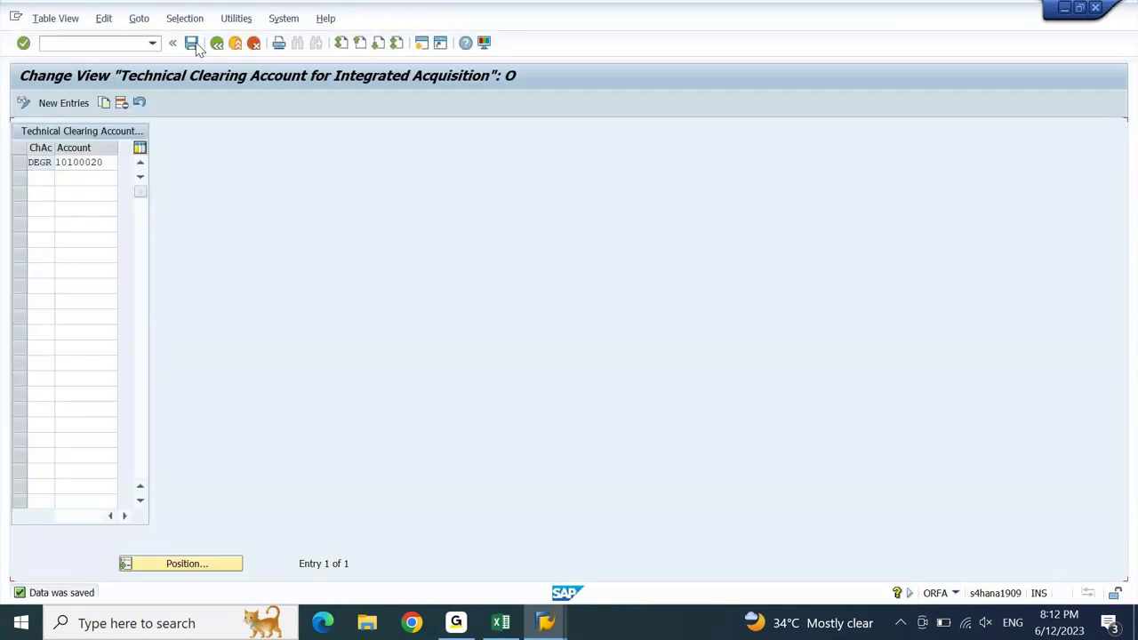
{"action": "key", "text": "F3"}
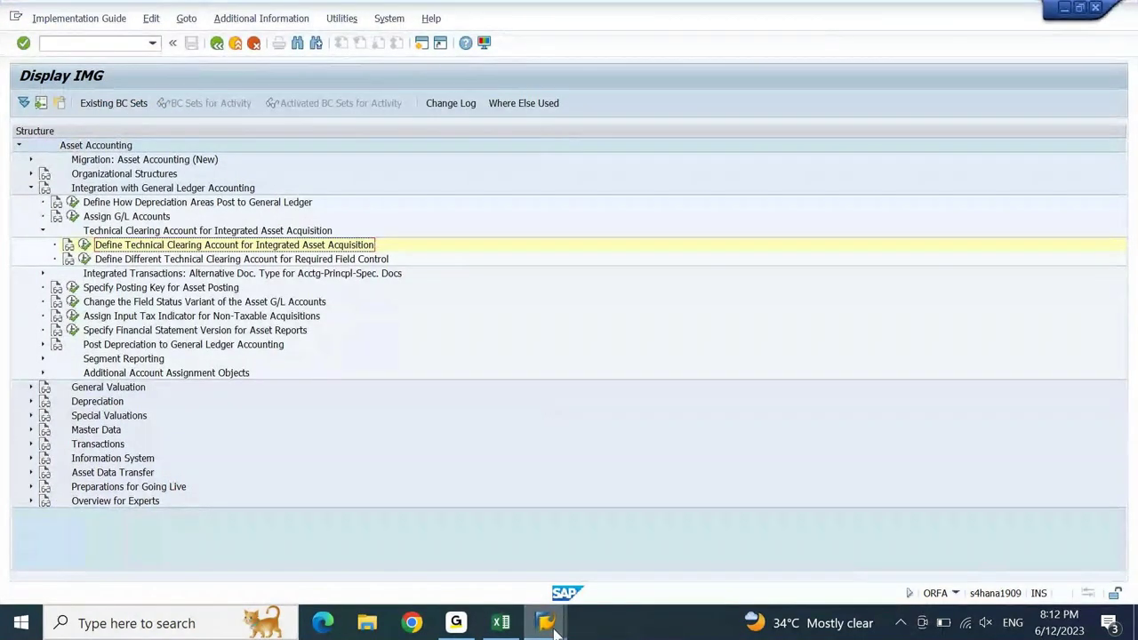
{"action": "mouse_move", "coordinate": [545, 622]}
{"action": "mouse_move", "coordinate": [921, 585]}
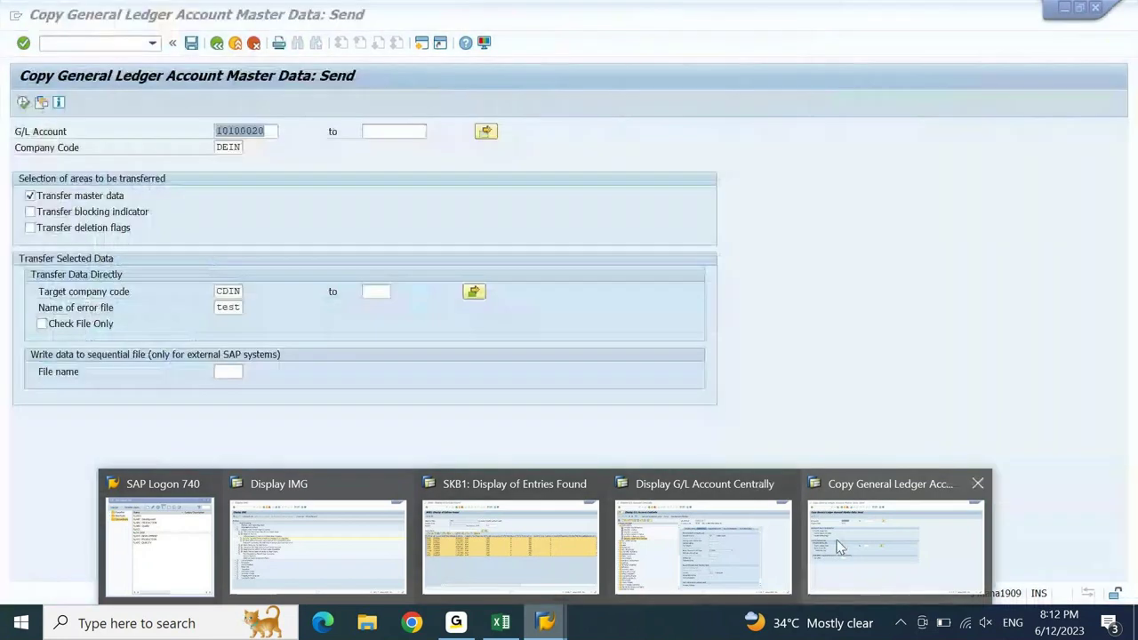
- Leave the FS15 account copy transaction with /n
{"action": "mouse_move", "coordinate": [629, 550]}
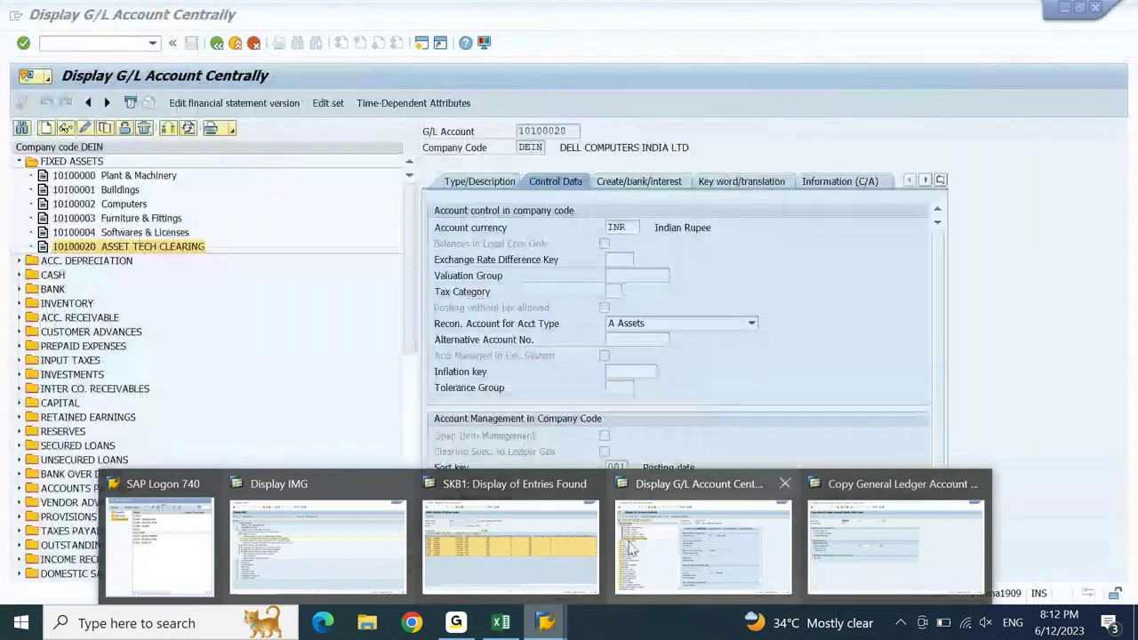
{"action": "mouse_move", "coordinate": [570, 544]}
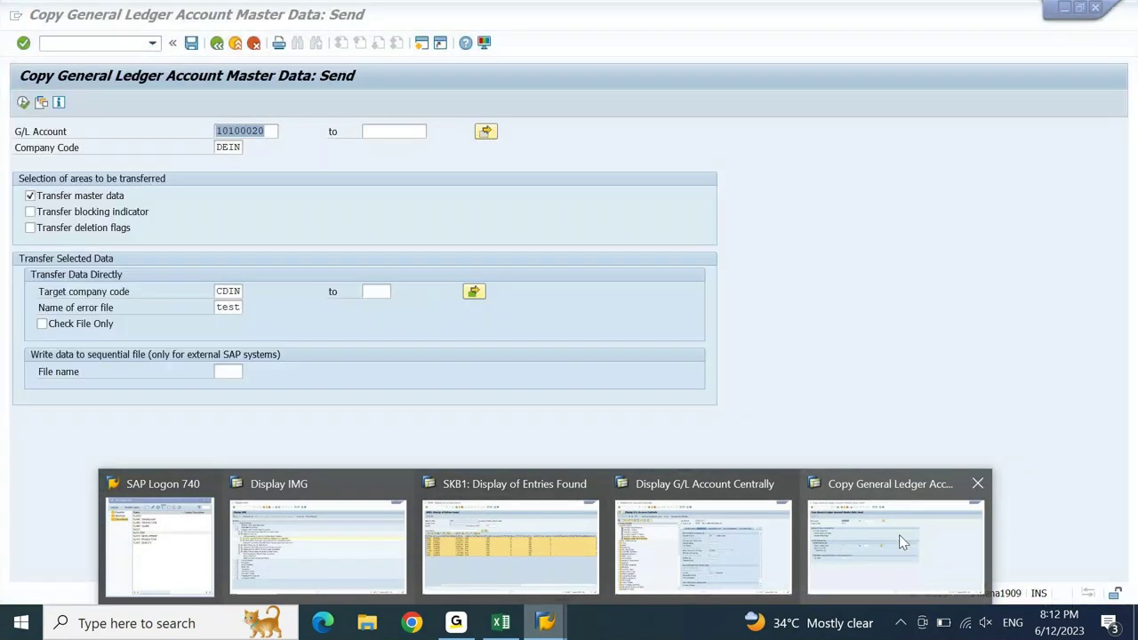
{"action": "left_click", "coordinate": [899, 538]}
{"action": "left_click", "coordinate": [99, 47]}
{"action": "type", "text": "/"}
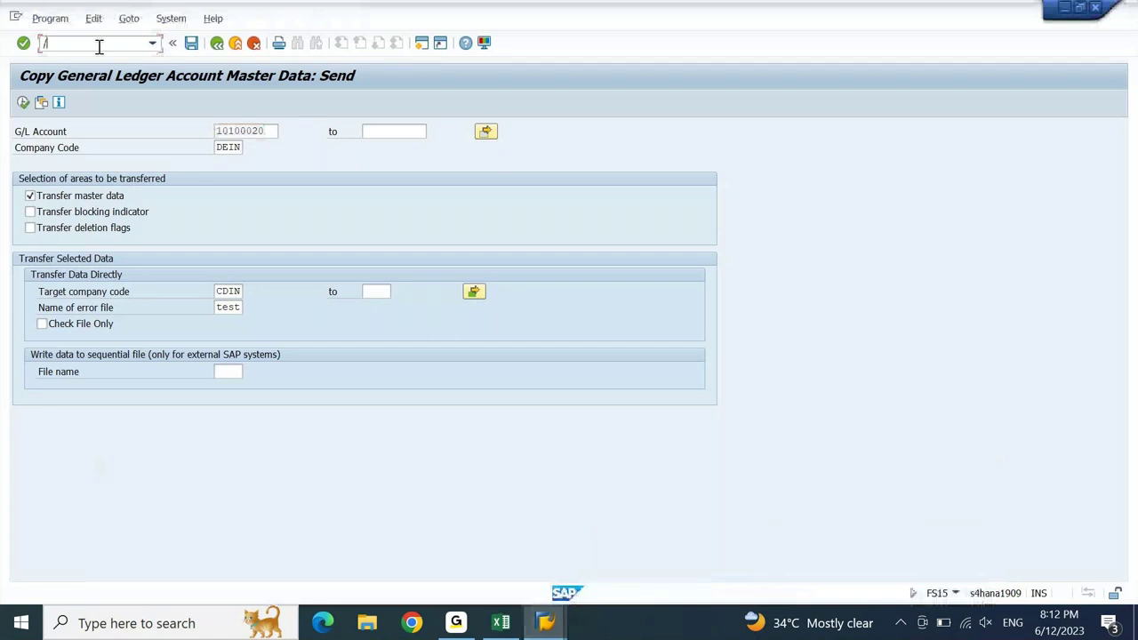
{"action": "type", "text": "n"}
{"action": "key", "text": "Return"}
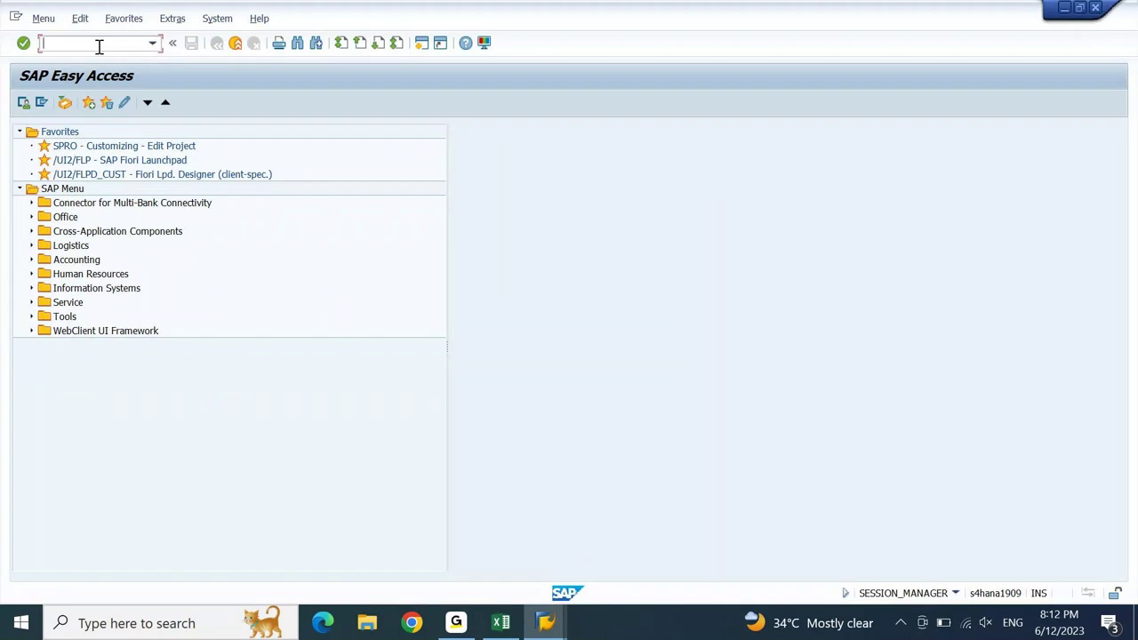
- Check company code settings in FAA_CMP, selecting DA10 in the tree, then return to Easy Access
{"action": "type", "text": "FAA_CMP"}
{"action": "key", "text": "Return"}
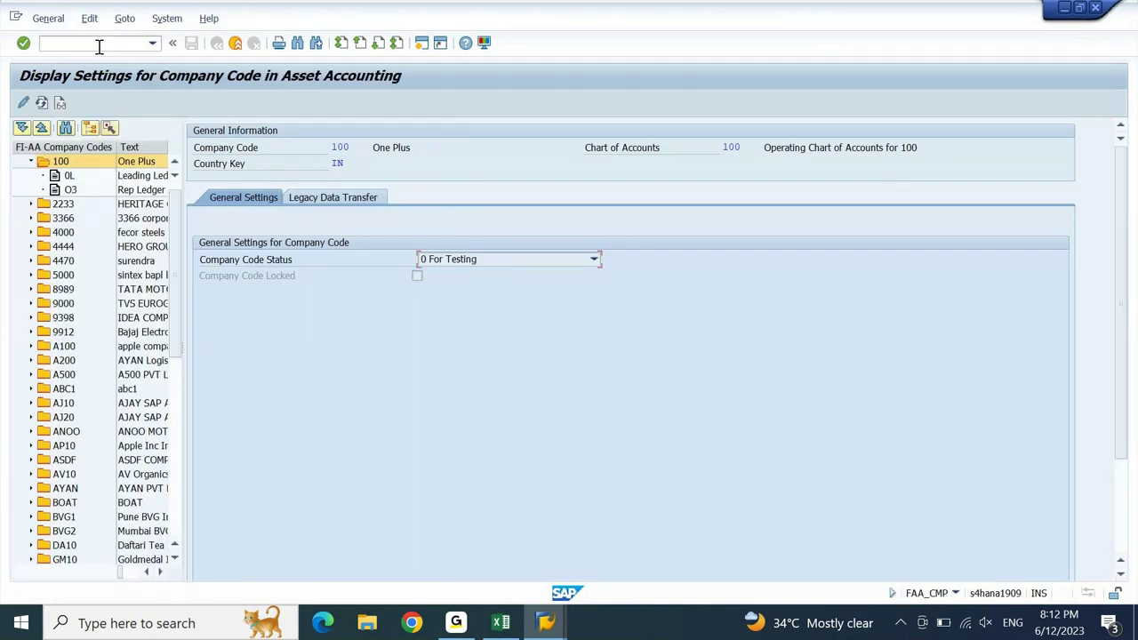
{"action": "left_click", "coordinate": [177, 418]}
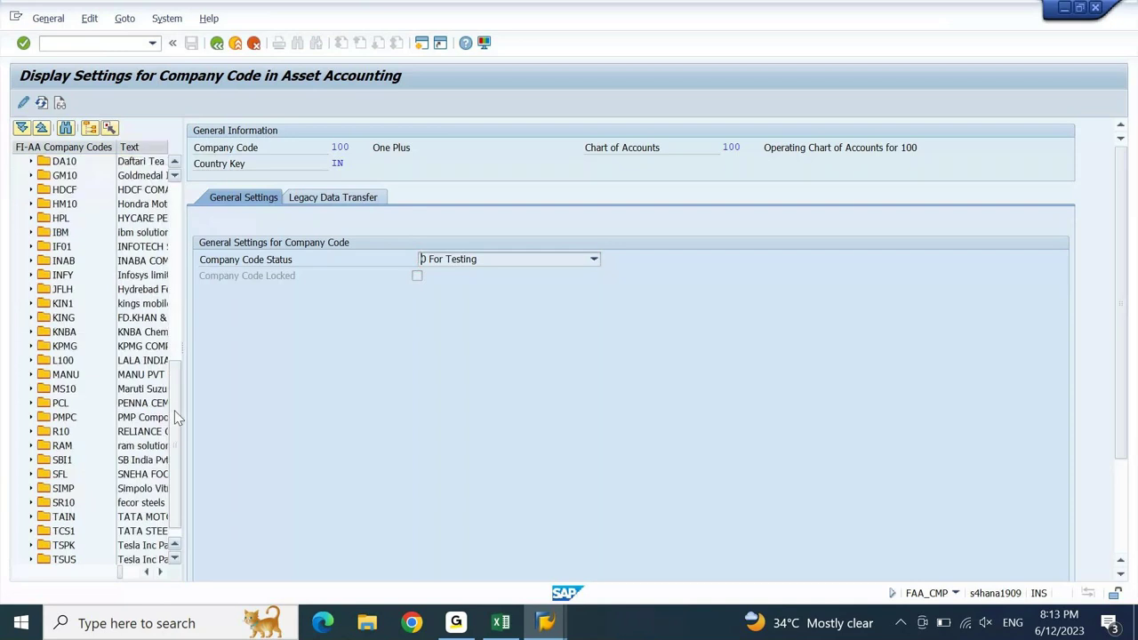
{"action": "left_click_drag", "start_coordinate": [177, 418], "coordinate": [186, 355]}
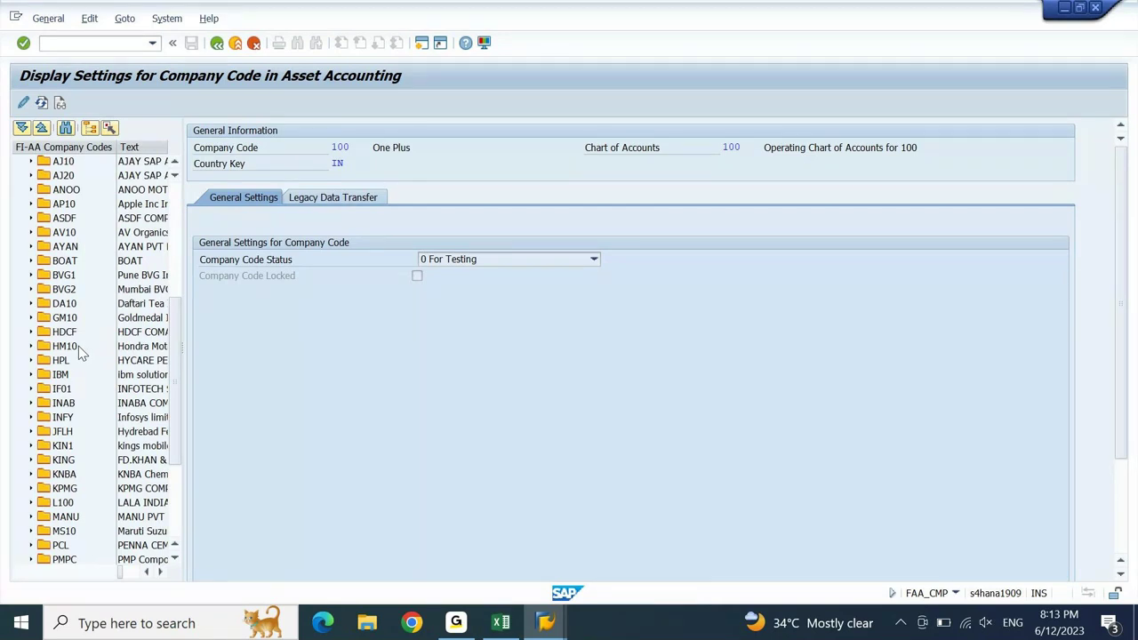
{"action": "left_click", "coordinate": [64, 305]}
{"action": "key", "text": "F3"}
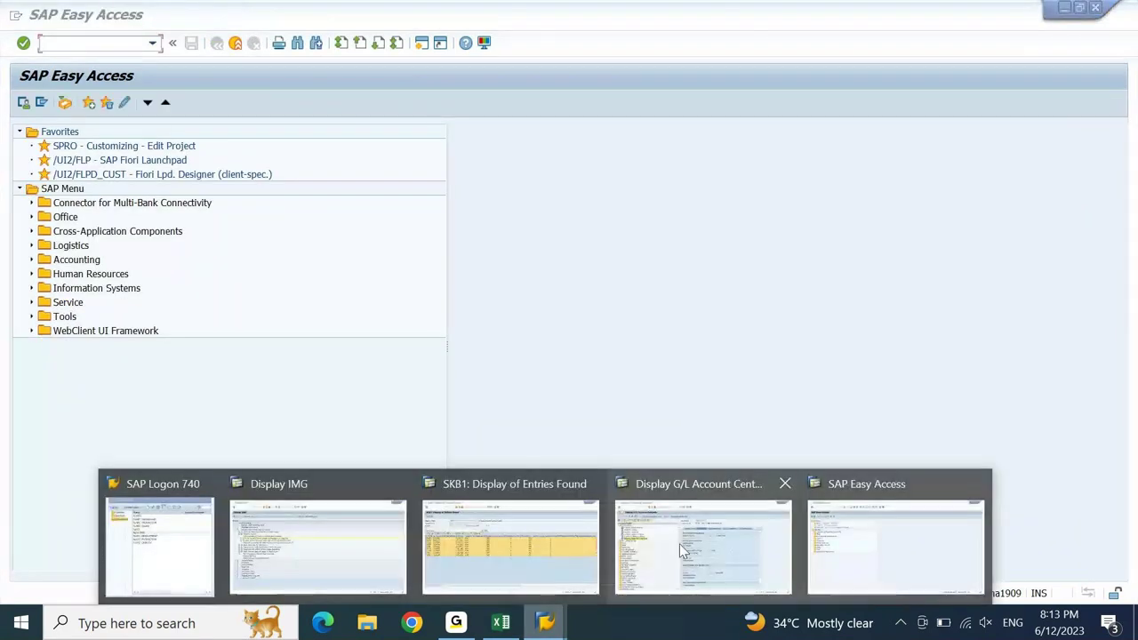
{"action": "left_click", "coordinate": [353, 573]}
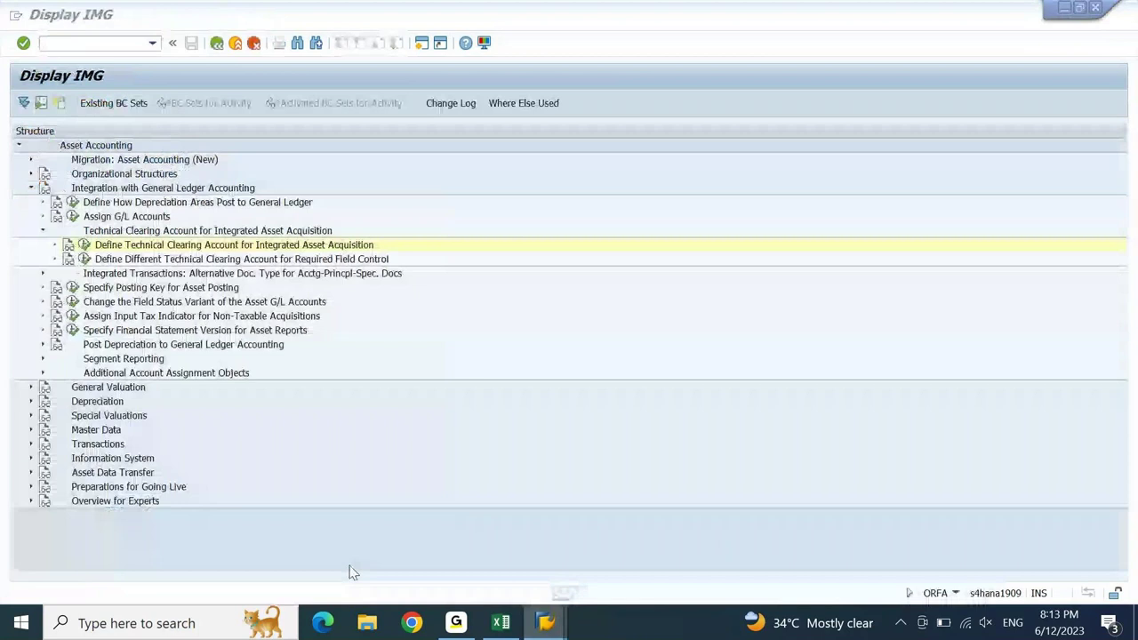
- Collapse the Technical Clearing Account and Integration with General Ledger Accounting branches in the IMG
{"action": "left_click", "coordinate": [214, 233]}
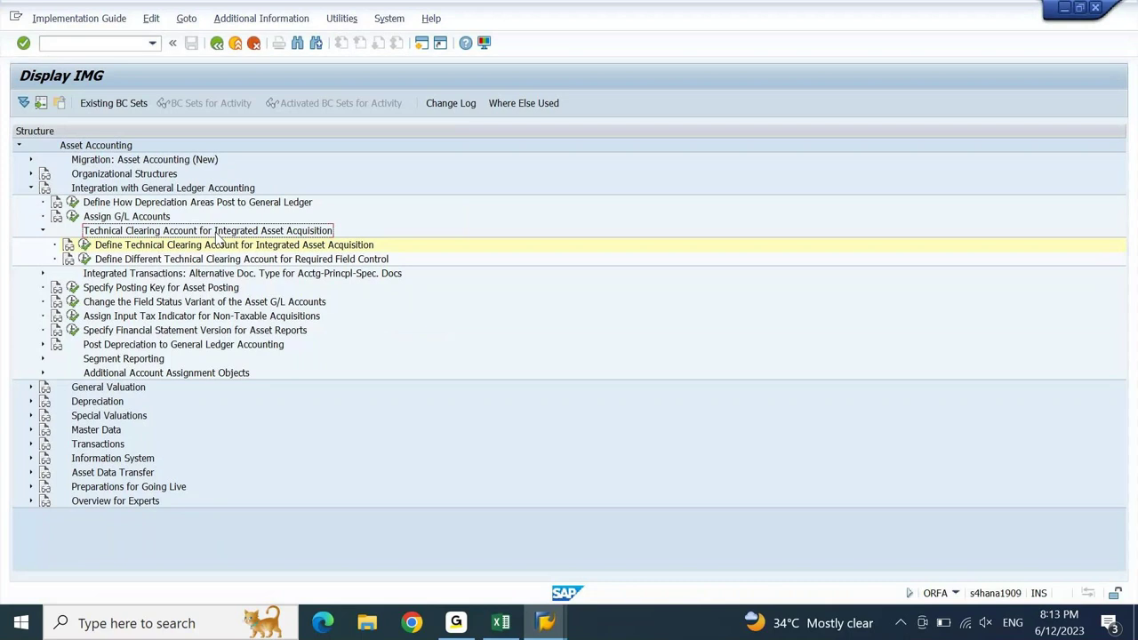
{"action": "double_click", "coordinate": [217, 233]}
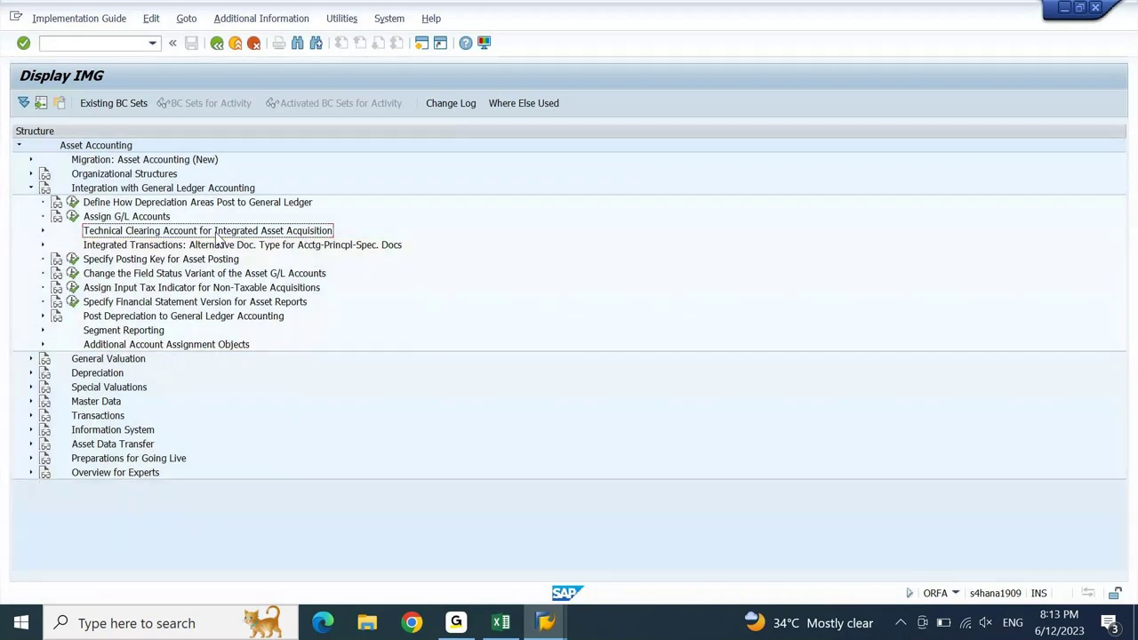
{"action": "key", "text": "Up"}
{"action": "key", "text": "Up"}
{"action": "key", "text": "Up"}
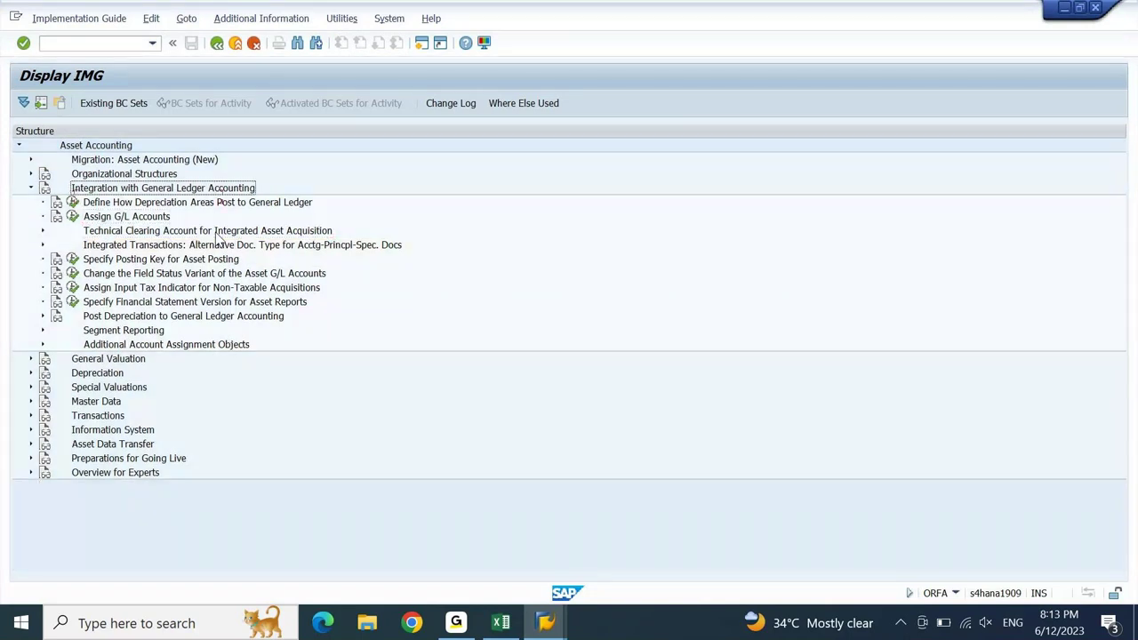
{"action": "key", "text": "Left"}
{"action": "key", "text": "Down"}
{"action": "key", "text": "Down"}
{"action": "key", "text": "Down"}
{"action": "key", "text": "Down"}
{"action": "key", "text": "Down"}
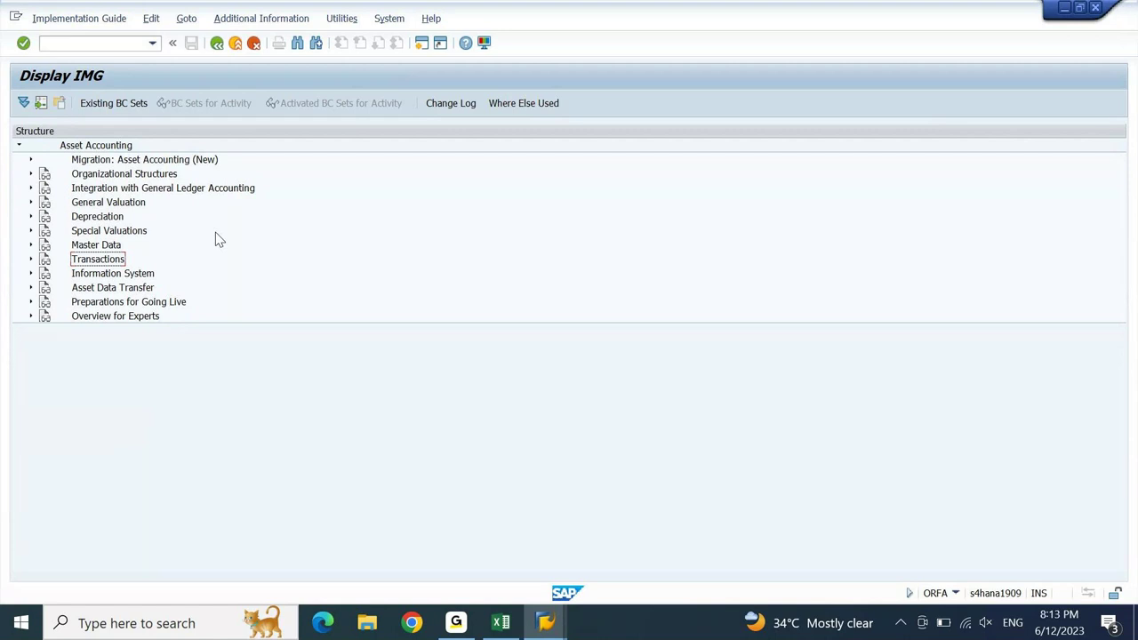
- Open the Generate Period Control Rules screen with OA84 from the Easy Access window
{"action": "left_click", "coordinate": [545, 627]}
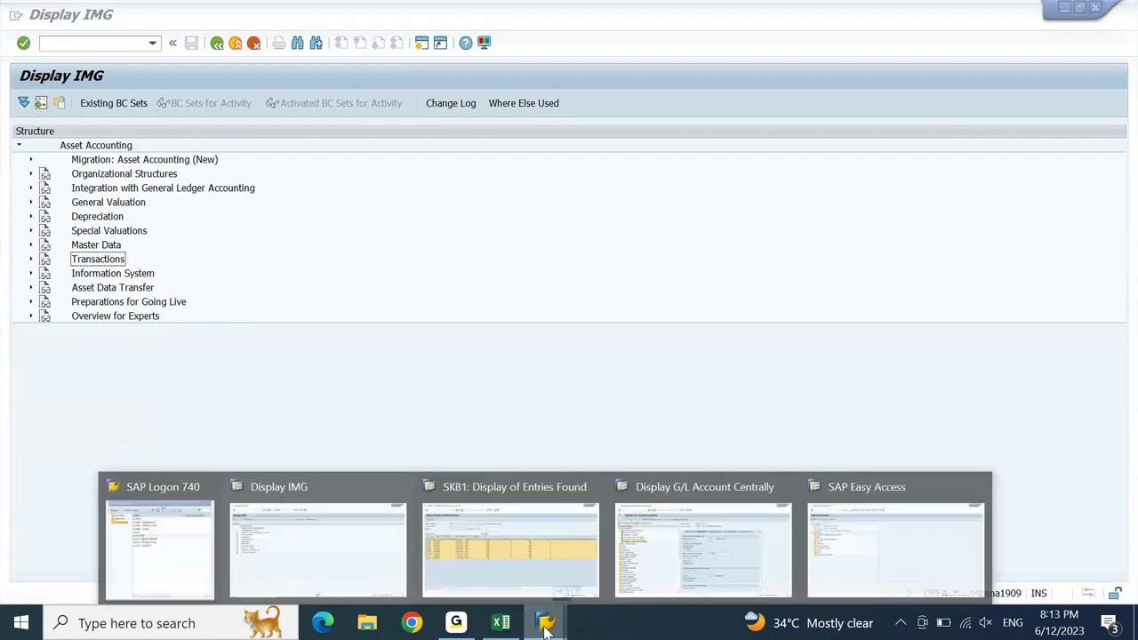
{"action": "left_click", "coordinate": [843, 573]}
{"action": "type", "text": "OA84"}
{"action": "key", "text": "Return"}
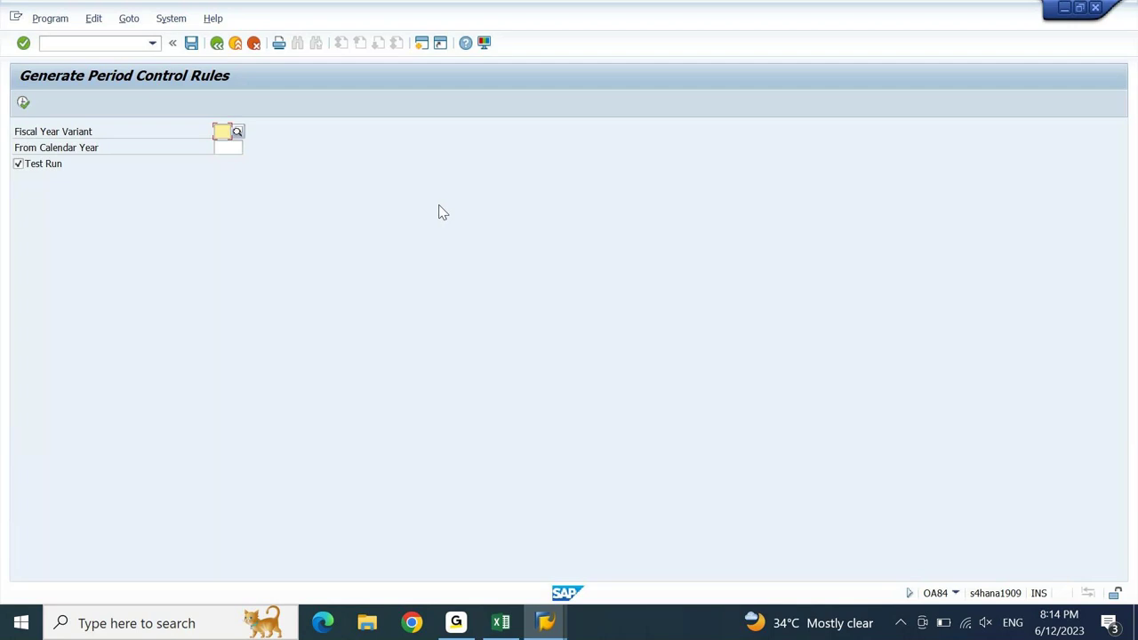
- Test-generate period control rules for fiscal year variant K4 from calendar year 2023
{"action": "type", "text": "K4"}
{"action": "key", "text": "Tab"}
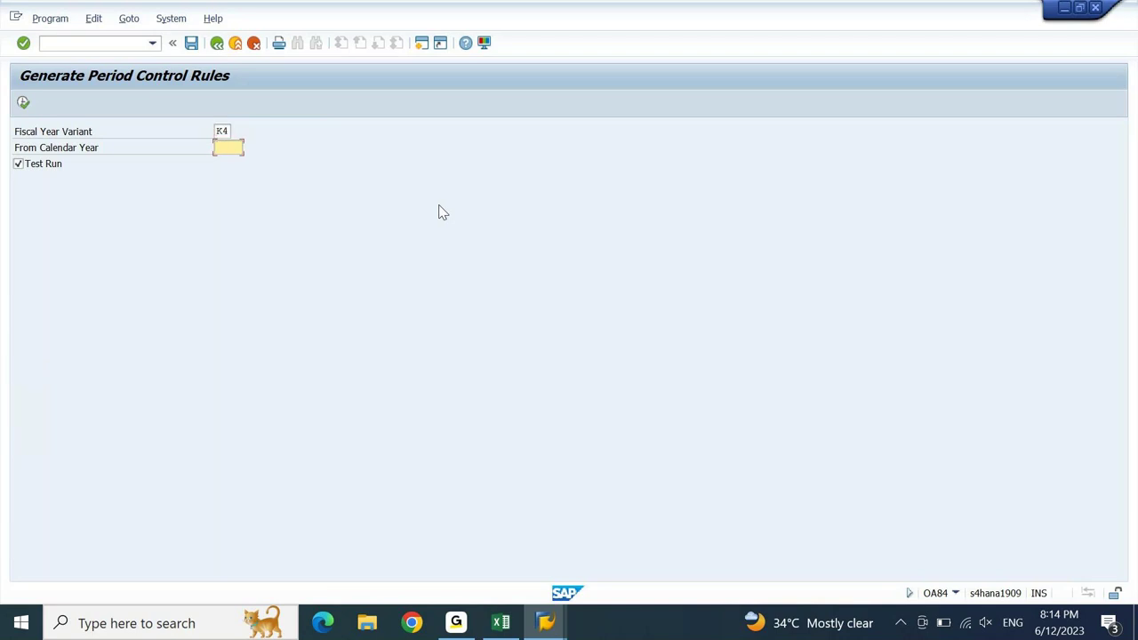
{"action": "type", "text": "2024"}
{"action": "key", "text": "BackSpace"}
{"action": "type", "text": "3"}
{"action": "key", "text": "Return"}
{"action": "left_click", "coordinate": [23, 102]}
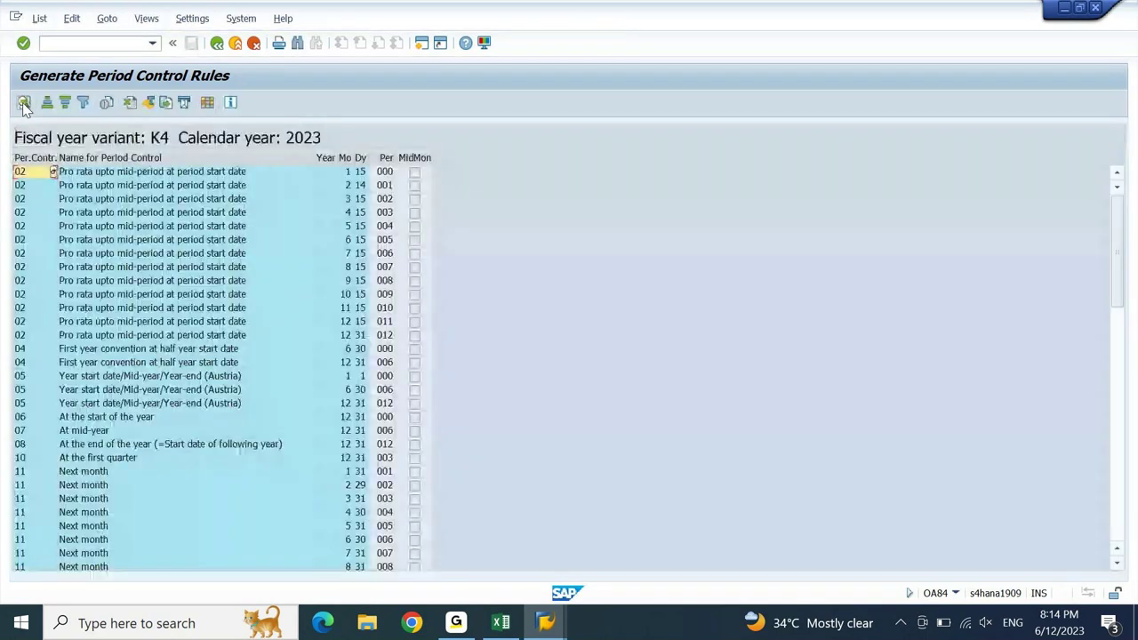
- Review the generated rules, from the period 007 pro-rata rule to Annual compound interest
{"action": "left_click", "coordinate": [160, 266]}
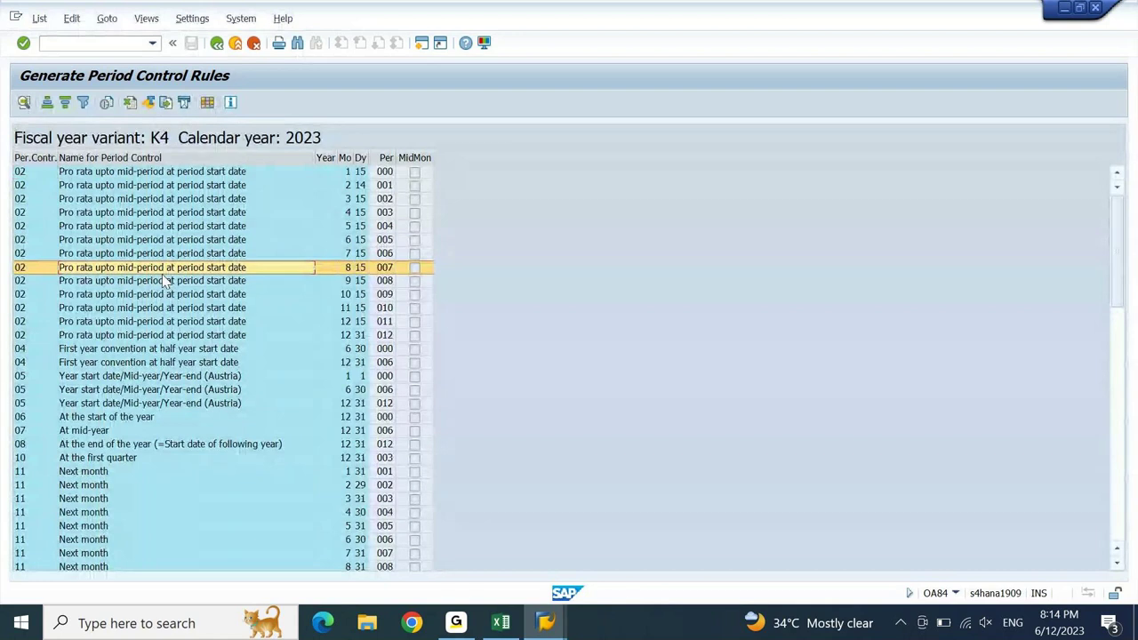
{"action": "scroll", "coordinate": [163, 281], "scroll_direction": "down", "scroll_amount": 10}
{"action": "key", "text": "Up"}
{"action": "key", "text": "Up"}
{"action": "key", "text": "Up"}
{"action": "key", "text": "Up"}
{"action": "key", "text": "Up"}
{"action": "key", "text": "Up"}
{"action": "key", "text": "Up"}
{"action": "key", "text": "Up"}
{"action": "key", "text": "Up"}
{"action": "key", "text": "Up"}
{"action": "key", "text": "Up"}
{"action": "key", "text": "Up"}
{"action": "key", "text": "Up"}
{"action": "key", "text": "Up"}
{"action": "key", "text": "Up"}
{"action": "key", "text": "Up"}
{"action": "key", "text": "Up"}
{"action": "key", "text": "Up"}
{"action": "key", "text": "Up"}
{"action": "key", "text": "Up"}
{"action": "scroll", "coordinate": [162, 281], "scroll_direction": "up", "scroll_amount": 8}
{"action": "key", "text": "Up"}
{"action": "key", "text": "Up"}
{"action": "key", "text": "Up"}
{"action": "key", "text": "Up"}
{"action": "key", "text": "Up"}
{"action": "key", "text": "Up"}
{"action": "key", "text": "Up"}
{"action": "key", "text": "Up"}
{"action": "key", "text": "Up"}
{"action": "key", "text": "Up"}
{"action": "key", "text": "Up"}
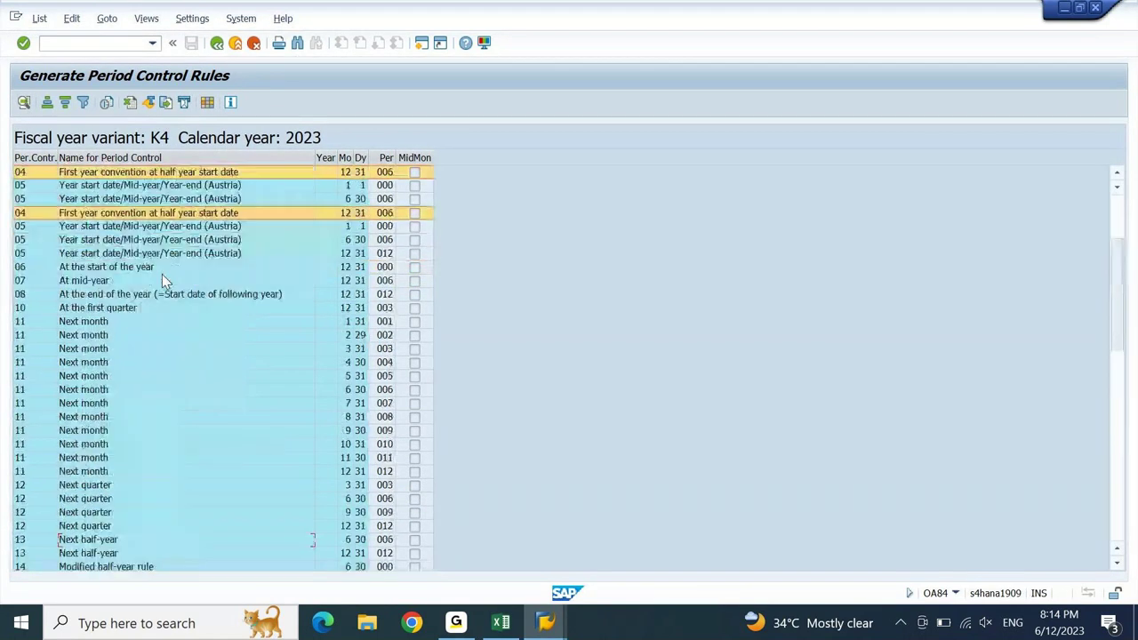
{"action": "key", "text": "Up"}
{"action": "key", "text": "Up"}
{"action": "key", "text": "Up"}
{"action": "key", "text": "Up"}
{"action": "key", "text": "Up"}
{"action": "key", "text": "Up"}
{"action": "key", "text": "Up"}
{"action": "key", "text": "Up"}
{"action": "key", "text": "Up"}
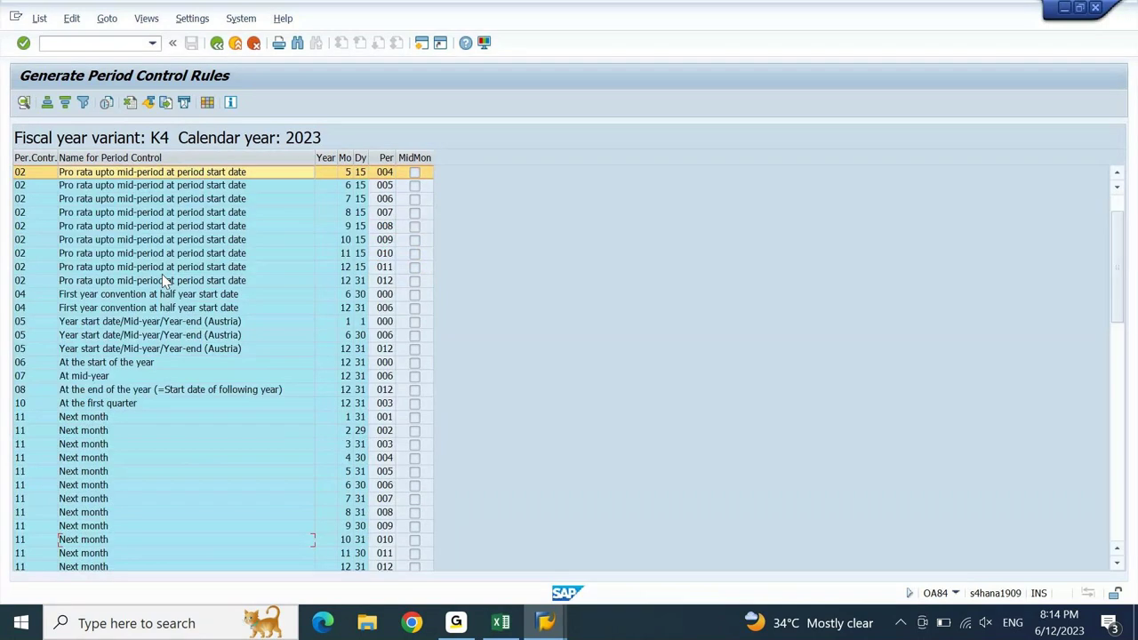
{"action": "key", "text": "Up"}
{"action": "key", "text": "Up"}
{"action": "key", "text": "Up"}
{"action": "key", "text": "Up"}
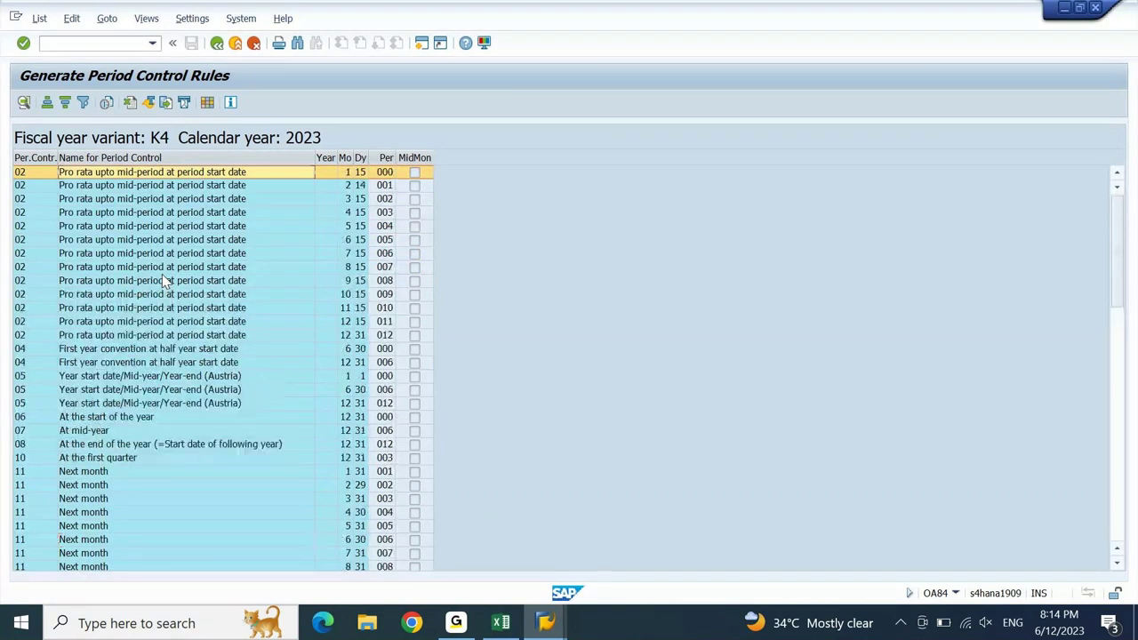
{"action": "key", "text": "ctrl+Page_Down"}
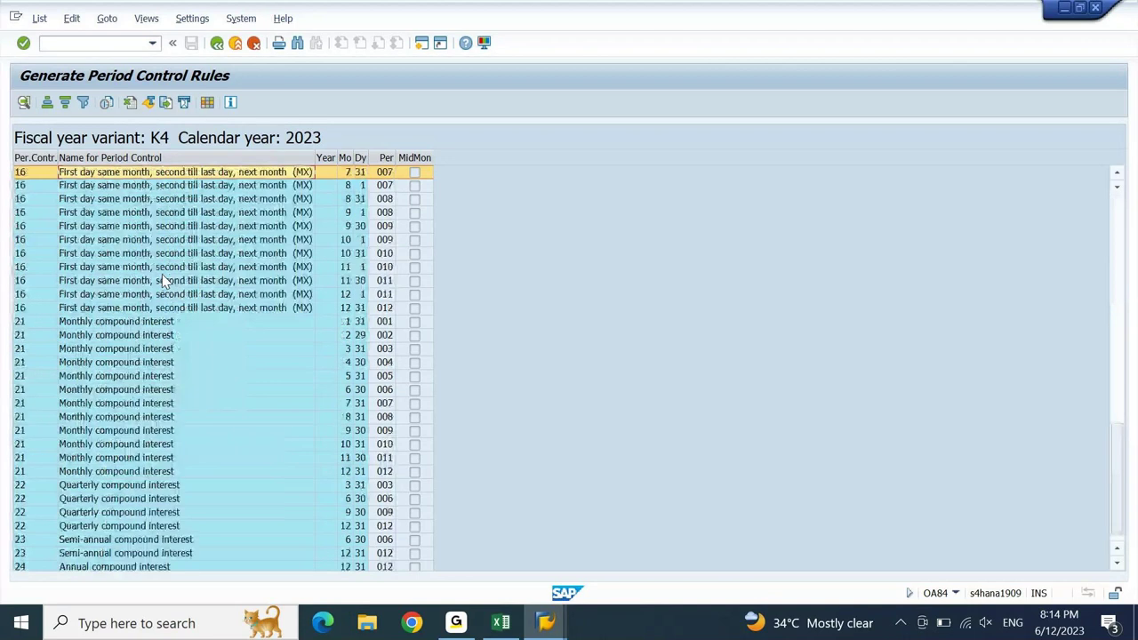
{"action": "key", "text": "ctrl+End"}
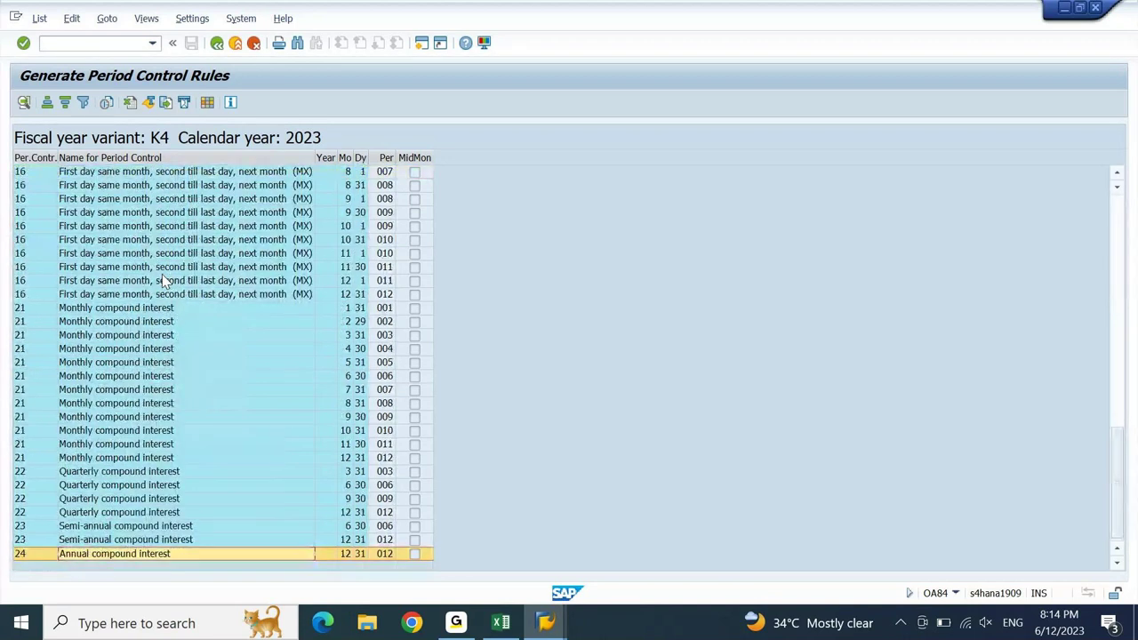
{"action": "key", "text": "Page_Up"}
{"action": "key", "text": "Page_Up"}
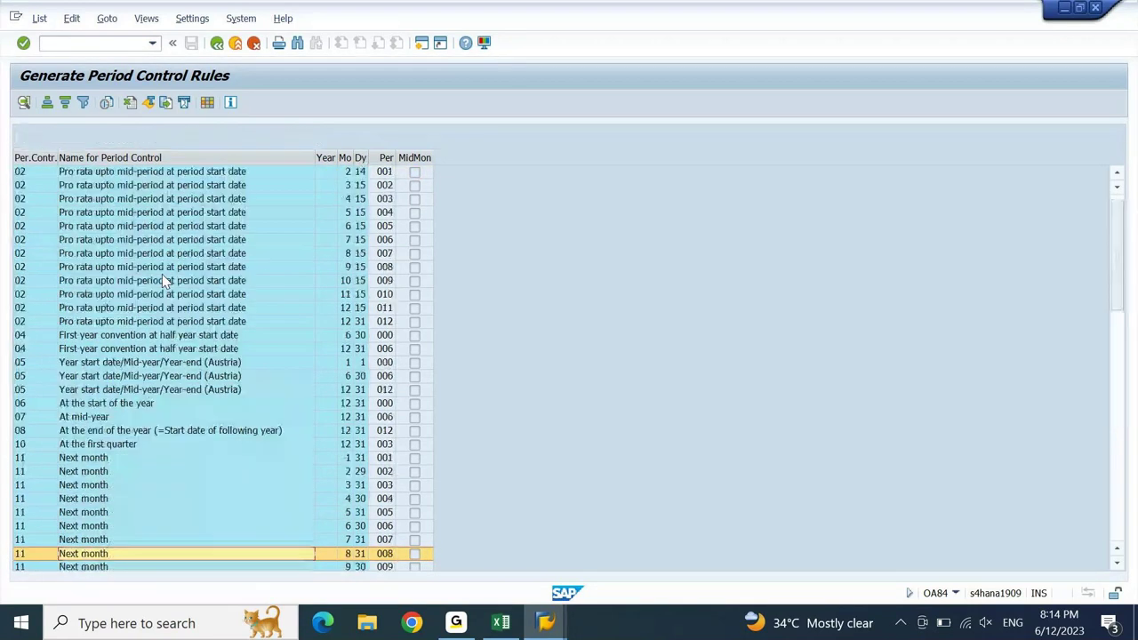
- Return to the selection screen, leaving Test Run checked
{"action": "key", "text": "F3"}
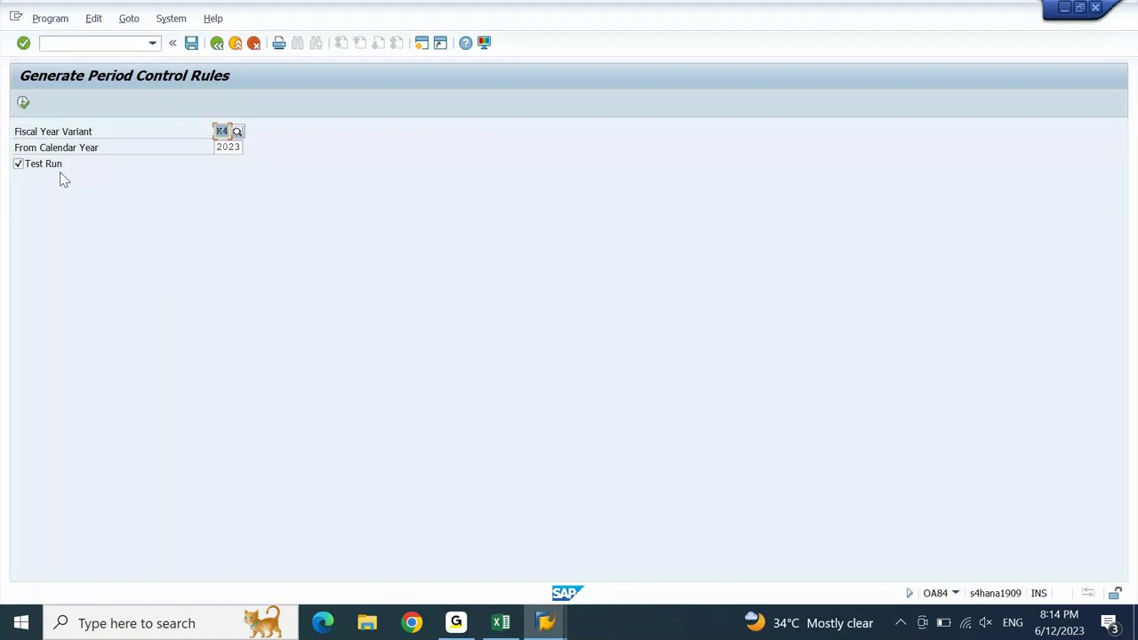
{"action": "left_click", "coordinate": [51, 164]}
{"action": "left_click", "coordinate": [34, 172]}
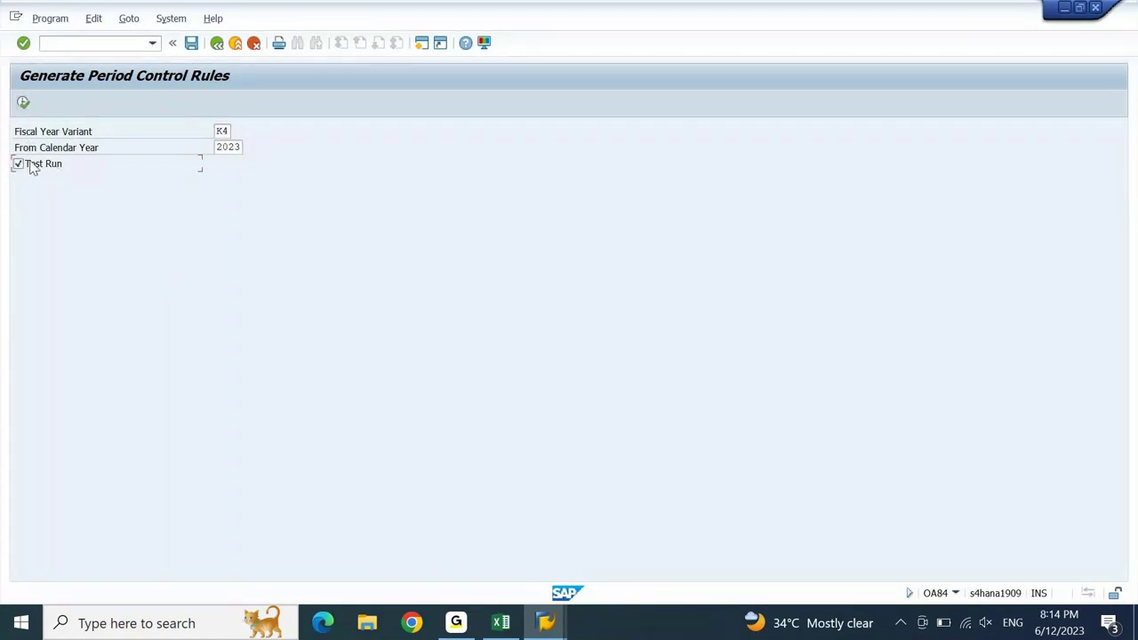
- Leave OA84 and expand Integration with General Ledger Accounting in the Asset Accounting IMG
{"action": "key", "text": "F3"}
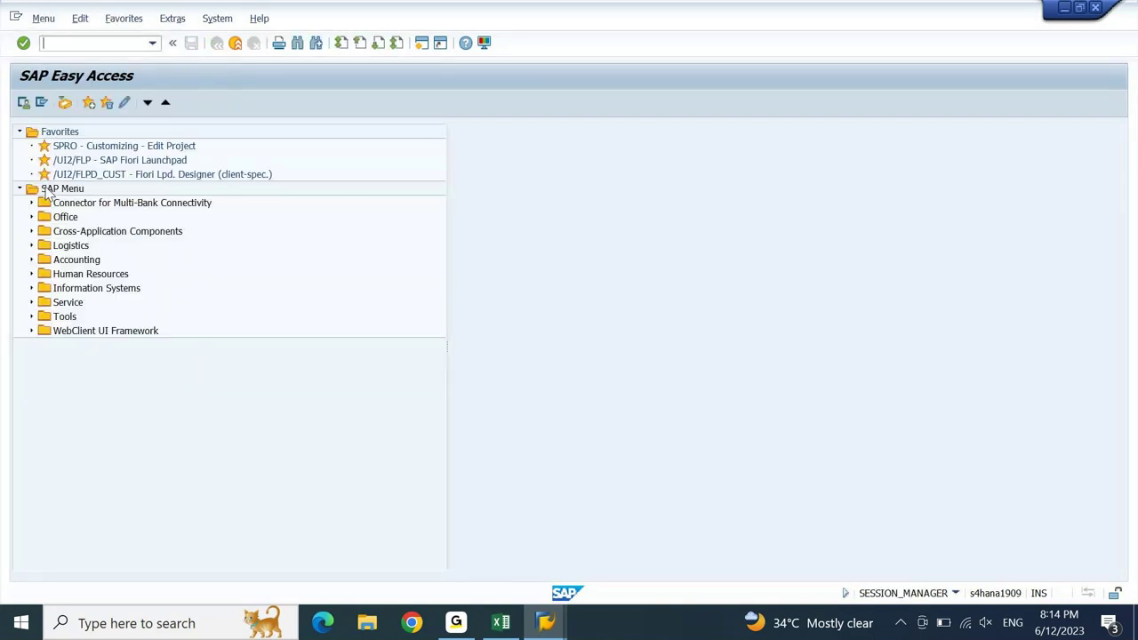
{"action": "key", "text": "alt+Tab"}
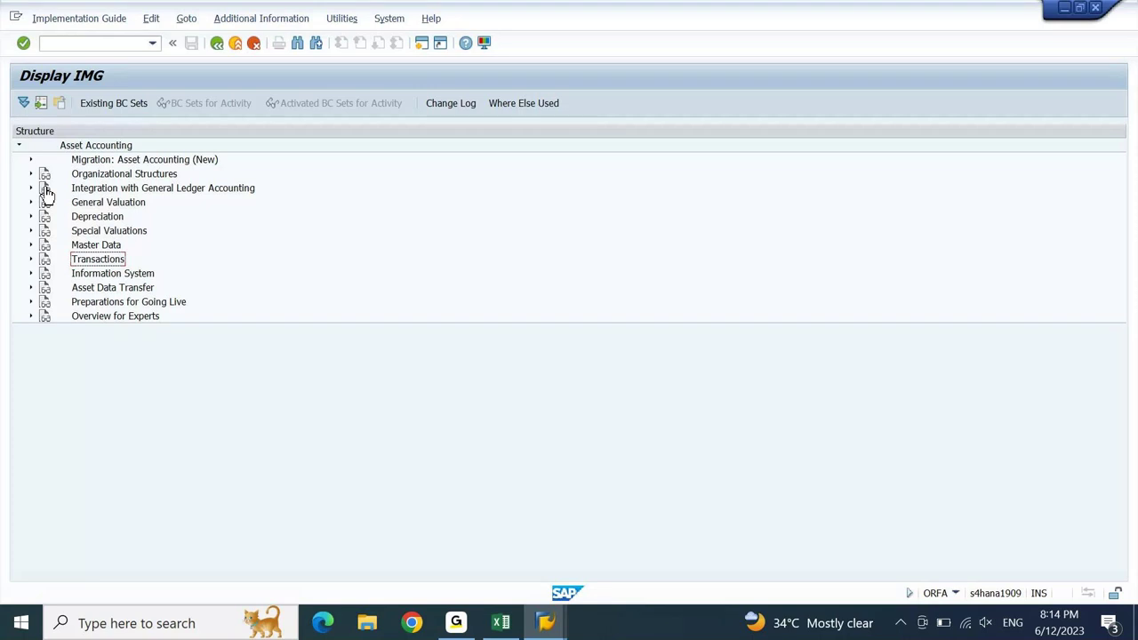
{"action": "left_click", "coordinate": [132, 305]}
{"action": "key", "text": "Up"}
{"action": "key", "text": "Up"}
{"action": "key", "text": "Up"}
{"action": "key", "text": "Up"}
{"action": "key", "text": "Up"}
{"action": "key", "text": "Up"}
{"action": "key", "text": "Up"}
{"action": "key", "text": "Up"}
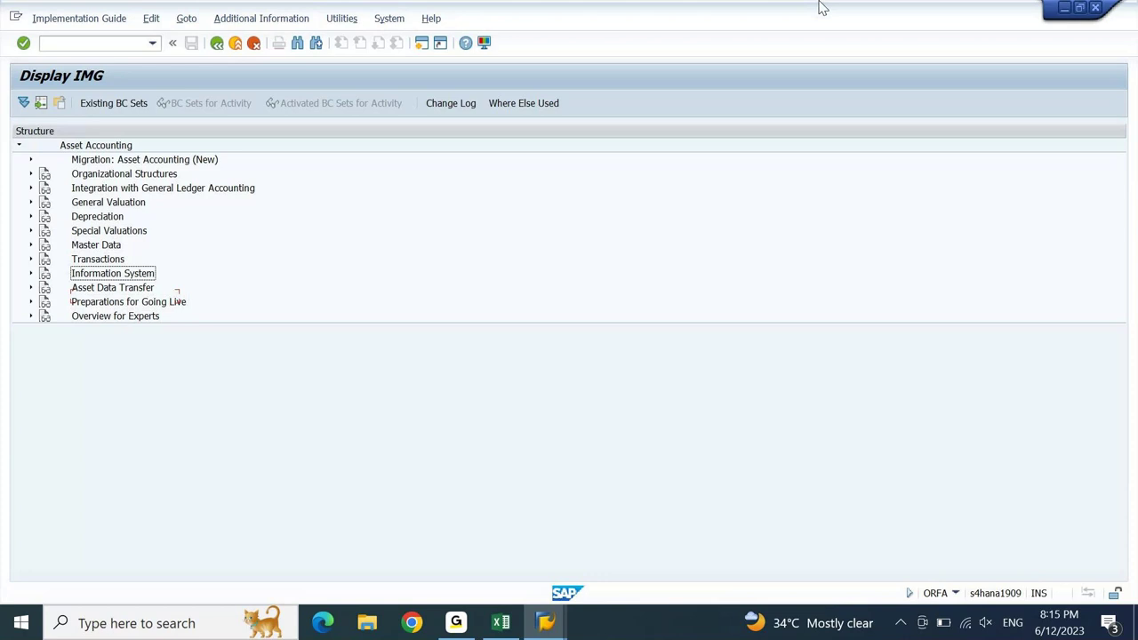
{"action": "key", "text": "Right"}
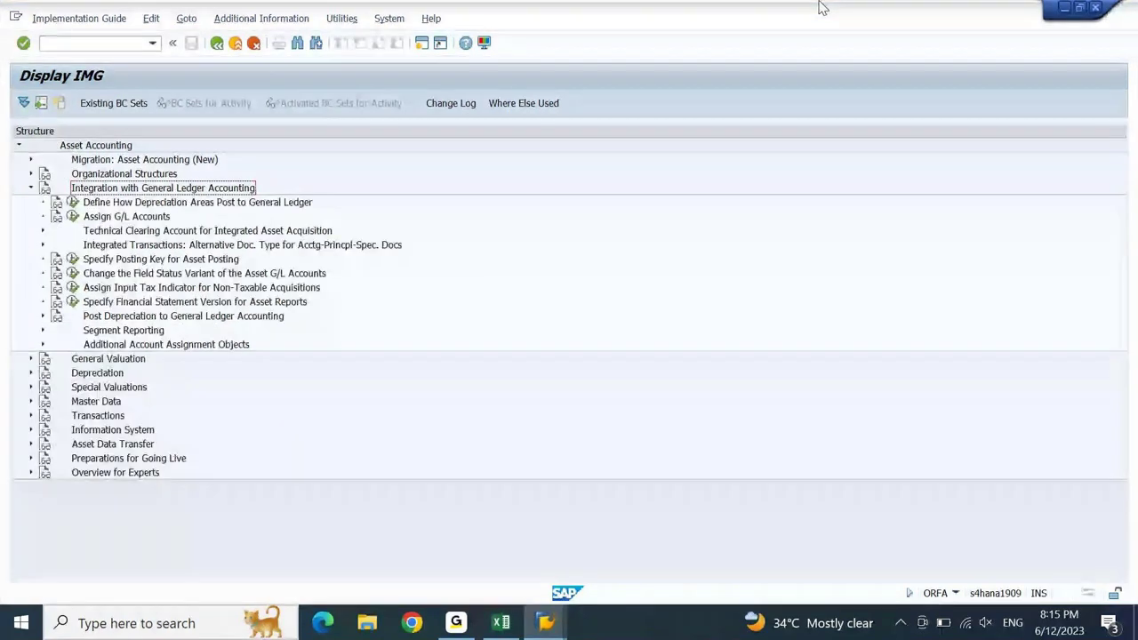
{"action": "key", "text": "Down"}
{"action": "key", "text": "Down"}
{"action": "key", "text": "Down"}
{"action": "key", "text": "Down"}
{"action": "key", "text": "Down"}
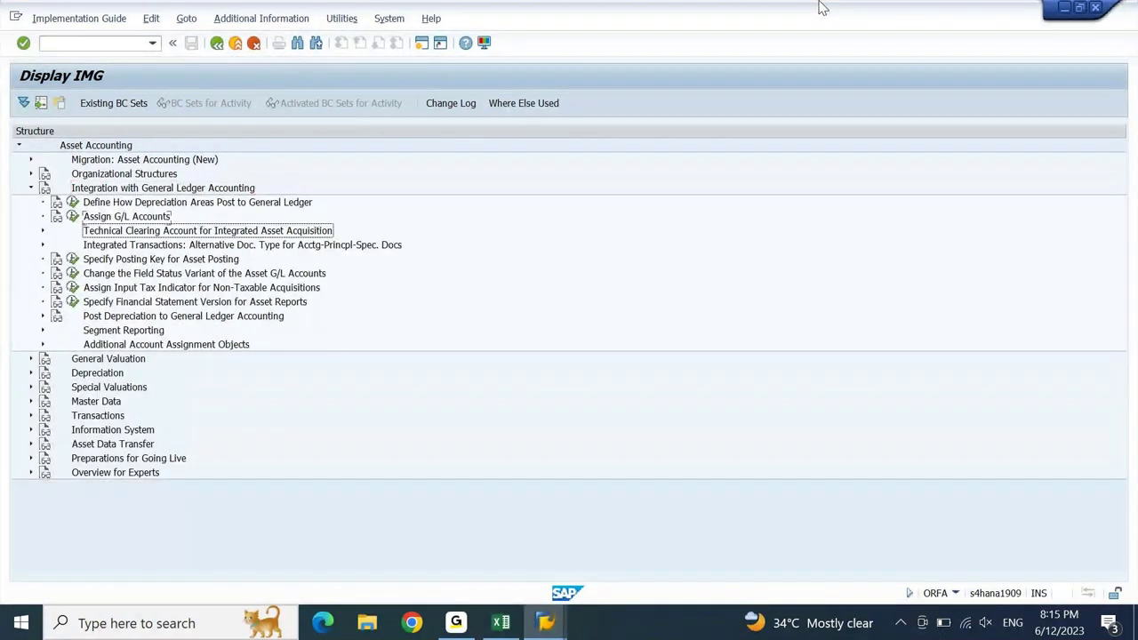
{"action": "key", "text": "Up"}
{"action": "key", "text": "Down"}
{"action": "key", "text": "Down"}
{"action": "key", "text": "Down"}
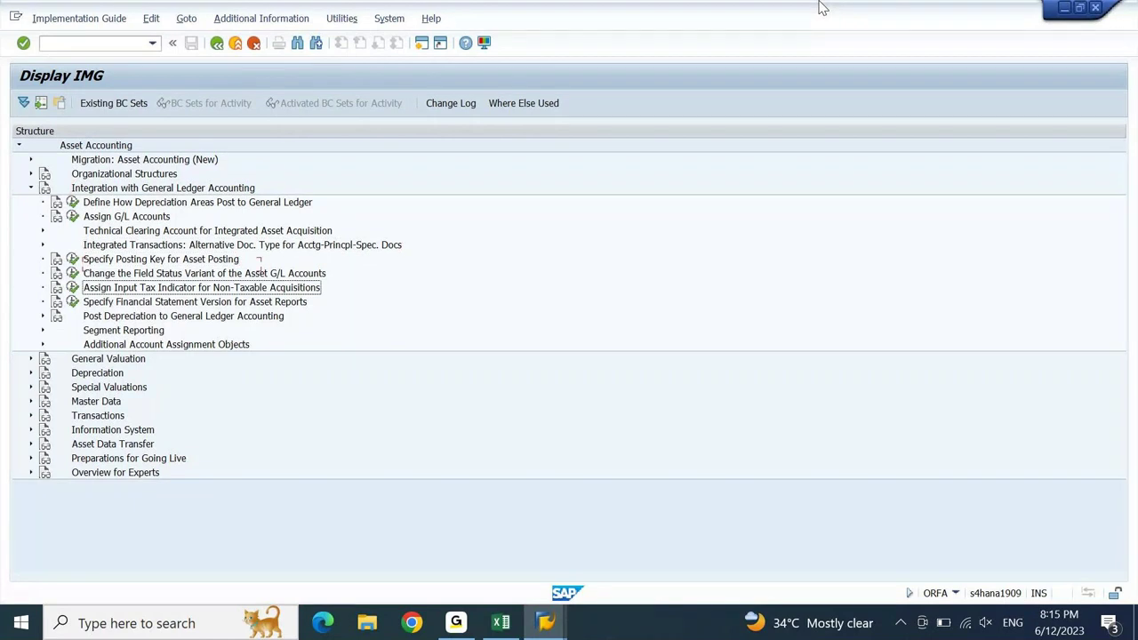
{"action": "key", "text": "Down"}
{"action": "key", "text": "Down"}
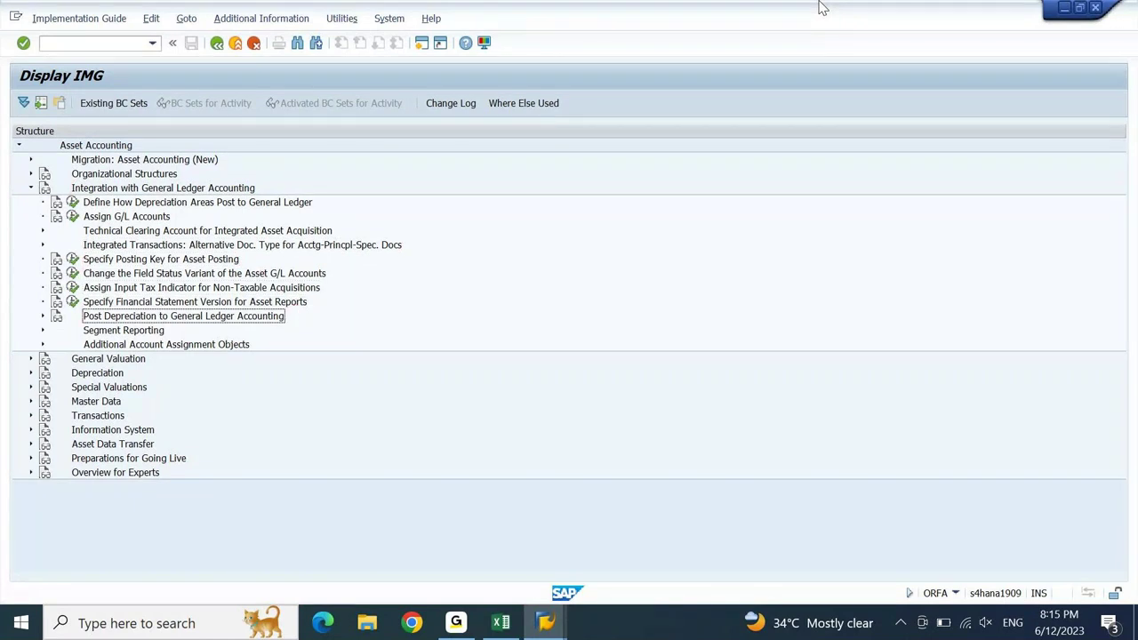
{"action": "key", "text": "Down"}
{"action": "key", "text": "Down"}
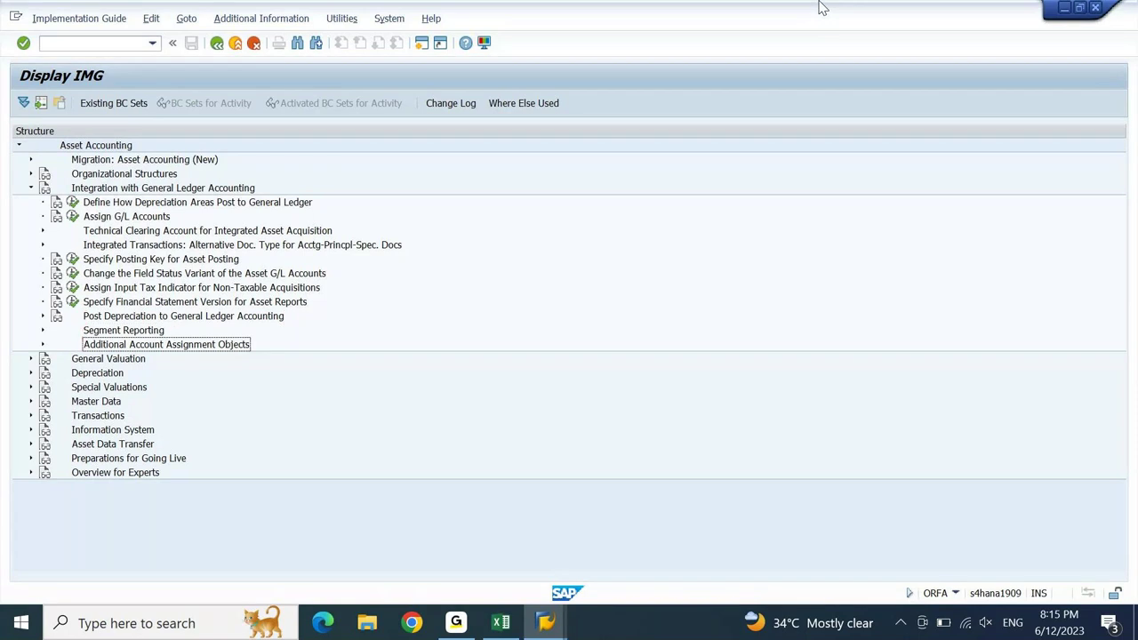
- Browse the integration nodes and run Assign Input Tax Indicator for Non-Taxable Acquisitions
{"action": "key", "text": "Right"}
{"action": "key", "text": "Left"}
{"action": "key", "text": "Up"}
{"action": "key", "text": "Right"}
{"action": "key", "text": "Left"}
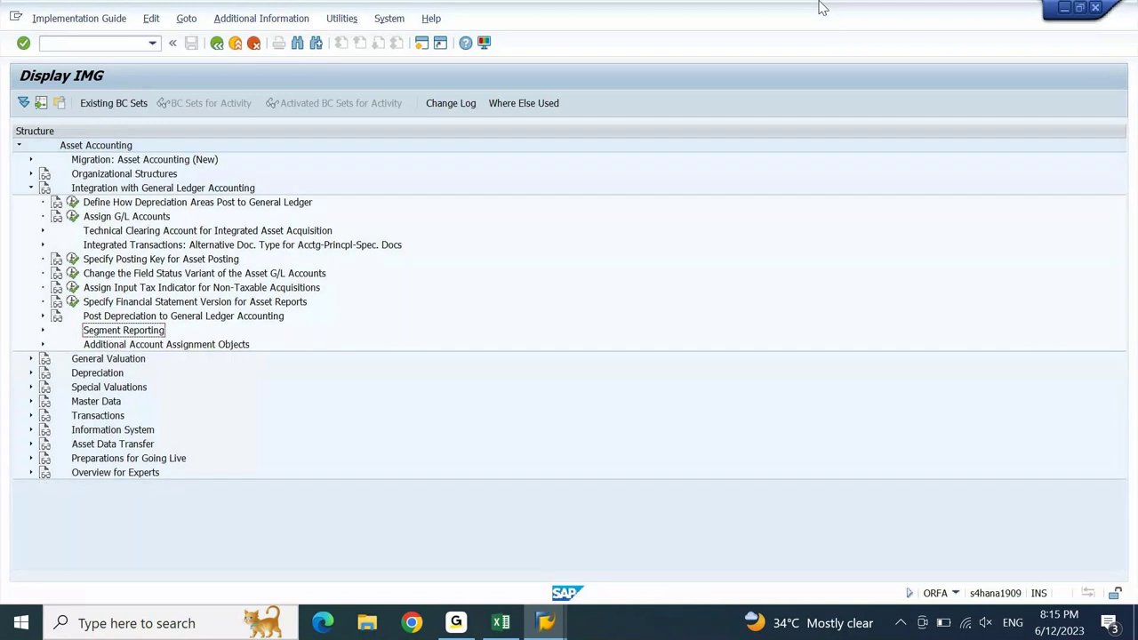
{"action": "key", "text": "Up"}
{"action": "key", "text": "Right"}
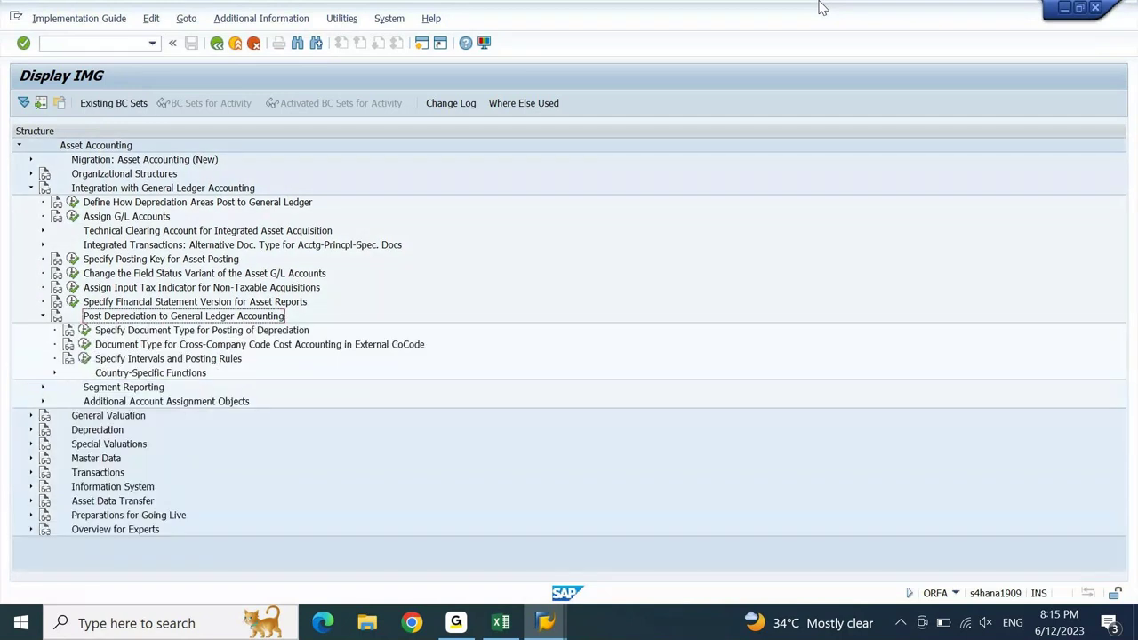
{"action": "key", "text": "Down"}
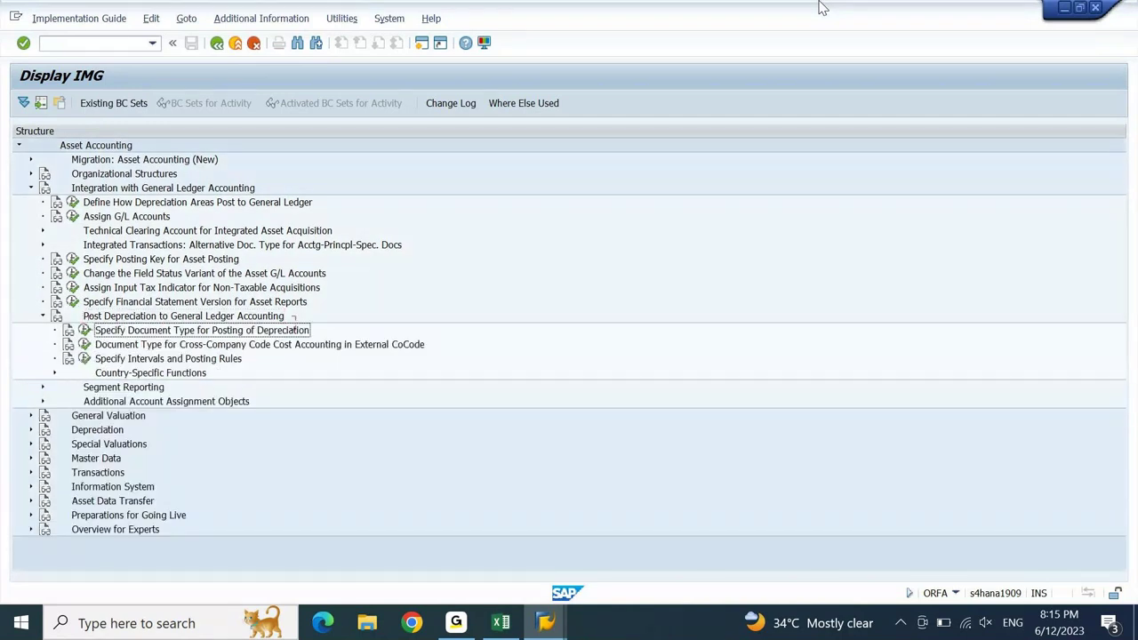
{"action": "key", "text": "Up"}
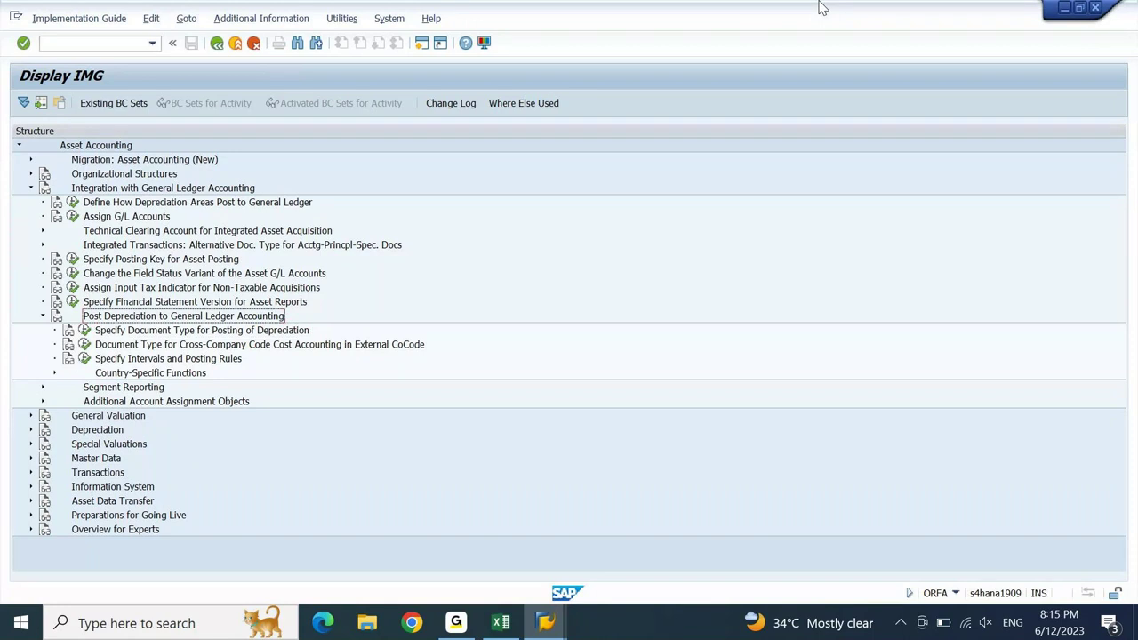
{"action": "key", "text": "Left"}
{"action": "key", "text": "Up"}
{"action": "key", "text": "Up"}
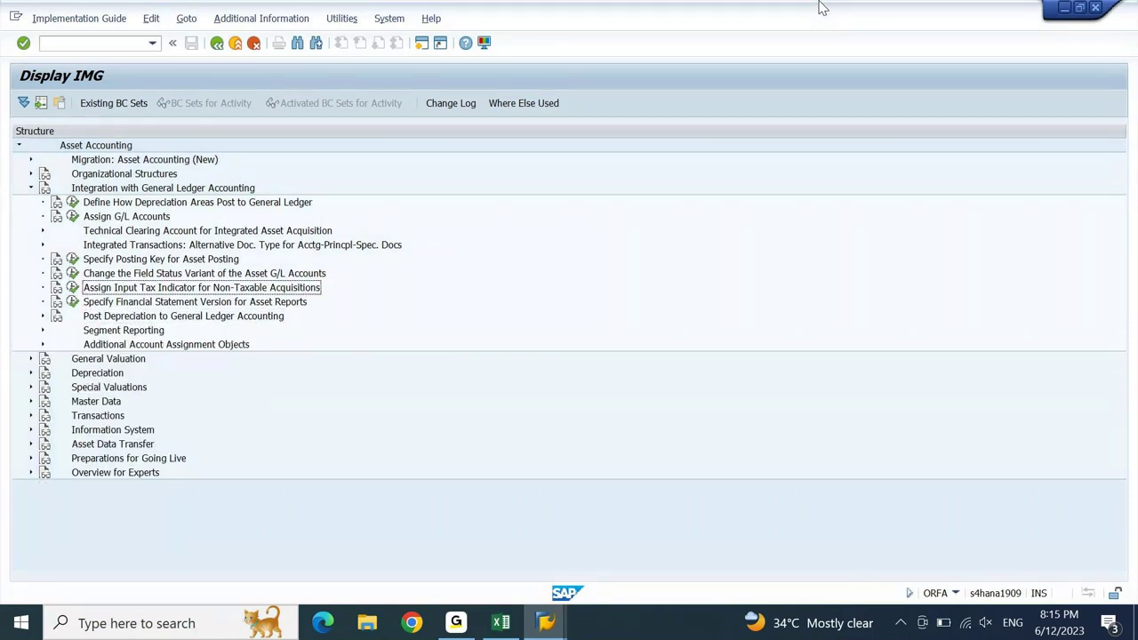
{"action": "key", "text": "Left"}
{"action": "key", "text": "Return"}
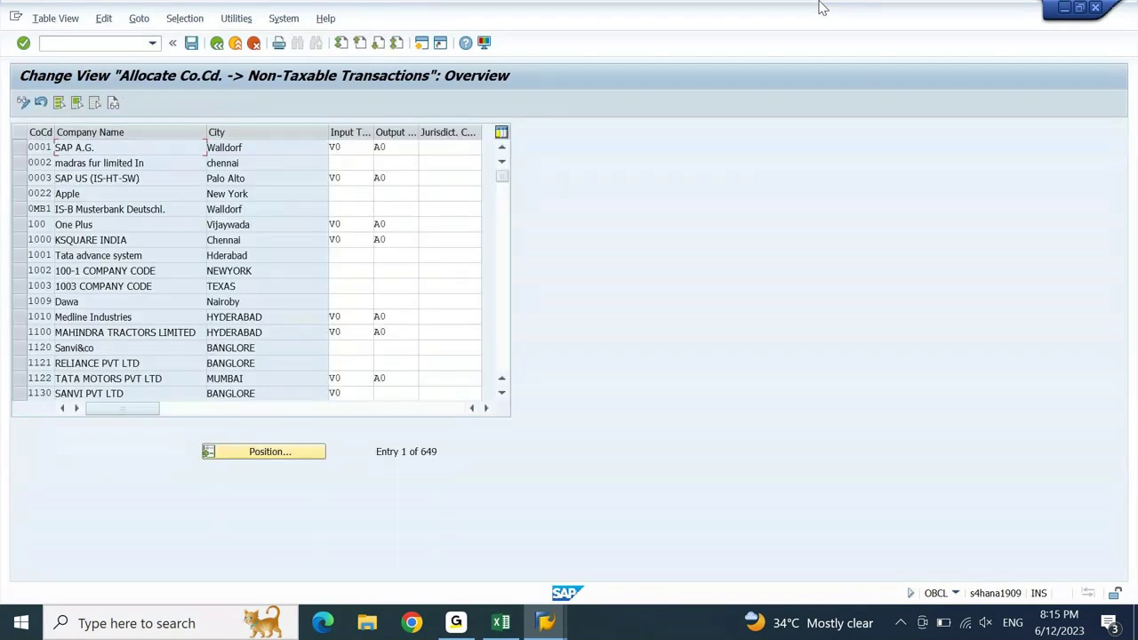
- Page to company code DEIN, confirm its V0 and A0 tax codes, and return to the IMG
{"action": "key", "text": "Page_Down"}
{"action": "key", "text": "Page_Down"}
{"action": "key", "text": "Page_Down"}
{"action": "key", "text": "Page_Down"}
{"action": "key", "text": "Page_Down"}
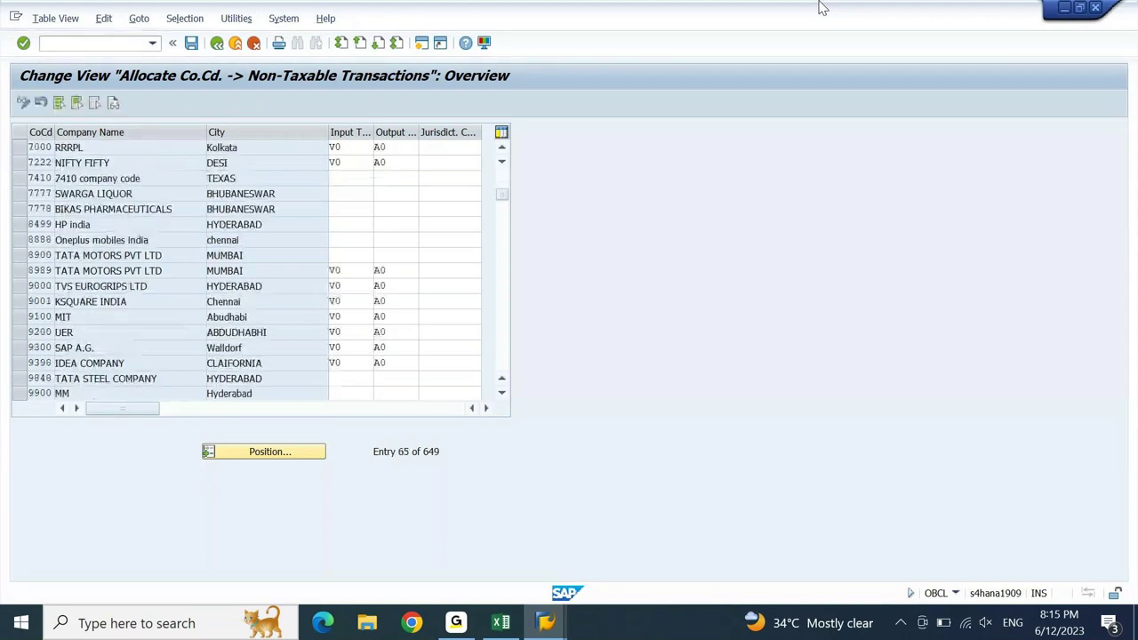
{"action": "key", "text": "Page_Down"}
{"action": "key", "text": "Page_Down"}
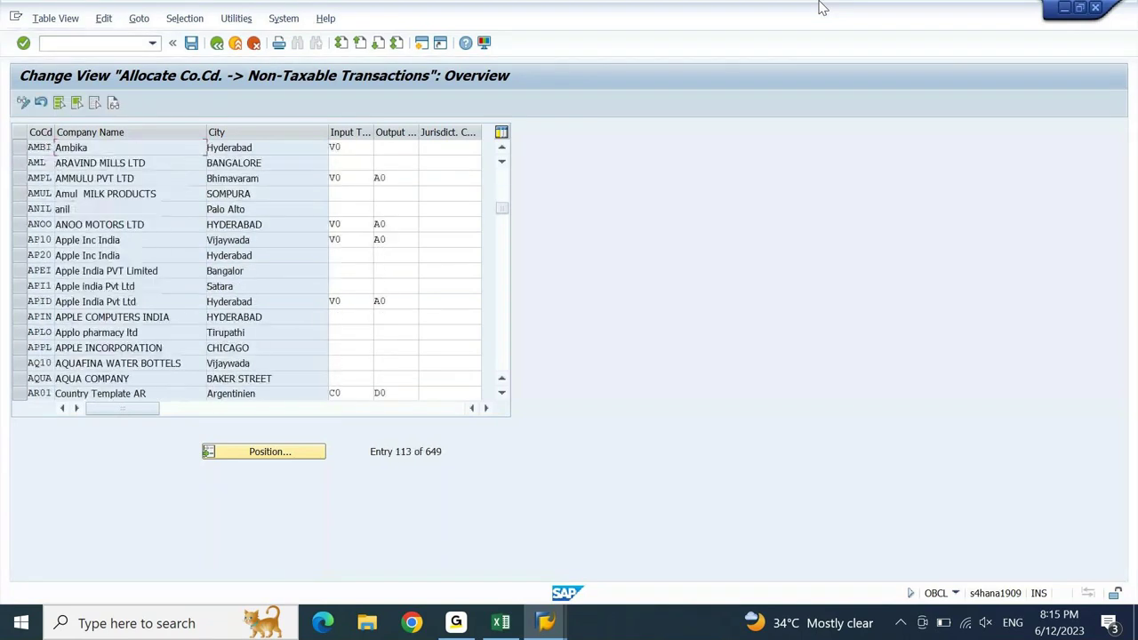
{"action": "key", "text": "Page_Down"}
{"action": "key", "text": "Page_Down"}
{"action": "key", "text": "Page_Down"}
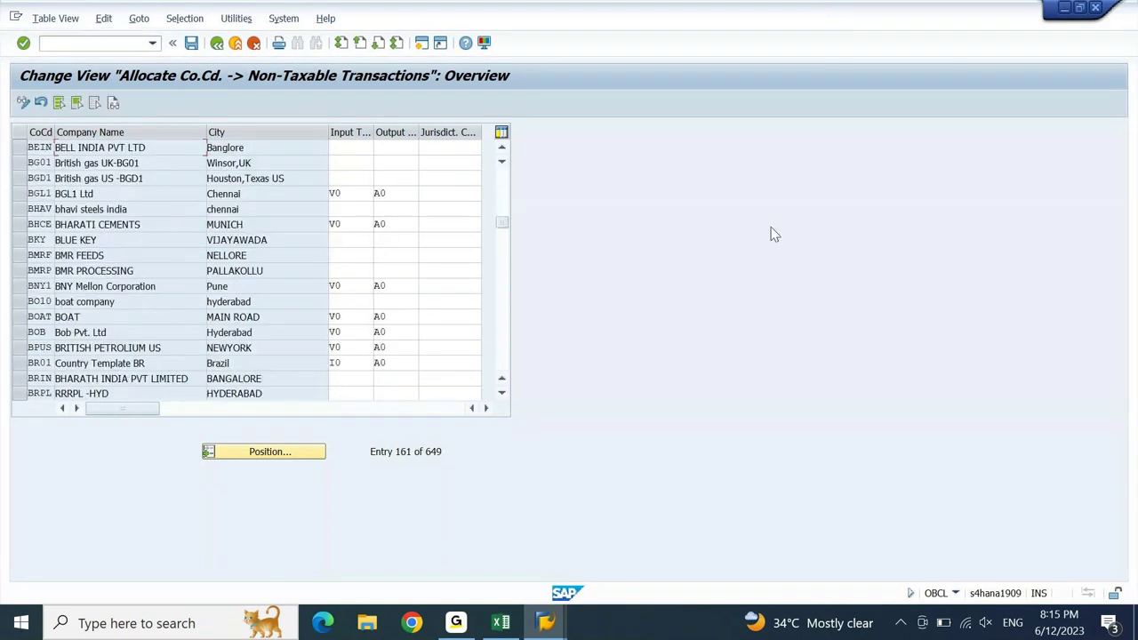
{"action": "key", "text": "Page_Down"}
{"action": "key", "text": "Page_Down"}
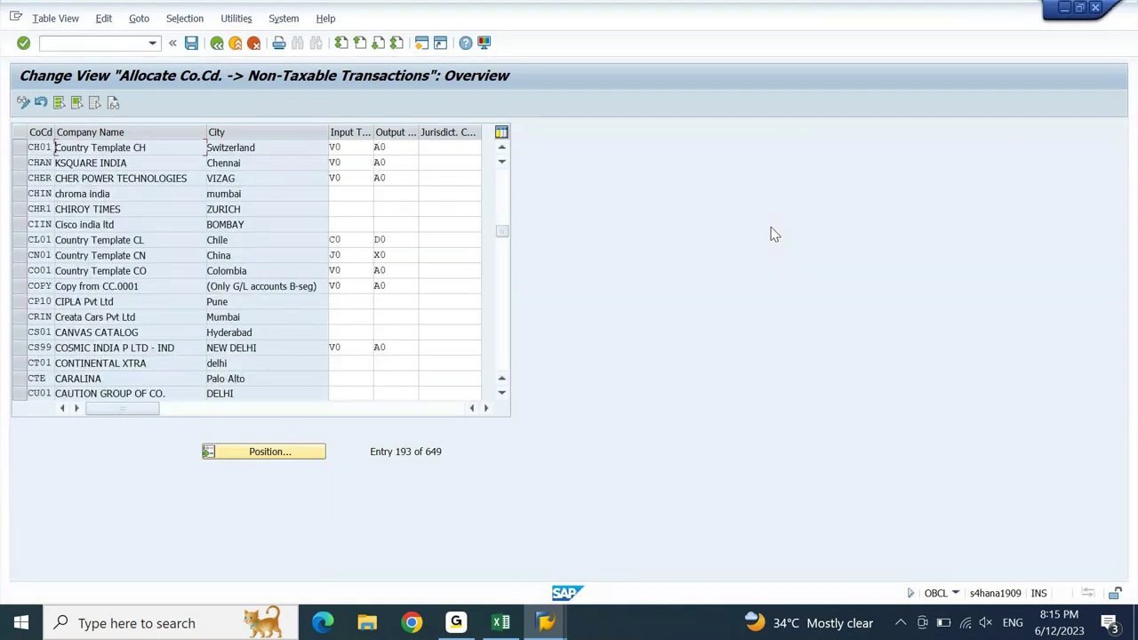
{"action": "key", "text": "Page_Down"}
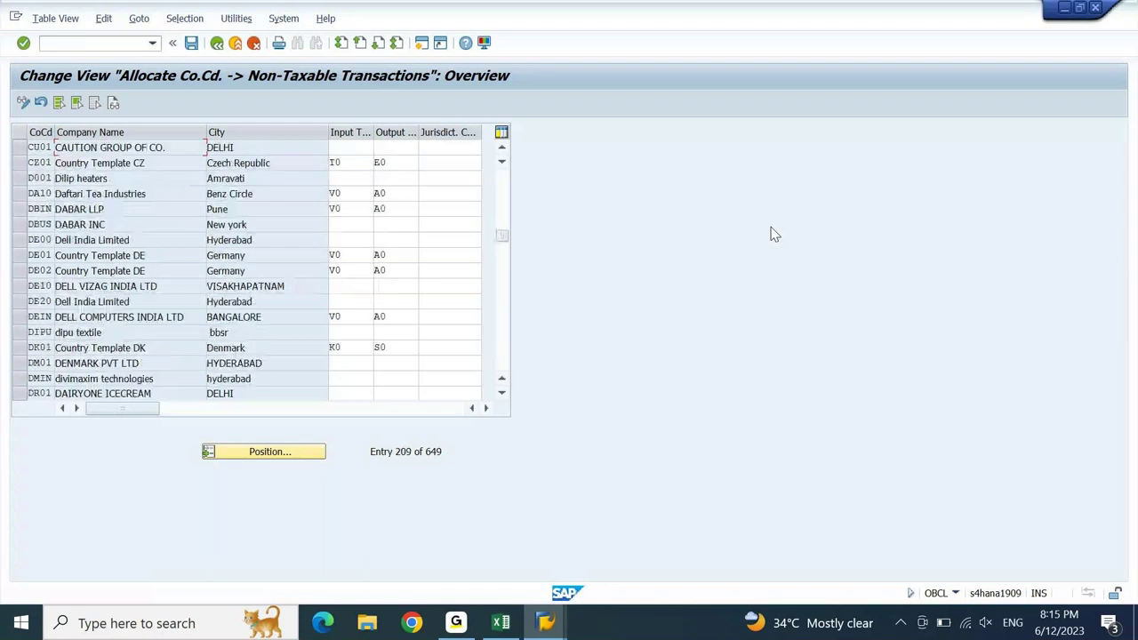
{"action": "left_click", "coordinate": [21, 317]}
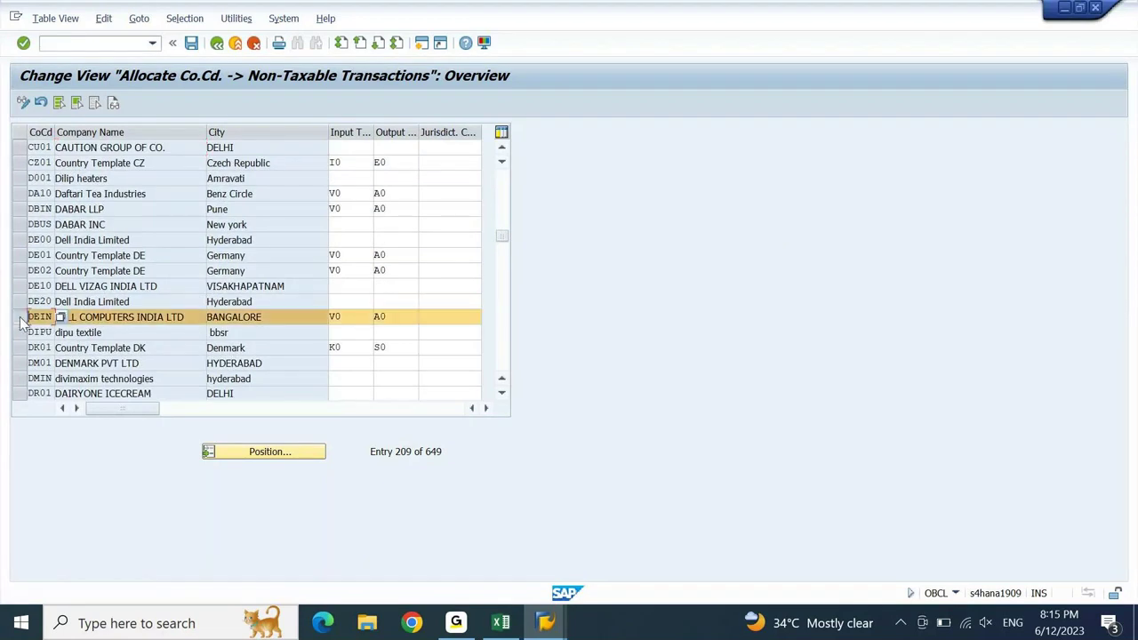
{"action": "key", "text": "F3"}
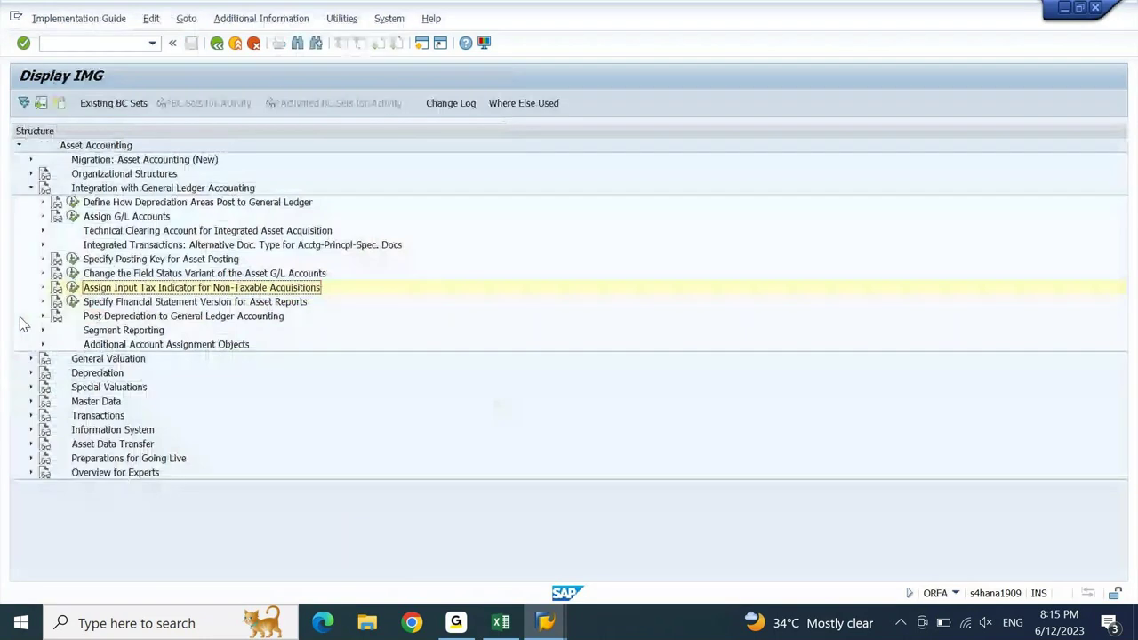
- Navigate the General Ledger integration tree and run Assign G/L Accounts
{"action": "key", "text": "Up"}
{"action": "key", "text": "Up"}
{"action": "key", "text": "Up"}
{"action": "key", "text": "Up"}
{"action": "key", "text": "Up"}
{"action": "key", "text": "Up"}
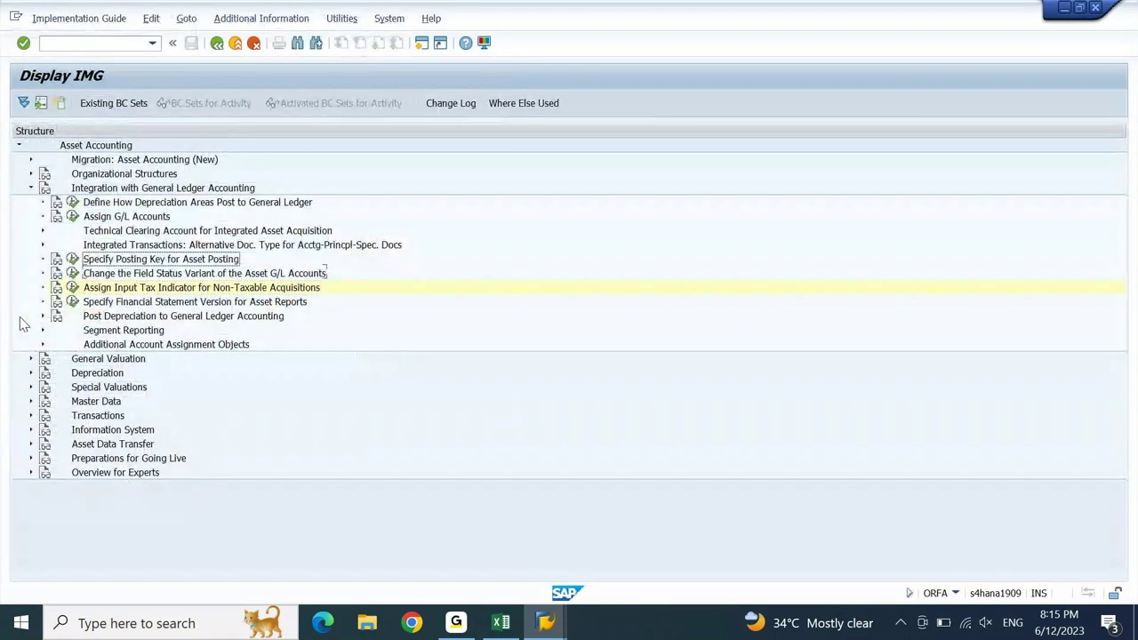
{"action": "key", "text": "Up"}
{"action": "key", "text": "Left"}
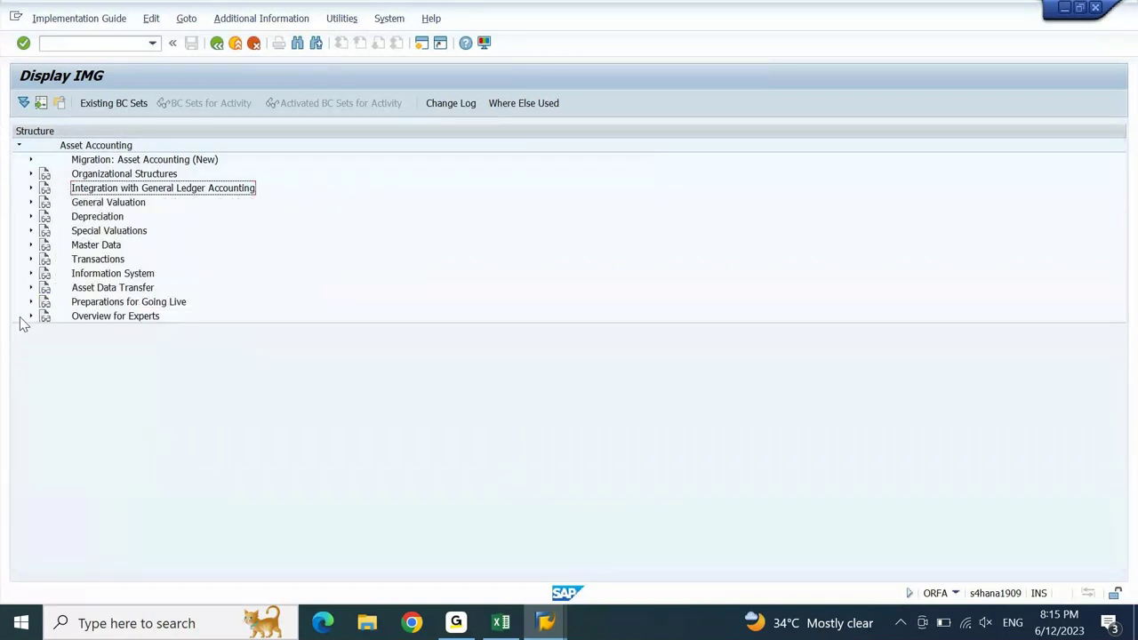
{"action": "key", "text": "Up"}
{"action": "key", "text": "Right"}
{"action": "key", "text": "Left"}
{"action": "key", "text": "Down"}
{"action": "key", "text": "Down"}
{"action": "key", "text": "Down"}
{"action": "key", "text": "Down"}
{"action": "key", "text": "Down"}
{"action": "key", "text": "Up"}
{"action": "key", "text": "Up"}
{"action": "key", "text": "Up"}
{"action": "key", "text": "Up"}
{"action": "key", "text": "Right"}
{"action": "key", "text": "Down"}
{"action": "key", "text": "Down"}
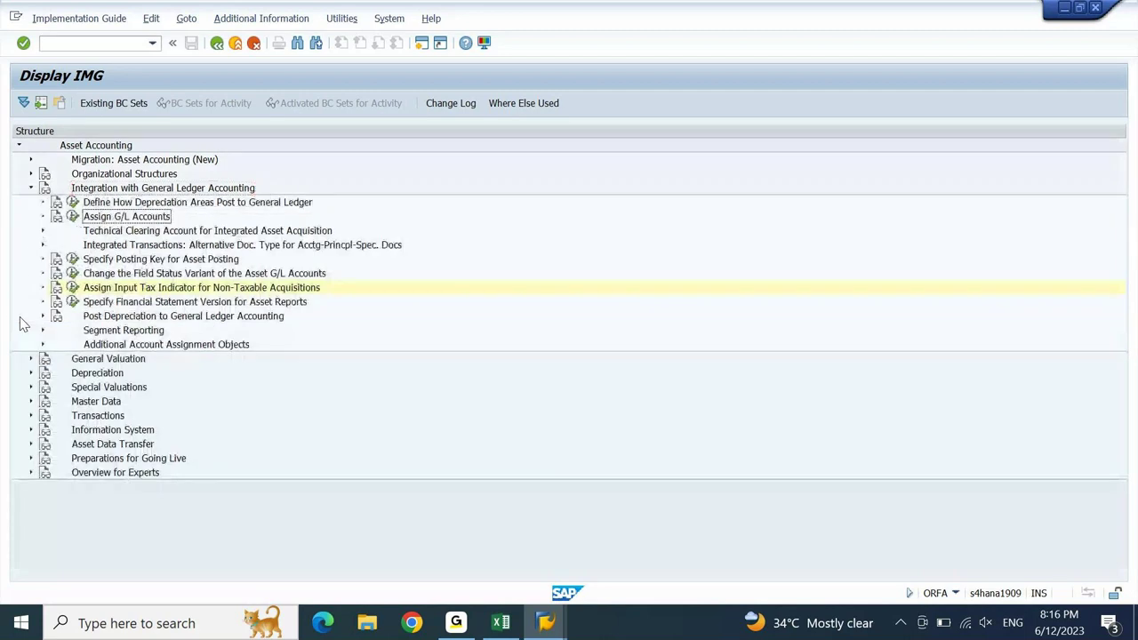
{"action": "key", "text": "Left"}
{"action": "key", "text": "Return"}
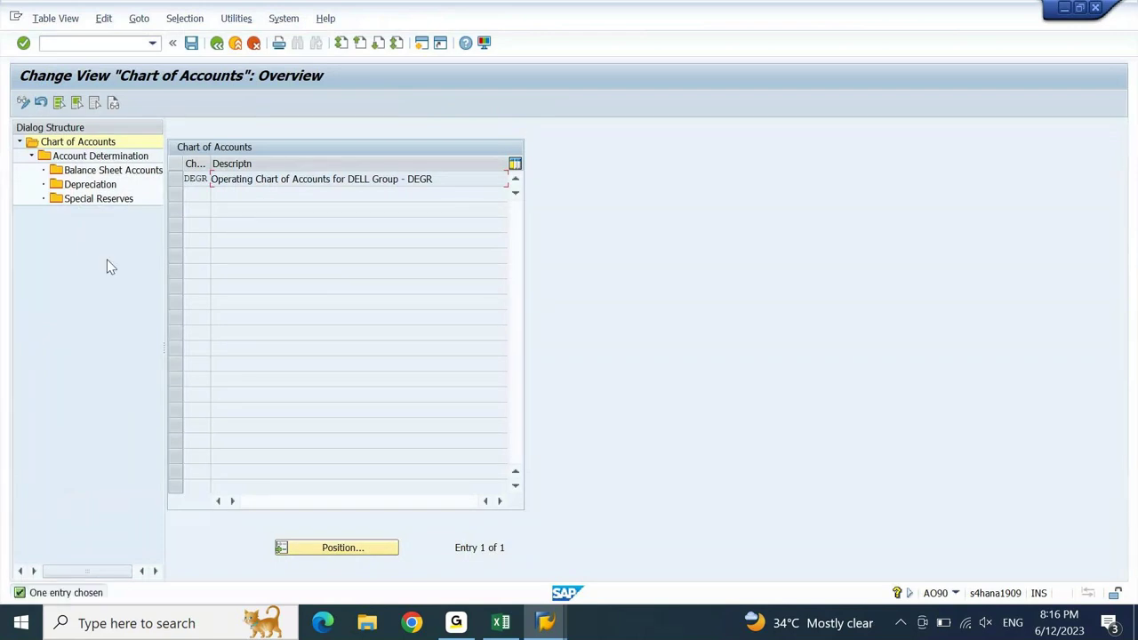
- Open depreciation area 1 balance sheet accounts for DEGR determination D10000 Furniture & Fixtures
{"action": "left_click", "coordinate": [174, 180]}
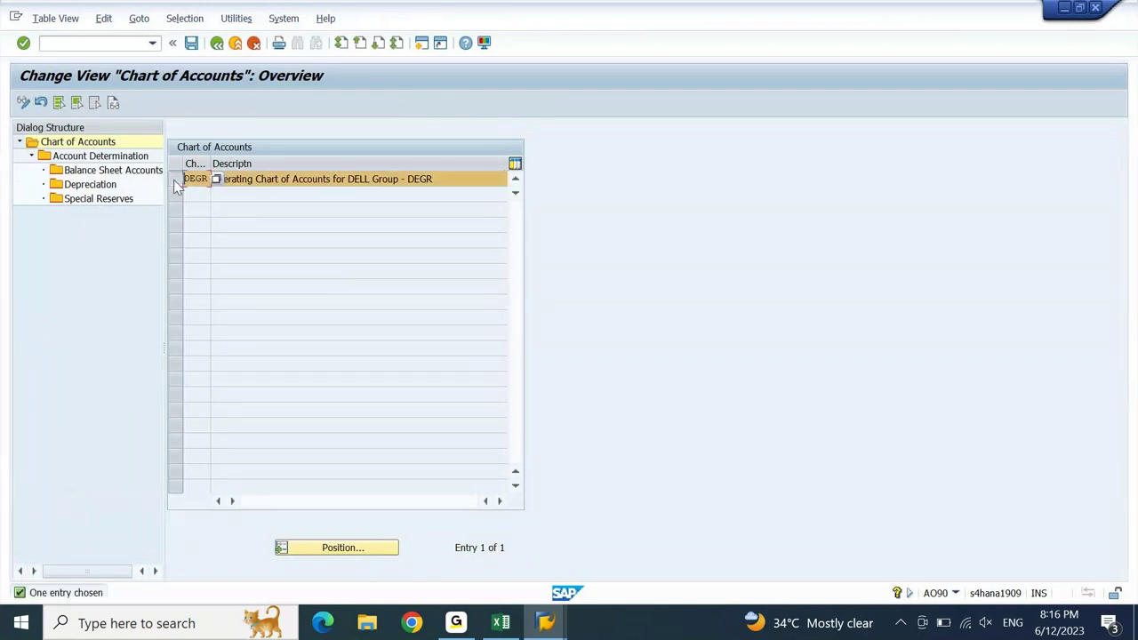
{"action": "left_click", "coordinate": [101, 172]}
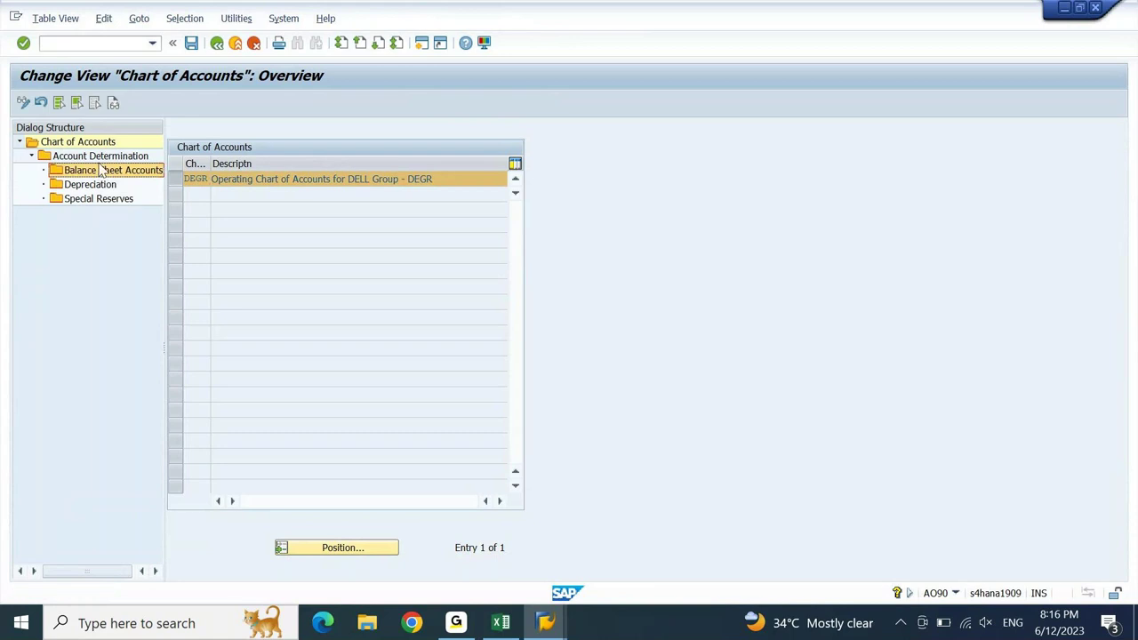
{"action": "double_click", "coordinate": [106, 156]}
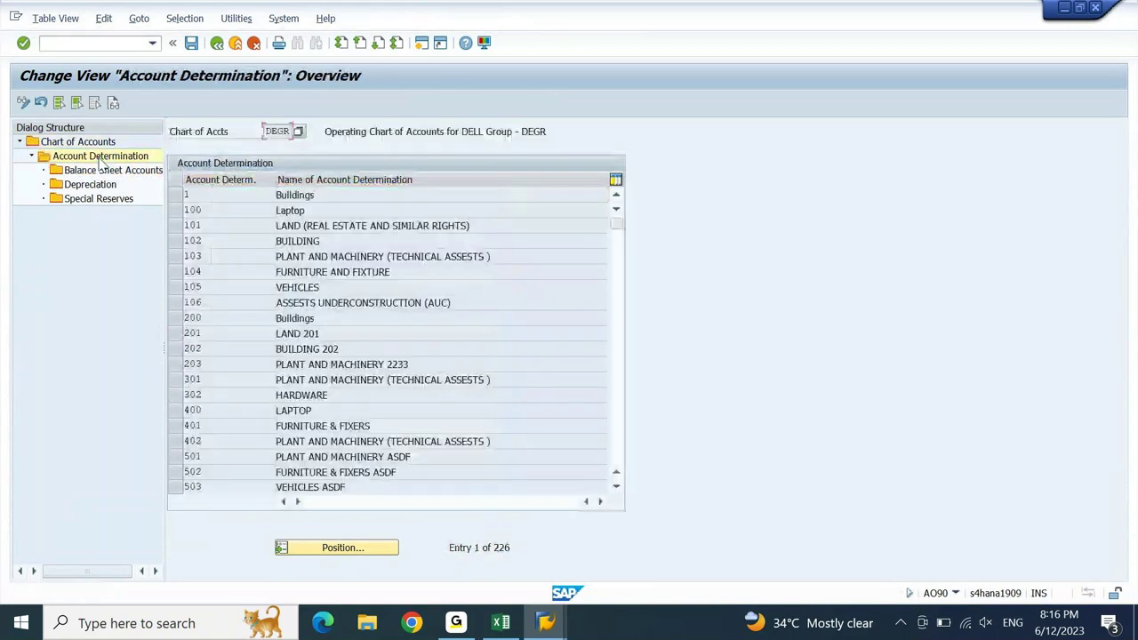
{"action": "left_click", "coordinate": [386, 548]}
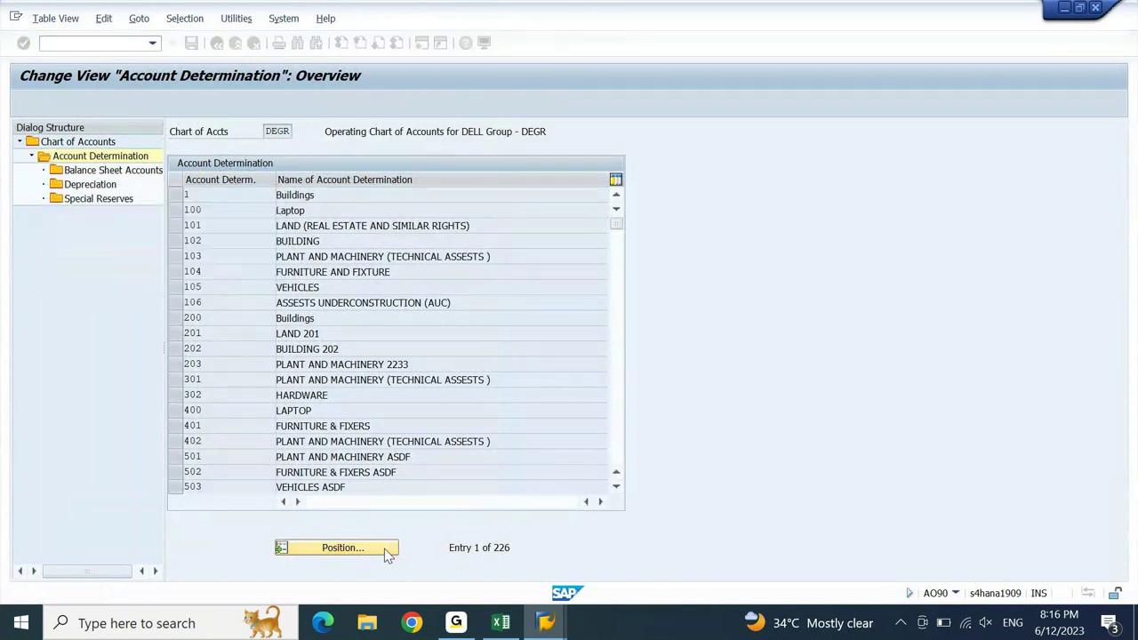
{"action": "key", "text": "Return"}
{"action": "left_click", "coordinate": [177, 194]}
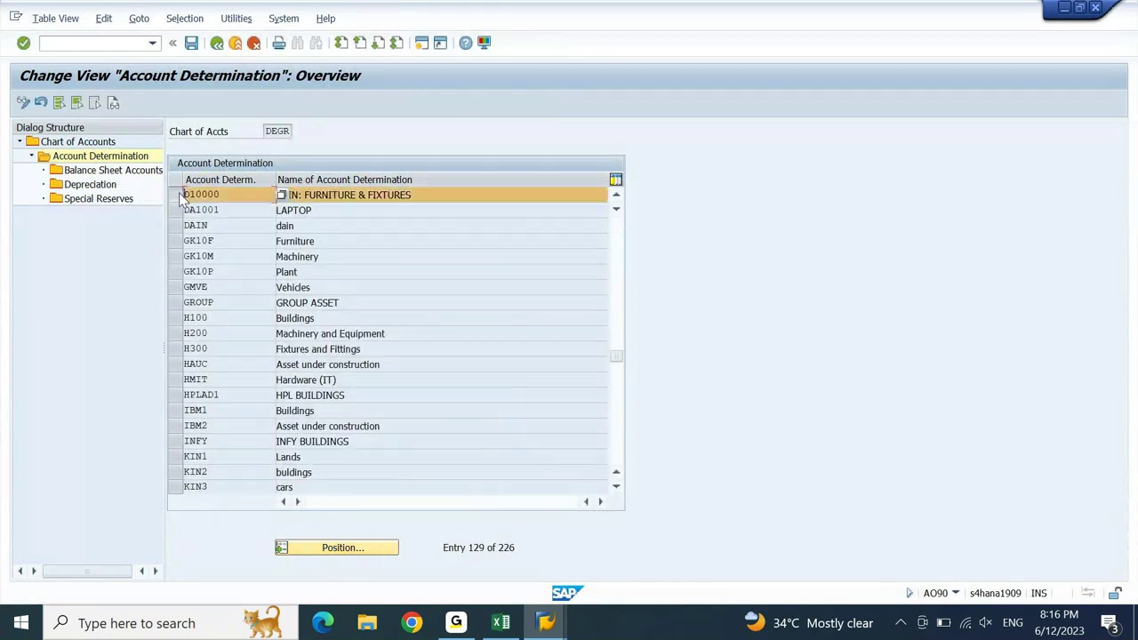
{"action": "double_click", "coordinate": [132, 172]}
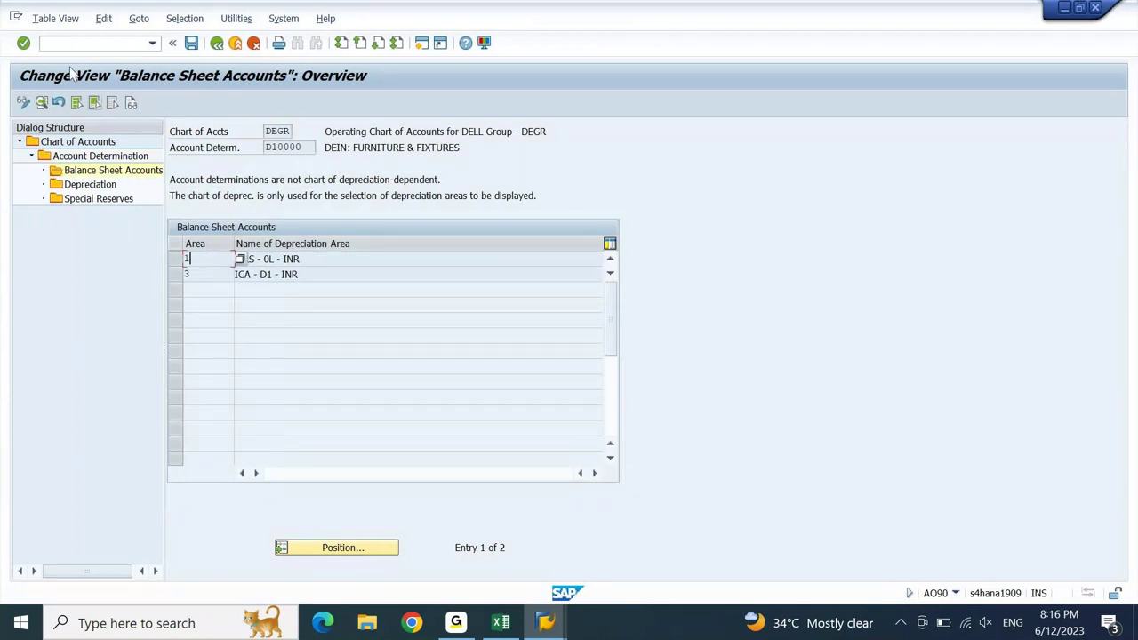
{"action": "left_click", "coordinate": [42, 105]}
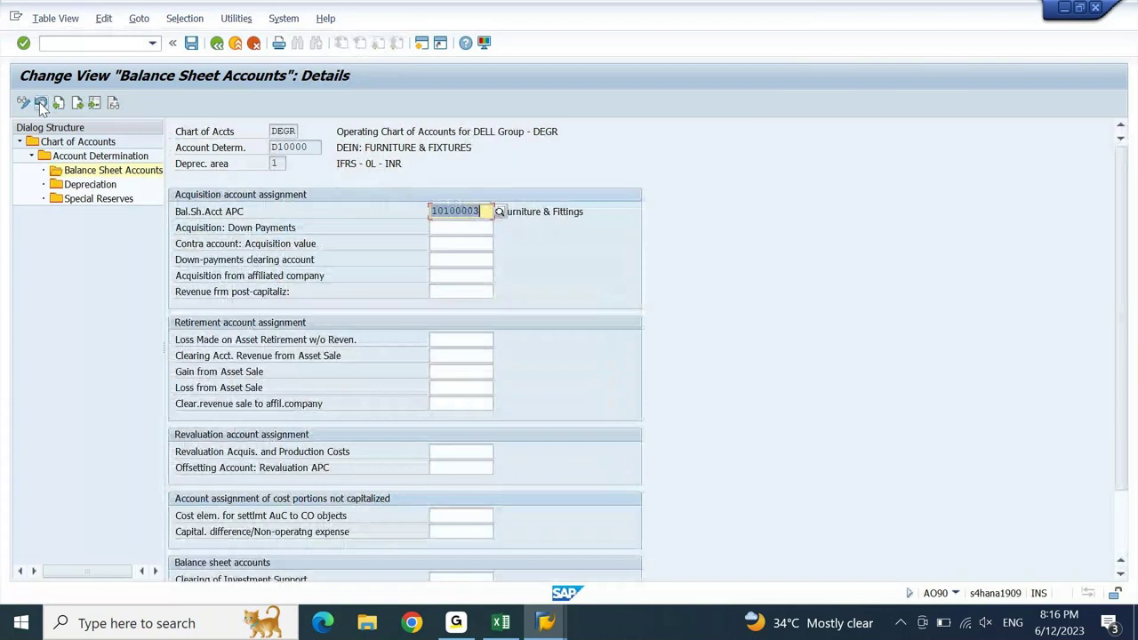
{"action": "left_click", "coordinate": [483, 338]}
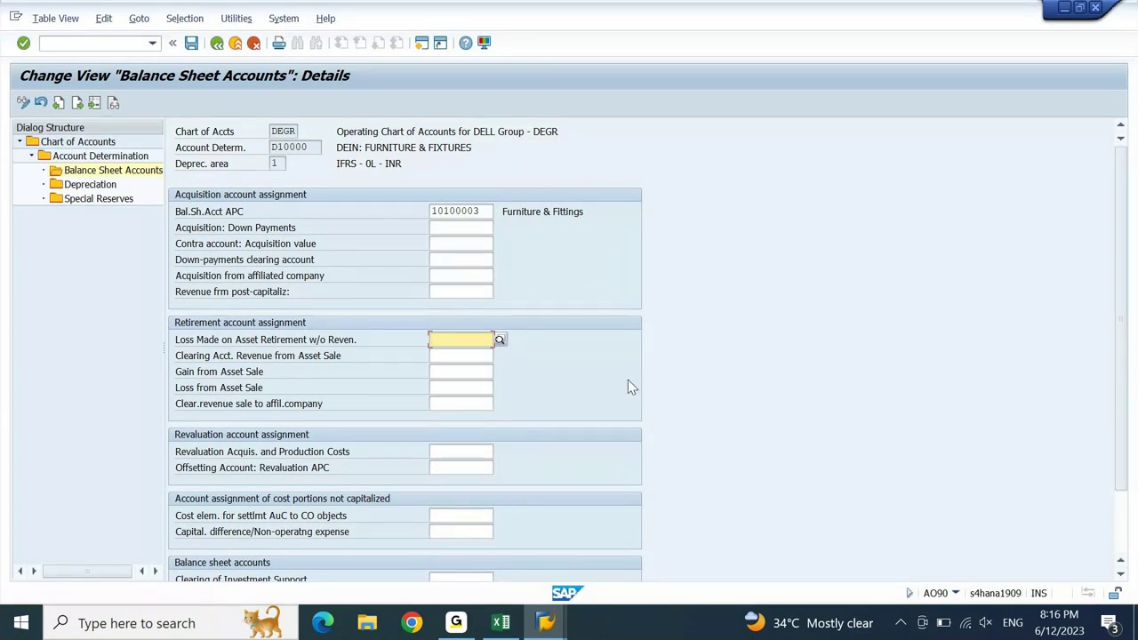
{"action": "left_click", "coordinate": [545, 622]}
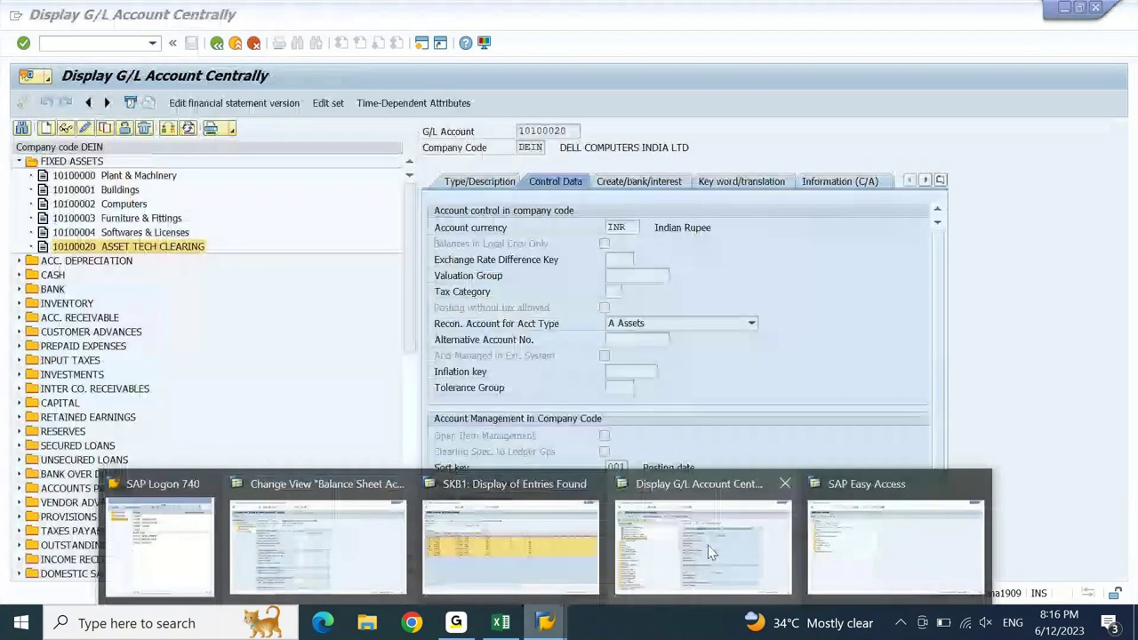
- Copy 43200000 SCRAPPING from FS00 into Loss Made on Asset Retirement w/o Revenue
{"action": "left_click", "coordinate": [708, 545]}
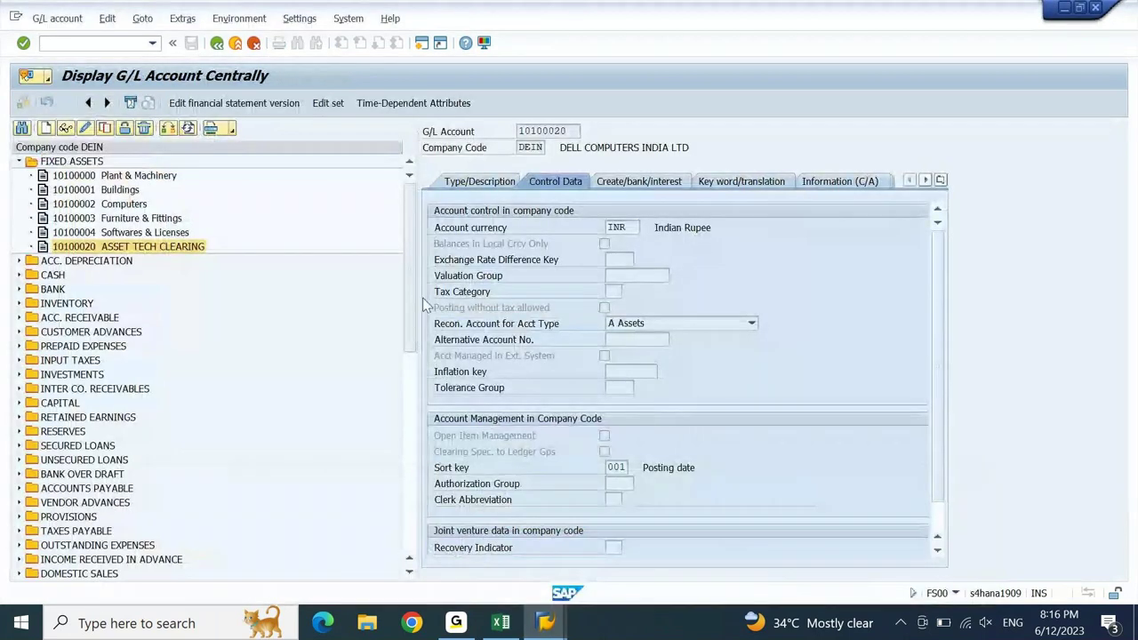
{"action": "left_click", "coordinate": [19, 161]}
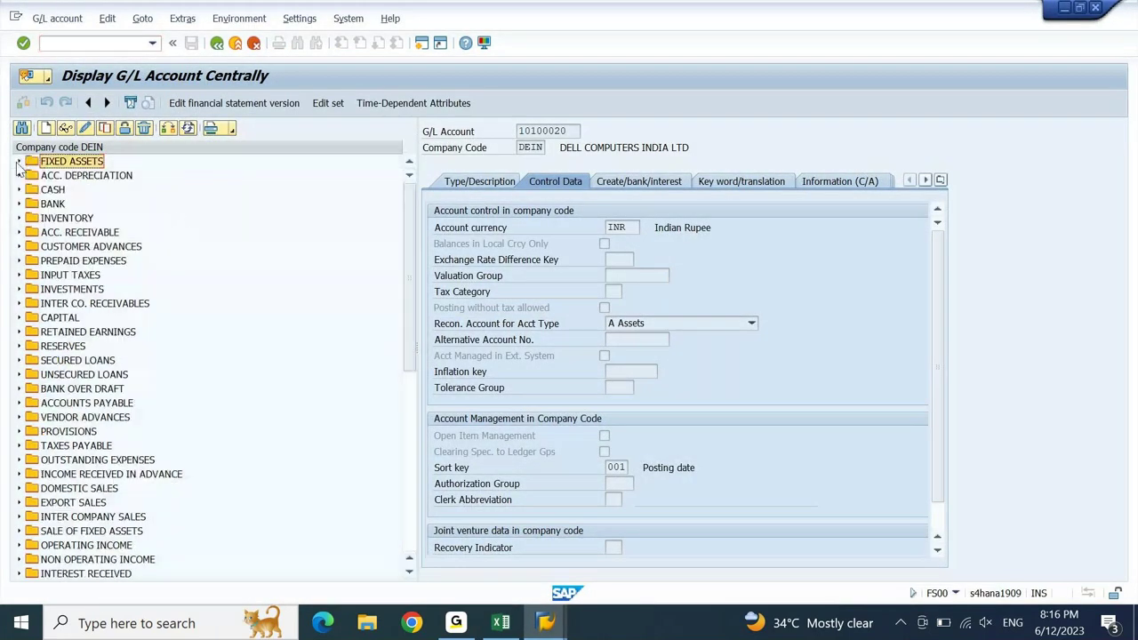
{"action": "key", "text": "alt+Tab"}
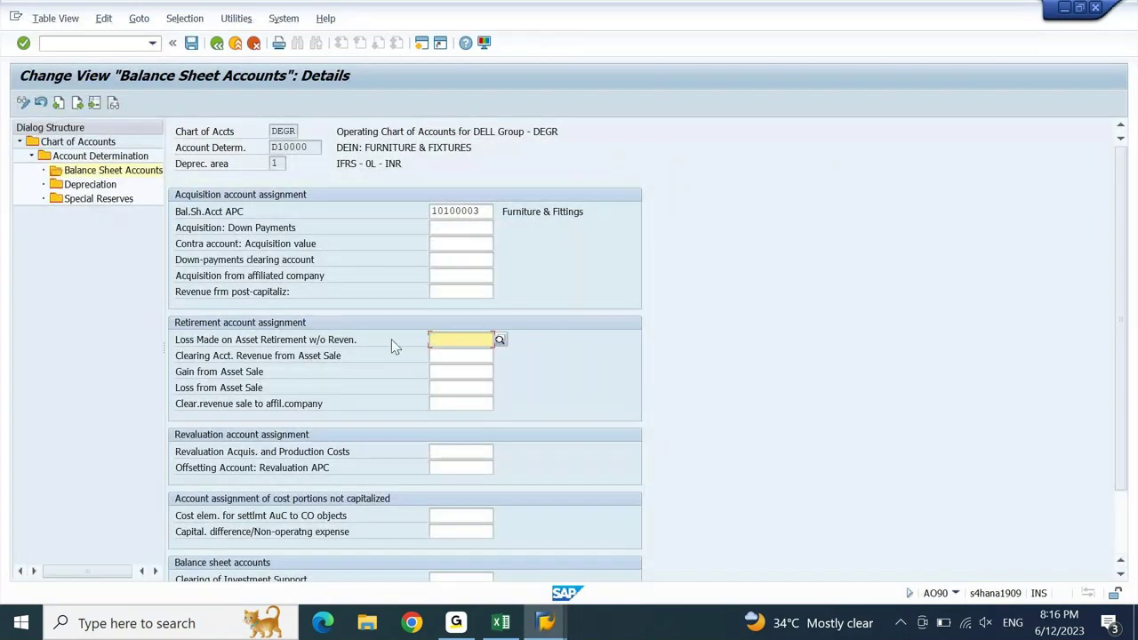
{"action": "key", "text": "alt+Tab"}
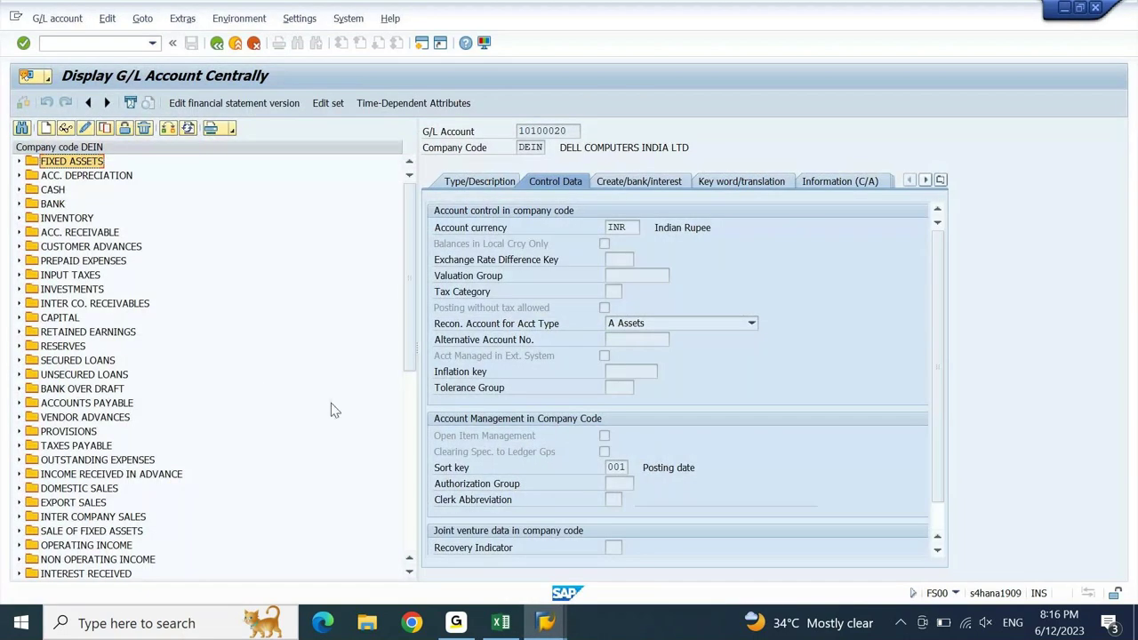
{"action": "left_click", "coordinate": [409, 469]}
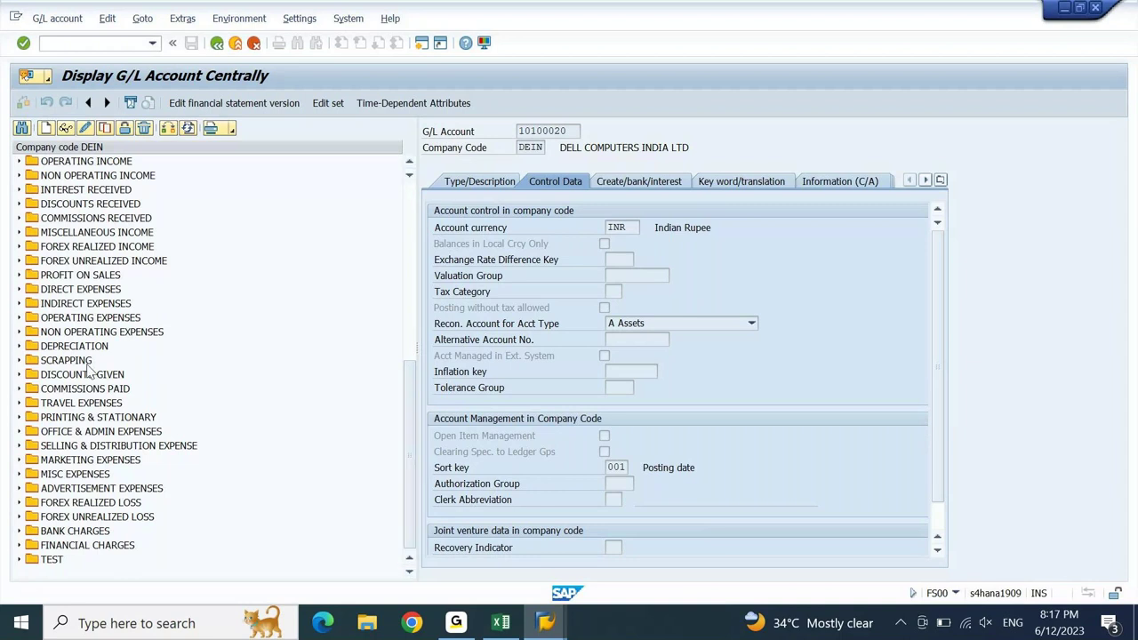
{"action": "left_click", "coordinate": [18, 361]}
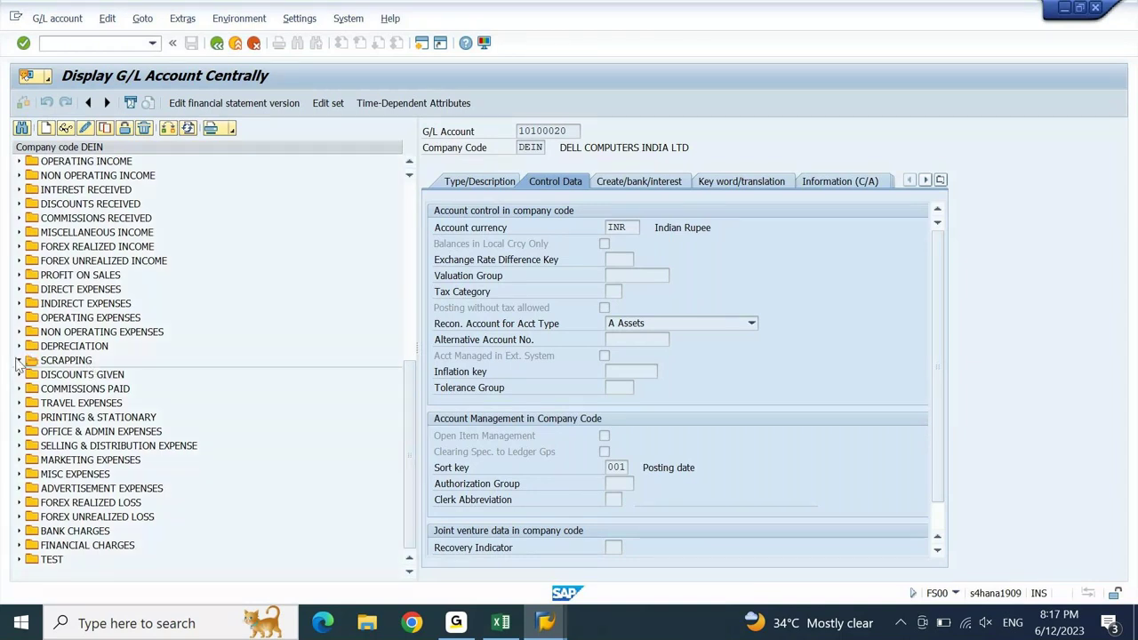
{"action": "double_click", "coordinate": [86, 376]}
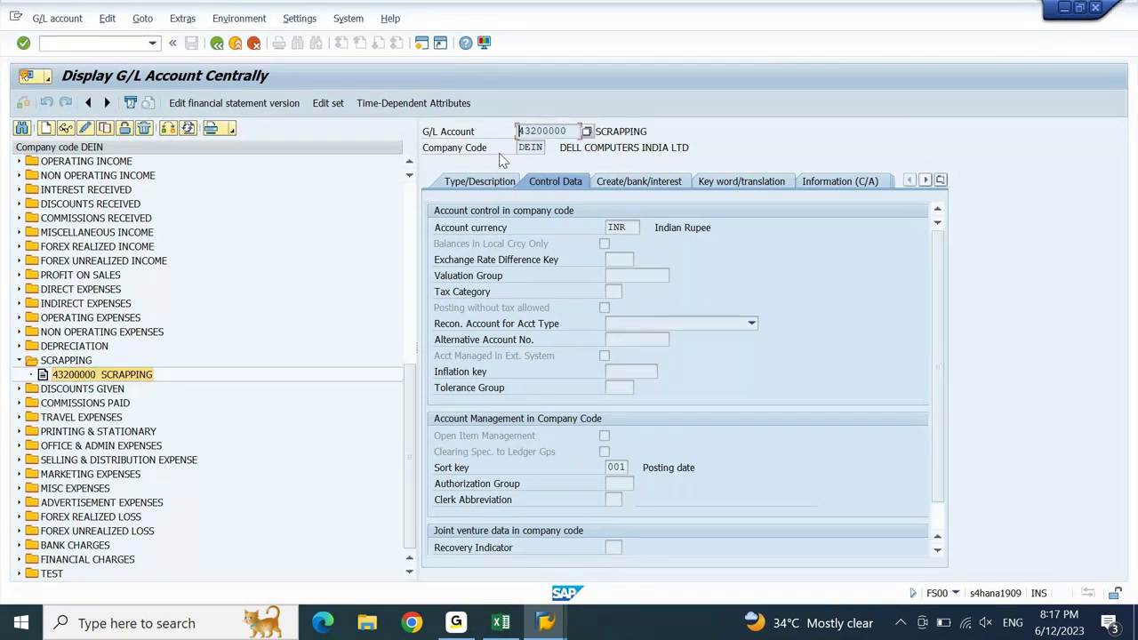
{"action": "key", "text": "alt+Tab"}
{"action": "type", "text": "43200000"}
{"action": "key", "text": "Return"}
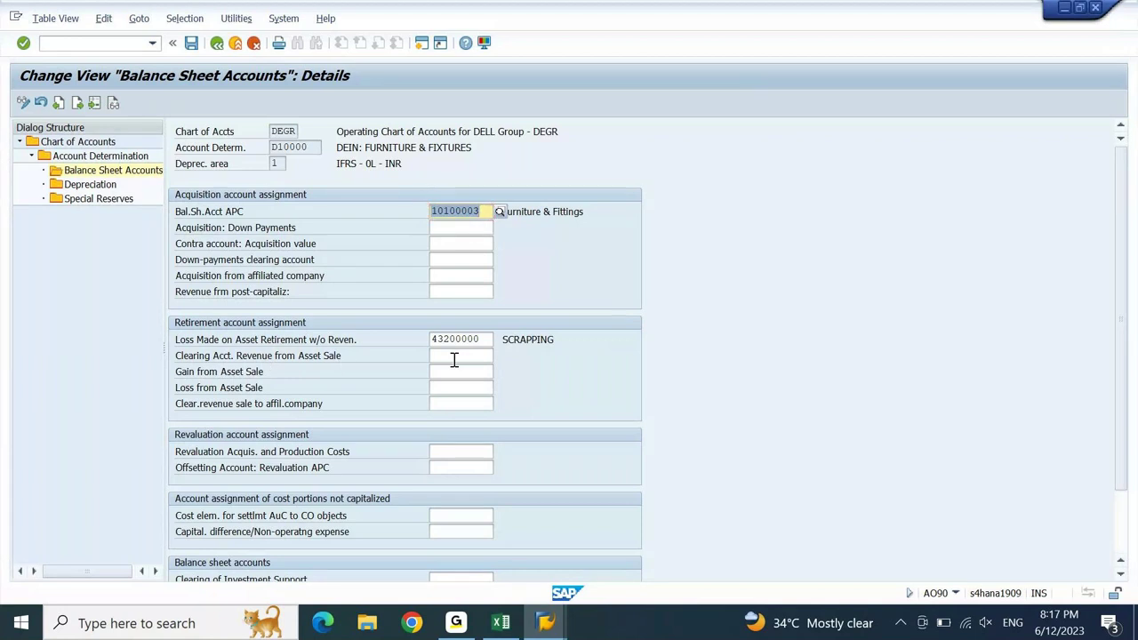
{"action": "key", "text": "alt+Tab"}
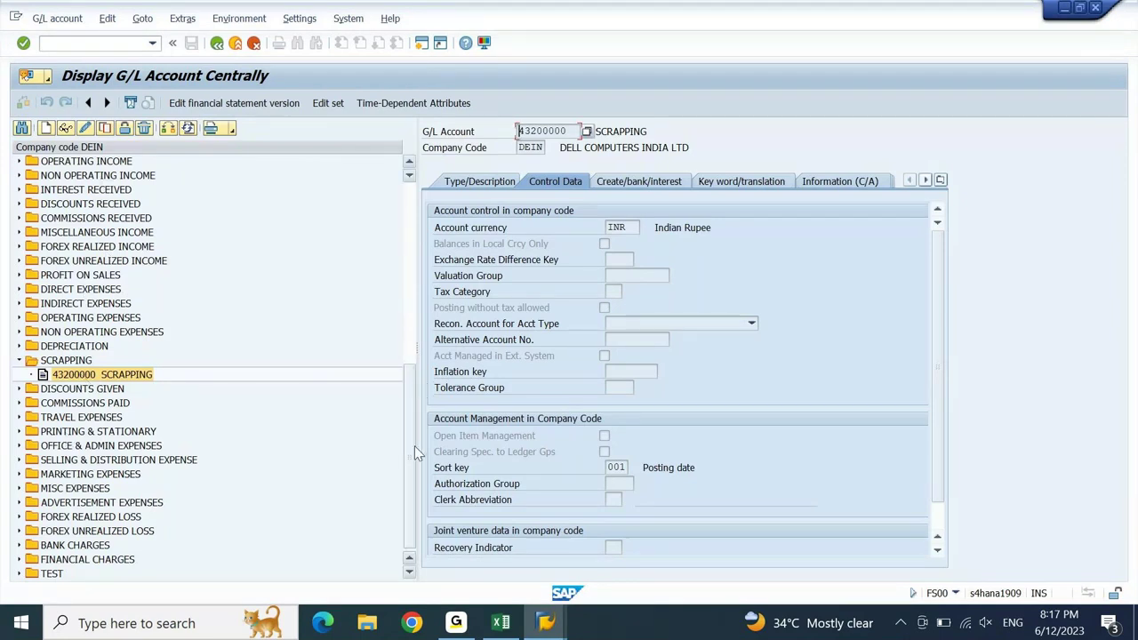
{"action": "left_click_drag", "start_coordinate": [411, 446], "coordinate": [407, 407]}
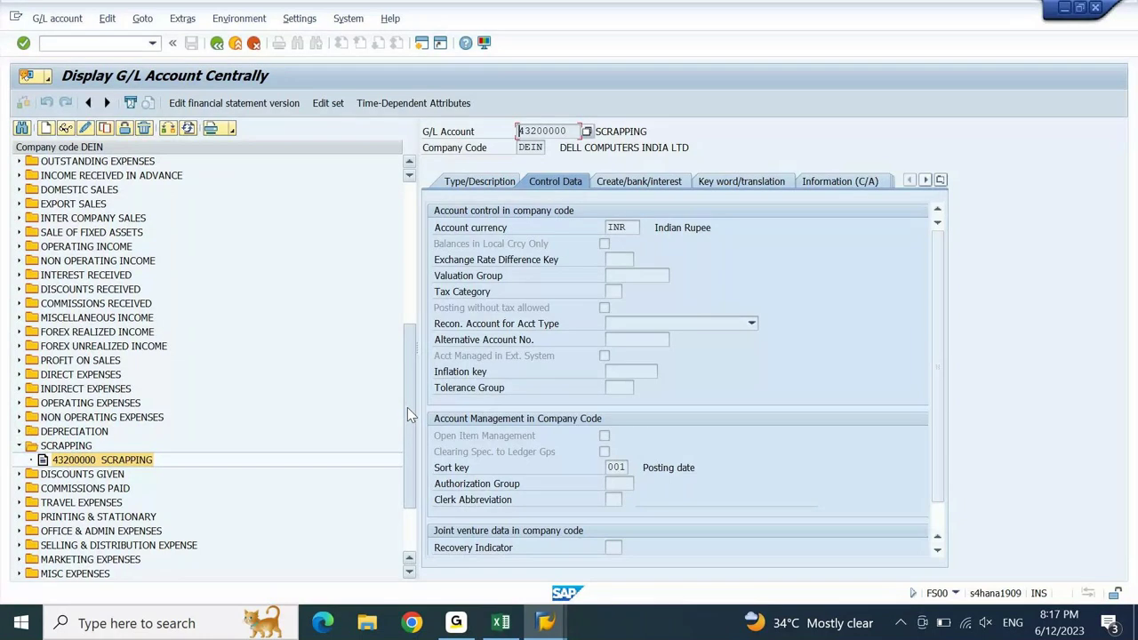
- Enter 31400000 Sale Of Fixed Assets as the asset-sale clearing account
{"action": "left_click", "coordinate": [19, 233]}
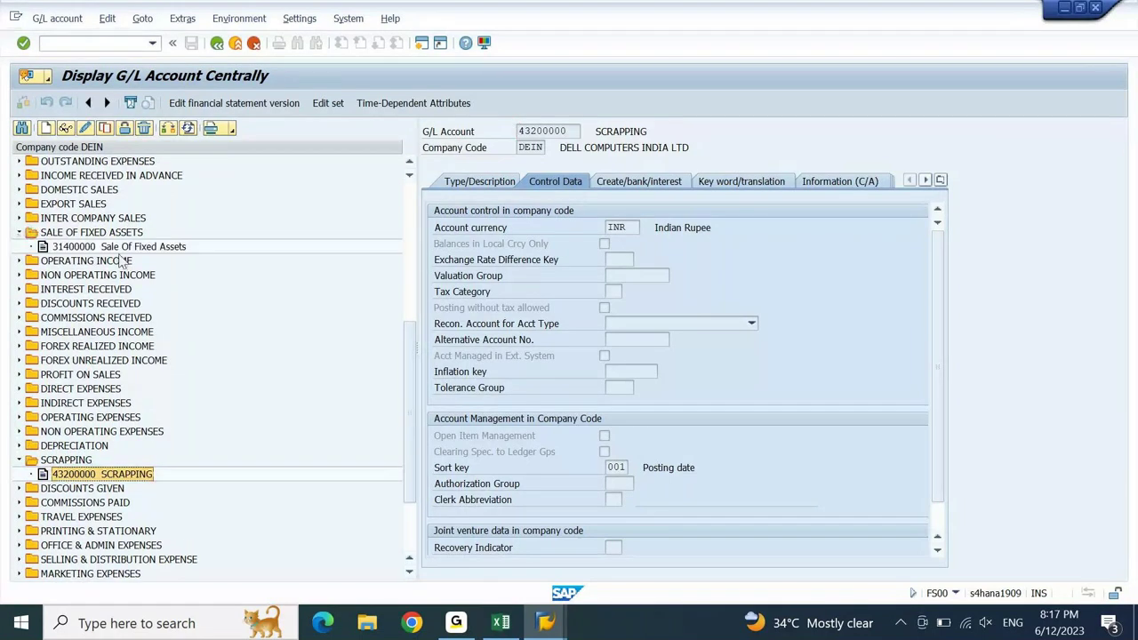
{"action": "left_click", "coordinate": [76, 247]}
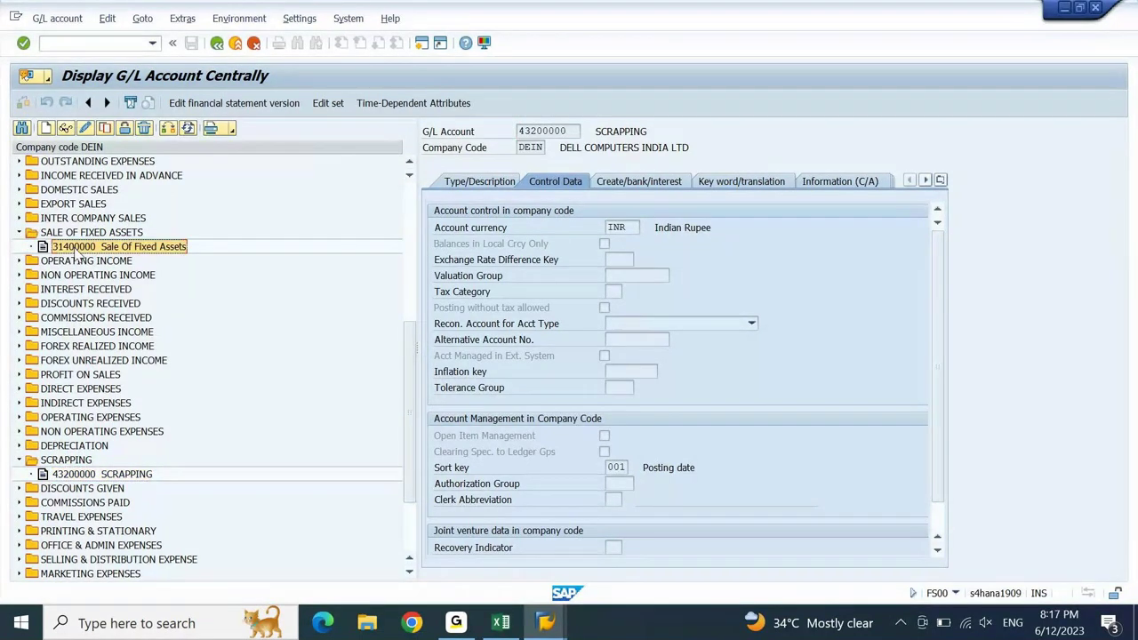
{"action": "left_click", "coordinate": [66, 129]}
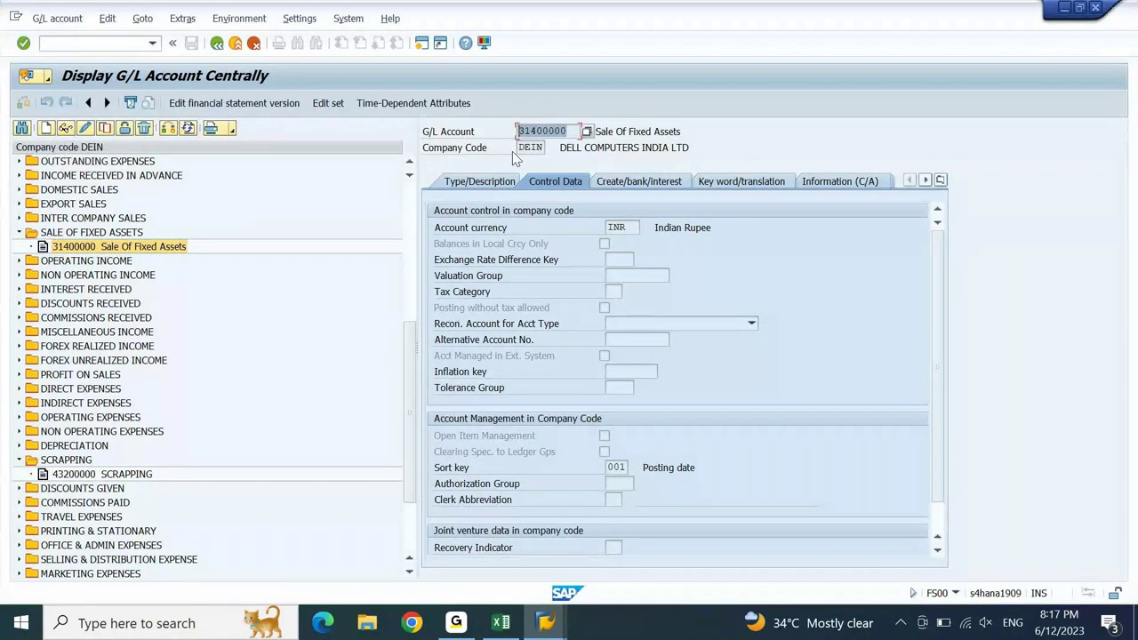
{"action": "mouse_move", "coordinate": [498, 615]}
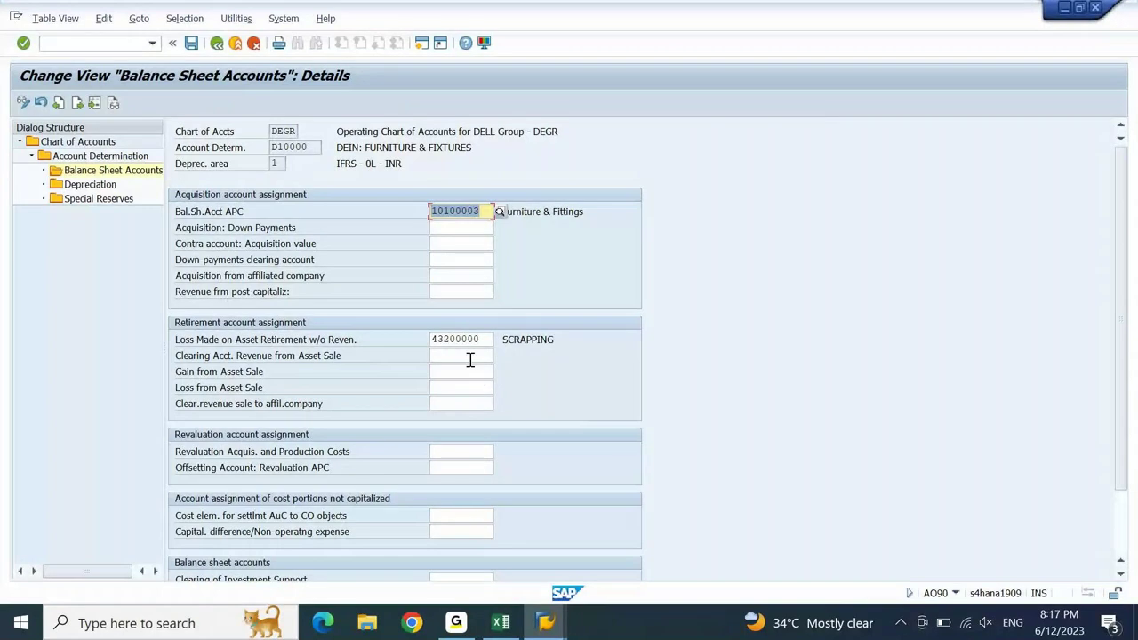
{"action": "left_click", "coordinate": [469, 355]}
{"action": "type", "text": "31400000"}
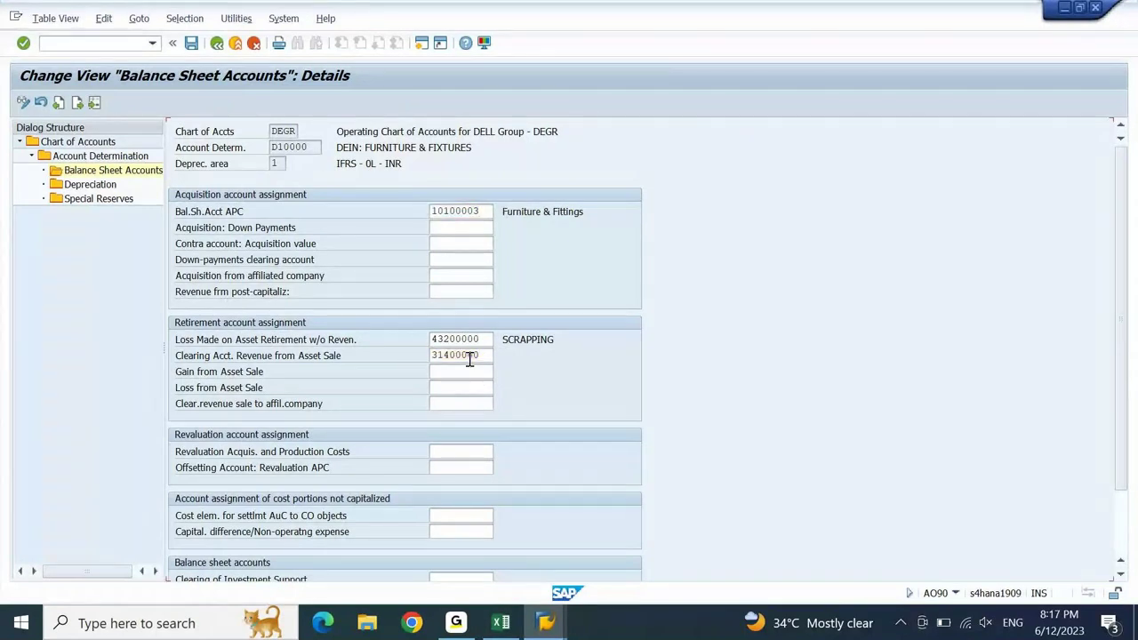
{"action": "key", "text": "Return"}
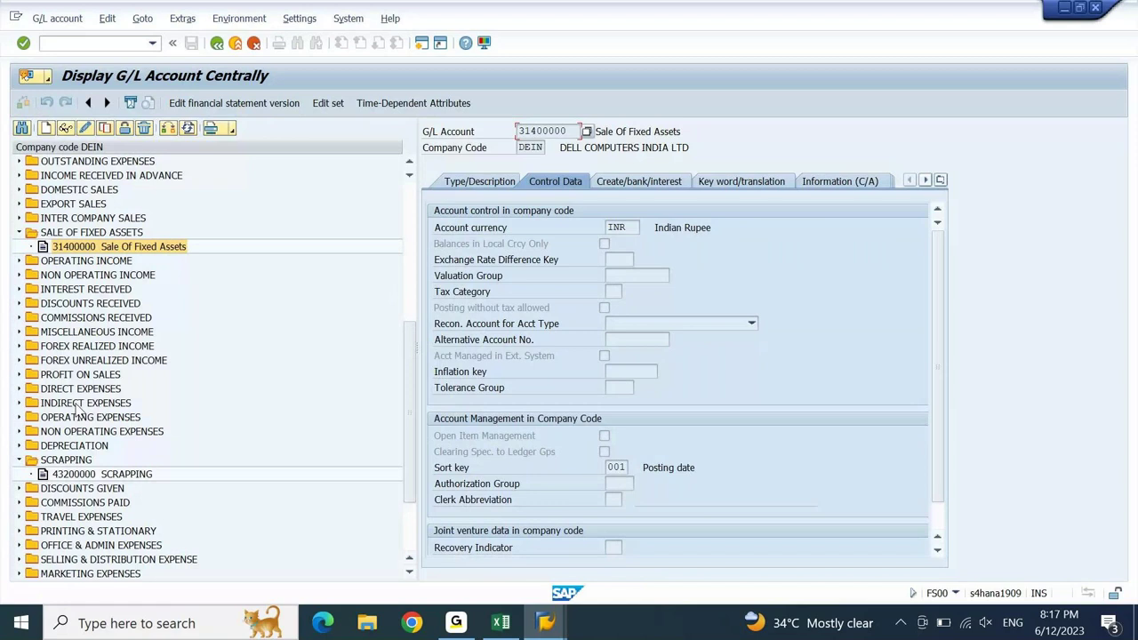
- Enter 35100000 Profit On Sales as the Gain from Asset Sale account
{"action": "left_click", "coordinate": [18, 232]}
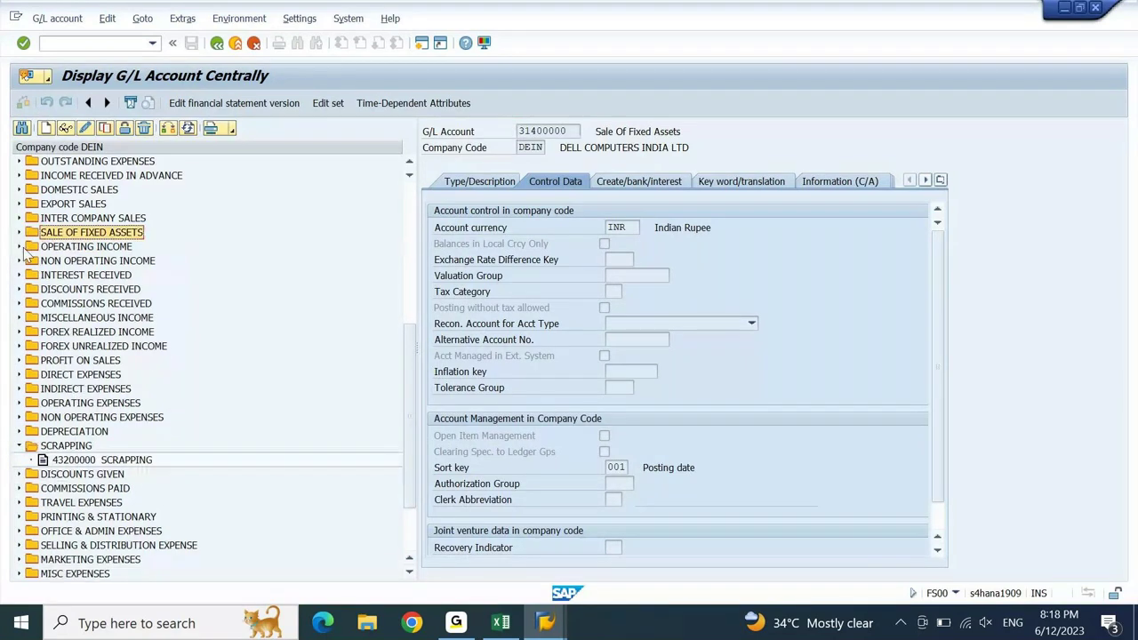
{"action": "left_click", "coordinate": [19, 360]}
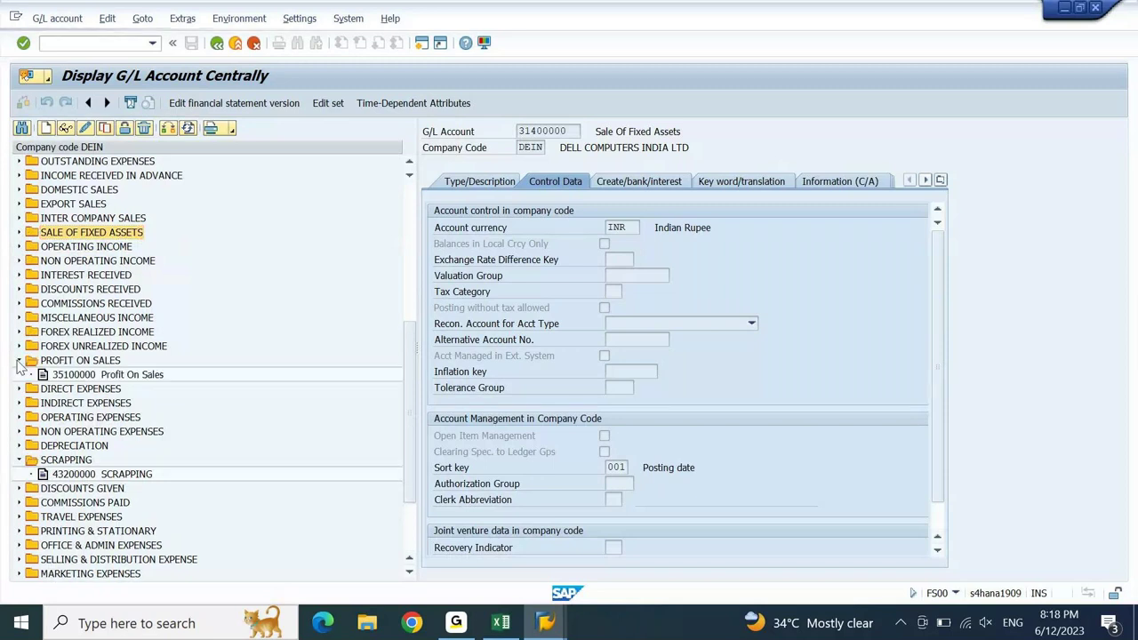
{"action": "left_click", "coordinate": [105, 378]}
{"action": "double_click", "coordinate": [105, 378]}
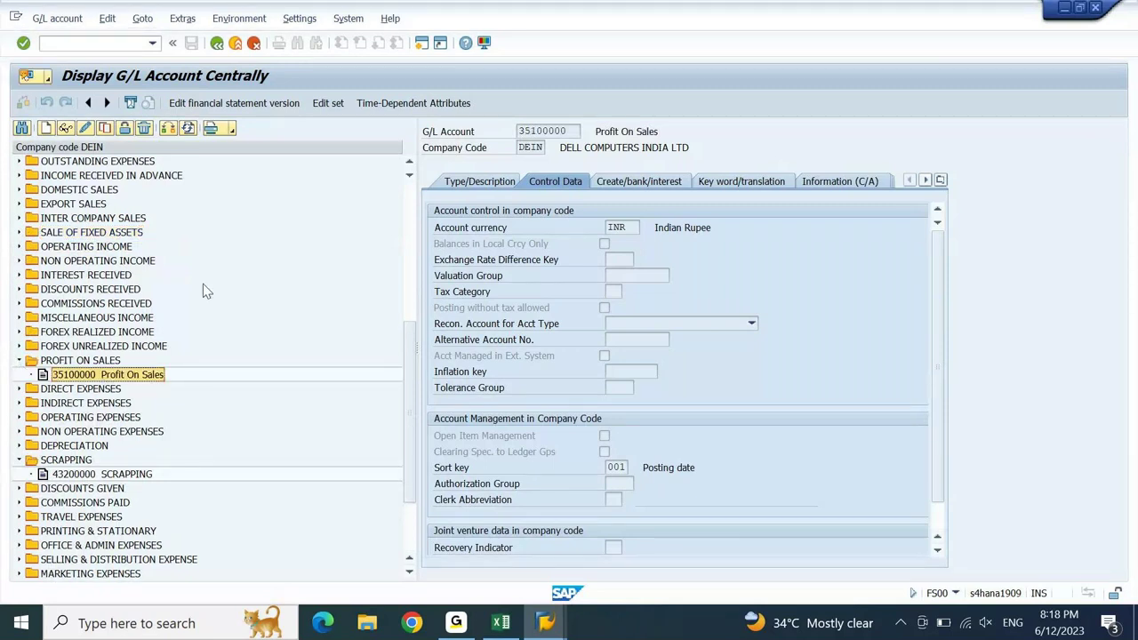
{"action": "left_click", "coordinate": [569, 132]}
{"action": "key", "text": "ctrl+c"}
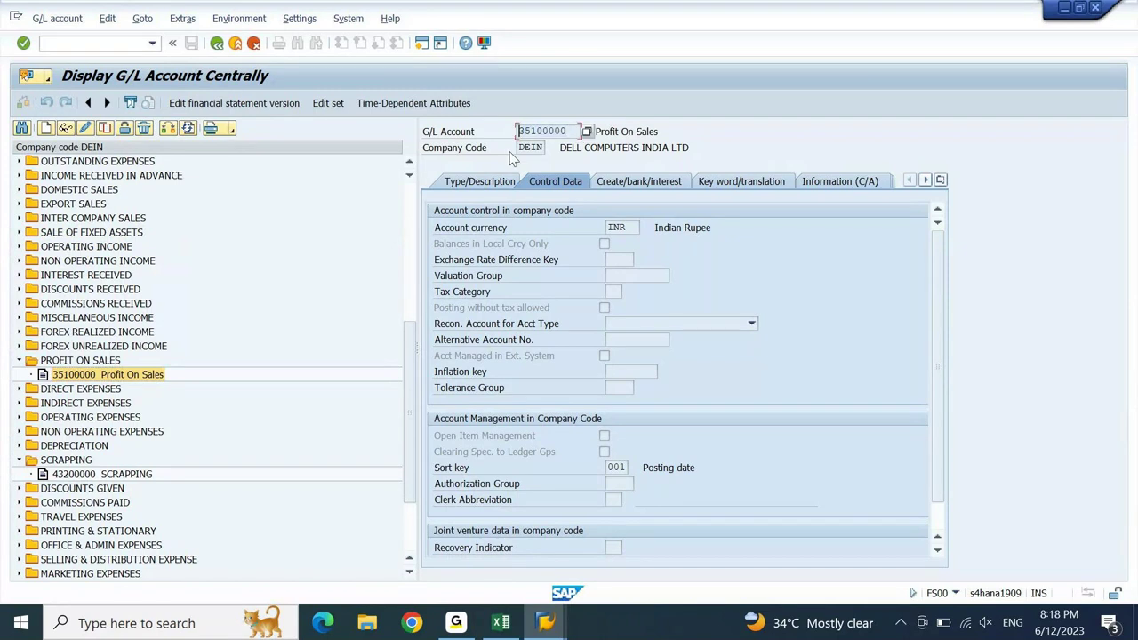
{"action": "key", "text": "alt+Tab"}
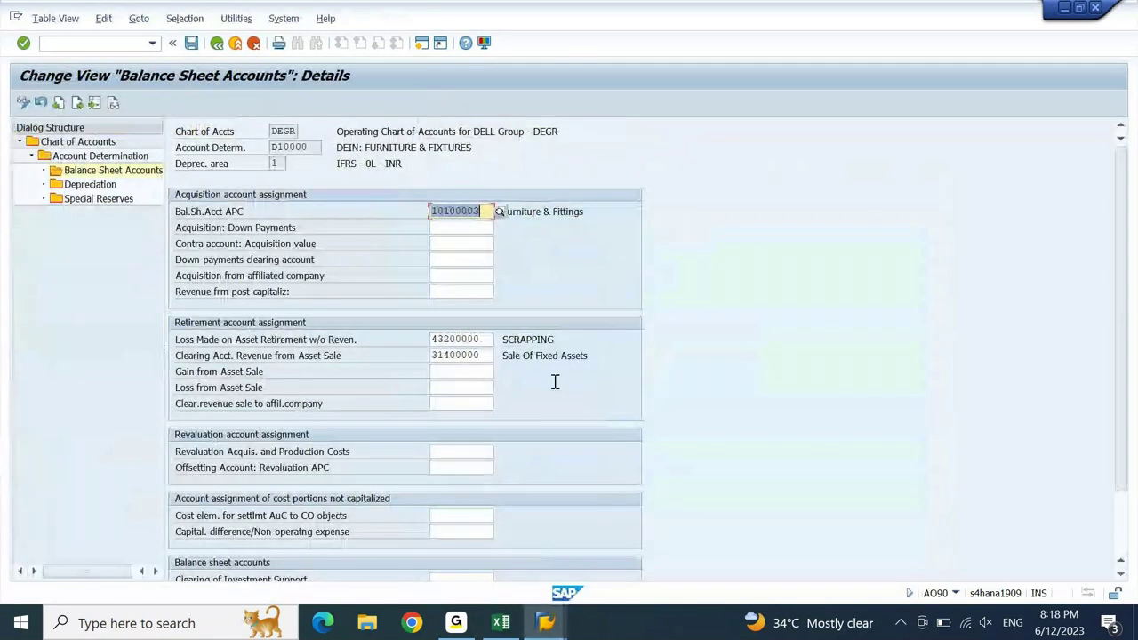
{"action": "left_click", "coordinate": [480, 372]}
{"action": "key", "text": "ctrl+v"}
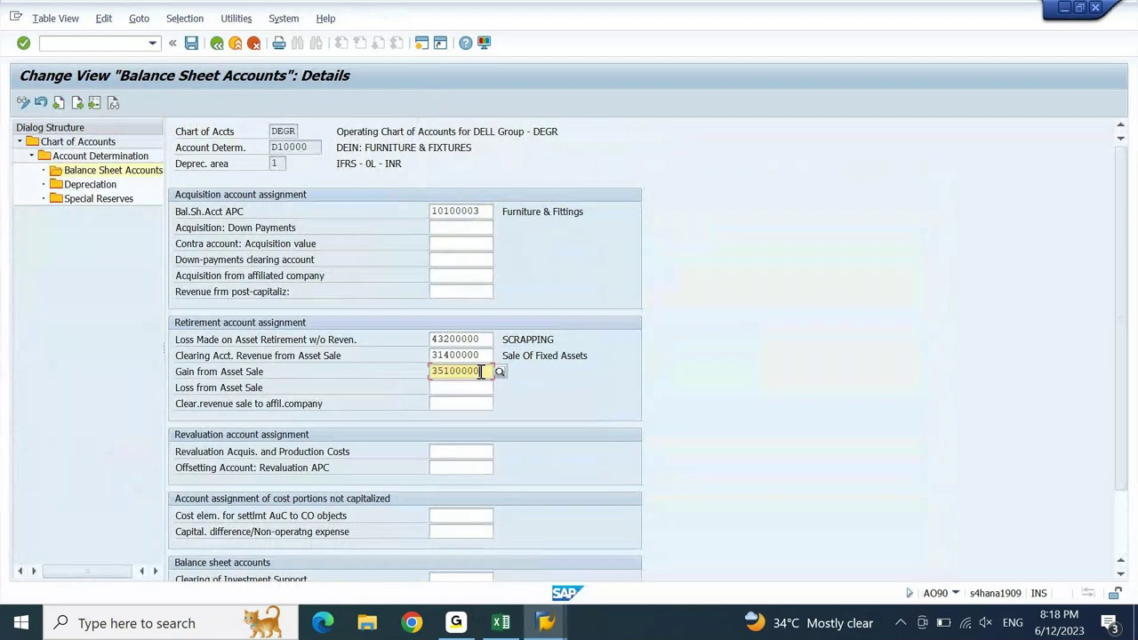
{"action": "key", "text": "Return"}
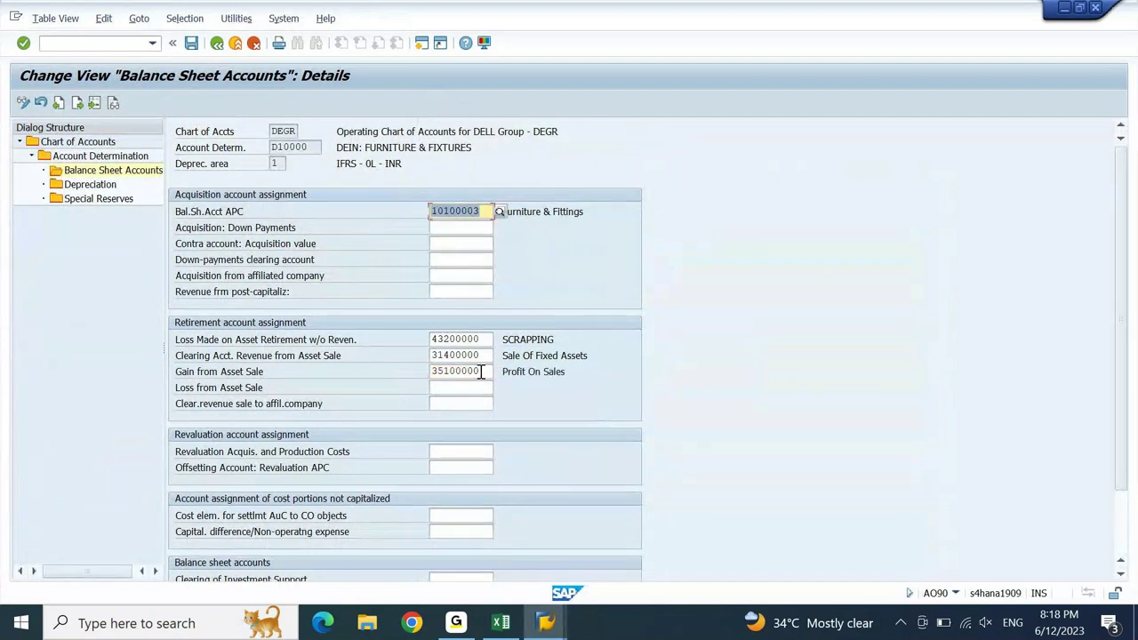
{"action": "key", "text": "alt+Tab"}
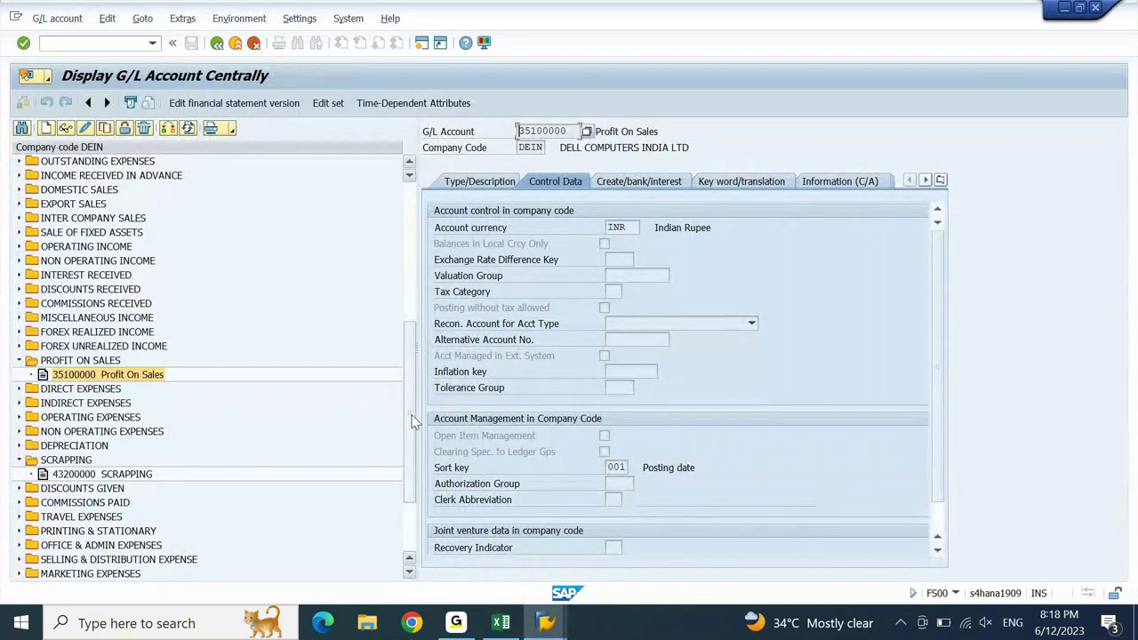
- Find 45200000 in the FS00 tree and enter it as the Loss from Asset Sale account
{"action": "left_click_drag", "start_coordinate": [412, 422], "coordinate": [405, 477]}
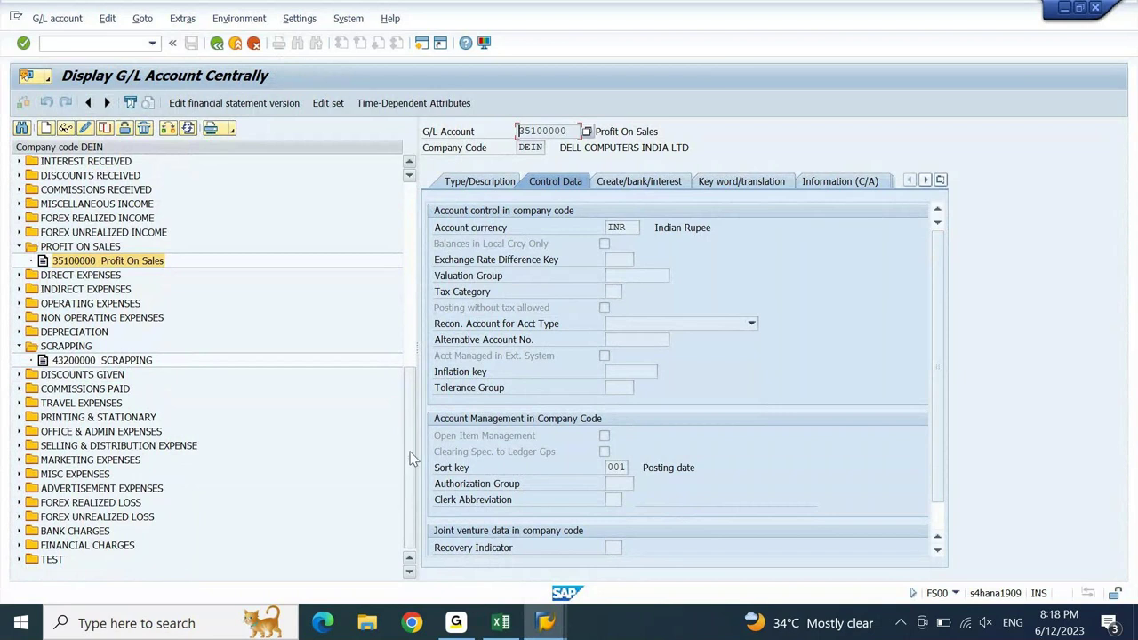
{"action": "left_click_drag", "start_coordinate": [411, 459], "coordinate": [412, 315]}
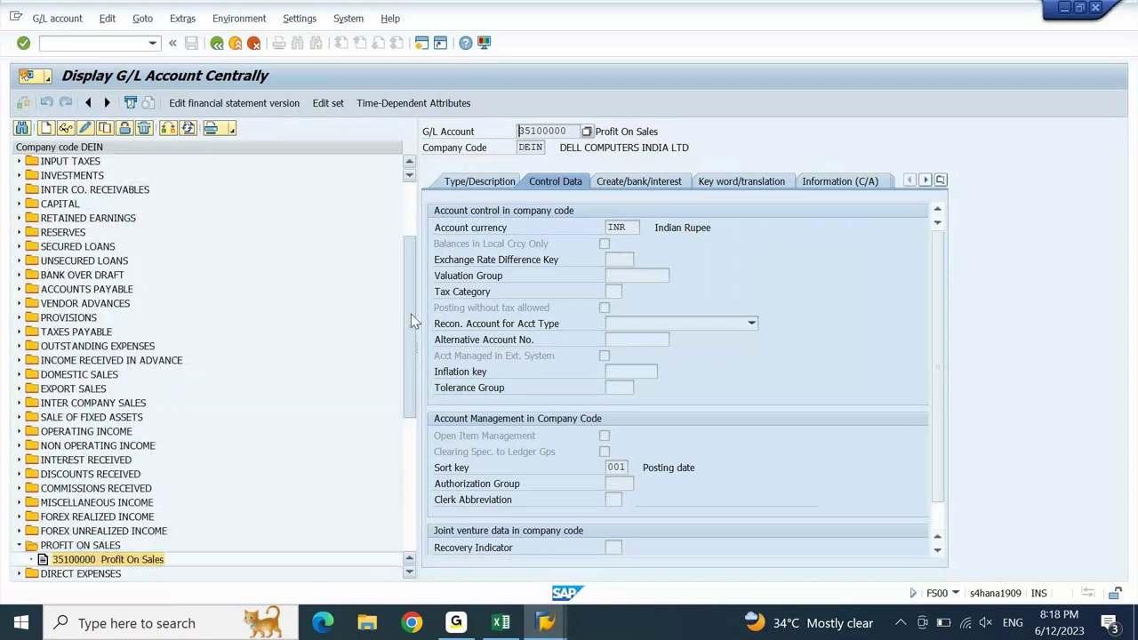
{"action": "left_click_drag", "start_coordinate": [411, 313], "coordinate": [406, 394]}
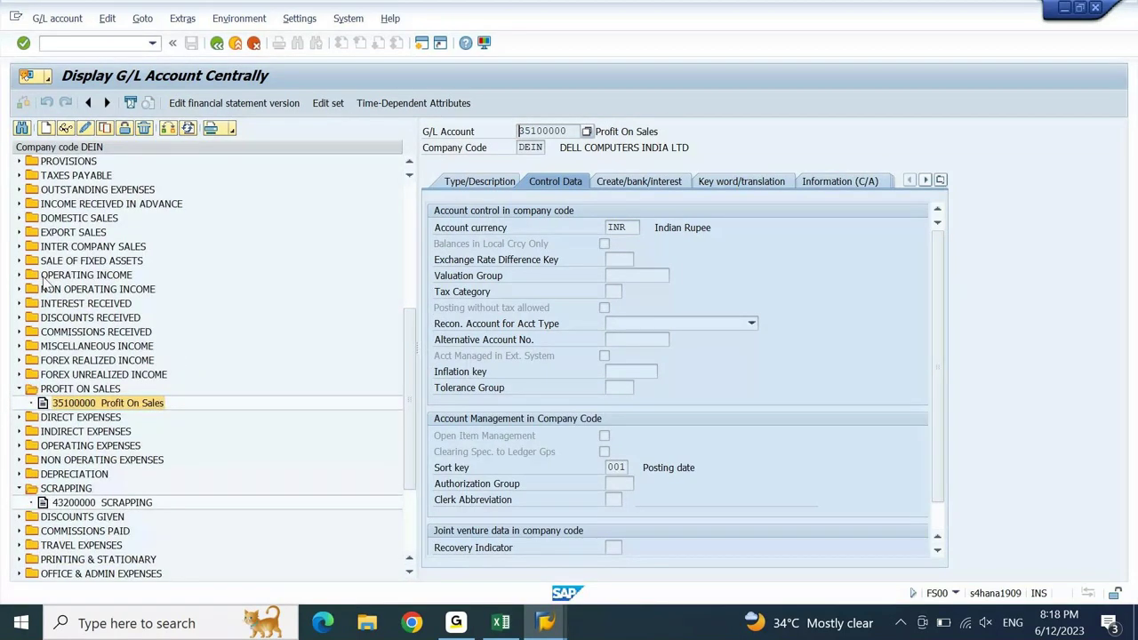
{"action": "left_click", "coordinate": [19, 447]}
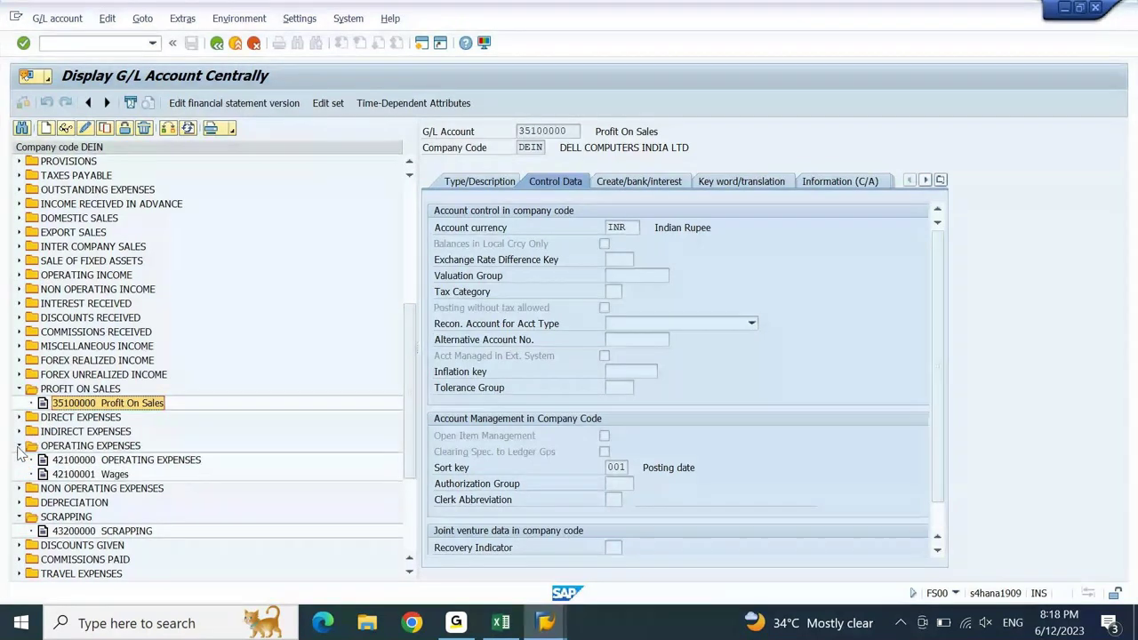
{"action": "left_click", "coordinate": [20, 446]}
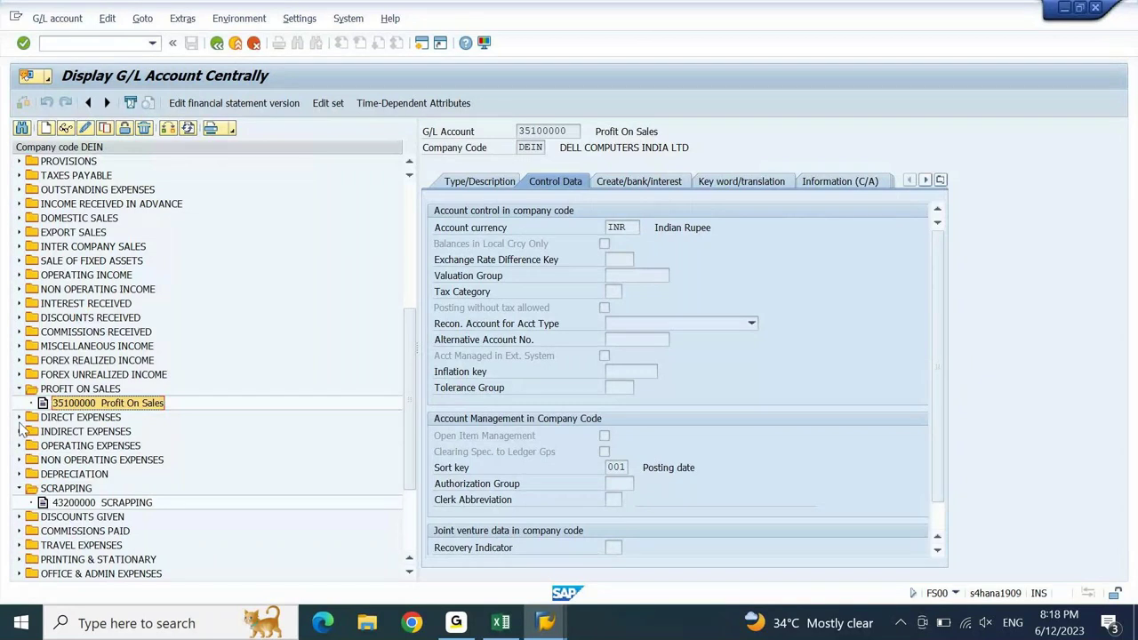
{"action": "left_click", "coordinate": [19, 460]}
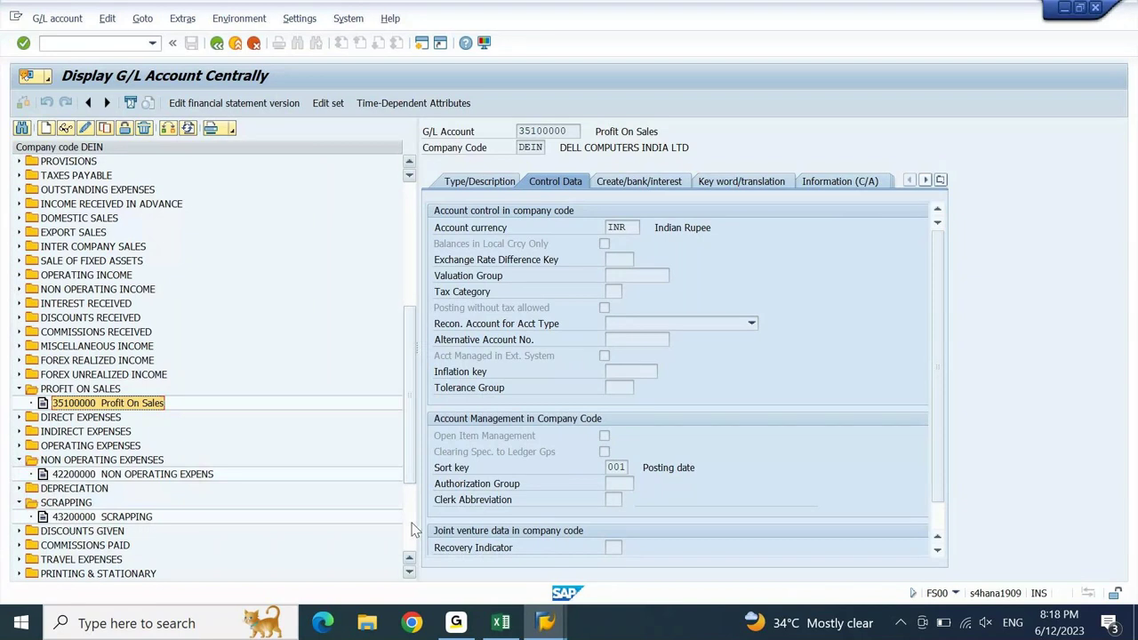
{"action": "scroll", "coordinate": [412, 530], "scroll_direction": "down", "scroll_amount": 4}
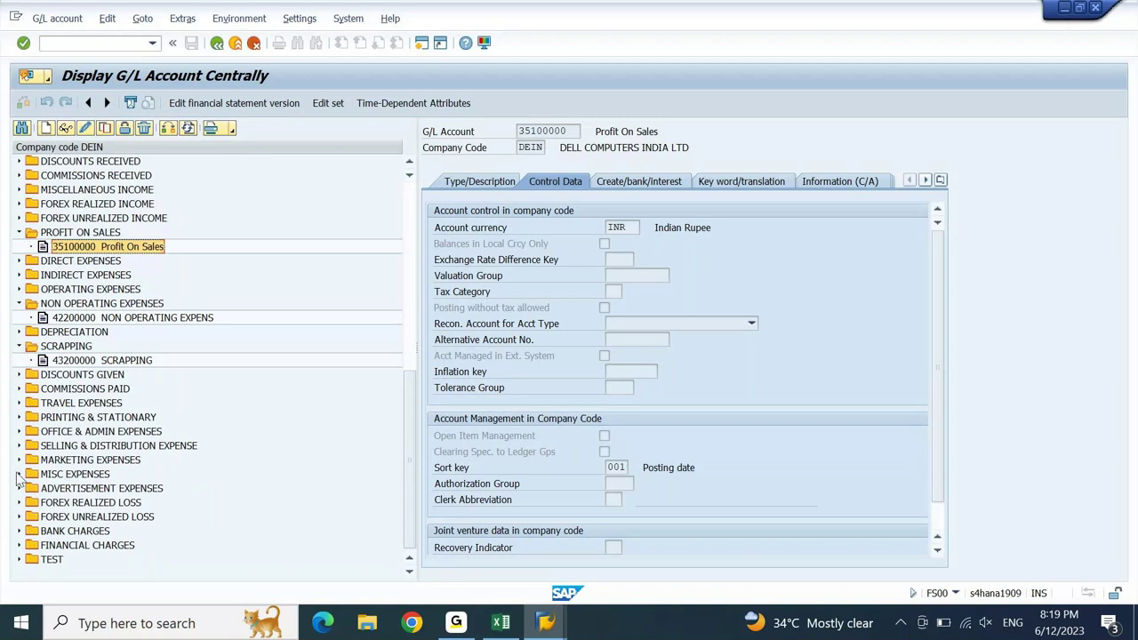
{"action": "left_click", "coordinate": [19, 476]}
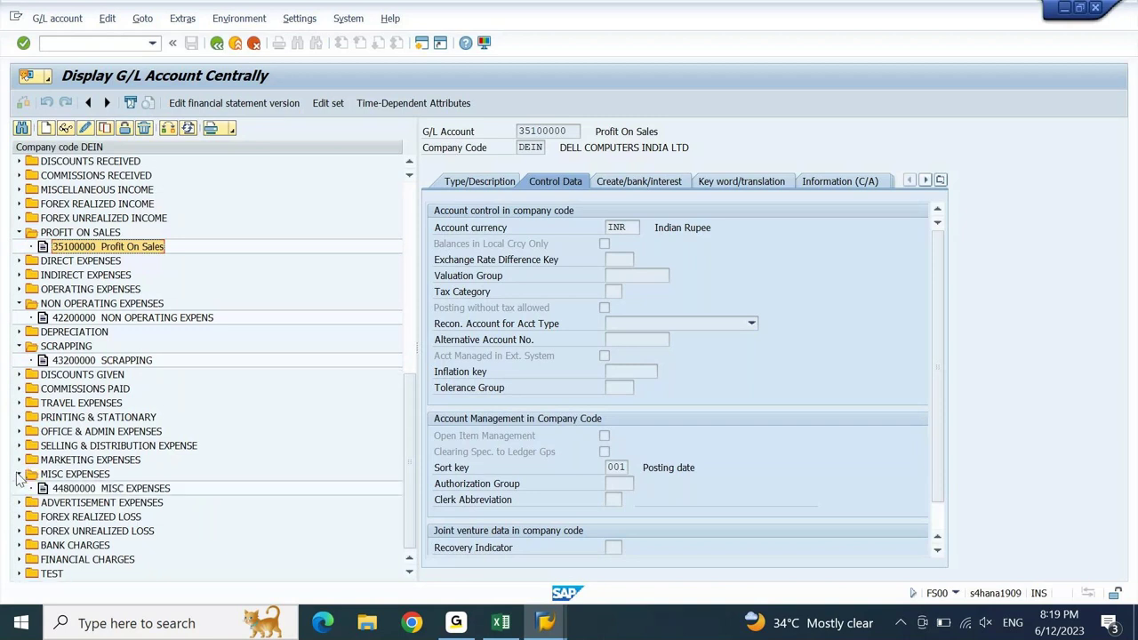
{"action": "left_click", "coordinate": [20, 531]}
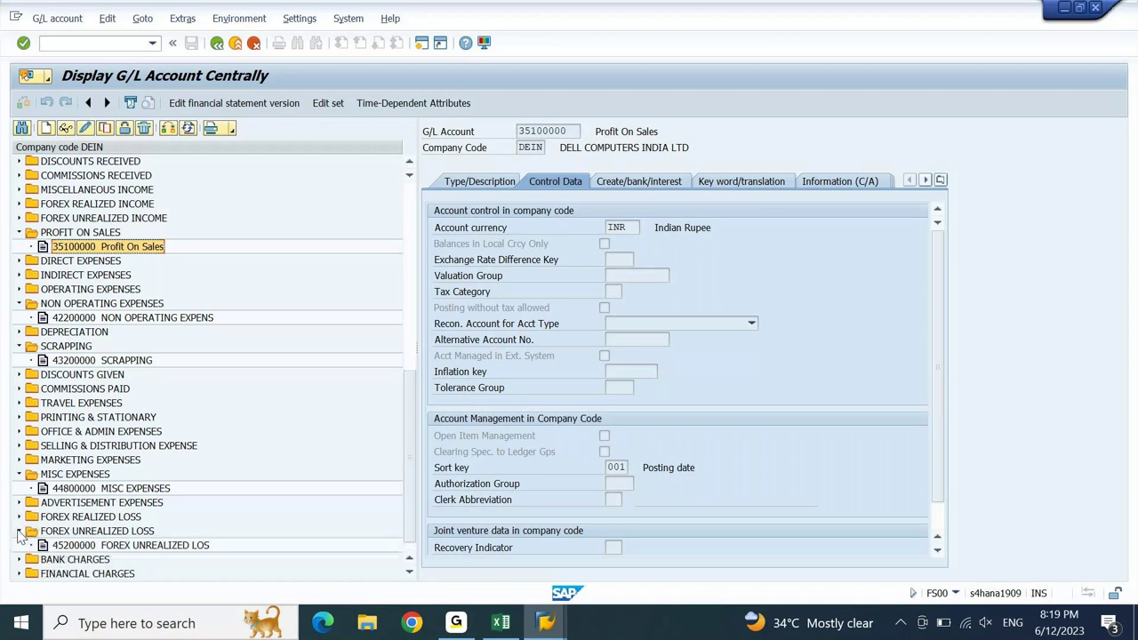
{"action": "left_click", "coordinate": [73, 545]}
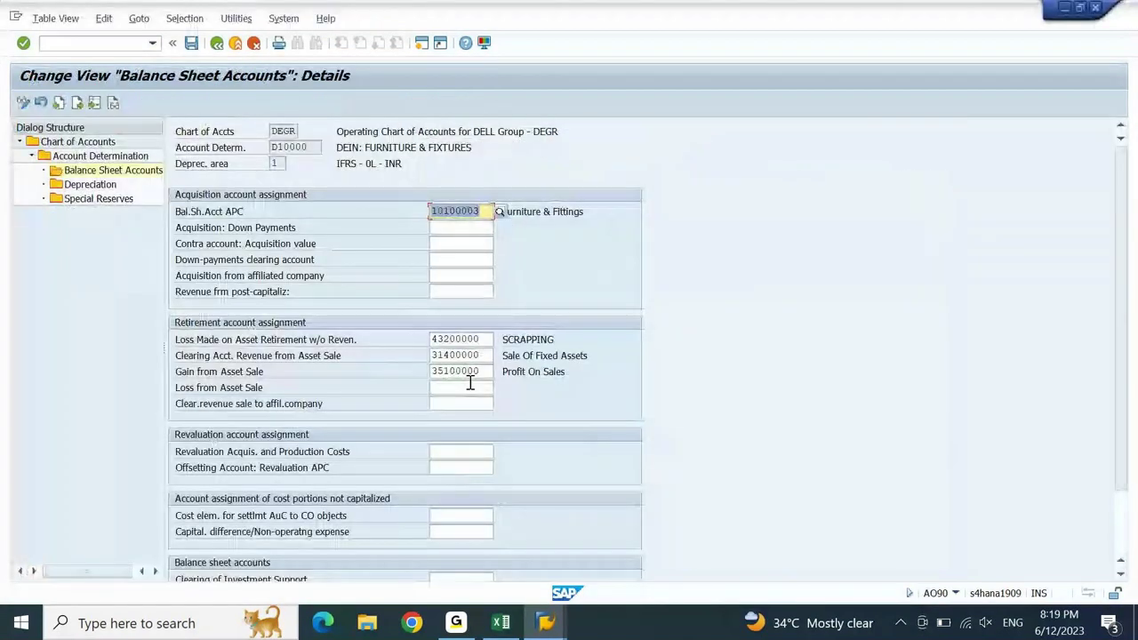
{"action": "left_click", "coordinate": [470, 386]}
{"action": "type", "text": "45200000"}
{"action": "key", "text": "Return"}
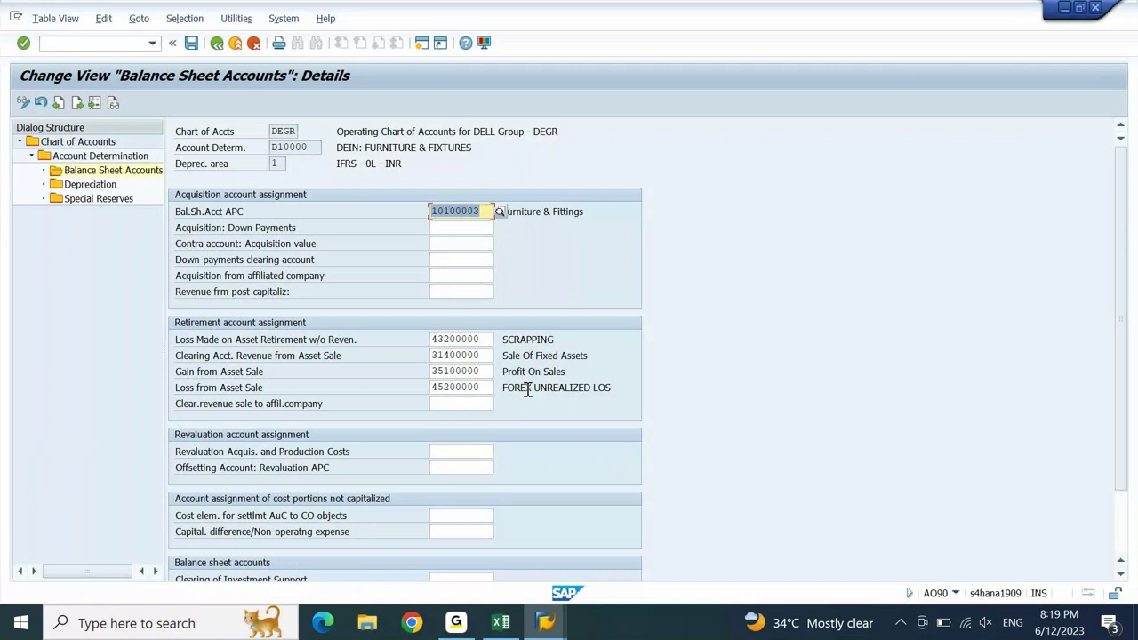
- Give depreciation area 3 accounts 43200000, 31400000, 35100000 and 45200000
{"action": "left_click", "coordinate": [78, 104]}
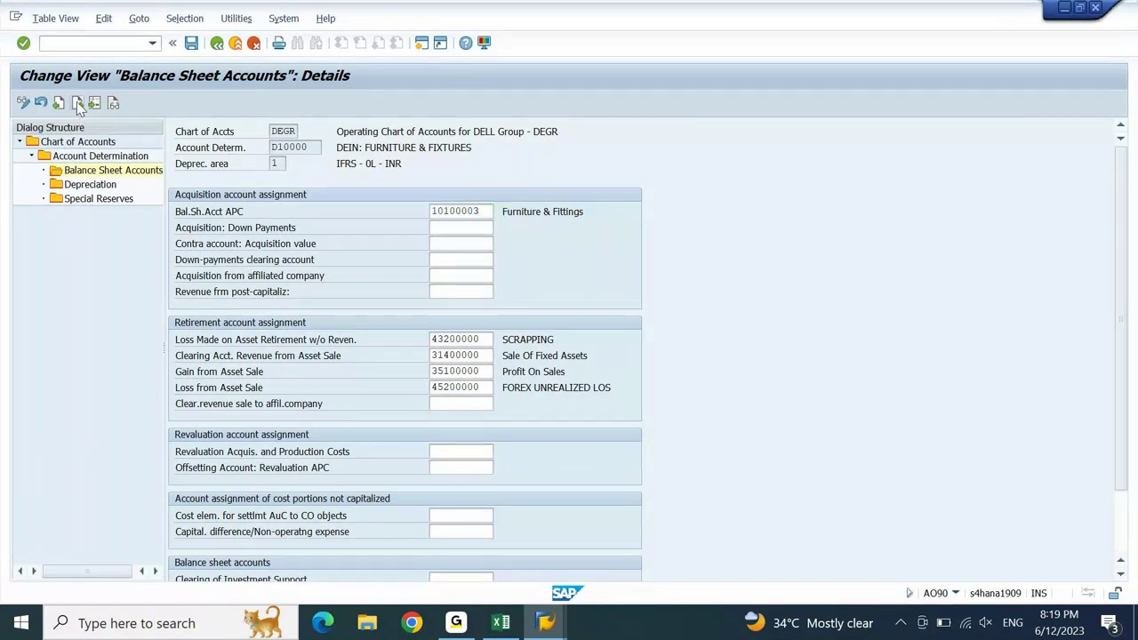
{"action": "left_click", "coordinate": [471, 340]}
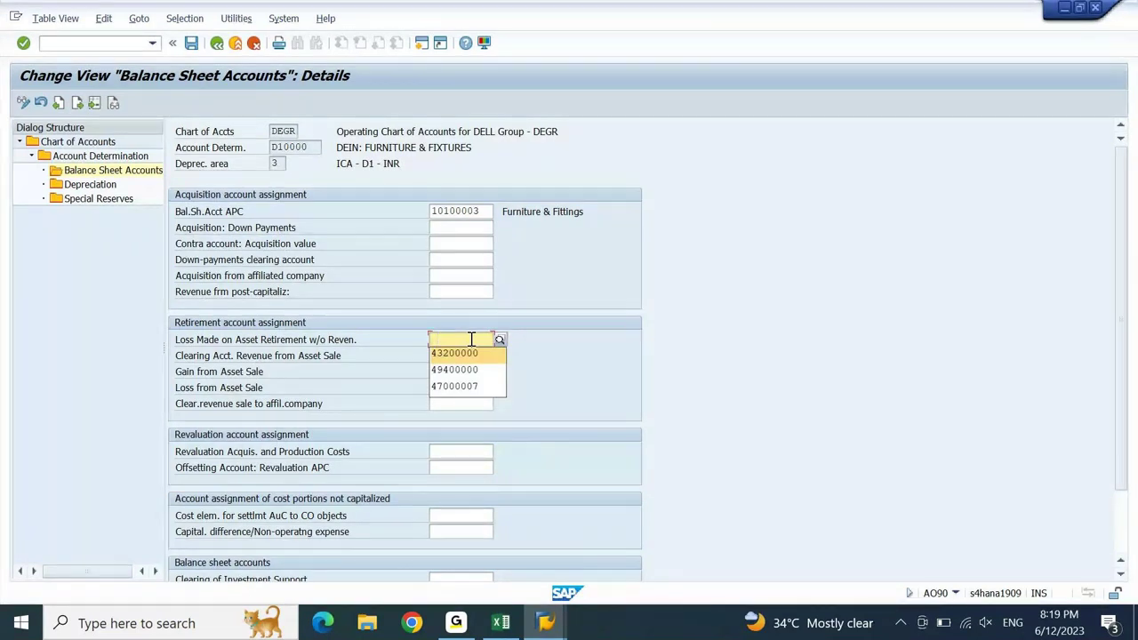
{"action": "key", "text": "Tab"}
{"action": "type", "text": "3"}
{"action": "key", "text": "Tab"}
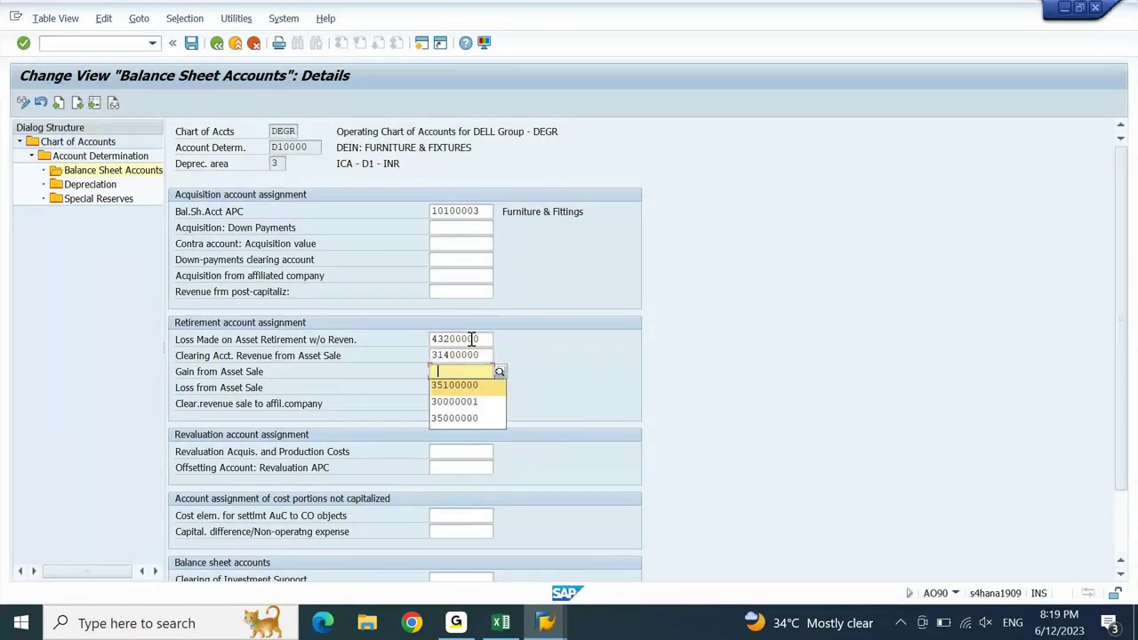
{"action": "key", "text": "Return"}
{"action": "key", "text": "Tab"}
{"action": "type", "text": "45200000"}
{"action": "key", "text": "Return"}
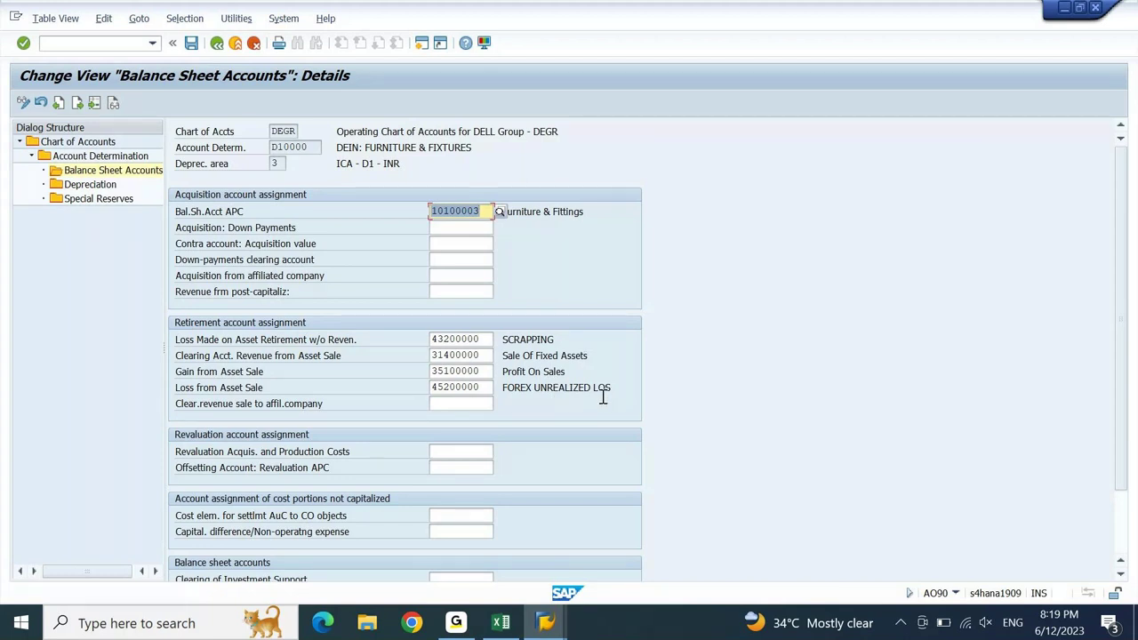
- Save the D10000 account determination under the change request
{"action": "left_click", "coordinate": [193, 44]}
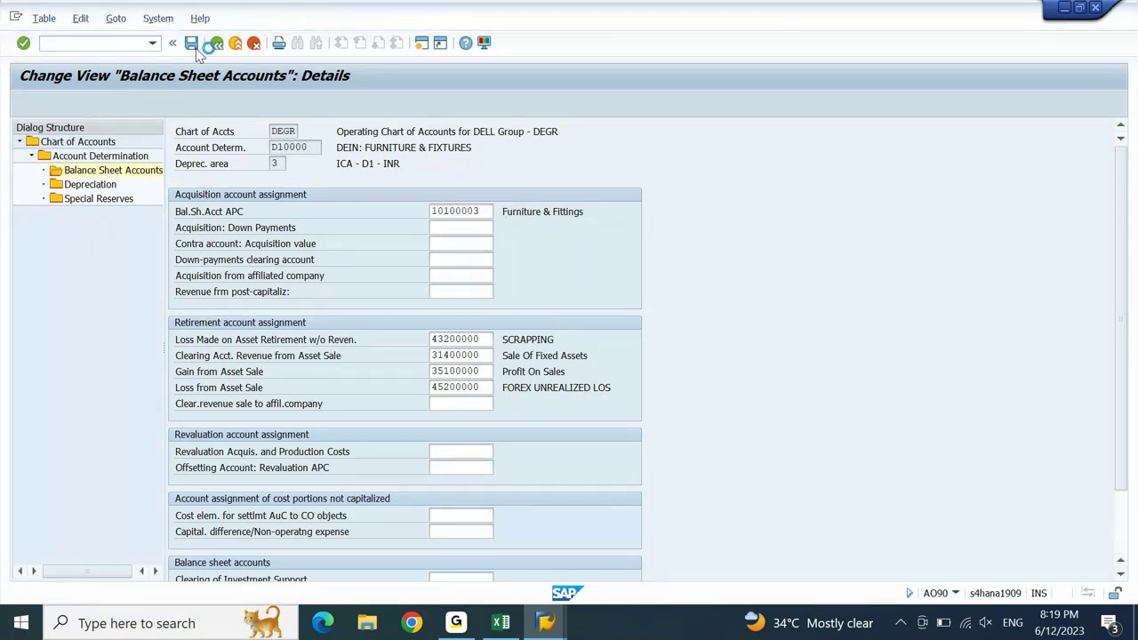
{"action": "key", "text": "Return"}
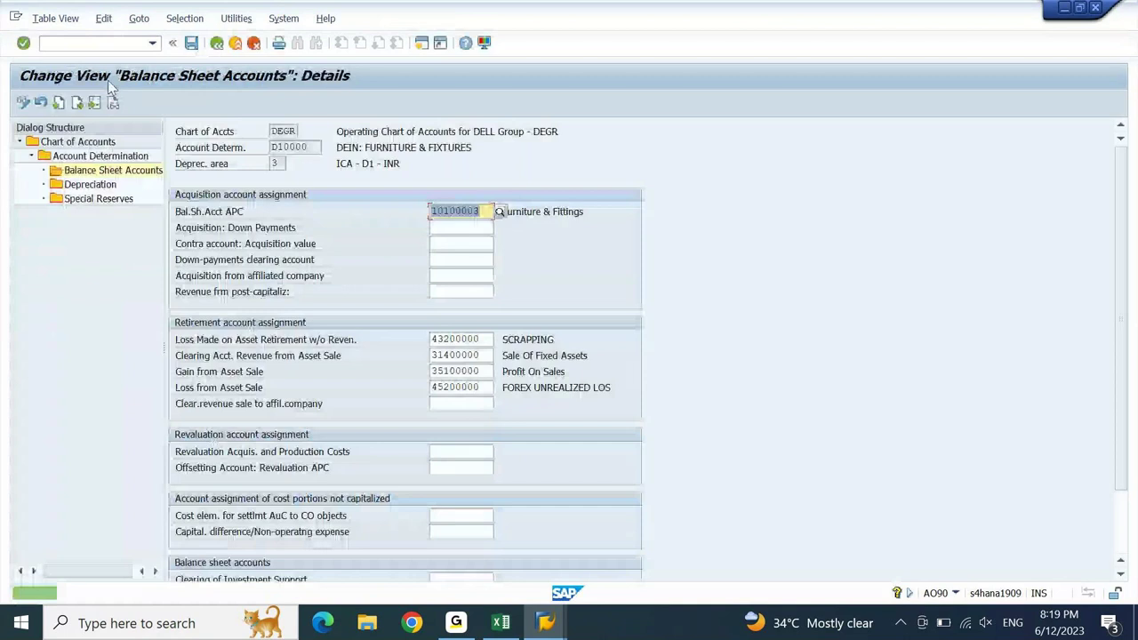
{"action": "left_click", "coordinate": [85, 185]}
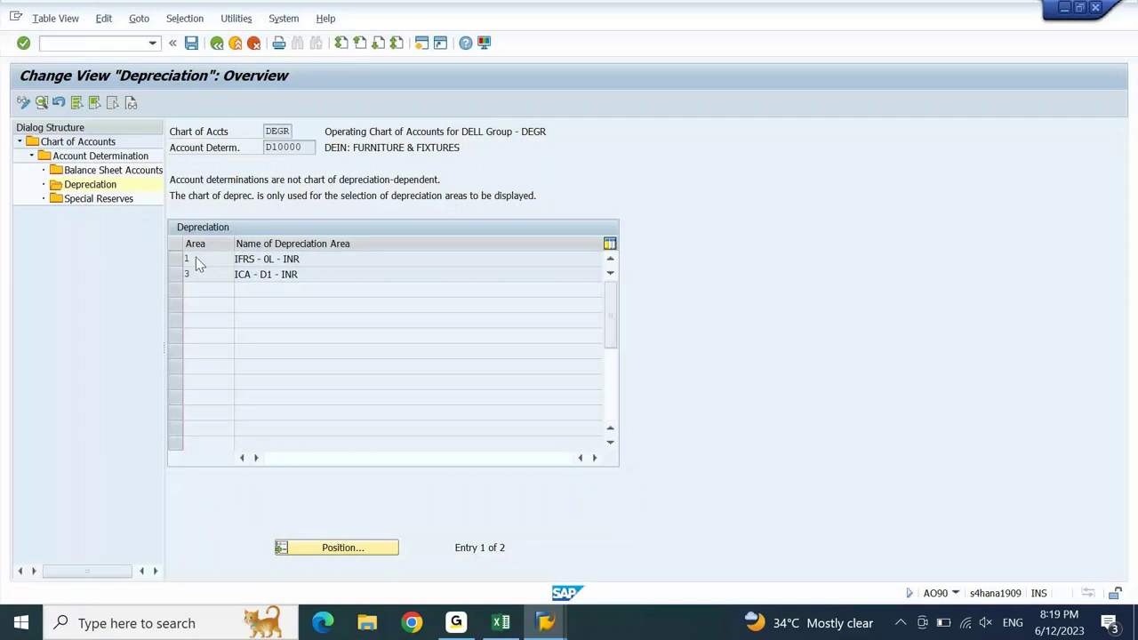
- Enter furniture accumulated depreciation account 10200002 for depreciation area 1 of D10000
{"action": "double_click", "coordinate": [195, 257]}
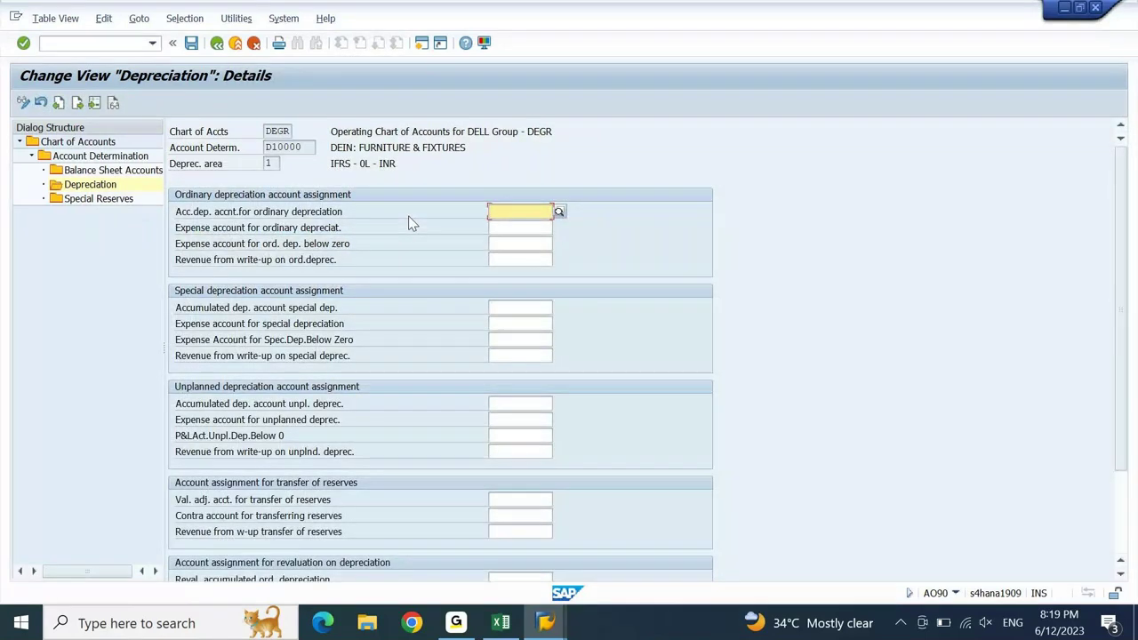
{"action": "left_click", "coordinate": [545, 622]}
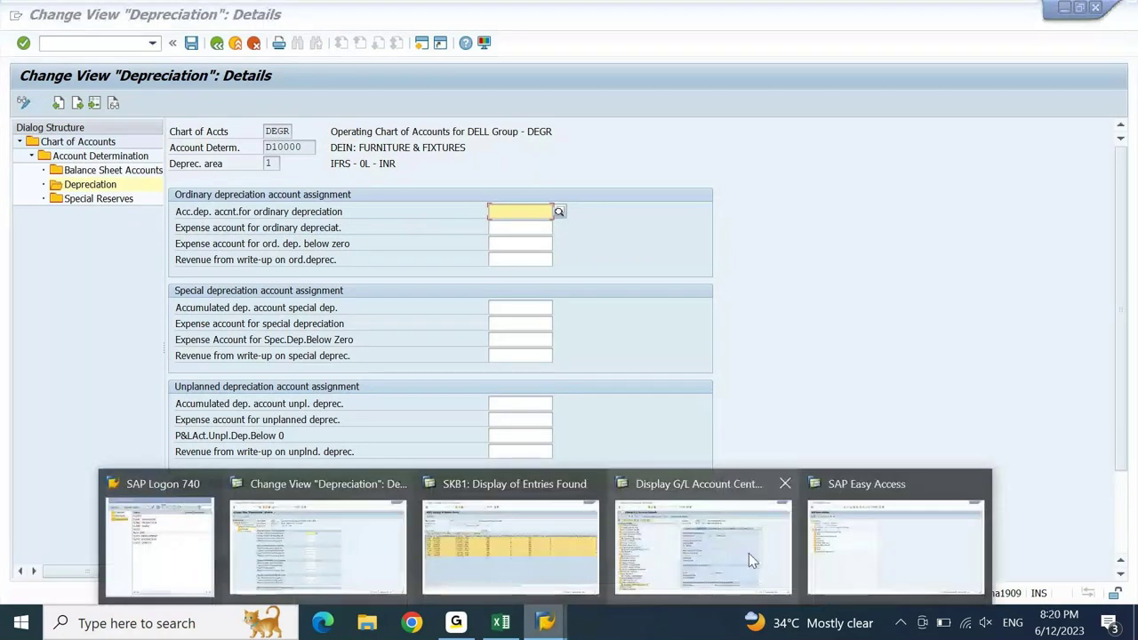
{"action": "left_click", "coordinate": [749, 553]}
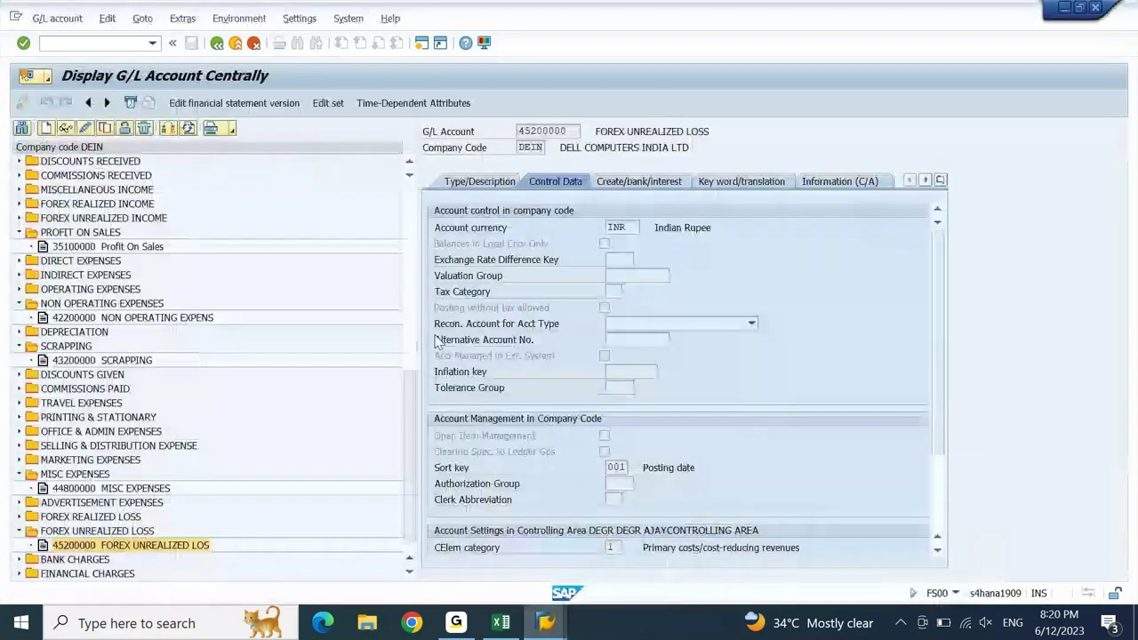
{"action": "left_click", "coordinate": [414, 202]}
{"action": "scroll", "coordinate": [411, 202], "scroll_direction": "up", "scroll_amount": 1}
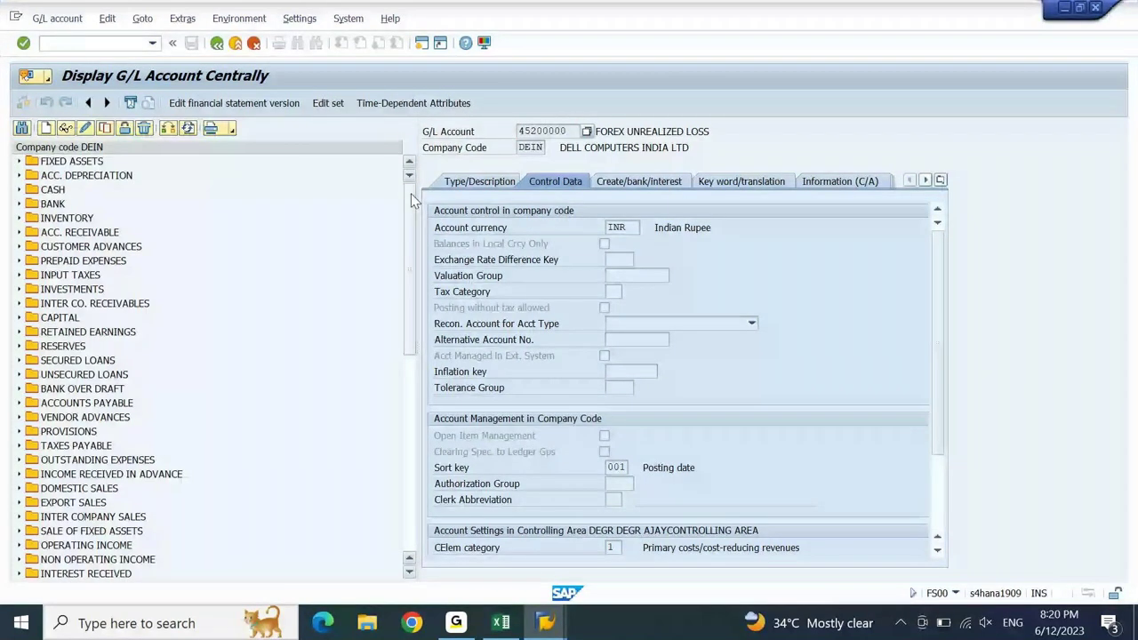
{"action": "left_click", "coordinate": [19, 175]}
{"action": "left_click", "coordinate": [101, 221]}
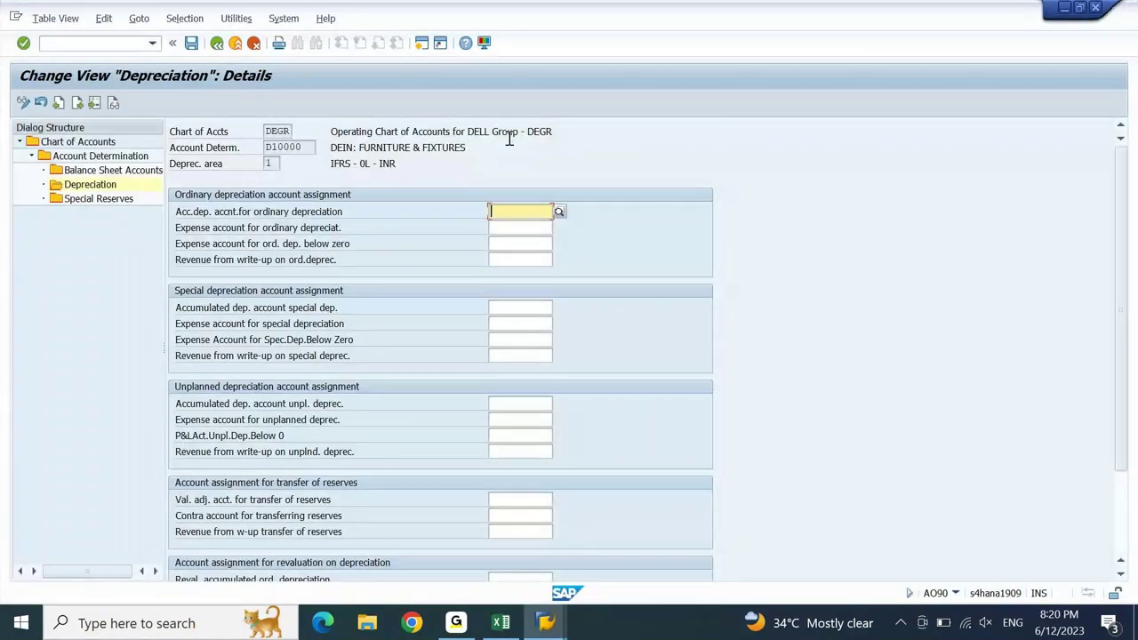
{"action": "type", "text": "10200002"}
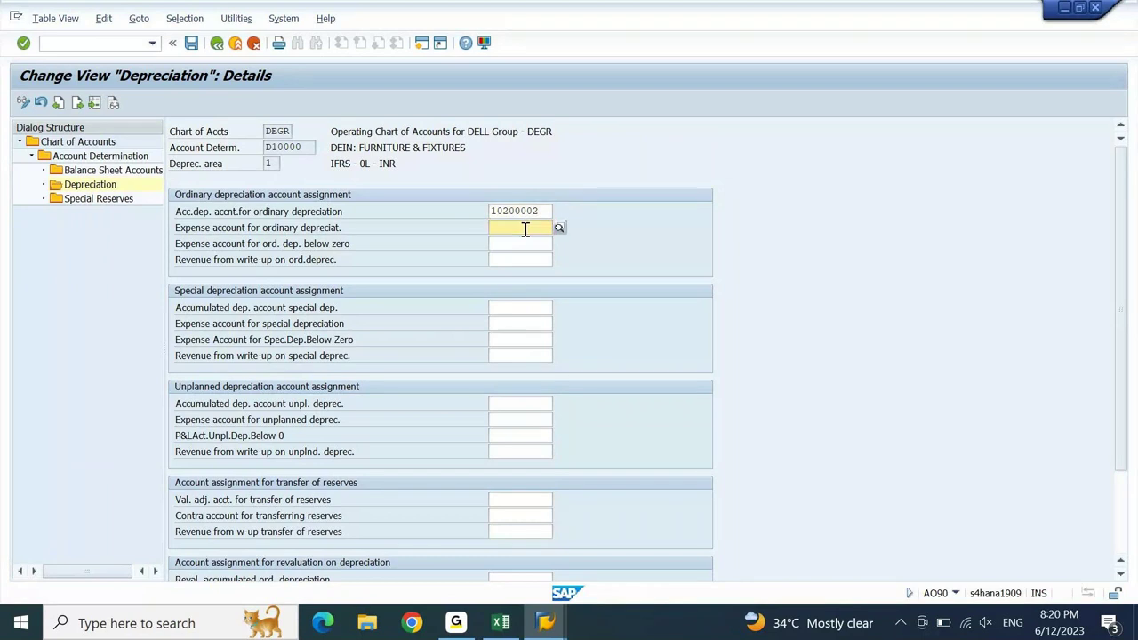
- Find 43100000 DEPRECIATION in the account tree and enter it as area 1's expense account
{"action": "key", "text": "alt+Tab"}
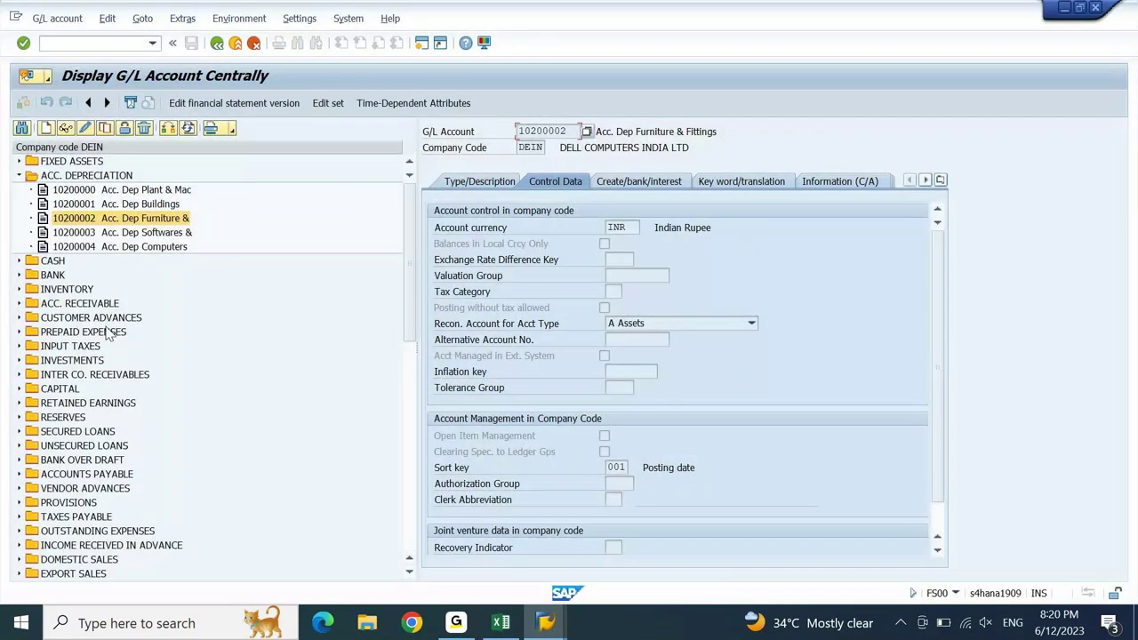
{"action": "left_click_drag", "start_coordinate": [409, 214], "coordinate": [409, 354]}
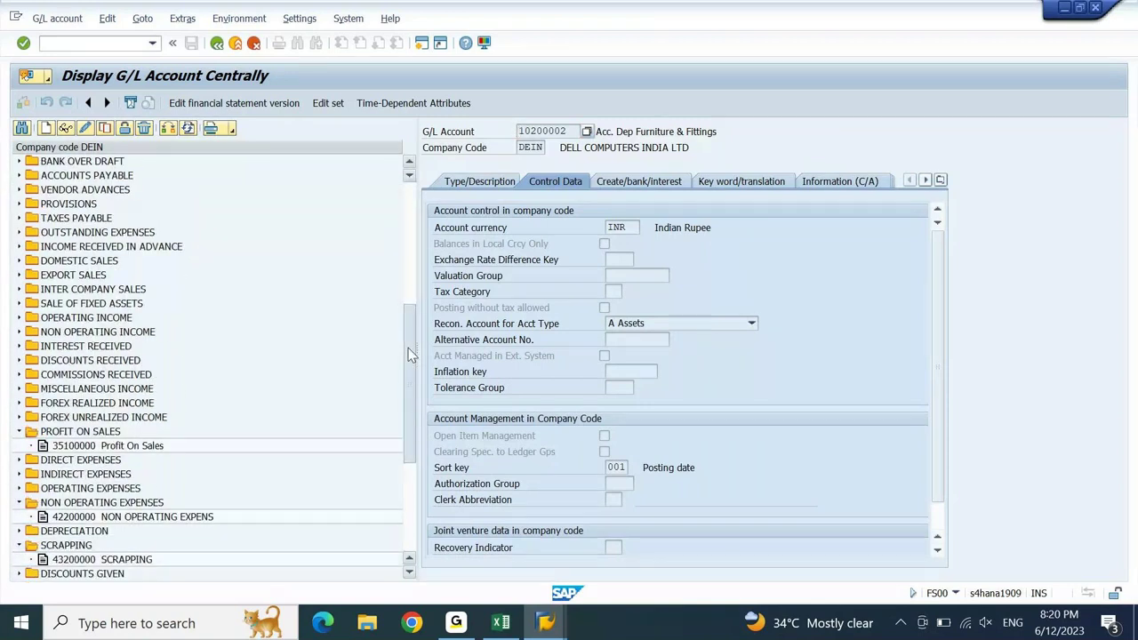
{"action": "left_click_drag", "start_coordinate": [409, 356], "coordinate": [412, 372]}
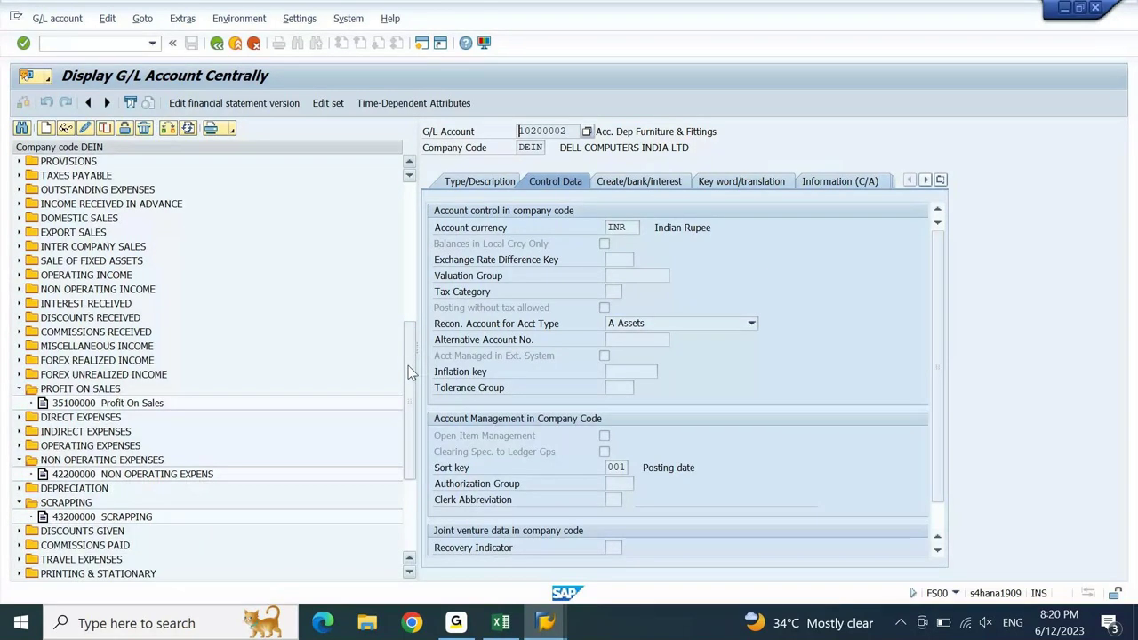
{"action": "left_click", "coordinate": [42, 491]}
{"action": "double_click", "coordinate": [95, 503]}
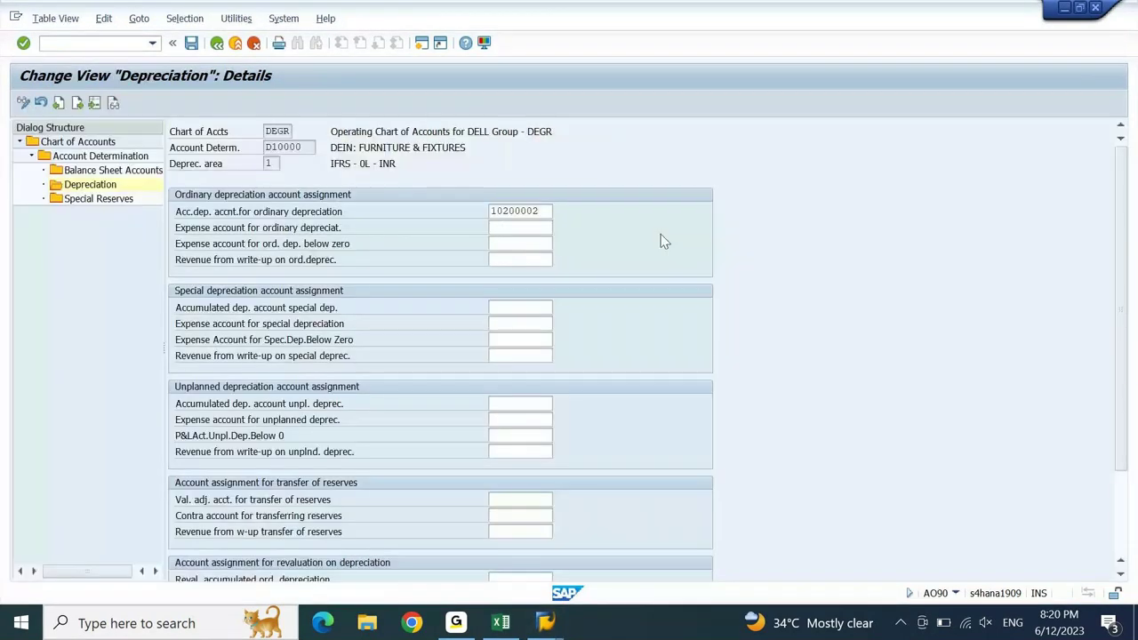
{"action": "left_click", "coordinate": [546, 228]}
{"action": "type", "text": "43100000"}
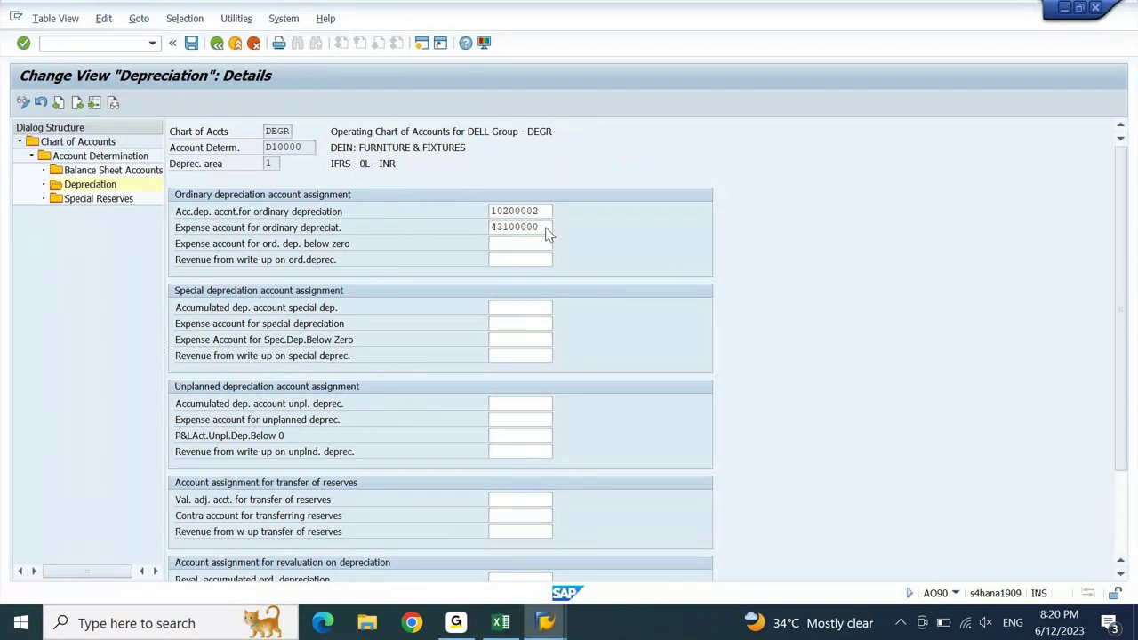
{"action": "key", "text": "Return"}
{"action": "key", "text": "ctrl+c"}
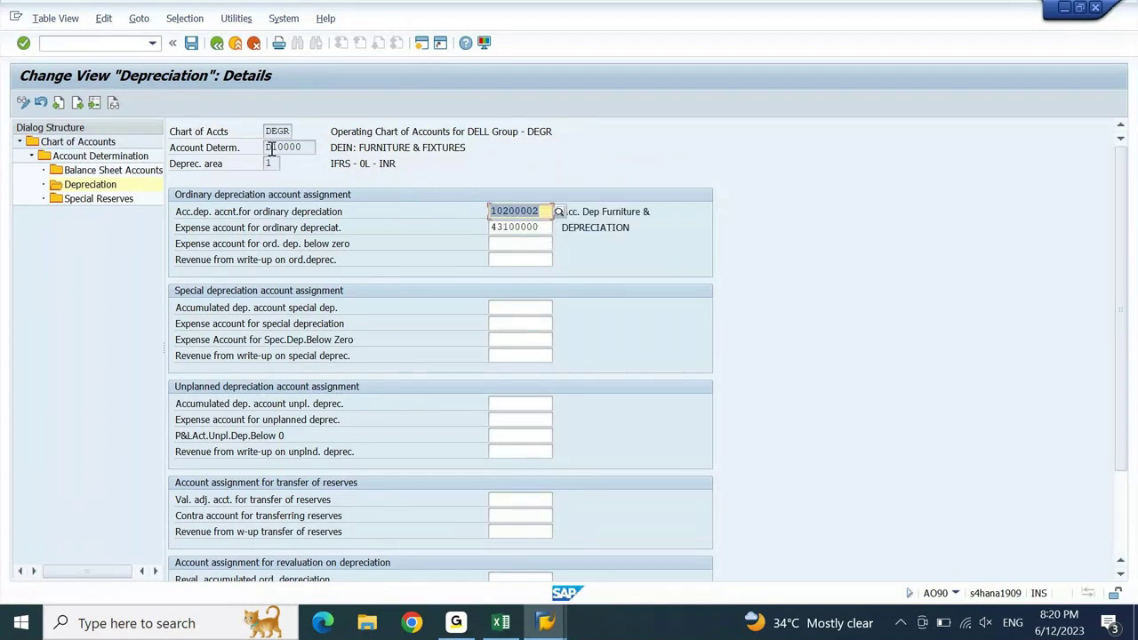
{"action": "left_click", "coordinate": [94, 104]}
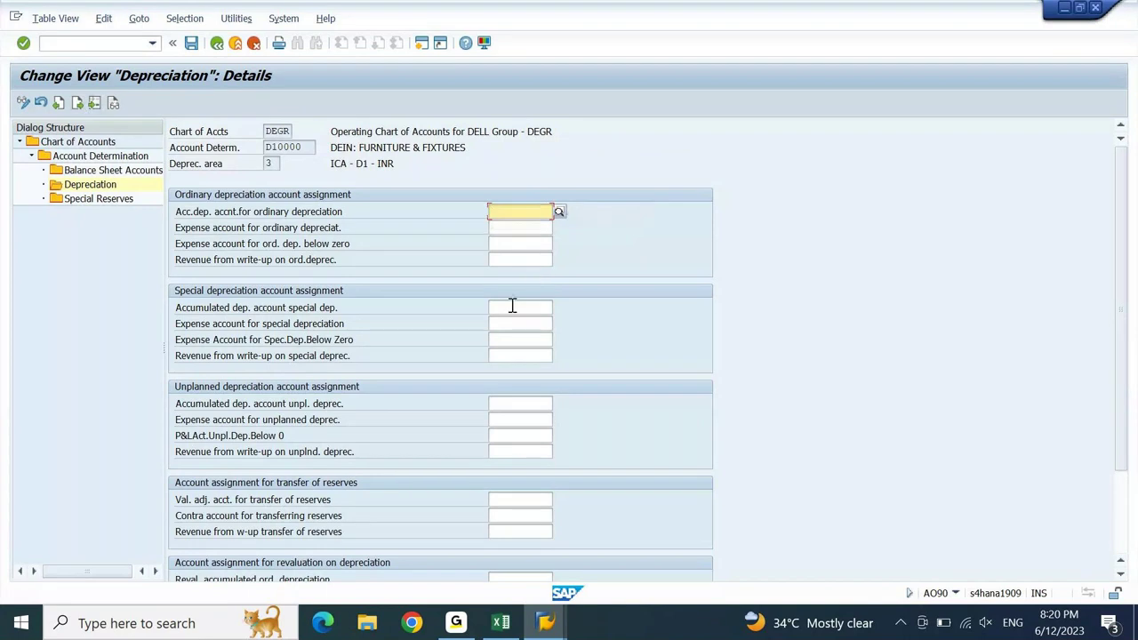
- Enter 10200002 and 43100000 as area 3's ordinary depreciation accounts and save them
{"action": "key", "text": "ctrl+v"}
{"action": "key", "text": "Tab"}
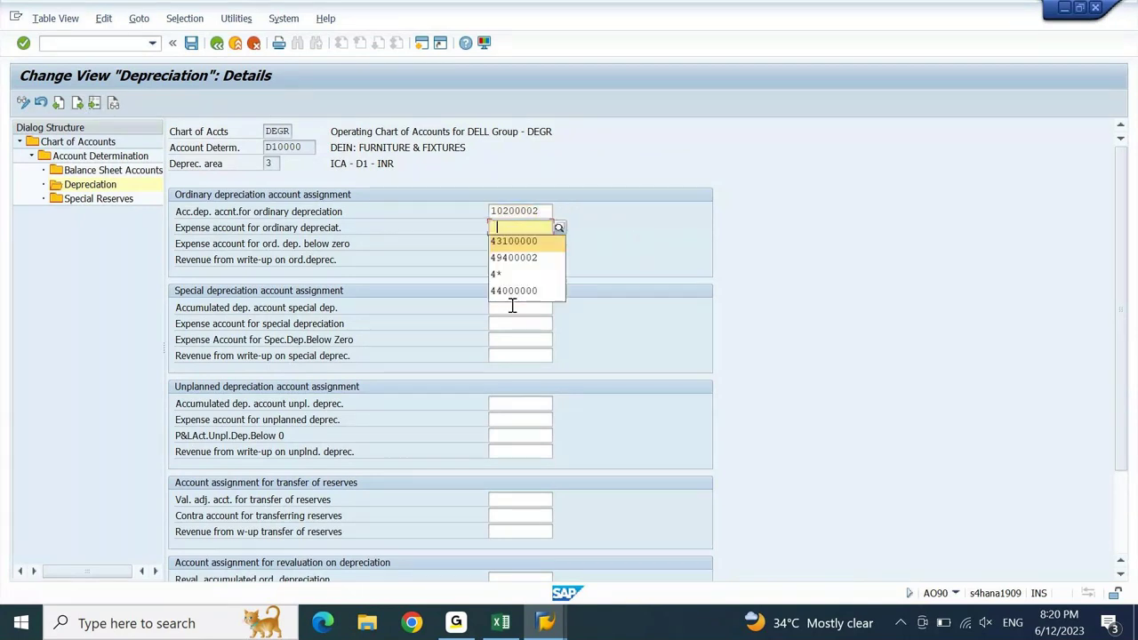
{"action": "type", "text": "43100000"}
{"action": "key", "text": "Return"}
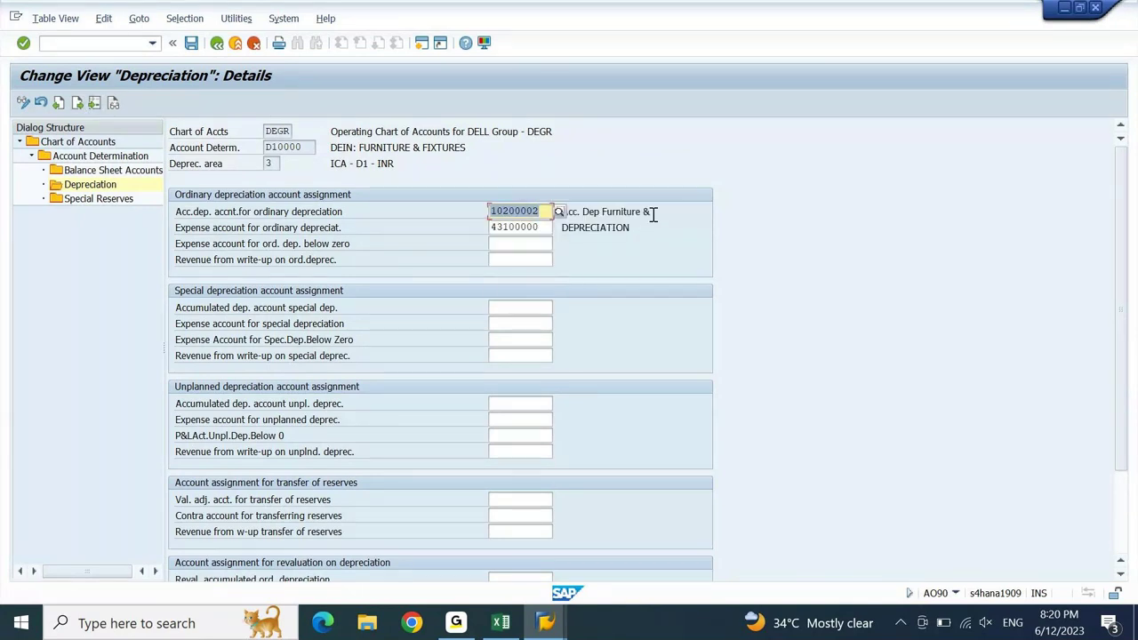
{"action": "left_click", "coordinate": [653, 213]}
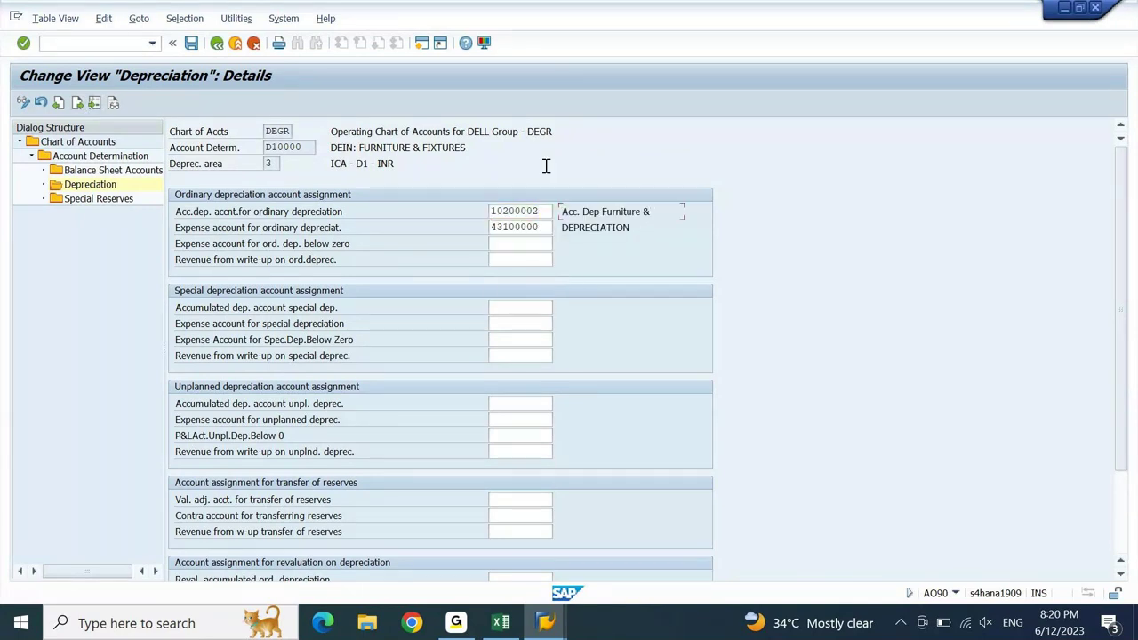
{"action": "left_click", "coordinate": [193, 54]}
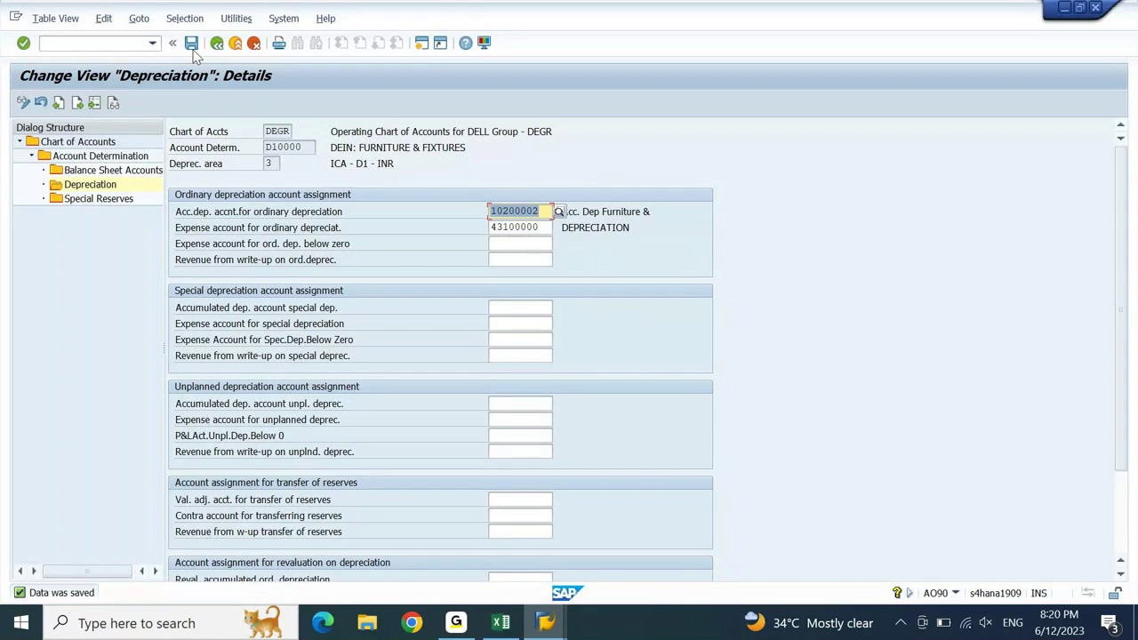
{"action": "left_click", "coordinate": [563, 629]}
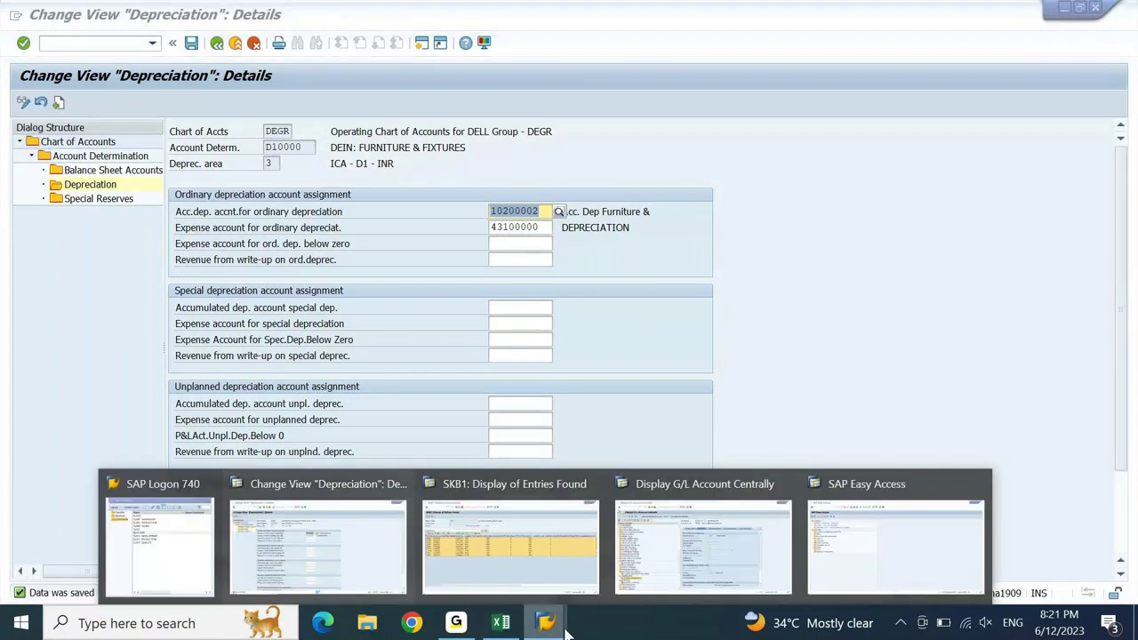
{"action": "mouse_move", "coordinate": [883, 536]}
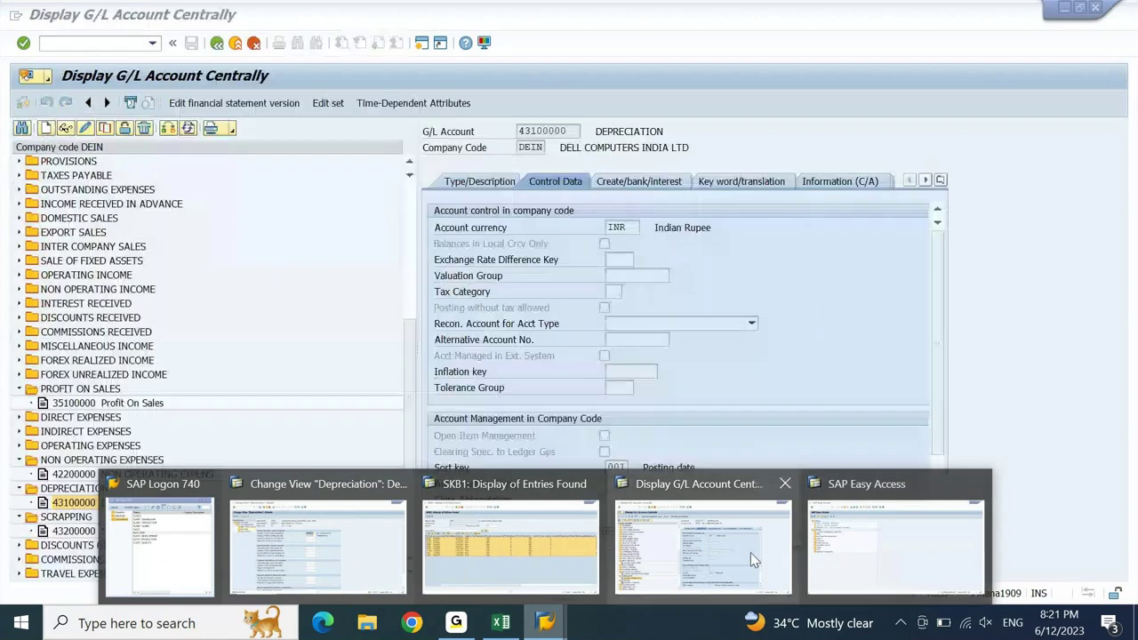
- Run FAA_CMP and check company code 100's status, 0 For Testing, in the widened tree
{"action": "left_click", "coordinate": [851, 550]}
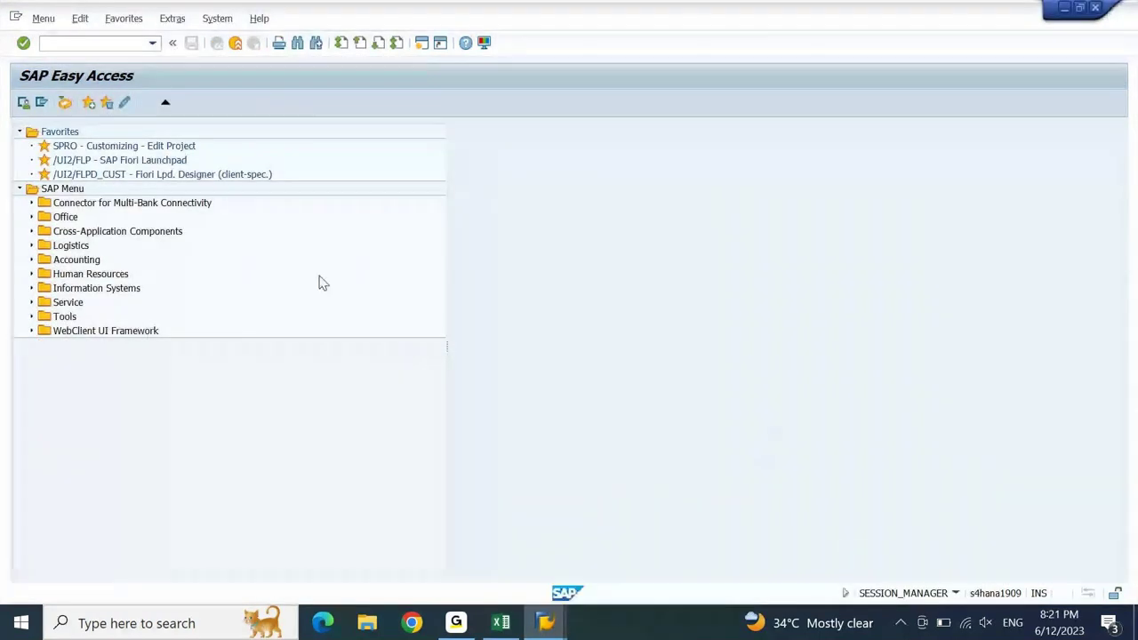
{"action": "type", "text": "FAA_CMP"}
{"action": "key", "text": "Return"}
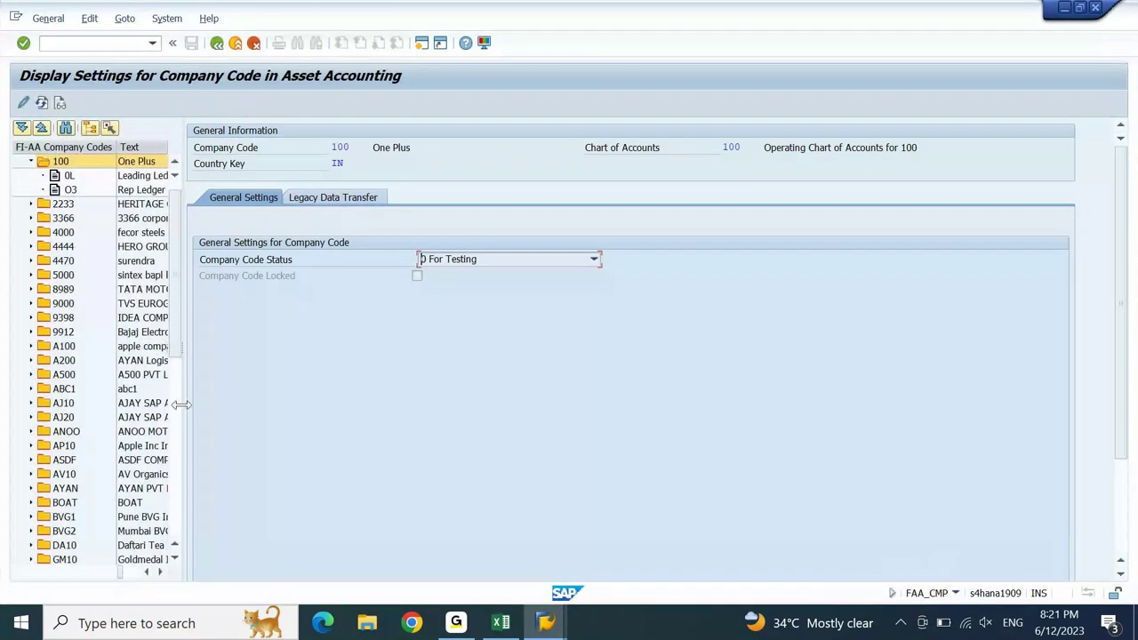
{"action": "scroll", "coordinate": [174, 404], "scroll_direction": "down", "scroll_amount": 9}
{"action": "scroll", "coordinate": [178, 356], "scroll_direction": "up", "scroll_amount": 5}
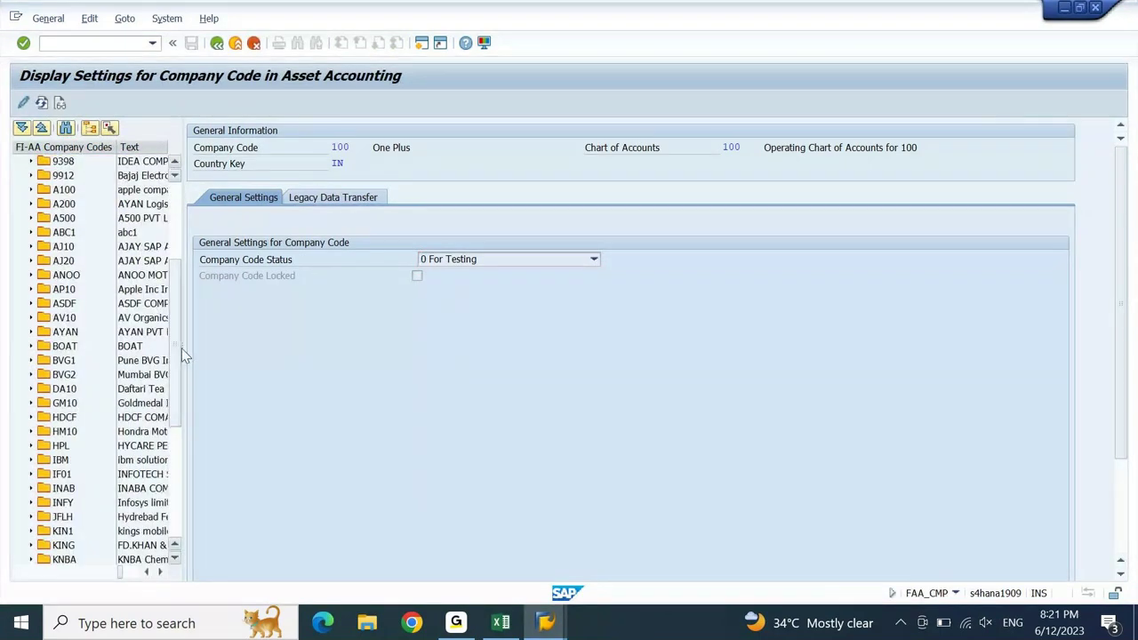
{"action": "left_click_drag", "start_coordinate": [181, 350], "coordinate": [275, 339]}
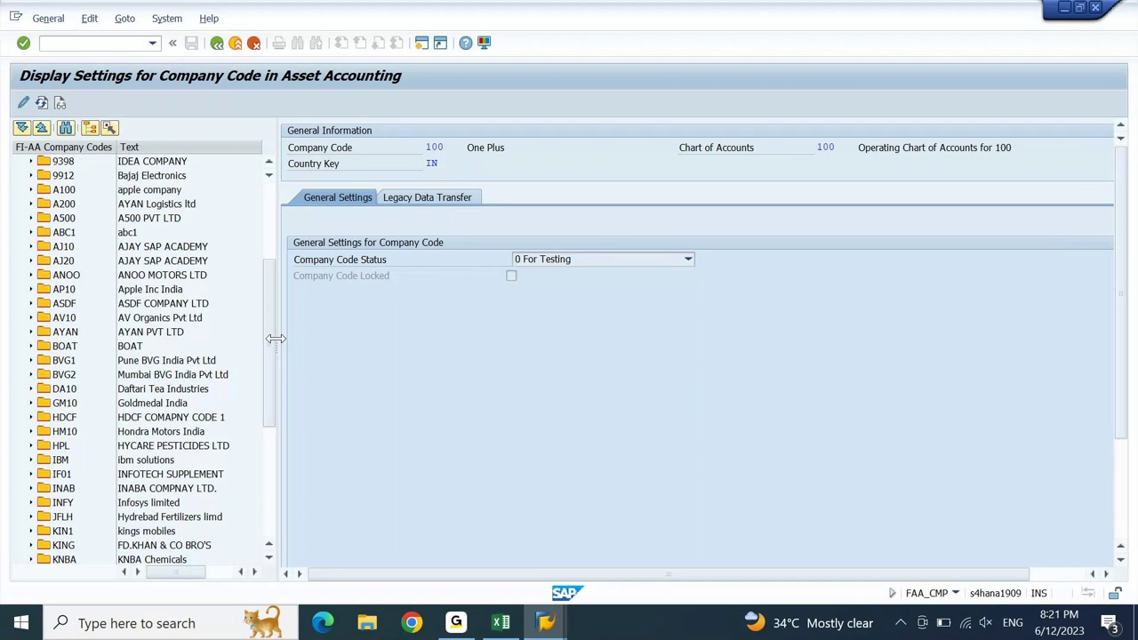
{"action": "left_click_drag", "start_coordinate": [276, 349], "coordinate": [272, 223]}
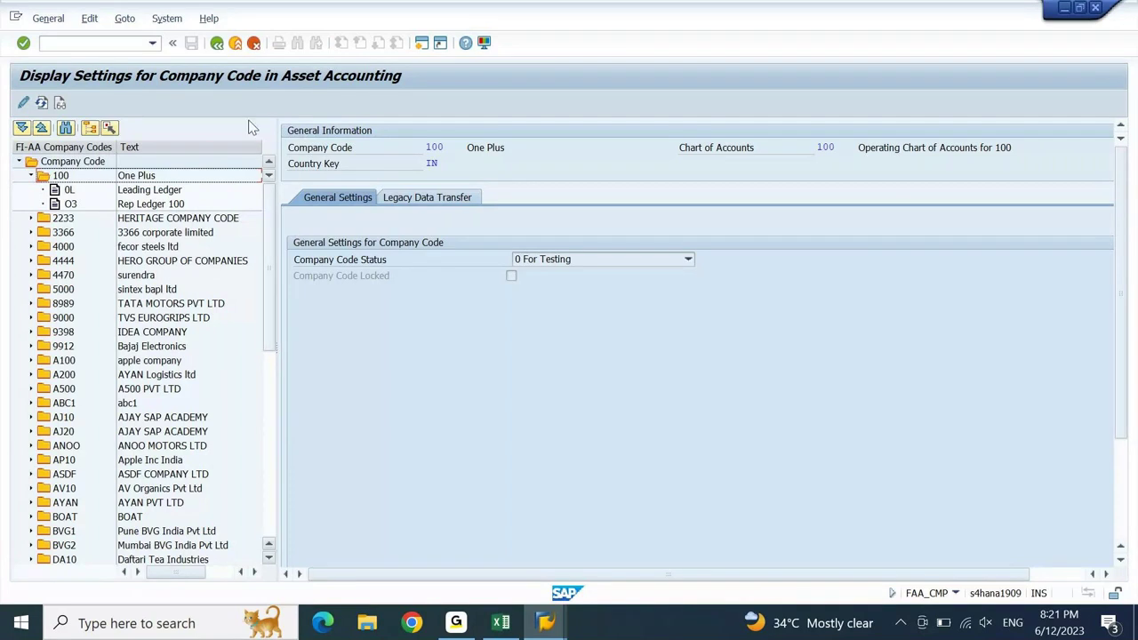
{"action": "left_click", "coordinate": [217, 44]}
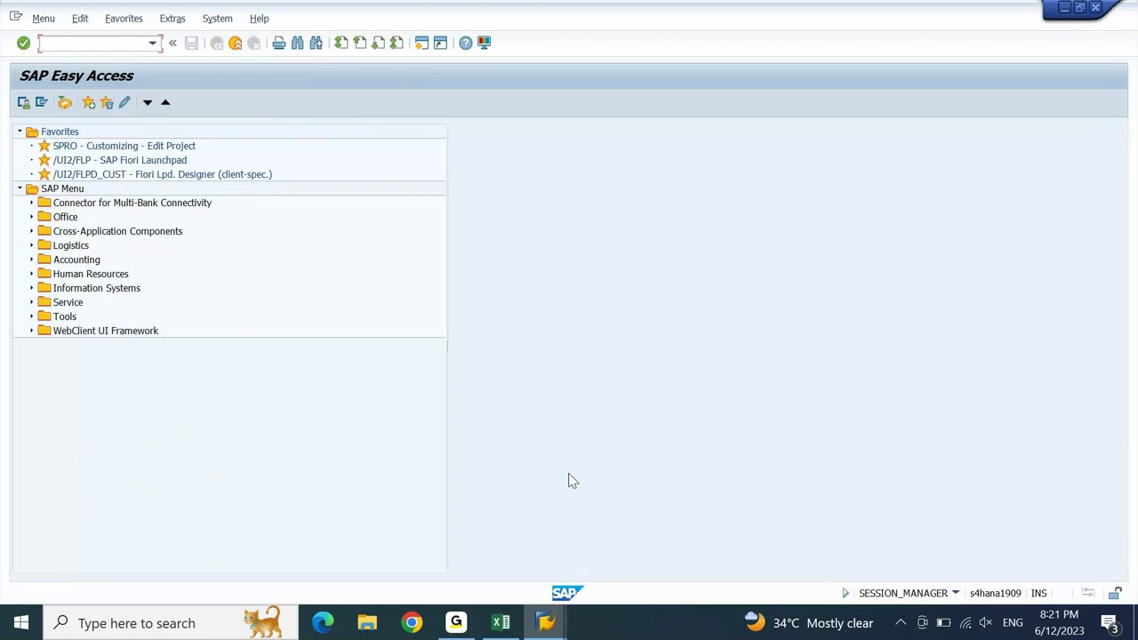
{"action": "left_click", "coordinate": [545, 623]}
{"action": "mouse_move", "coordinate": [769, 573]}
{"action": "key", "text": "Down"}
{"action": "key", "text": "Down"}
{"action": "key", "text": "Down"}
{"action": "key", "text": "Down"}
{"action": "key", "text": "Down"}
{"action": "key", "text": "Down"}
{"action": "key", "text": "Down"}
{"action": "key", "text": "Down"}
{"action": "key", "text": "Down"}
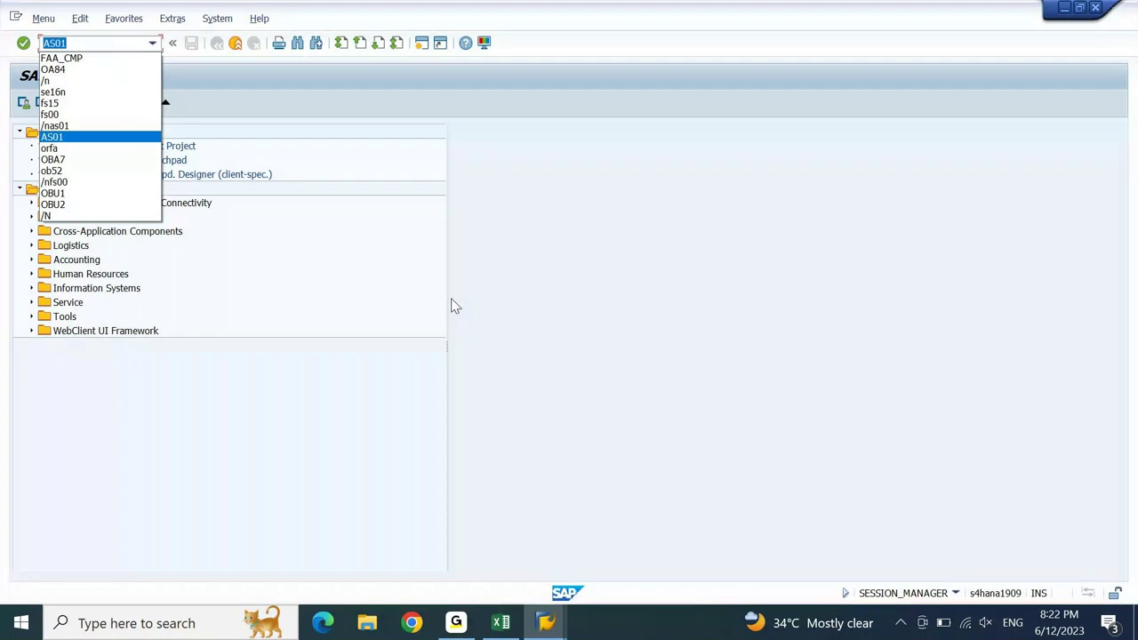
{"action": "key", "text": "Up"}
{"action": "key", "text": "Up"}
{"action": "key", "text": "Up"}
{"action": "key", "text": "Up"}
{"action": "key", "text": "Up"}
{"action": "key", "text": "Up"}
{"action": "key", "text": "Return"}
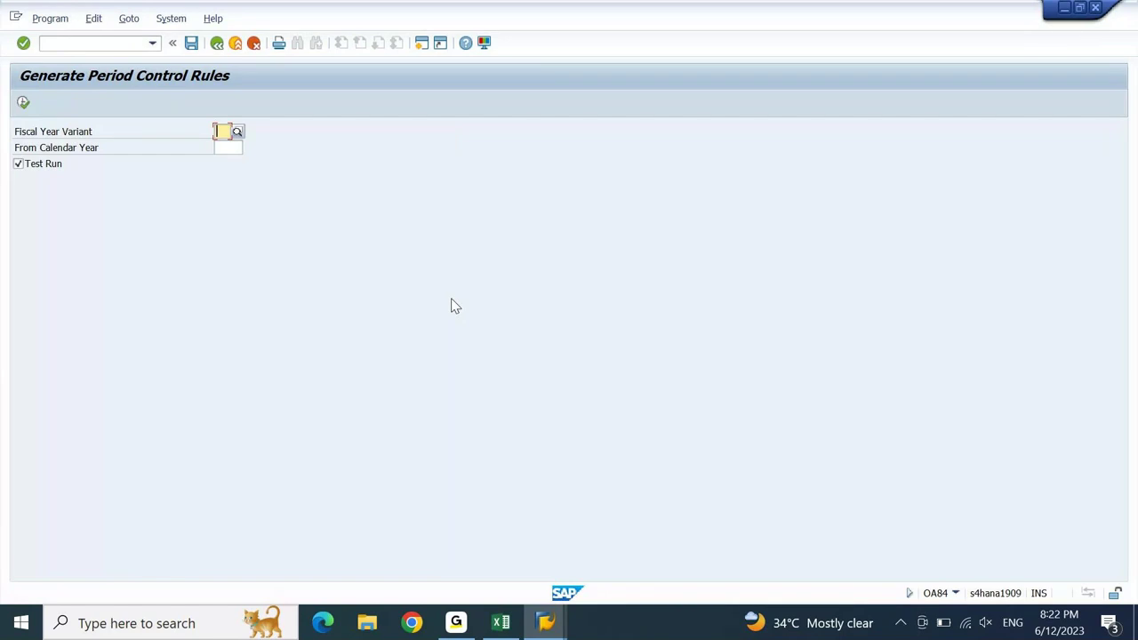
{"action": "key", "text": "F3"}
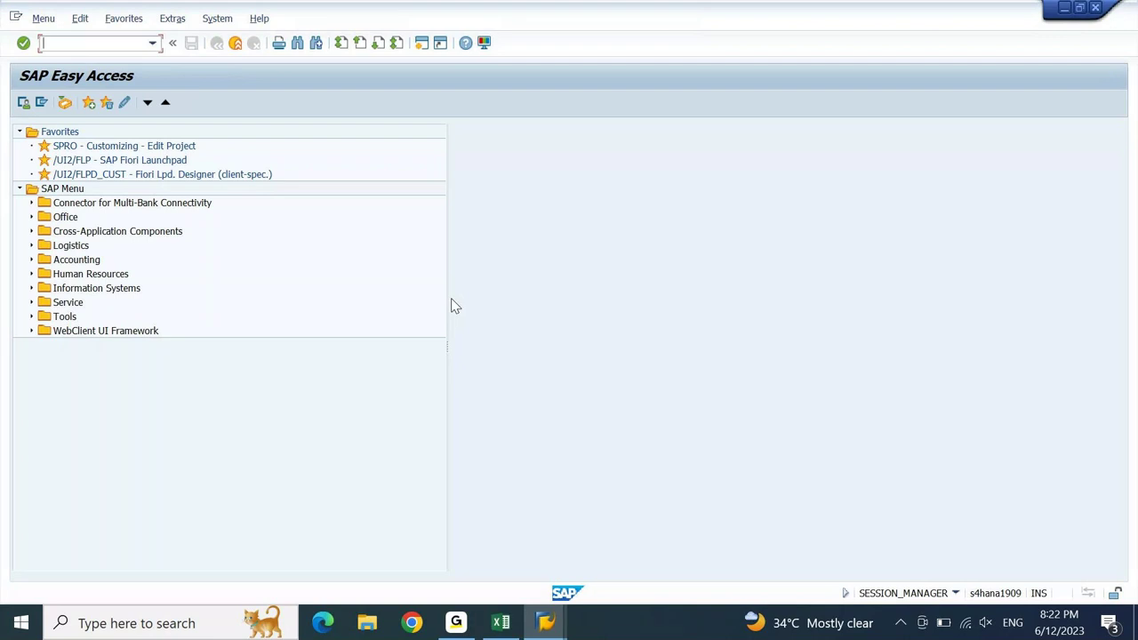
{"action": "key", "text": "alt+Tab"}
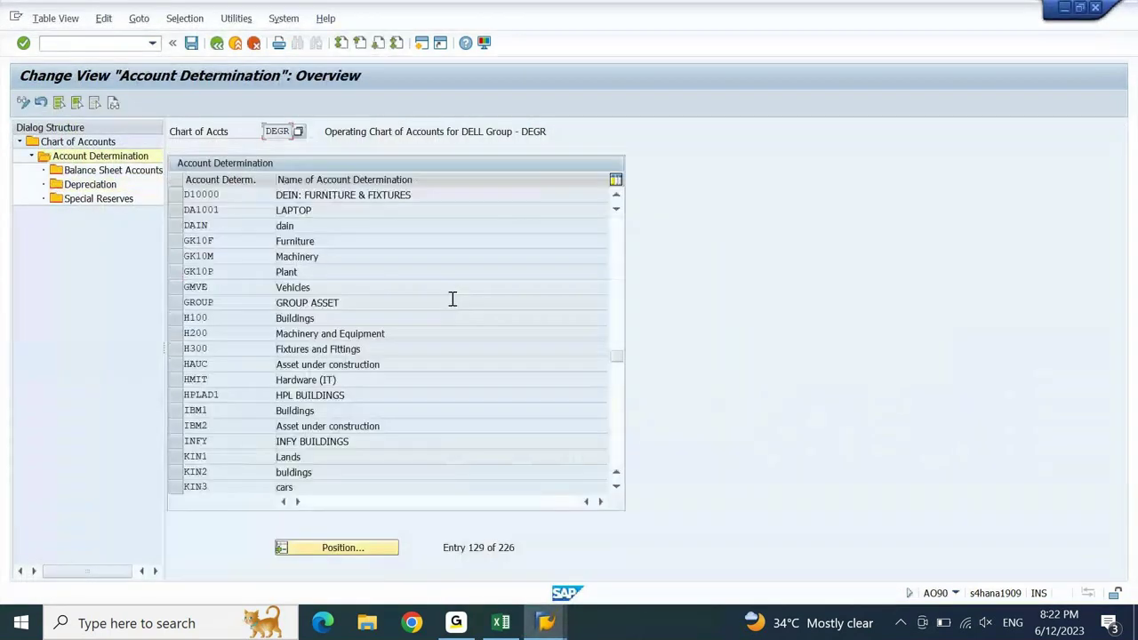
- Return to the Asset Accounting guide and browse General Valuation's Fiscal Year Specifications
{"action": "key", "text": "F3"}
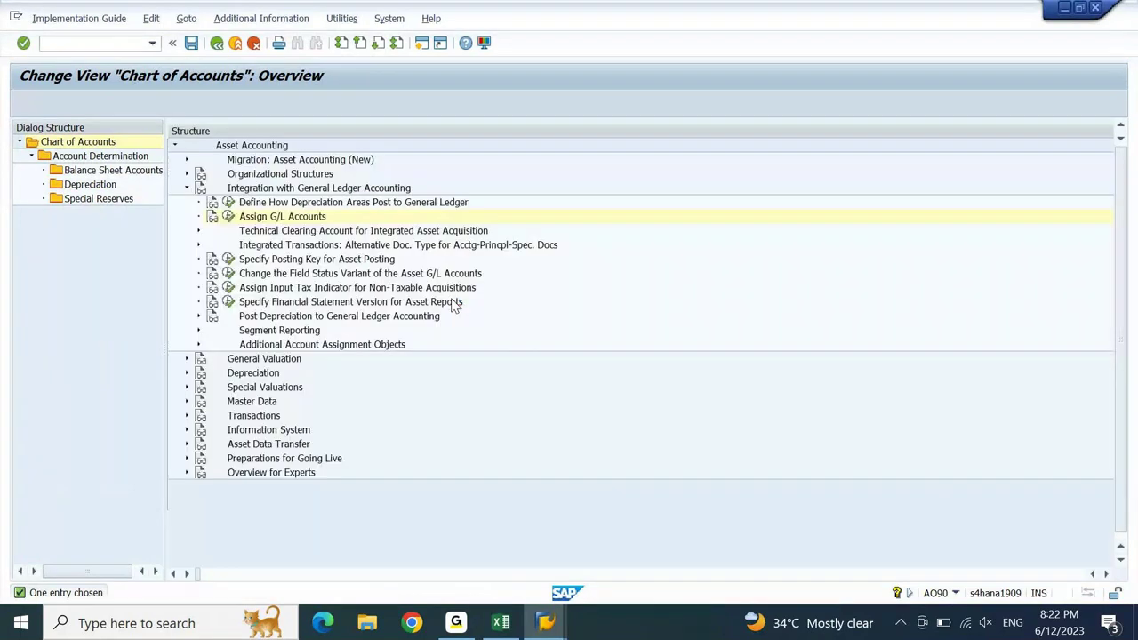
{"action": "key", "text": "Down"}
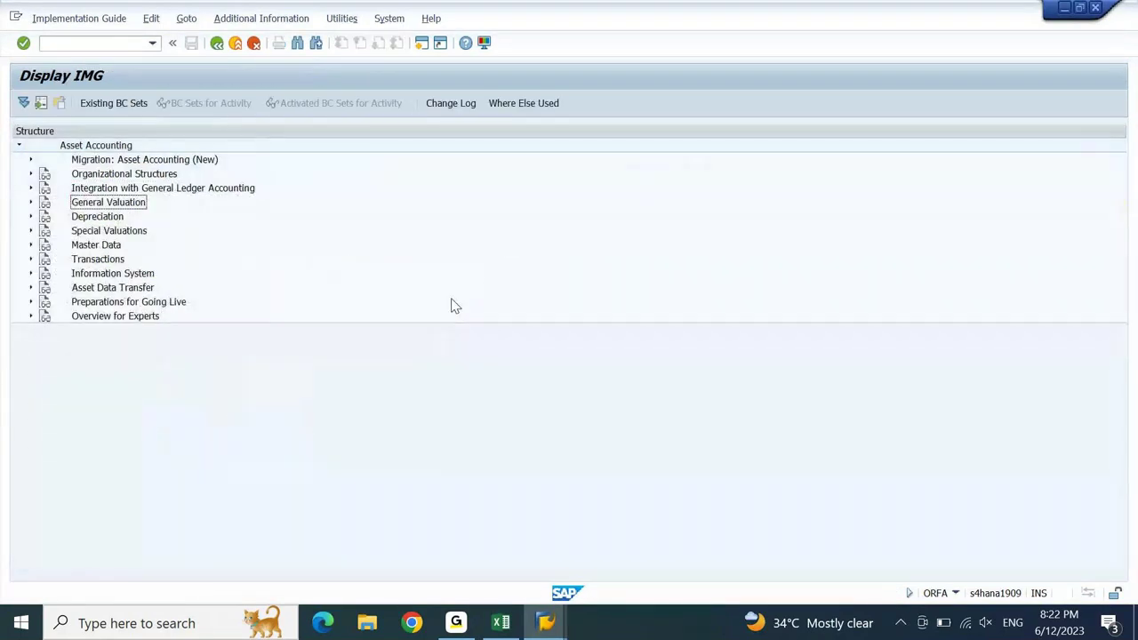
{"action": "key", "text": "Right"}
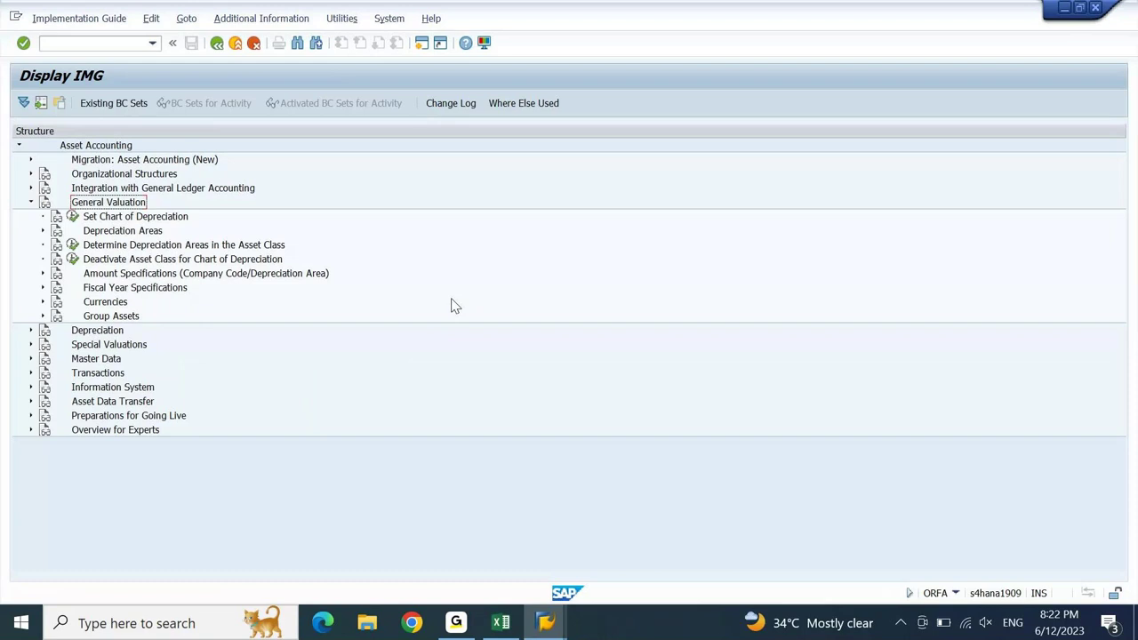
{"action": "key", "text": "Down"}
{"action": "key", "text": "Down"}
{"action": "key", "text": "Down"}
{"action": "key", "text": "Down"}
{"action": "key", "text": "Down"}
{"action": "key", "text": "Down"}
{"action": "key", "text": "Down"}
{"action": "key", "text": "Up"}
{"action": "key", "text": "Right"}
{"action": "key", "text": "Down"}
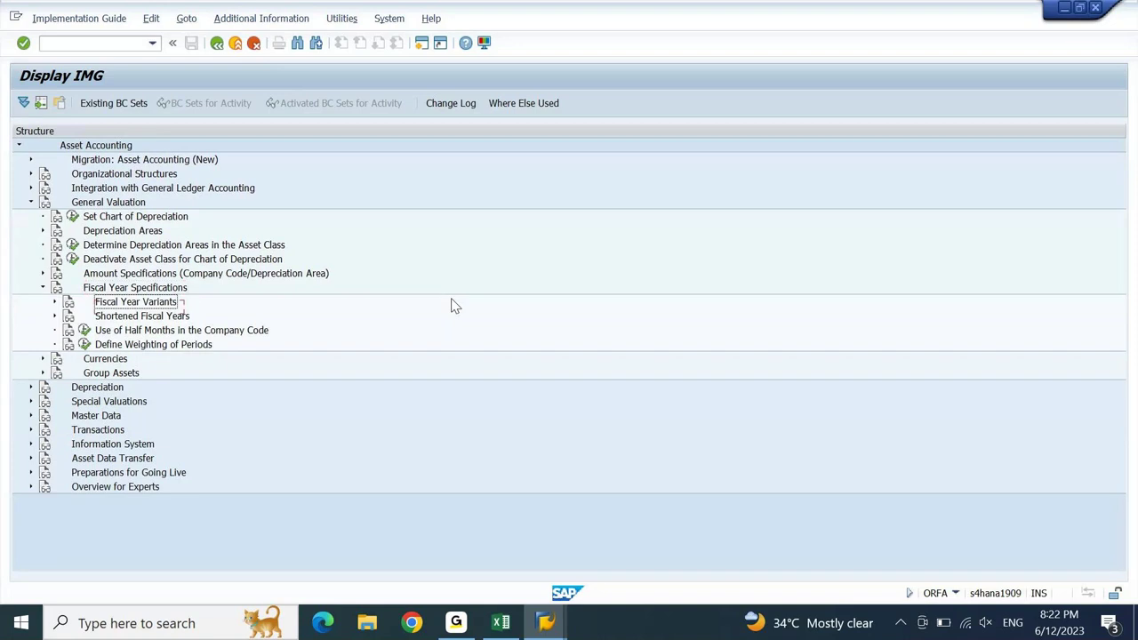
{"action": "key", "text": "Right"}
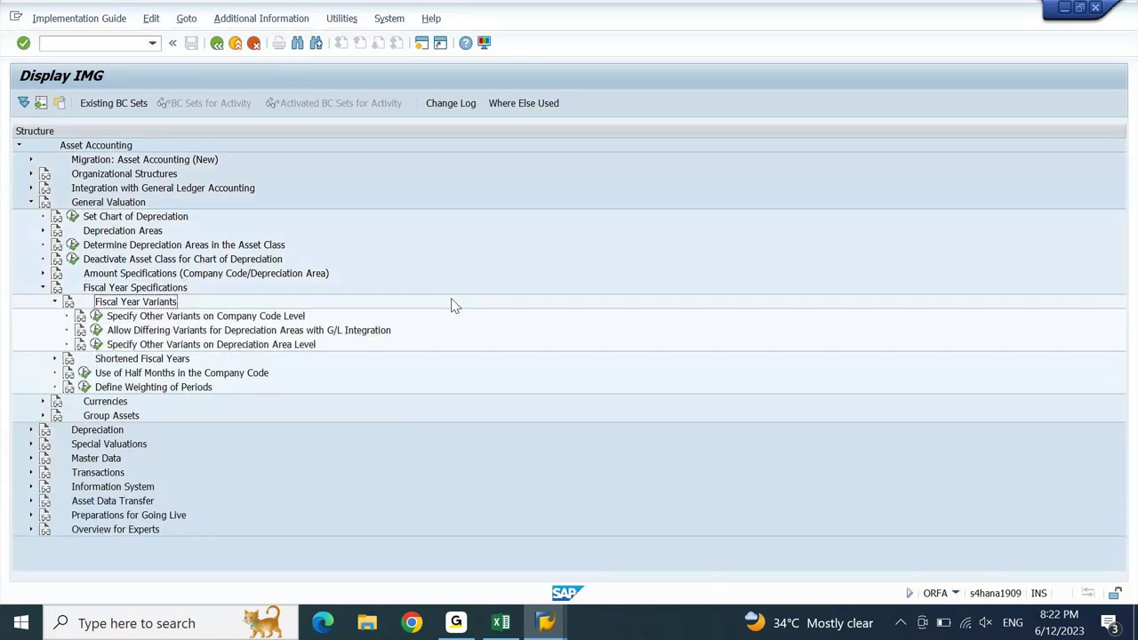
{"action": "key", "text": "Left"}
{"action": "key", "text": "Left"}
{"action": "key", "text": "Left"}
- Expand Currencies and open Specify the Use of Parallel Currencies
{"action": "key", "text": "Up"}
{"action": "key", "text": "Up"}
{"action": "key", "text": "Up"}
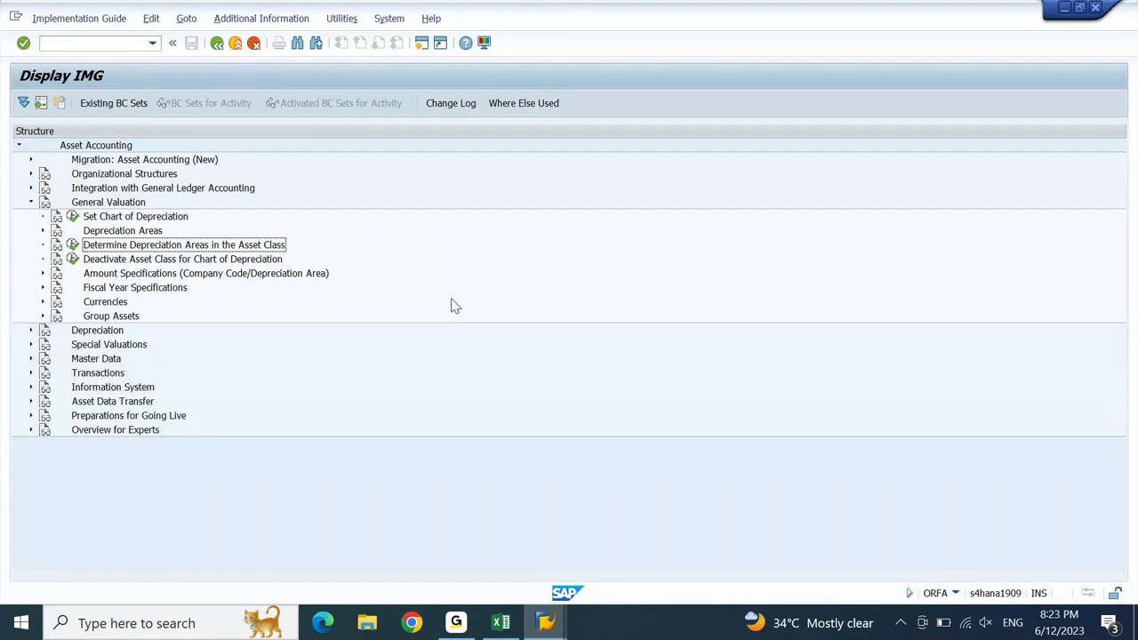
{"action": "key", "text": "Up"}
{"action": "key", "text": "Right"}
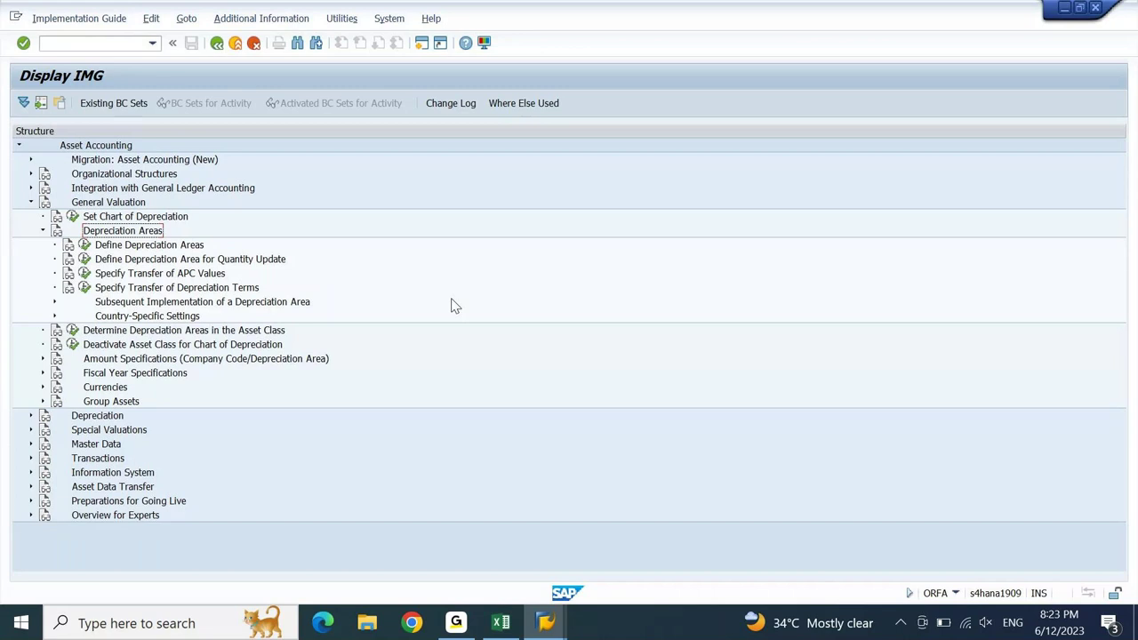
{"action": "key", "text": "Left"}
{"action": "key", "text": "Down"}
{"action": "key", "text": "Down"}
{"action": "key", "text": "Down"}
{"action": "key", "text": "Down"}
{"action": "key", "text": "Down"}
{"action": "key", "text": "Right"}
{"action": "key", "text": "Down"}
{"action": "key", "text": "Down"}
{"action": "key", "text": "Return"}
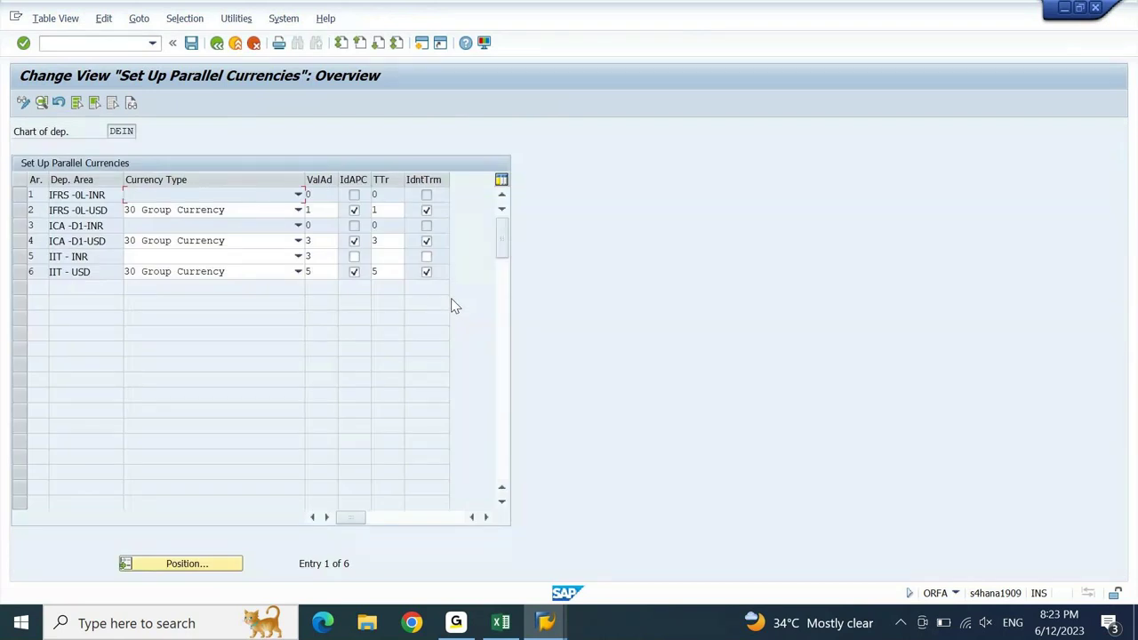
- Check row 6's currency type options, save the DEIN setup, and return to the IMG
{"action": "key", "text": "Down"}
{"action": "key", "text": "Down"}
{"action": "key", "text": "Down"}
{"action": "key", "text": "Down"}
{"action": "key", "text": "Down"}
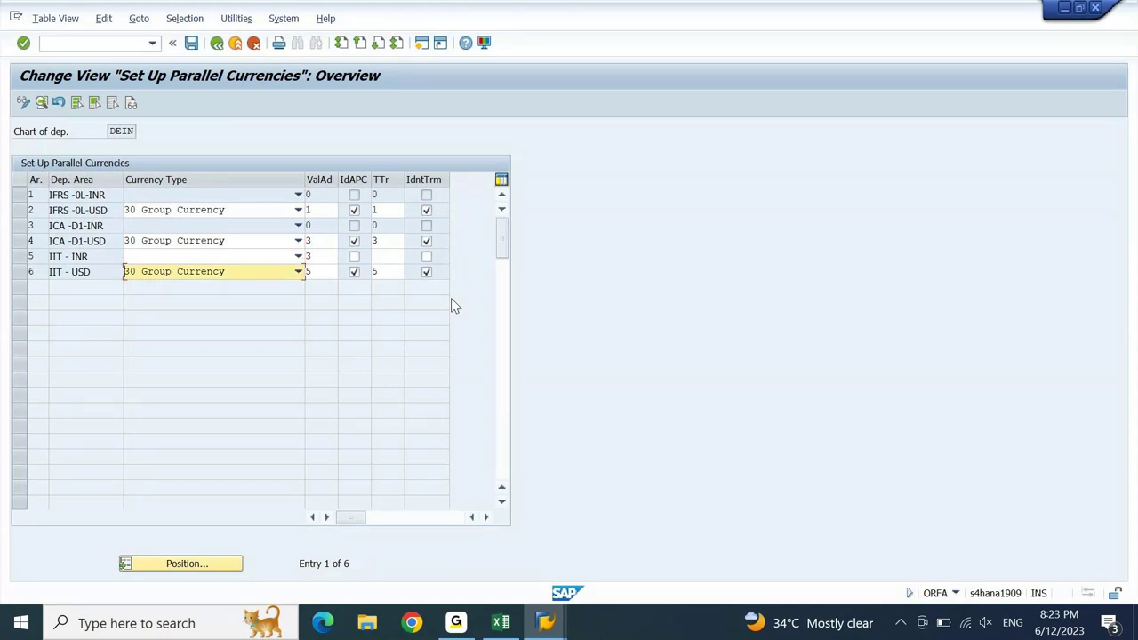
{"action": "key", "text": "F4"}
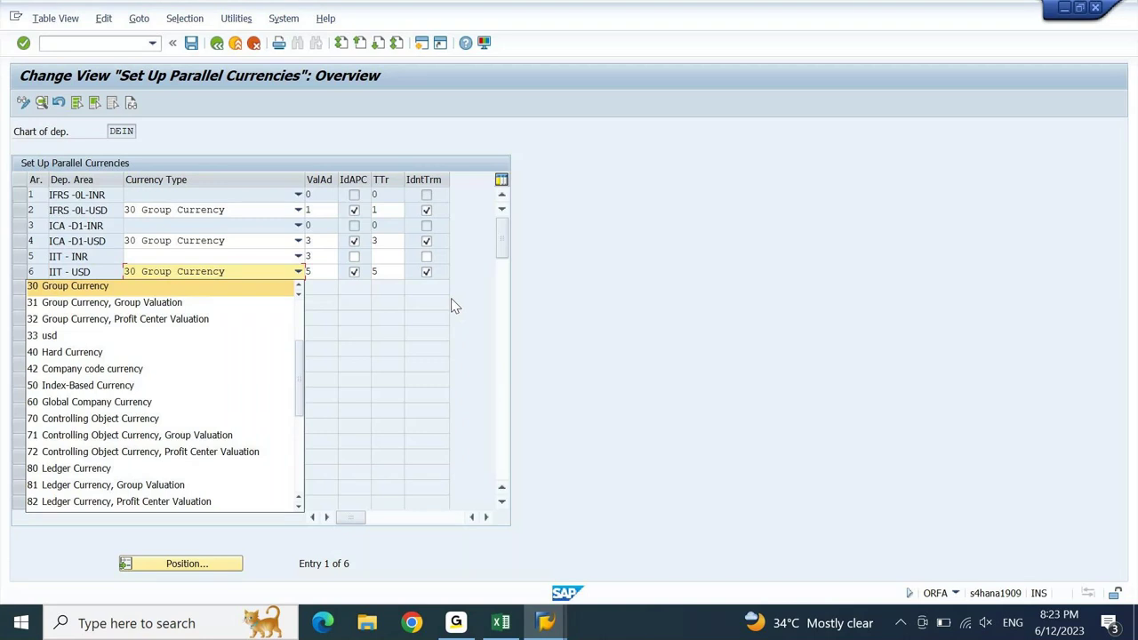
{"action": "key", "text": "Down"}
{"action": "key", "text": "Down"}
{"action": "key", "text": "Down"}
{"action": "key", "text": "Down"}
{"action": "key", "text": "Down"}
{"action": "key", "text": "Down"}
{"action": "key", "text": "Down"}
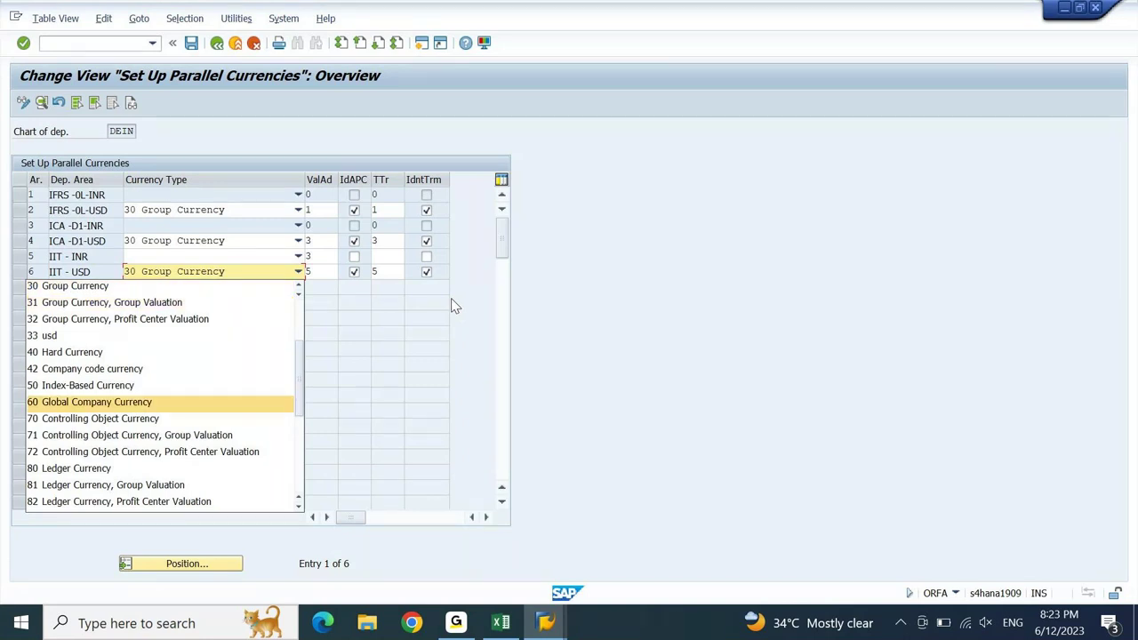
{"action": "key", "text": "End"}
{"action": "key", "text": "Return"}
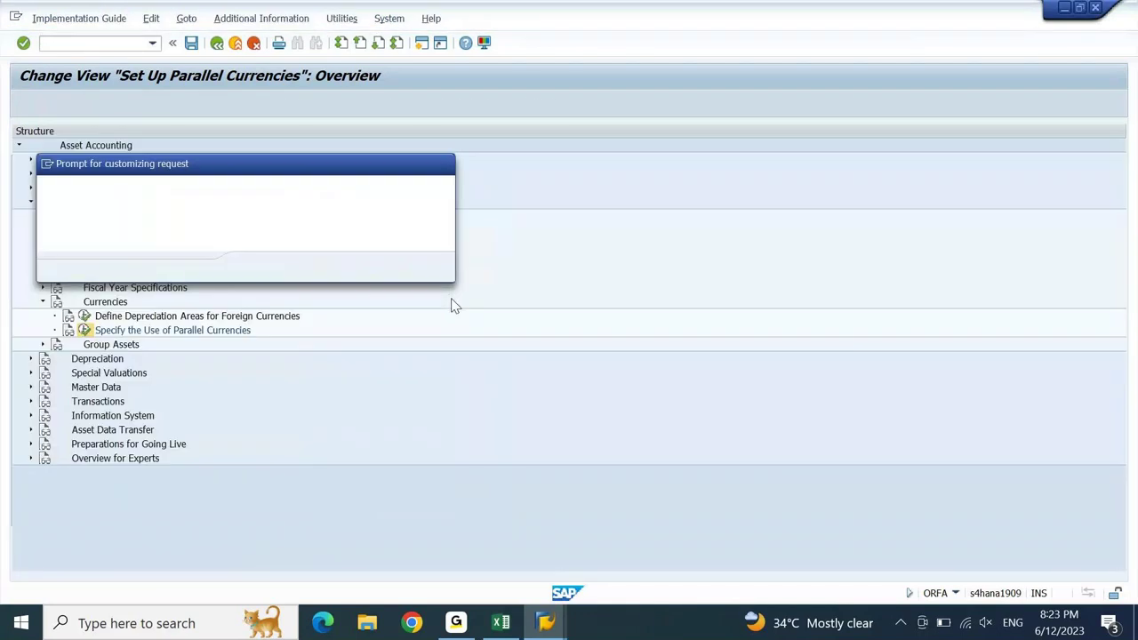
{"action": "key", "text": "Return"}
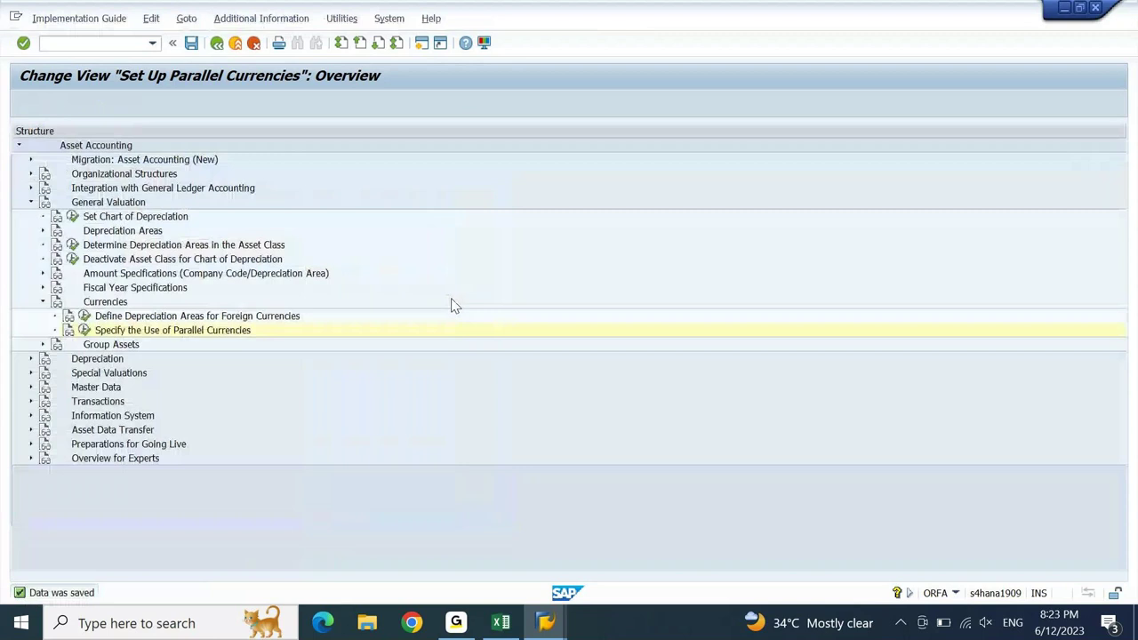
- Open Define Depreciation Areas for Foreign Currencies and save DEIN's six area currencies (INR, USD)
{"action": "key", "text": "Return"}
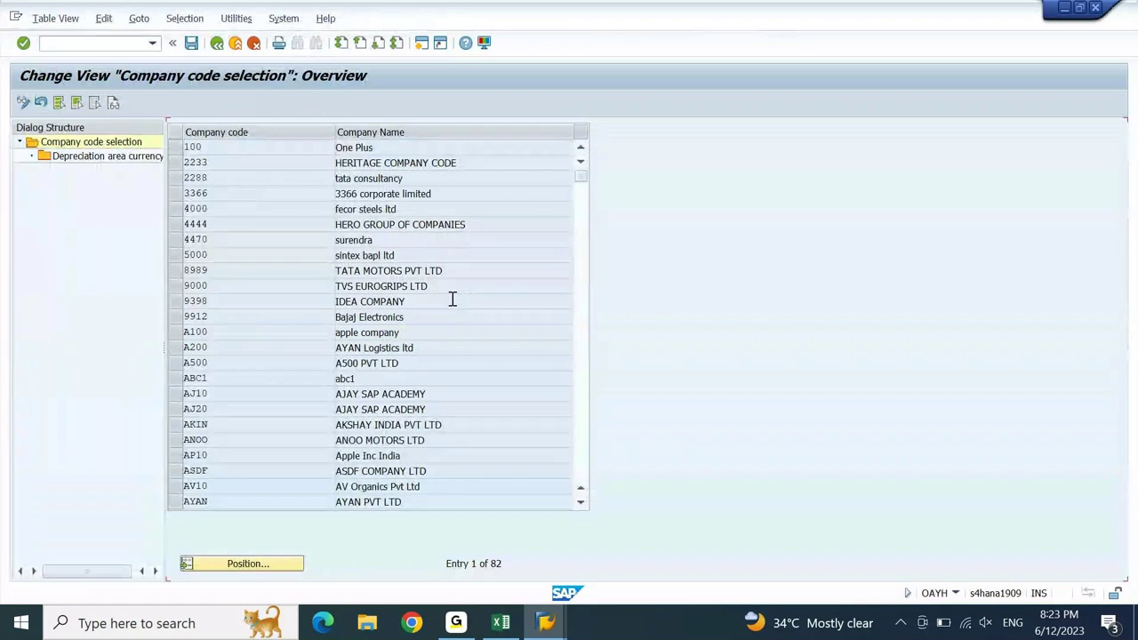
{"action": "scroll", "coordinate": [452, 299], "scroll_direction": "down", "scroll_amount": 1}
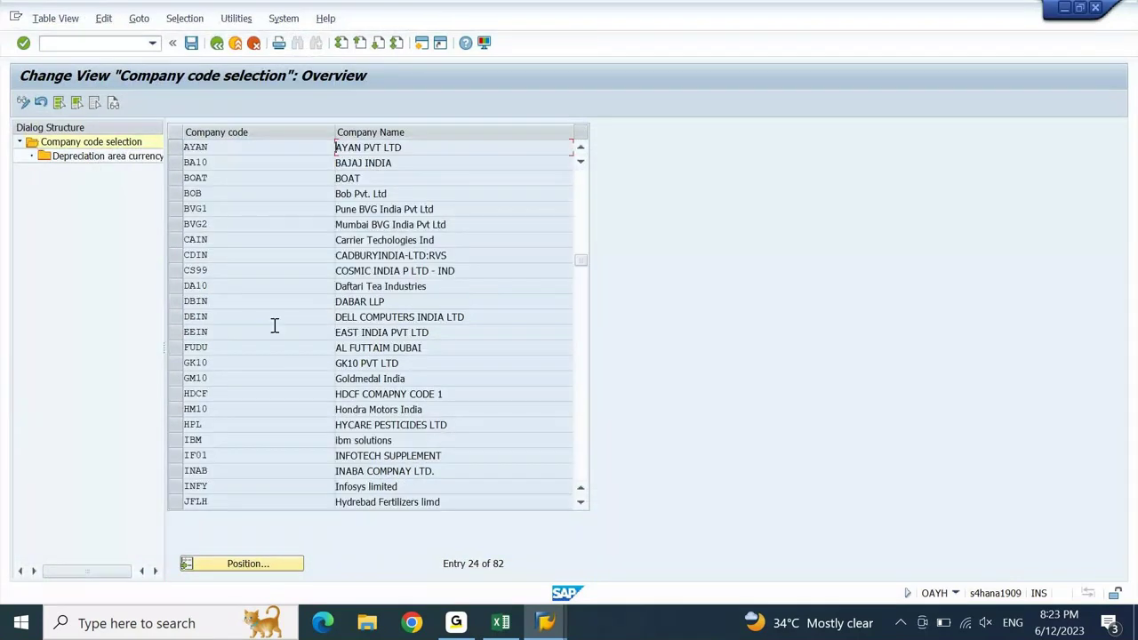
{"action": "left_click", "coordinate": [173, 316]}
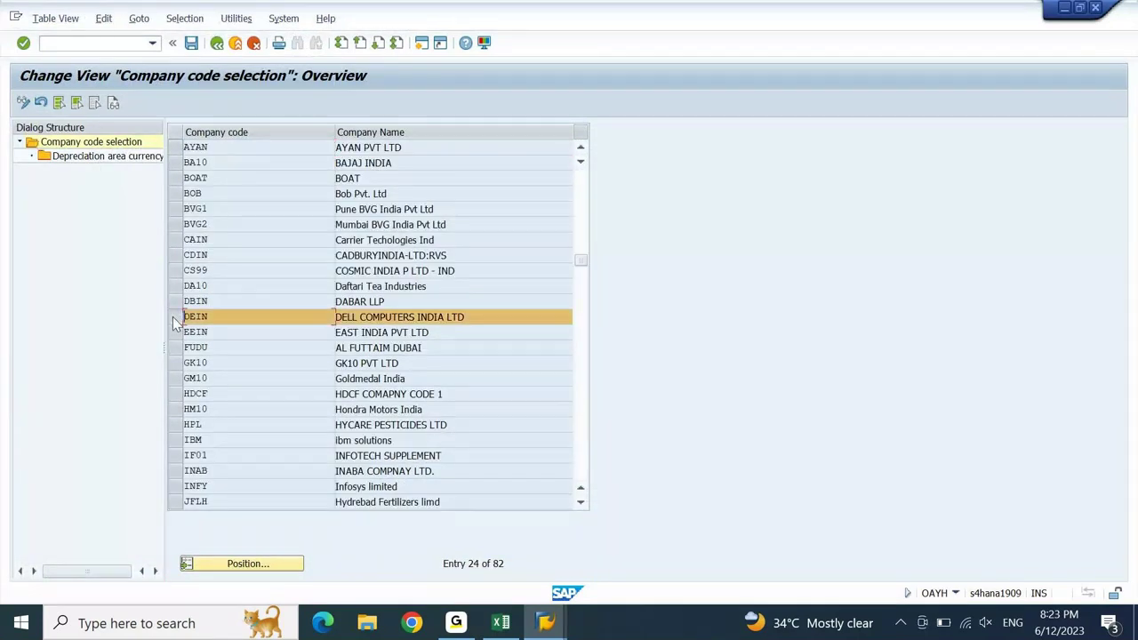
{"action": "double_click", "coordinate": [73, 160]}
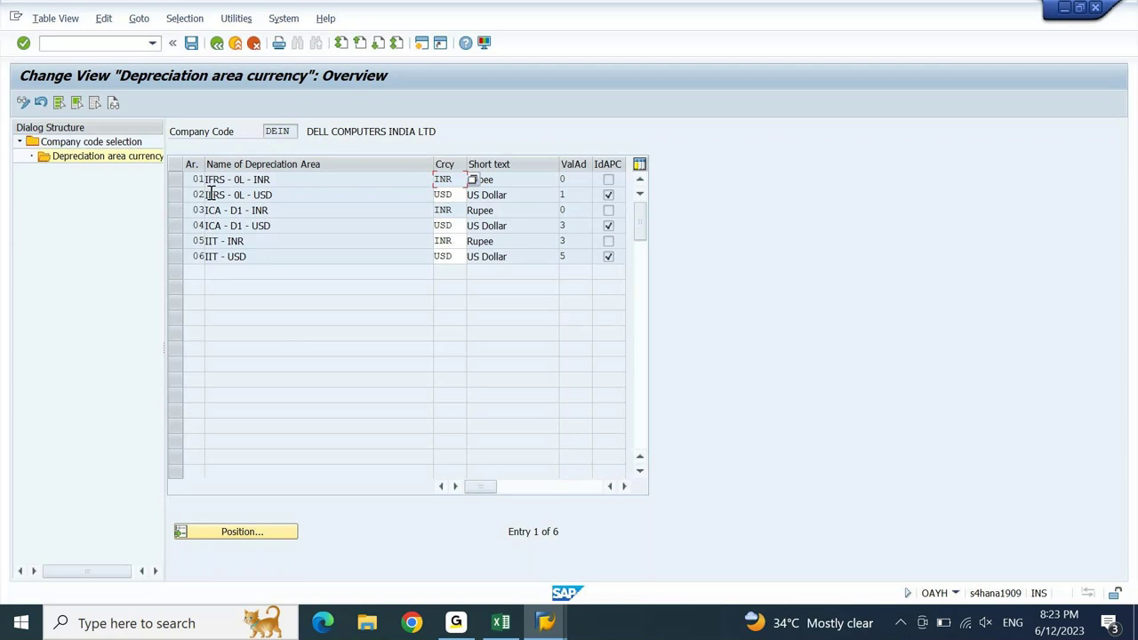
{"action": "left_click", "coordinate": [193, 50]}
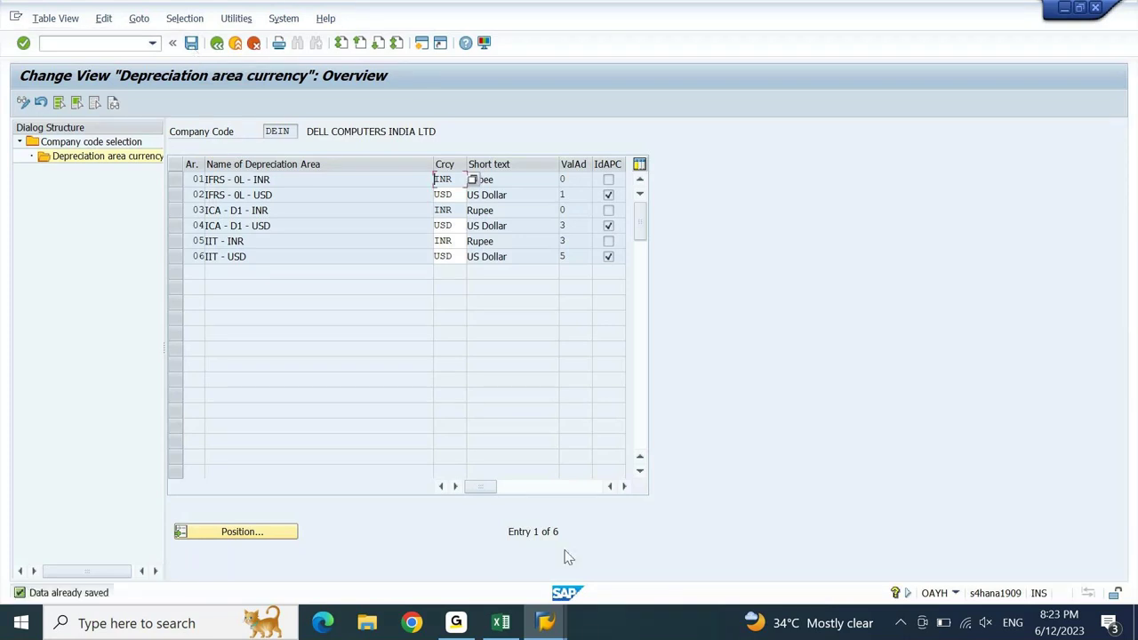
{"action": "mouse_move", "coordinate": [547, 620]}
{"action": "left_click", "coordinate": [902, 557]}
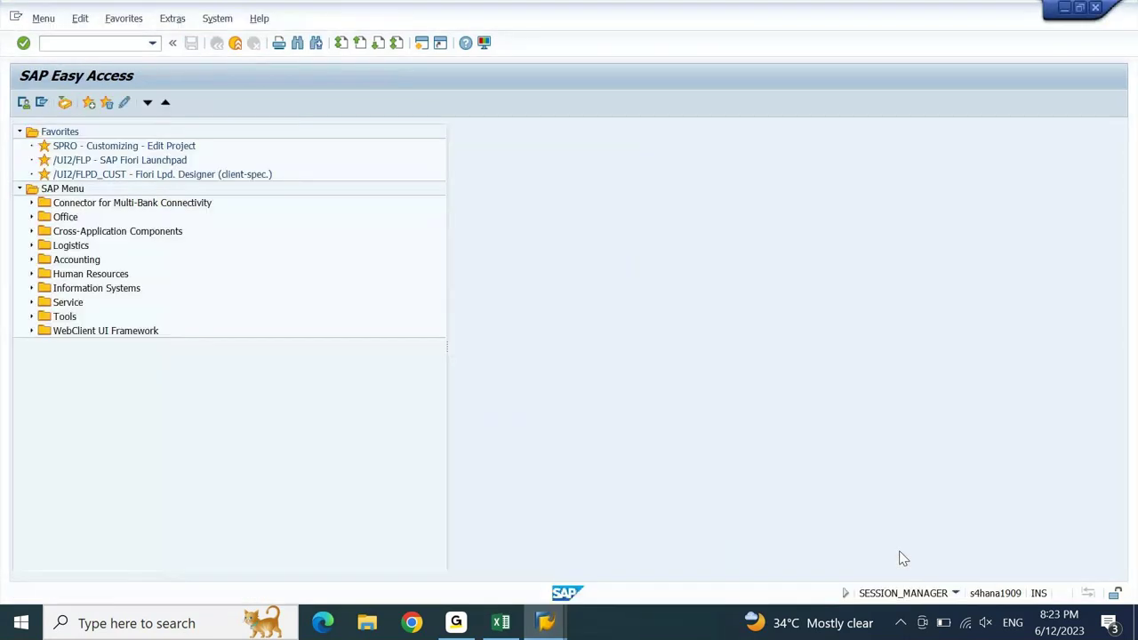
- Launch FAA_CMP and drag the tree splitter right to show full company code names
{"action": "key", "text": "Return"}
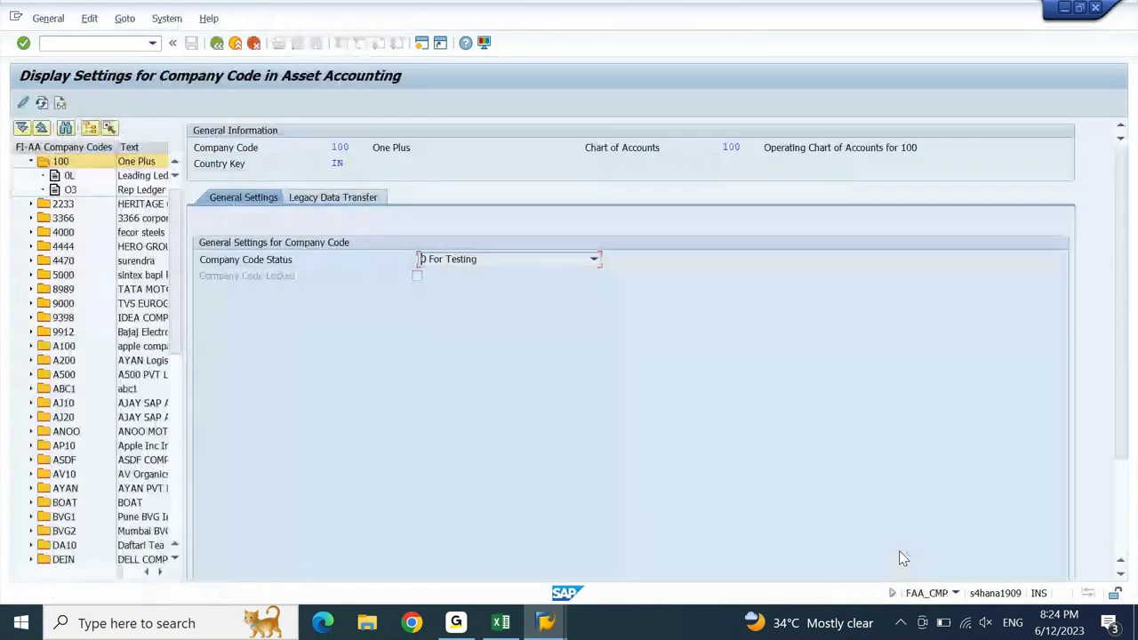
{"action": "key", "text": "Tab"}
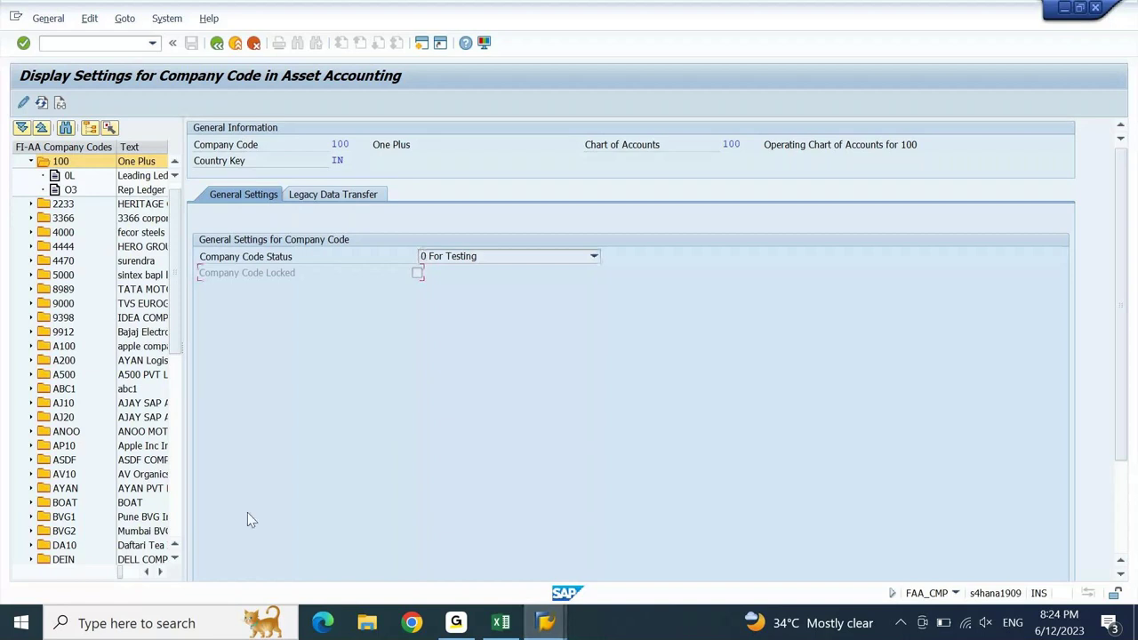
{"action": "left_click", "coordinate": [177, 502]}
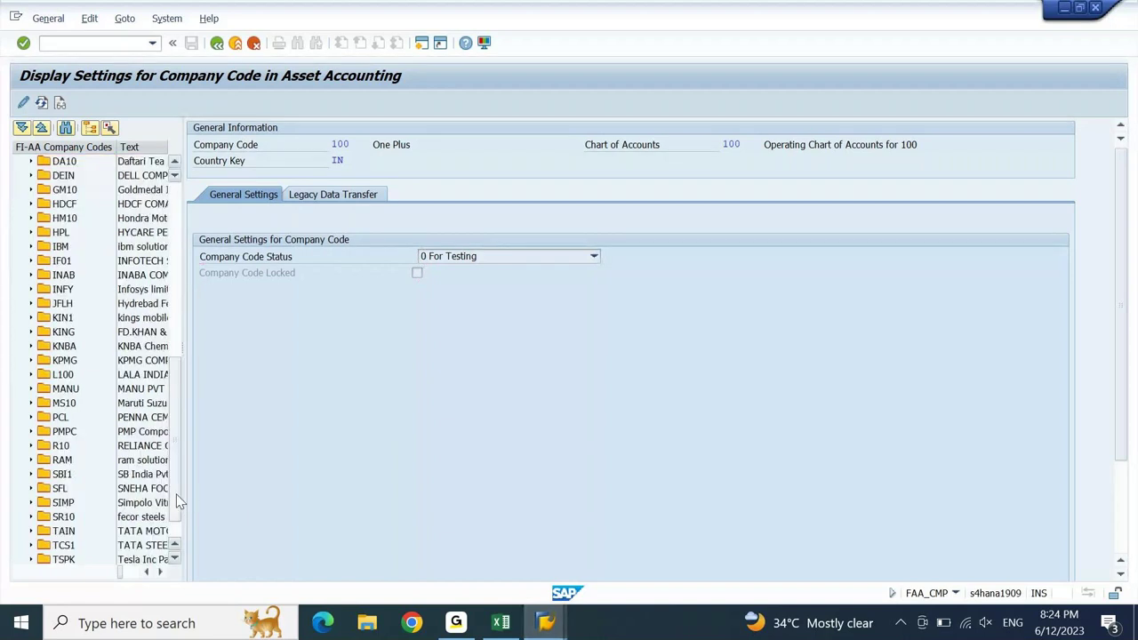
{"action": "left_click_drag", "start_coordinate": [185, 351], "coordinate": [187, 350]}
{"action": "left_click_drag", "start_coordinate": [338, 348], "coordinate": [386, 348]}
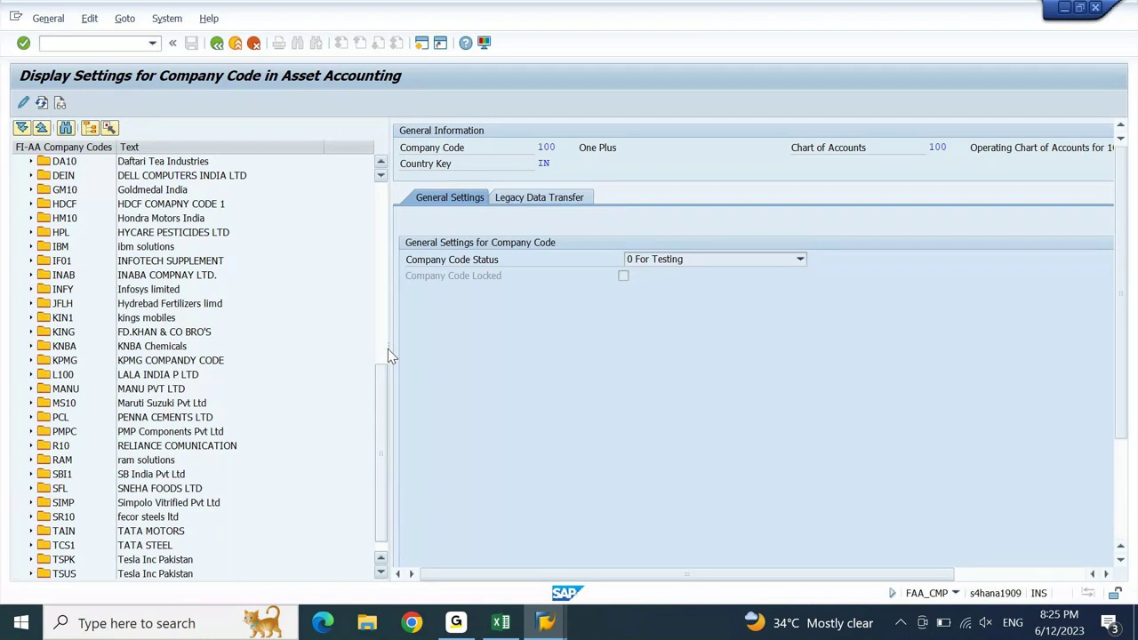
- Open DEIN's Leading Ledger 0L settings in change mode and enter 2023 as Highest F.Year
{"action": "left_click", "coordinate": [139, 179]}
{"action": "left_click", "coordinate": [50, 182]}
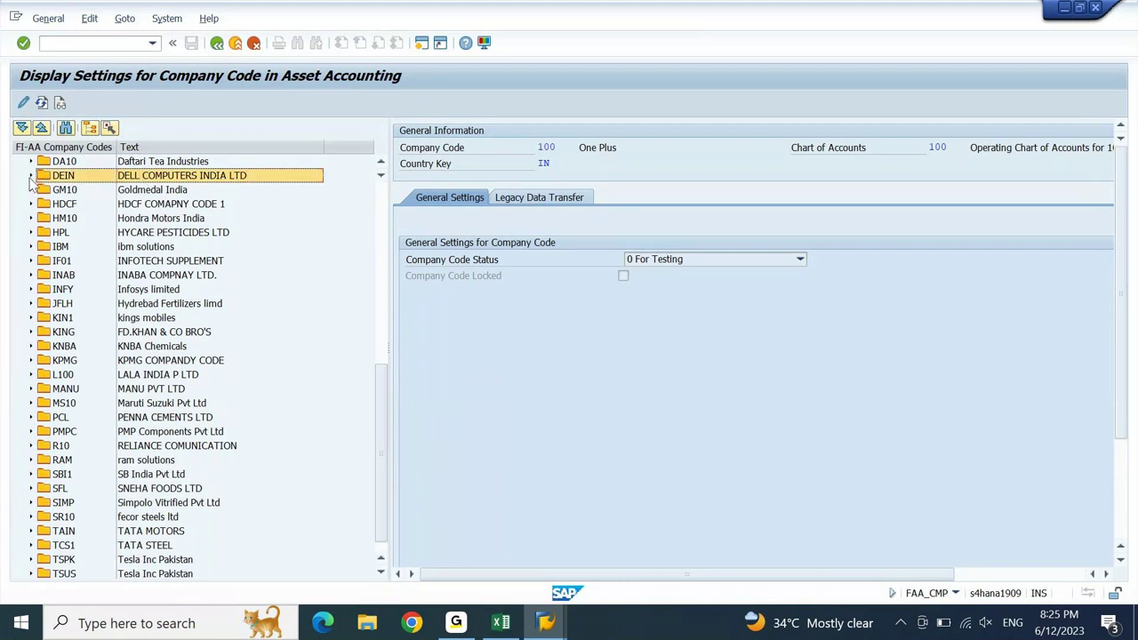
{"action": "left_click", "coordinate": [31, 176]}
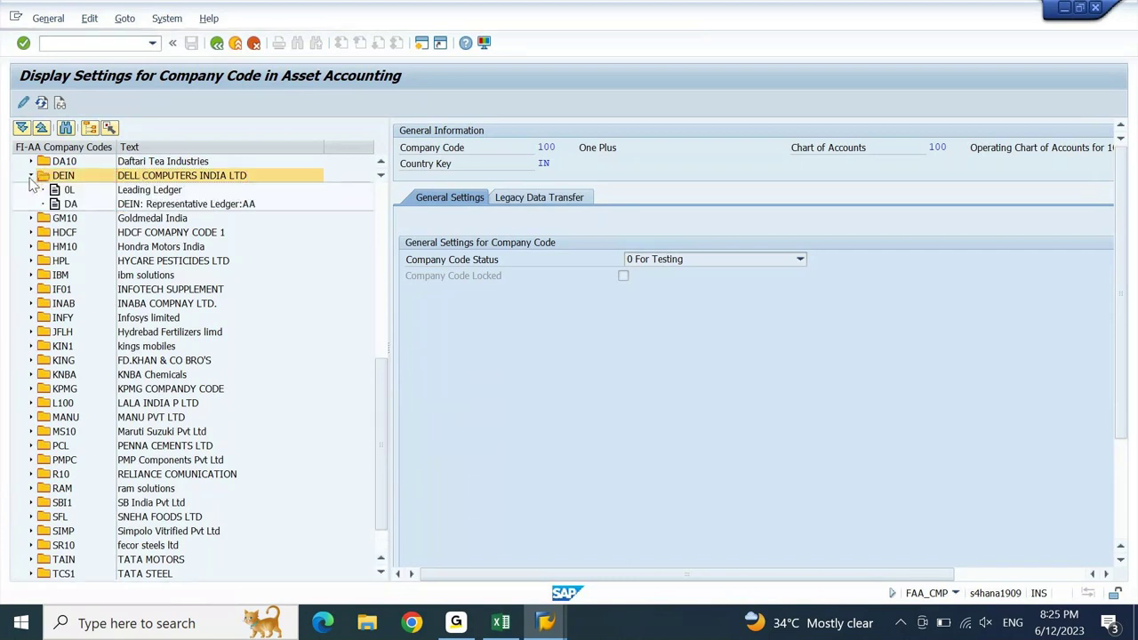
{"action": "left_click", "coordinate": [30, 182]}
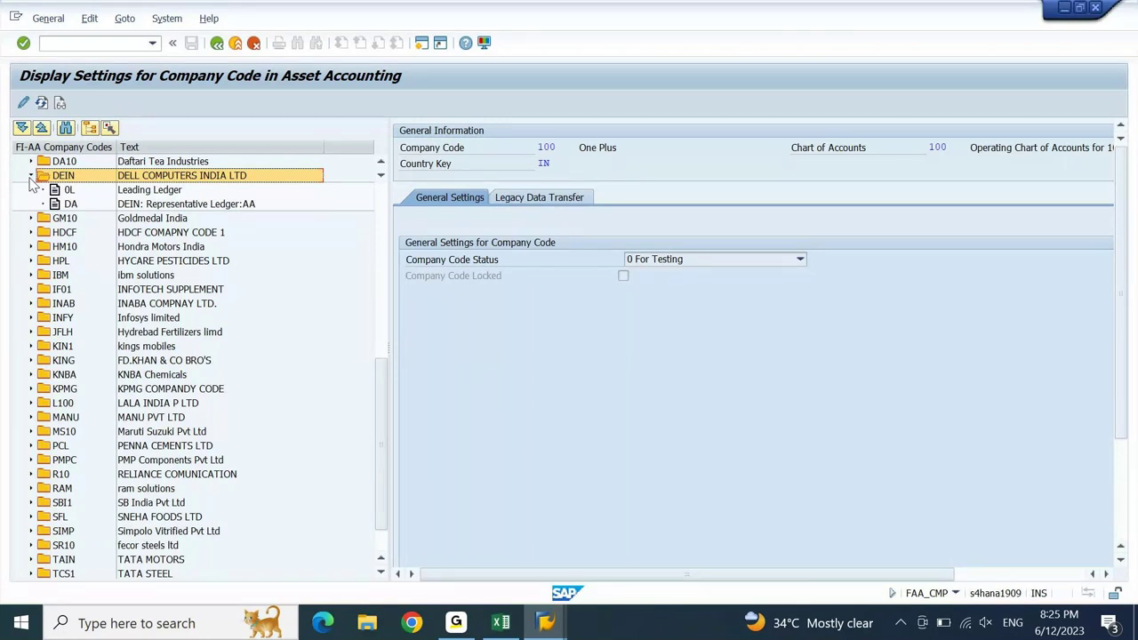
{"action": "left_click", "coordinate": [69, 191]}
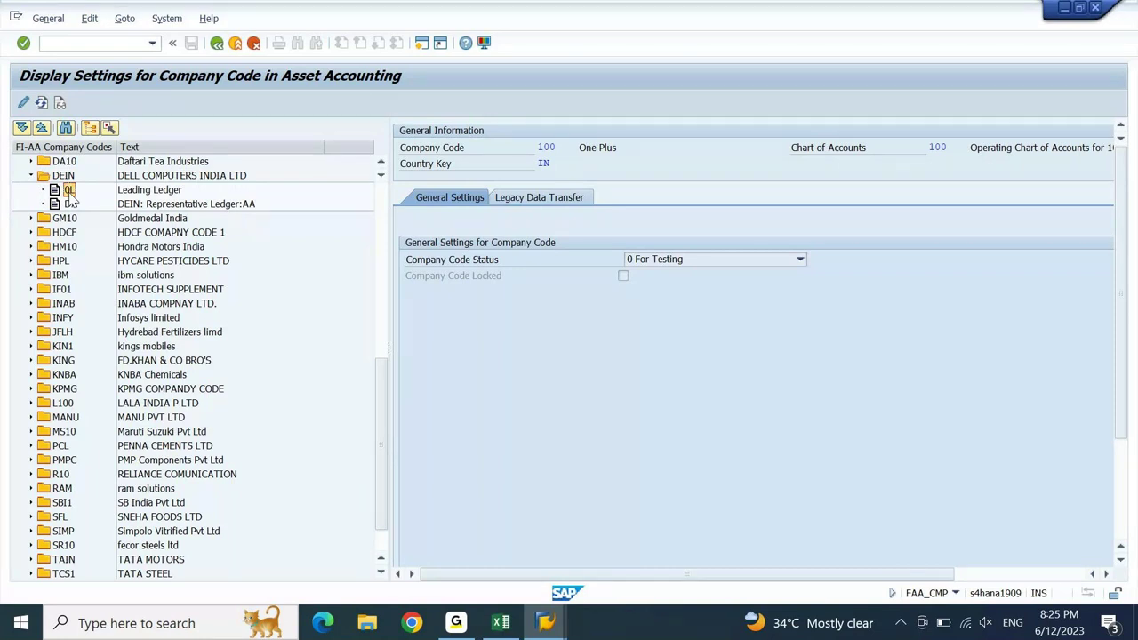
{"action": "double_click", "coordinate": [69, 191]}
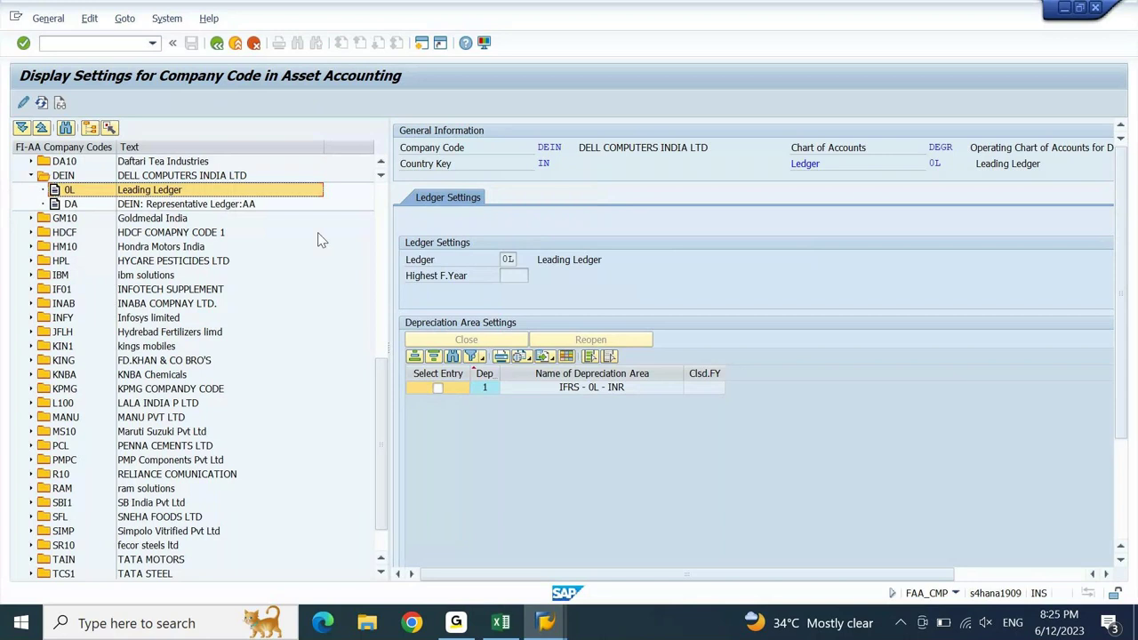
{"action": "left_click", "coordinate": [525, 278]}
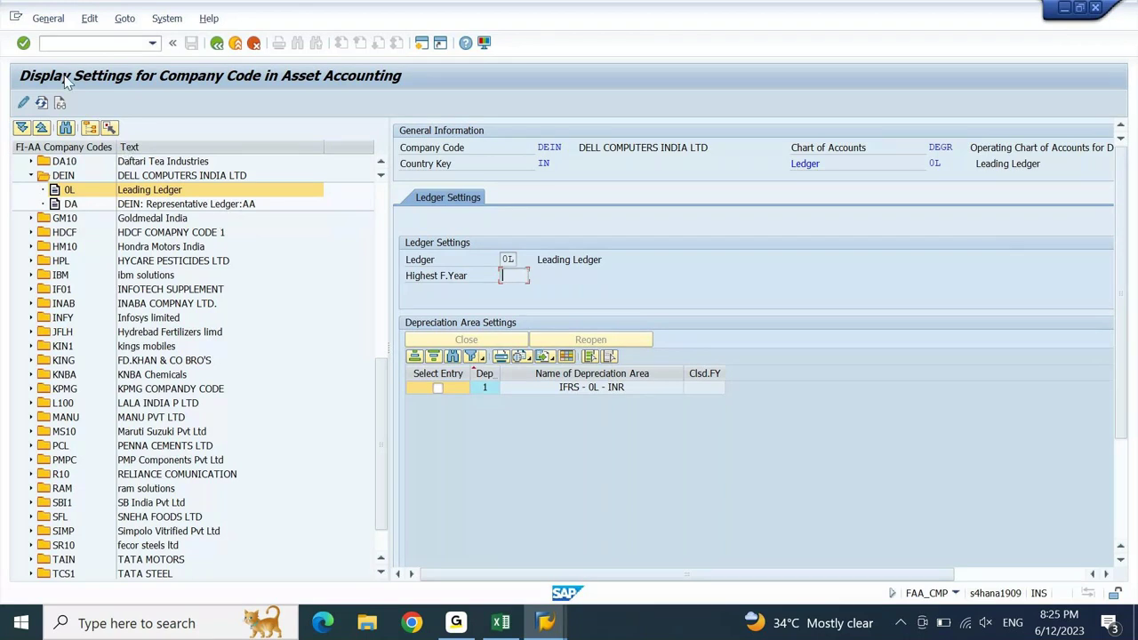
{"action": "left_click", "coordinate": [24, 104]}
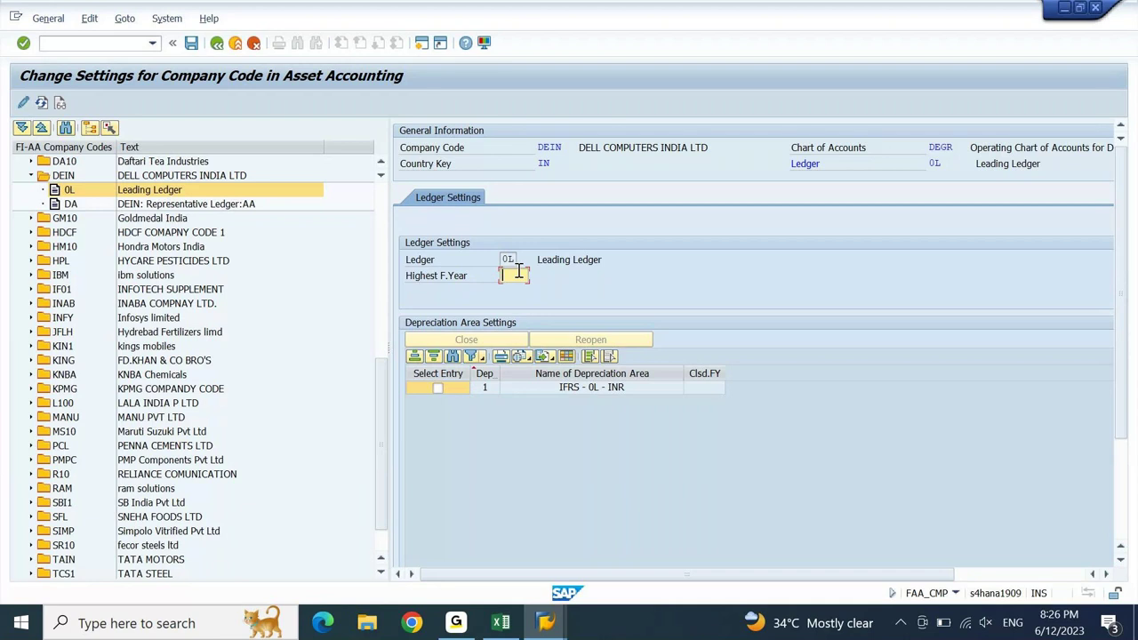
{"action": "type", "text": "2023"}
- Open a new session and launch the legacy data transfer settings transaction (_LDT)
{"action": "left_click", "coordinate": [424, 45]}
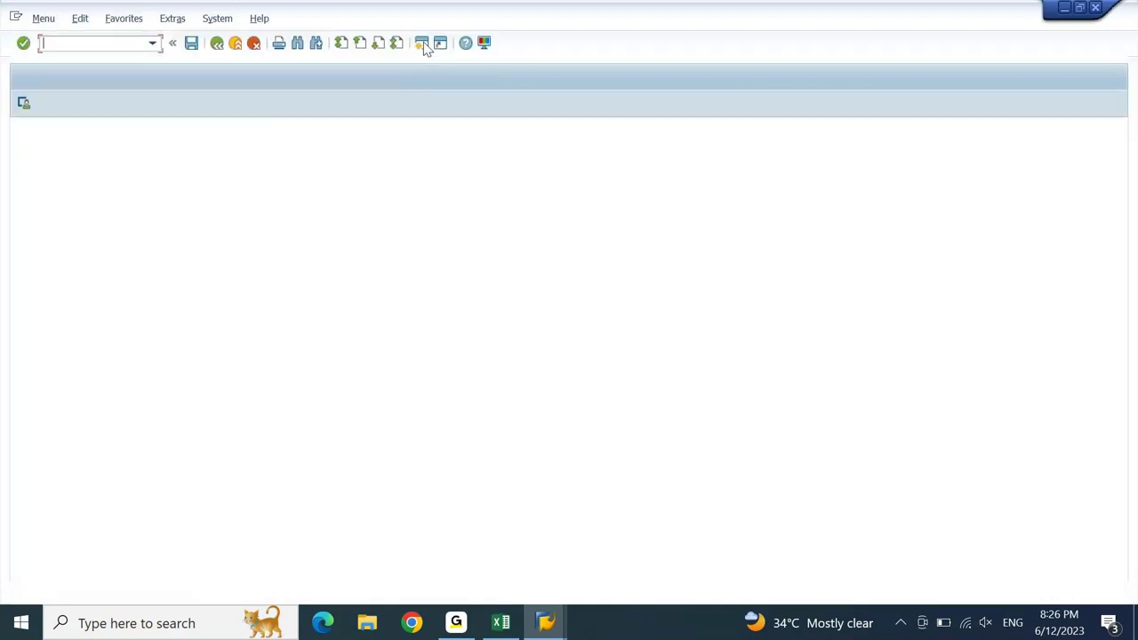
{"action": "key", "text": "End"}
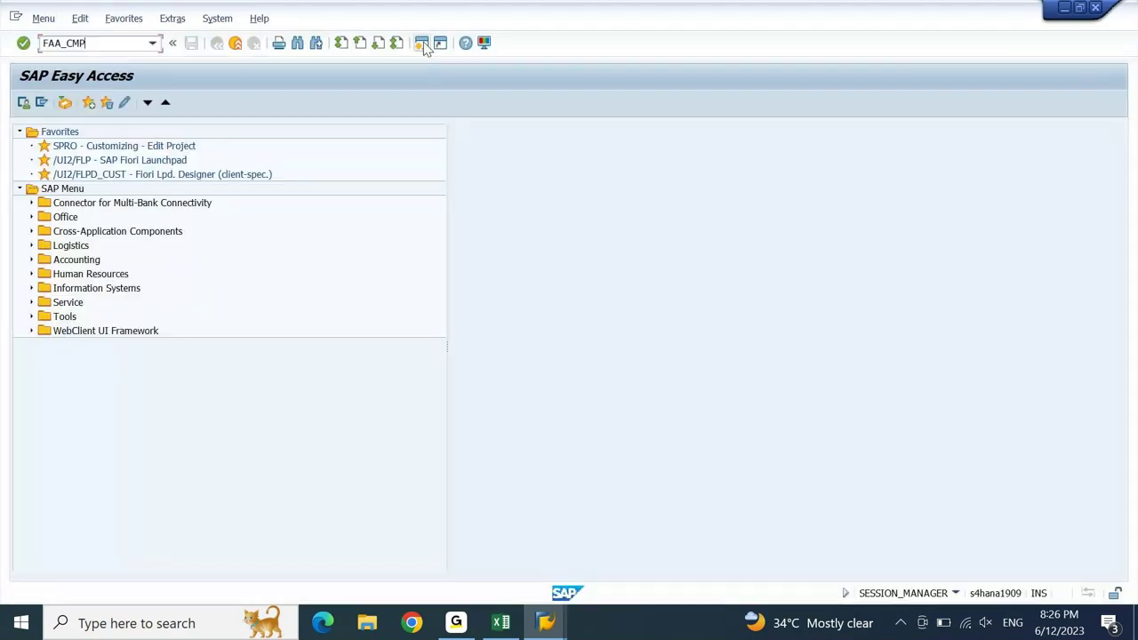
{"action": "type", "text": "_LDT"}
{"action": "key", "text": "Return"}
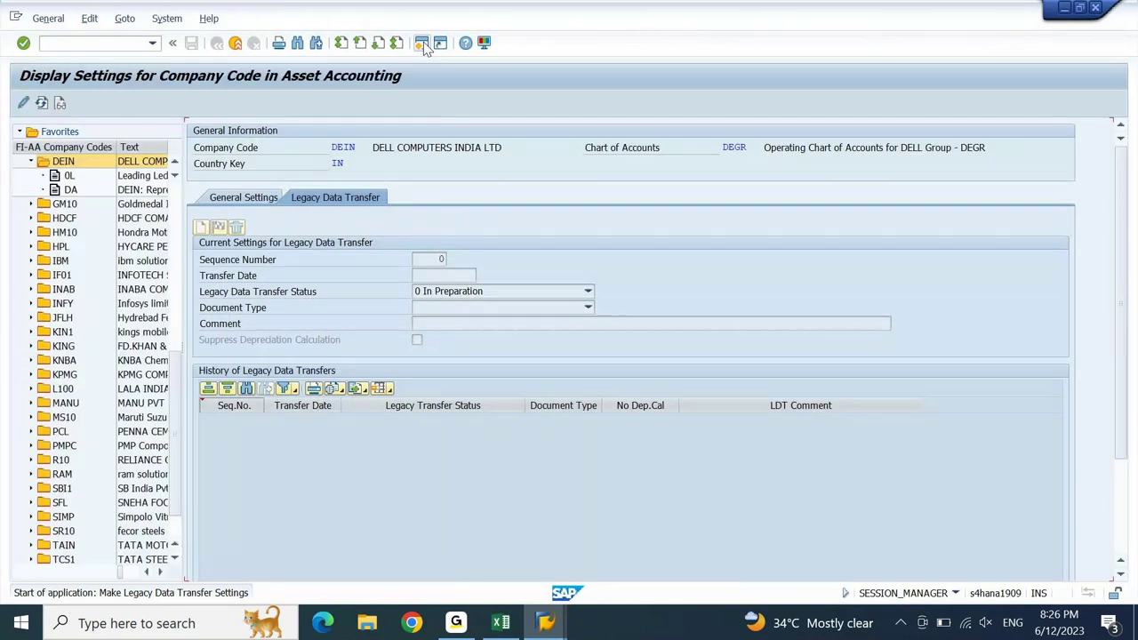
- Arrange both session windows, review DEIN's general and legacy transfer settings, then exit
{"action": "left_click", "coordinate": [1079, 8]}
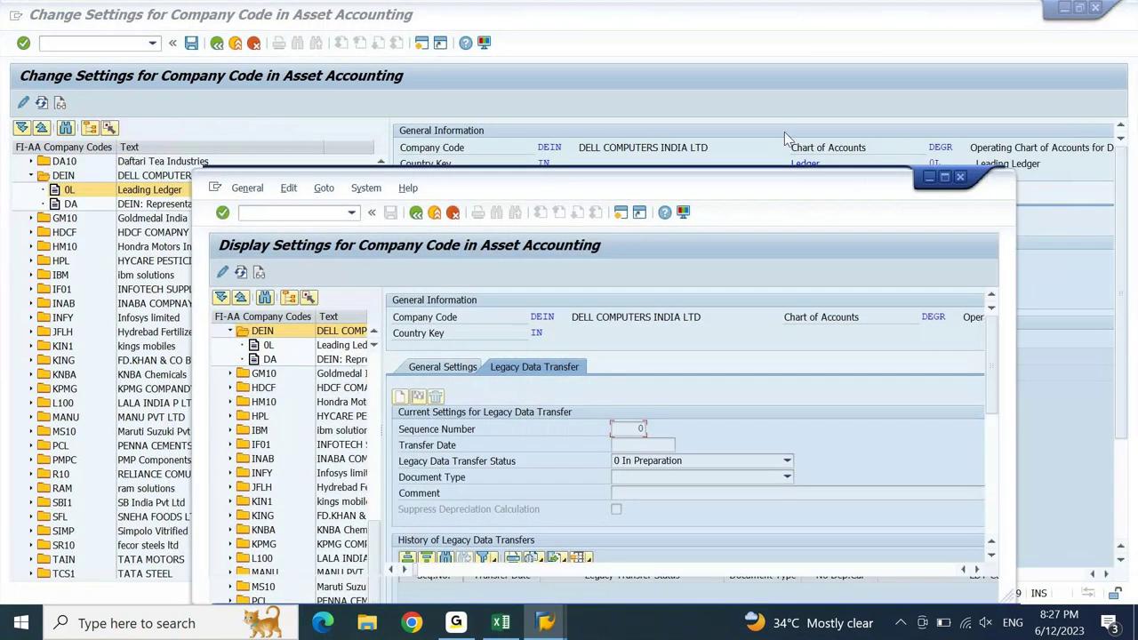
{"action": "left_click_drag", "start_coordinate": [731, 201], "coordinate": [832, 293]}
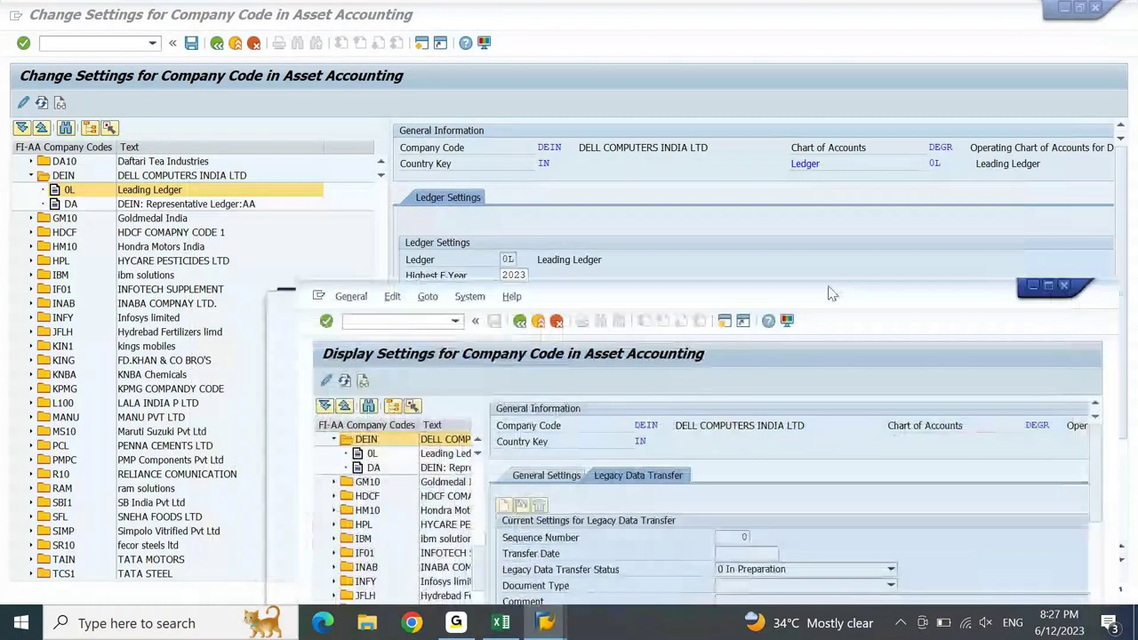
{"action": "left_click_drag", "start_coordinate": [831, 294], "coordinate": [1018, 133]}
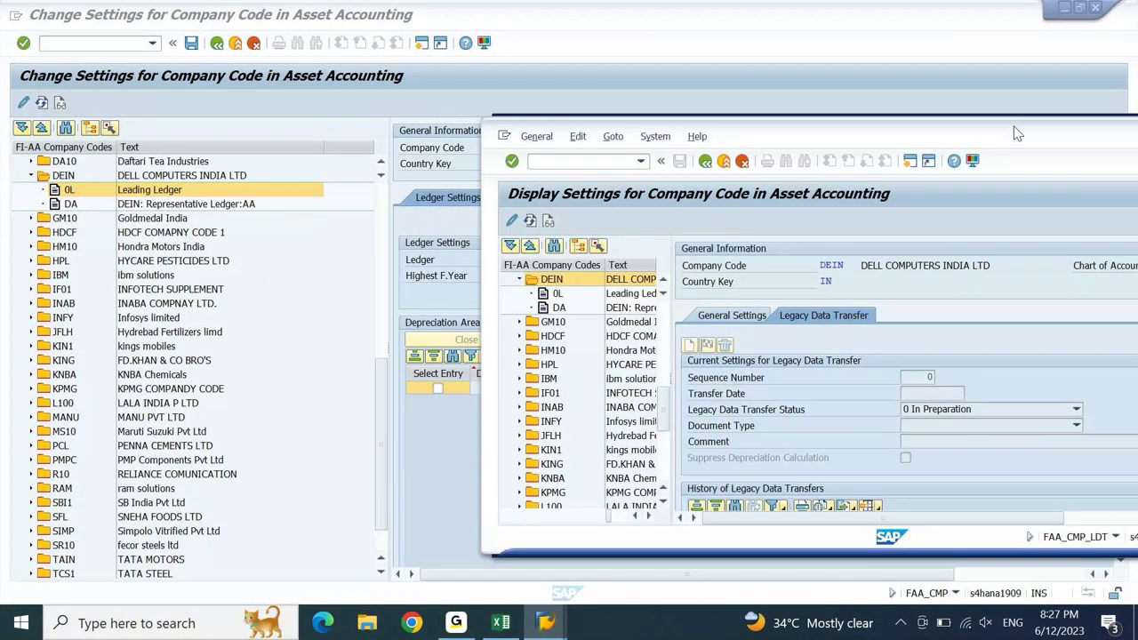
{"action": "left_click_drag", "start_coordinate": [1018, 133], "coordinate": [1081, 104]}
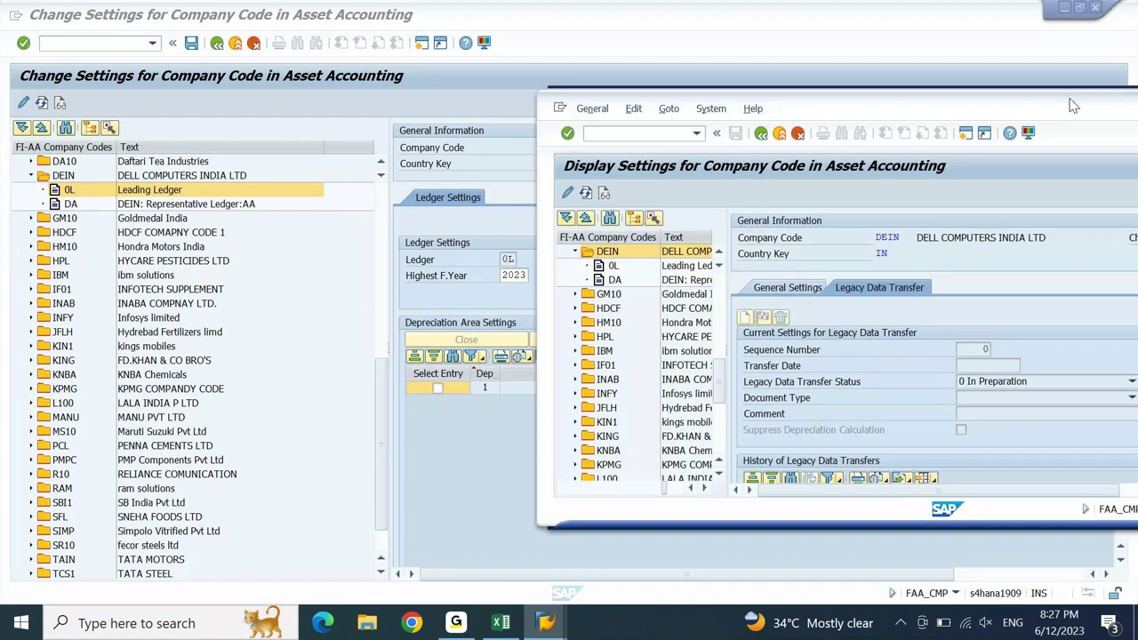
{"action": "left_click", "coordinate": [817, 288]}
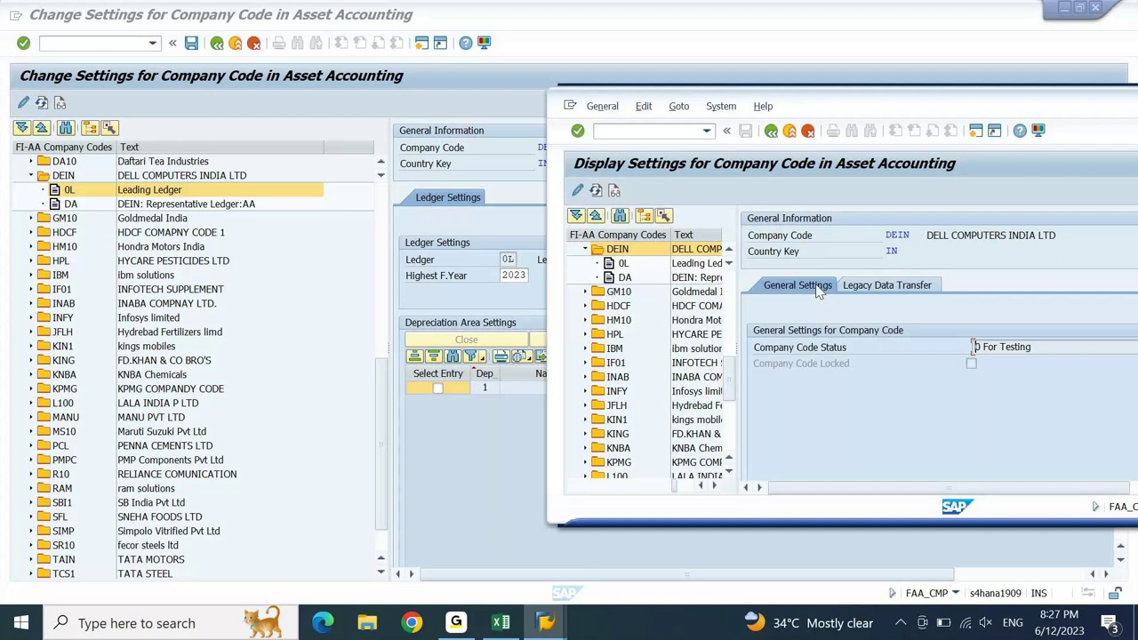
{"action": "left_click", "coordinate": [876, 288]}
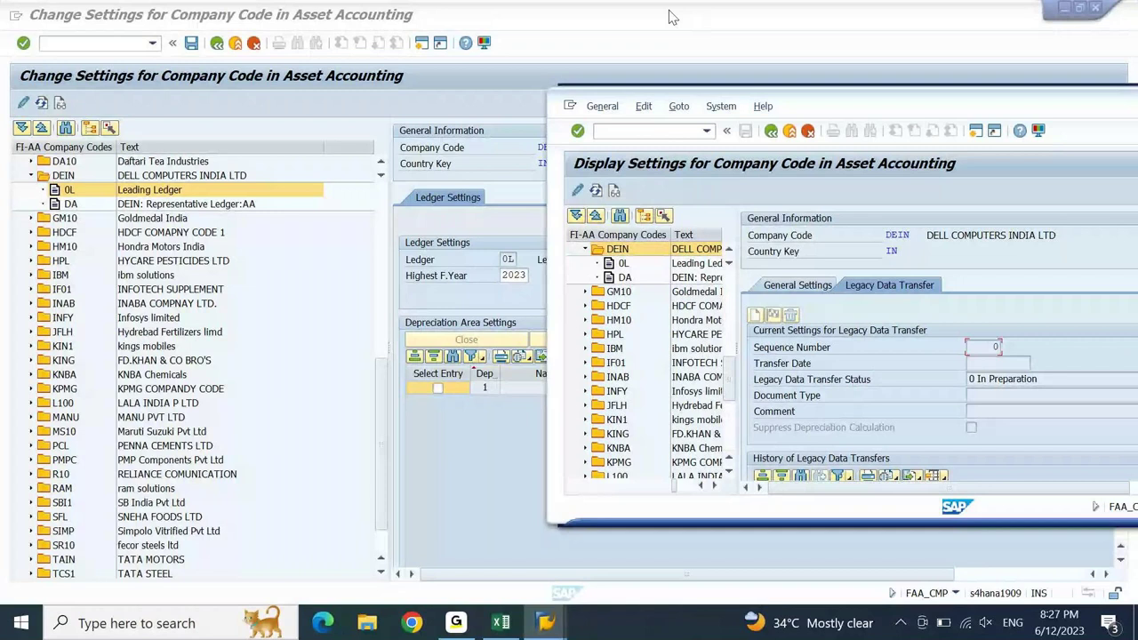
{"action": "left_click", "coordinate": [671, 16]}
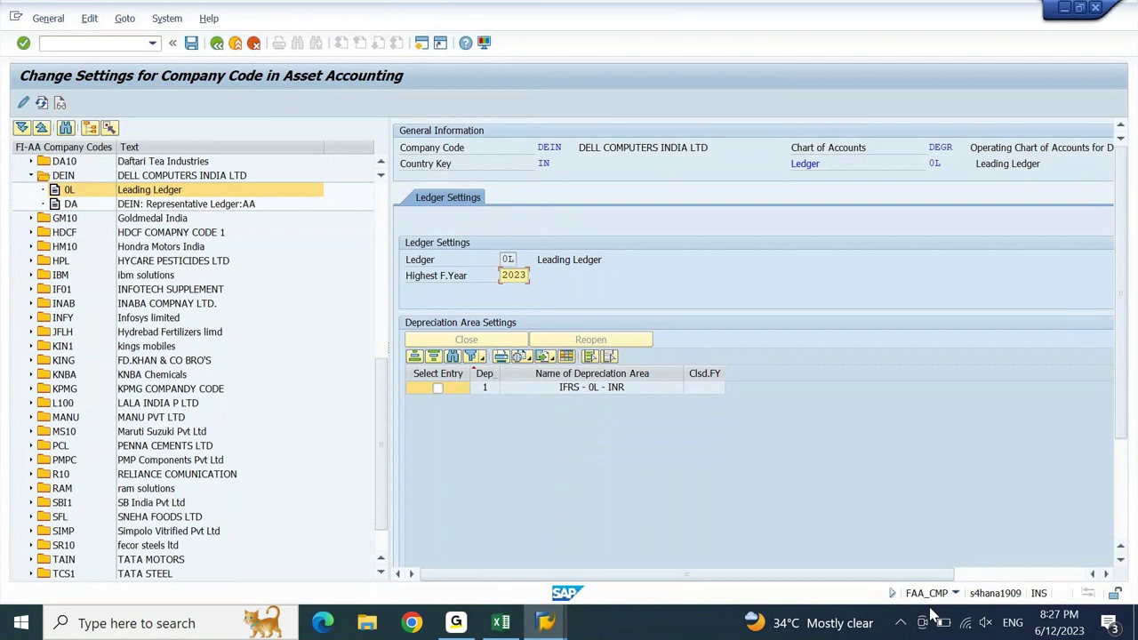
{"action": "key", "text": "F3"}
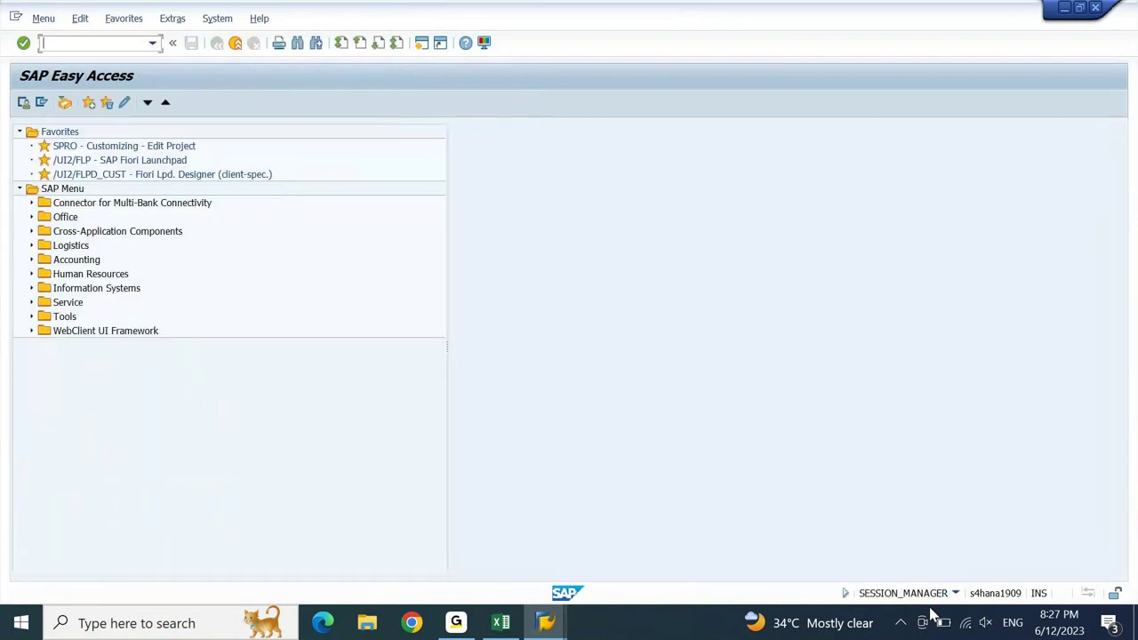
- Maximize the settings window and switch DEIN's ledger 0L settings into change mode
{"action": "key", "text": "alt+Tab"}
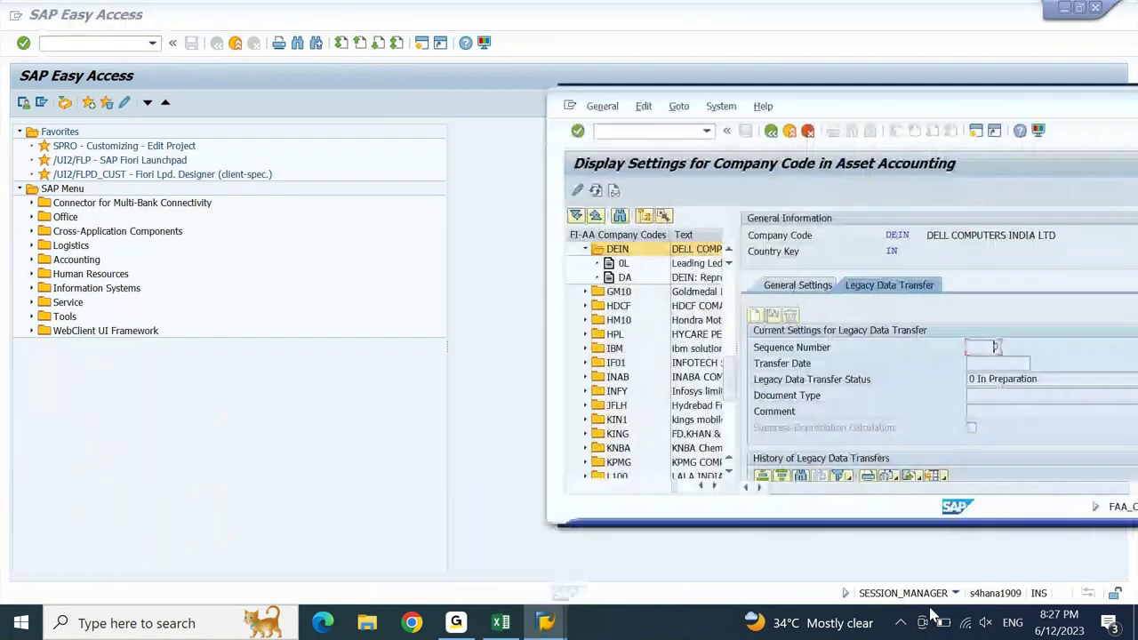
{"action": "key", "text": "alt+space"}
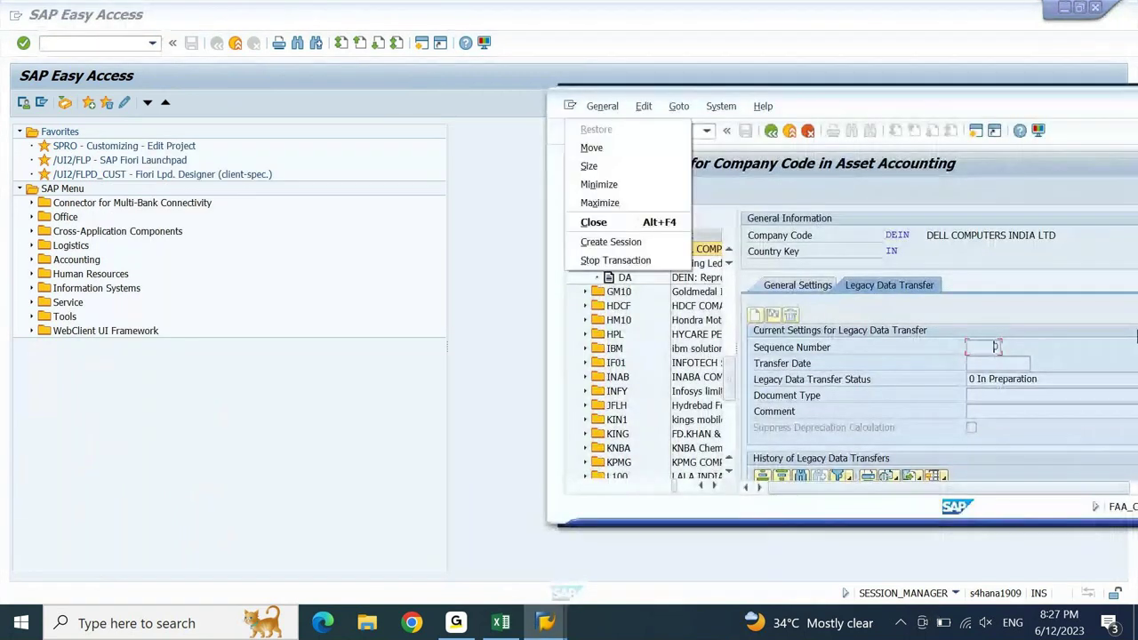
{"action": "key", "text": "x"}
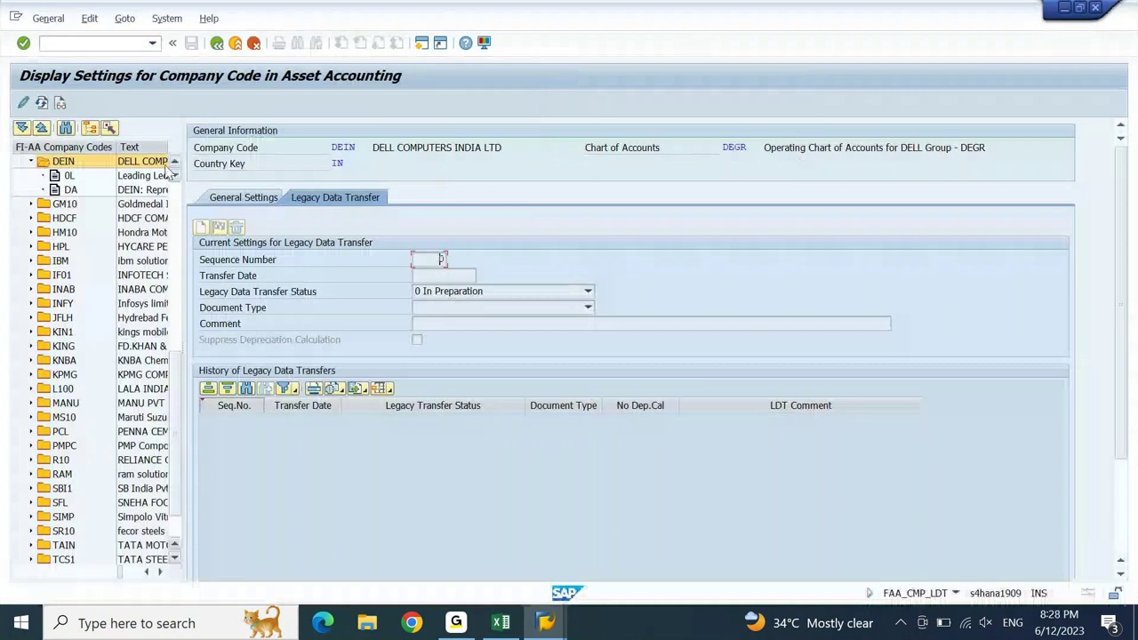
{"action": "left_click", "coordinate": [71, 175]}
{"action": "left_click", "coordinate": [24, 104]}
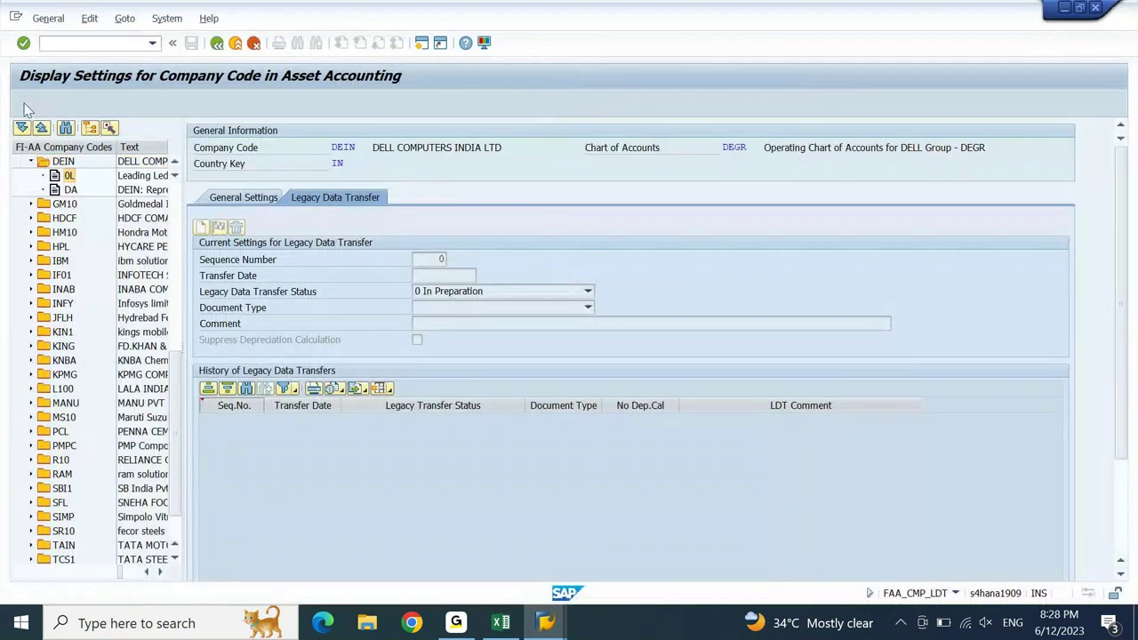
{"action": "left_click", "coordinate": [257, 200]}
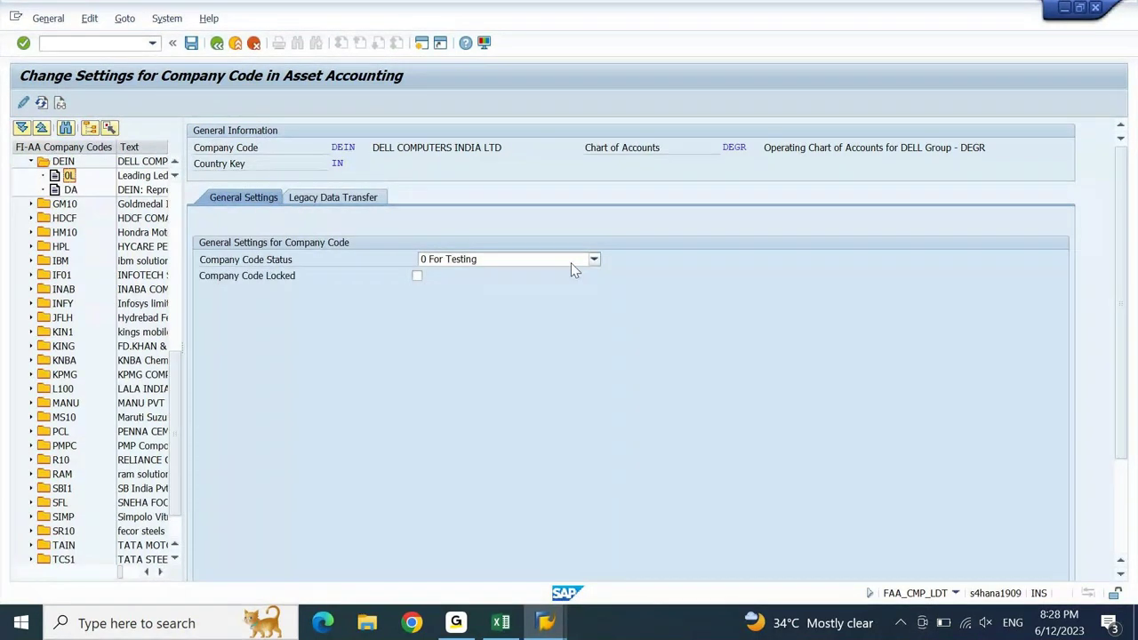
{"action": "left_click", "coordinate": [346, 203]}
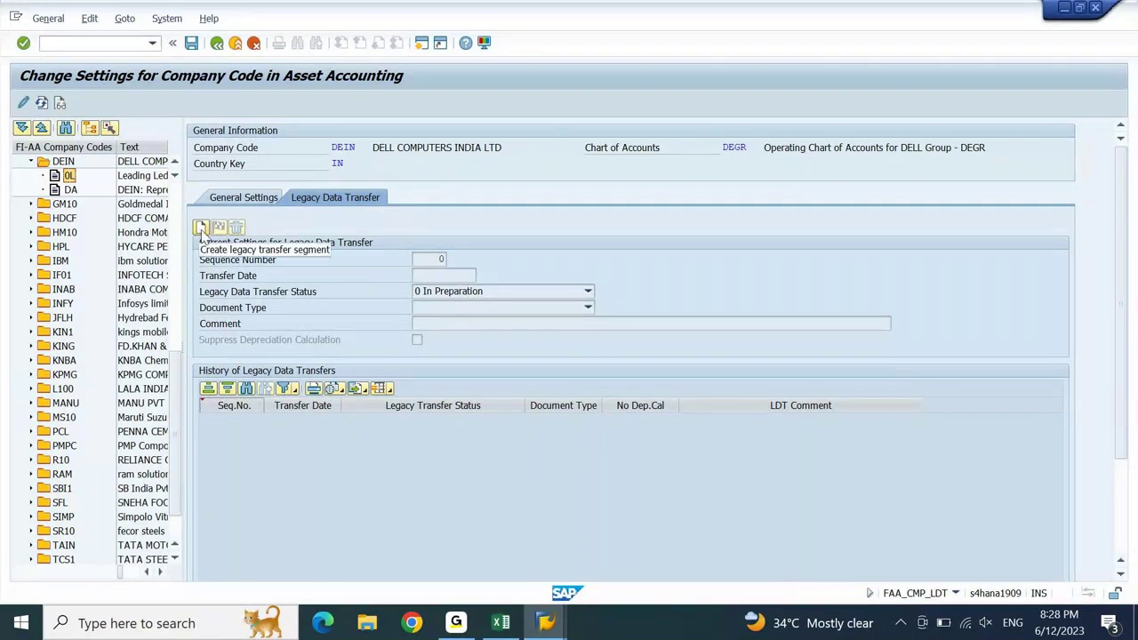
- Create legacy data transfer segment 1 with transfer date 31.05.2023 and validate it
{"action": "left_click", "coordinate": [202, 230]}
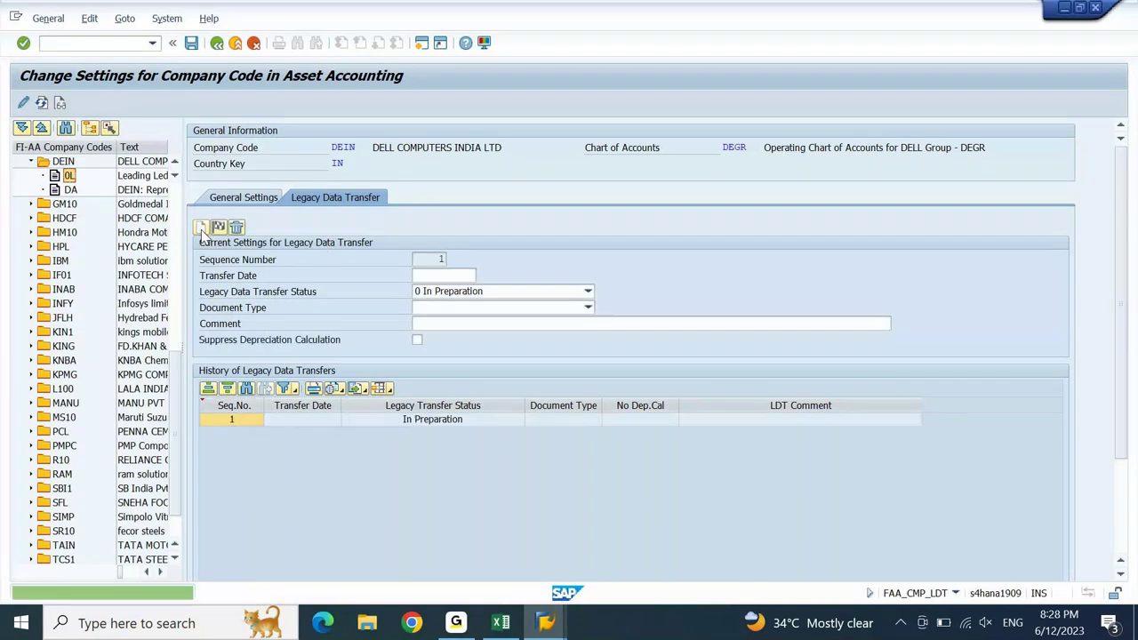
{"action": "left_click", "coordinate": [460, 277]}
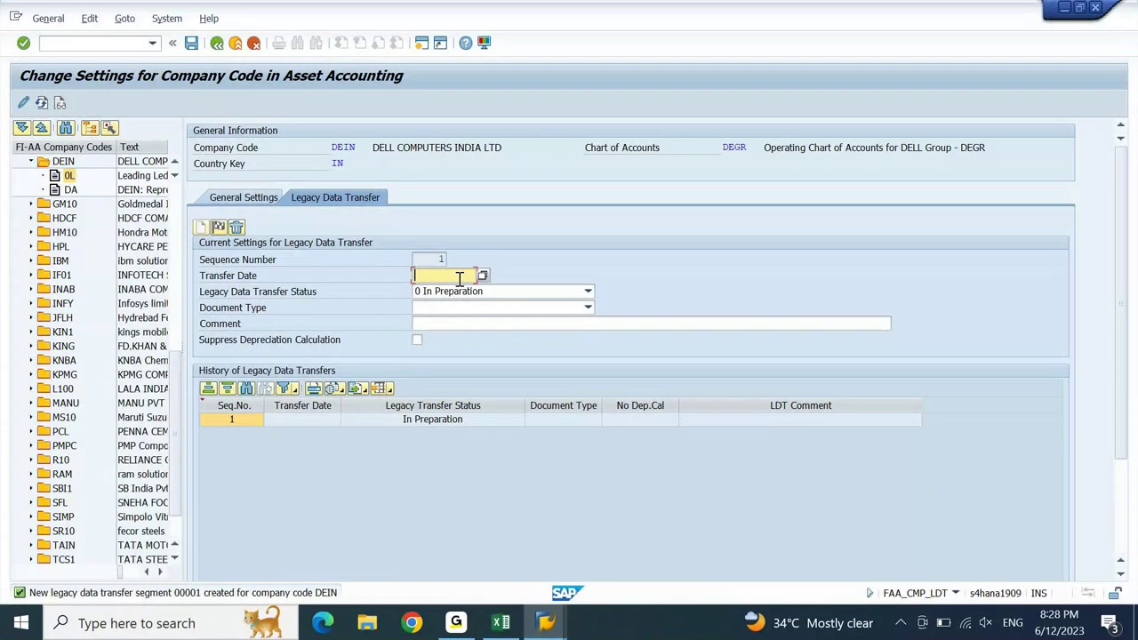
{"action": "type", "text": "31.05.2023"}
{"action": "key", "text": "Return"}
{"action": "key", "text": "ctrl+s"}
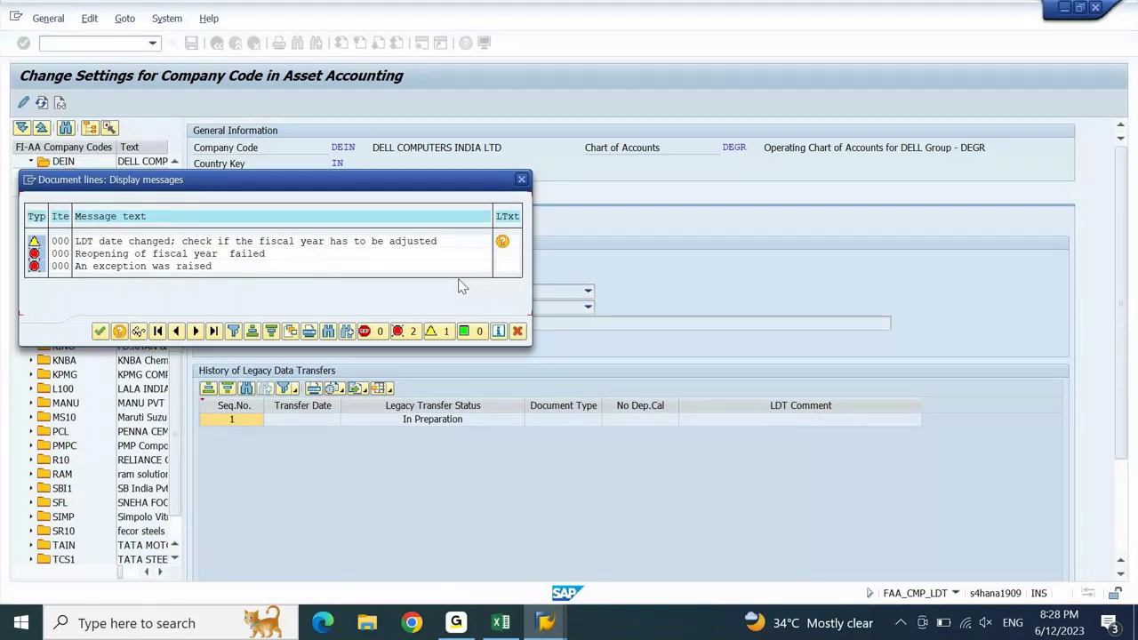
{"action": "key", "text": "Return"}
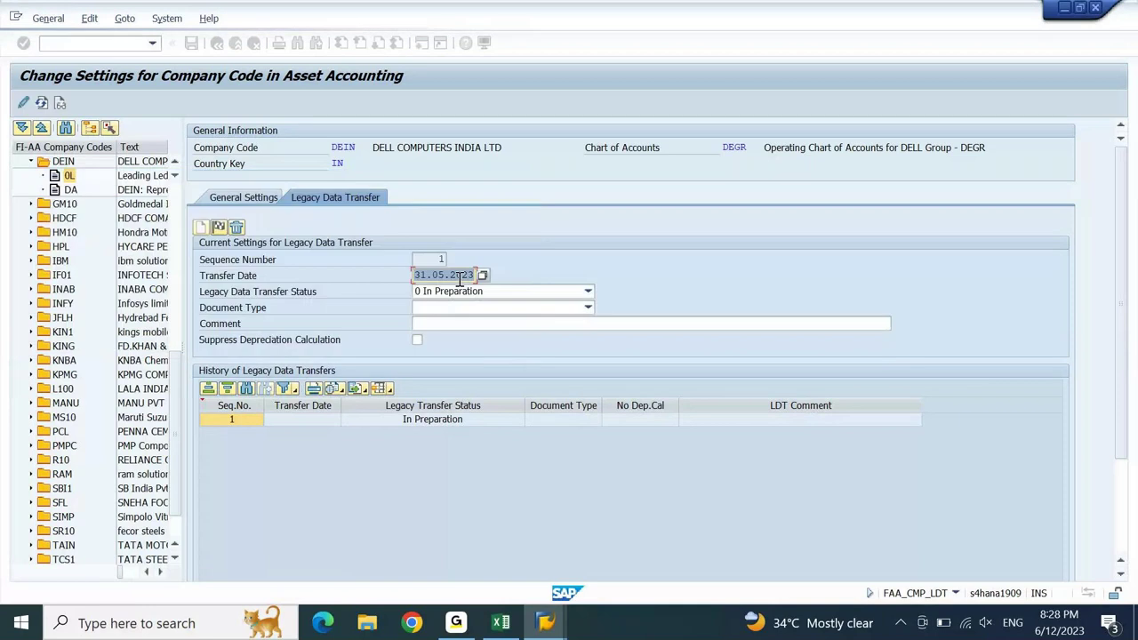
- Set the legacy transfer status to 2 Ongoing (Other Postings Allowed)
{"action": "left_click", "coordinate": [446, 280]}
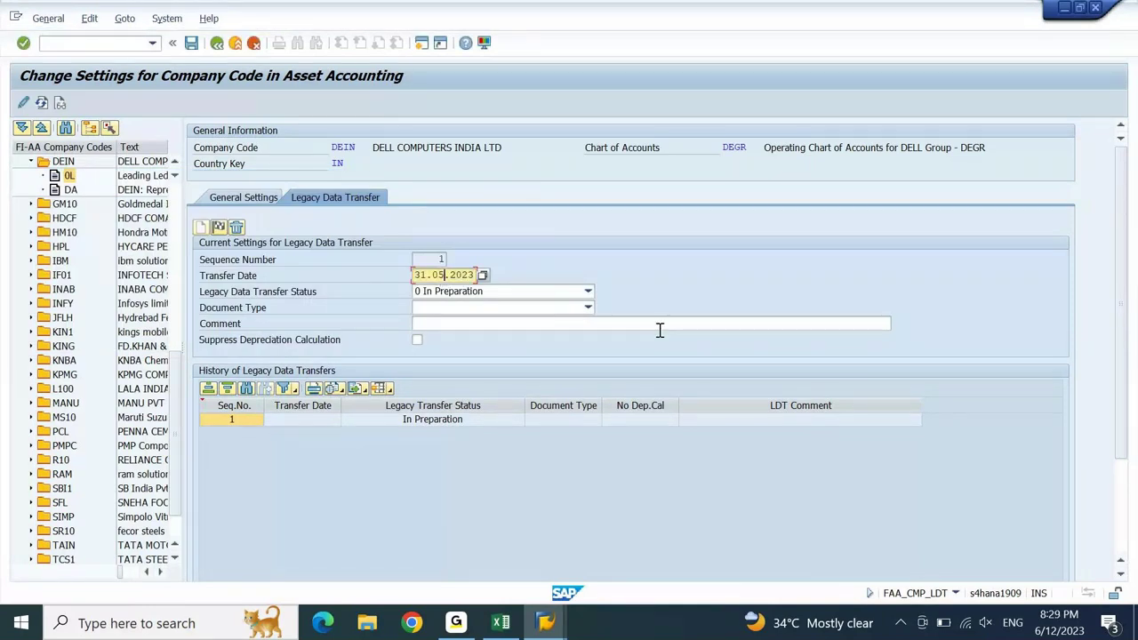
{"action": "left_click", "coordinate": [587, 291]}
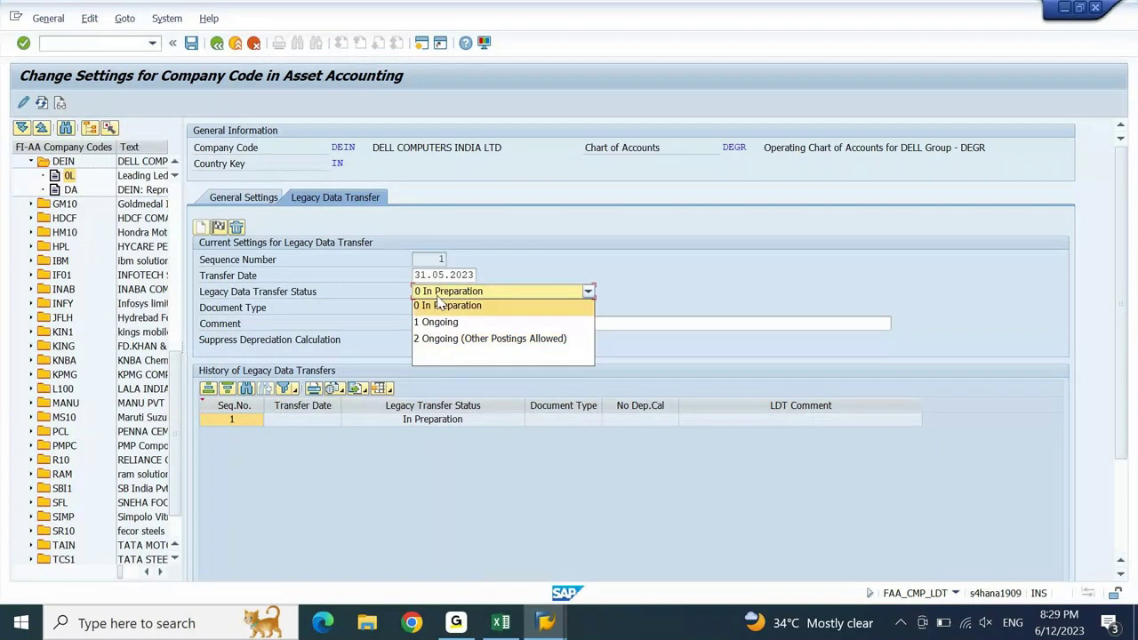
{"action": "left_click", "coordinate": [437, 339]}
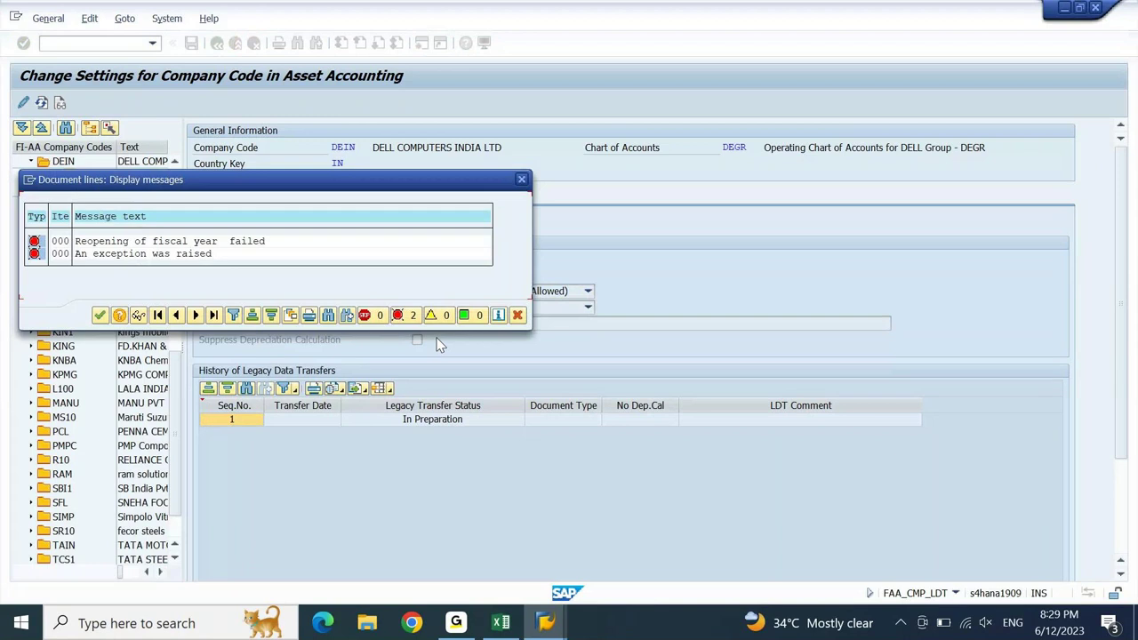
{"action": "key", "text": "Return"}
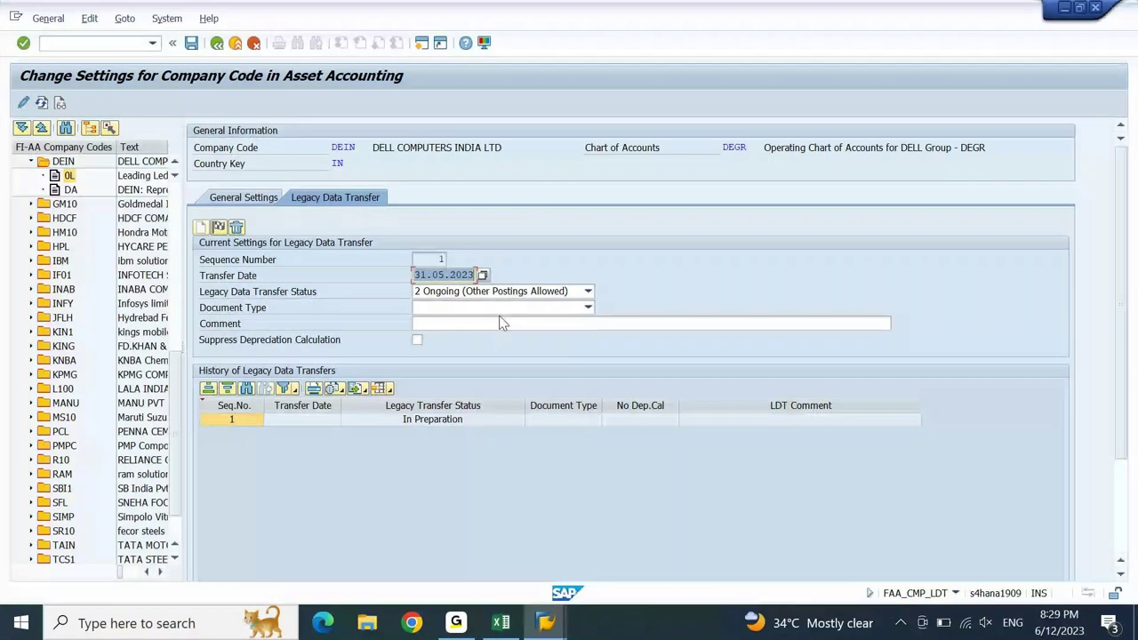
- Choose UE Data Transfer as the legacy transfer's document type
{"action": "left_click", "coordinate": [499, 307]}
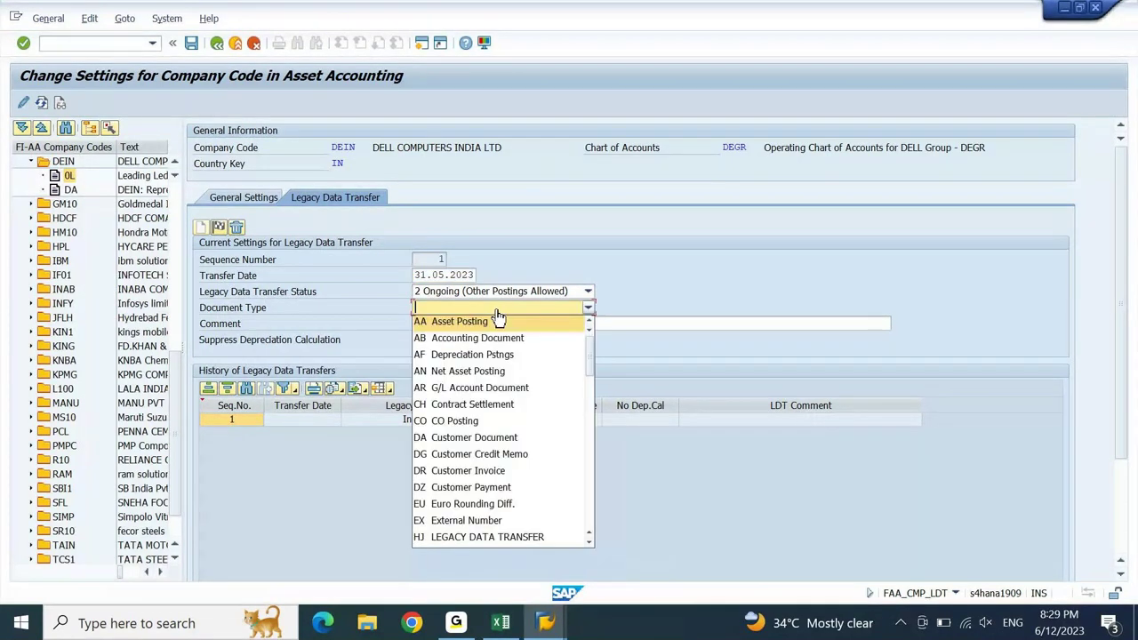
{"action": "left_click_drag", "start_coordinate": [590, 363], "coordinate": [578, 496]}
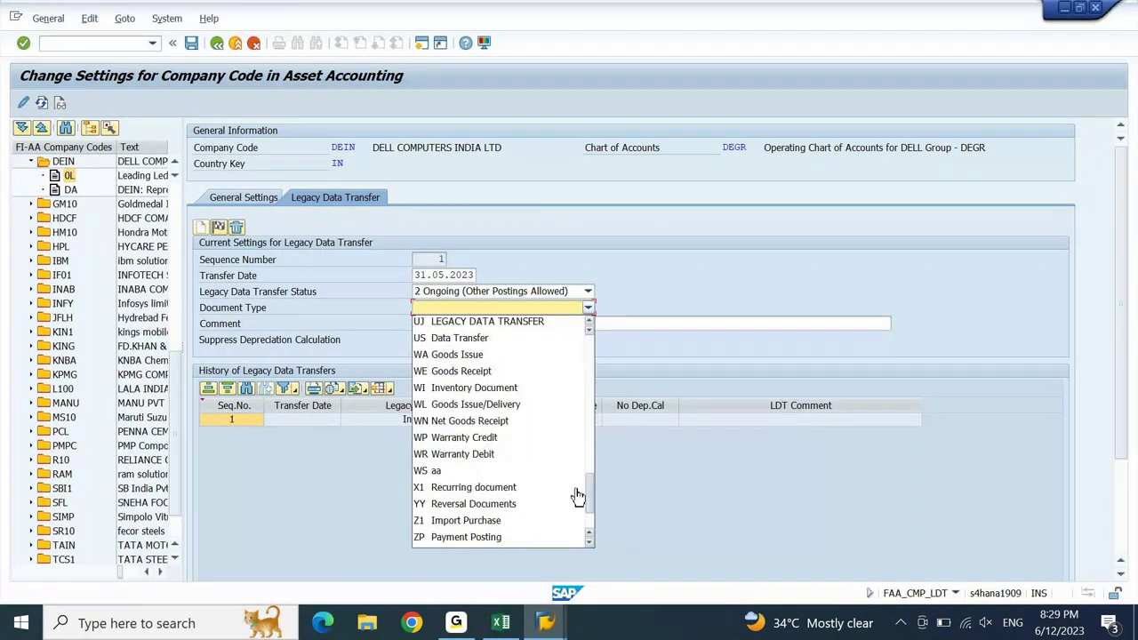
{"action": "key", "text": "Return"}
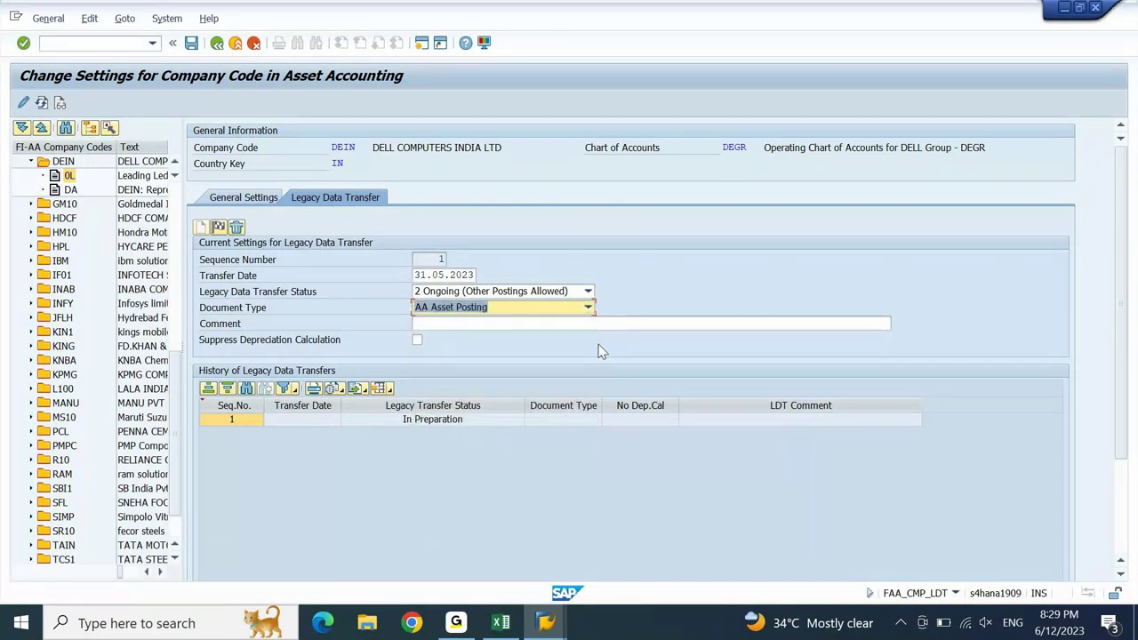
{"action": "type", "text": "UE Data Transfer"}
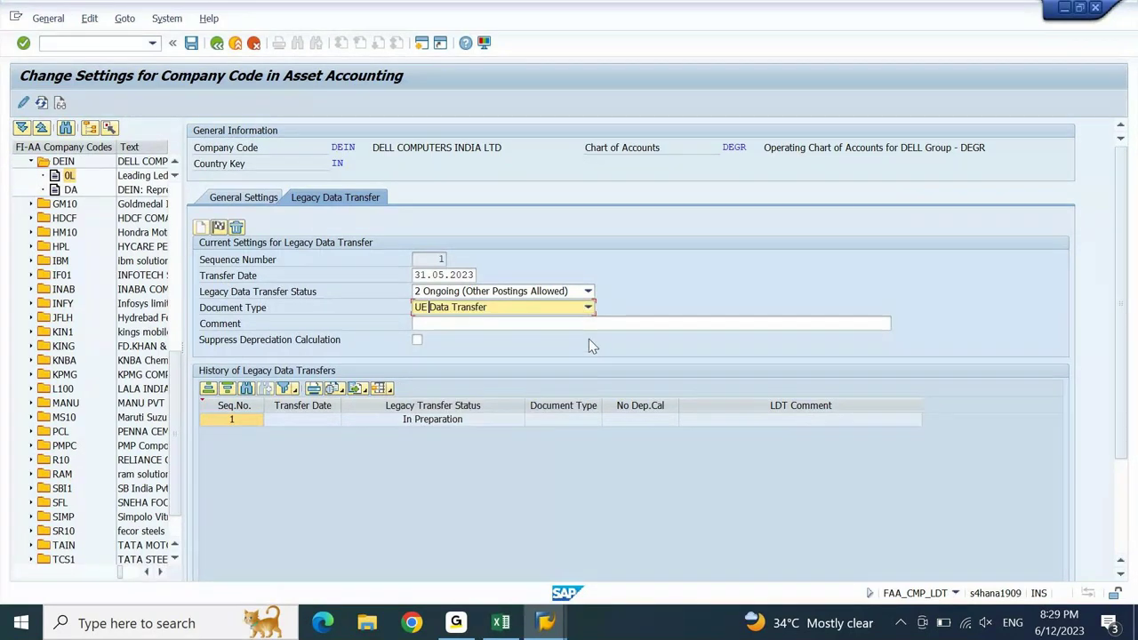
{"action": "key", "text": "Return"}
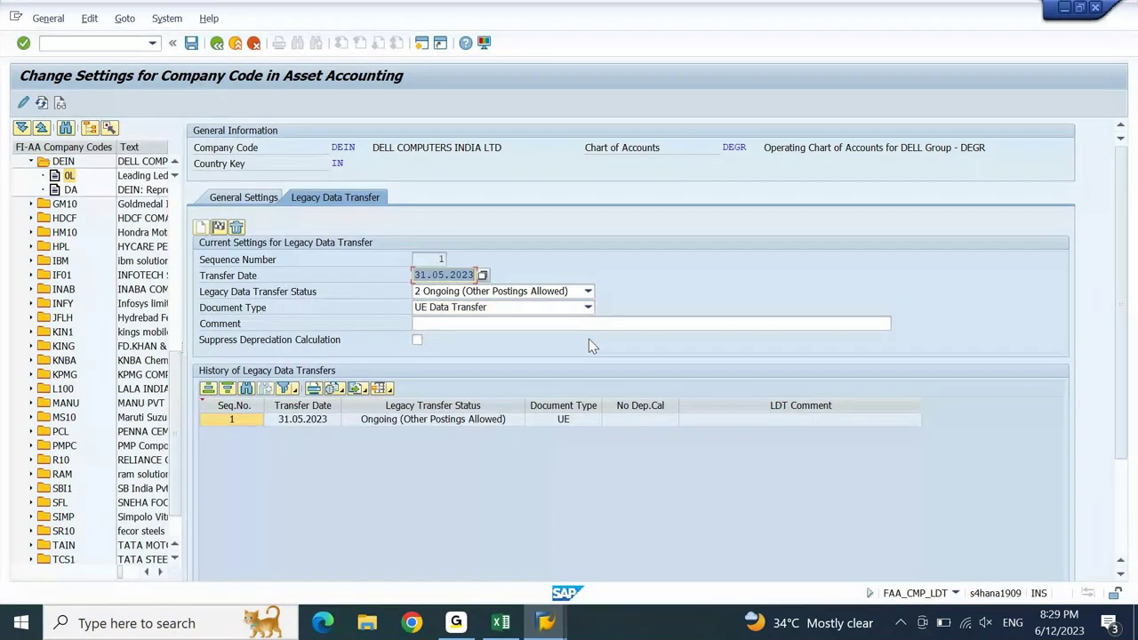
- Confirm the legacy transfer entries and save DEIN's company code settings
{"action": "left_click", "coordinate": [525, 324]}
{"action": "key", "text": "Return"}
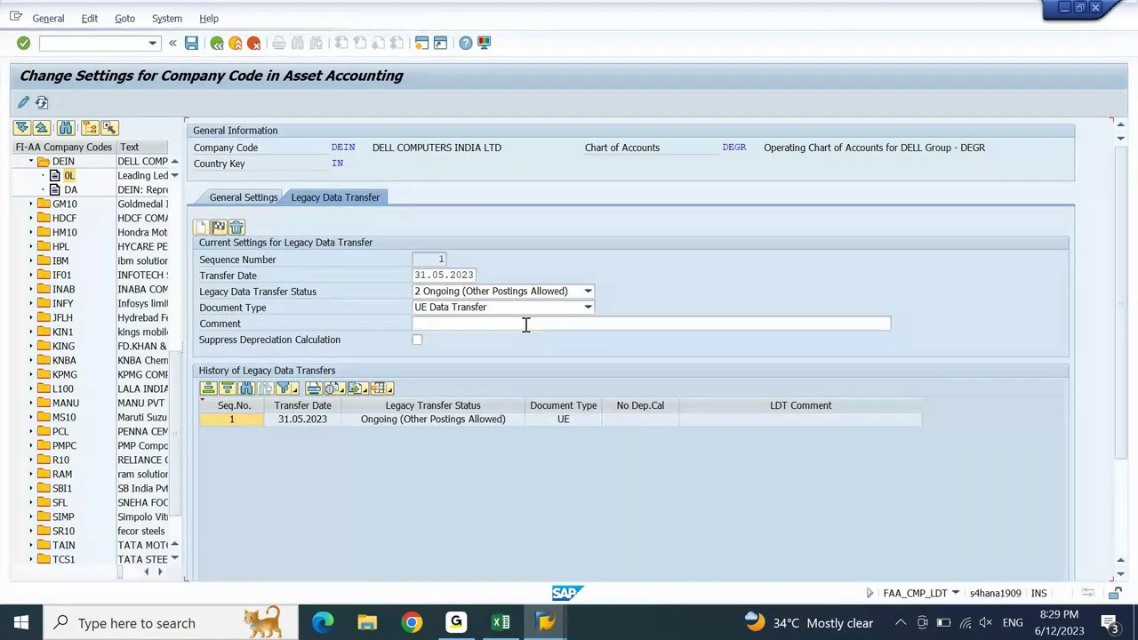
{"action": "left_click", "coordinate": [190, 47]}
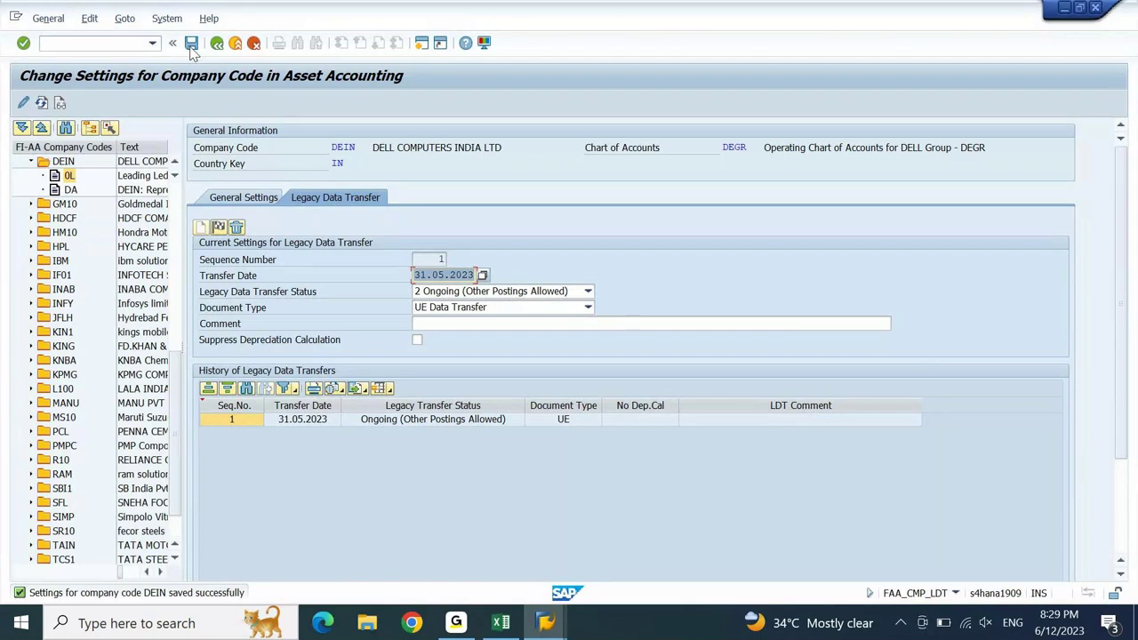
{"action": "left_click", "coordinate": [298, 283]}
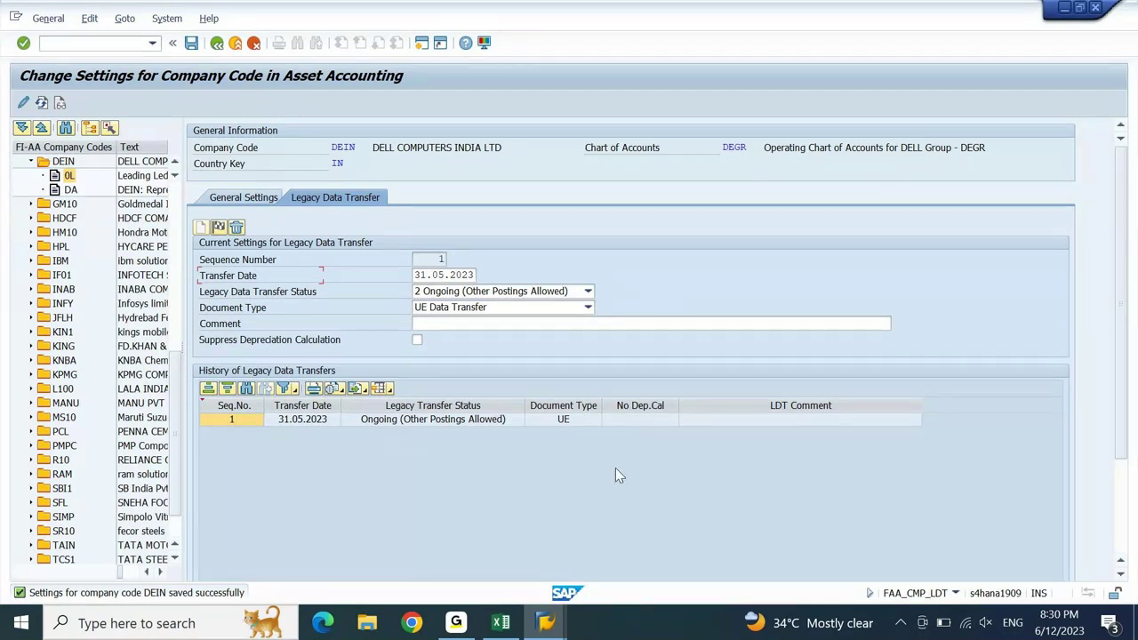
{"action": "left_click", "coordinate": [550, 629]}
{"action": "type", "text": "ABLDT"}
{"action": "key", "text": "Return"}
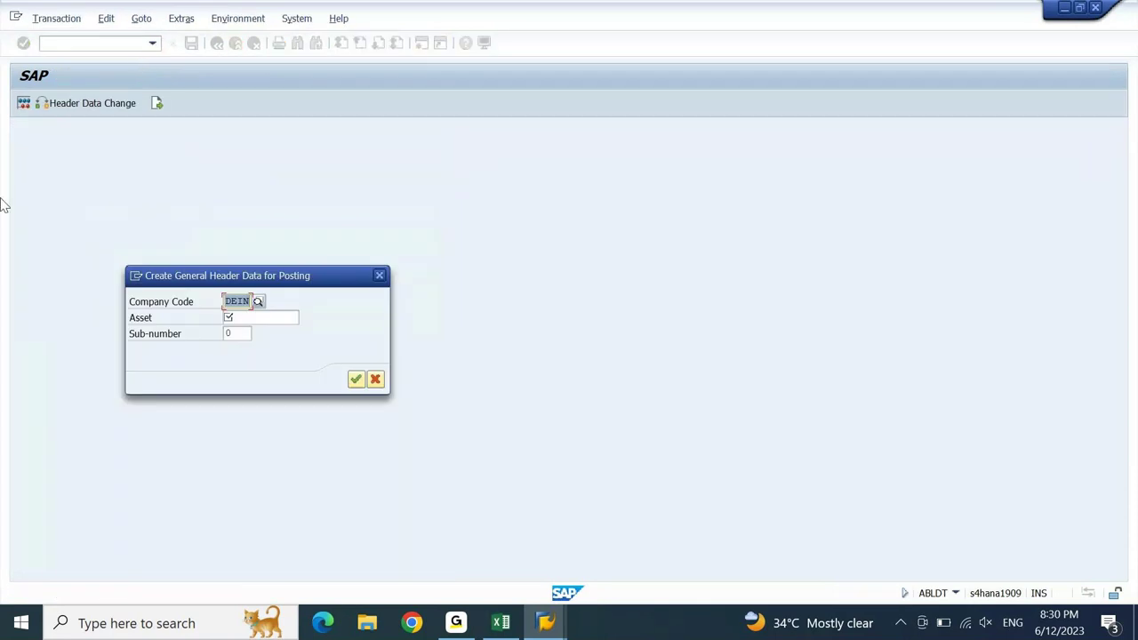
{"action": "left_click_drag", "start_coordinate": [271, 281], "coordinate": [594, 146]}
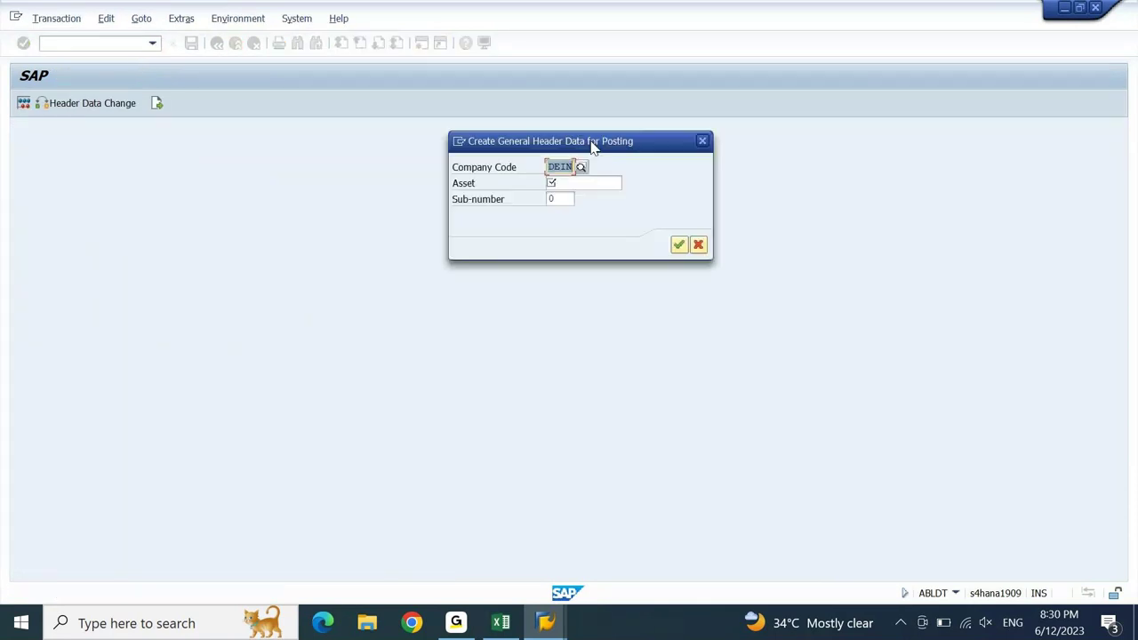
{"action": "left_click", "coordinate": [561, 182]}
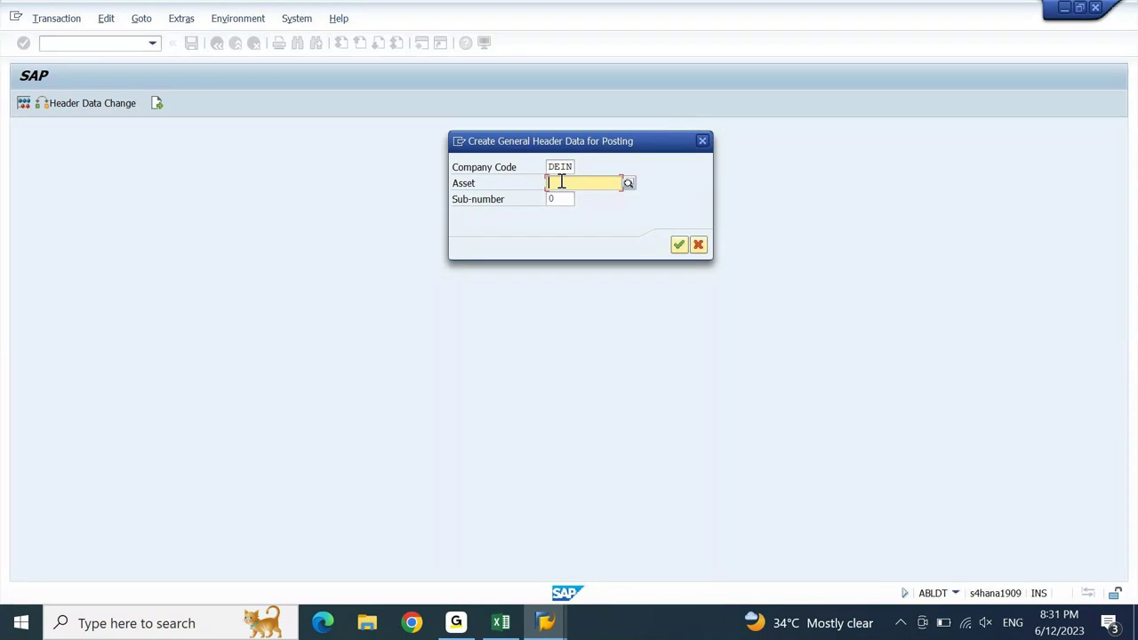
{"action": "key", "text": "Escape"}
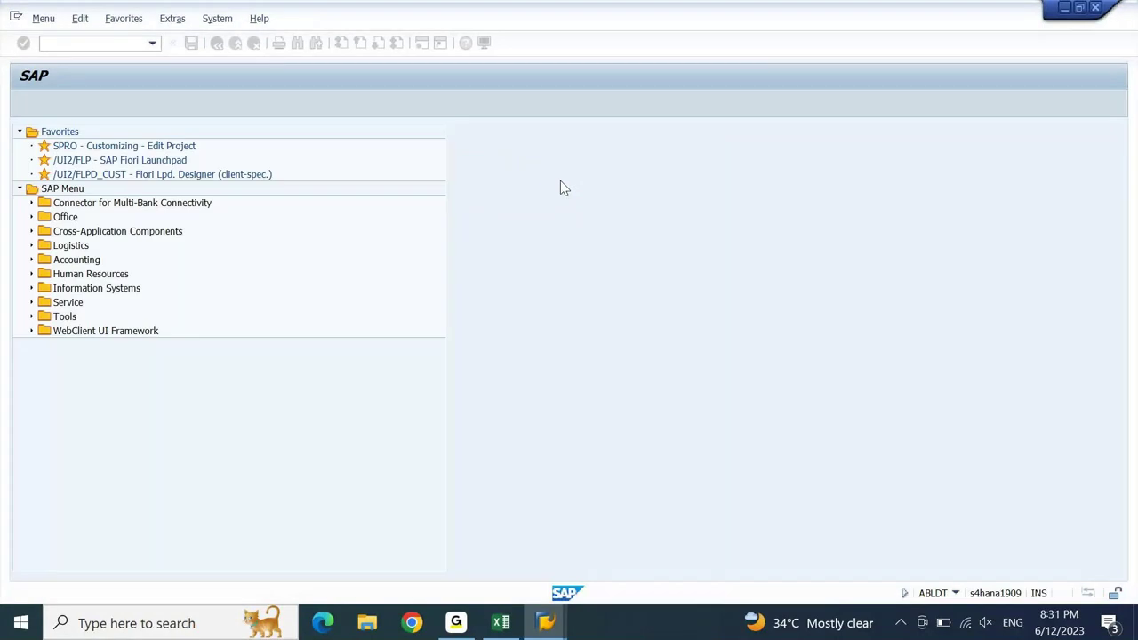
{"action": "key", "text": "alt+Tab"}
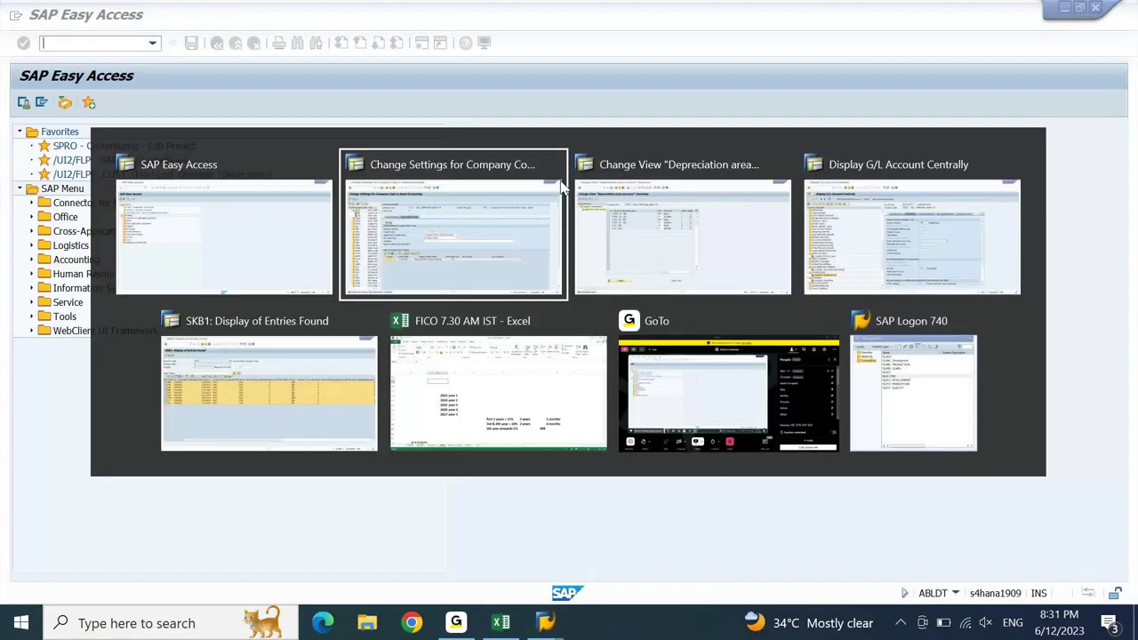
{"action": "left_click", "coordinate": [416, 275]}
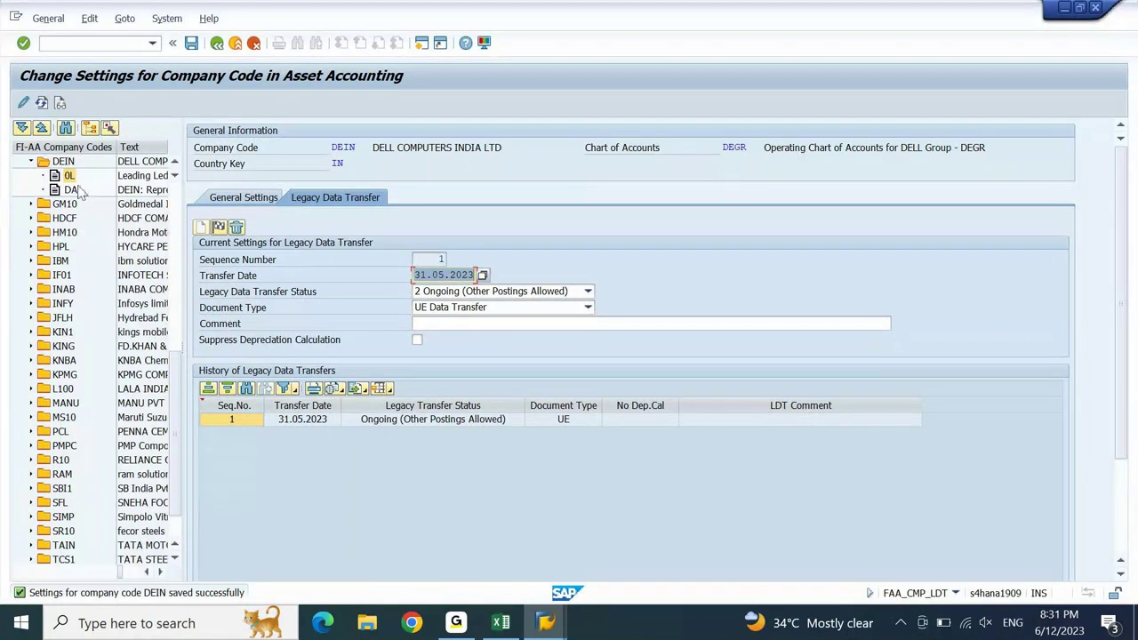
- Review depreciation areas of ledgers DA and 0L, save with no changes, and return to SAP Easy Access
{"action": "left_click", "coordinate": [191, 221]}
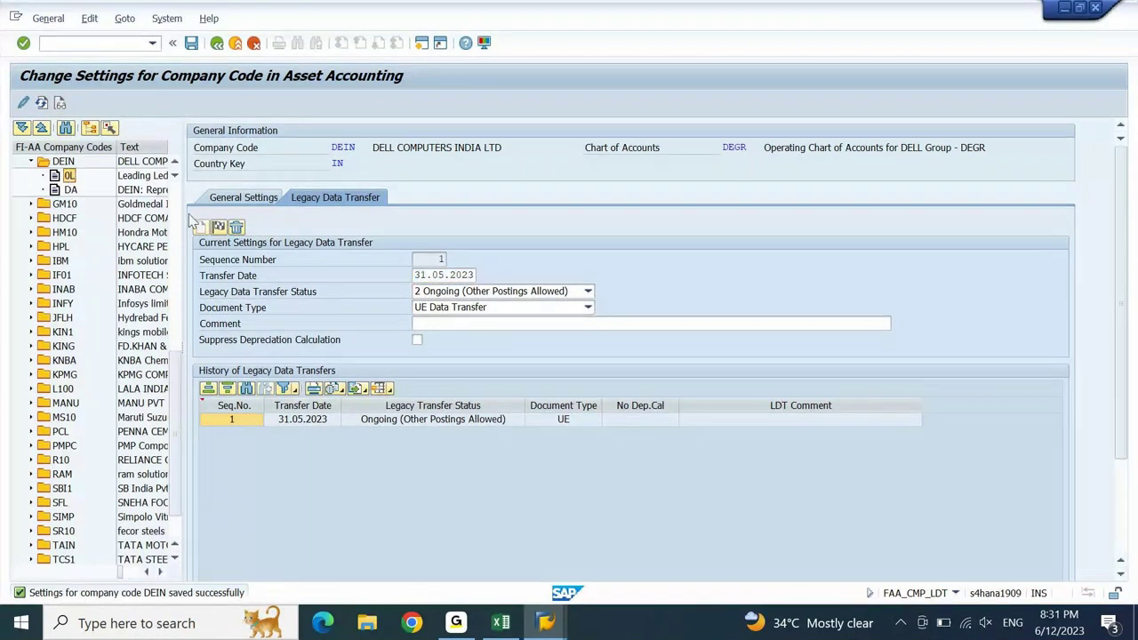
{"action": "left_click", "coordinate": [64, 190]}
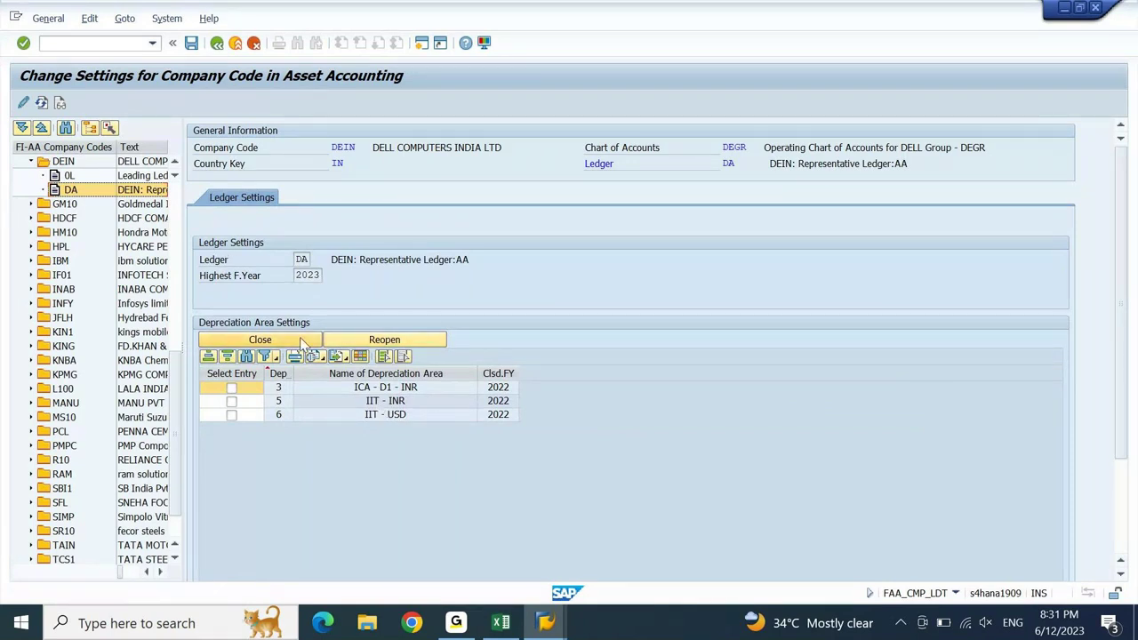
{"action": "key", "text": "Up"}
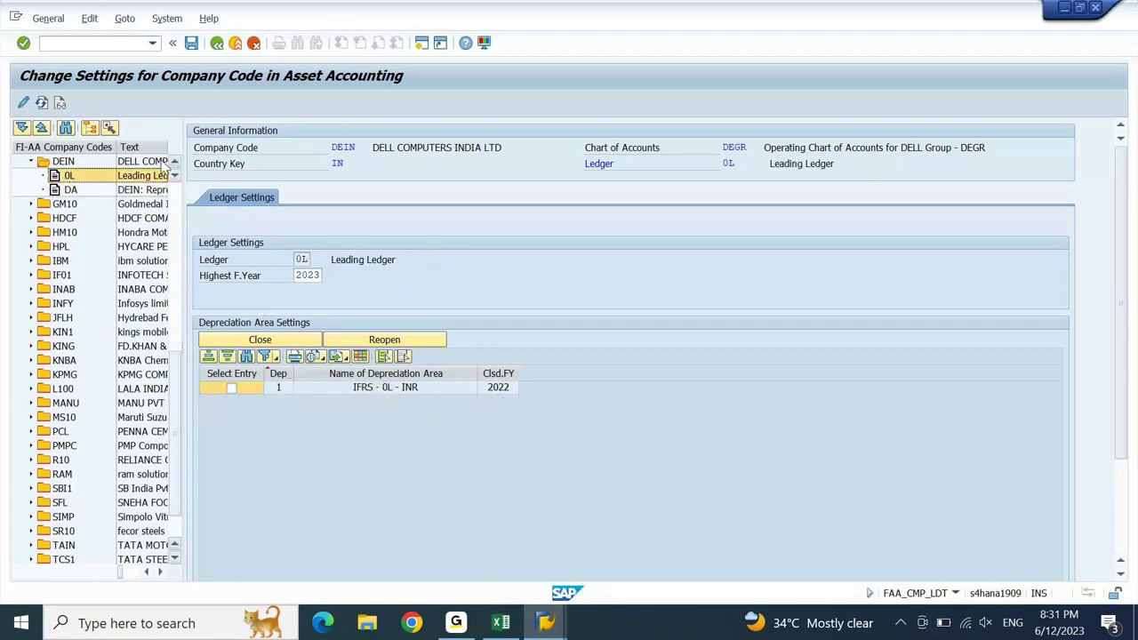
{"action": "left_click", "coordinate": [64, 191]}
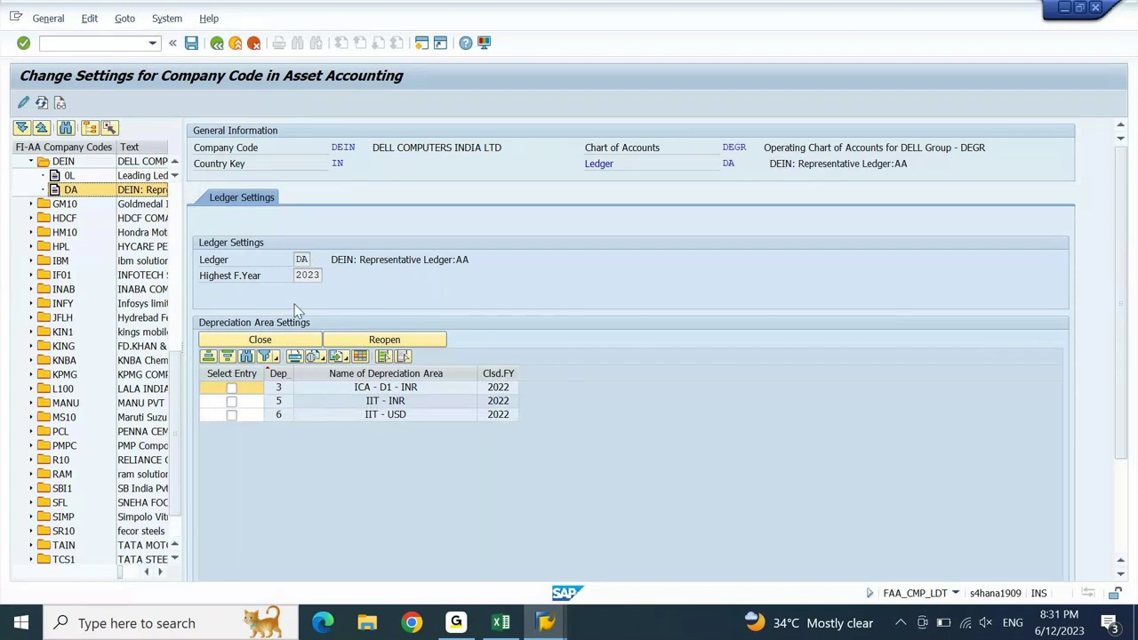
{"action": "left_click", "coordinate": [298, 276]}
{"action": "left_click", "coordinate": [67, 176]}
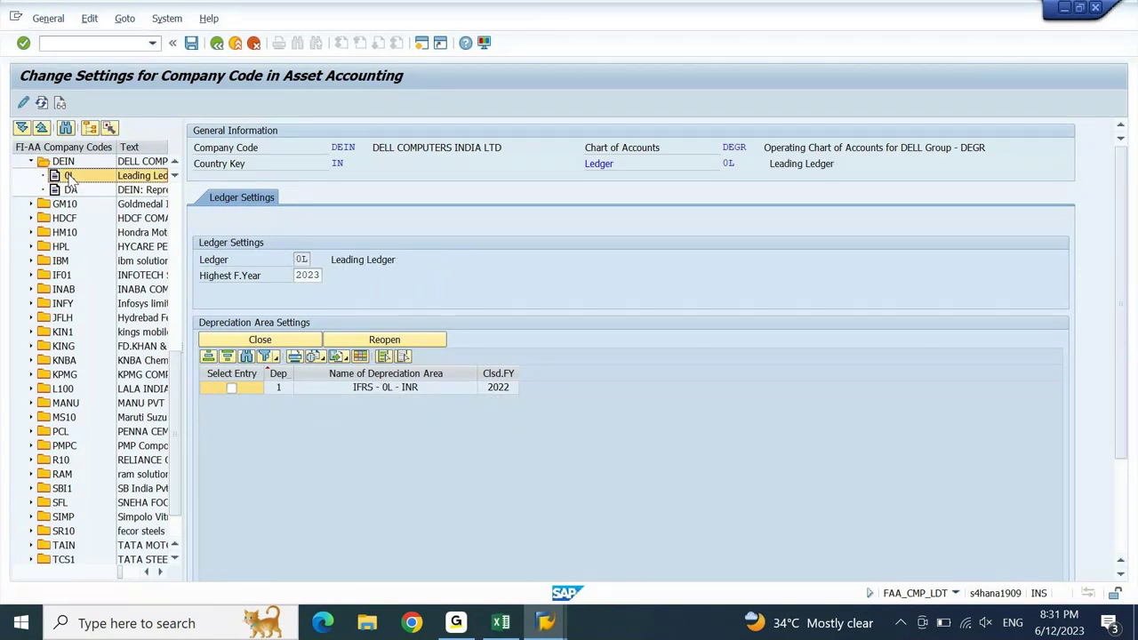
{"action": "left_click", "coordinate": [195, 48]}
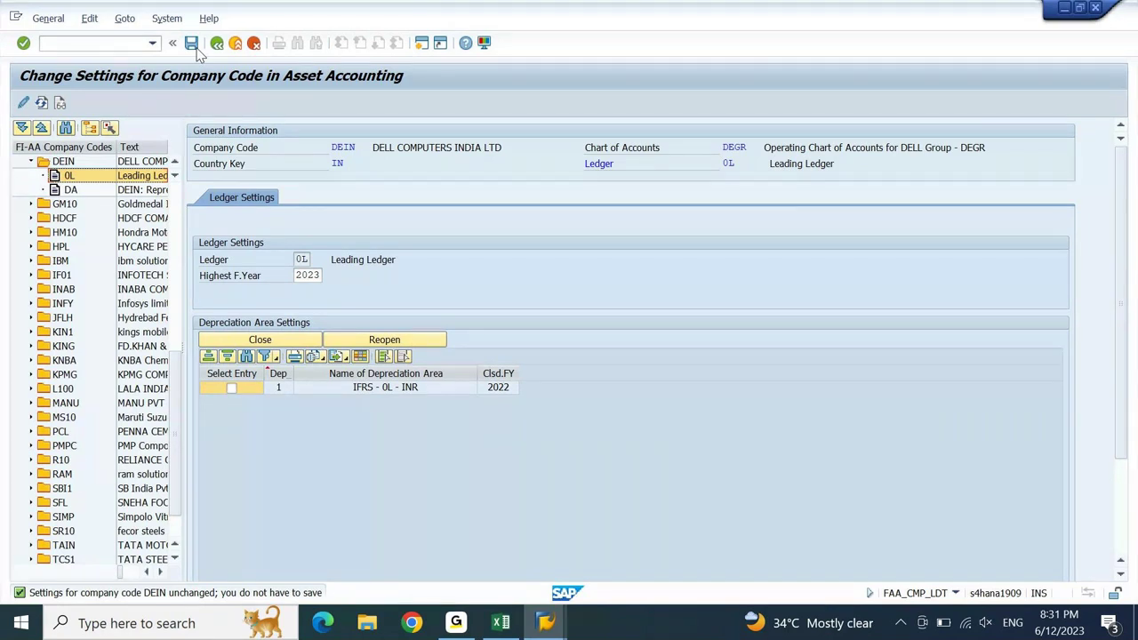
{"action": "key", "text": "F3"}
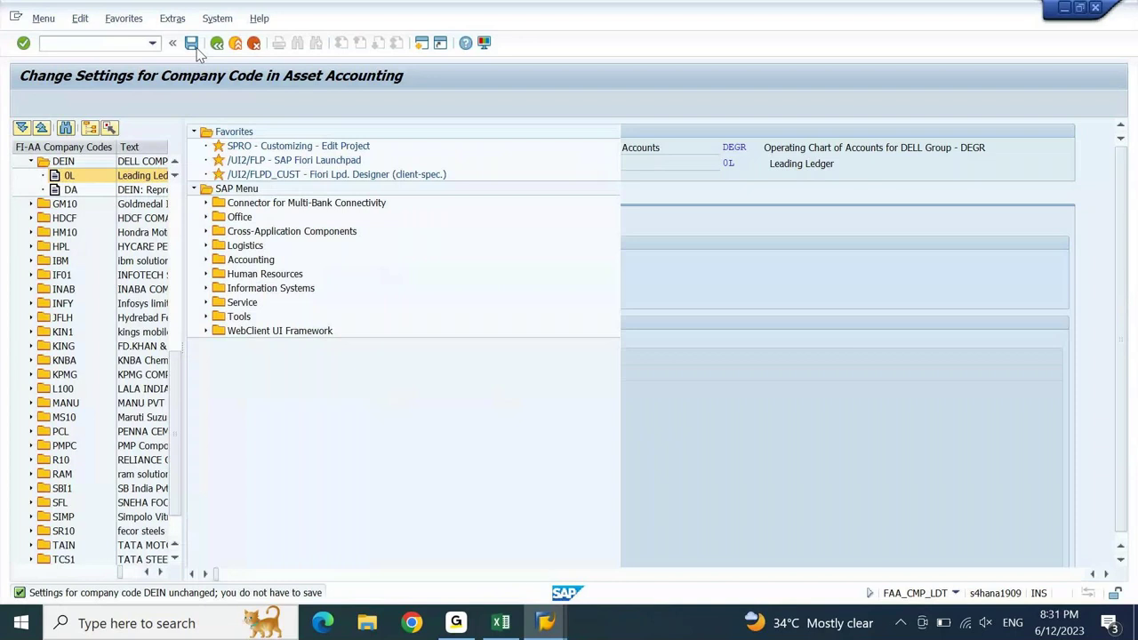
- Run FAA_CMP and view the depreciation areas of DEIN's ledgers 0L and DA
{"action": "key", "text": "Return"}
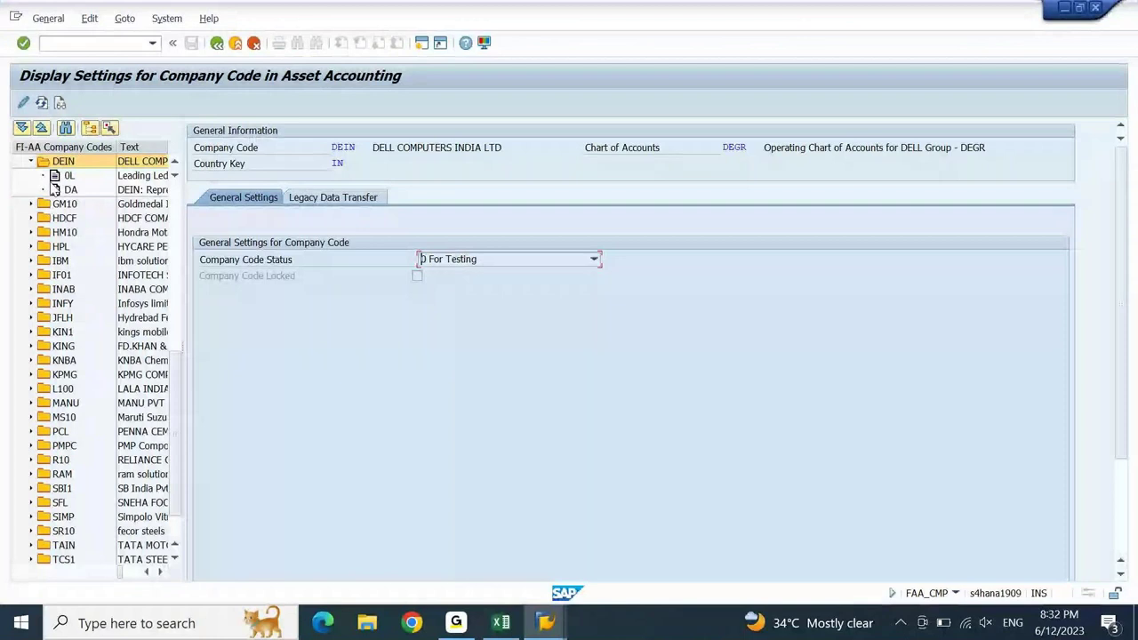
{"action": "left_click", "coordinate": [64, 175]}
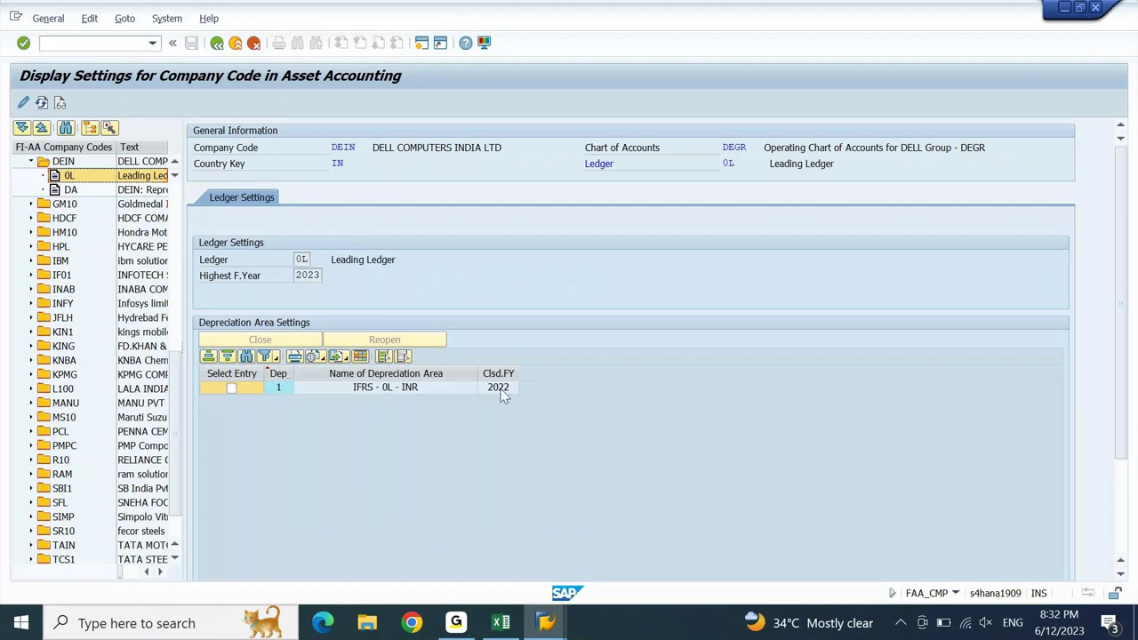
{"action": "left_click", "coordinate": [71, 189]}
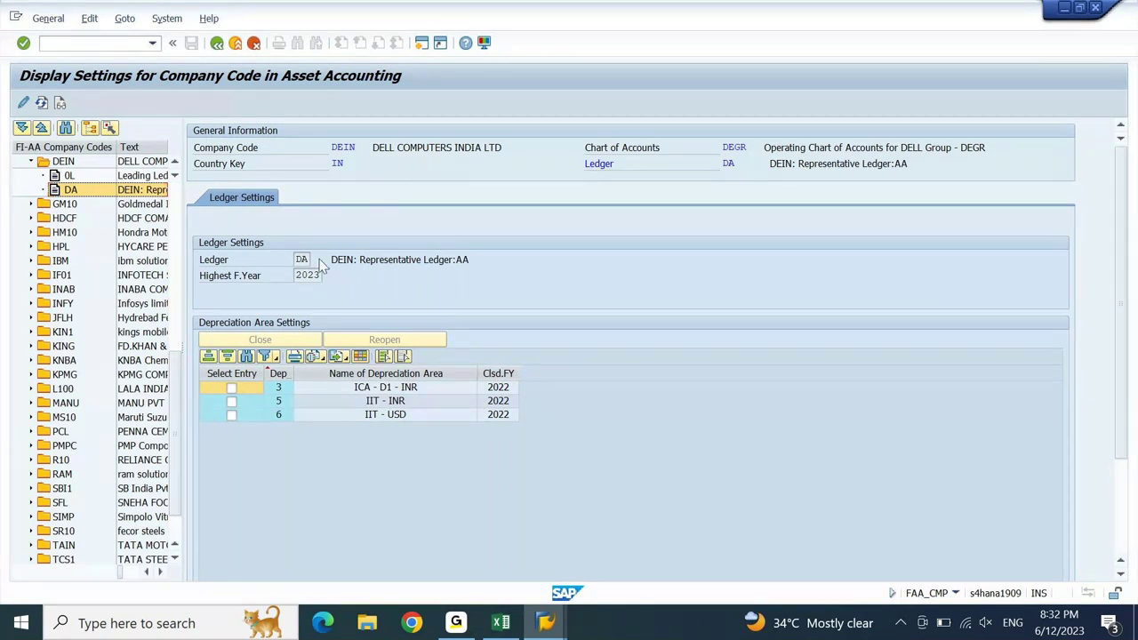
- Bring the SAP Easy Access window back to the front from the taskbar
{"action": "left_click", "coordinate": [545, 622]}
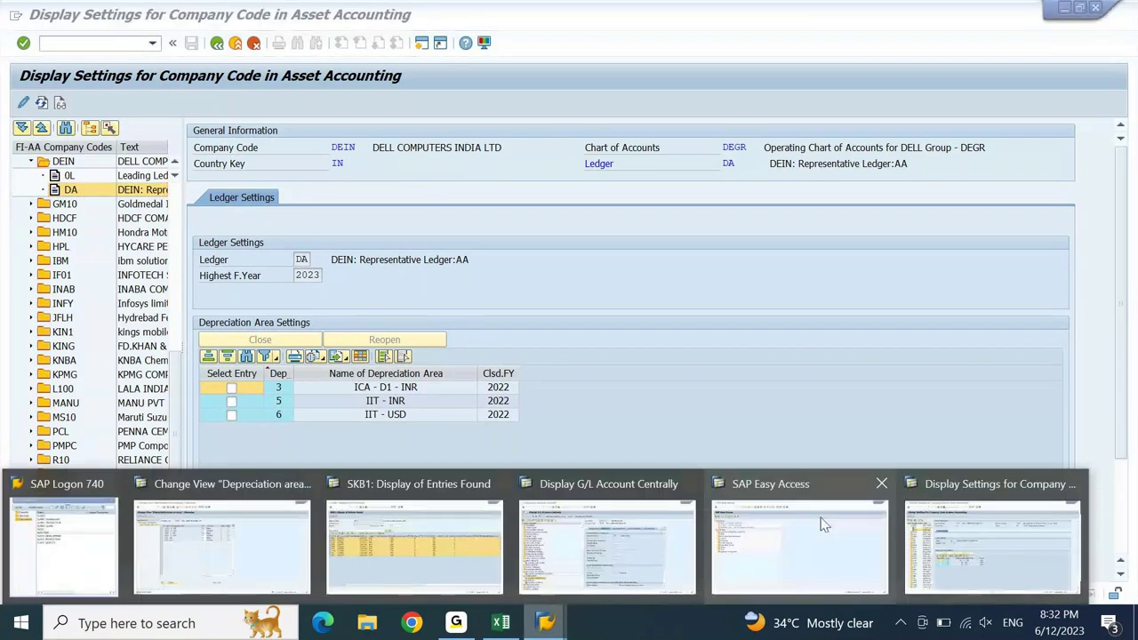
{"action": "mouse_move", "coordinate": [800, 541]}
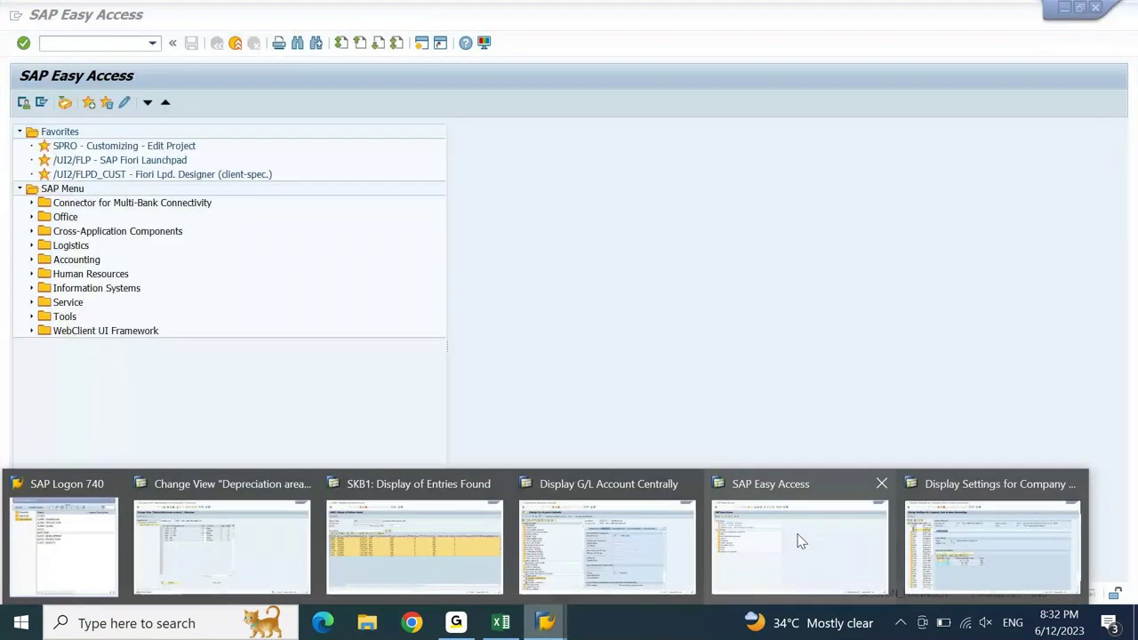
{"action": "left_click", "coordinate": [414, 275]}
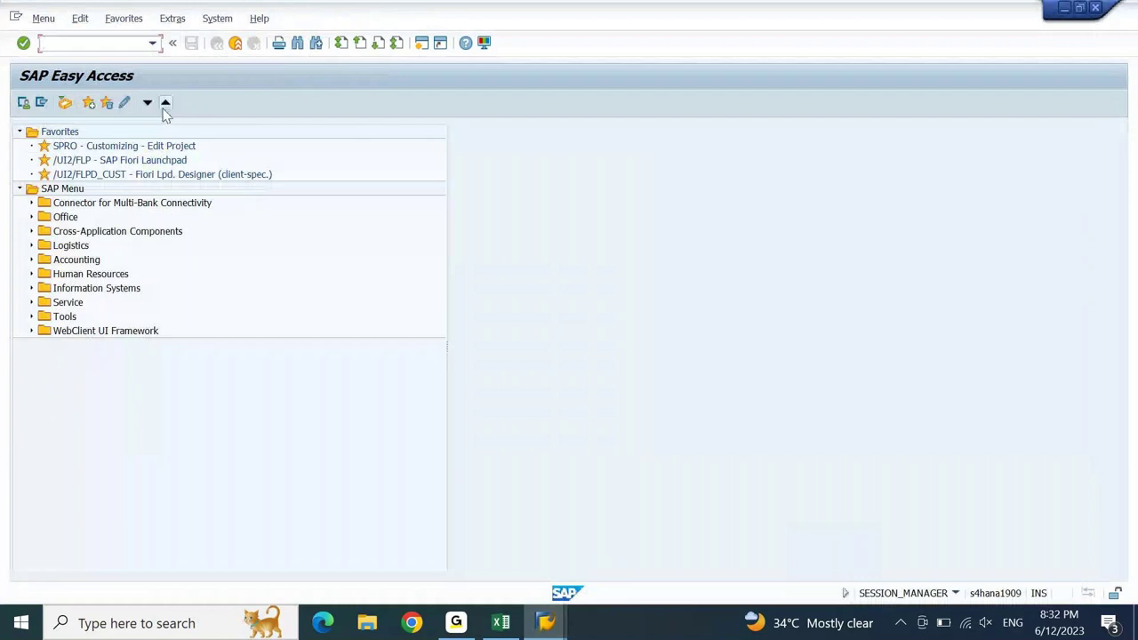
- Run AS01 for asset class D10000 in company code DEIN and reach the master data screen
{"action": "type", "text": "AS01"}
{"action": "key", "text": "Return"}
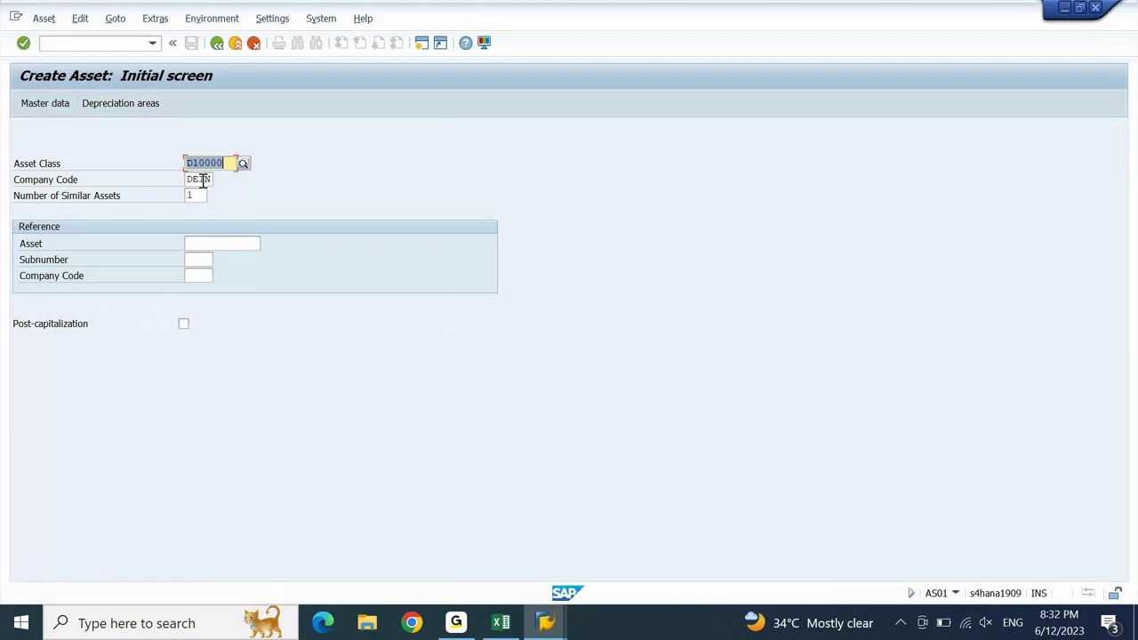
{"action": "key", "text": "Return"}
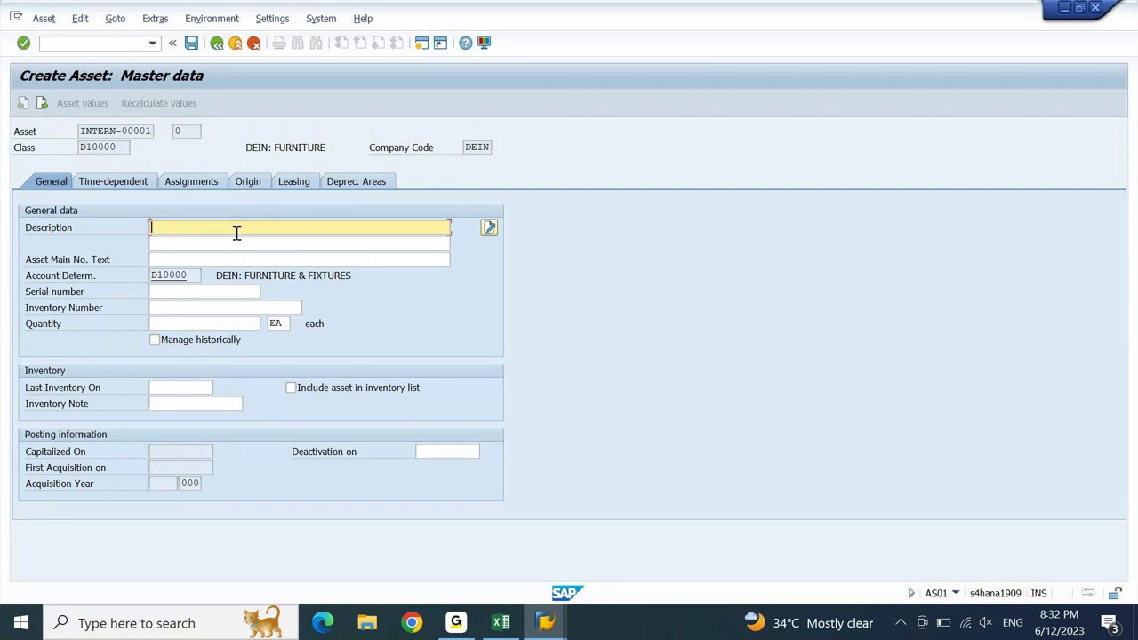
- Copy 'Sofaset for Head office' from Excel cell A934 into the SAP asset's Description
{"action": "left_click", "coordinate": [503, 625]}
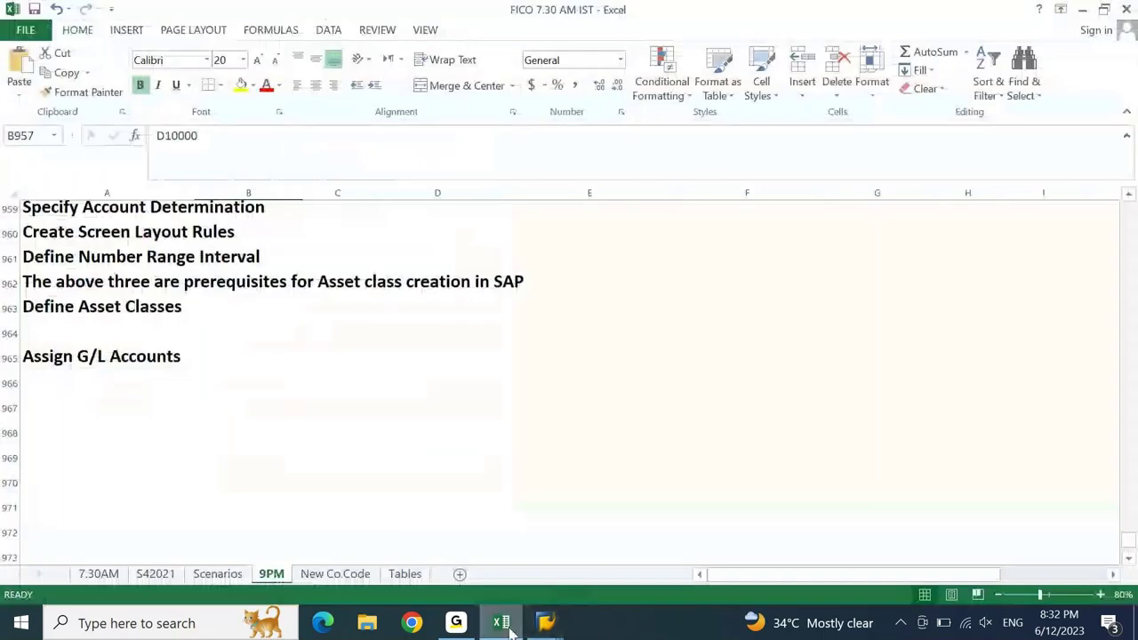
{"action": "key", "text": "Left"}
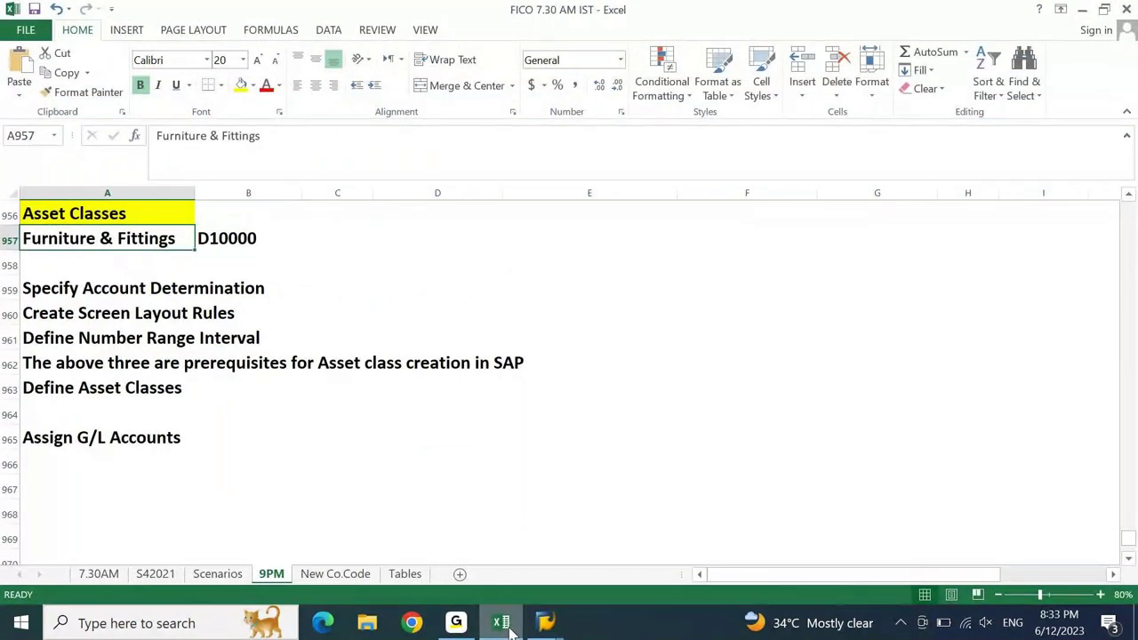
{"action": "key", "text": "Up"}
{"action": "key", "text": "Up"}
{"action": "key", "text": "Up"}
{"action": "key", "text": "Up"}
{"action": "key", "text": "Up"}
{"action": "key", "text": "Up"}
{"action": "key", "text": "Up"}
{"action": "key", "text": "Up"}
{"action": "key", "text": "Up"}
{"action": "key", "text": "Up"}
{"action": "key", "text": "Up"}
{"action": "key", "text": "Up"}
{"action": "key", "text": "Up"}
{"action": "key", "text": "Up"}
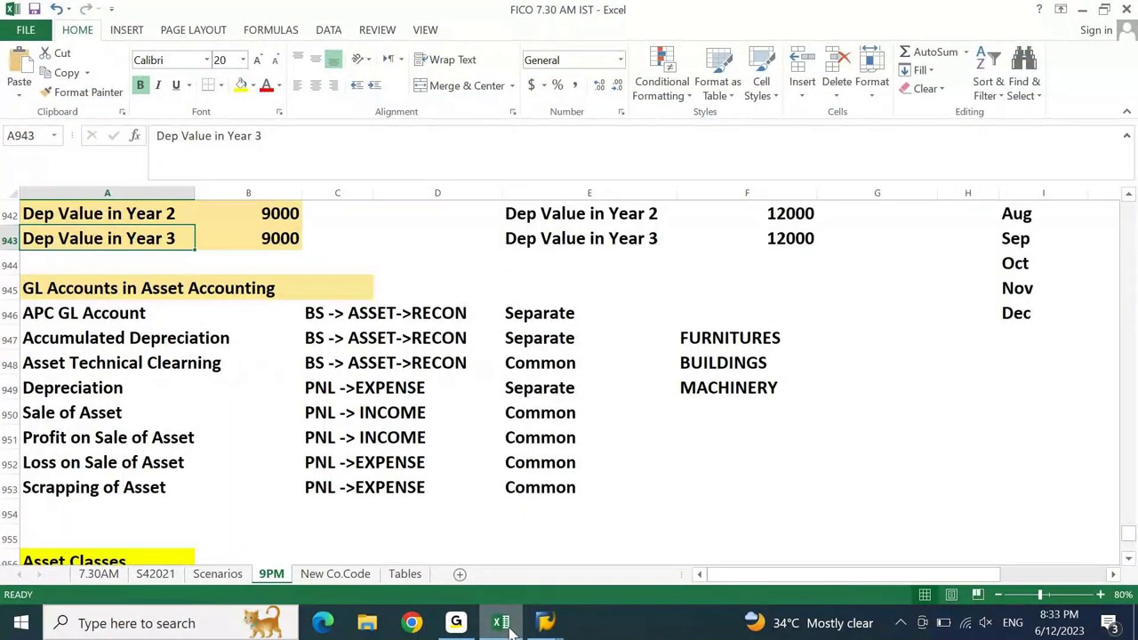
{"action": "key", "text": "Up"}
{"action": "key", "text": "Up"}
{"action": "key", "text": "Up"}
{"action": "key", "text": "Up"}
{"action": "key", "text": "Up"}
{"action": "key", "text": "Up"}
{"action": "key", "text": "Up"}
{"action": "key", "text": "Up"}
{"action": "key", "text": "Up"}
{"action": "key", "text": "Up"}
{"action": "key", "text": "Up"}
{"action": "key", "text": "Up"}
{"action": "key", "text": "Up"}
{"action": "key", "text": "Up"}
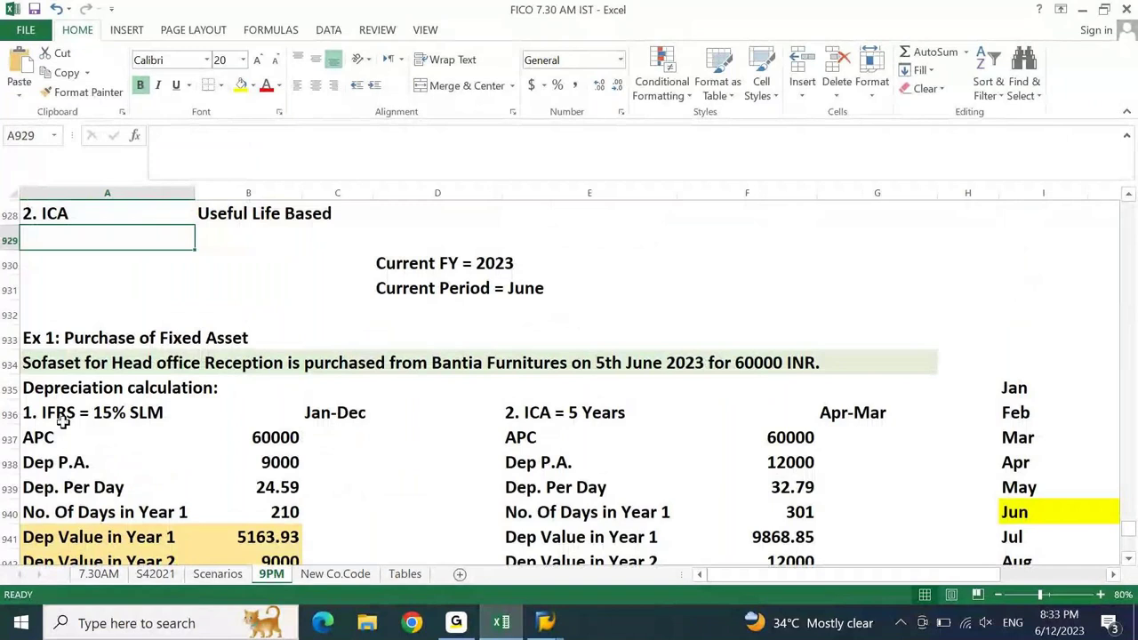
{"action": "left_click", "coordinate": [39, 373]}
{"action": "left_click_drag", "start_coordinate": [280, 135], "coordinate": [130, 143]}
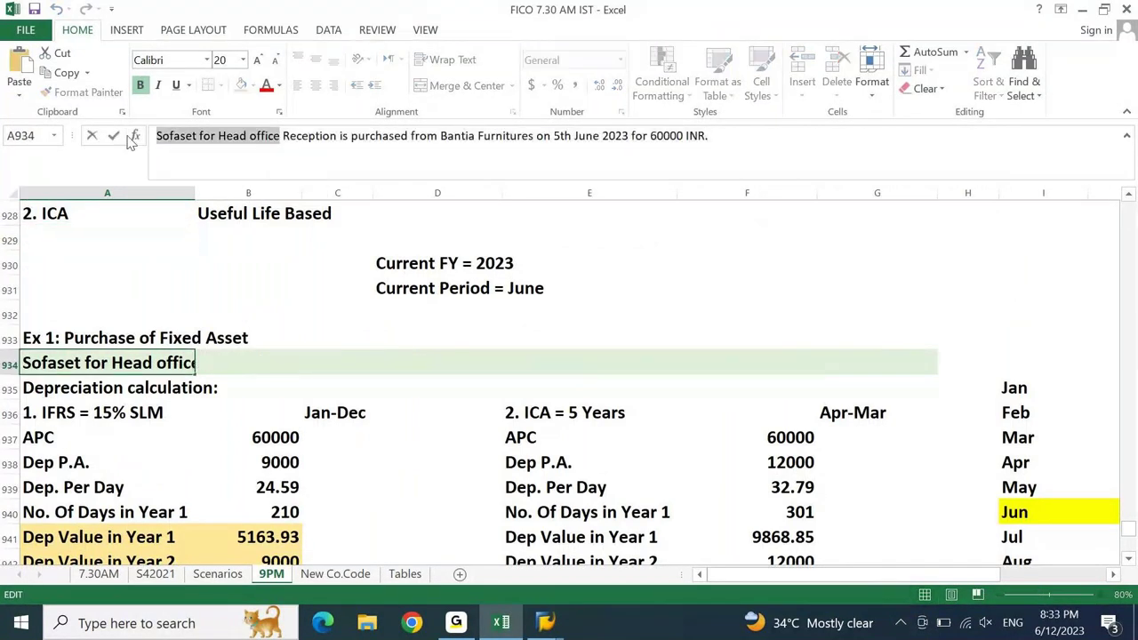
{"action": "key", "text": "ctrl+c"}
{"action": "key", "text": "alt+Tab"}
{"action": "key", "text": "ctrl+v"}
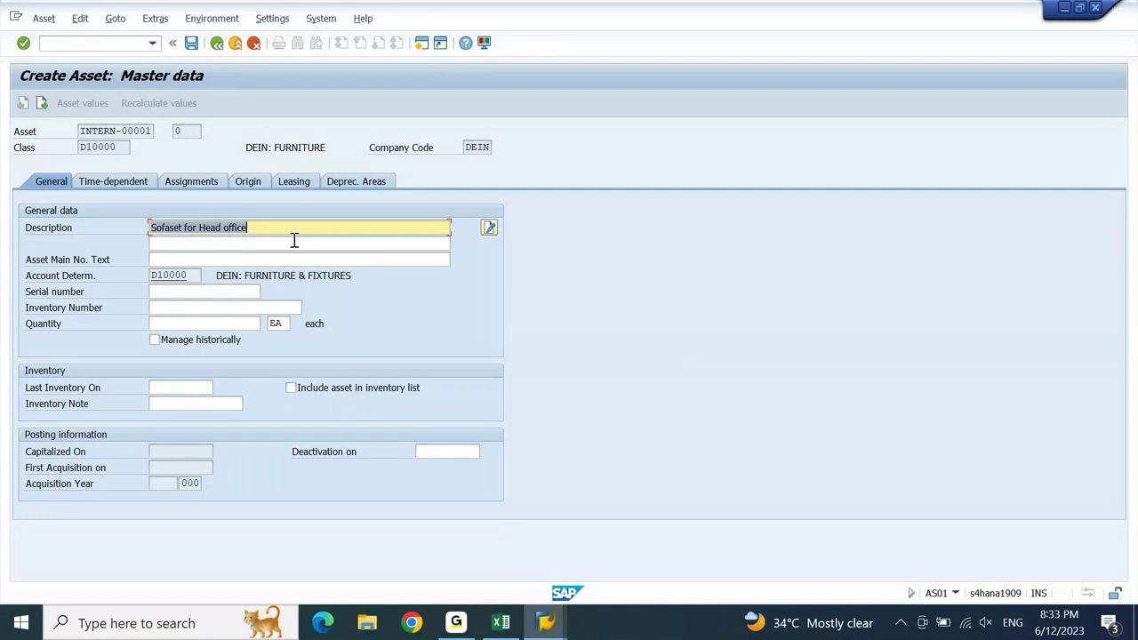
- Fill Asset Main No. Text with 'Sofaset for Head office' as well
{"action": "key", "text": "Tab"}
{"action": "key", "text": "ctrl+v"}
{"action": "key", "text": "Tab"}
{"action": "key", "text": "Tab"}
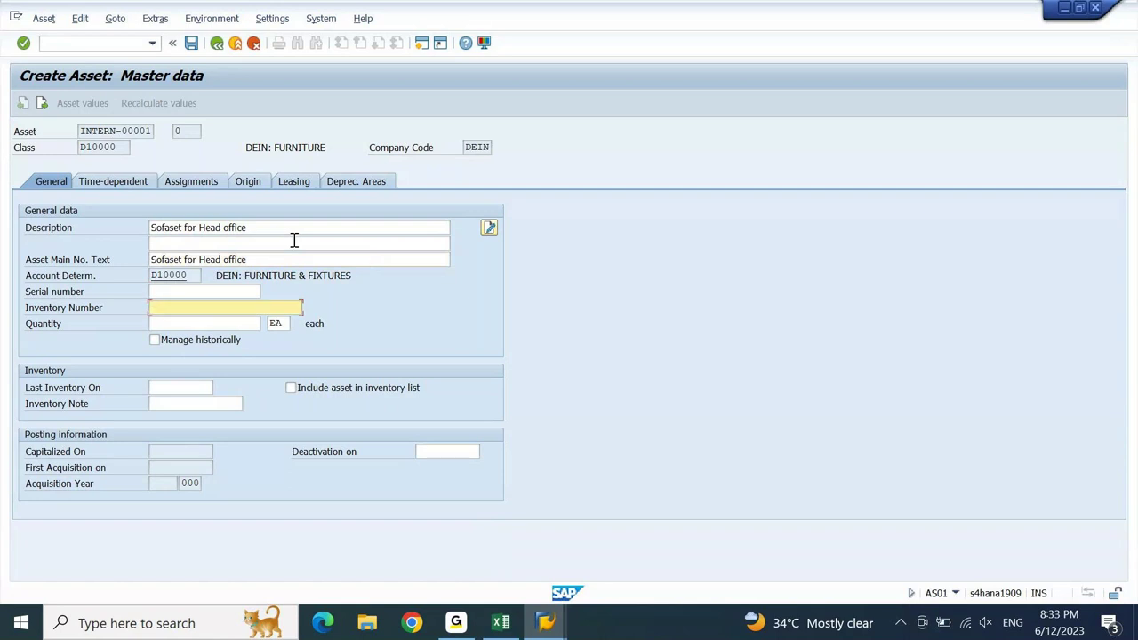
{"action": "key", "text": "shift+Tab"}
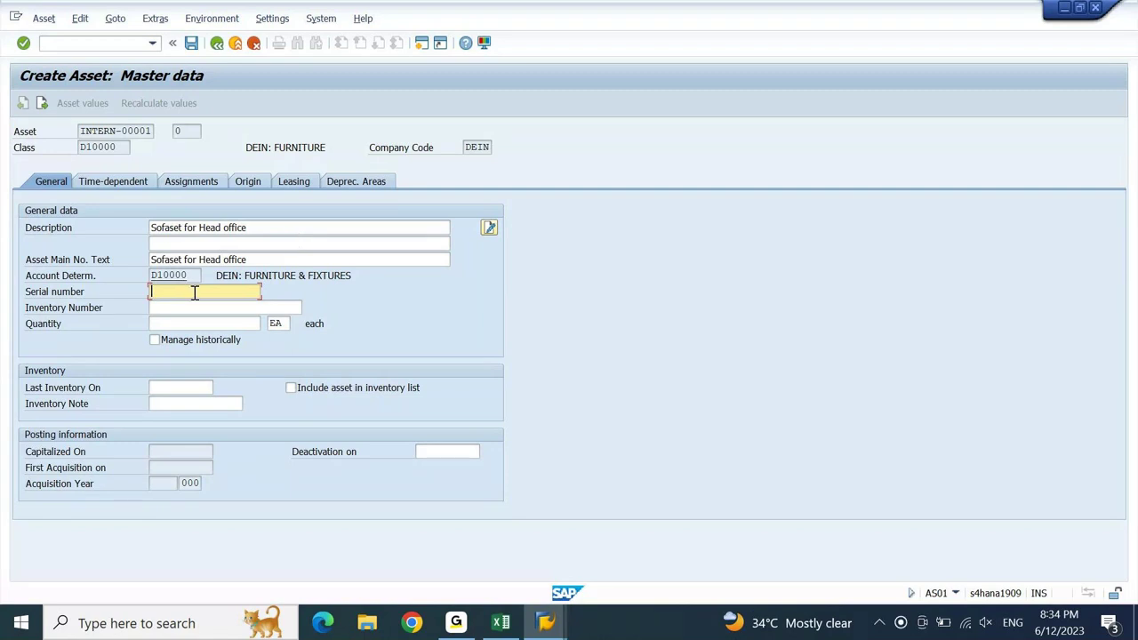
- Enter serial number HYD/HO/1234 and confirm the asset details
{"action": "left_click", "coordinate": [191, 312]}
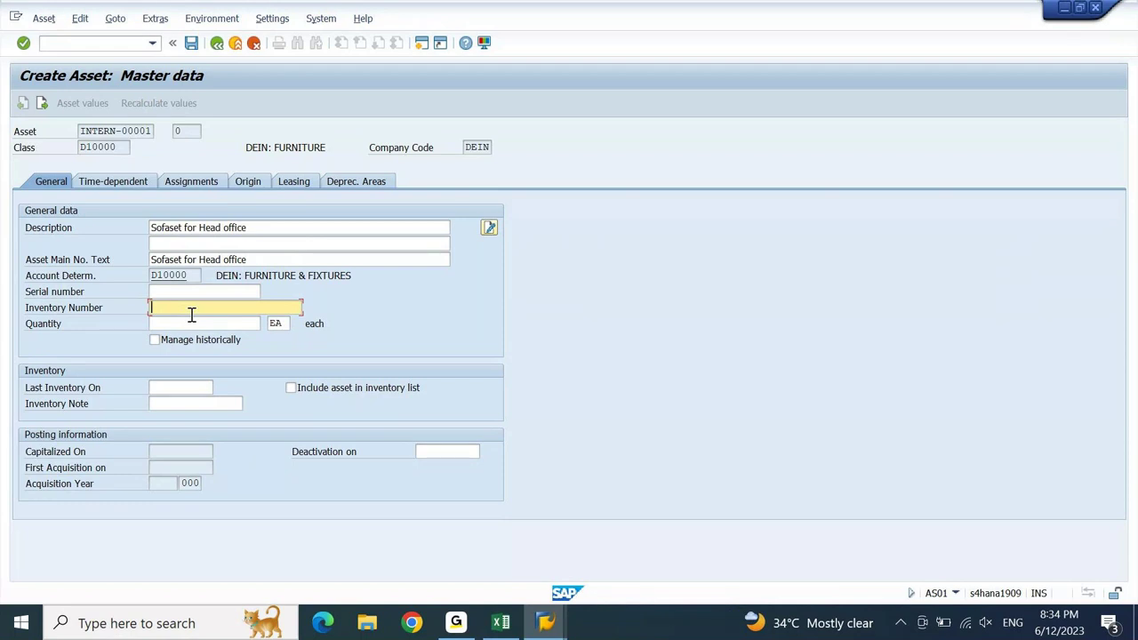
{"action": "key", "text": "shift+Tab"}
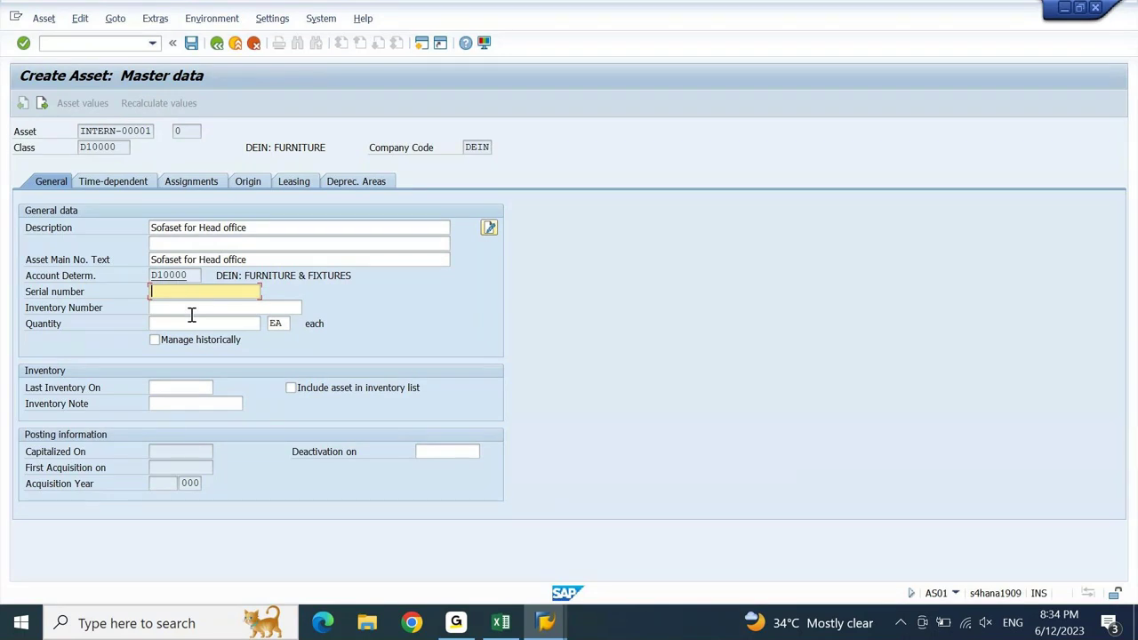
{"action": "type", "text": "HYD/HO/1234"}
{"action": "key", "text": "Return"}
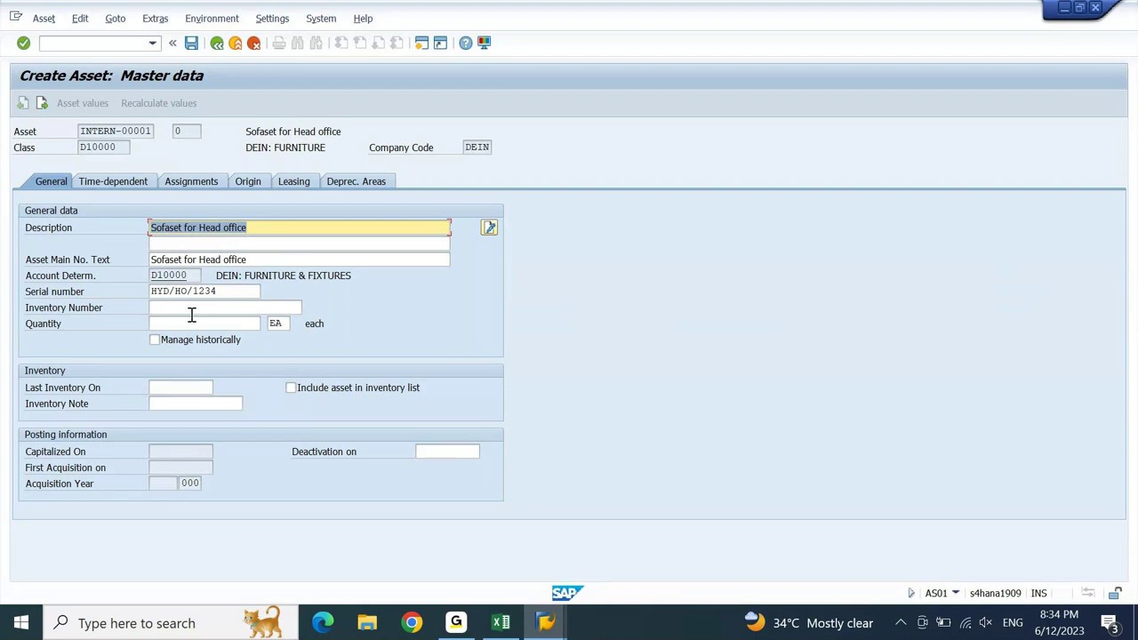
- Enter cost center DEIN011001 on the Time-dependent tab, then view the depreciation areas
{"action": "left_click", "coordinate": [120, 185]}
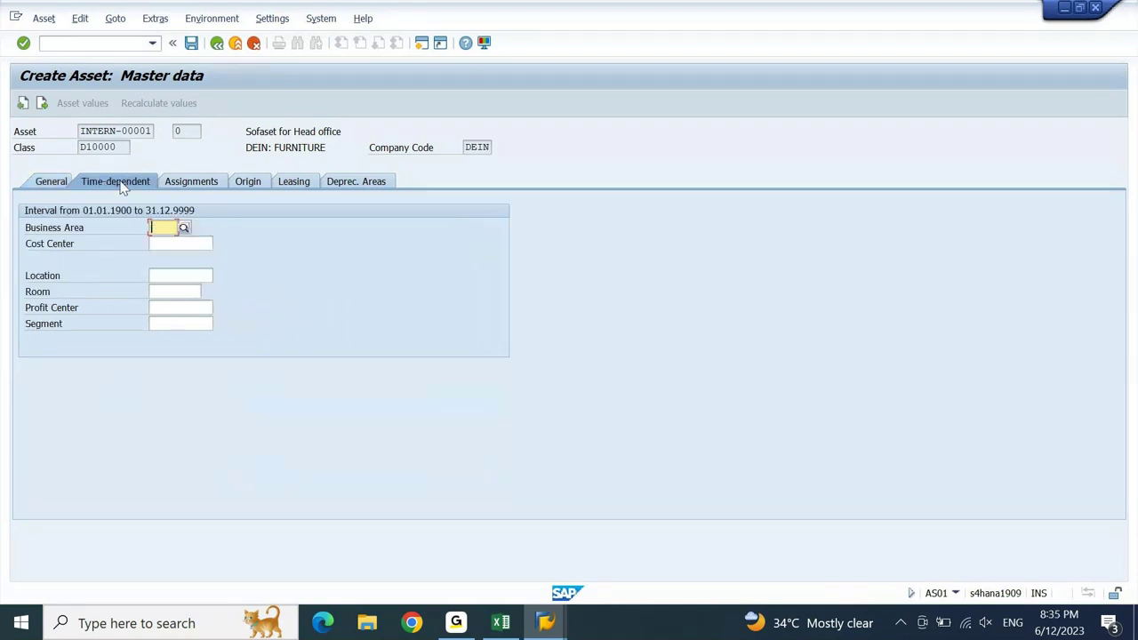
{"action": "left_click", "coordinate": [189, 246]}
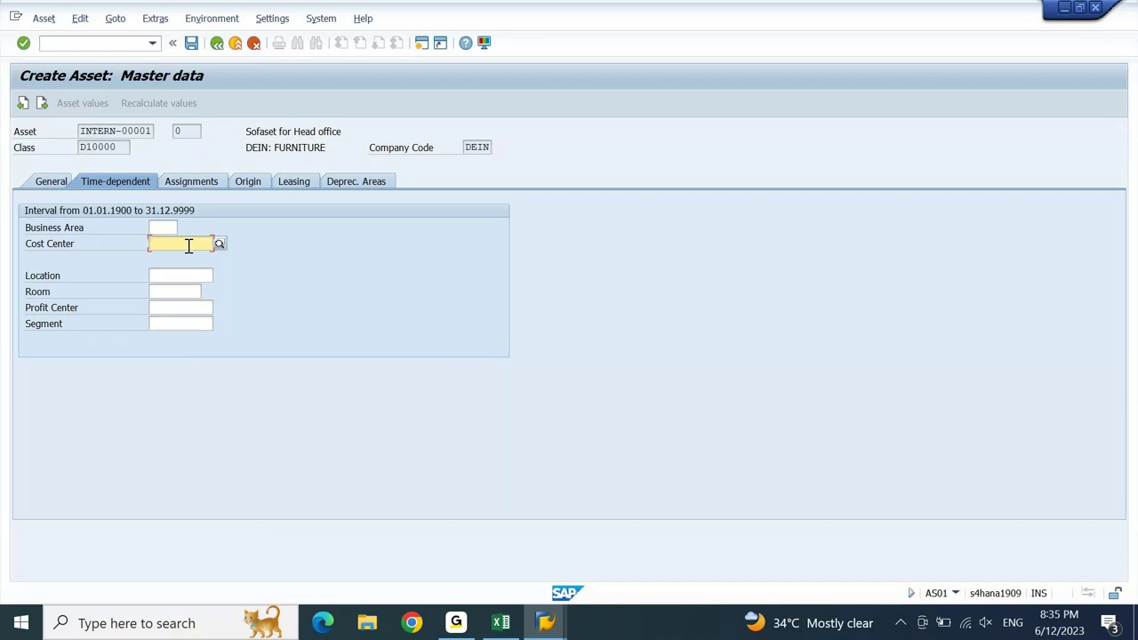
{"action": "type", "text": "DEIN"}
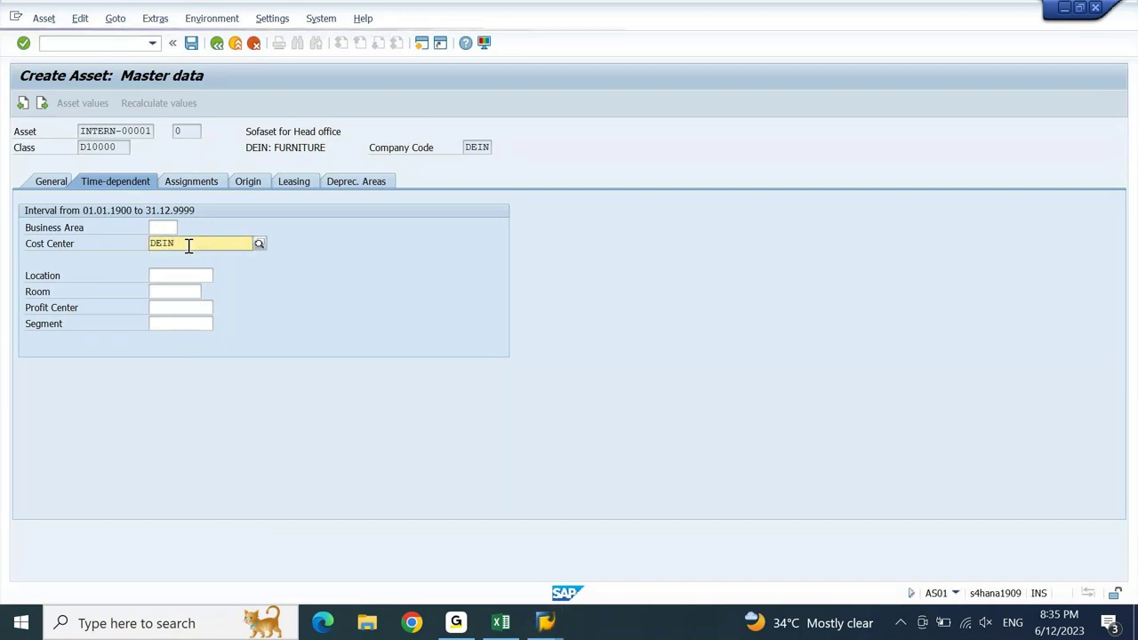
{"action": "type", "text": "011001"}
{"action": "key", "text": "Return"}
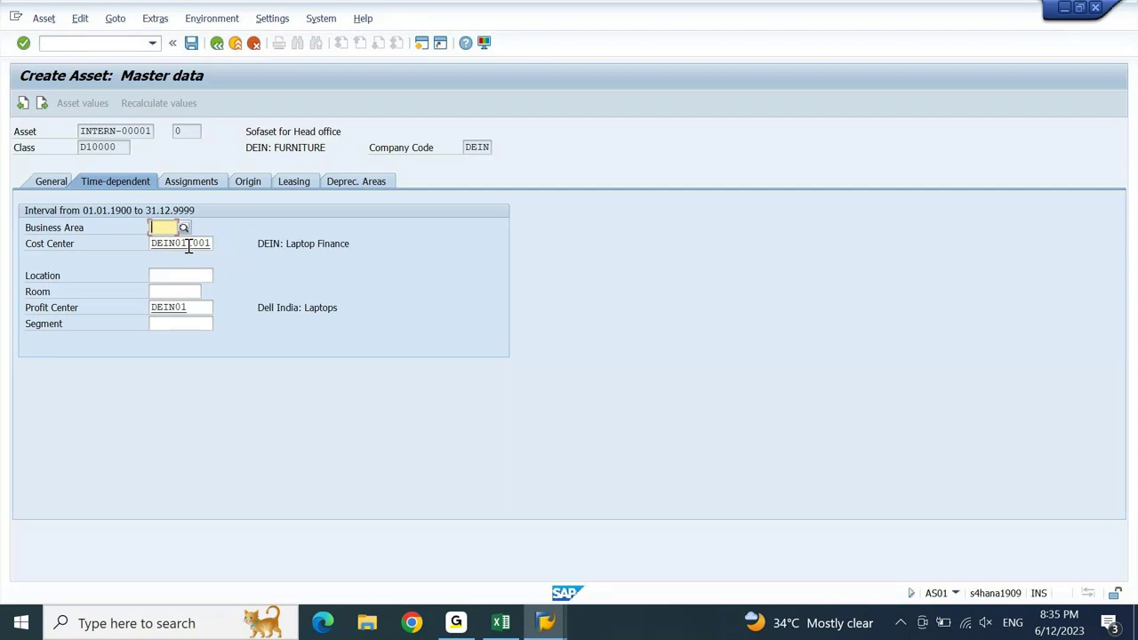
{"action": "left_click", "coordinate": [356, 181]}
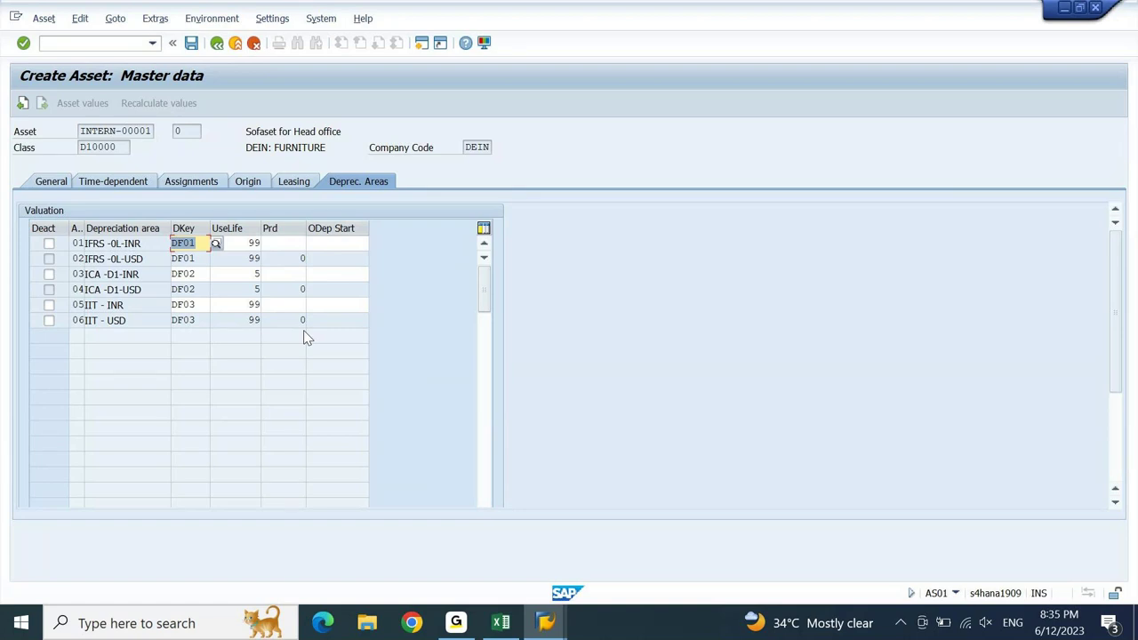
- Select area 01's depreciation start field, then check the sofa set's purchase details in Excel
{"action": "left_click", "coordinate": [453, 624]}
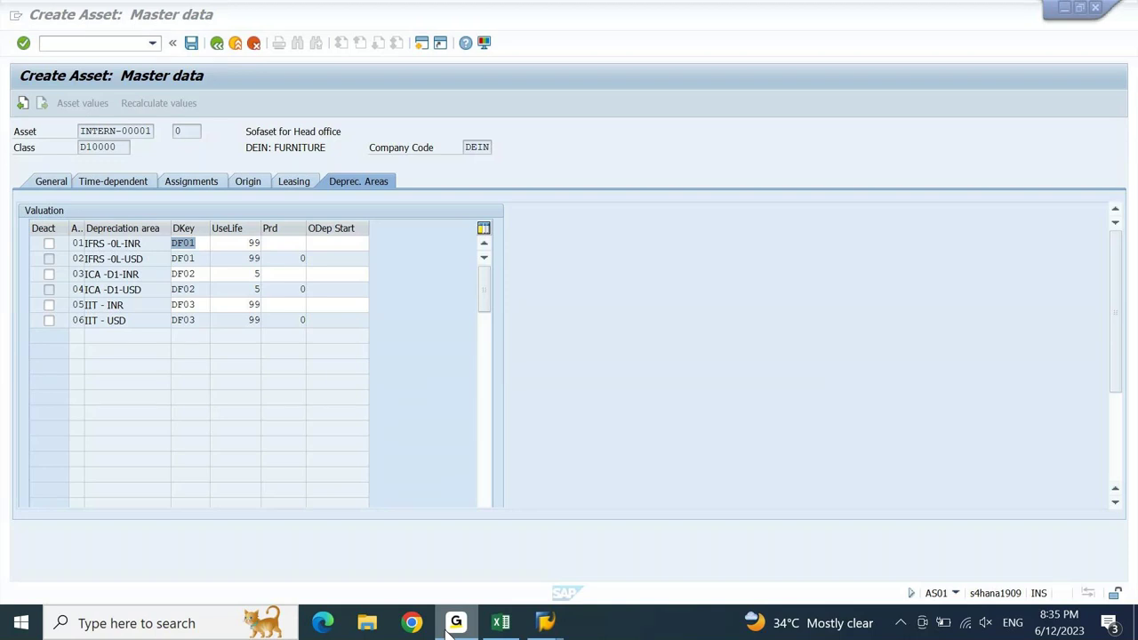
{"action": "left_click", "coordinate": [449, 631]}
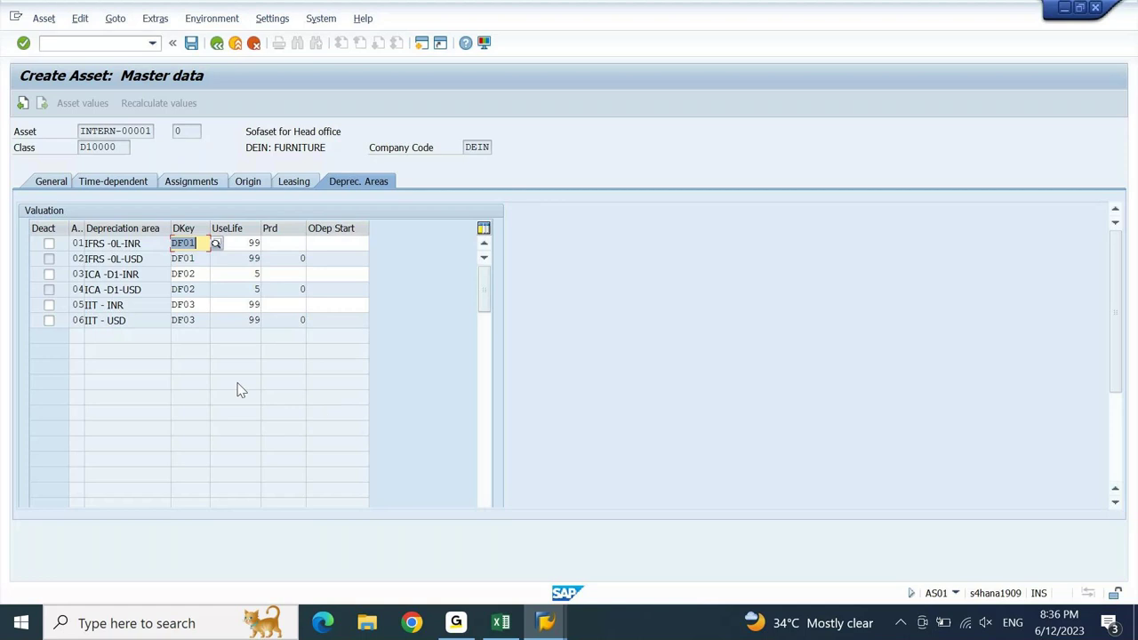
{"action": "left_click", "coordinate": [345, 244]}
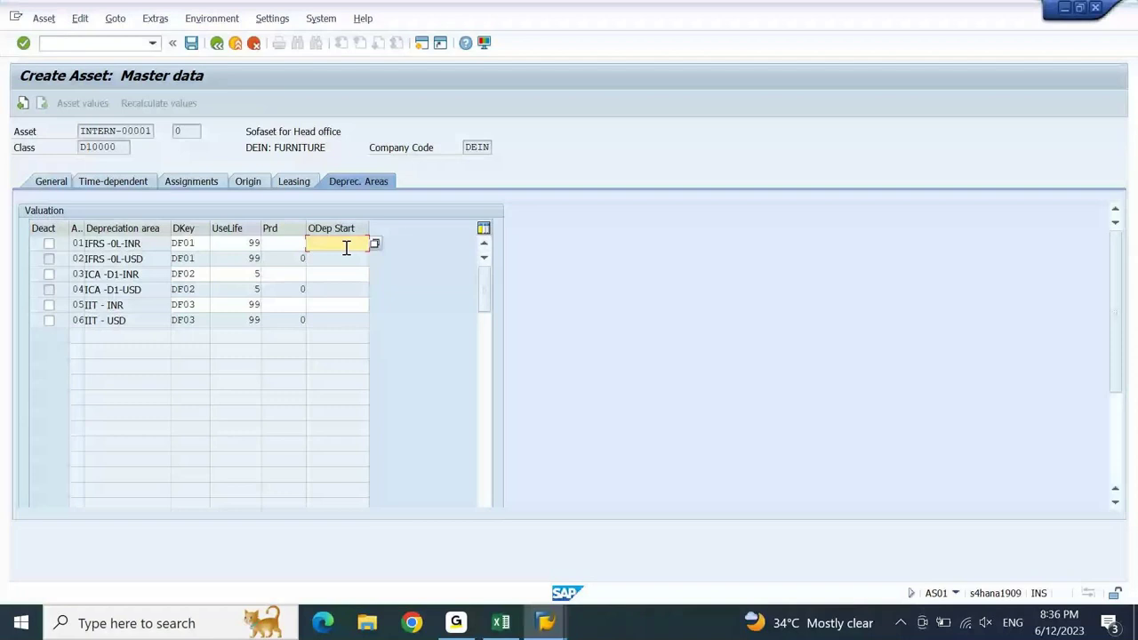
{"action": "key", "text": "alt+Tab"}
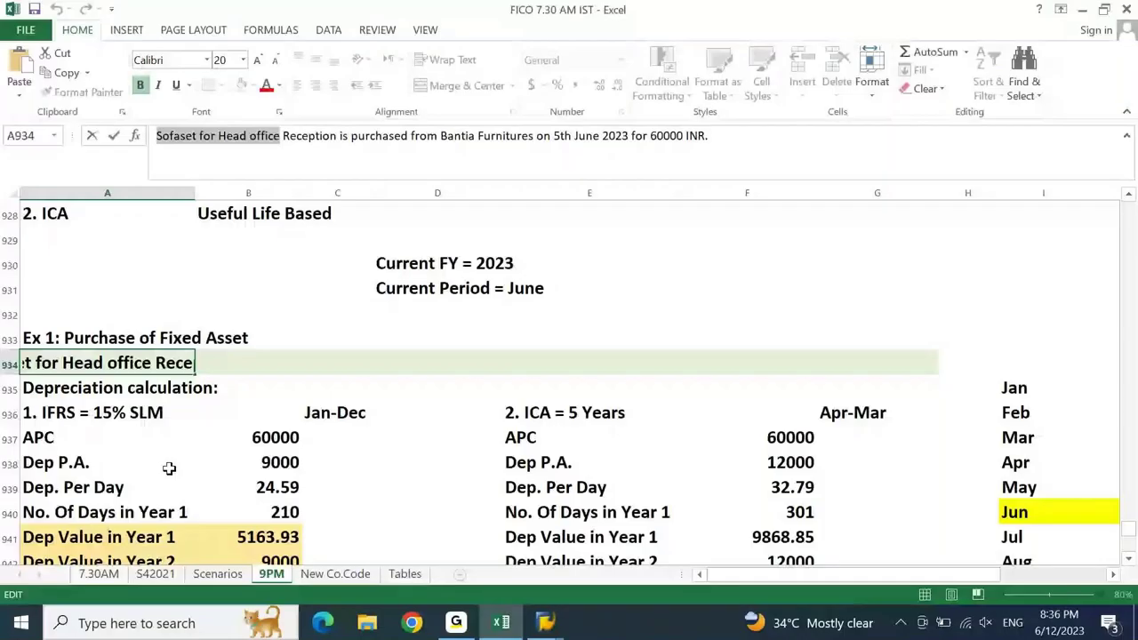
- Enter 05.06.2023 as depreciation start for all six areas and save asset 100000
{"action": "key", "text": "Escape"}
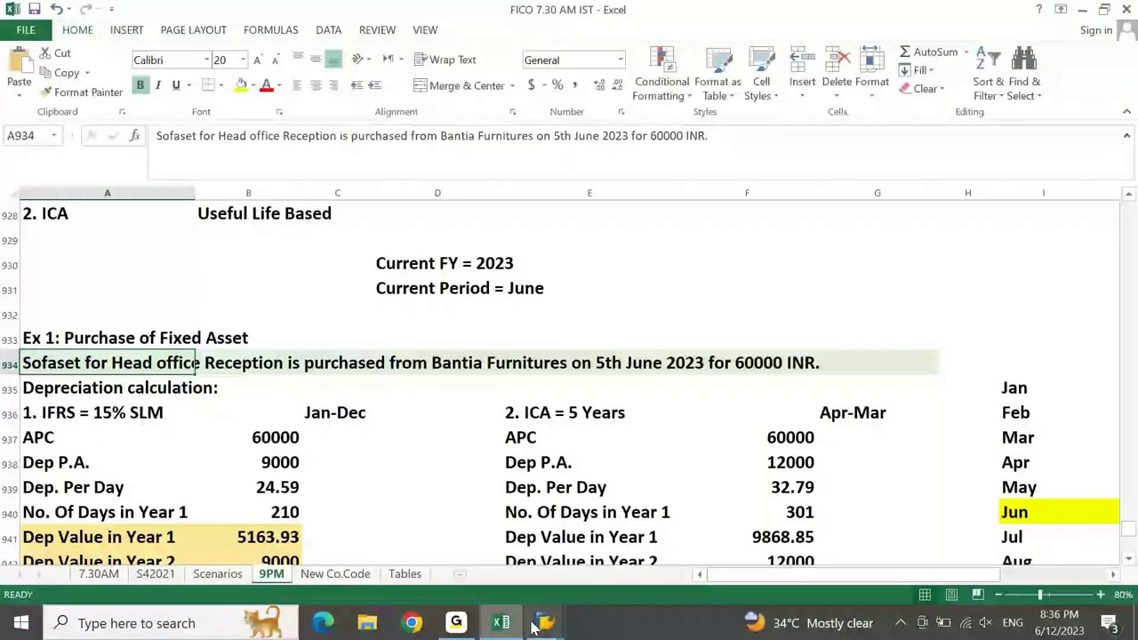
{"action": "left_click", "coordinate": [541, 625]}
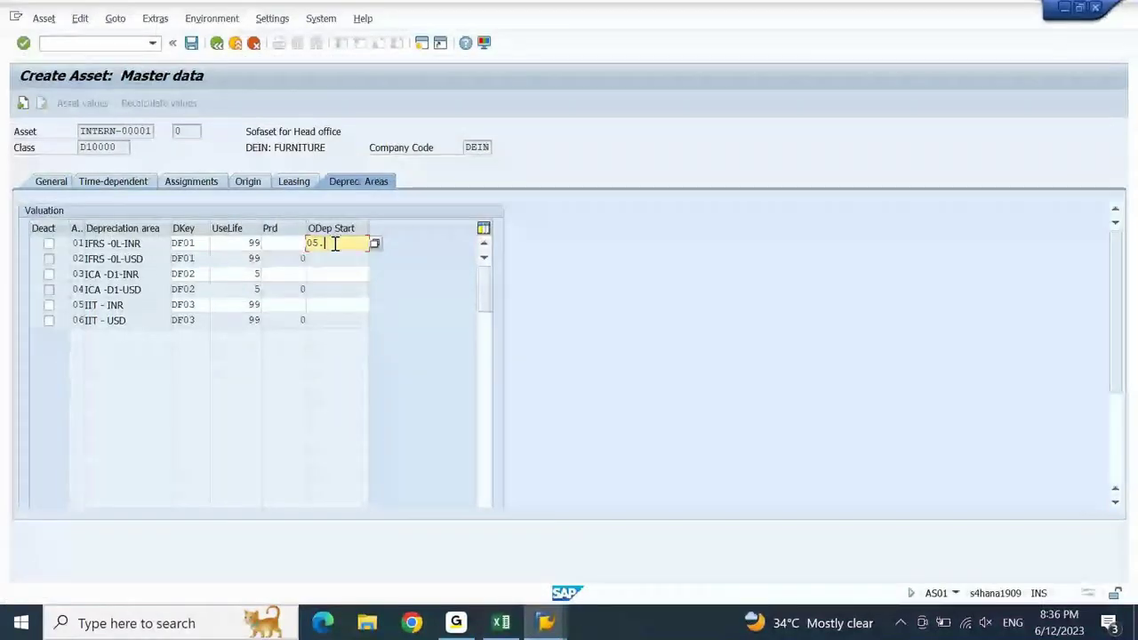
{"action": "type", "text": "06.202"}
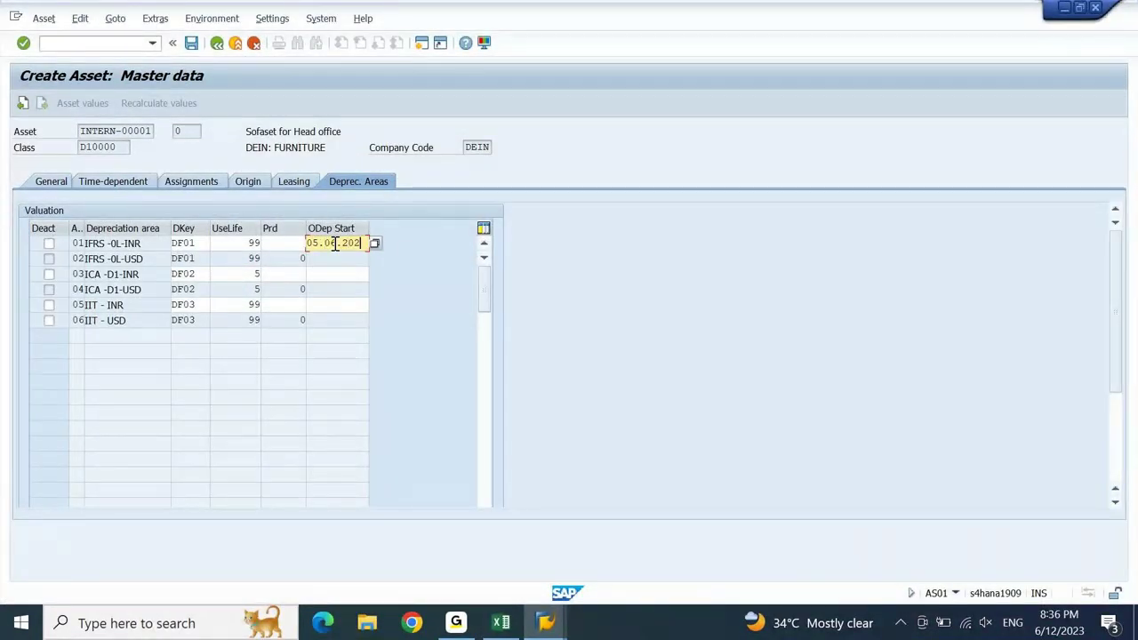
{"action": "type", "text": "3"}
{"action": "key", "text": "shift+Home"}
{"action": "key", "text": "ctrl+c"}
{"action": "left_click", "coordinate": [335, 244]}
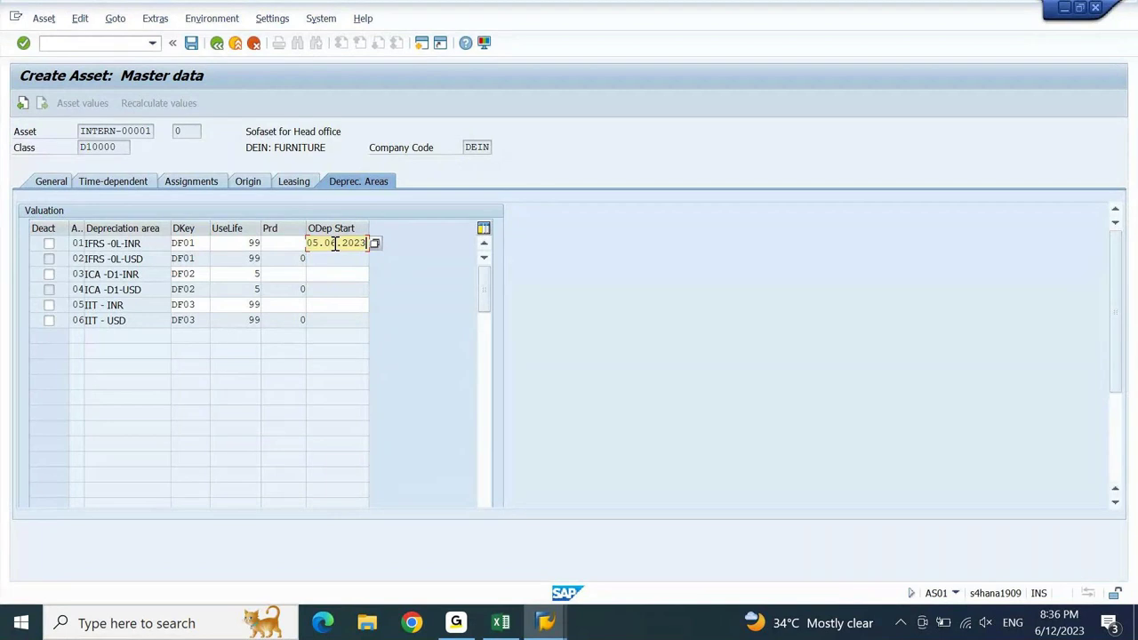
{"action": "key", "text": "Down"}
{"action": "key", "text": "ctrl+v"}
{"action": "key", "text": "Return"}
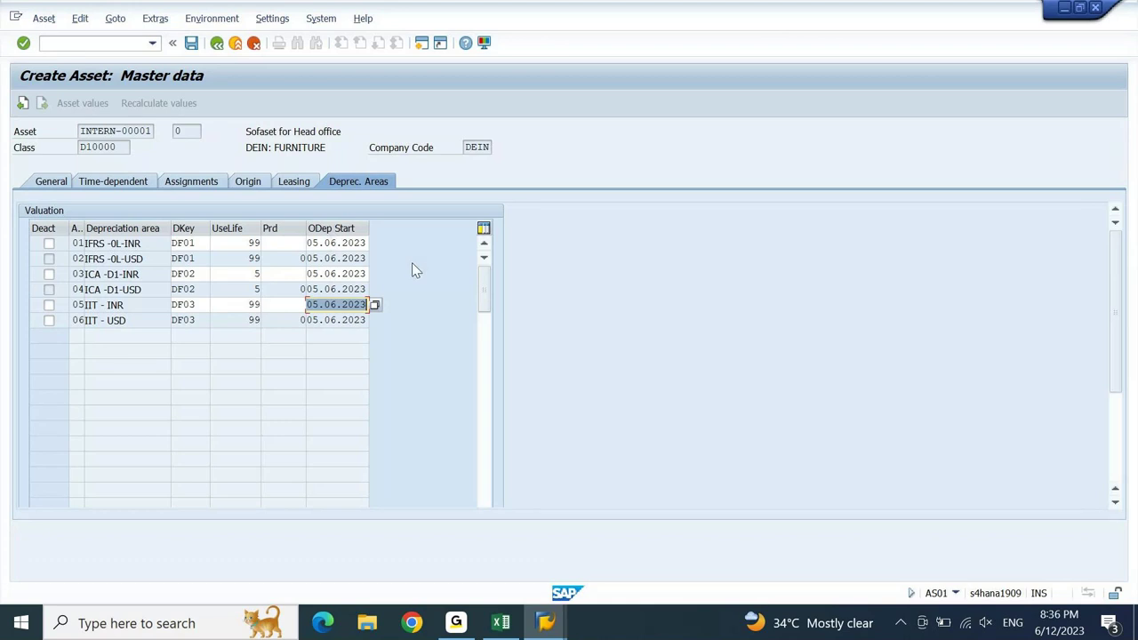
{"action": "key", "text": "ctrl+s"}
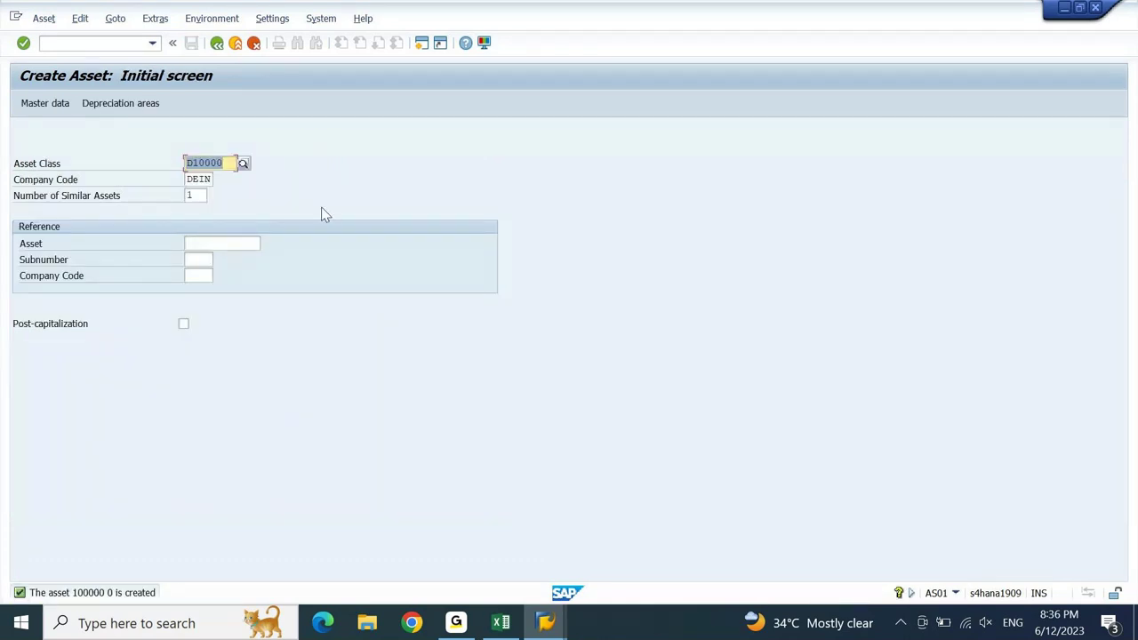
- Display asset 100000, then return to DEIN's Asset Accounting company code settings window
{"action": "left_click", "coordinate": [43, 18]}
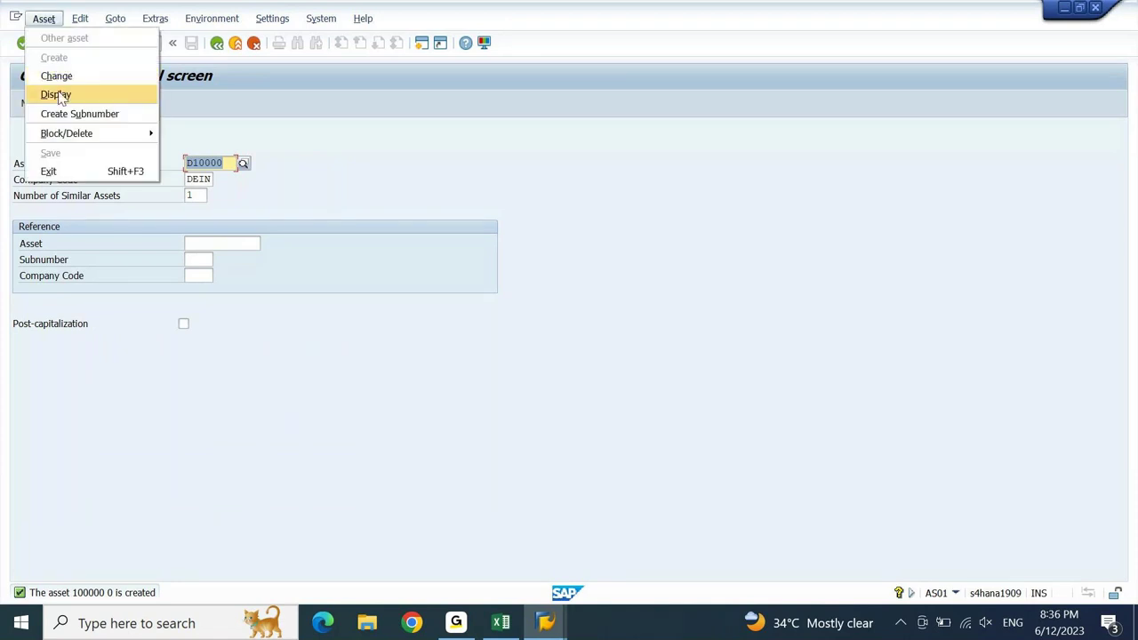
{"action": "left_click", "coordinate": [57, 96]}
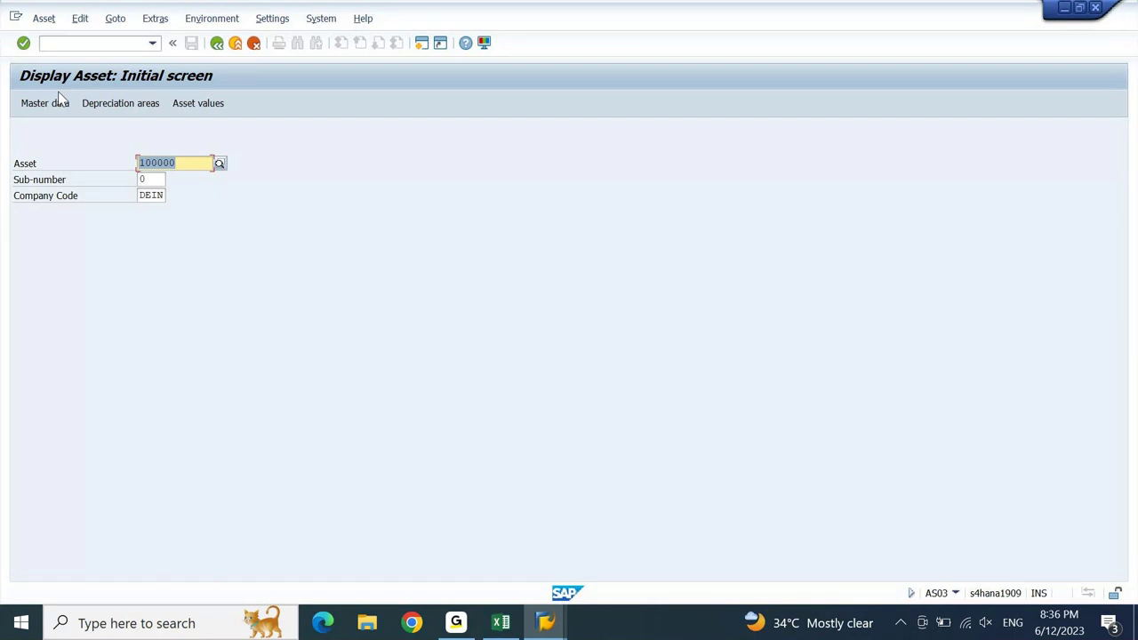
{"action": "left_click", "coordinate": [558, 633]}
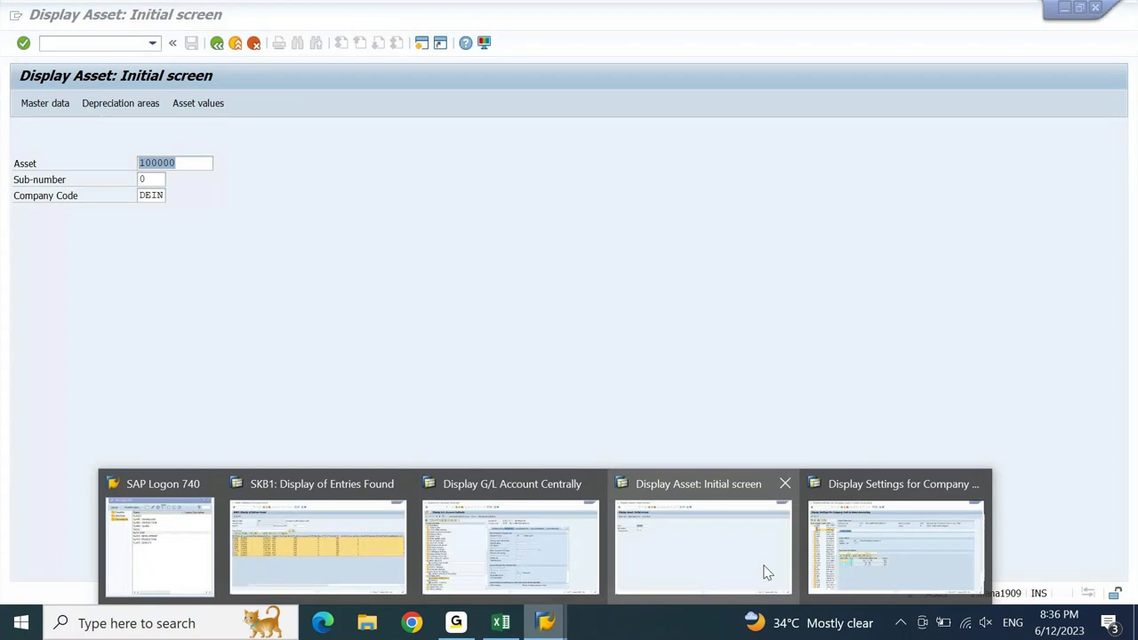
{"action": "left_click", "coordinate": [894, 544]}
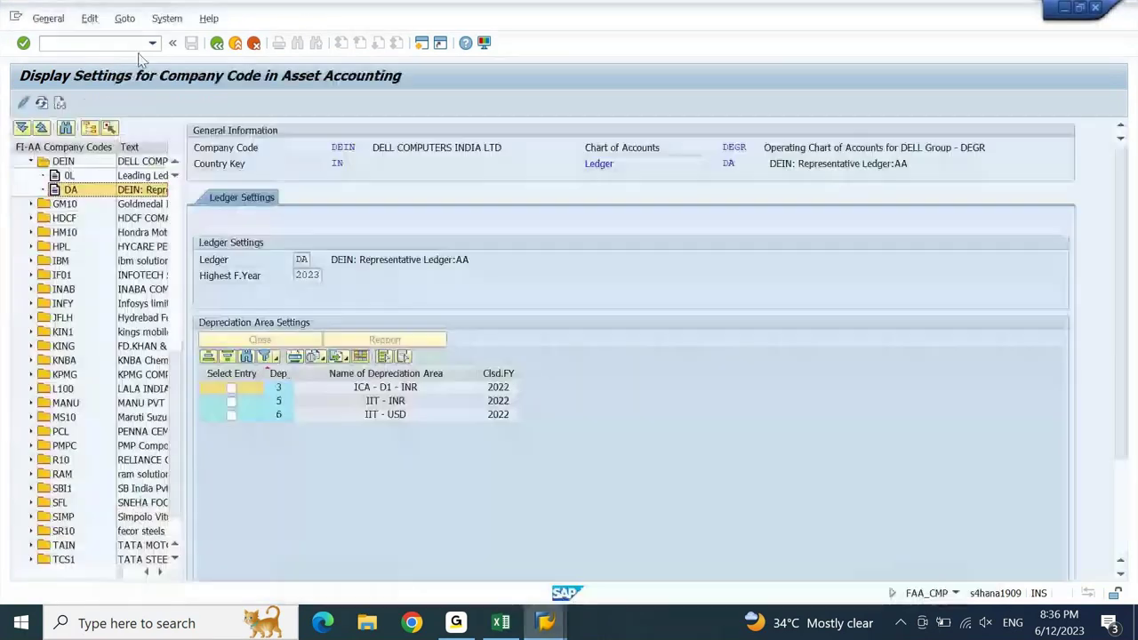
- In F-90, enter document and posting date 050623, with reference and header text 'ASSET PUR 1'
{"action": "type", "text": "/NF"}
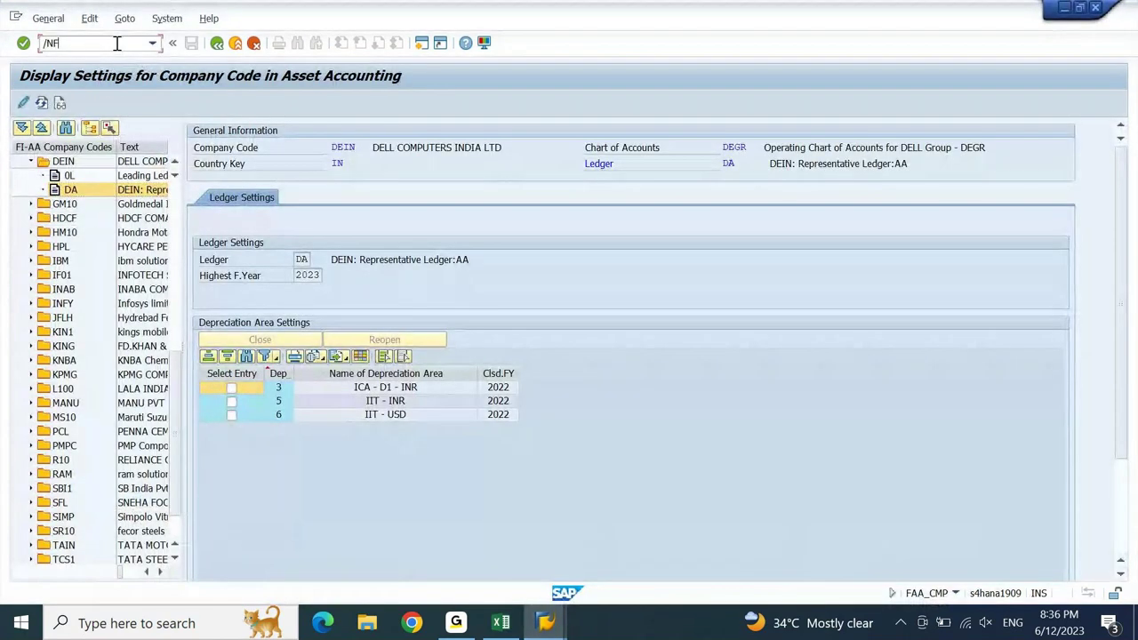
{"action": "type", "text": "-"}
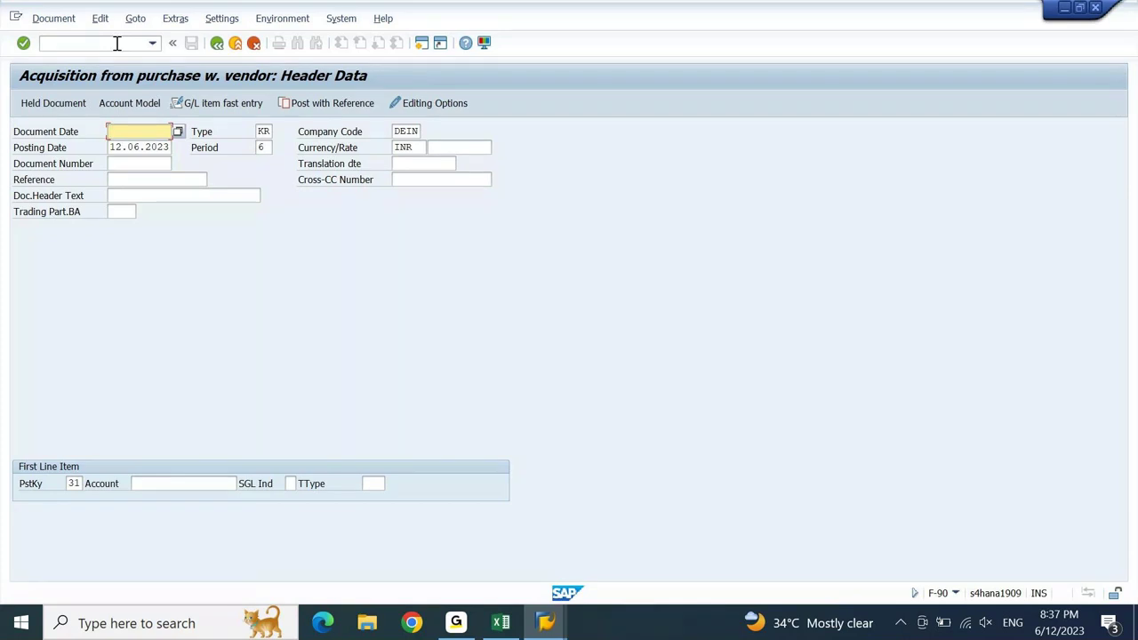
{"action": "type", "text": "050623"}
{"action": "key", "text": "Tab"}
{"action": "key", "text": "Tab"}
{"action": "key", "text": "Tab"}
{"action": "type", "text": "050623"}
{"action": "key", "text": "Down"}
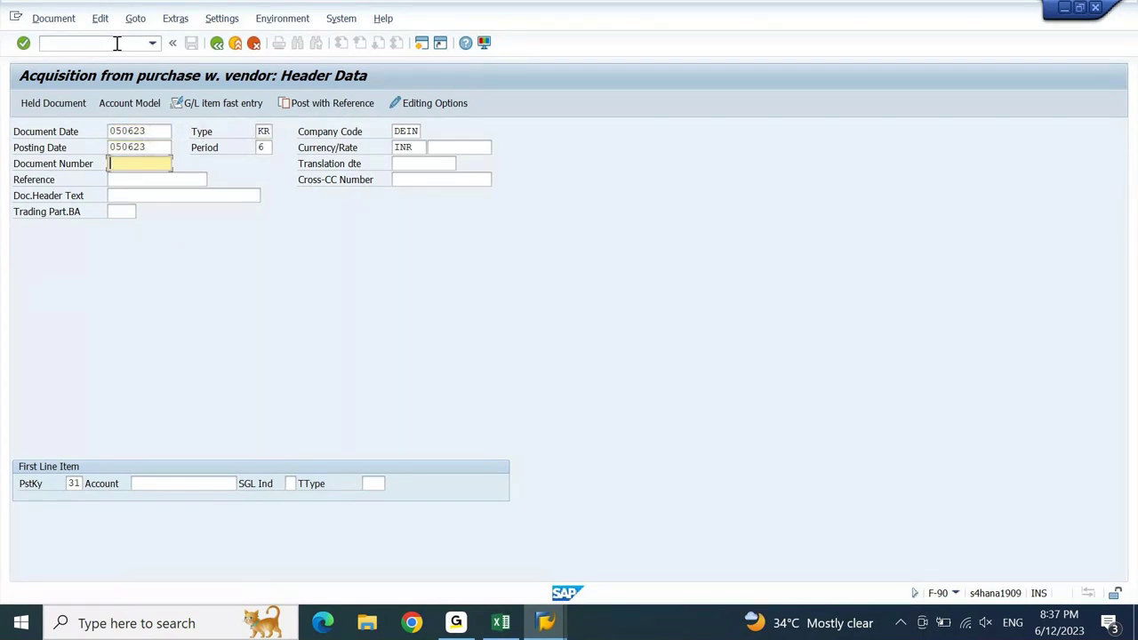
{"action": "key", "text": "Down"}
{"action": "type", "text": "ASSET OUR 1"}
{"action": "key", "text": "Left"}
{"action": "key", "text": "Left"}
{"action": "key", "text": "Left"}
{"action": "key", "text": "Left"}
{"action": "key", "text": "Left"}
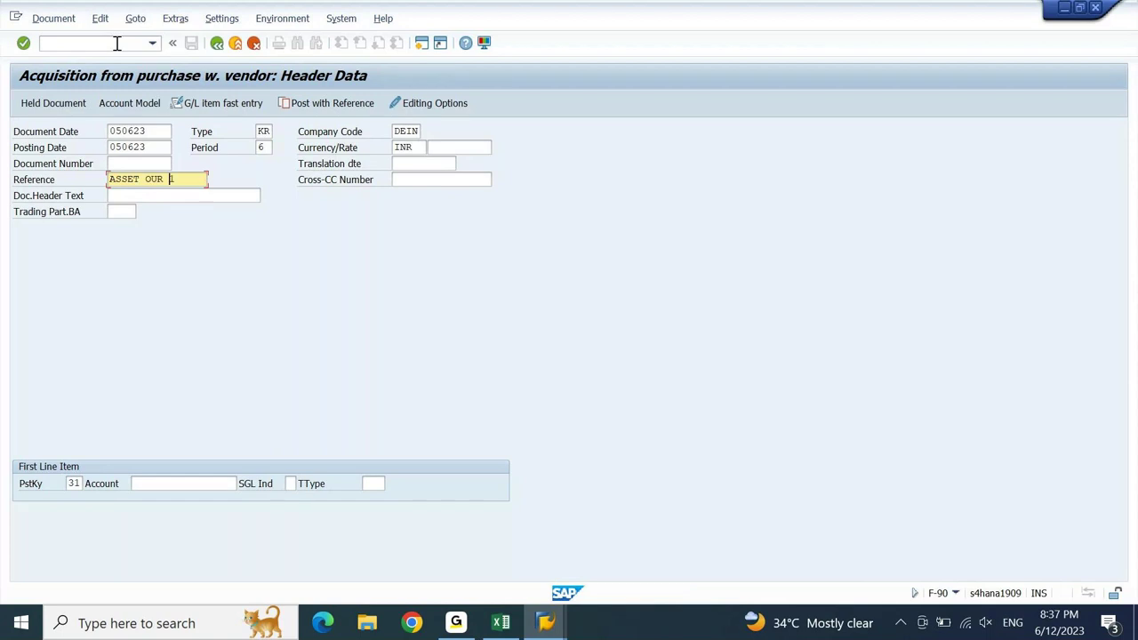
{"action": "key", "text": "shift+Right"}
{"action": "type", "text": "P"}
{"action": "key", "text": "Down"}
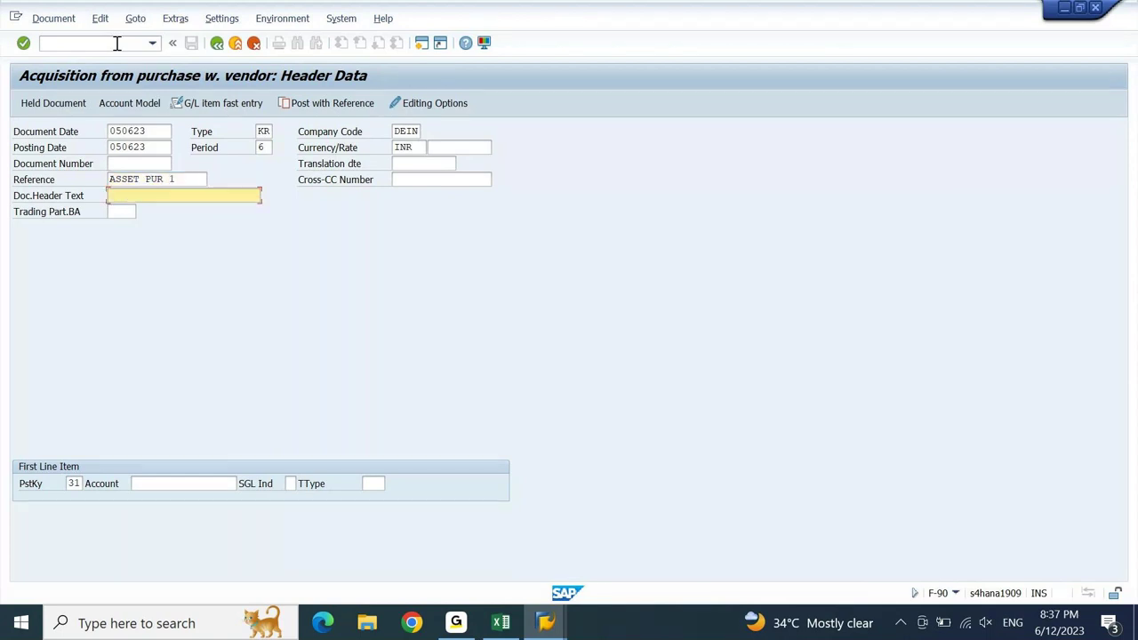
{"action": "type", "text": "ASSET PUR 1"}
{"action": "key", "text": "Return"}
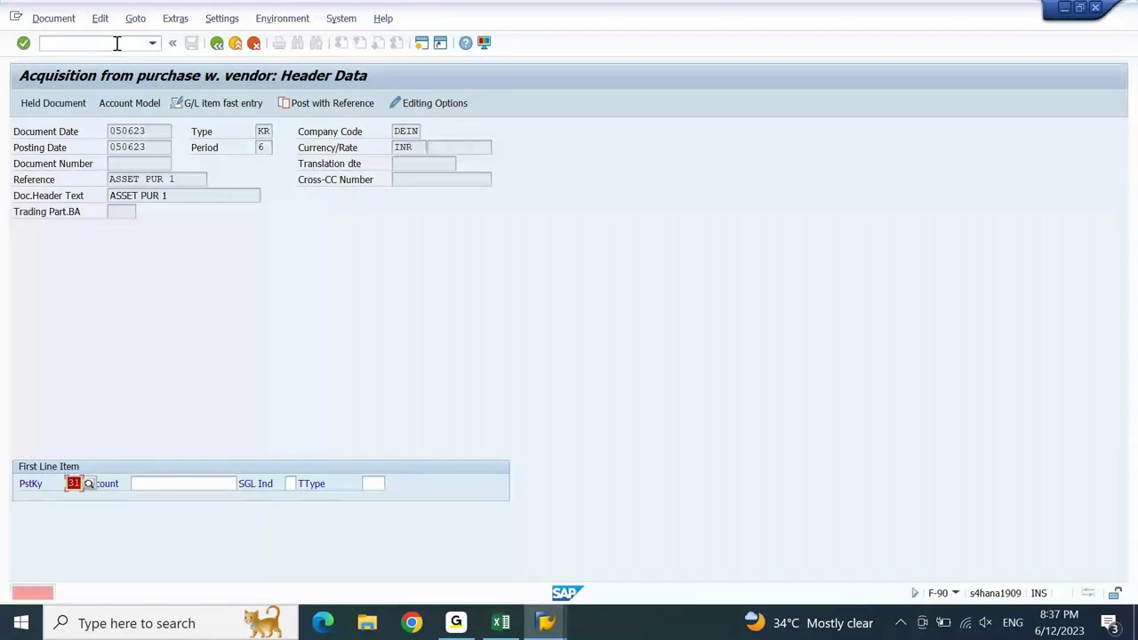
- Pick vendor 100690 ZV06 VENDOR as the first line-item account from DEIN's supplier search
{"action": "key", "text": "Return"}
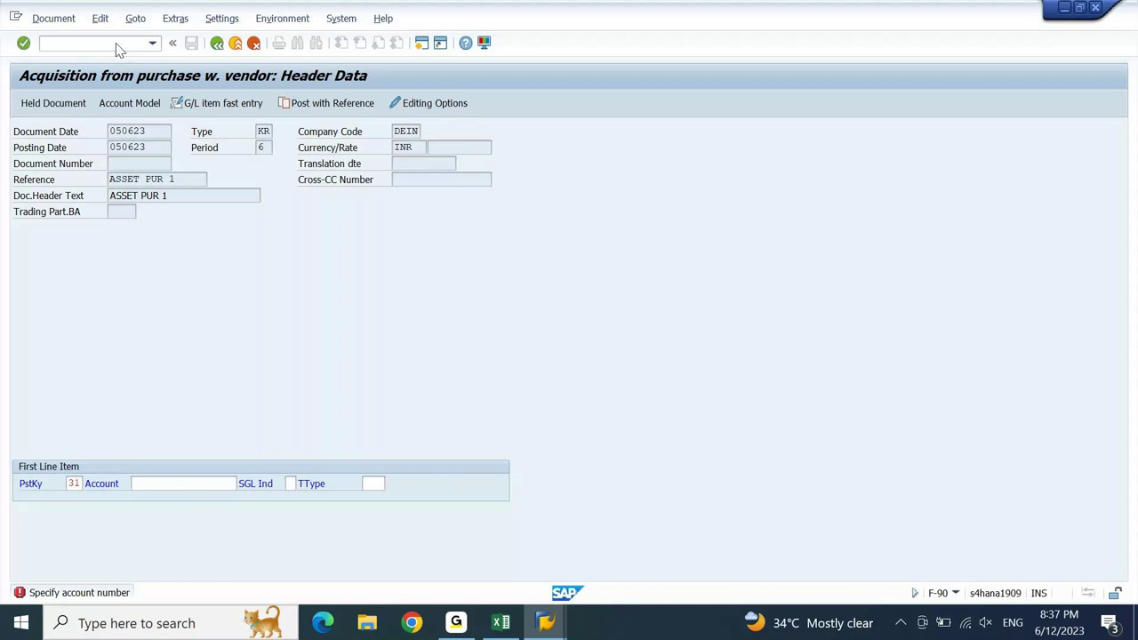
{"action": "key", "text": "F4"}
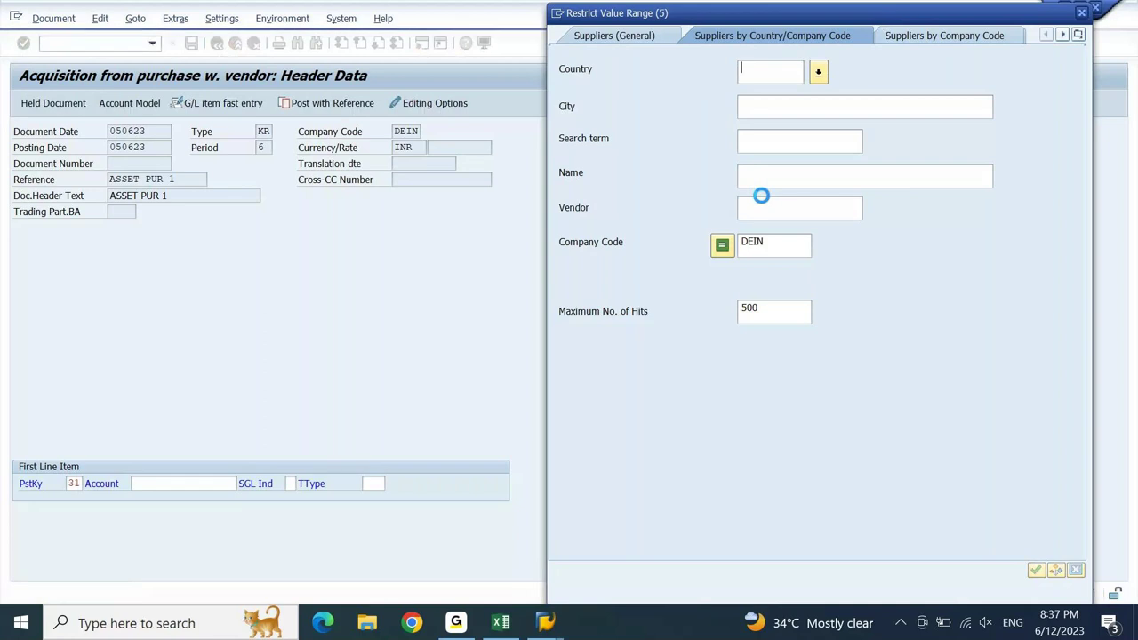
{"action": "key", "text": "Return"}
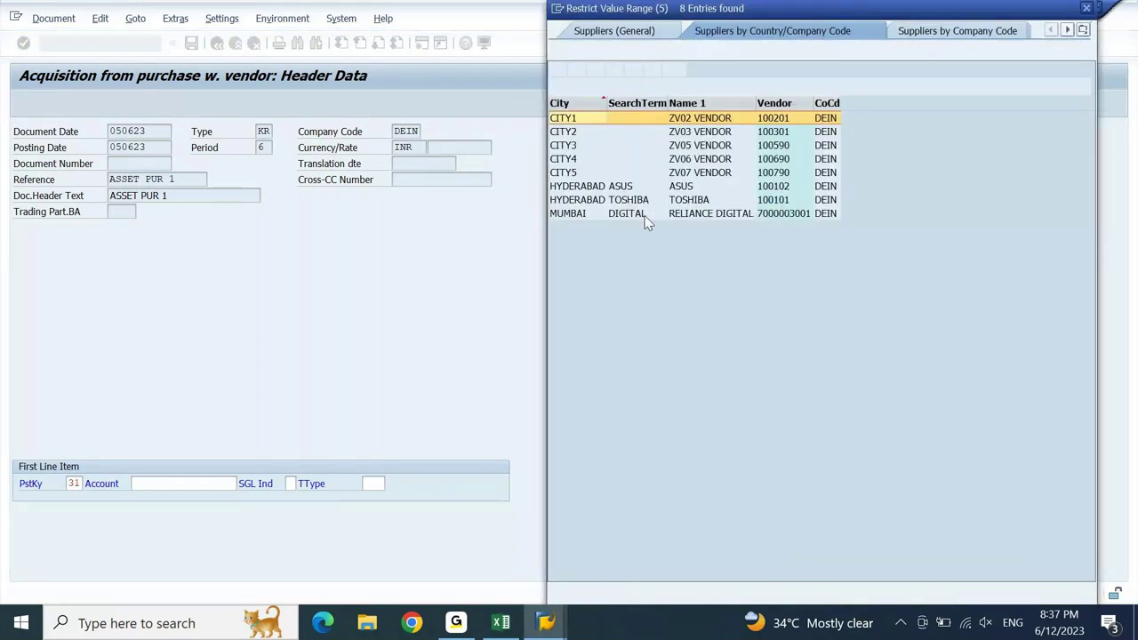
{"action": "double_click", "coordinate": [707, 160]}
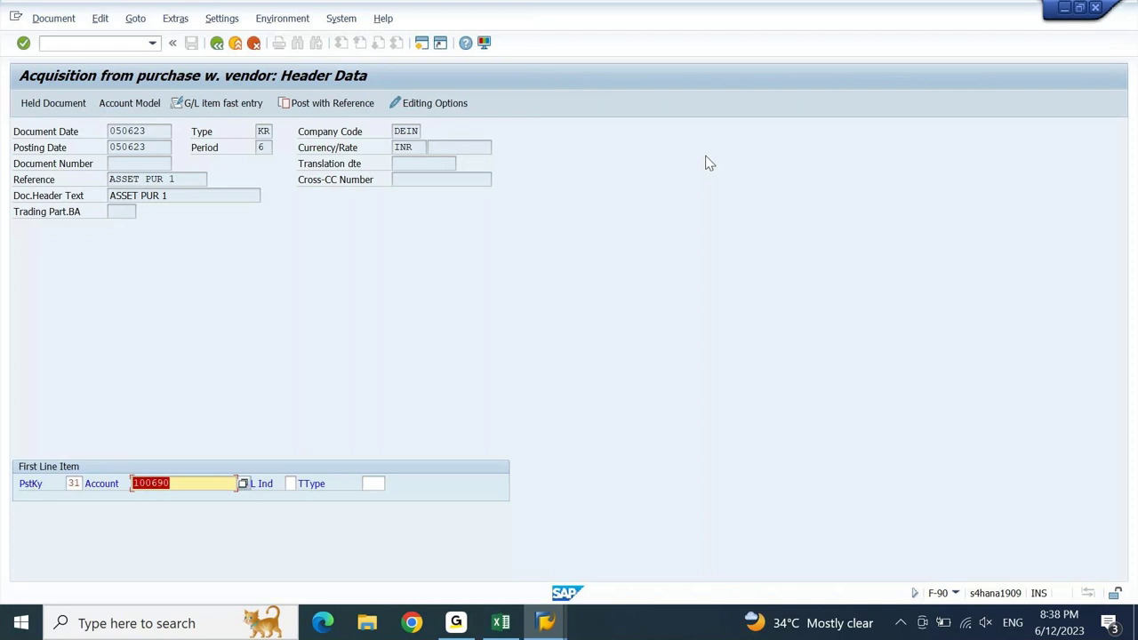
- Enter 60000 INR as the vendor item amount and accept the past-date warning
{"action": "key", "text": "Return"}
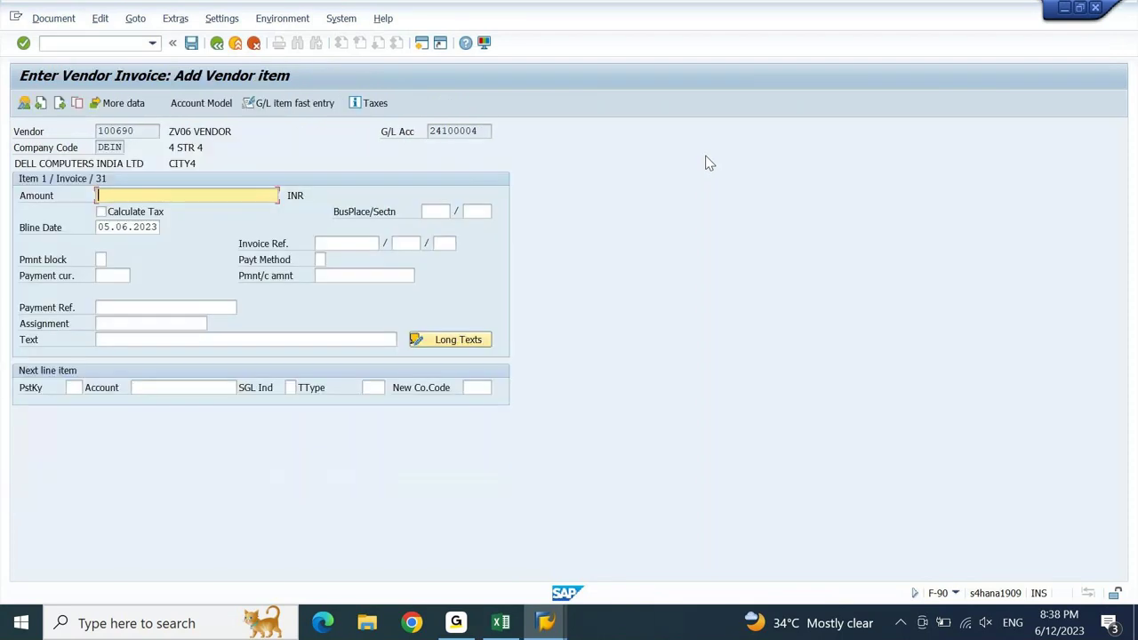
{"action": "left_click", "coordinate": [500, 623]}
{"action": "left_click", "coordinate": [503, 622]}
{"action": "type", "text": "60000"}
{"action": "key", "text": "Return"}
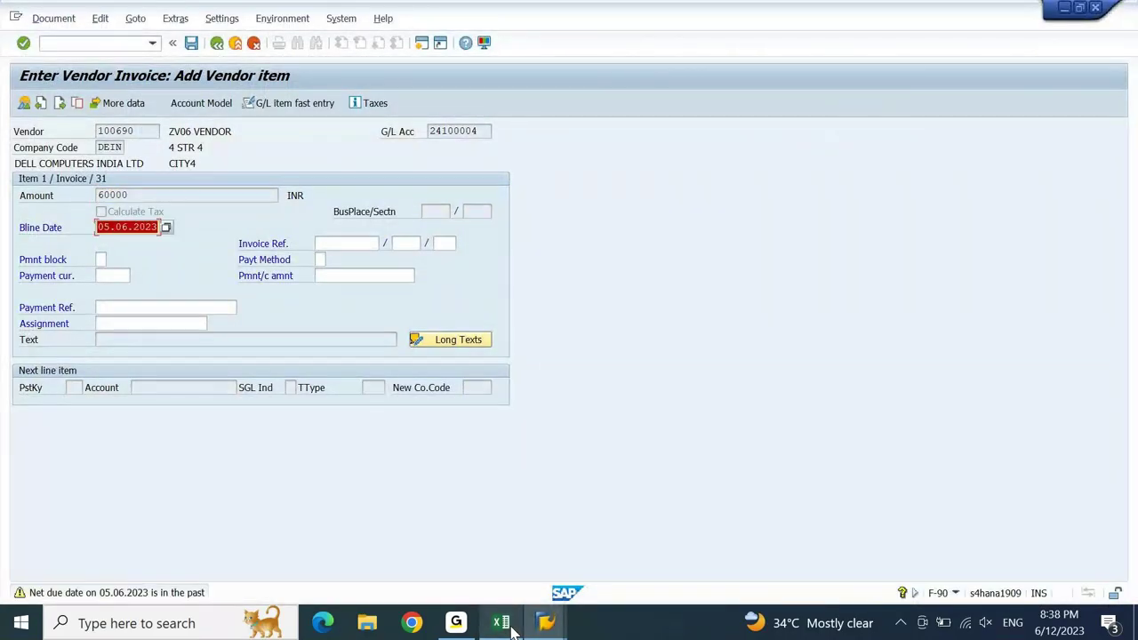
{"action": "key", "text": "Return"}
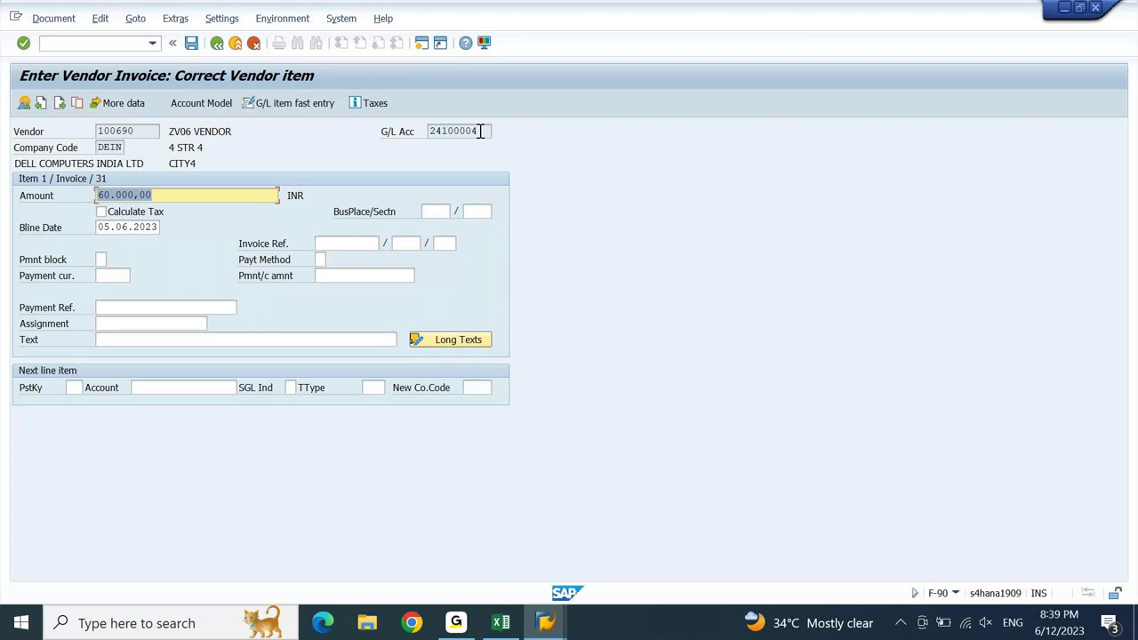
- Give the vendor line item the text ASSET PUR 1
{"action": "left_click", "coordinate": [351, 340]}
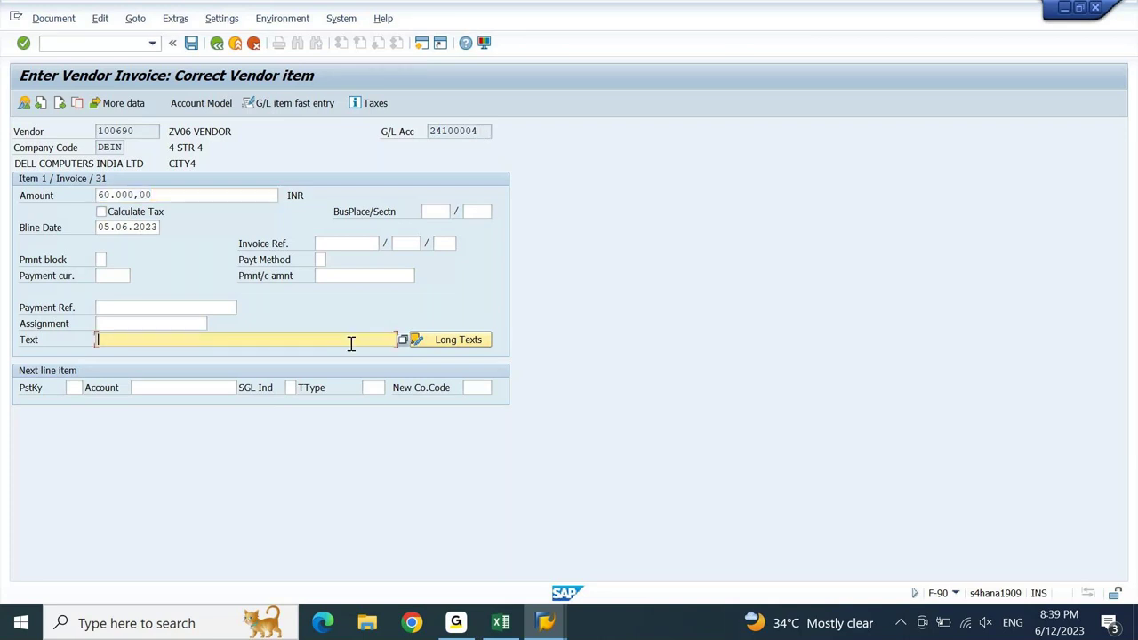
{"action": "type", "text": "ASSET PUR 1"}
{"action": "key", "text": "Return"}
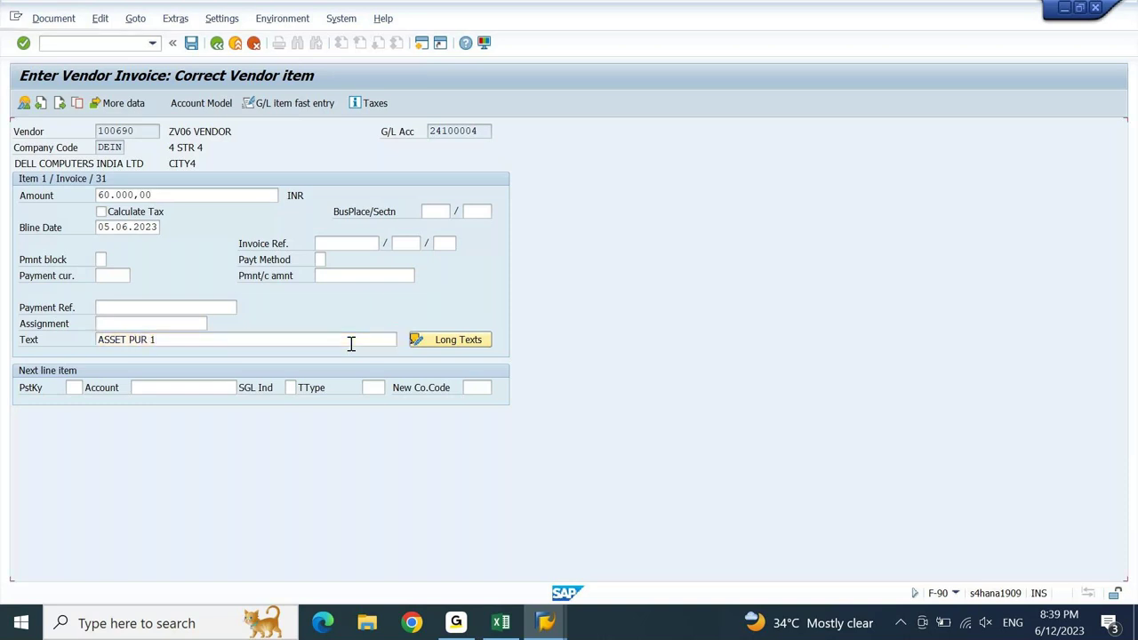
- Start the next line item with debit-asset posting key 70
{"action": "left_click", "coordinate": [73, 387]}
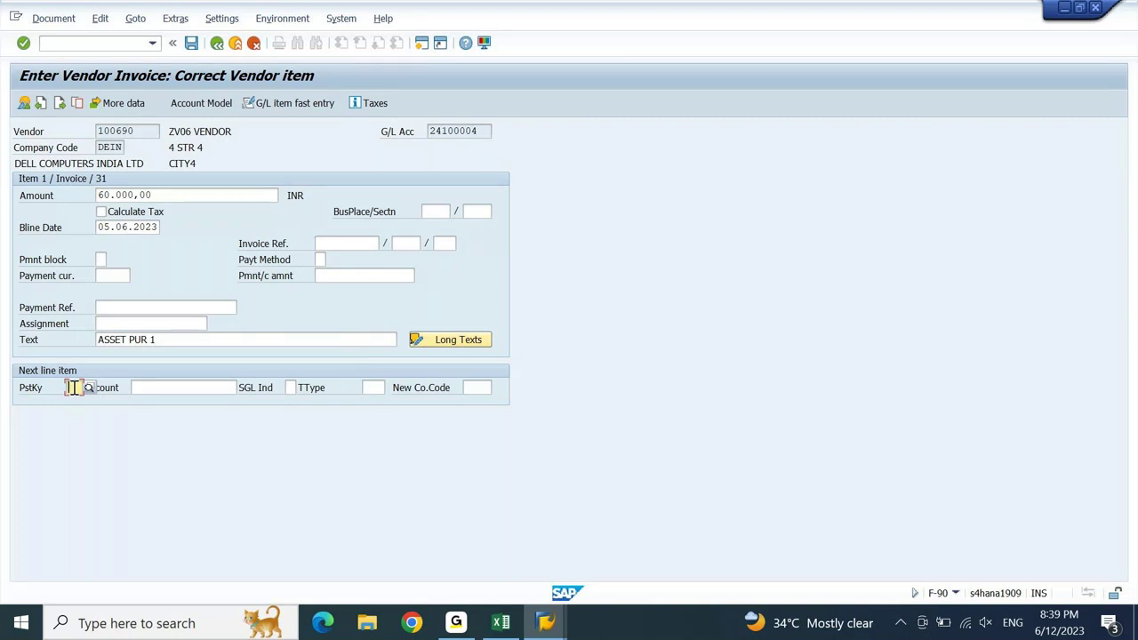
{"action": "left_click", "coordinate": [72, 388]}
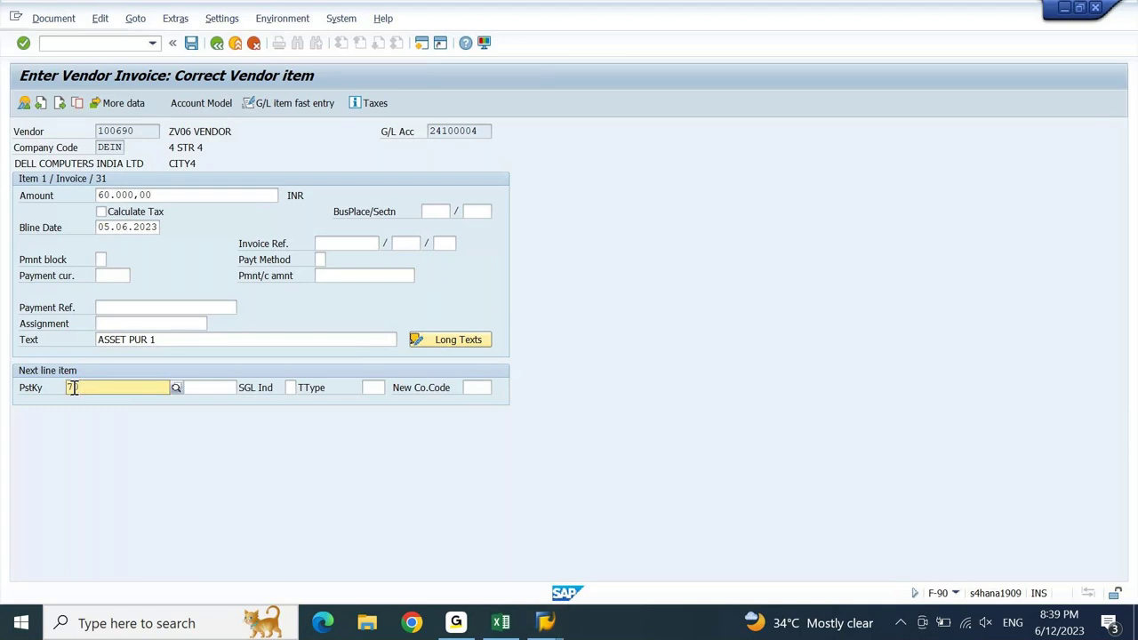
{"action": "type", "text": "7"}
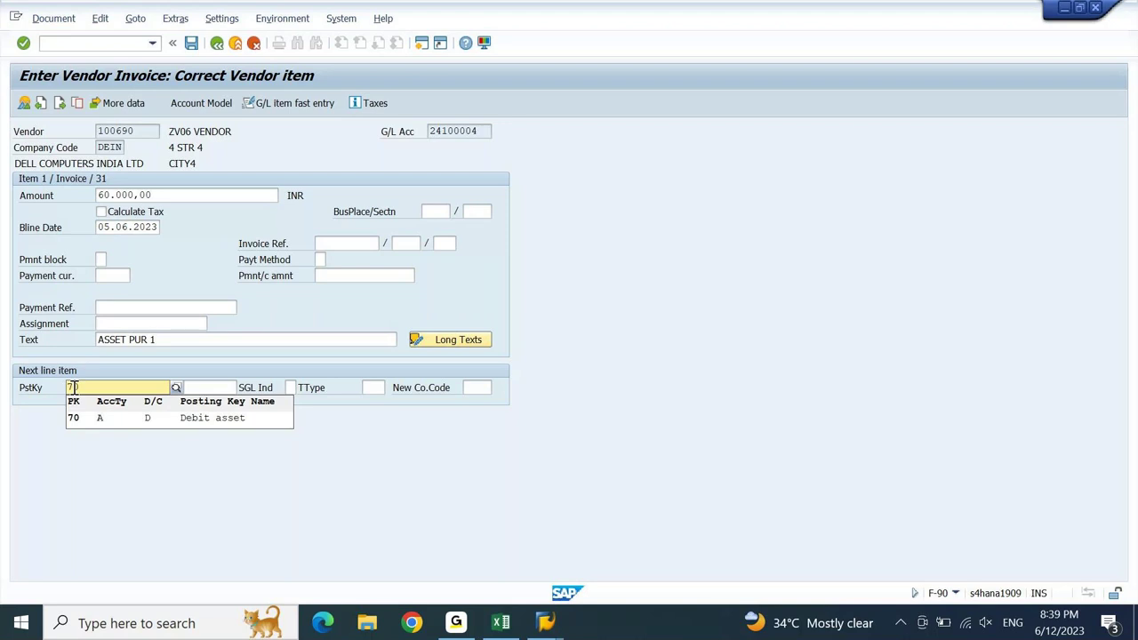
{"action": "key", "text": "Down"}
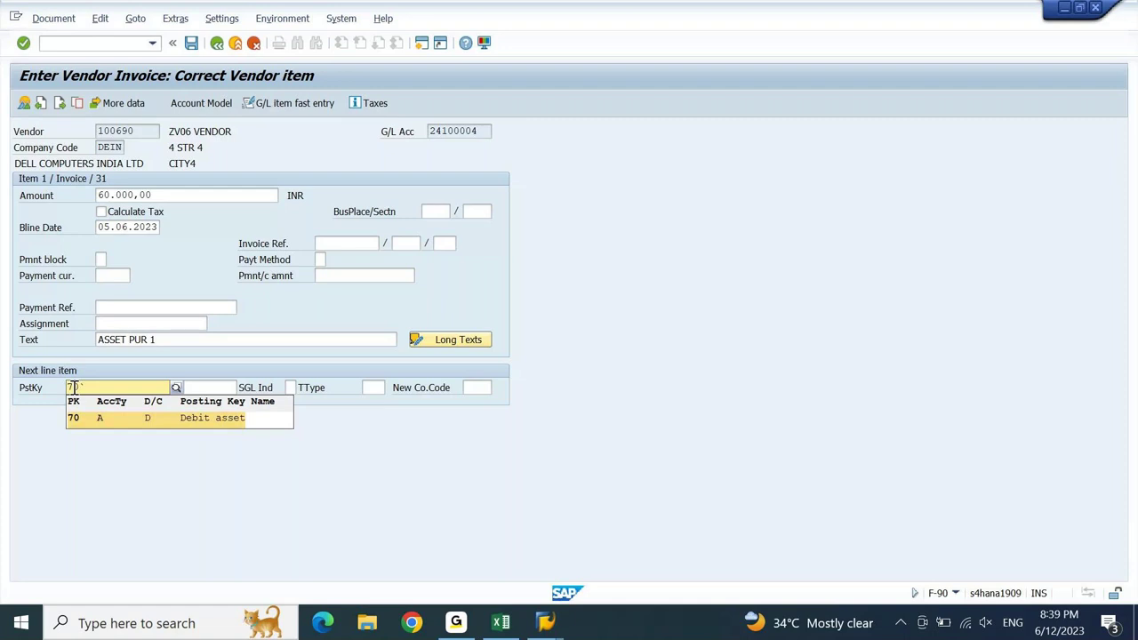
{"action": "key", "text": "Return"}
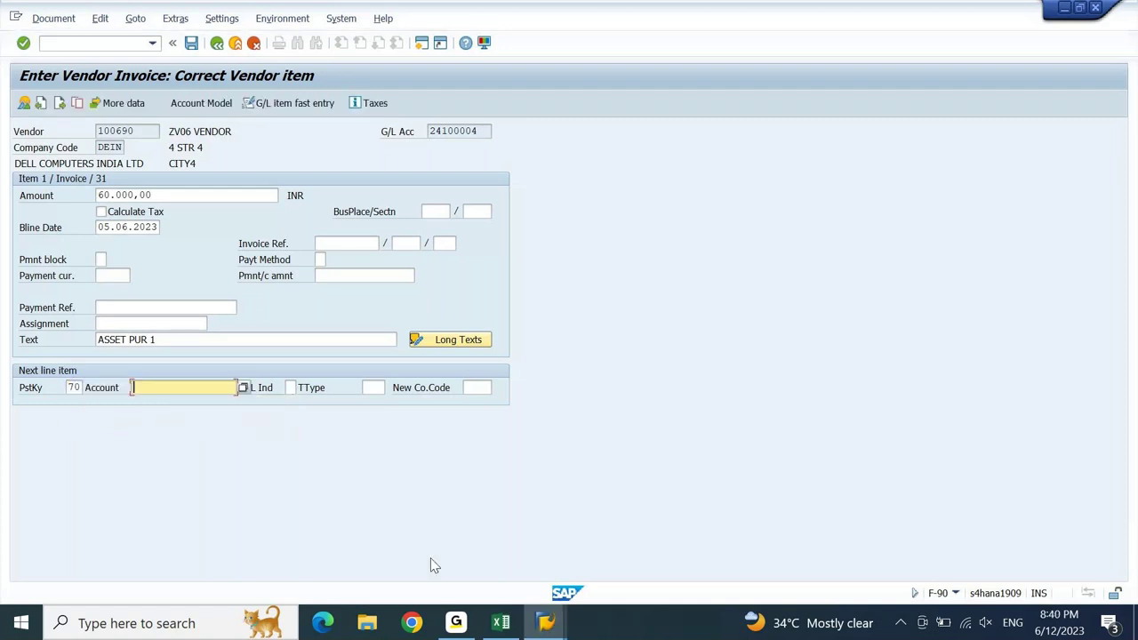
{"action": "left_click", "coordinate": [549, 625]}
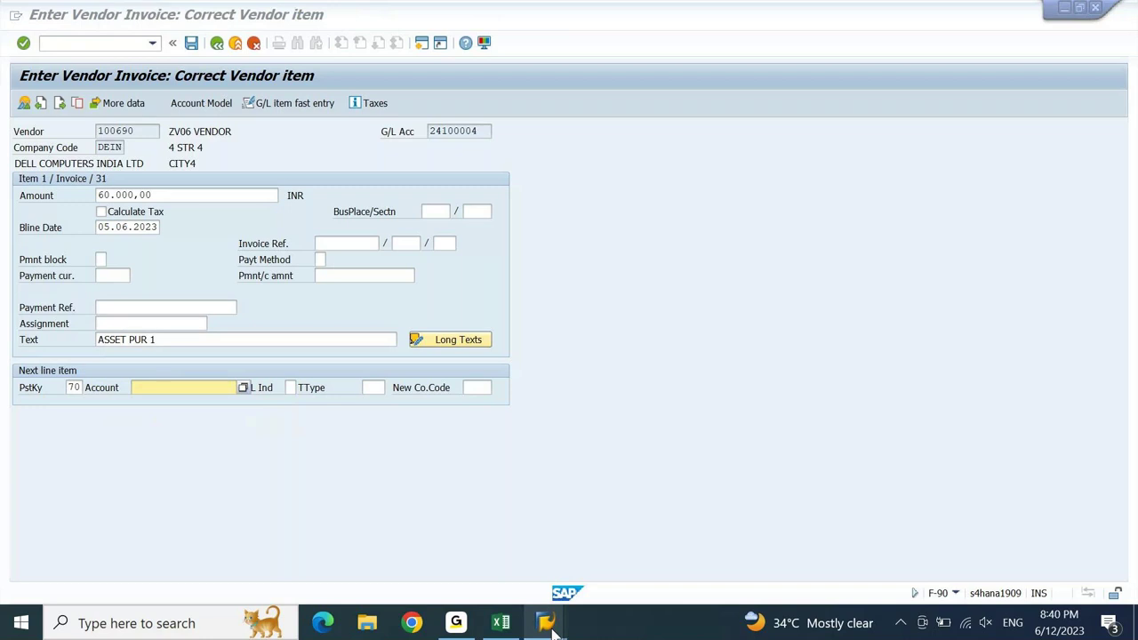
- Display asset 100000's master data in AS03, then return to the vendor invoice entry
{"action": "left_click", "coordinate": [507, 560]}
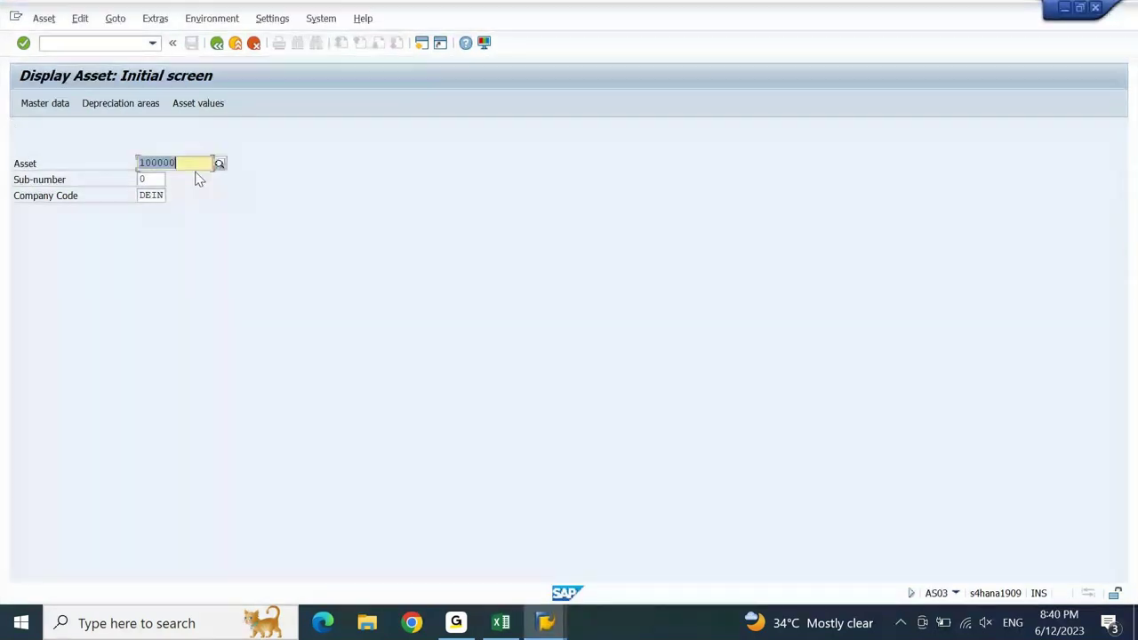
{"action": "key", "text": "Return"}
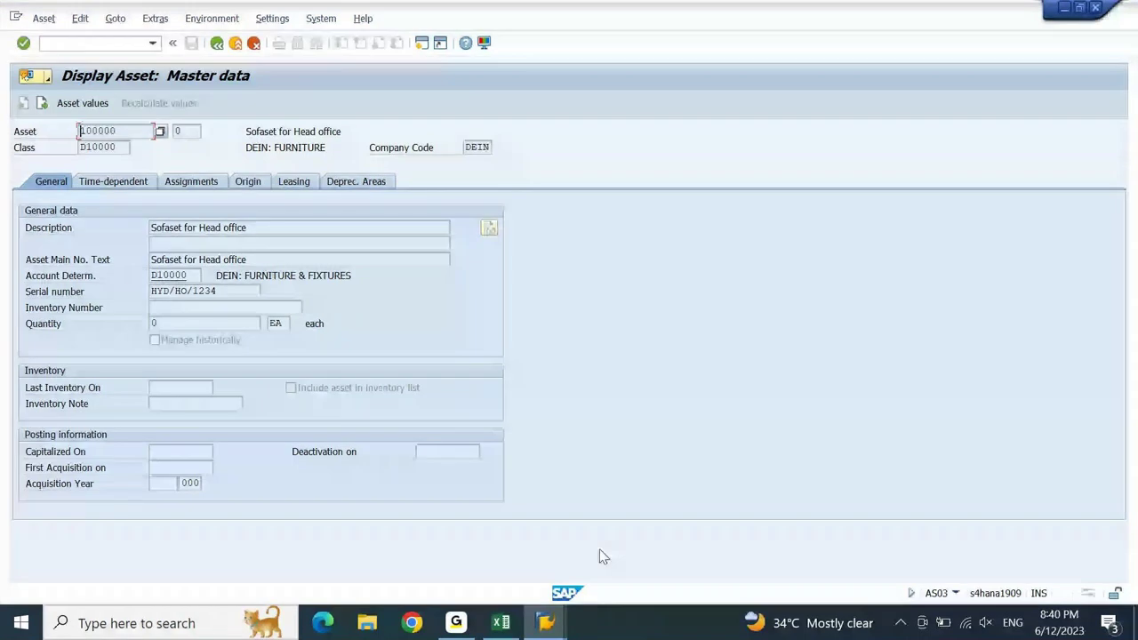
{"action": "key", "text": "alt+Tab"}
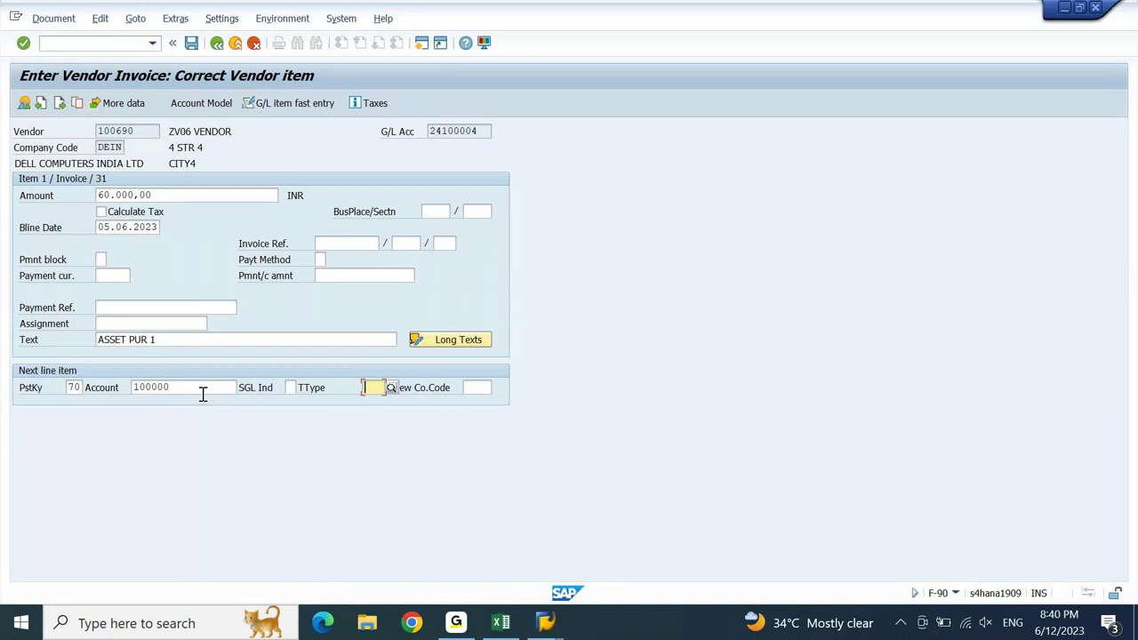
- Enter transaction type 100 and proceed to the asset line item for asset 100000
{"action": "type", "text": "100"}
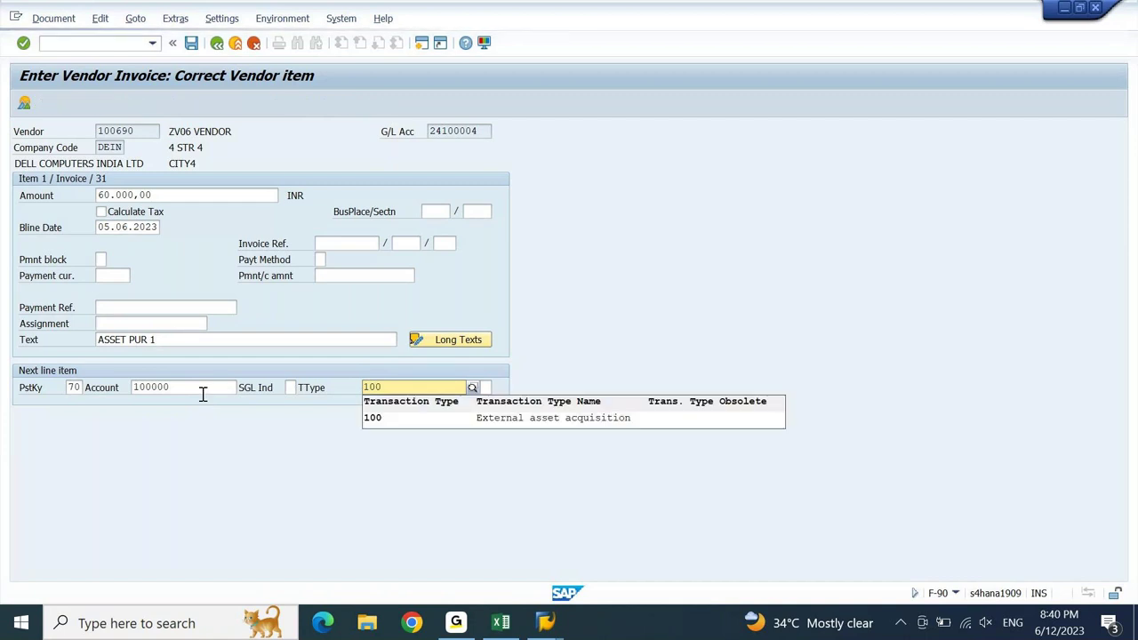
{"action": "key", "text": "Down"}
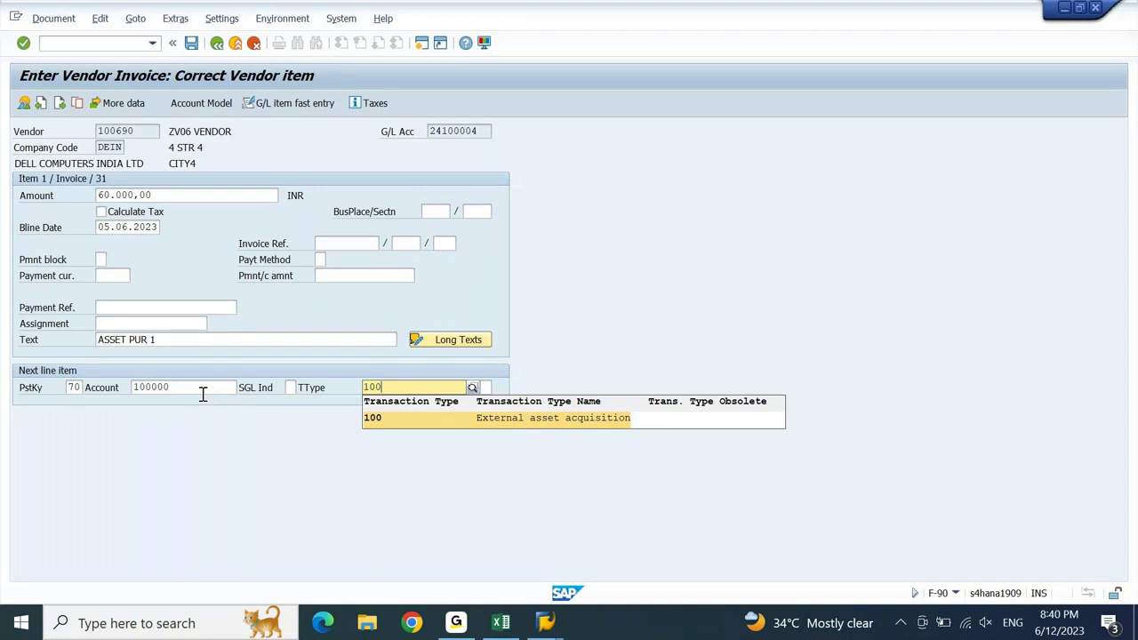
{"action": "key", "text": "Return"}
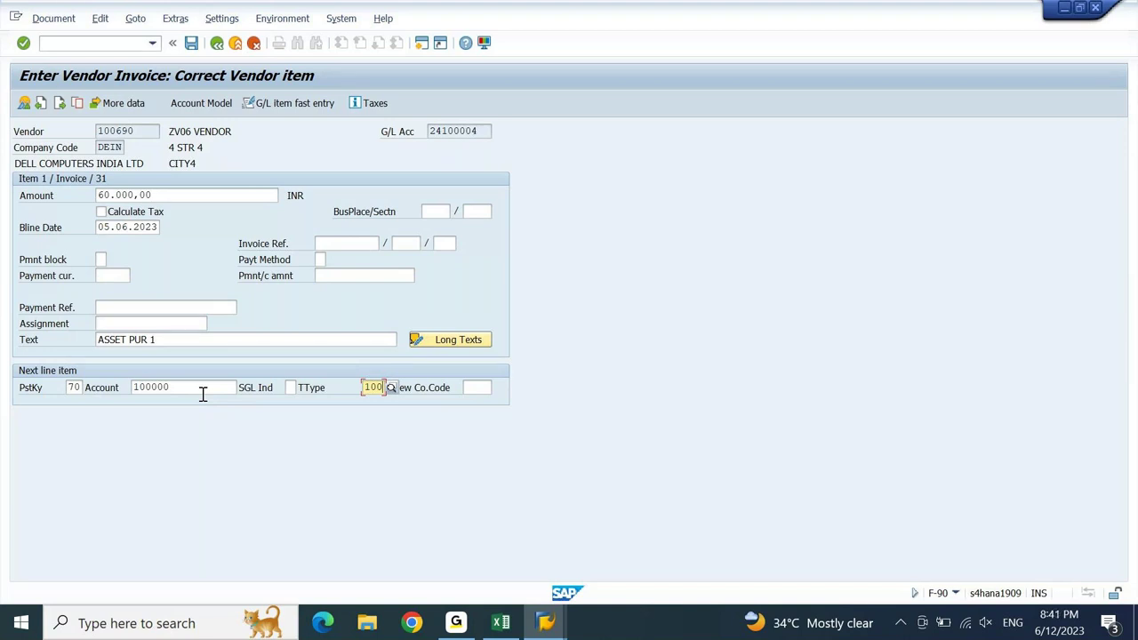
{"action": "key", "text": "Return"}
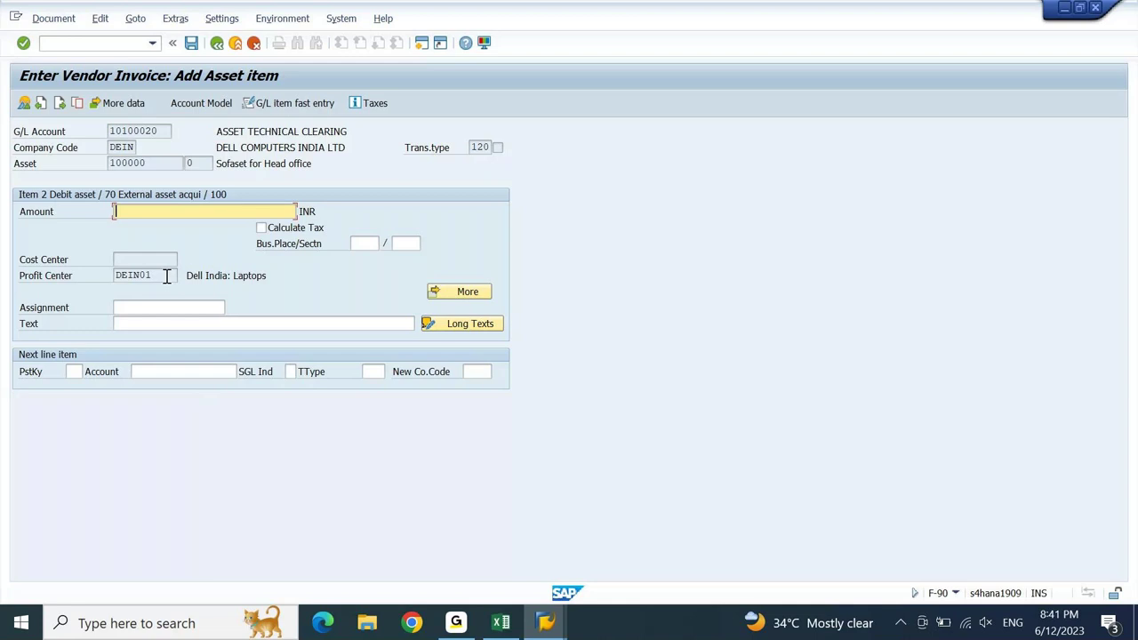
- Highlight profit center DEIN01 on the asset line, then switch to the asset master data window
{"action": "left_click_drag", "start_coordinate": [167, 277], "coordinate": [105, 304]}
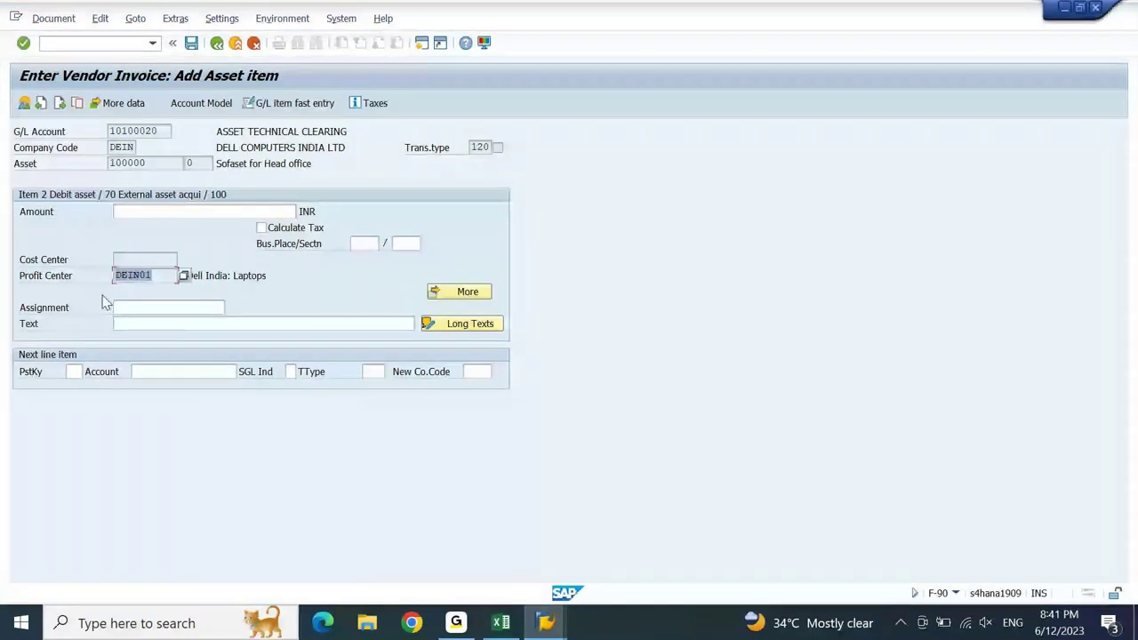
{"action": "left_click", "coordinate": [151, 277]}
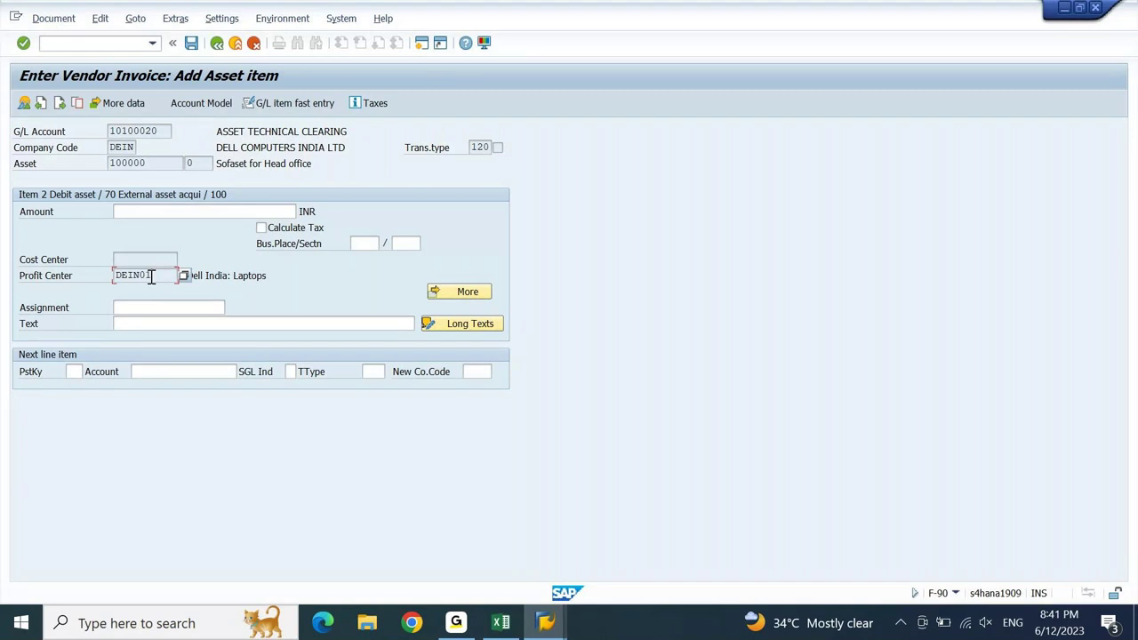
{"action": "left_click", "coordinate": [562, 622]}
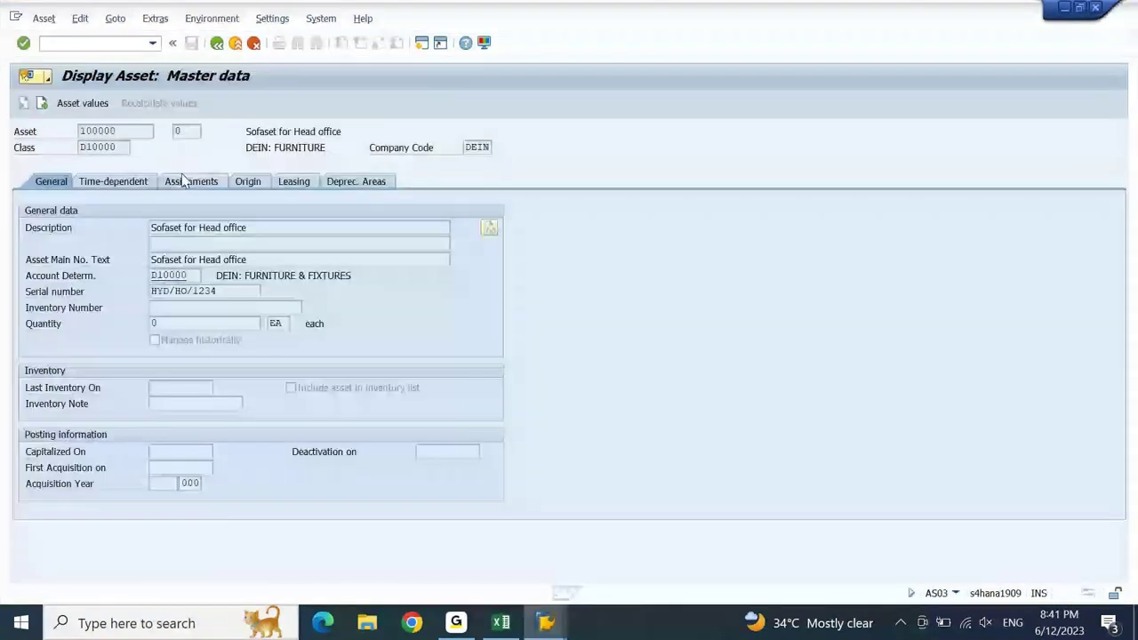
- Check asset 100000's time-dependent assignments, profit center DEIN01, then return to the asset line
{"action": "left_click", "coordinate": [138, 184]}
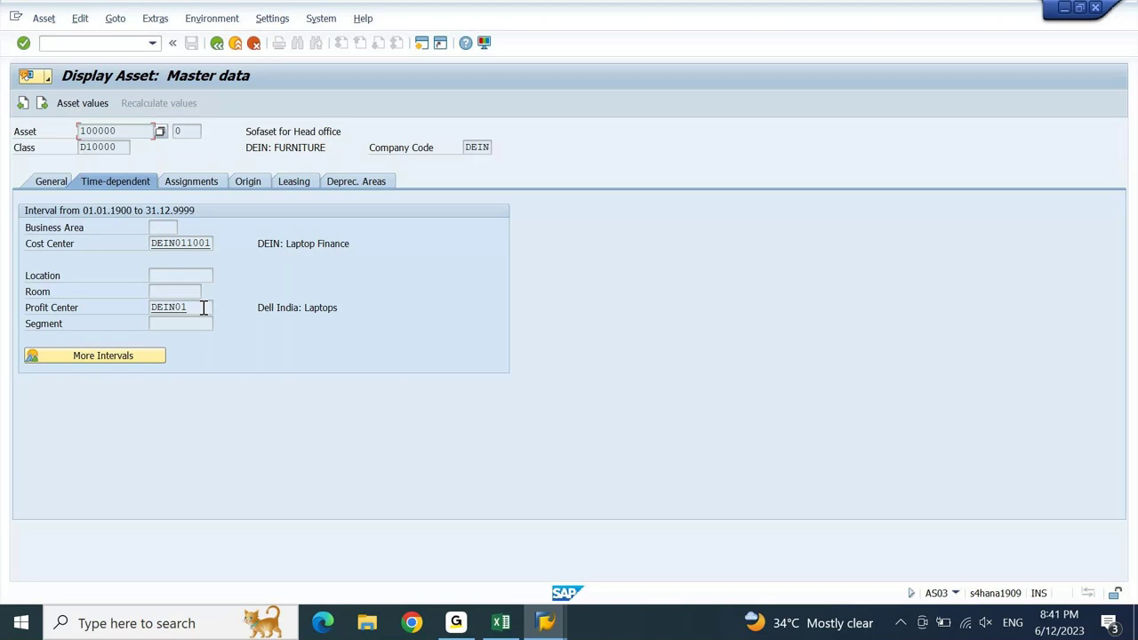
{"action": "left_click_drag", "start_coordinate": [134, 130], "coordinate": [75, 139]}
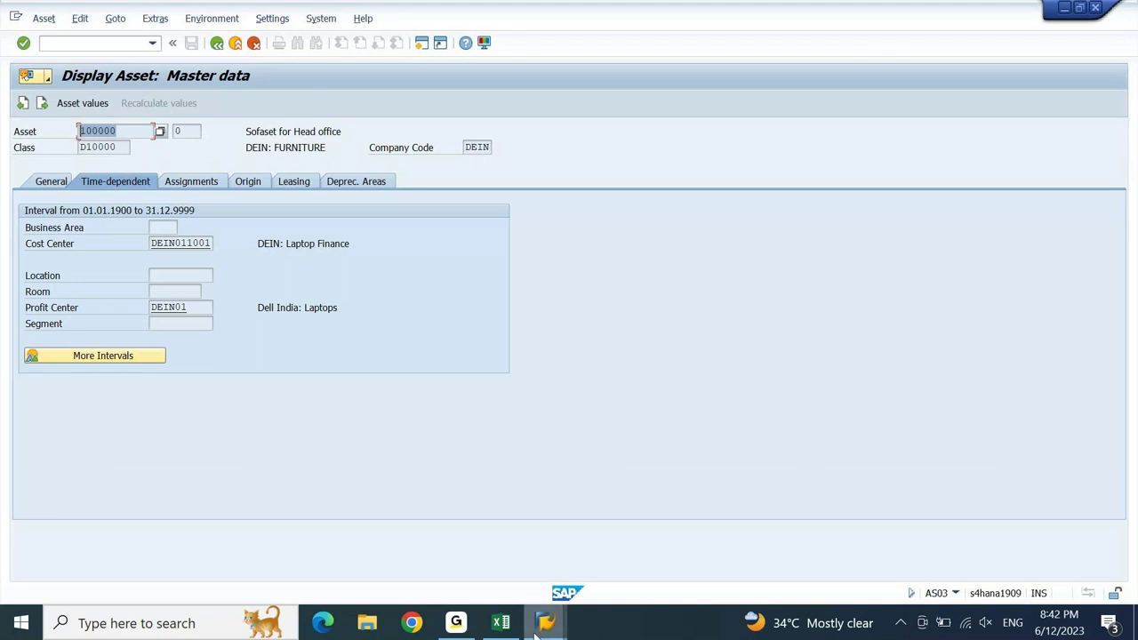
{"action": "mouse_move", "coordinate": [537, 633]}
{"action": "left_click", "coordinate": [760, 551]}
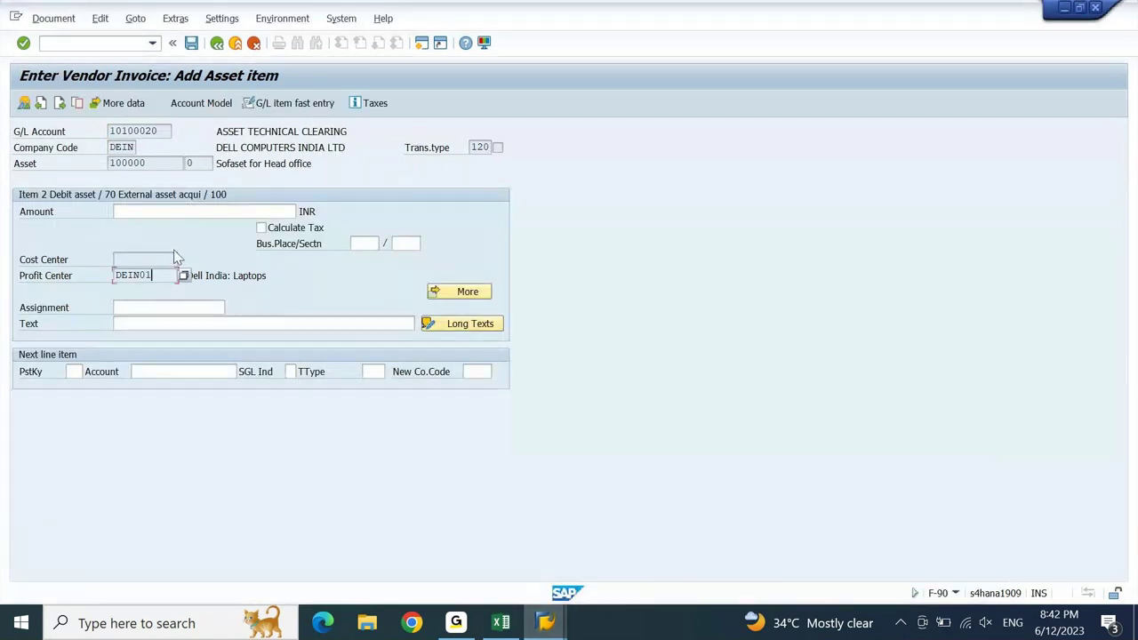
- Give the asset line the balancing amount (*) and copy the previous line's text (+)
{"action": "left_click", "coordinate": [156, 210]}
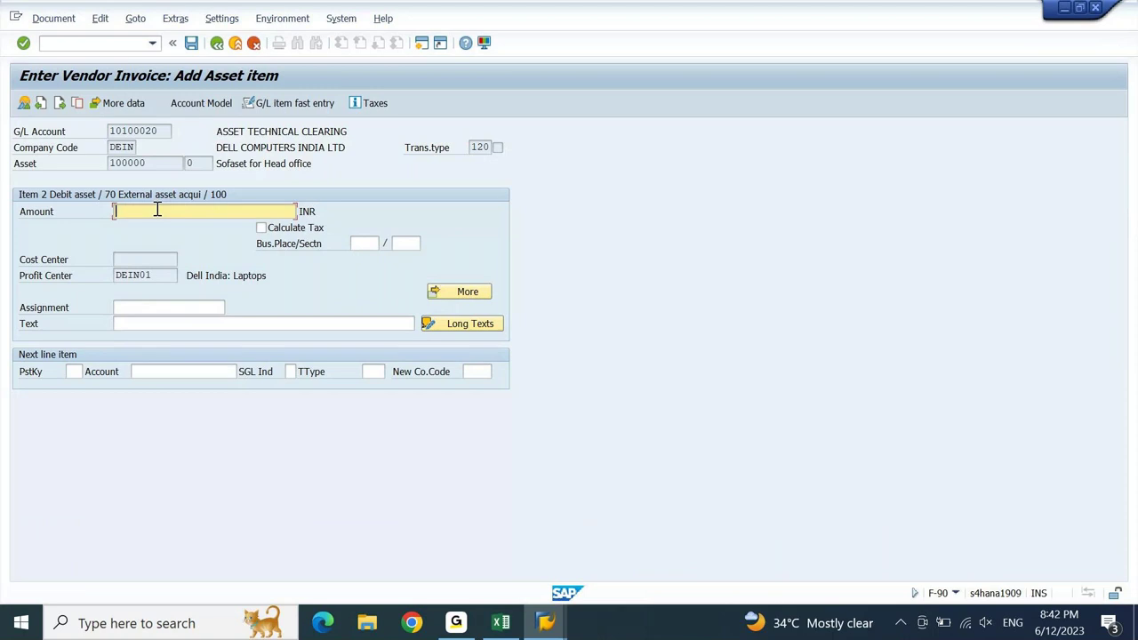
{"action": "type", "text": "*"}
{"action": "key", "text": "Return"}
{"action": "key", "text": "Return"}
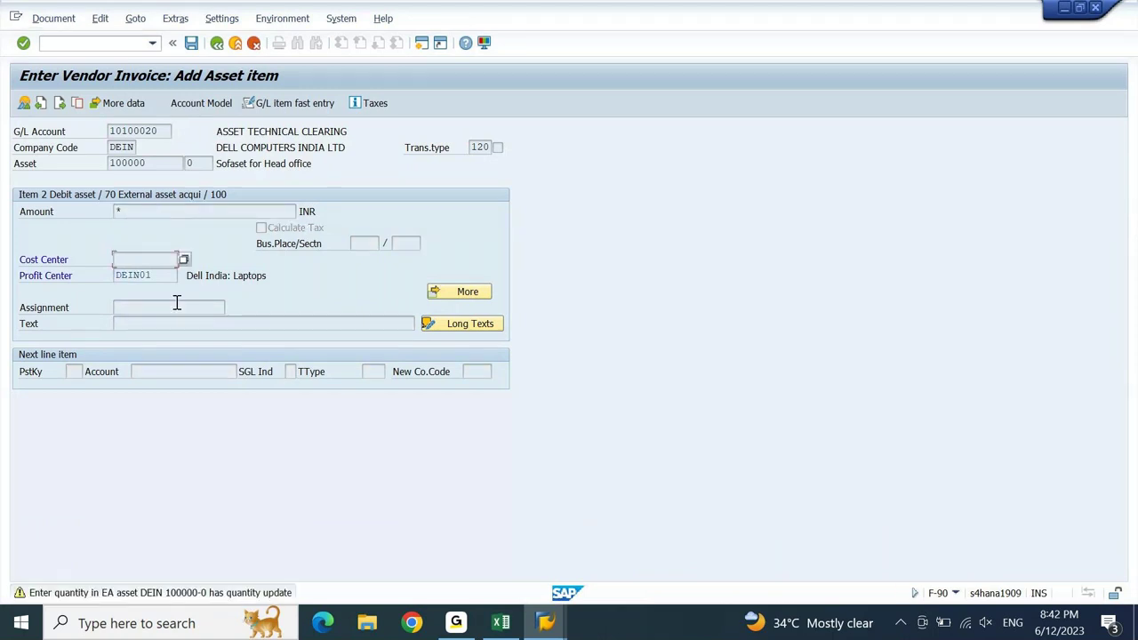
{"action": "key", "text": "Return"}
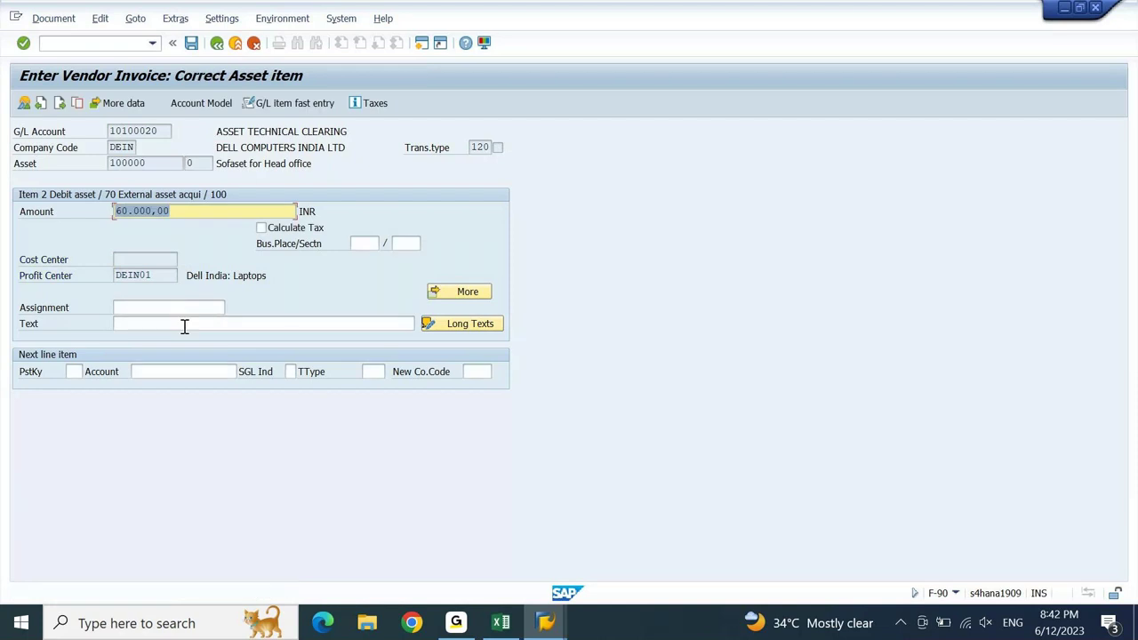
{"action": "left_click", "coordinate": [184, 324]}
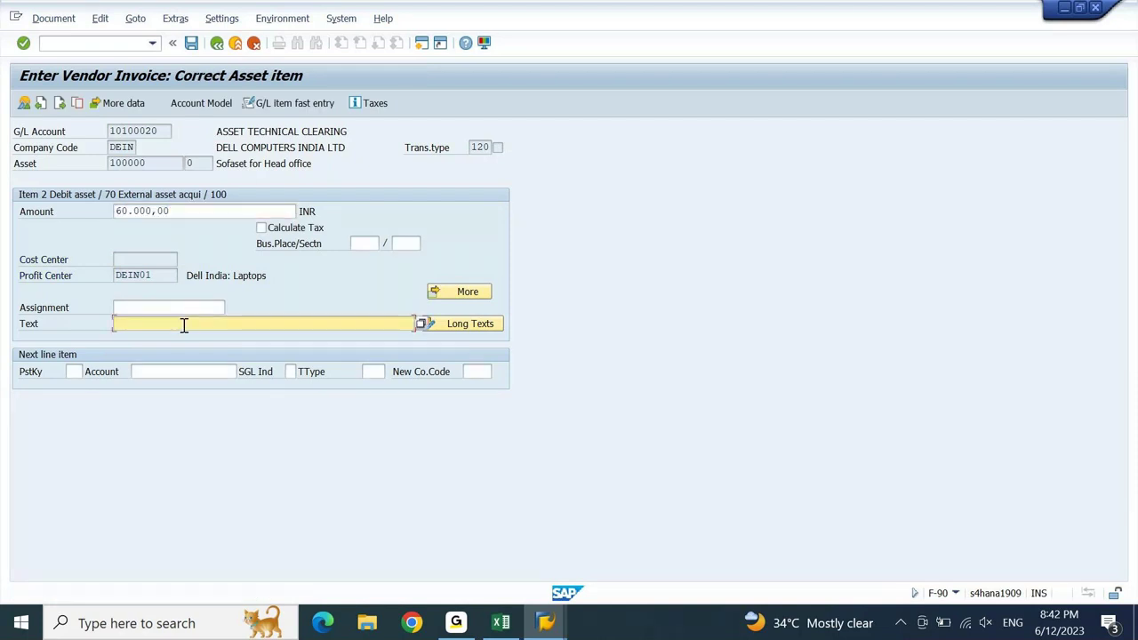
{"action": "type", "text": "+"}
{"action": "key", "text": "Return"}
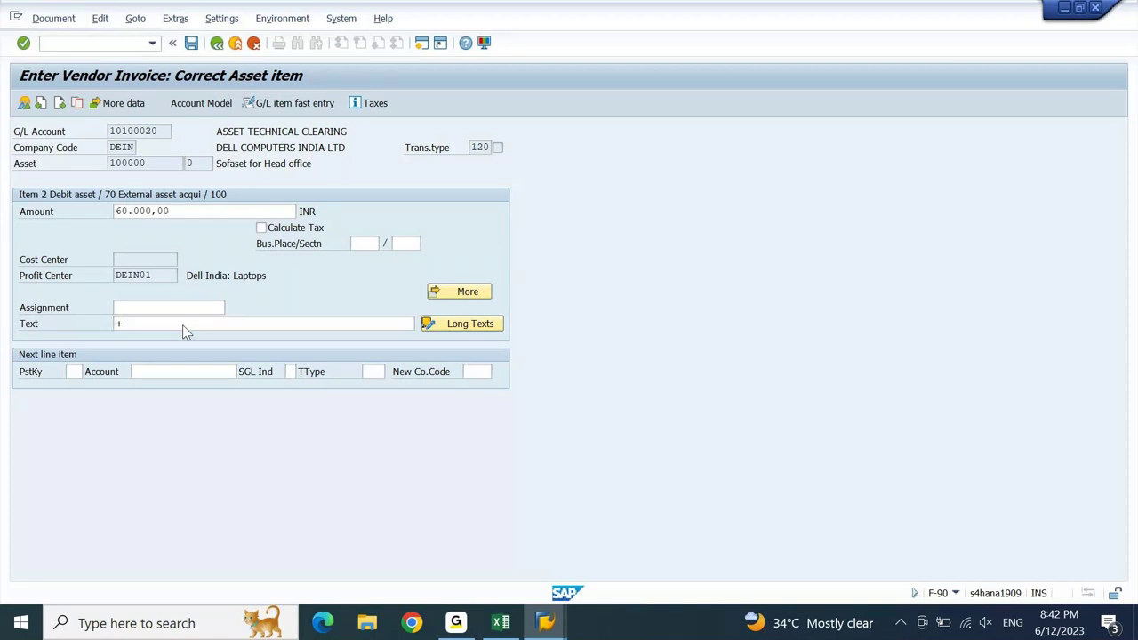
- Confirm the asset line through the quantity warnings and accept the coding block details
{"action": "key", "text": "Return"}
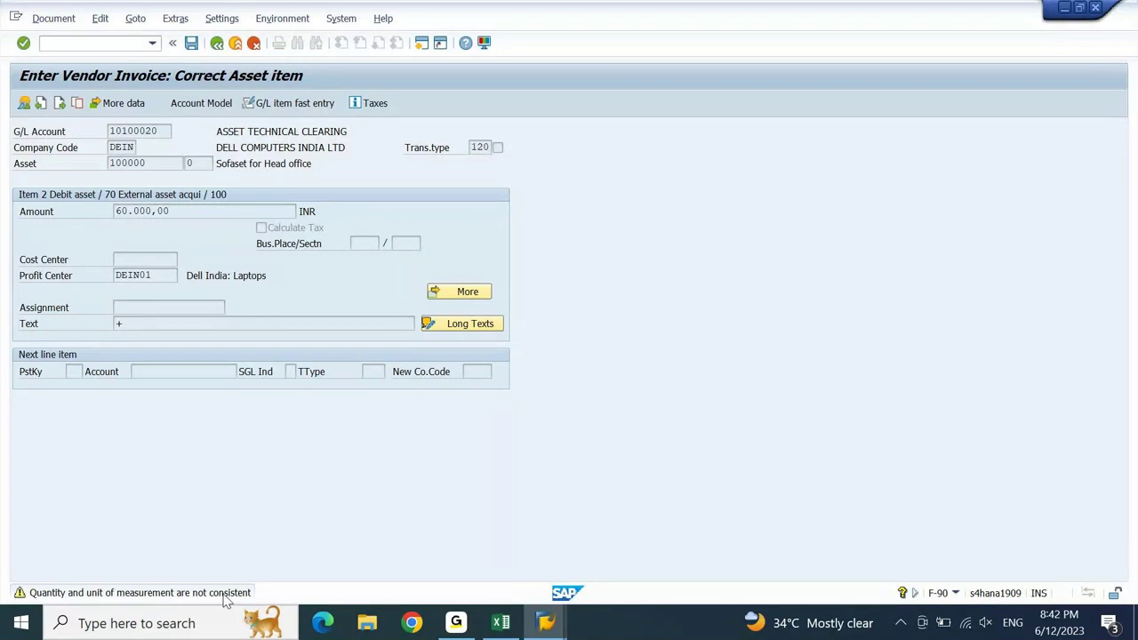
{"action": "key", "text": "Return"}
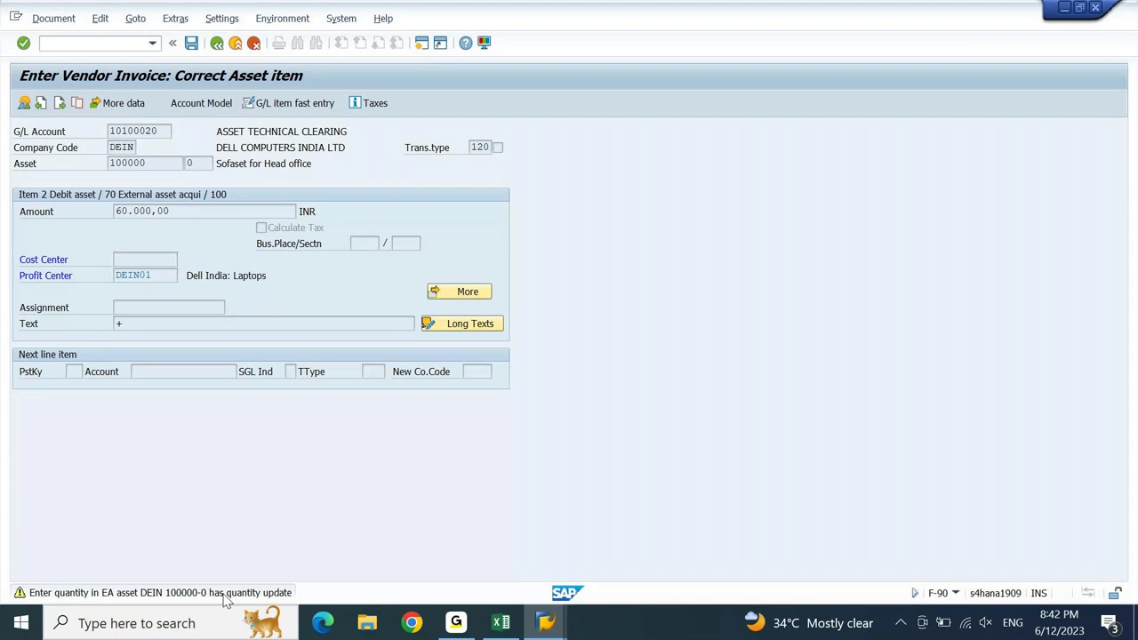
{"action": "key", "text": "Return"}
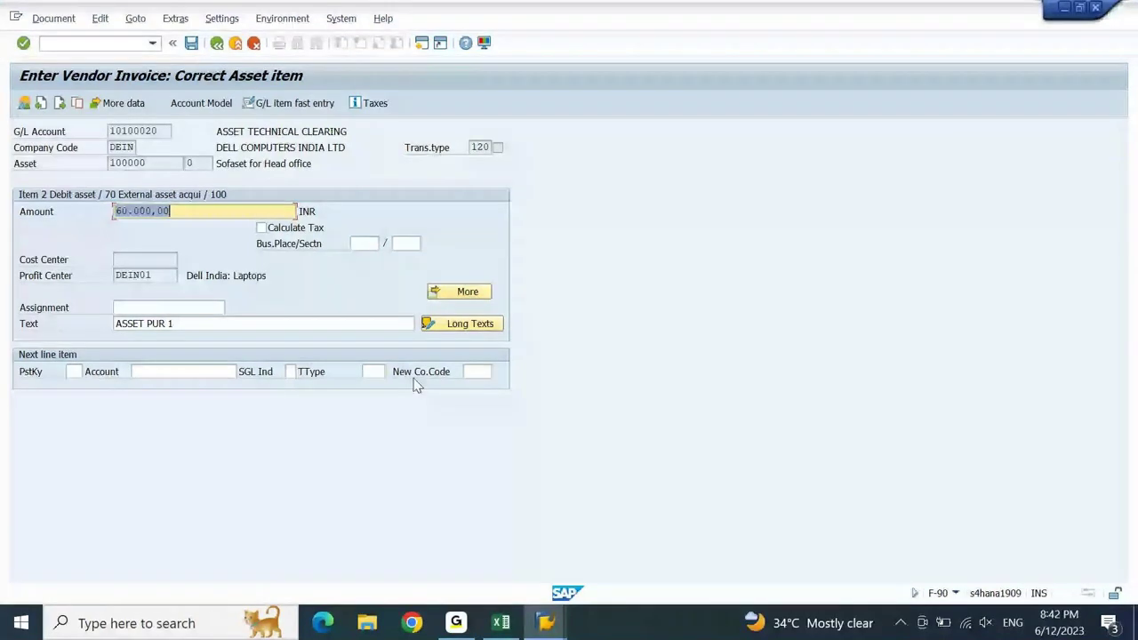
{"action": "left_click", "coordinate": [471, 296]}
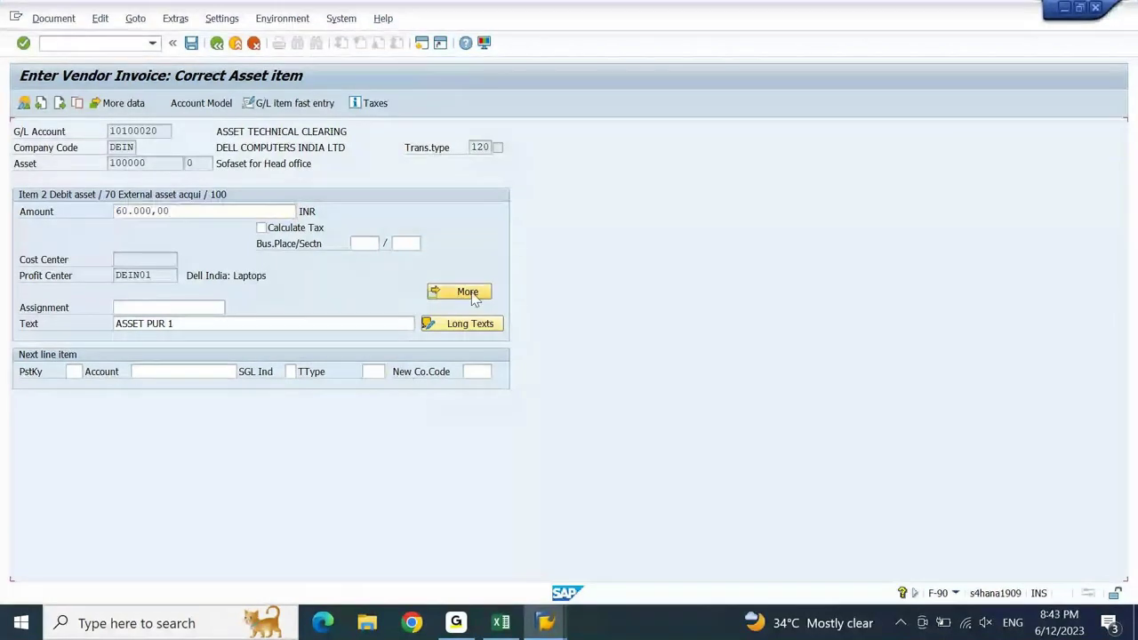
{"action": "left_click", "coordinate": [473, 300]}
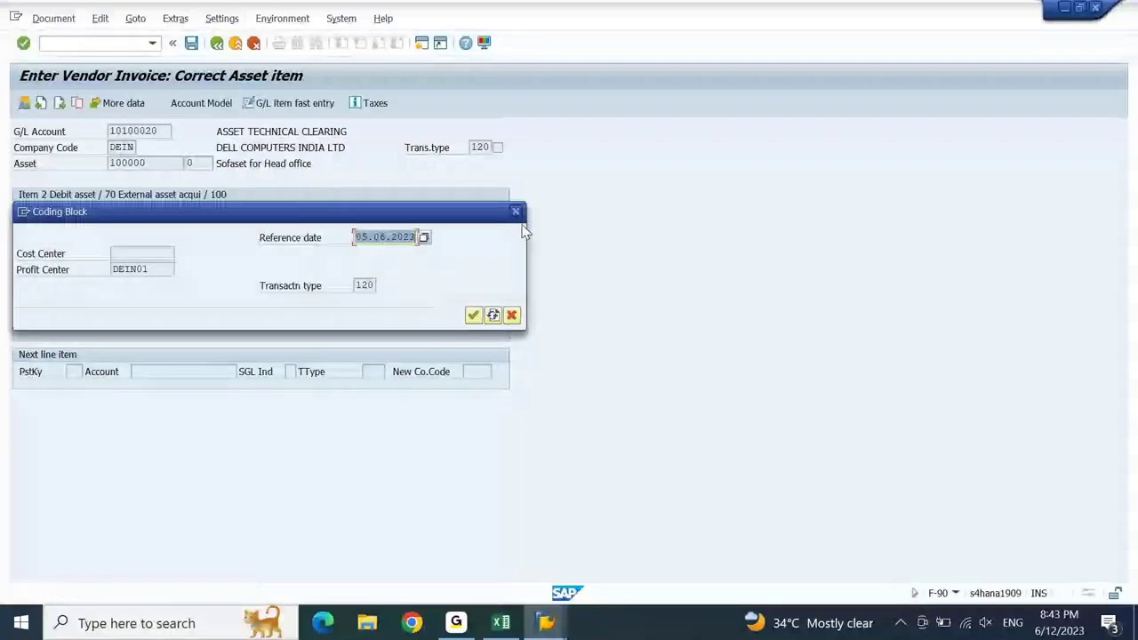
{"action": "key", "text": "Return"}
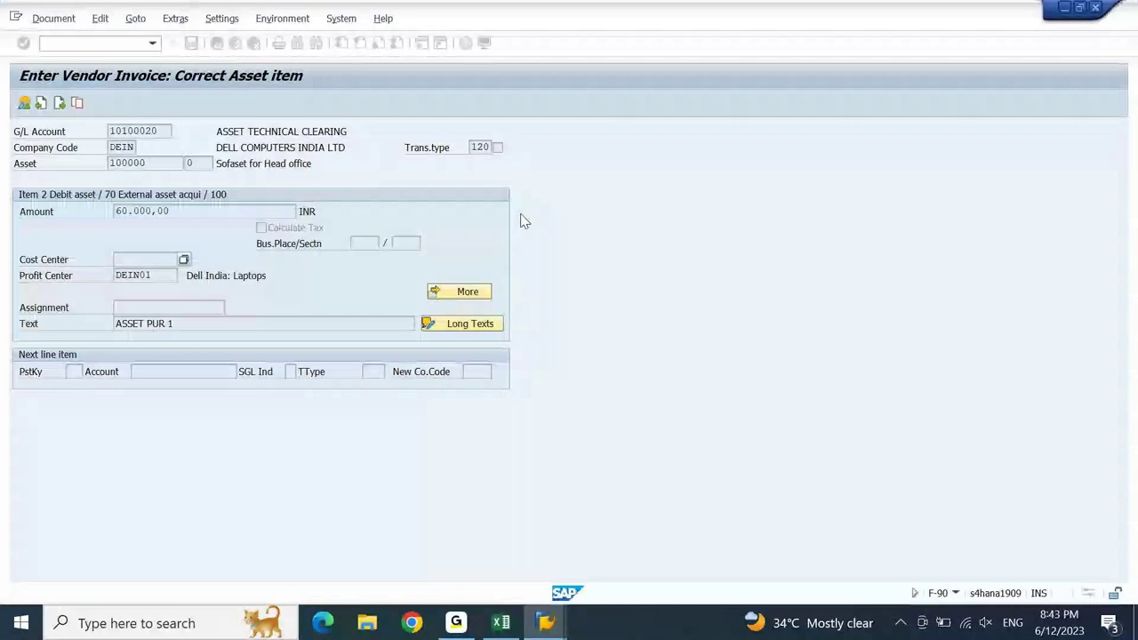
{"action": "left_click", "coordinate": [55, 19]}
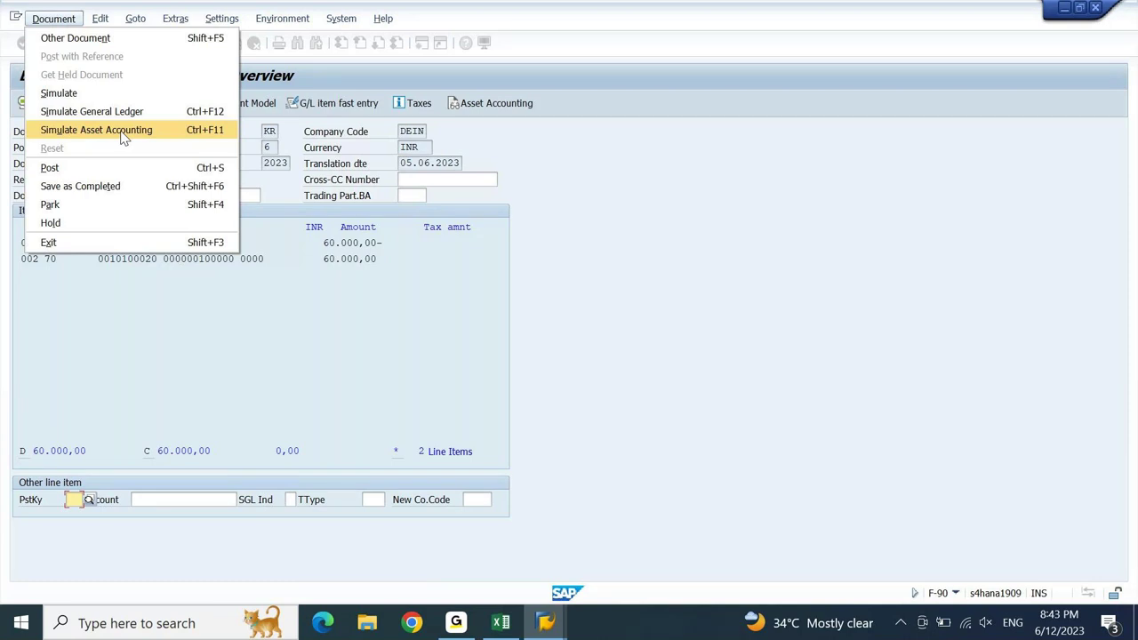
- Simulate the invoice and view the G/L simulation: 24100004 credited, 10100020 debited 60,000.00 INR
{"action": "left_click", "coordinate": [105, 89]}
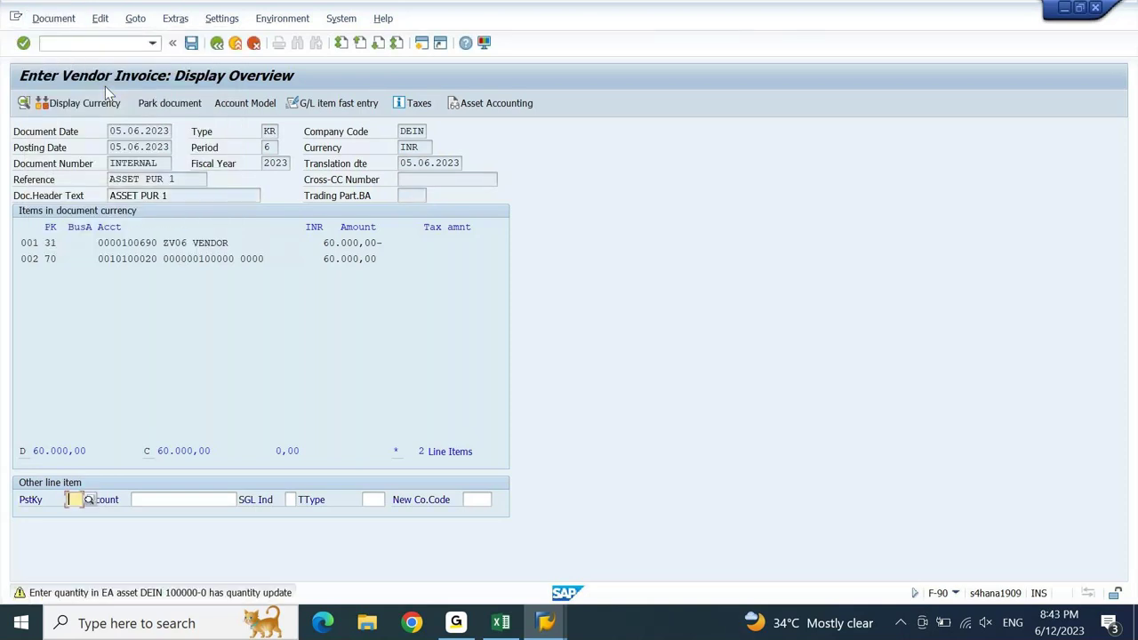
{"action": "key", "text": "Return"}
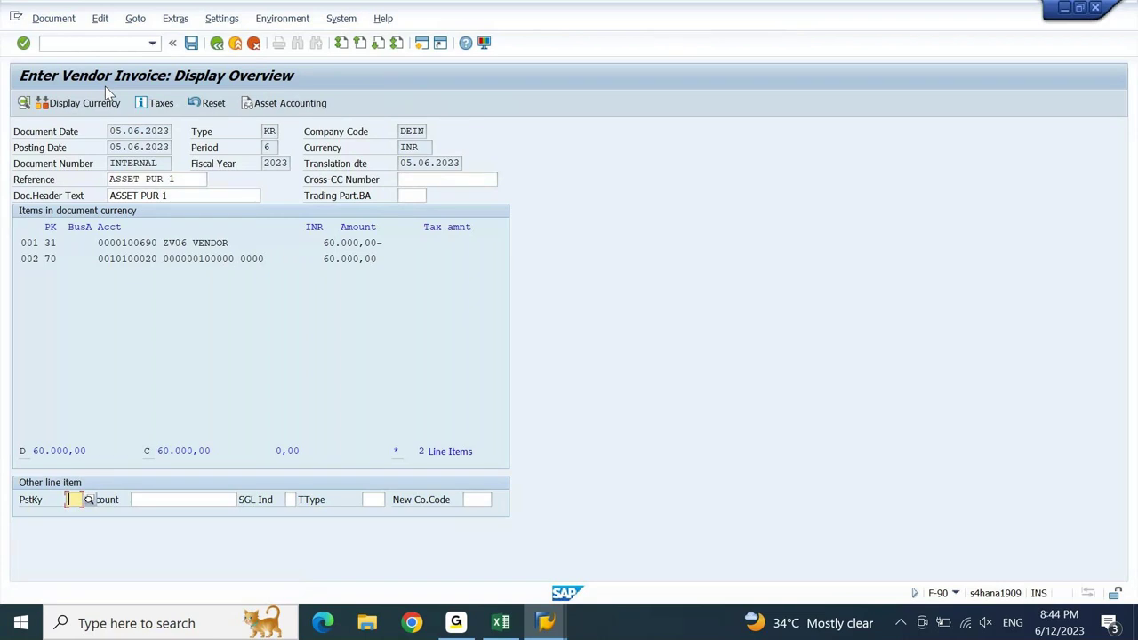
{"action": "left_click", "coordinate": [54, 19]}
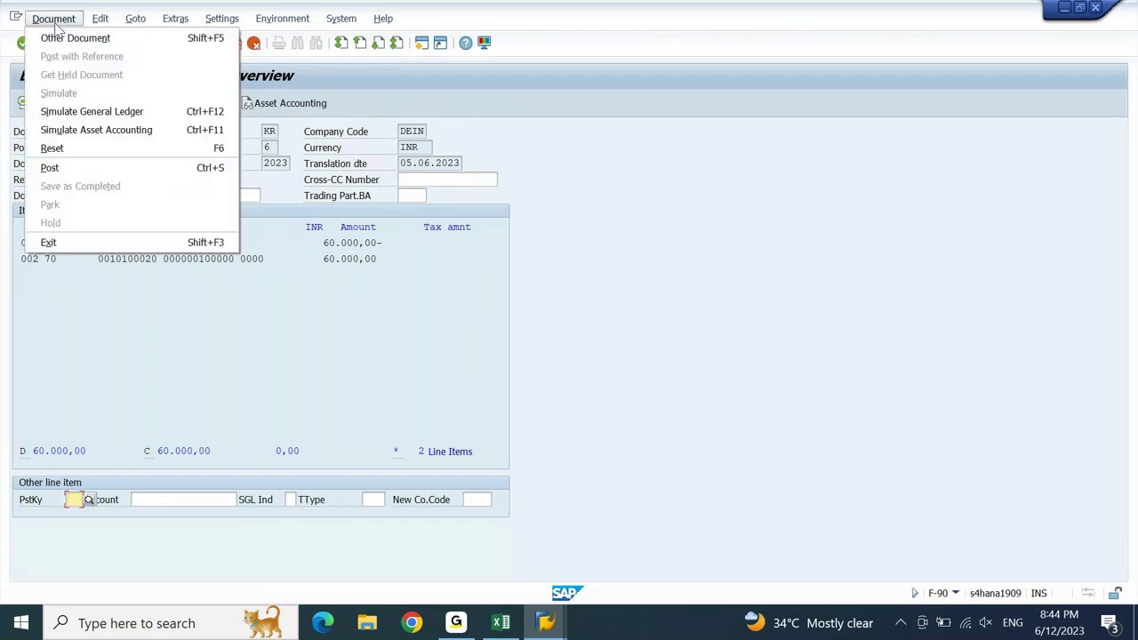
{"action": "left_click", "coordinate": [70, 112]}
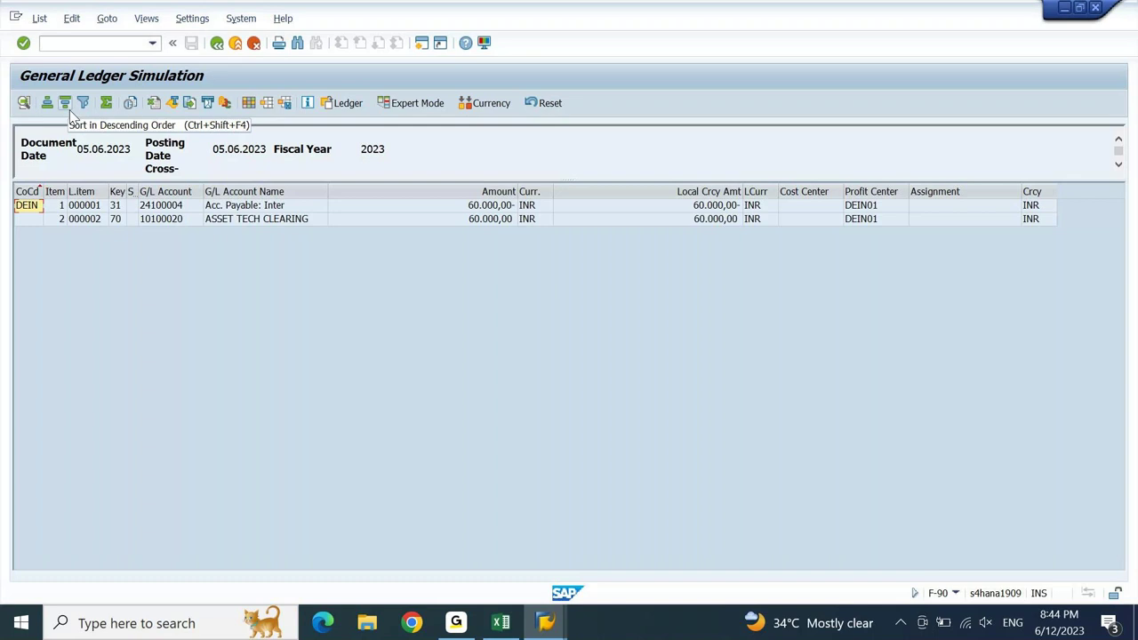
- Mark both lines' profit center values, then leave the G/L simulation for the invoice overview
{"action": "left_click_drag", "start_coordinate": [864, 205], "coordinate": [872, 221]}
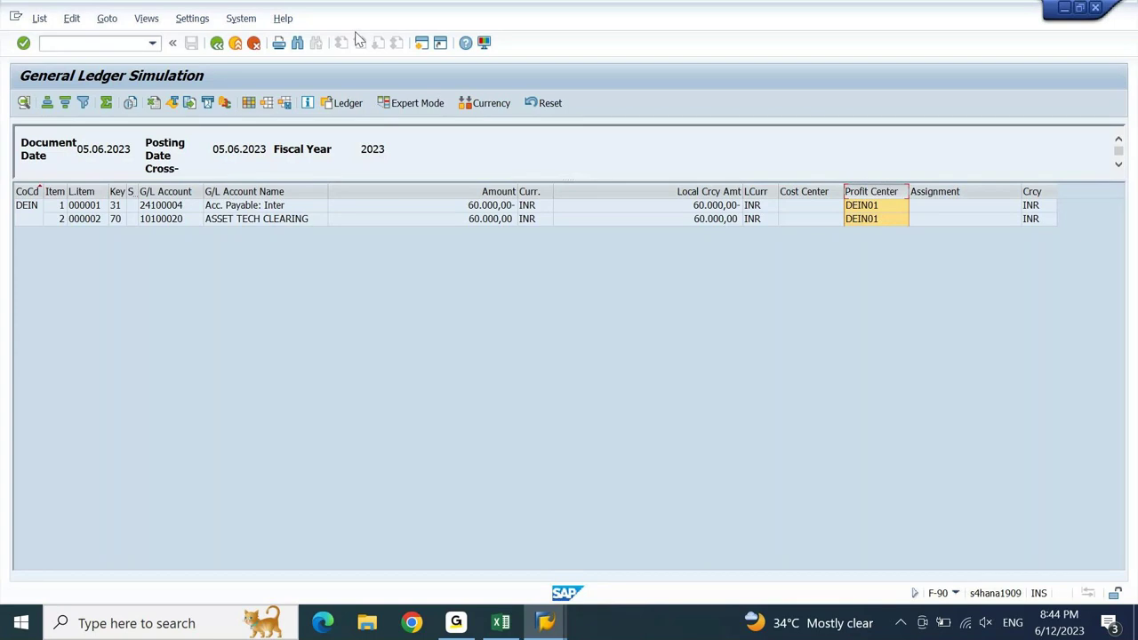
{"action": "left_click", "coordinate": [217, 43]}
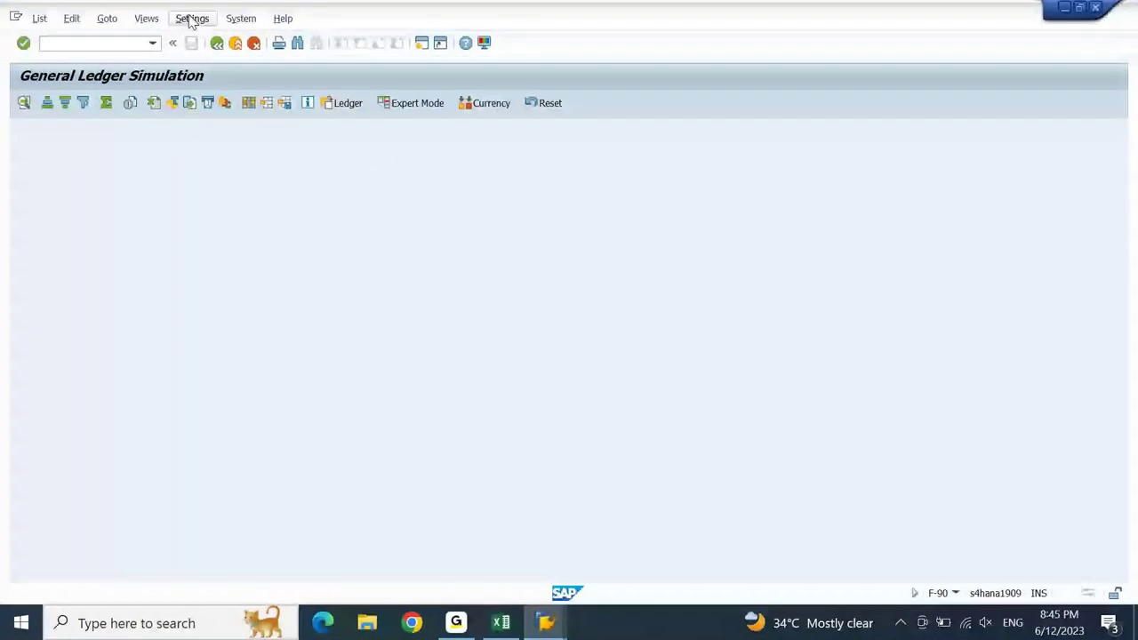
{"action": "left_click", "coordinate": [46, 18]}
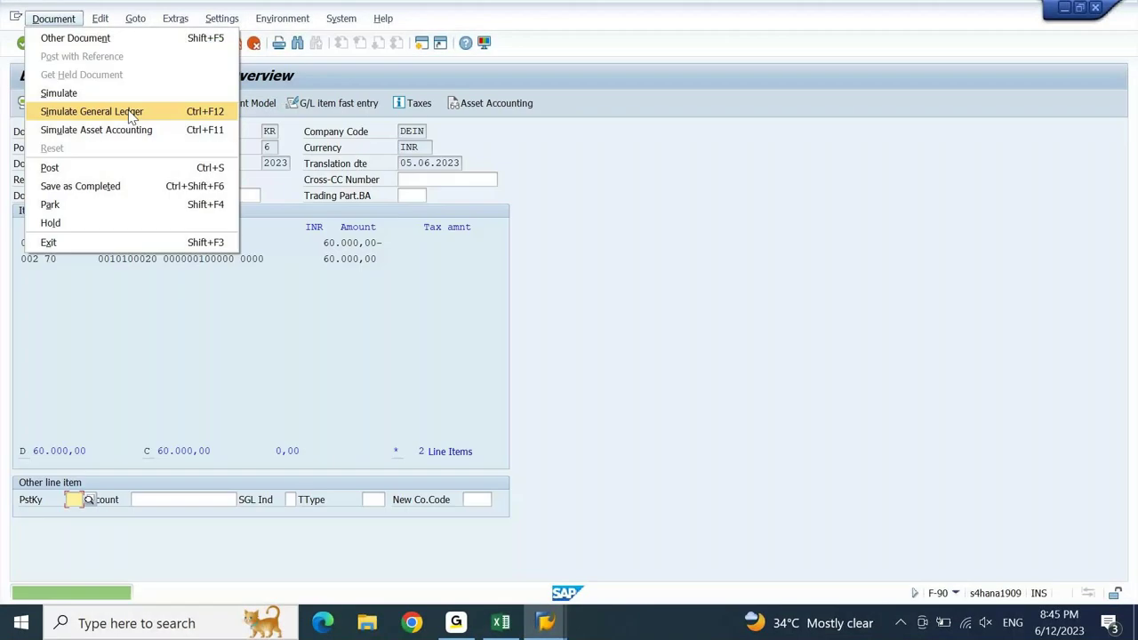
- Run Simulate Asset Accounting from the Document menu
{"action": "left_click", "coordinate": [512, 322]}
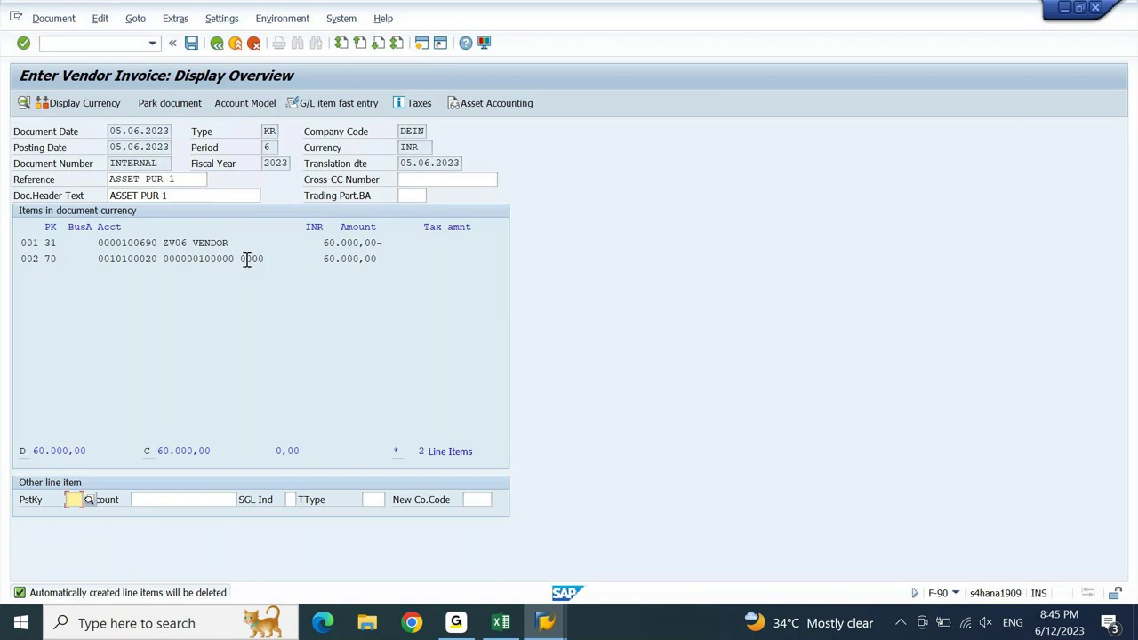
{"action": "left_click", "coordinate": [62, 20]}
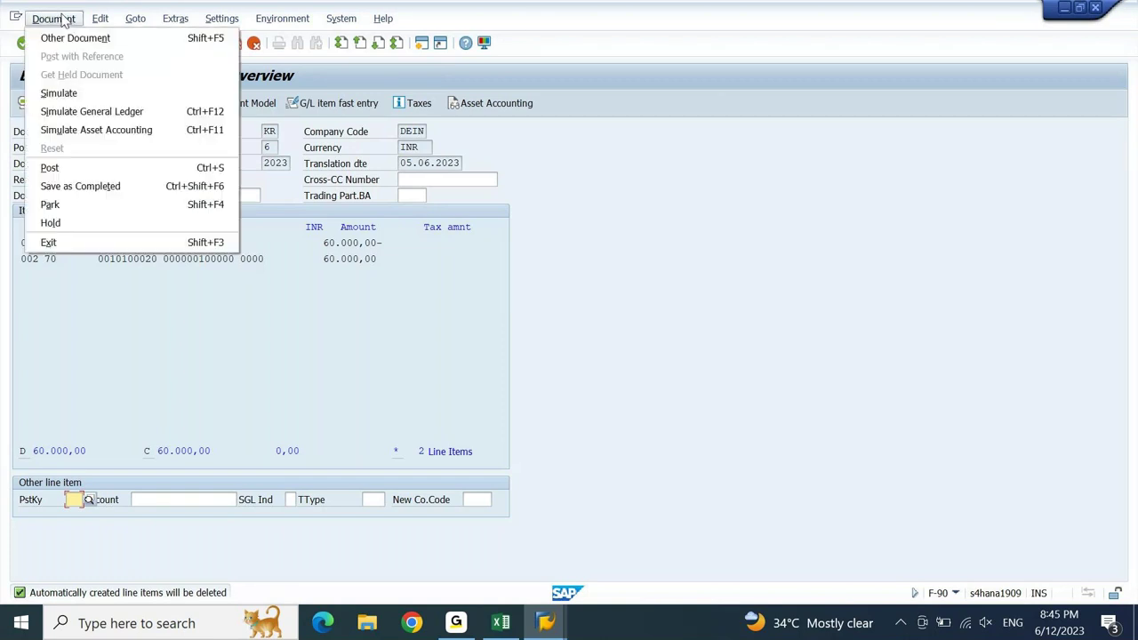
{"action": "left_click", "coordinate": [85, 131]}
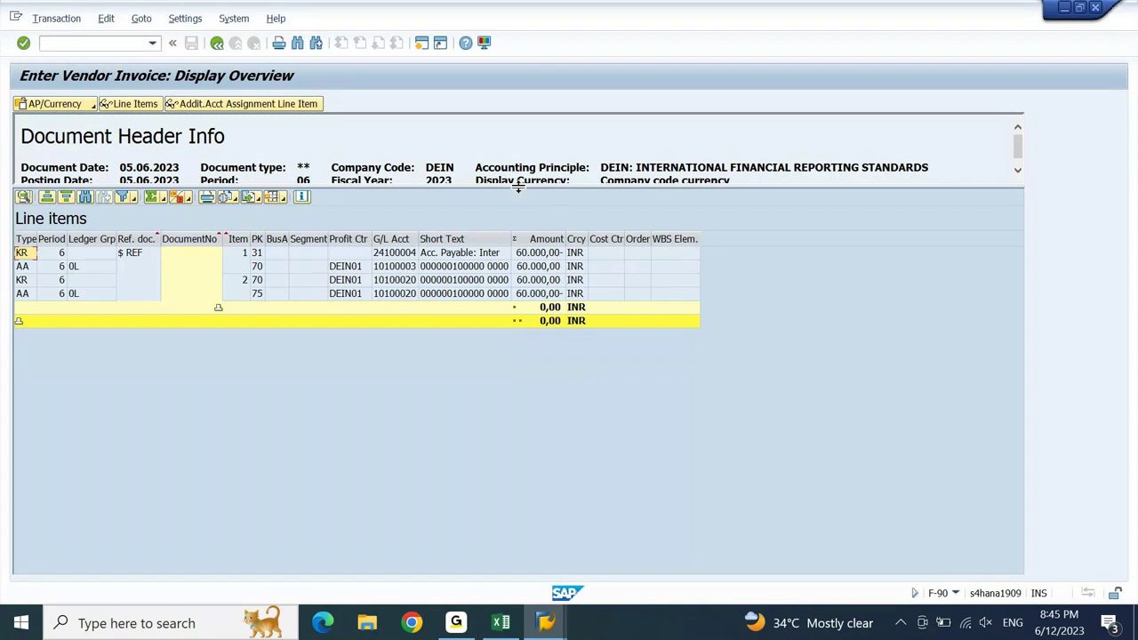
- Enlarge the header to read the IFRS accounting principle, widen the Type column, and select the 10100003 line
{"action": "left_click_drag", "start_coordinate": [519, 187], "coordinate": [519, 226]}
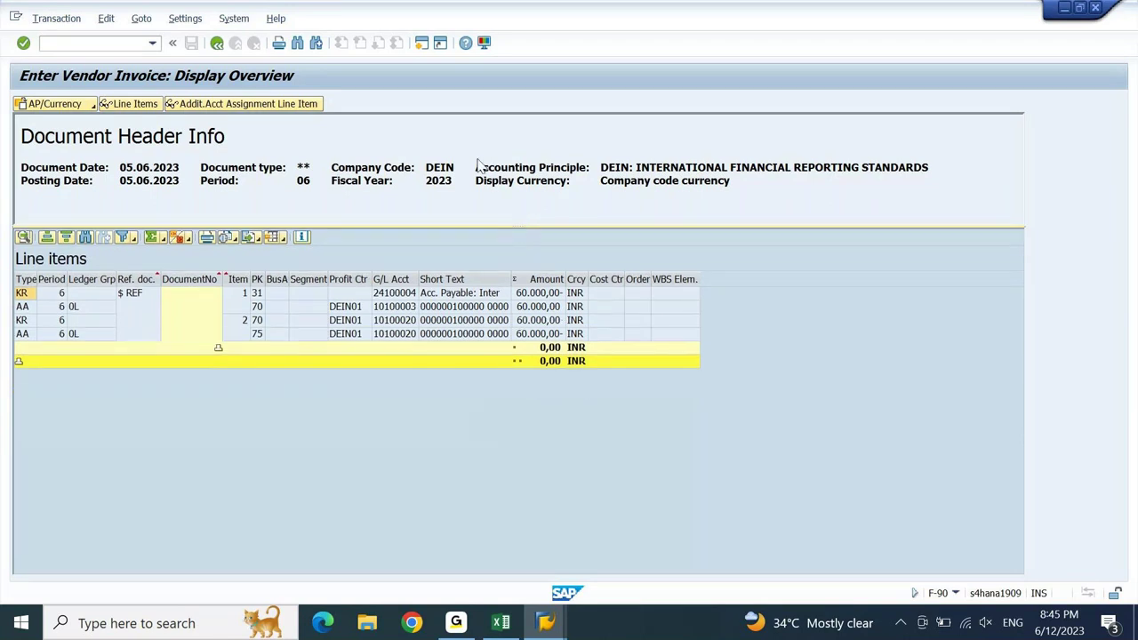
{"action": "left_click_drag", "start_coordinate": [476, 168], "coordinate": [571, 172]}
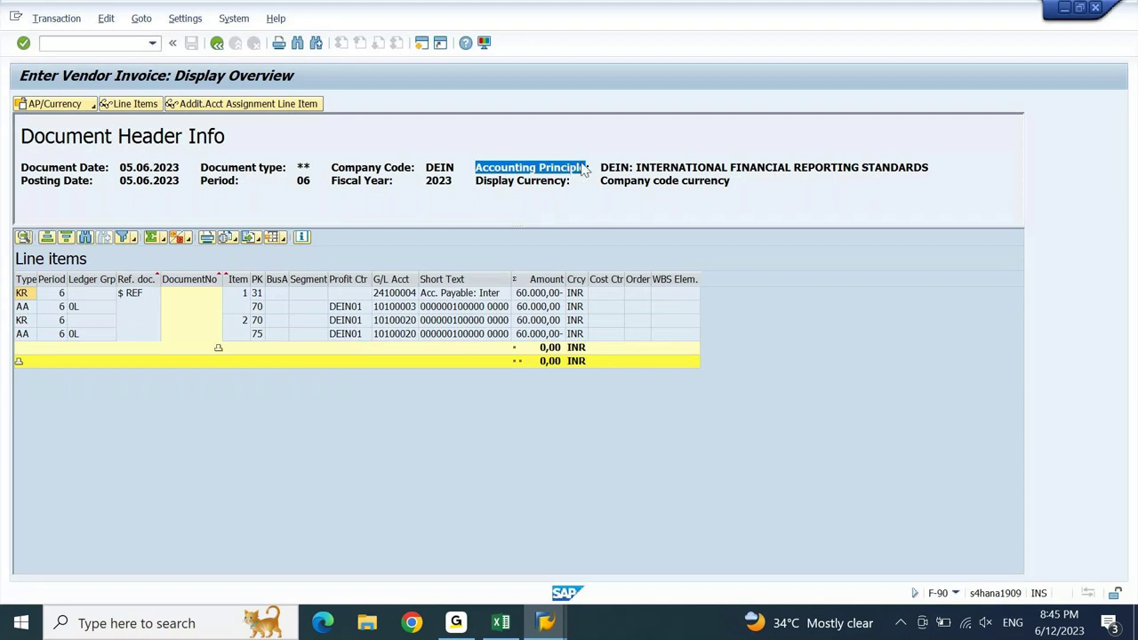
{"action": "left_click_drag", "start_coordinate": [603, 168], "coordinate": [734, 173]}
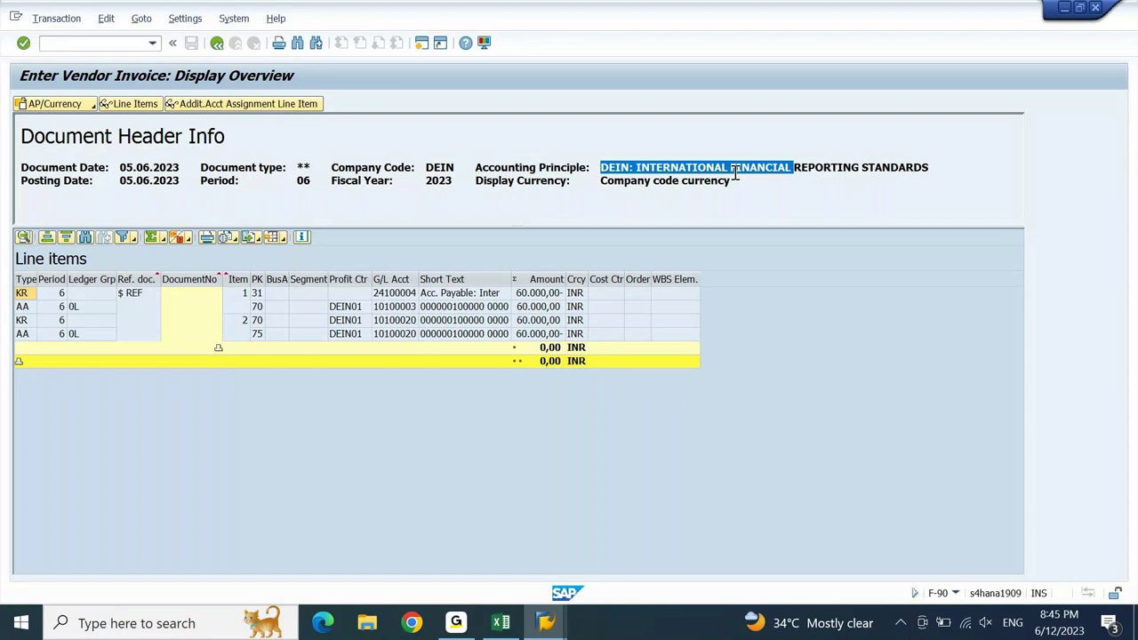
{"action": "left_click_drag", "start_coordinate": [735, 174], "coordinate": [898, 177]}
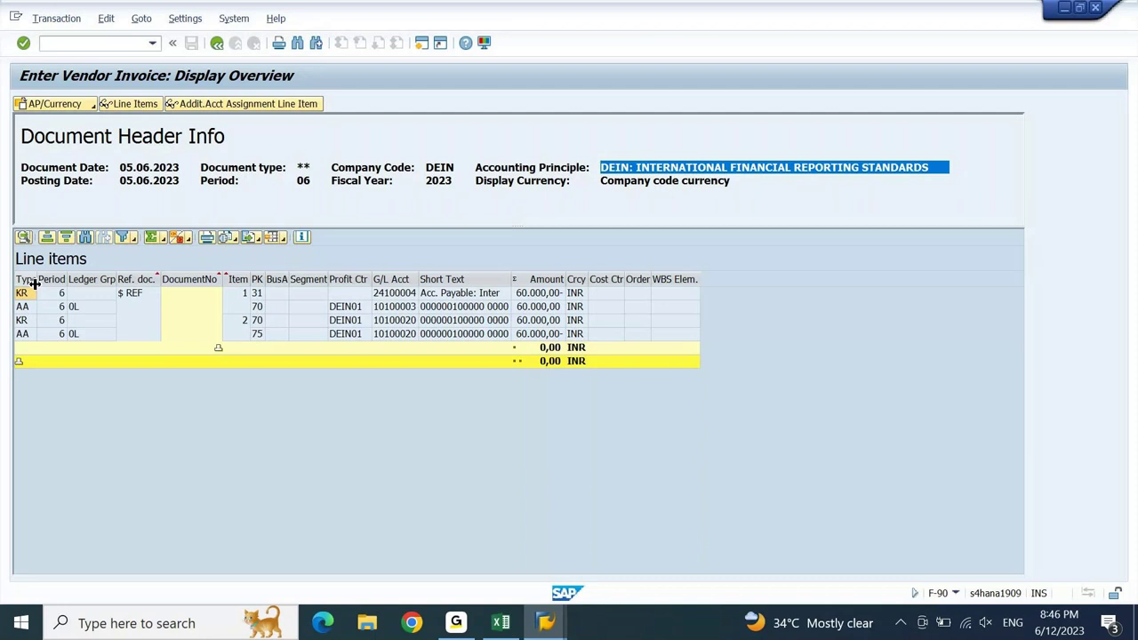
{"action": "left_click_drag", "start_coordinate": [34, 283], "coordinate": [53, 282]}
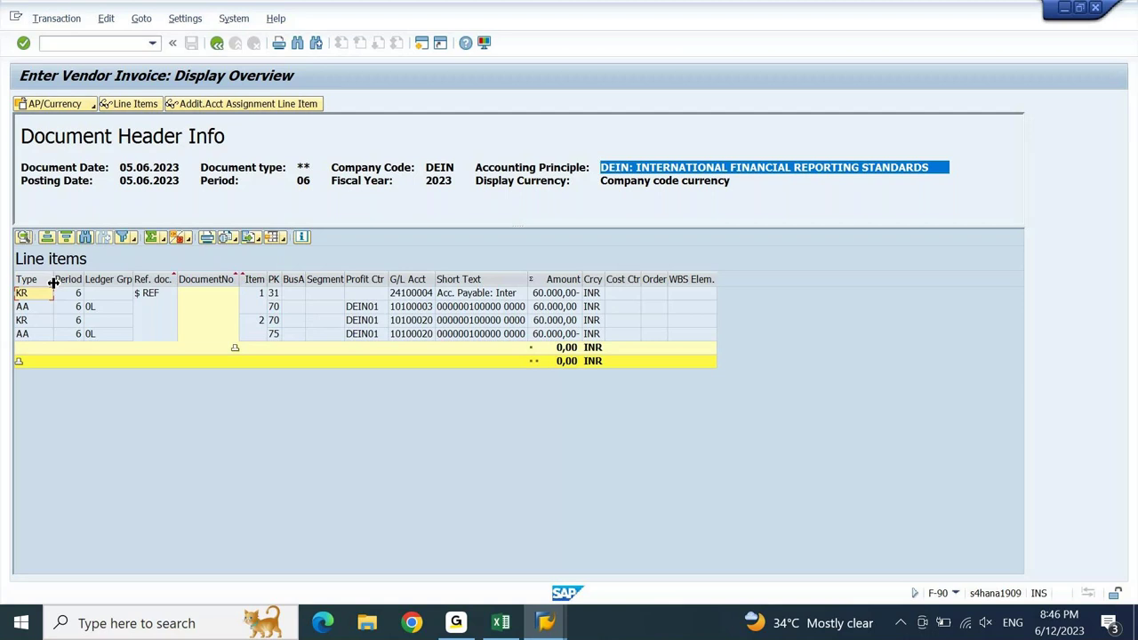
{"action": "left_click", "coordinate": [29, 308]}
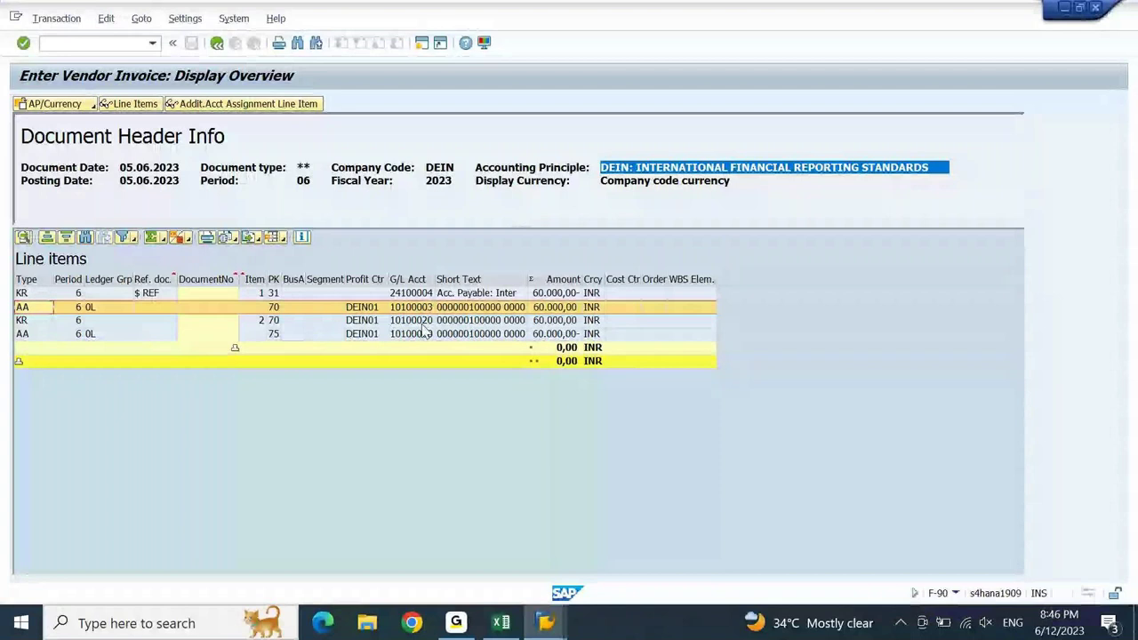
- Select the last two line items, including the key-75 asset line, in the 60,000.00 INR simulation
{"action": "key", "text": "Down"}
{"action": "key", "text": "Down"}
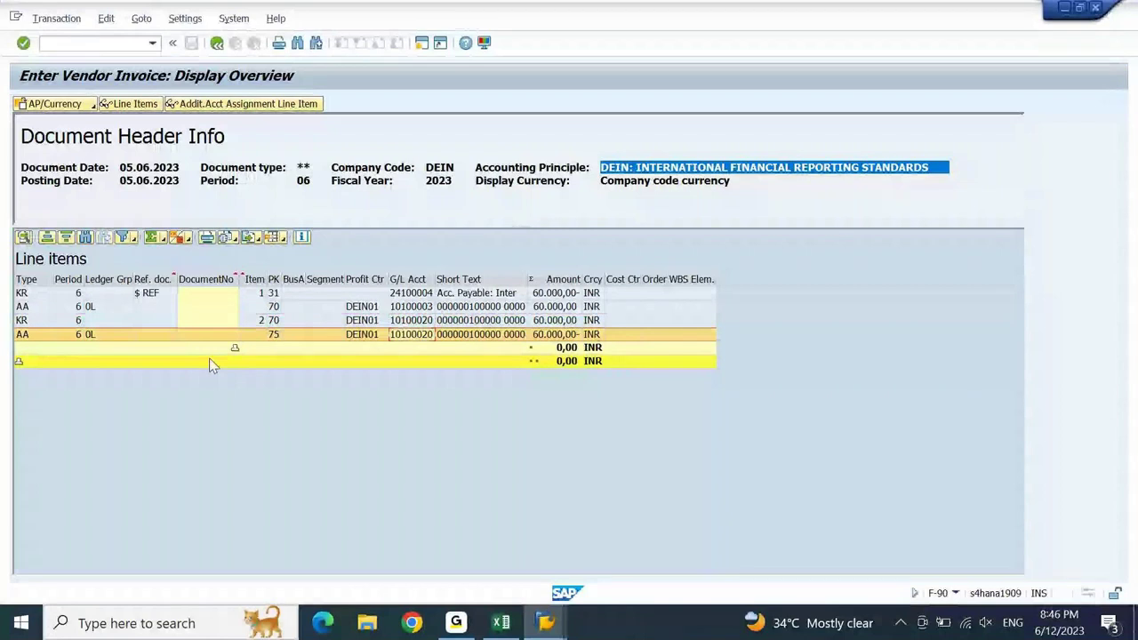
{"action": "left_click_drag", "start_coordinate": [27, 320], "coordinate": [595, 336]}
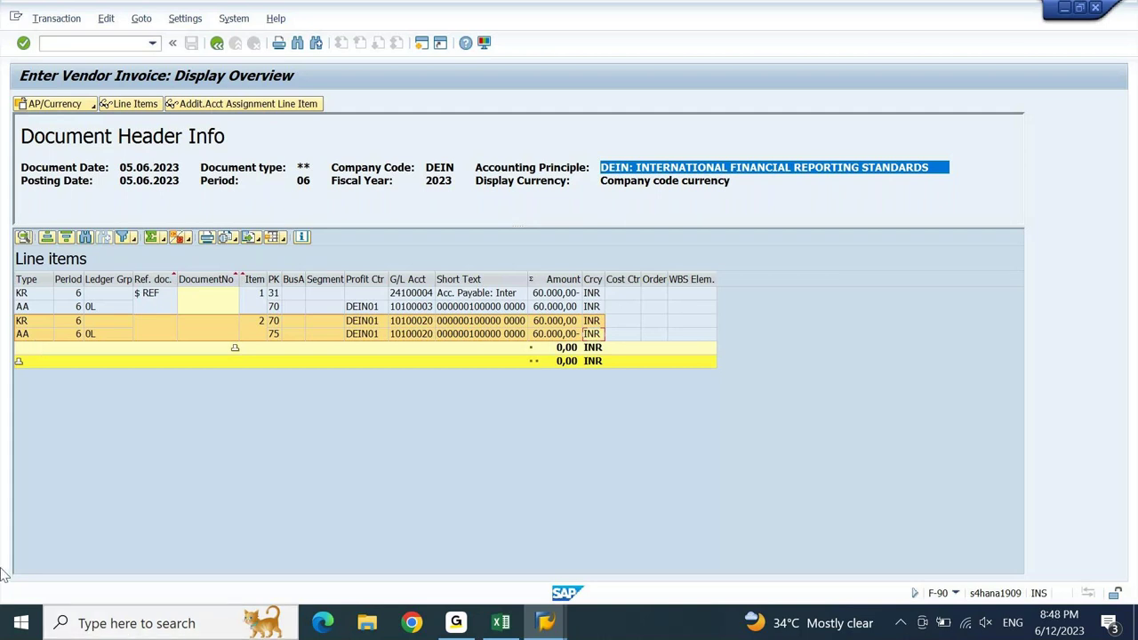
- Inspect asset 100000's ICA INR and IIT INR depreciation areas on the Deprec. Areas tab
{"action": "left_click", "coordinate": [548, 623]}
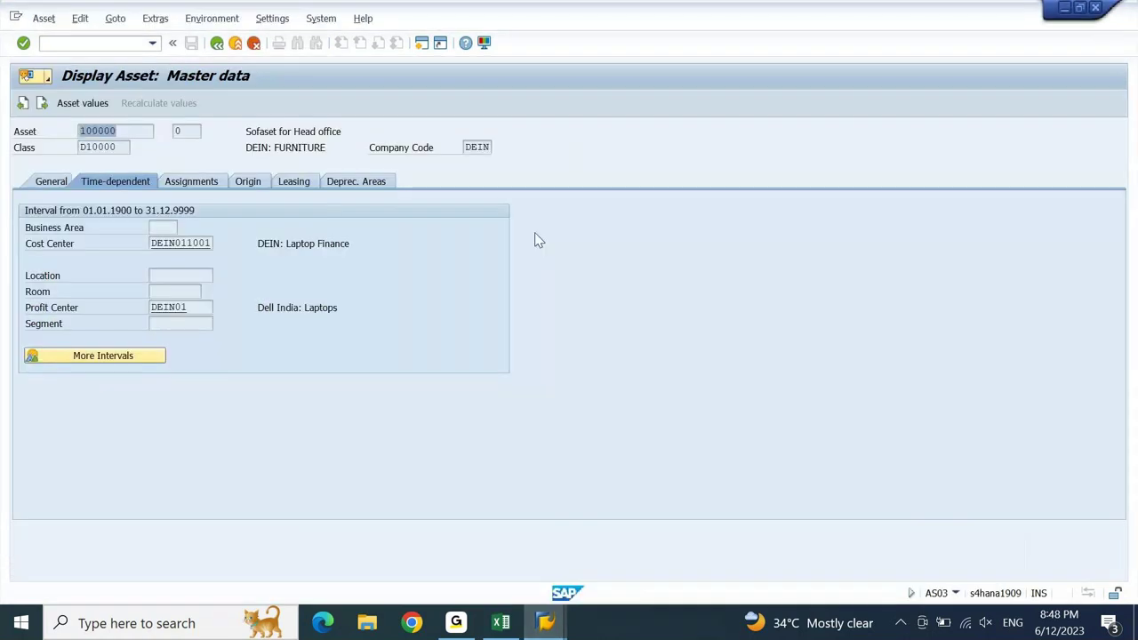
{"action": "left_click", "coordinate": [338, 184]}
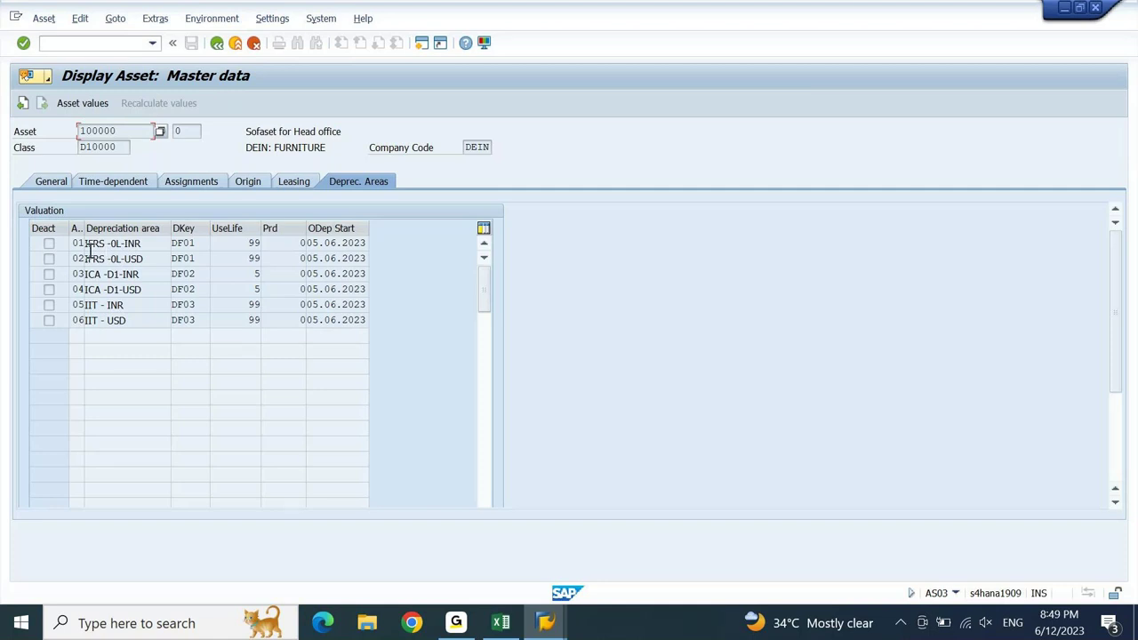
{"action": "double_click", "coordinate": [95, 274]}
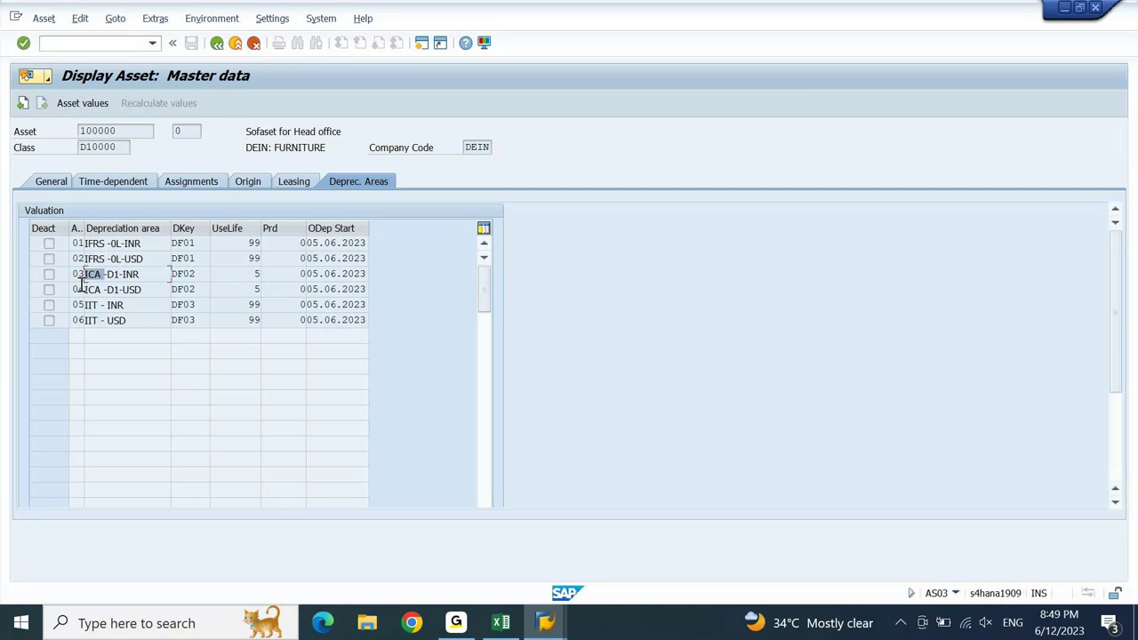
{"action": "double_click", "coordinate": [93, 306]}
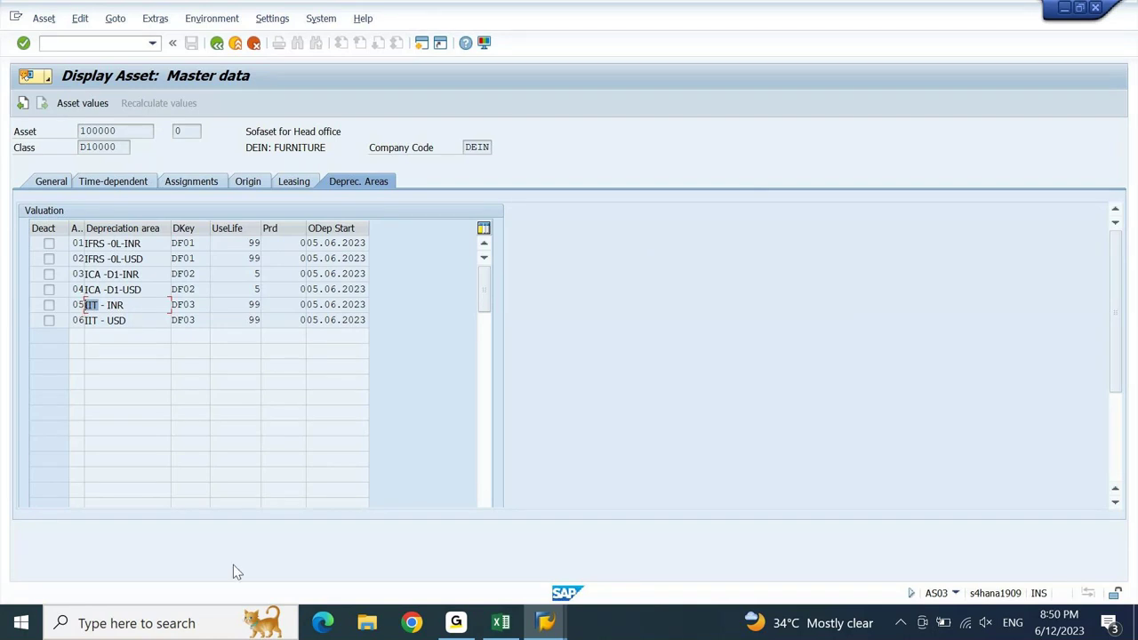
{"action": "left_click", "coordinate": [501, 623]}
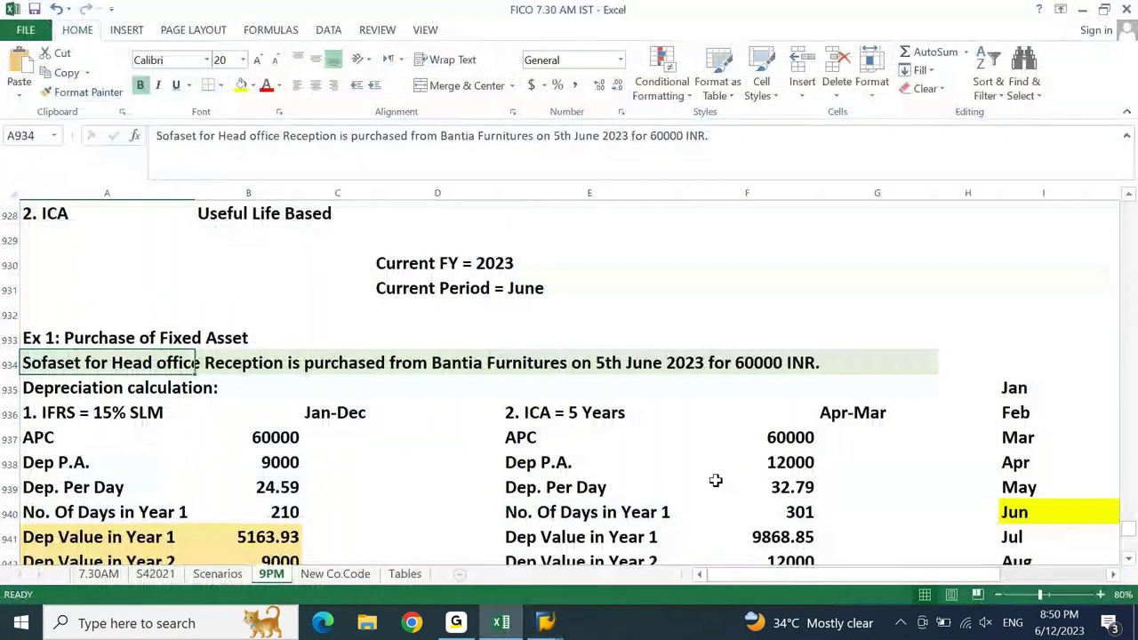
- Enter DR and CR in cells F966:F967 under Assign G/L Accounts
{"action": "key", "text": "Page_Down"}
{"action": "key", "text": "Page_Down"}
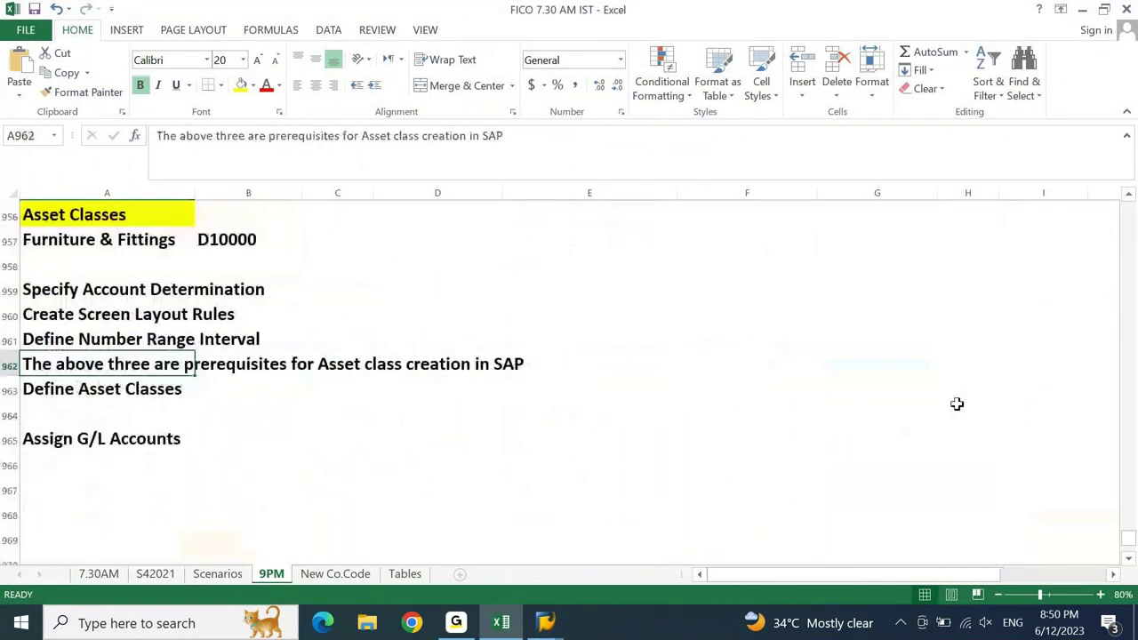
{"action": "key", "text": "Right"}
{"action": "key", "text": "Right"}
{"action": "key", "text": "Right"}
{"action": "key", "text": "Right"}
{"action": "key", "text": "Down"}
{"action": "key", "text": "Down"}
{"action": "key", "text": "Down"}
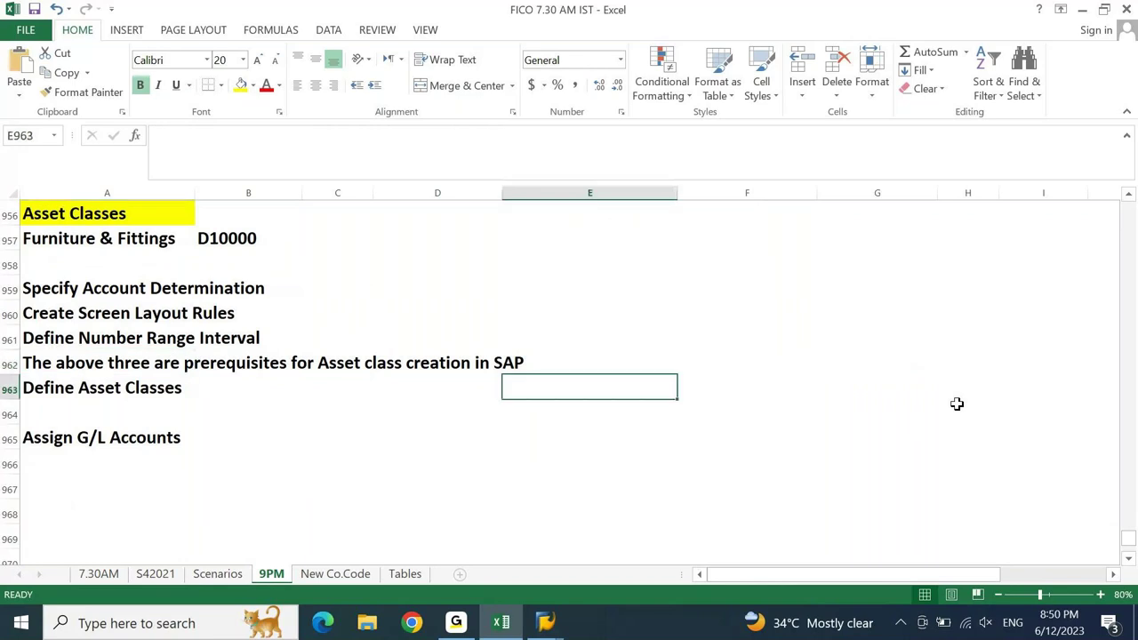
{"action": "key", "text": "Down"}
{"action": "key", "text": "Down"}
{"action": "key", "text": "Down"}
{"action": "key", "text": "Down"}
{"action": "key", "text": "Down"}
{"action": "key", "text": "Down"}
{"action": "key", "text": "Down"}
{"action": "key", "text": "Down"}
{"action": "key", "text": "Down"}
{"action": "key", "text": "Up"}
{"action": "key", "text": "Up"}
{"action": "key", "text": "Up"}
{"action": "key", "text": "Up"}
{"action": "key", "text": "Up"}
{"action": "key", "text": "Up"}
{"action": "key", "text": "Up"}
{"action": "key", "text": "Up"}
{"action": "key", "text": "Right"}
{"action": "type", "text": "DR"}
{"action": "key", "text": "Return"}
{"action": "type", "text": "C"}
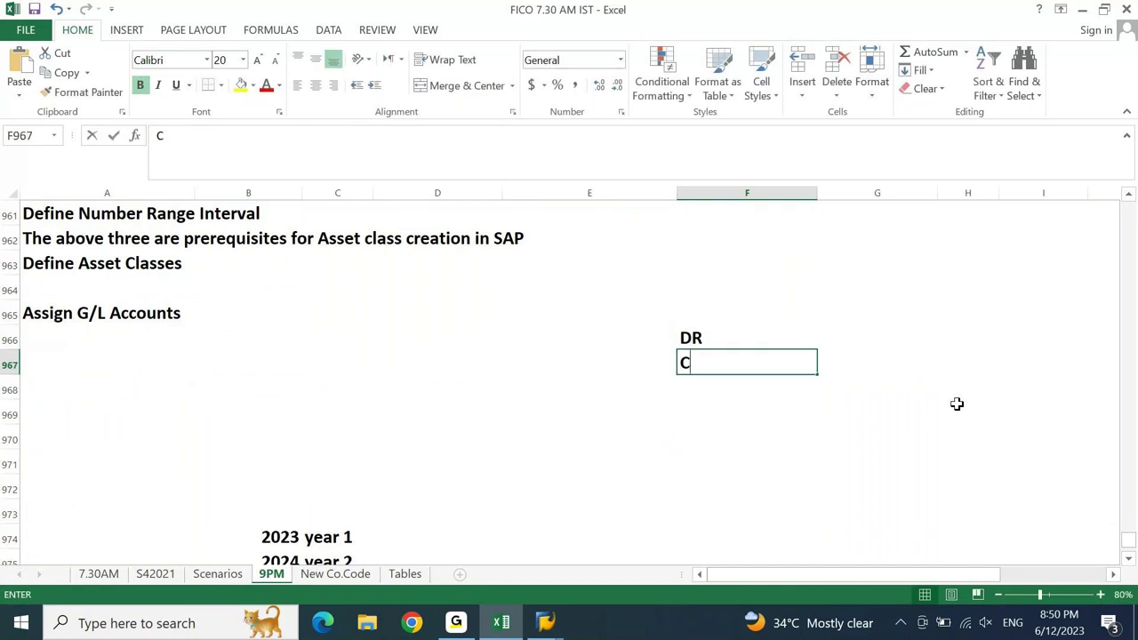
{"action": "type", "text": "R"}
{"action": "key", "text": "Up"}
- Enter ASSET and VENDOR in G966:G967 beside DR/CR, then minimize Excel
{"action": "key", "text": "Right"}
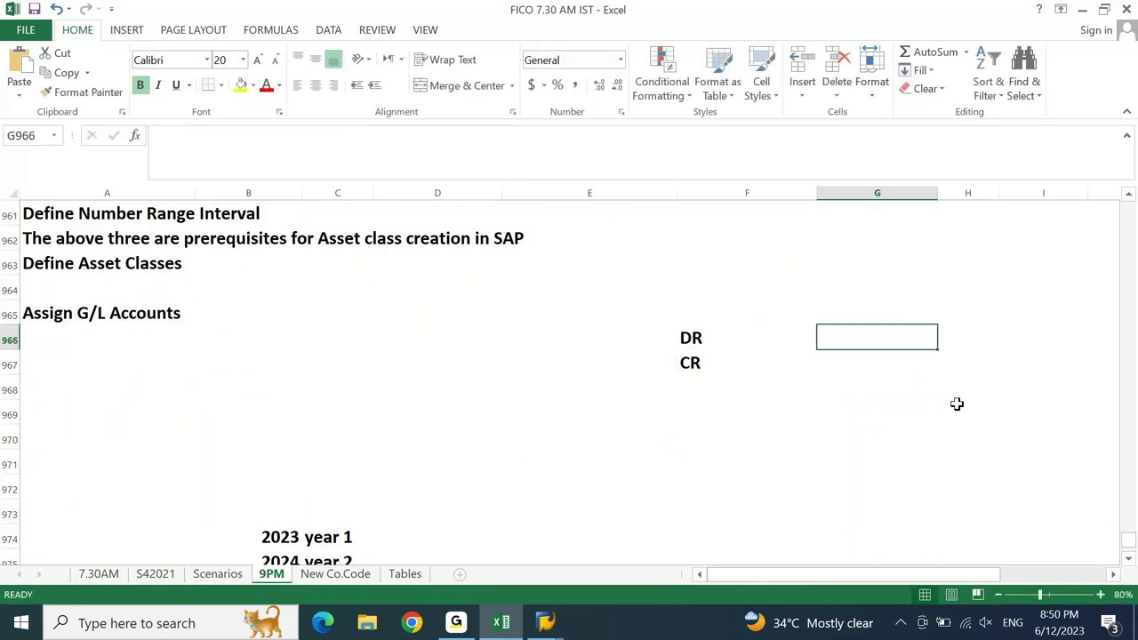
{"action": "type", "text": "ASSET"}
{"action": "key", "text": "Return"}
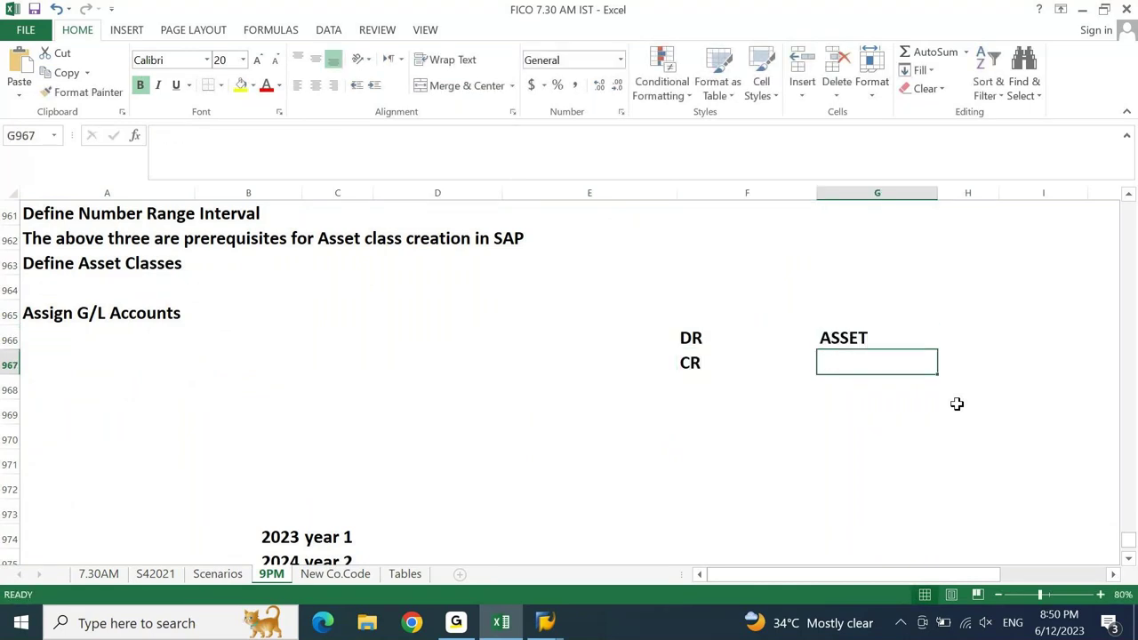
{"action": "type", "text": "V"}
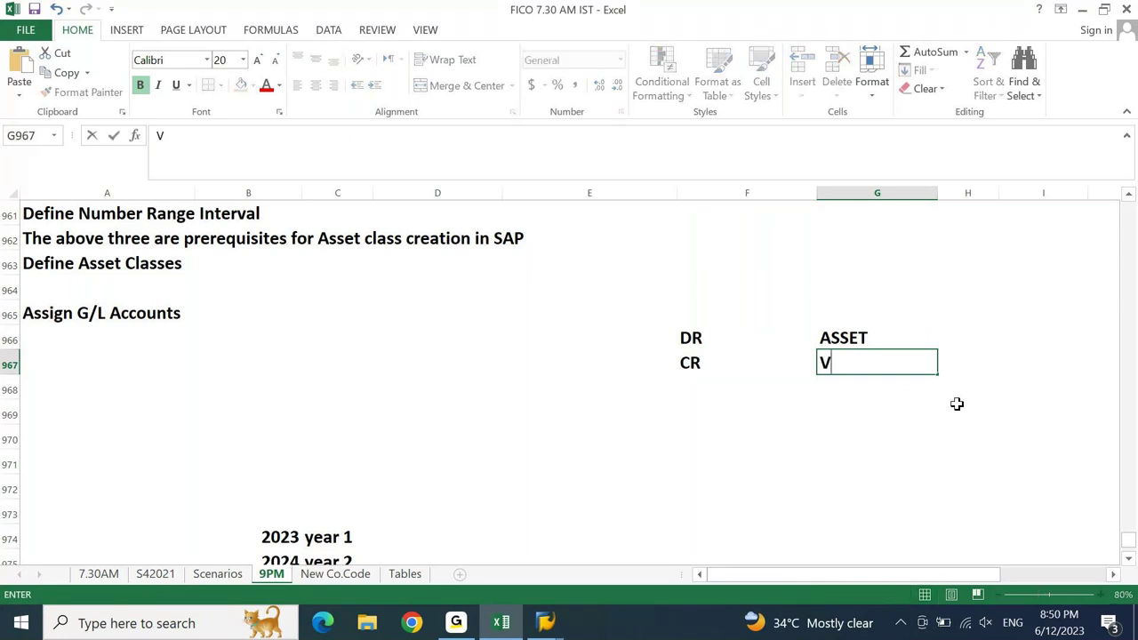
{"action": "type", "text": "ENDOR"}
{"action": "key", "text": "Return"}
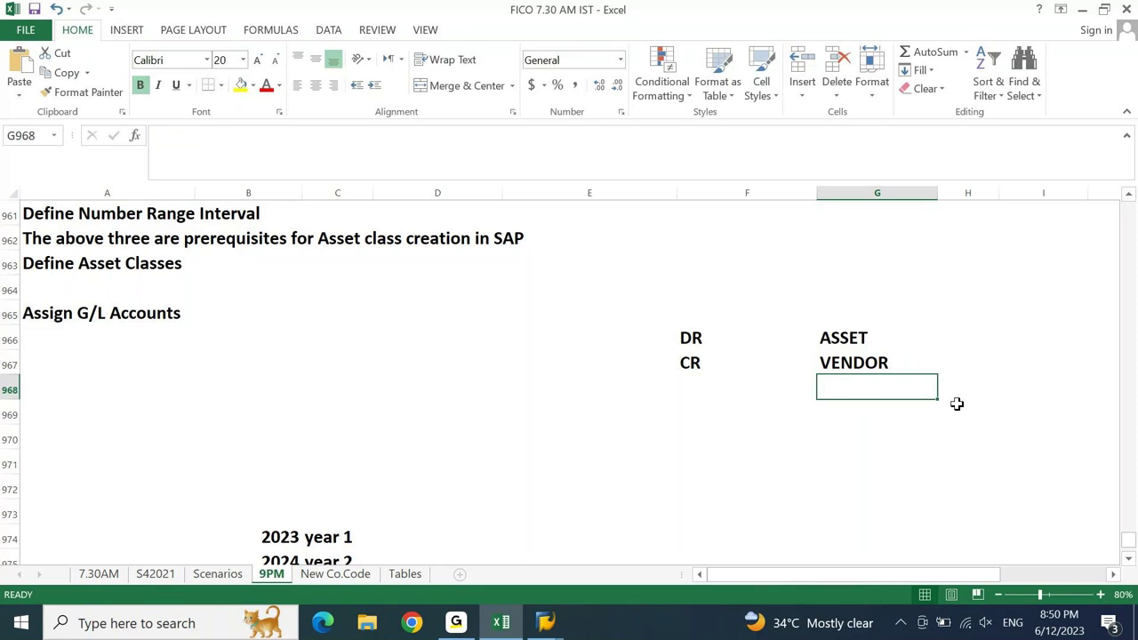
{"action": "left_click", "coordinate": [505, 619]}
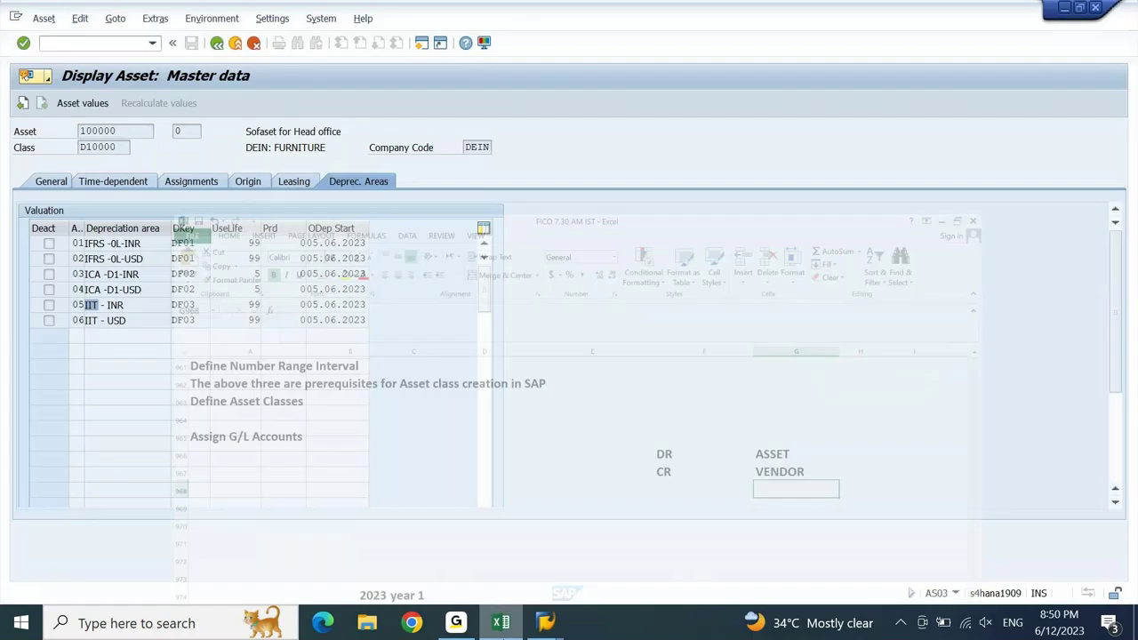
- Review the key-70 KR line and vendor line, then group line items into KR and AA blocks
{"action": "mouse_move", "coordinate": [546, 622]}
{"action": "left_click", "coordinate": [719, 549]}
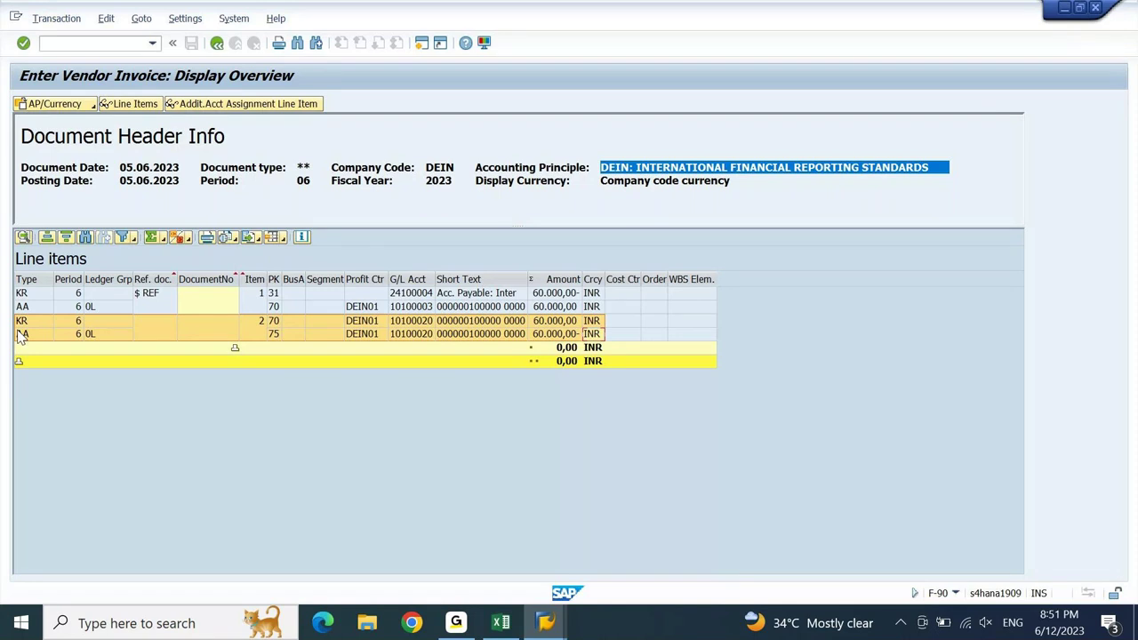
{"action": "left_click", "coordinate": [275, 326]}
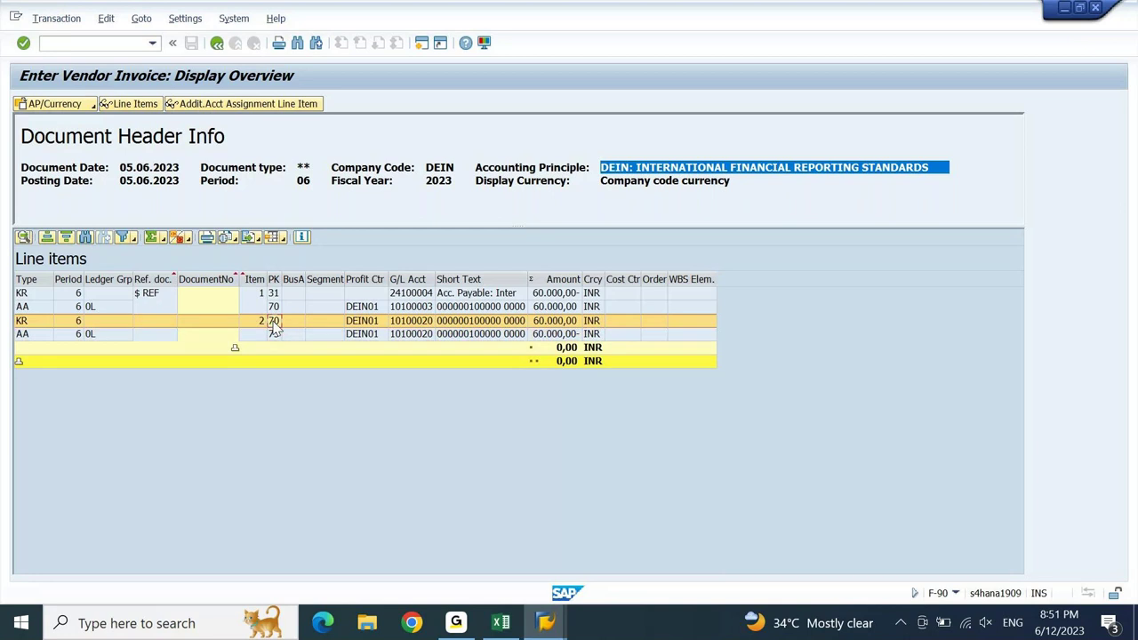
{"action": "left_click", "coordinate": [513, 327]}
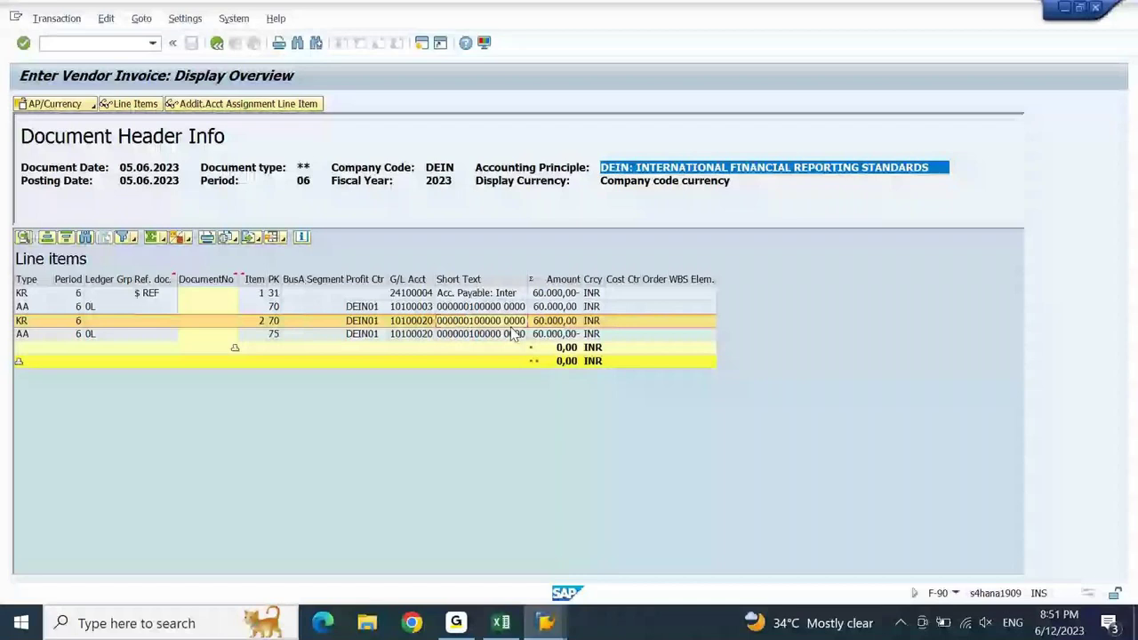
{"action": "key", "text": "Up"}
{"action": "key", "text": "Up"}
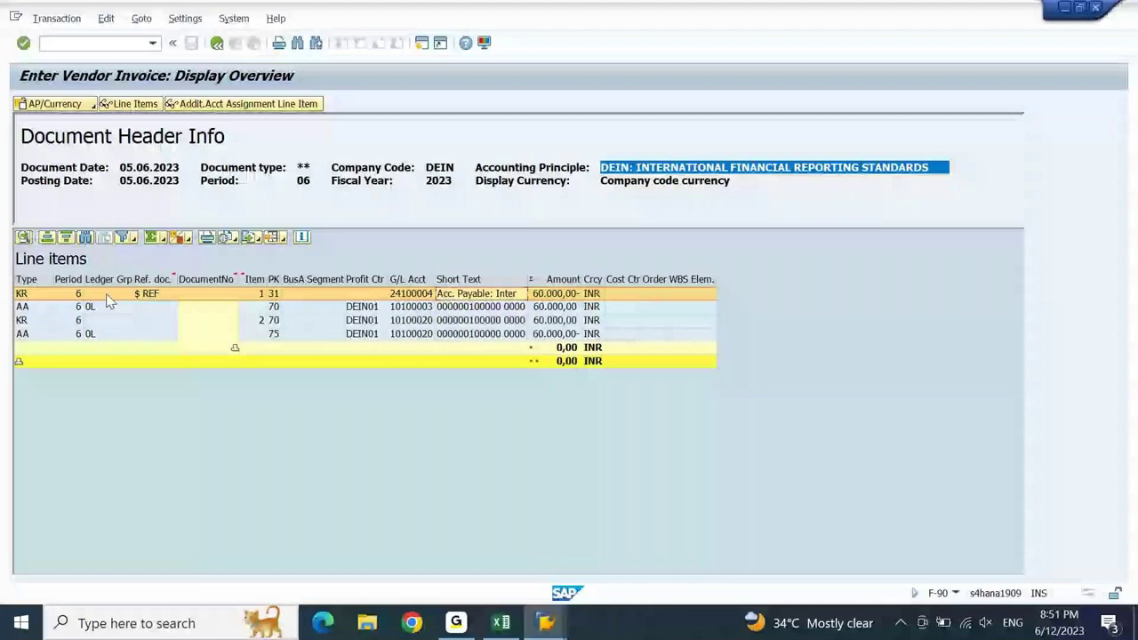
{"action": "left_click", "coordinate": [25, 309]}
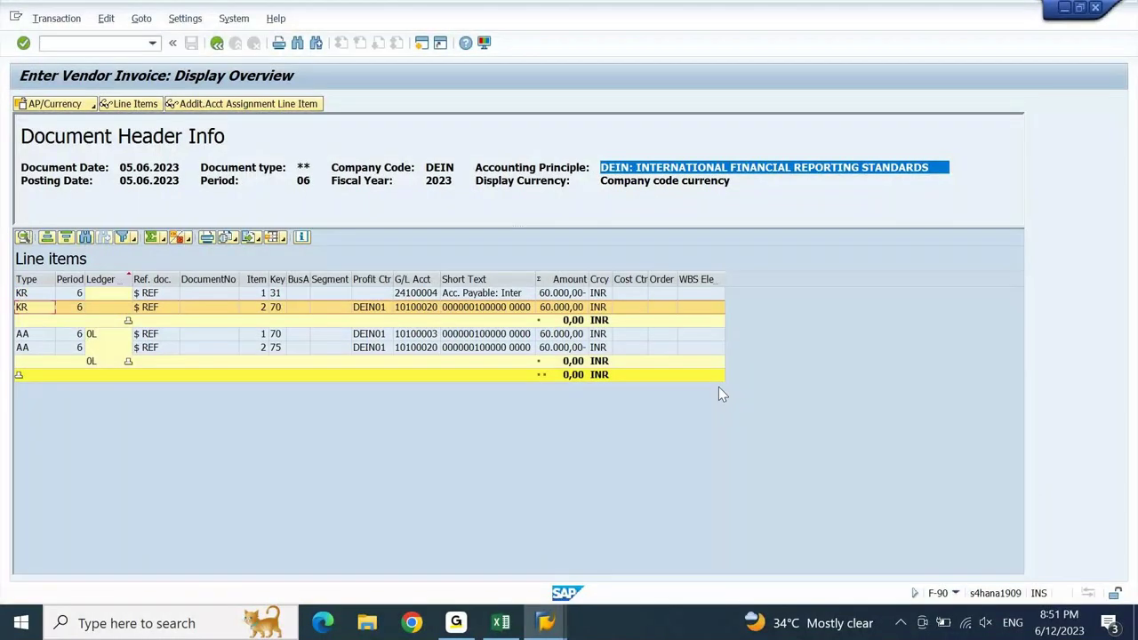
{"action": "left_click", "coordinate": [276, 293]}
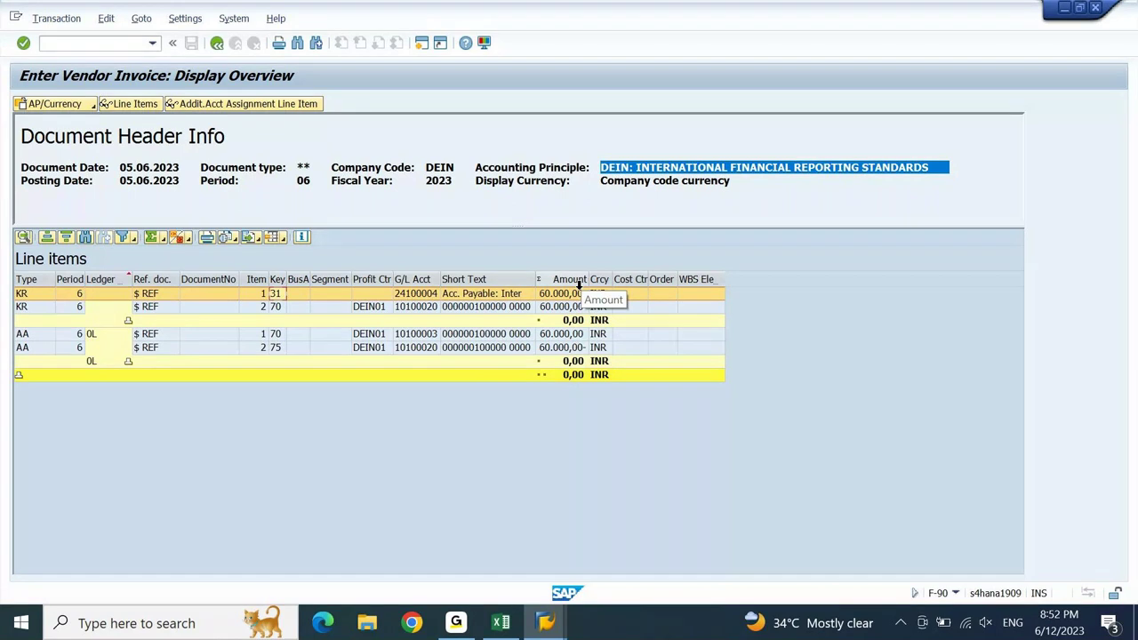
{"action": "left_click", "coordinate": [430, 312]}
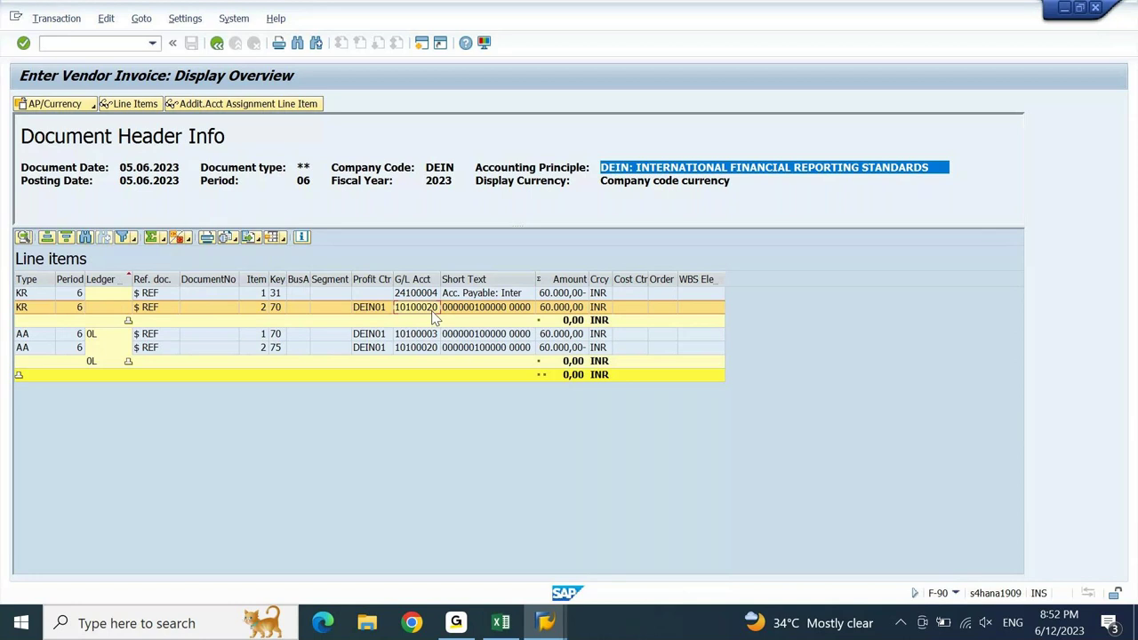
{"action": "left_click", "coordinate": [428, 294]}
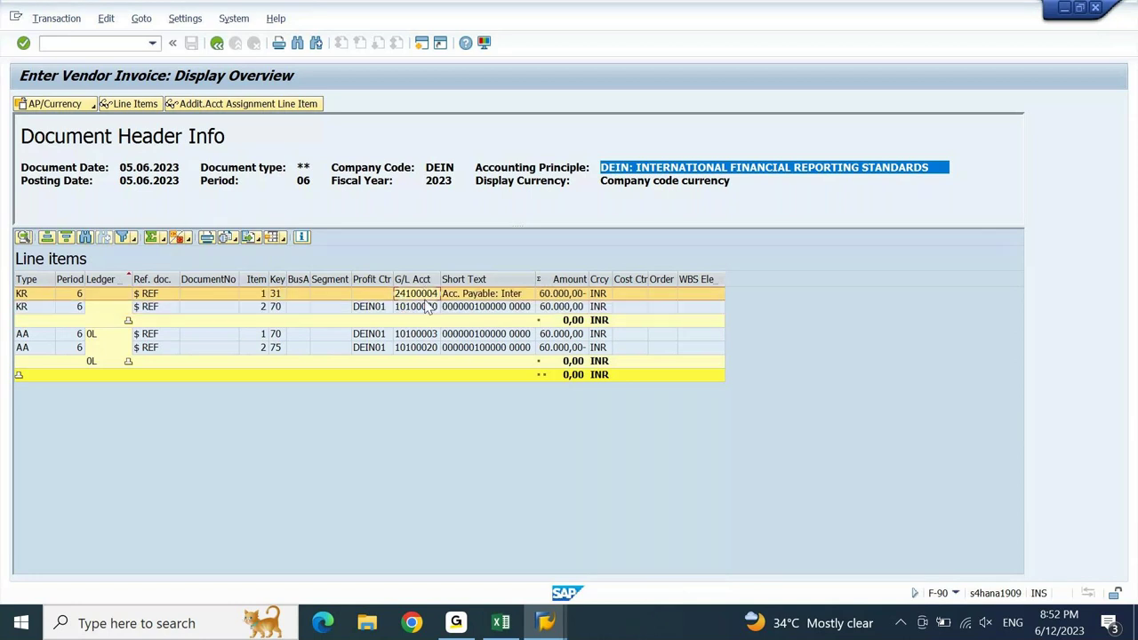
{"action": "left_click", "coordinate": [428, 307]}
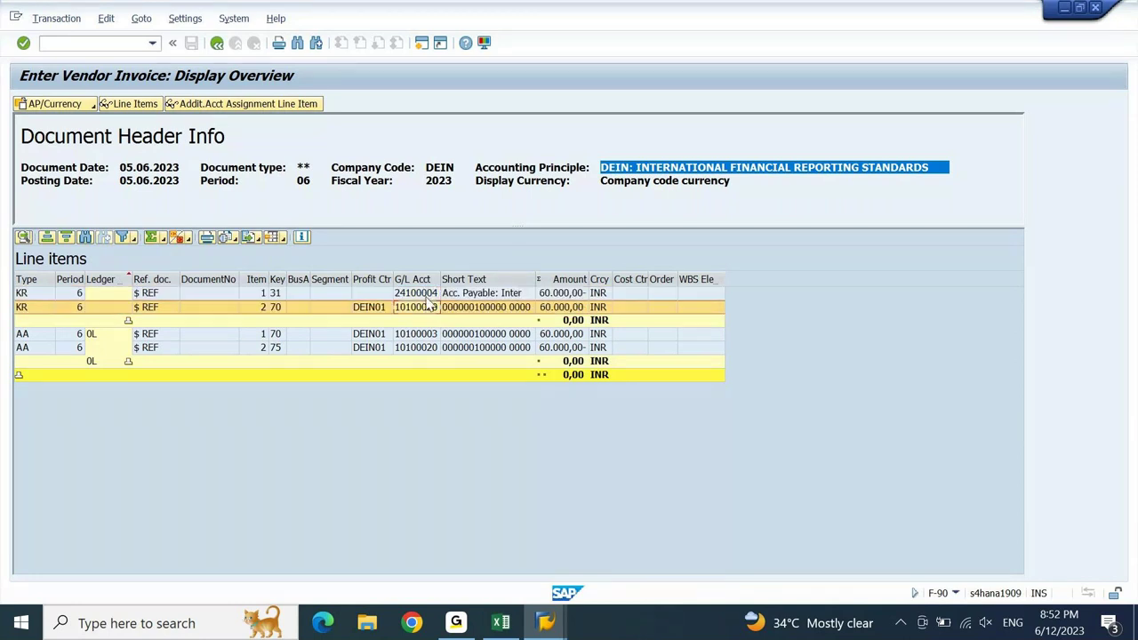
{"action": "left_click", "coordinate": [427, 298]}
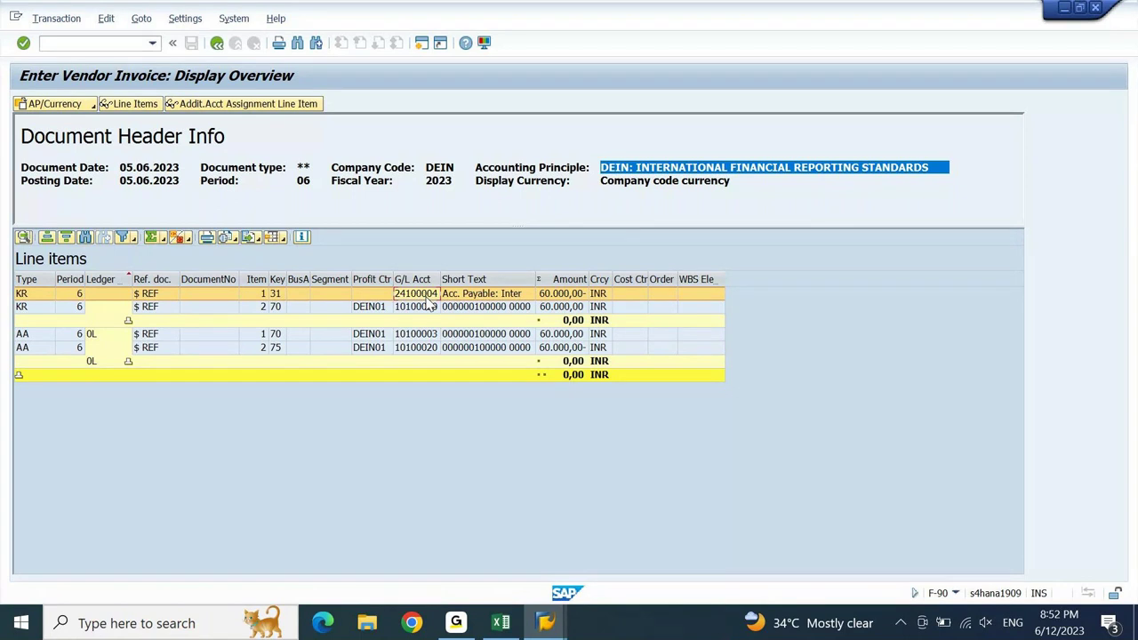
{"action": "left_click", "coordinate": [429, 307]}
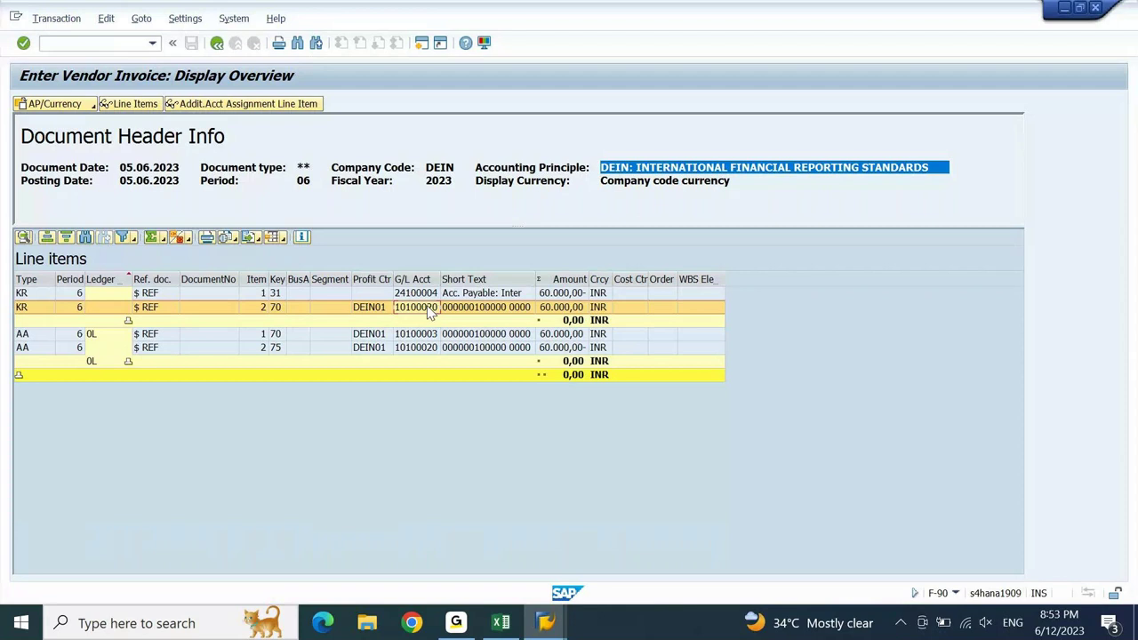
{"action": "left_click", "coordinate": [351, 337]}
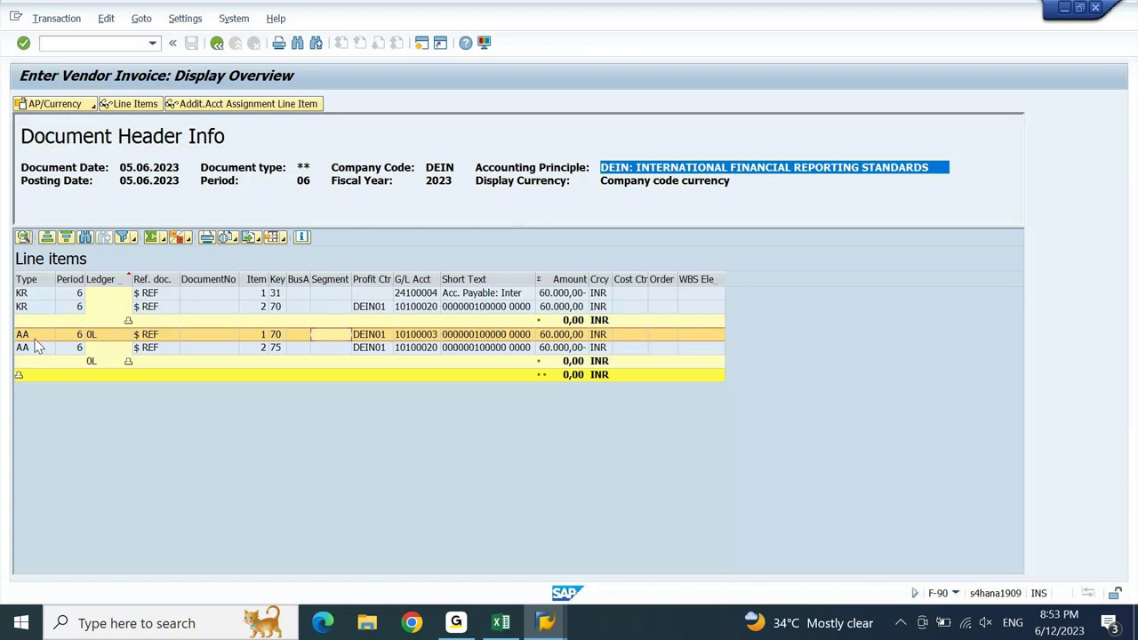
{"action": "left_click", "coordinate": [435, 335]}
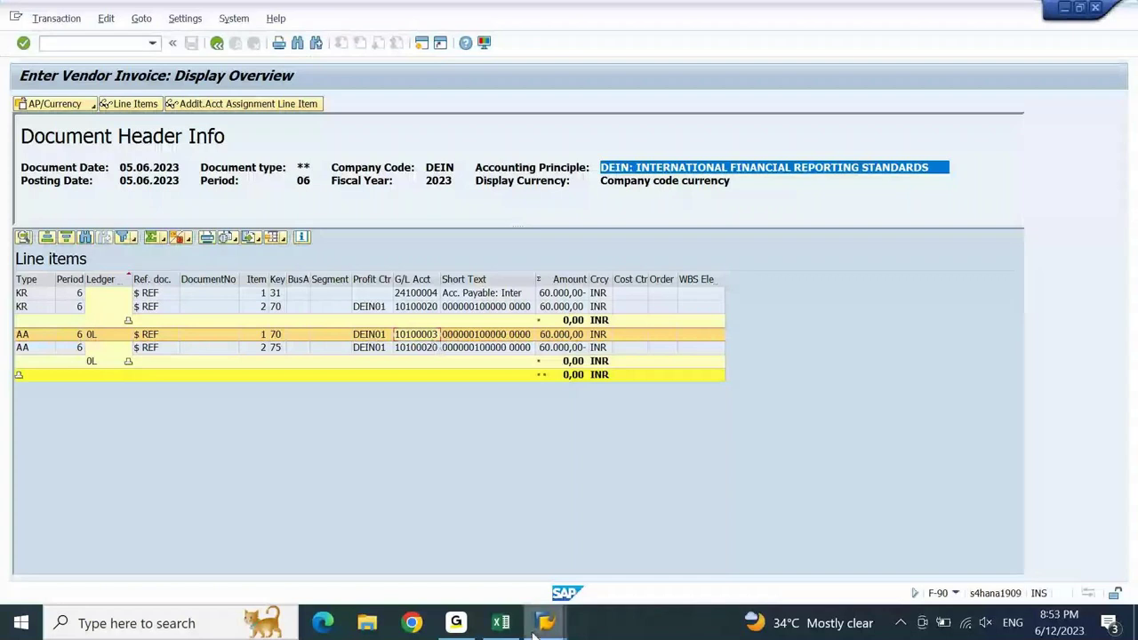
- Display account 10100003 Furniture & Fittings under FIXED ASSETS, then return to the invoice overview
{"action": "left_click", "coordinate": [520, 534]}
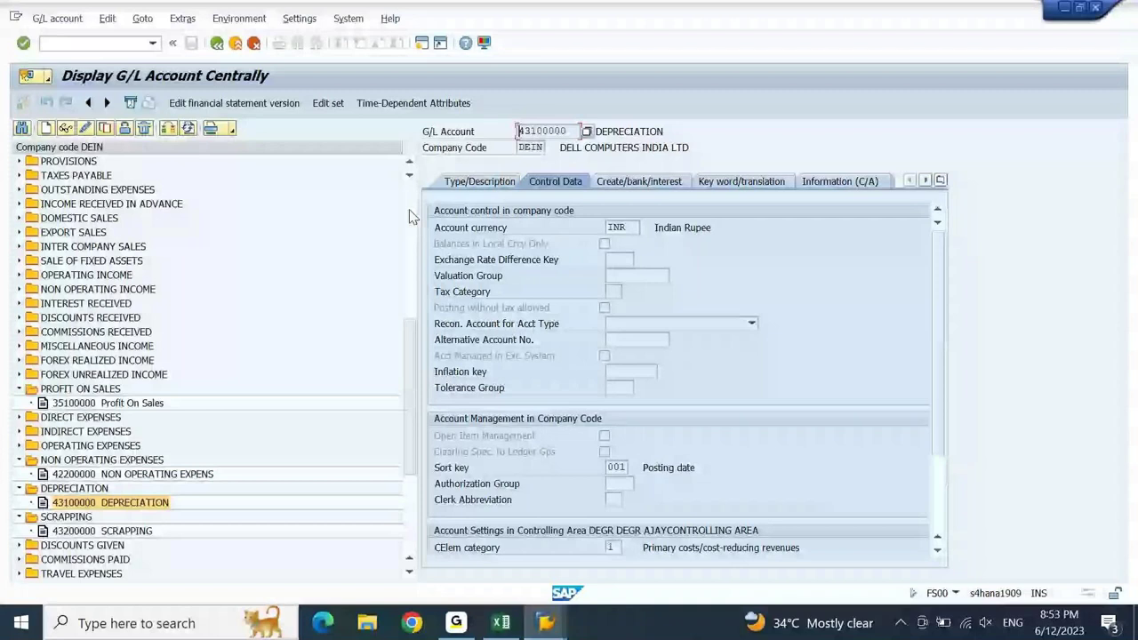
{"action": "scroll", "coordinate": [127, 227], "scroll_direction": "up", "scroll_amount": 8}
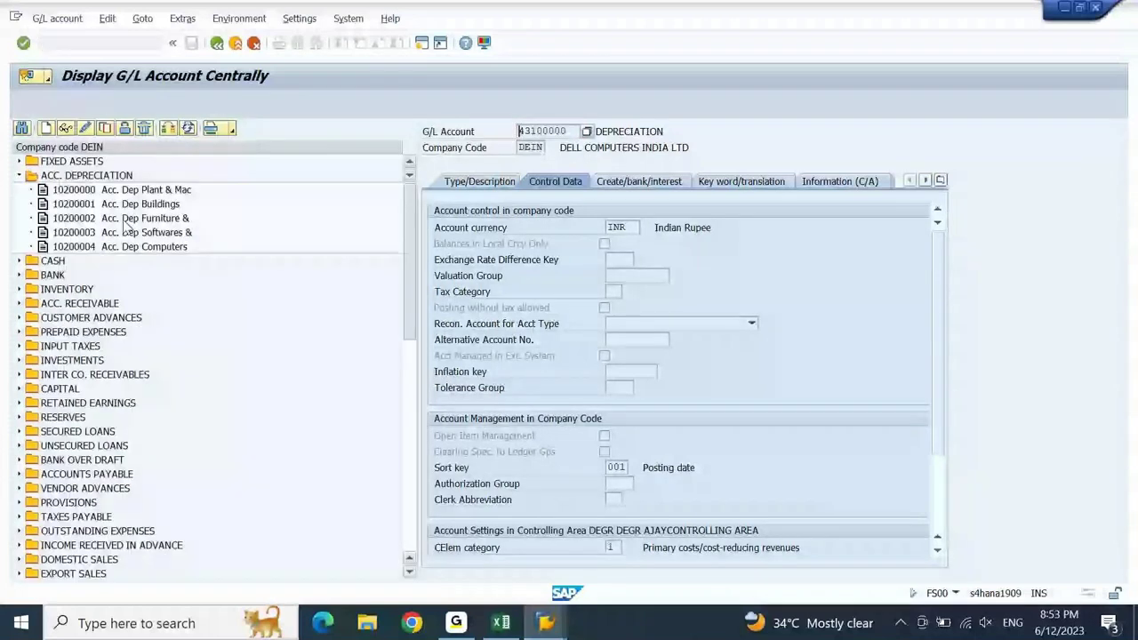
{"action": "left_click", "coordinate": [19, 162]}
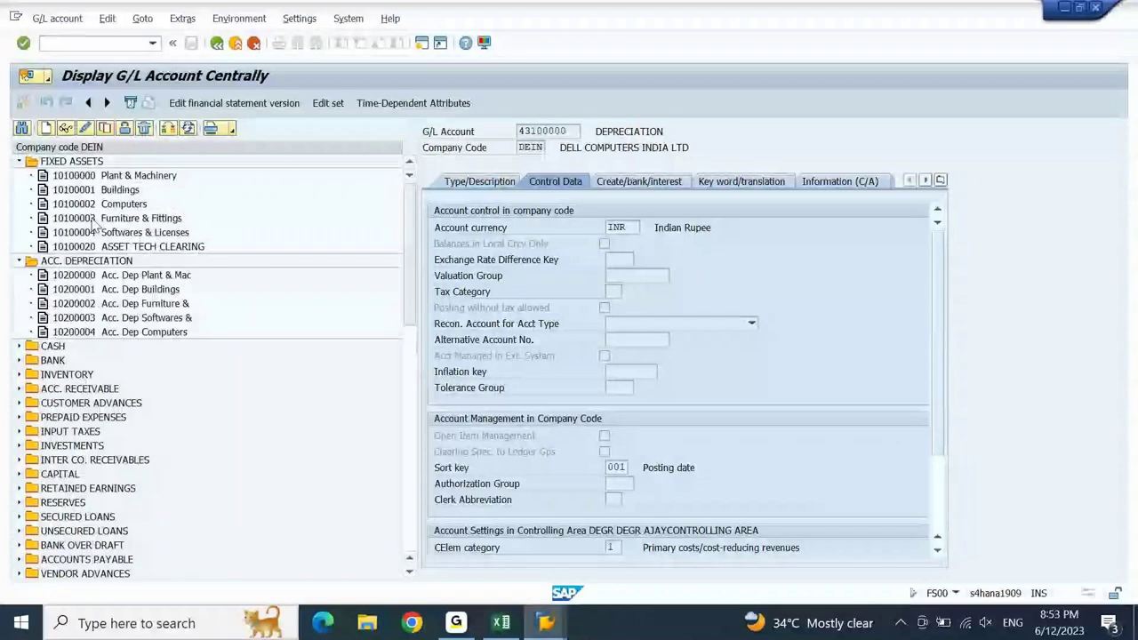
{"action": "left_click", "coordinate": [93, 220]}
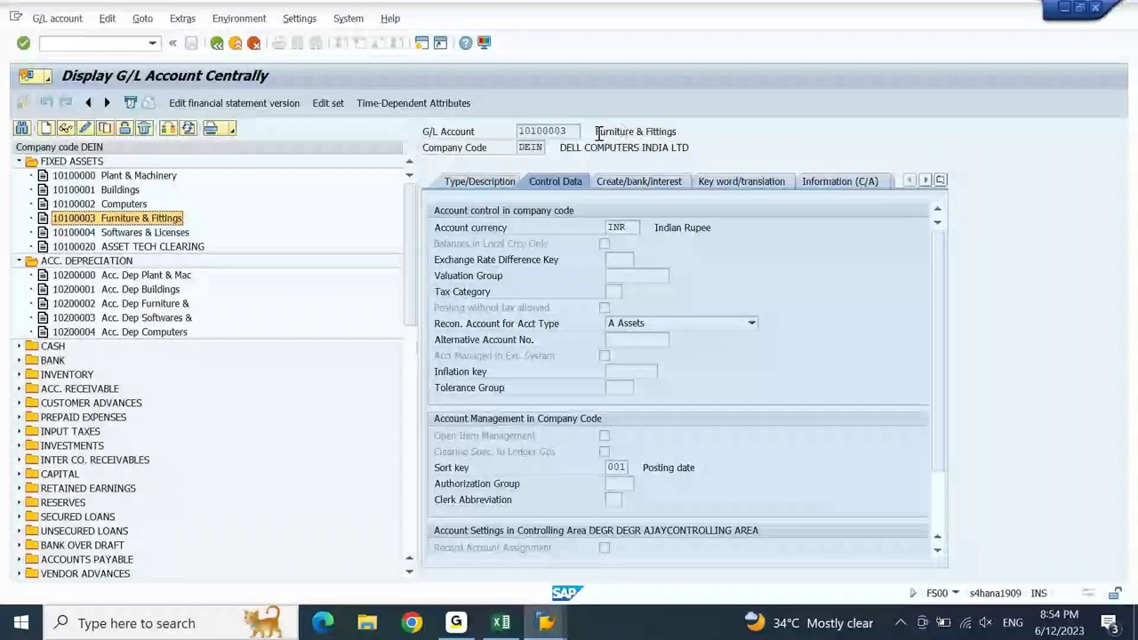
{"action": "left_click_drag", "start_coordinate": [681, 131], "coordinate": [515, 133]}
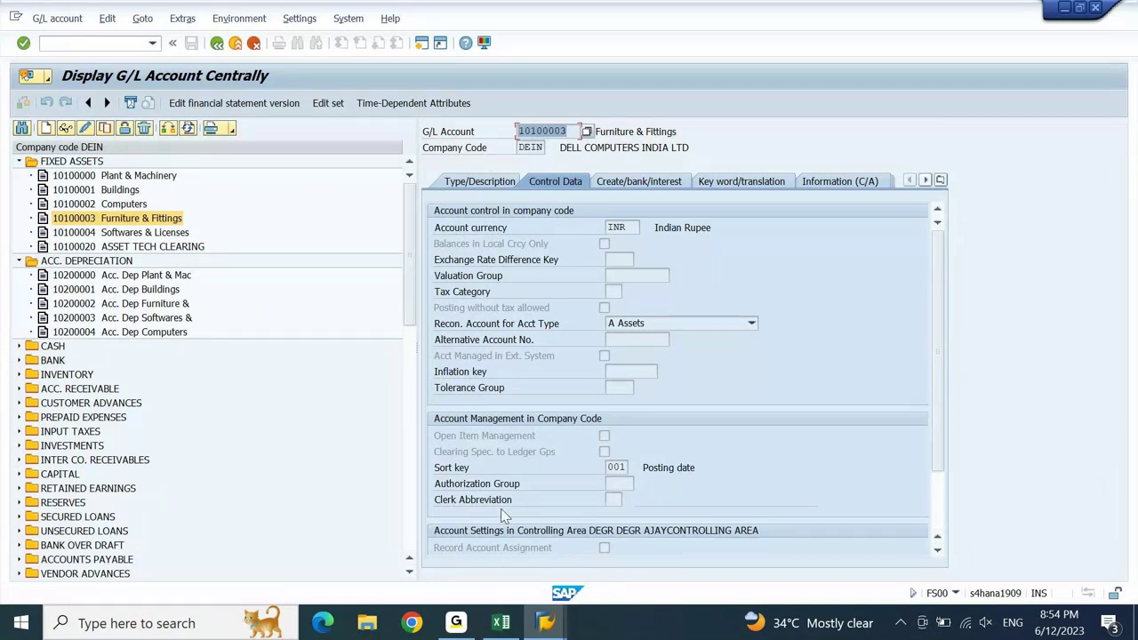
{"action": "mouse_move", "coordinate": [546, 622]}
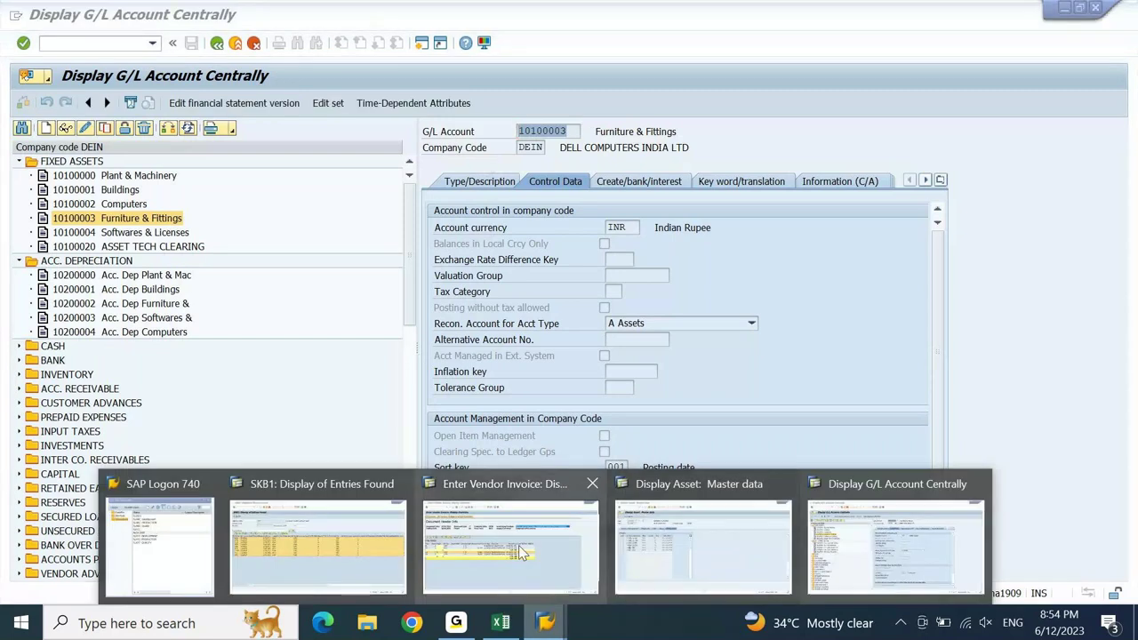
{"action": "left_click", "coordinate": [518, 545]}
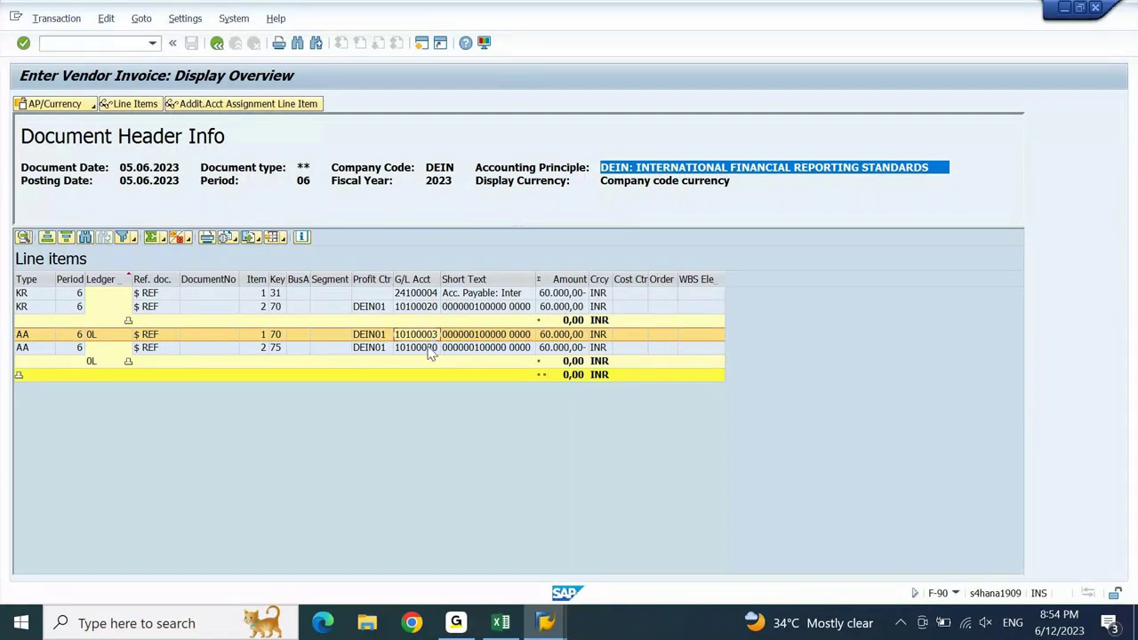
{"action": "left_click", "coordinate": [428, 349]}
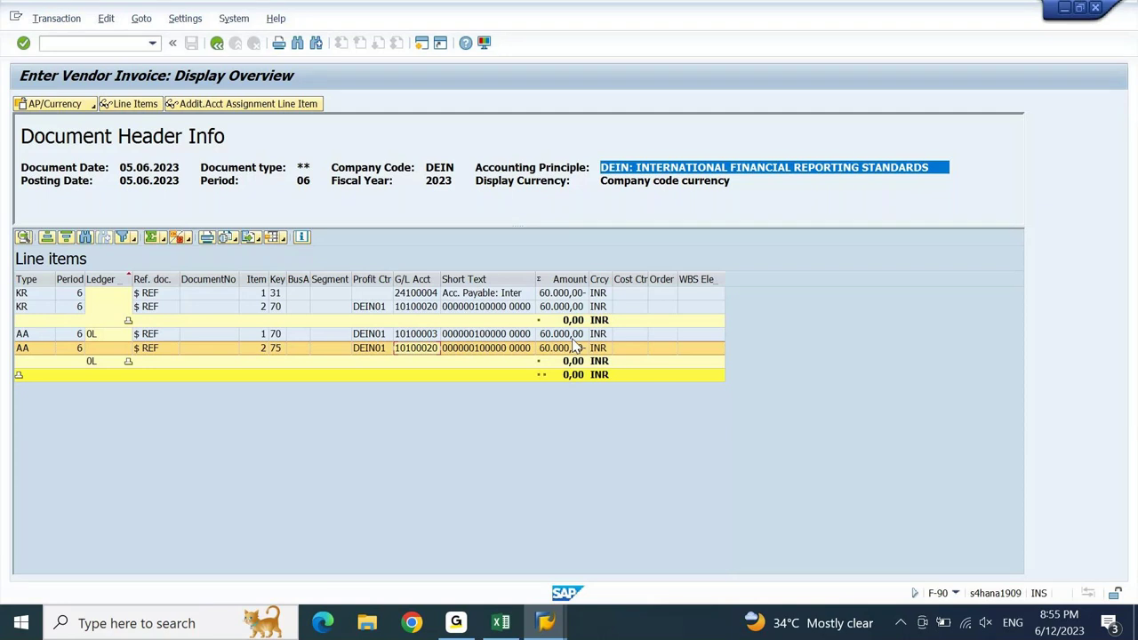
- Review the asset lines and vendor lines 24100004 and 10100020, then select the G/L Acct column
{"action": "left_click", "coordinate": [274, 339]}
{"action": "left_click", "coordinate": [275, 349]}
{"action": "left_click", "coordinate": [405, 295]}
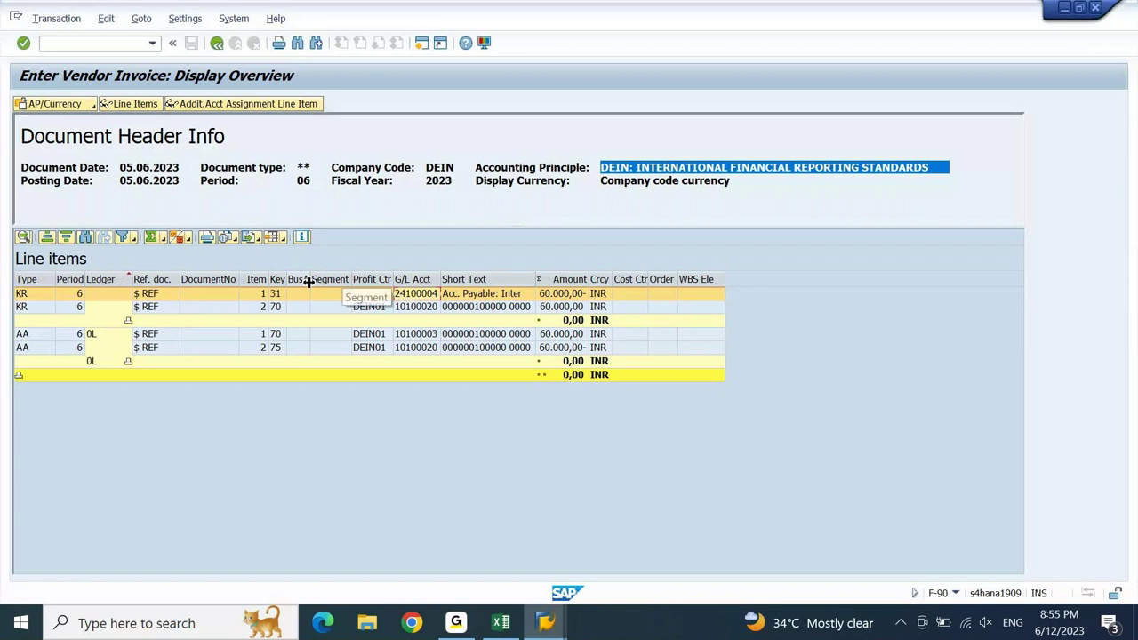
{"action": "left_click", "coordinate": [416, 308]}
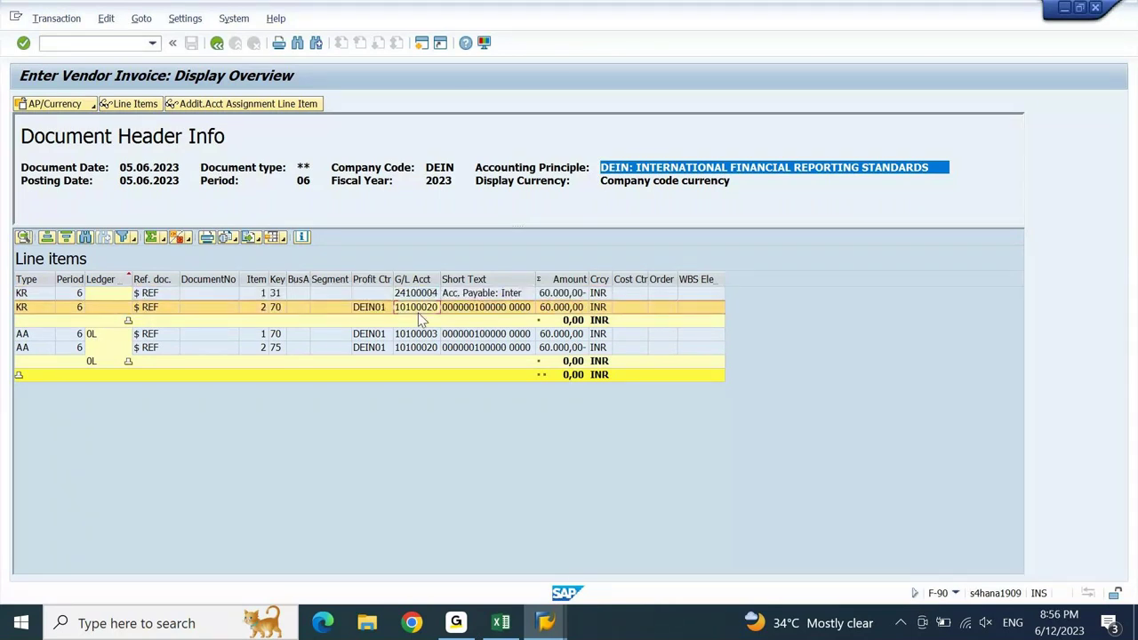
{"action": "left_click", "coordinate": [377, 348]}
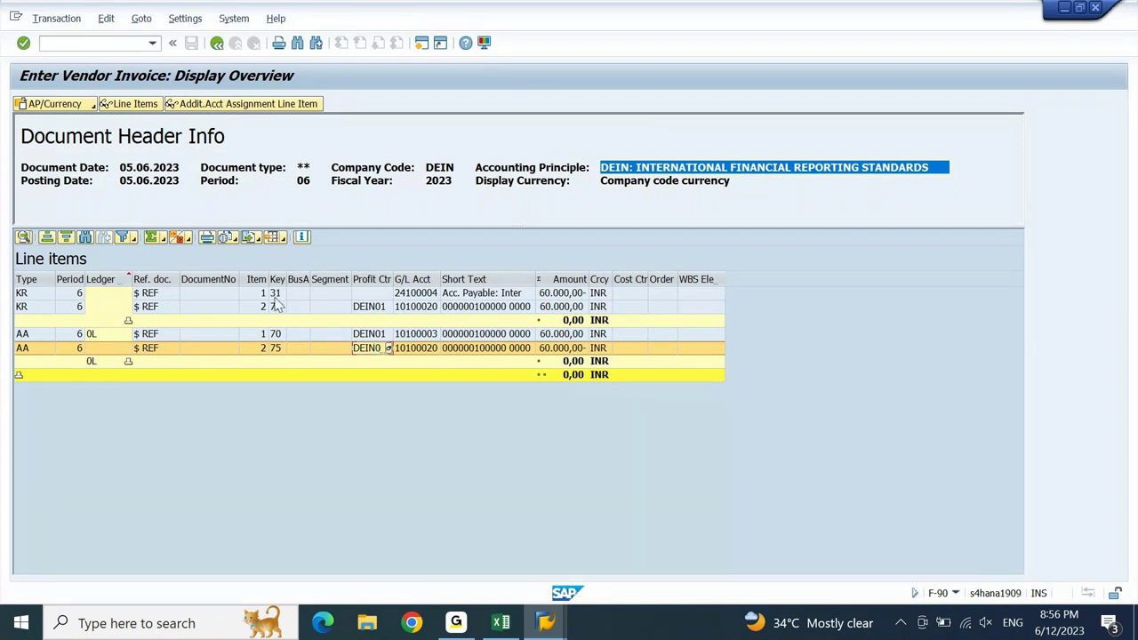
{"action": "left_click", "coordinate": [418, 280]}
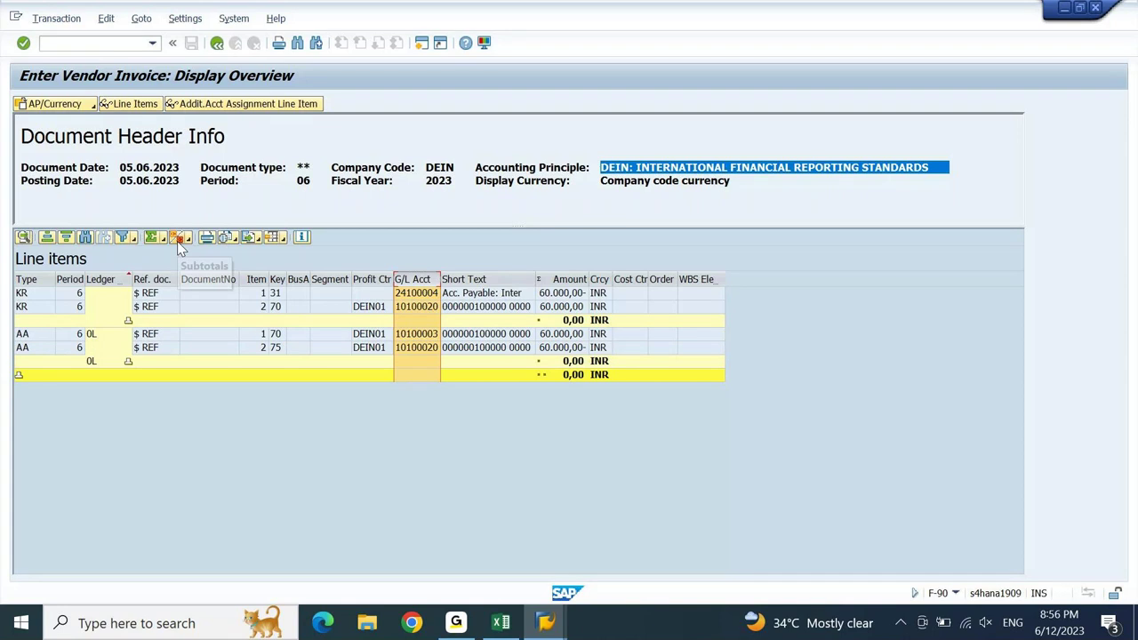
- Subtotal the line items by G/L account, collapse to totals, and widen the Amount column
{"action": "left_click", "coordinate": [177, 237]}
{"action": "left_click", "coordinate": [437, 294]}
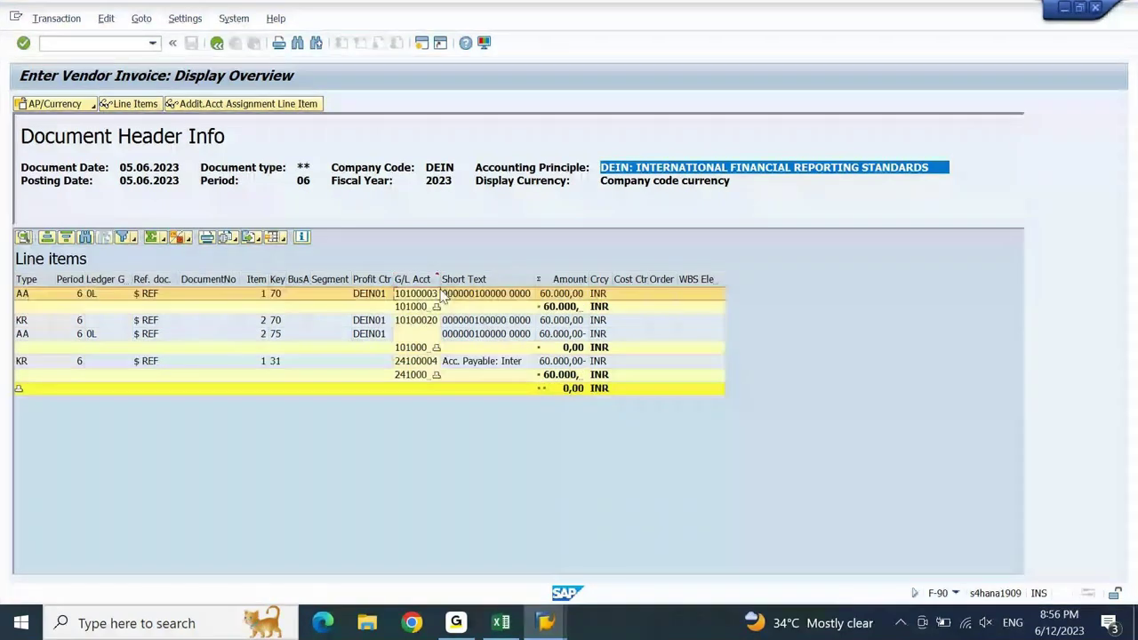
{"action": "left_click", "coordinate": [19, 391]}
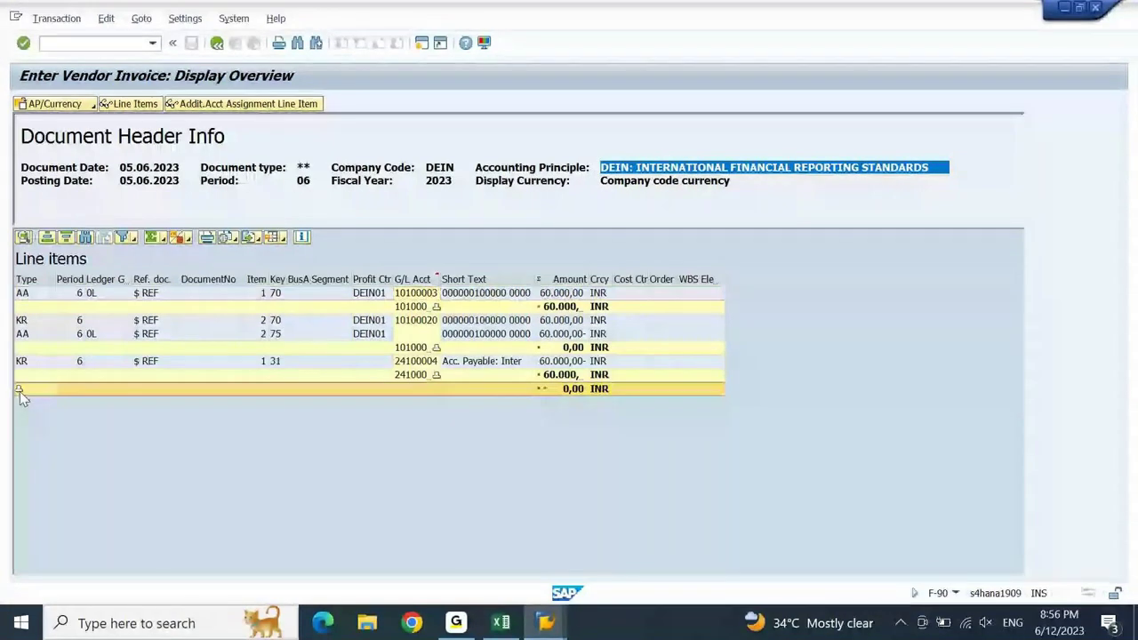
{"action": "left_click", "coordinate": [19, 390]}
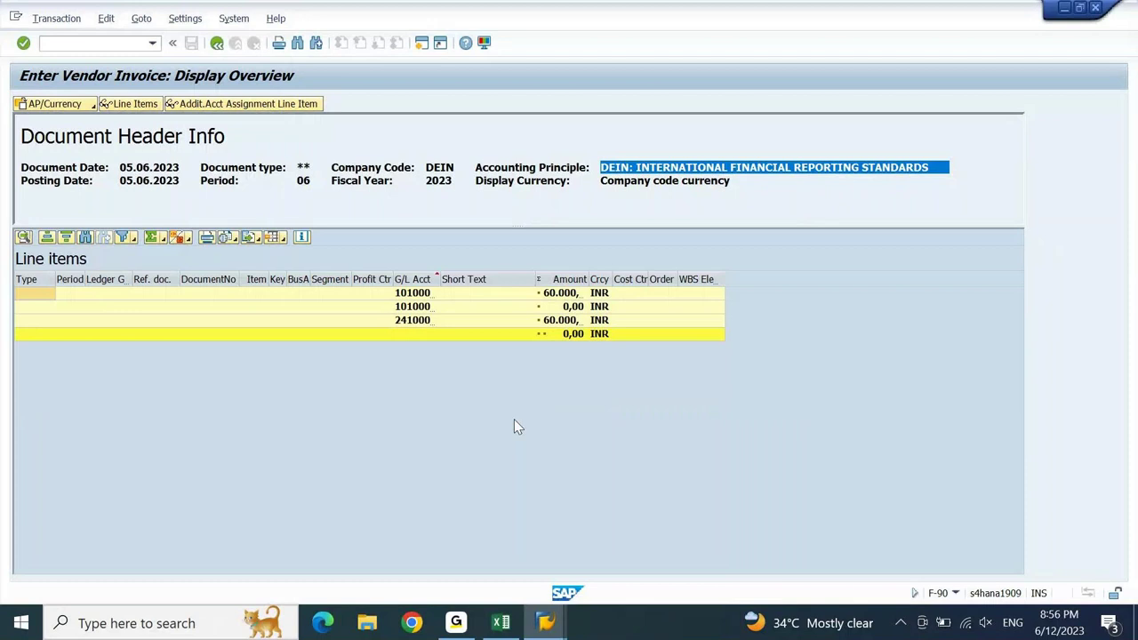
{"action": "left_click_drag", "start_coordinate": [586, 279], "coordinate": [637, 274]}
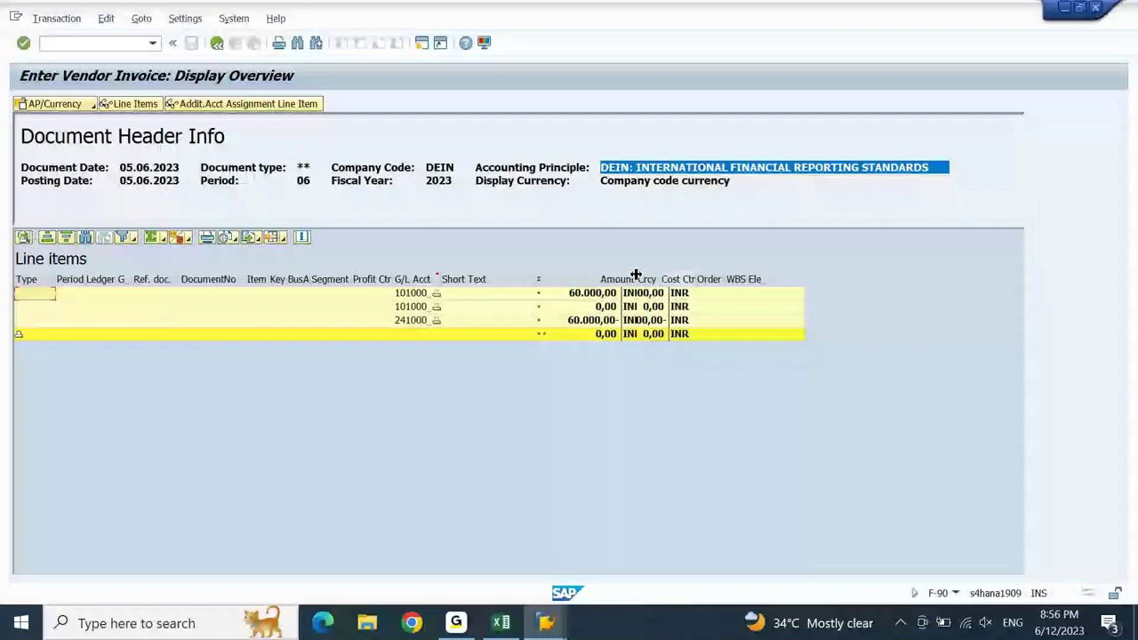
{"action": "double_click", "coordinate": [635, 275]}
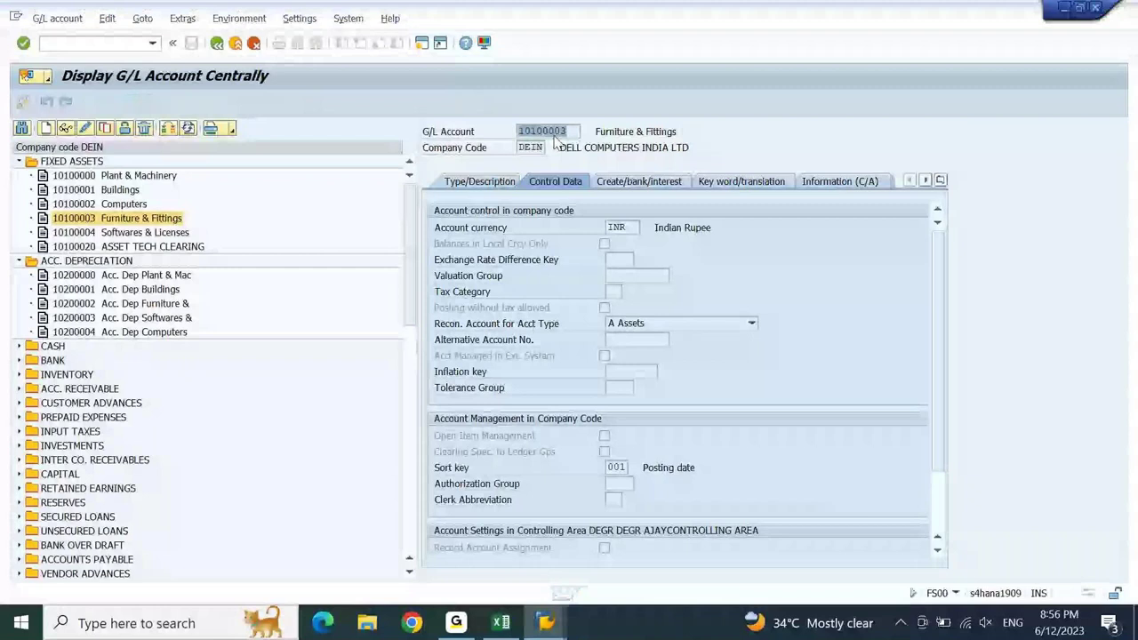
{"action": "left_click", "coordinate": [545, 623]}
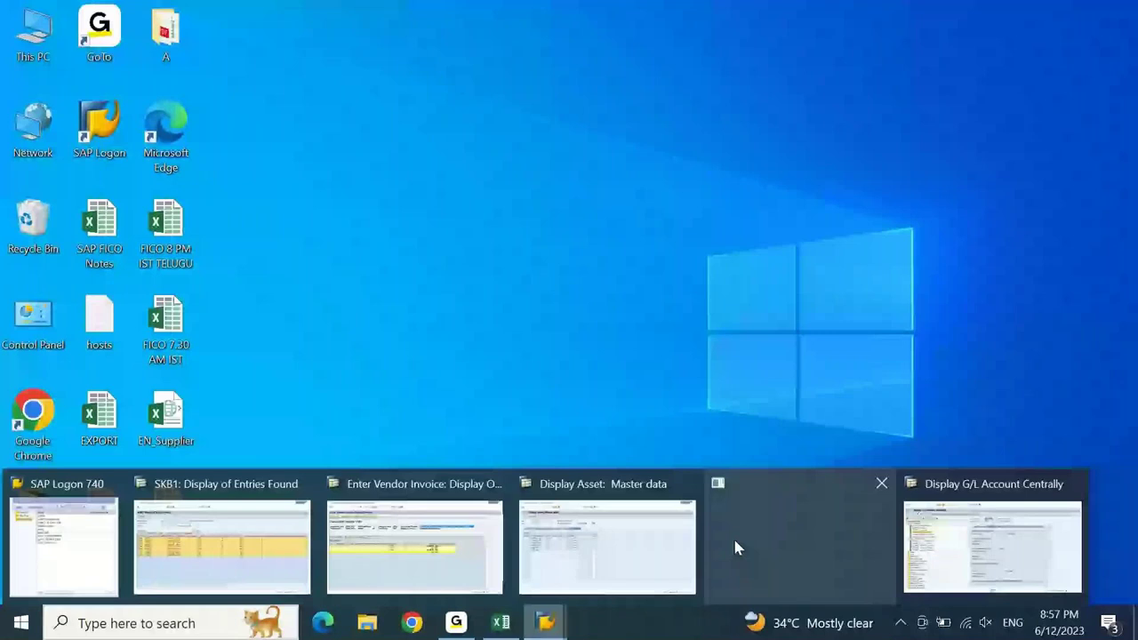
- Check the 24100004 total in the invoice overview, then move to the VENDOR note in Excel
{"action": "left_click", "coordinate": [735, 546]}
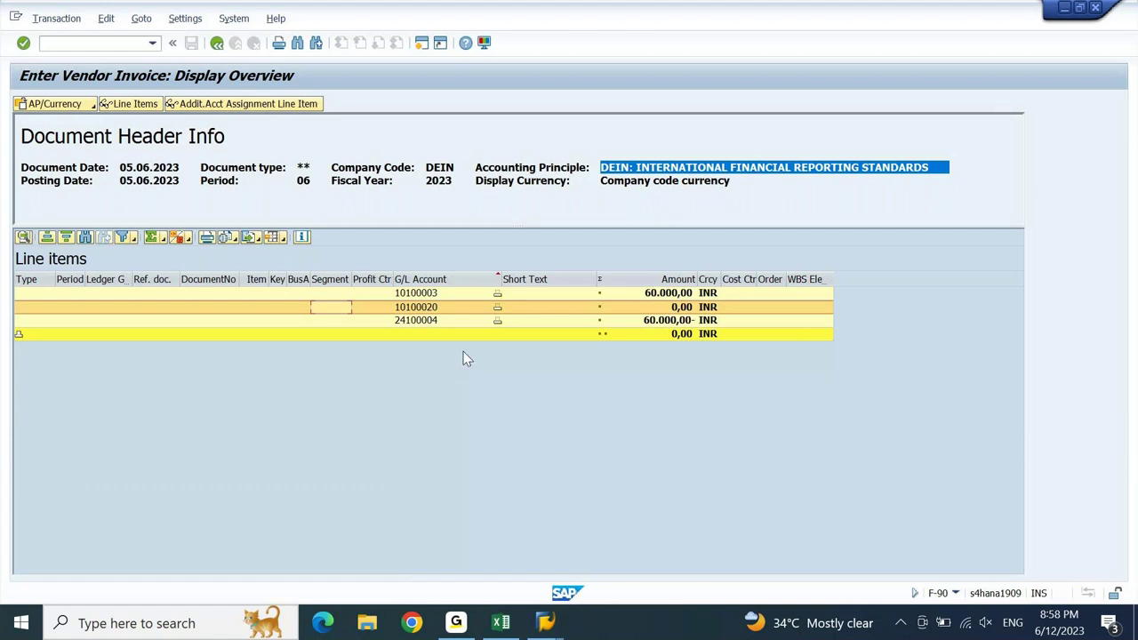
{"action": "left_click", "coordinate": [429, 321]}
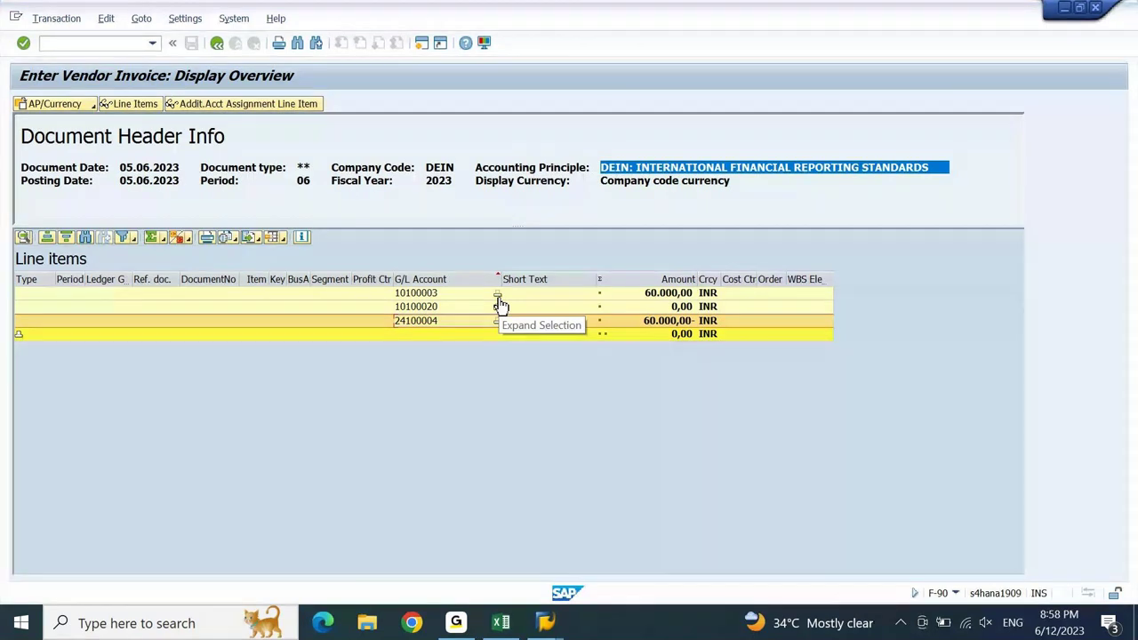
{"action": "left_click", "coordinate": [502, 625]}
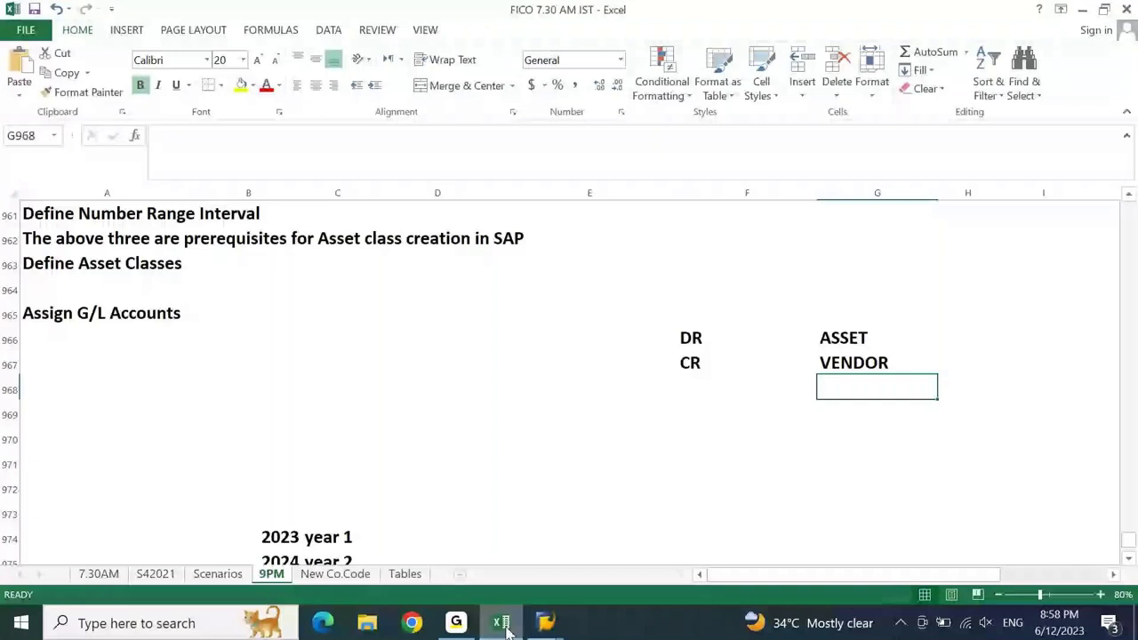
{"action": "key", "text": "Up"}
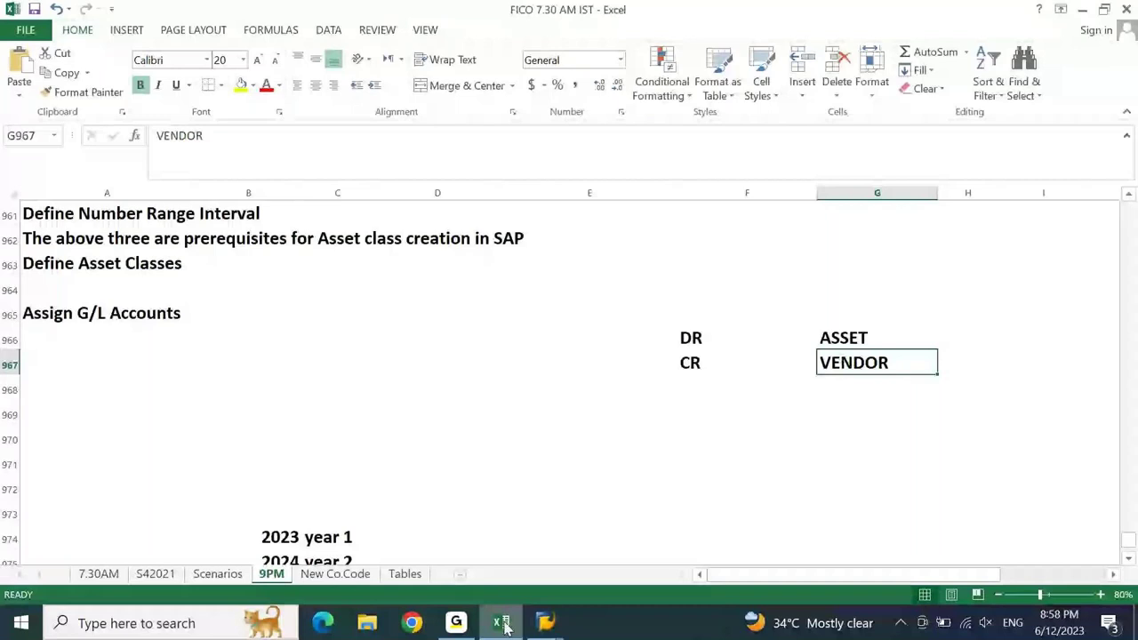
- Return from the Excel DR/CR notes to the SAP vendor invoice totals
{"action": "left_click", "coordinate": [501, 623]}
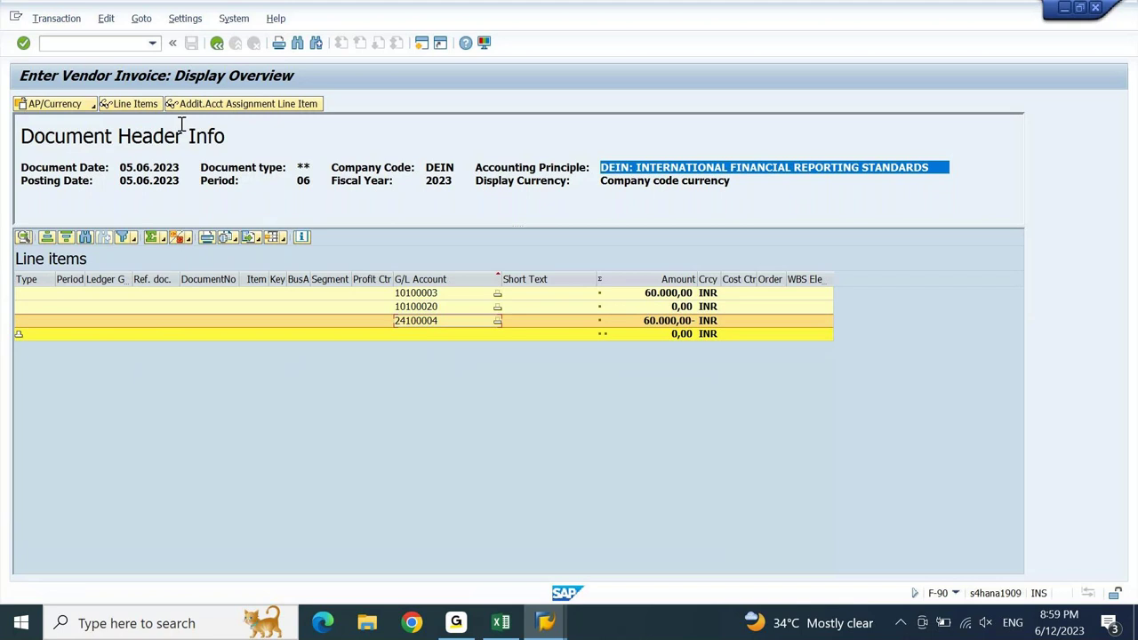
- Post the vendor invoice and follow the missing number range error to the Document Types IMG node
{"action": "left_click", "coordinate": [216, 44]}
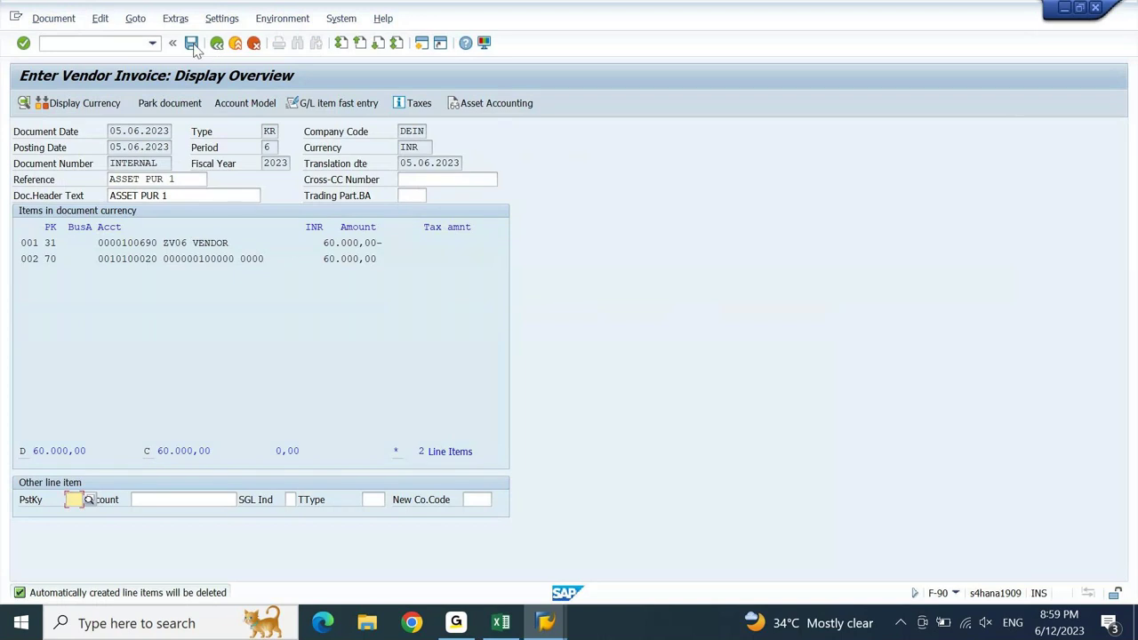
{"action": "left_click", "coordinate": [192, 44]}
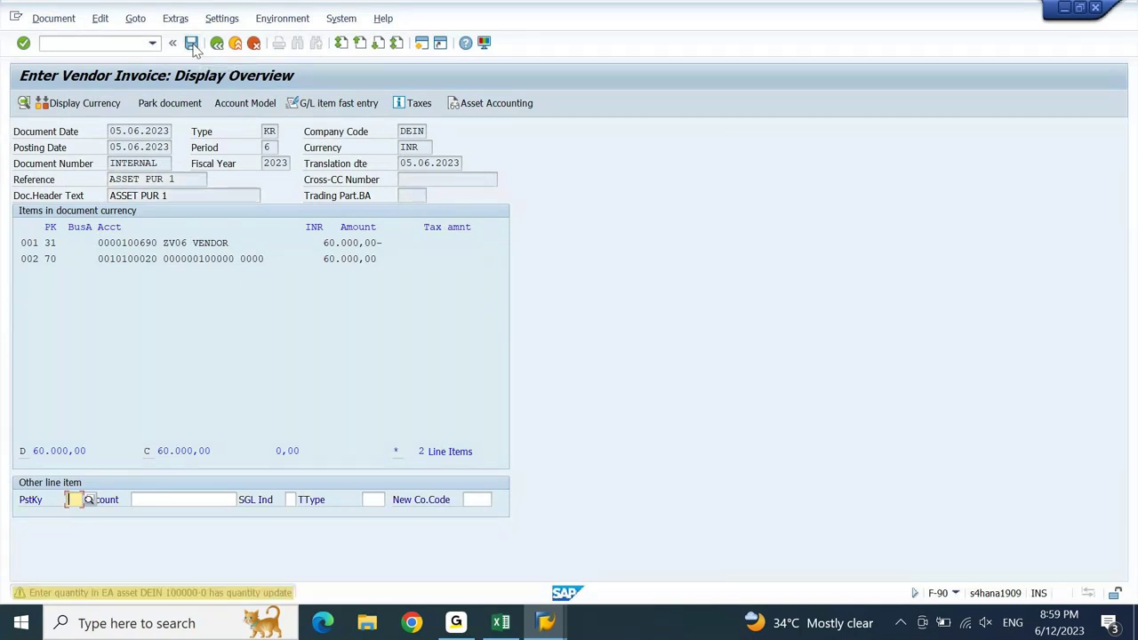
{"action": "left_click", "coordinate": [192, 44]}
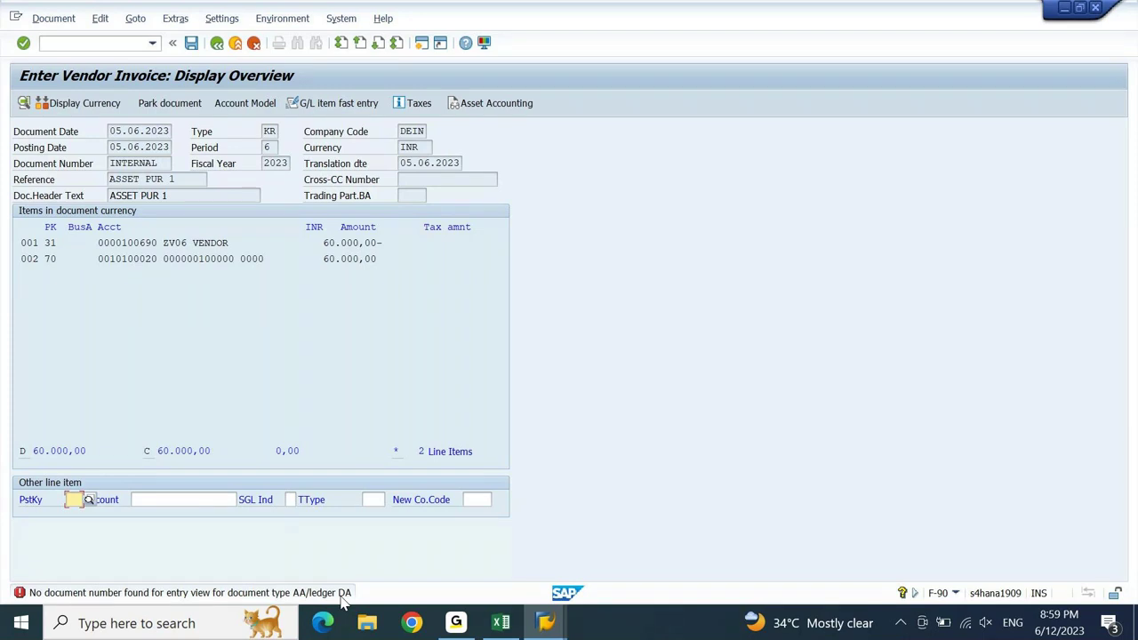
{"action": "left_click", "coordinate": [341, 594]}
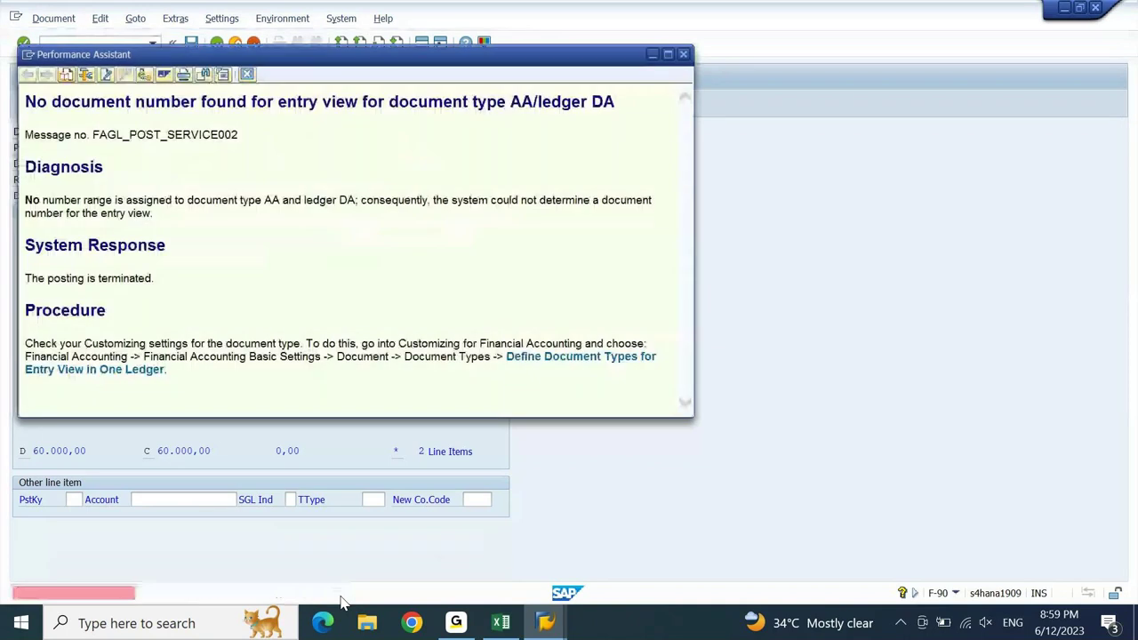
{"action": "left_click", "coordinate": [587, 365]}
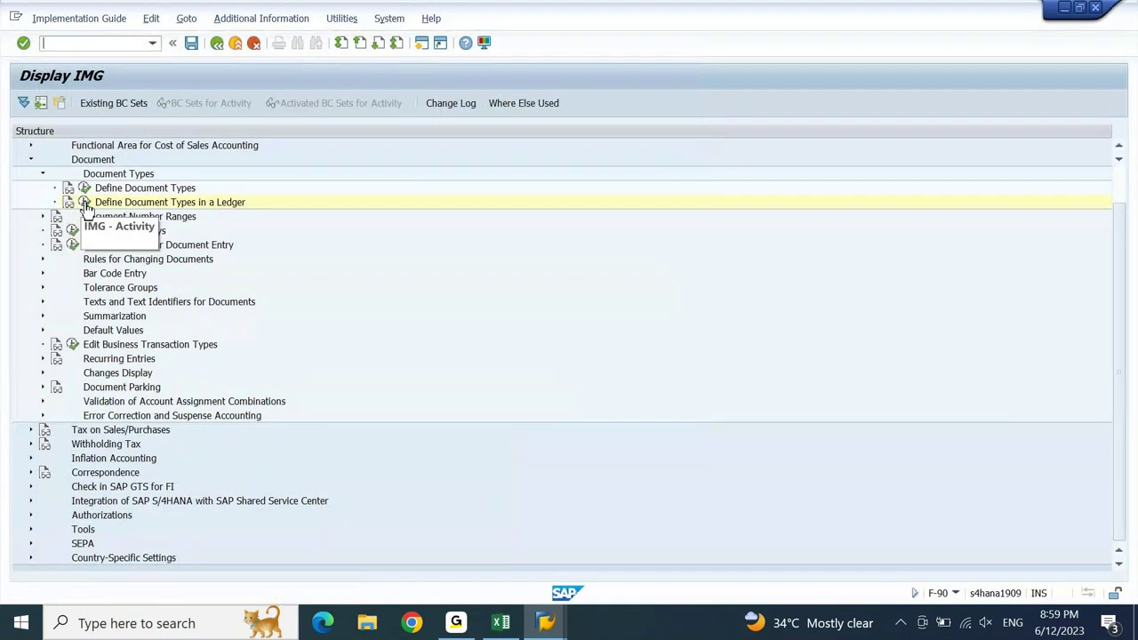
- Expand Document Number Ranges in the IMG and run Define Document Types (OBA7) to list all 64 types
{"action": "left_click", "coordinate": [86, 204]}
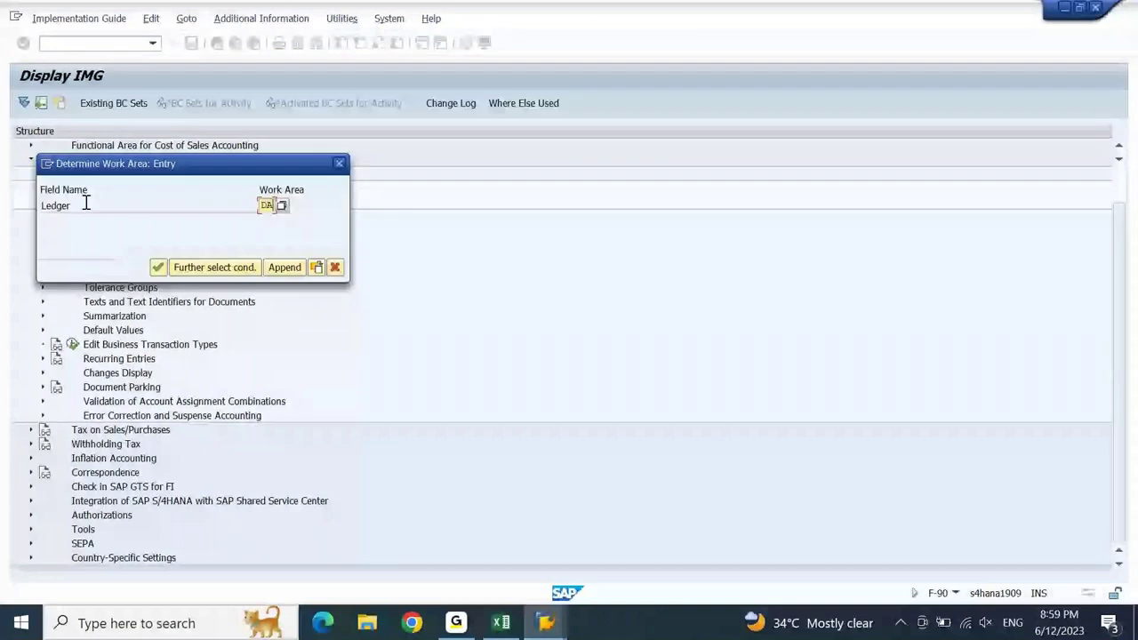
{"action": "key", "text": "Return"}
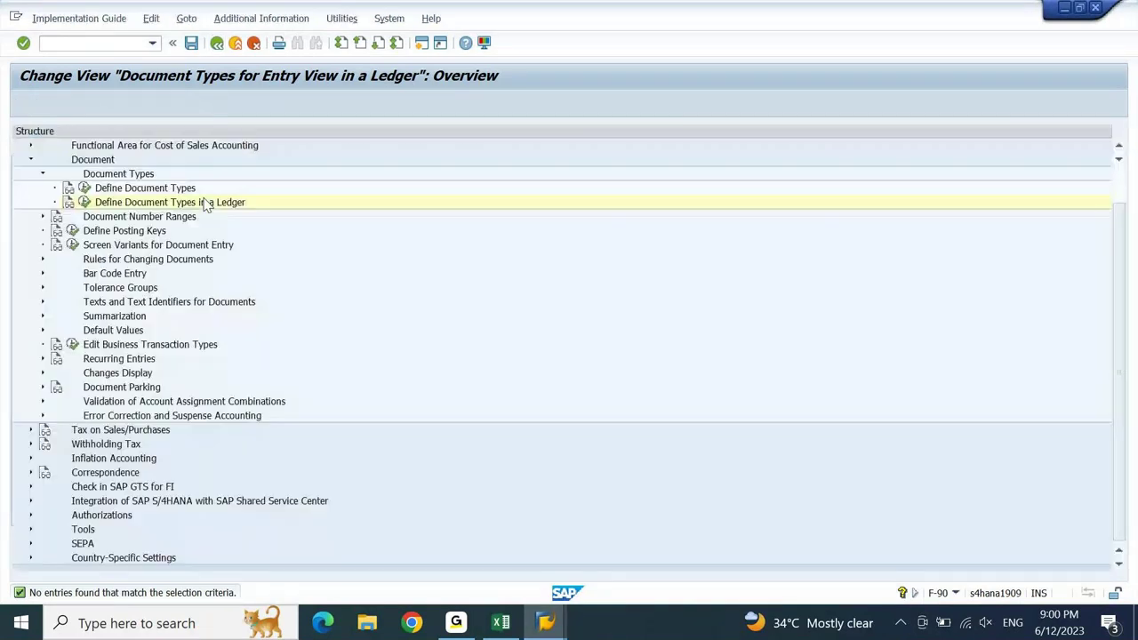
{"action": "left_click", "coordinate": [114, 220]}
{"action": "left_click", "coordinate": [129, 190]}
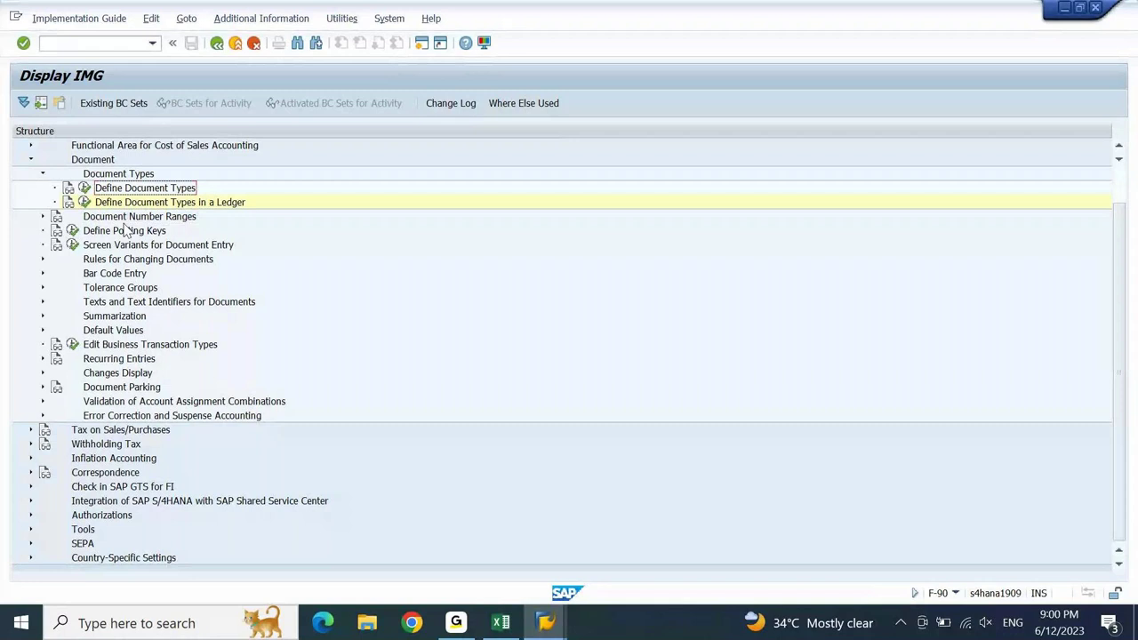
{"action": "double_click", "coordinate": [124, 220]}
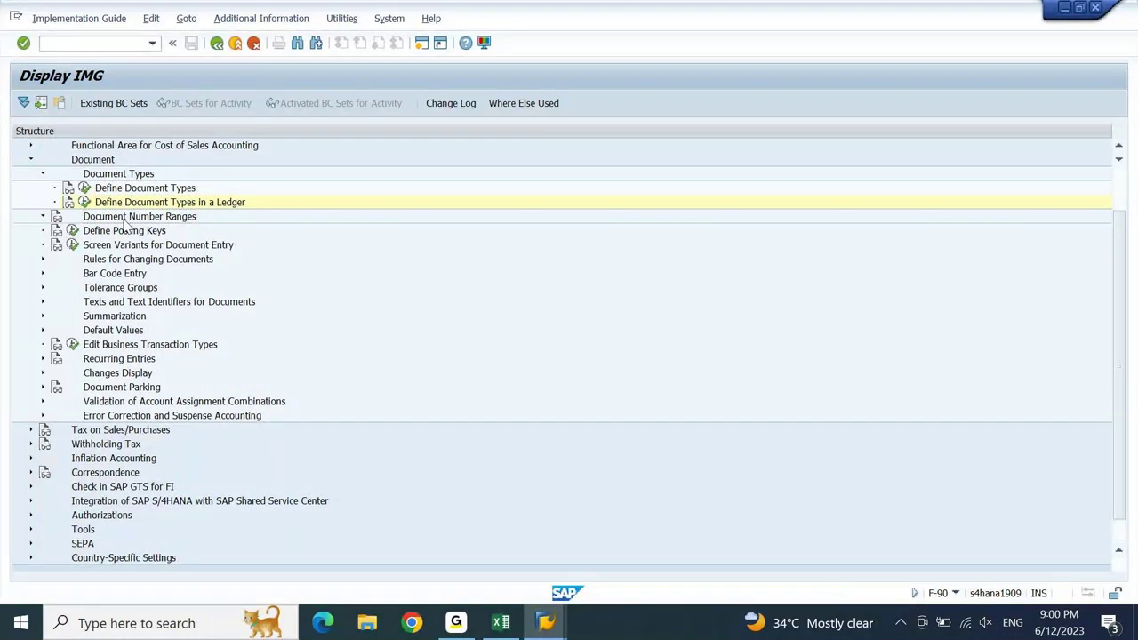
{"action": "left_click", "coordinate": [124, 220]}
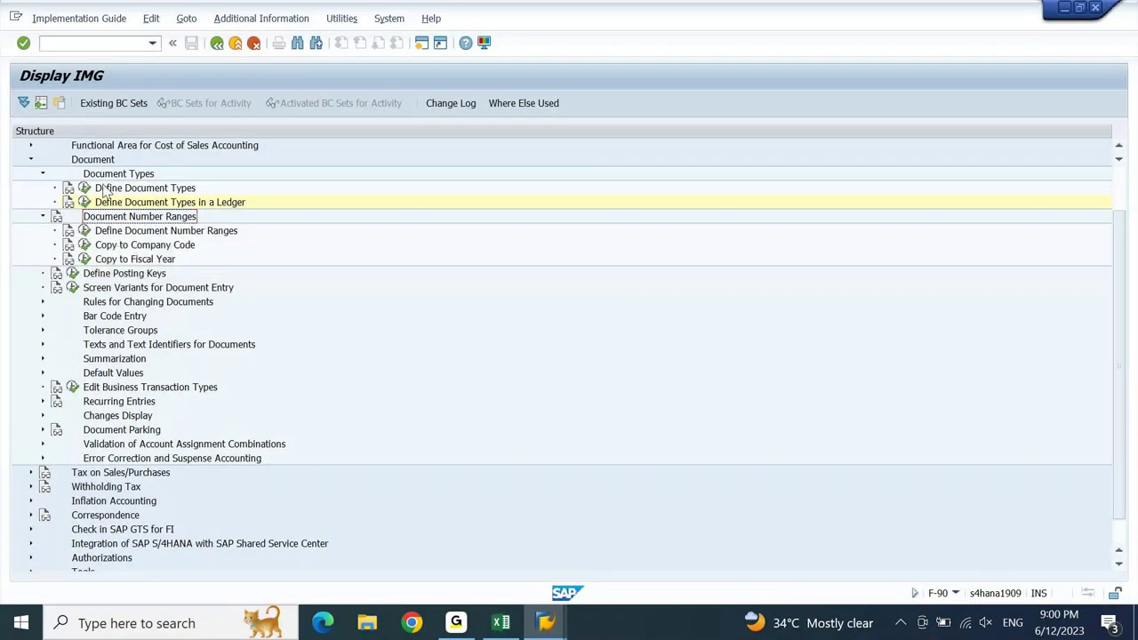
{"action": "left_click", "coordinate": [85, 188]}
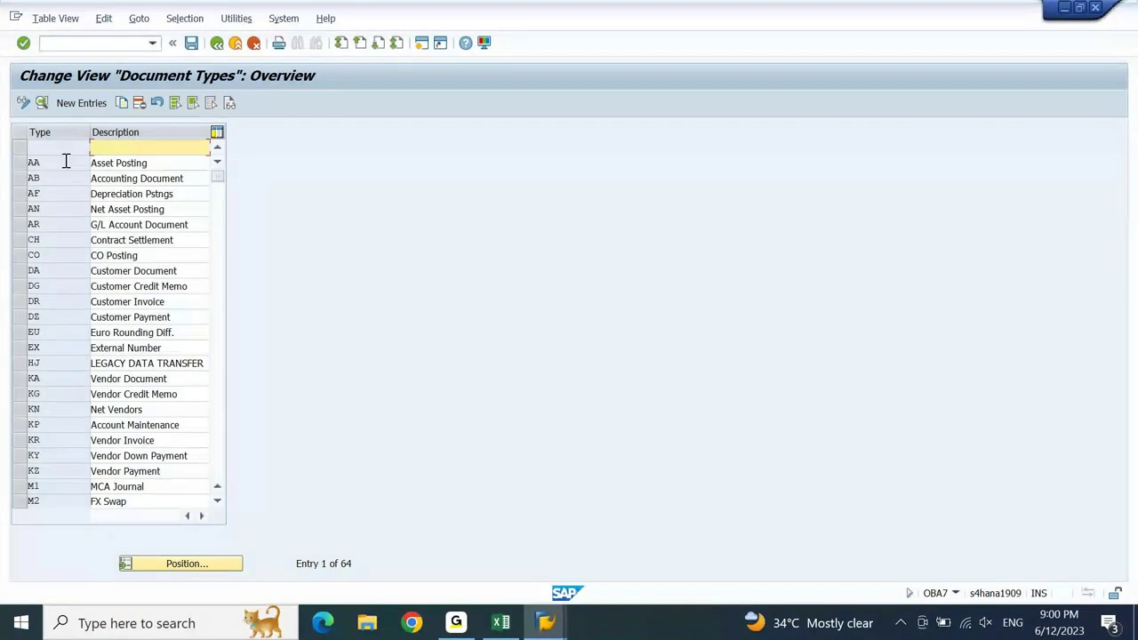
{"action": "double_click", "coordinate": [64, 171]}
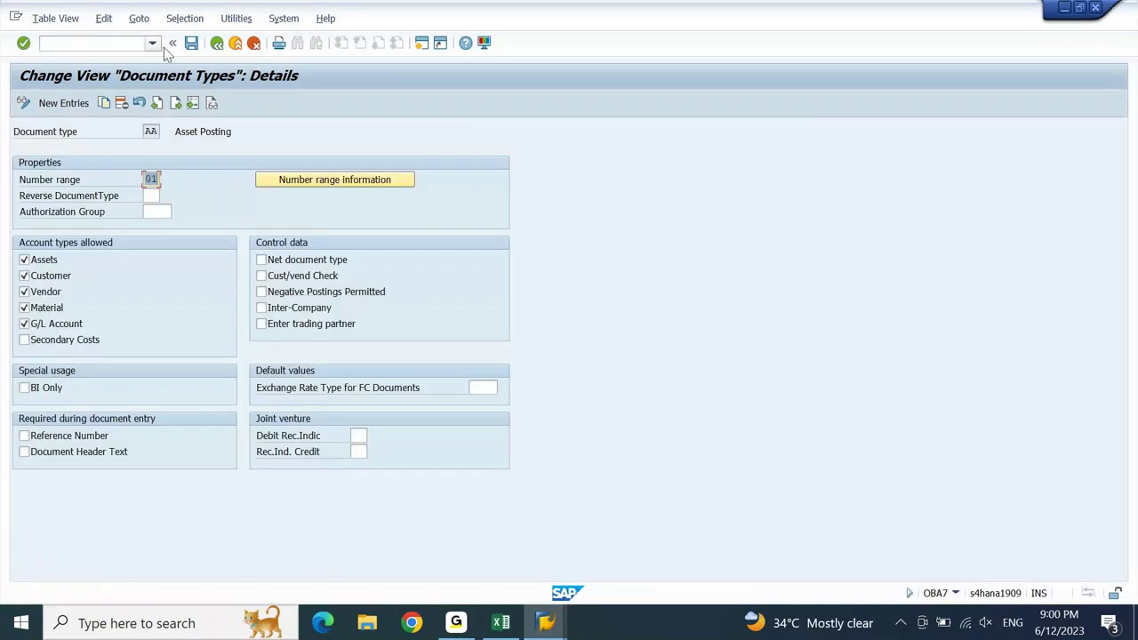
- Confirm document type AA Asset Posting uses number range 01, then return to the IMG tree
{"action": "left_click", "coordinate": [219, 49]}
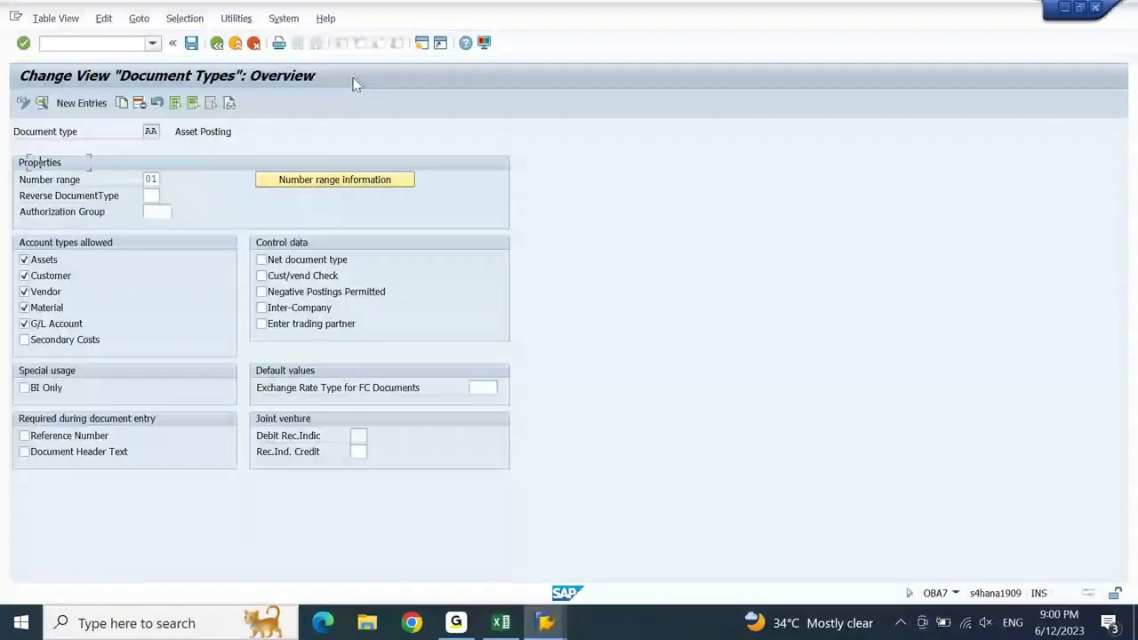
{"action": "left_click", "coordinate": [217, 46]}
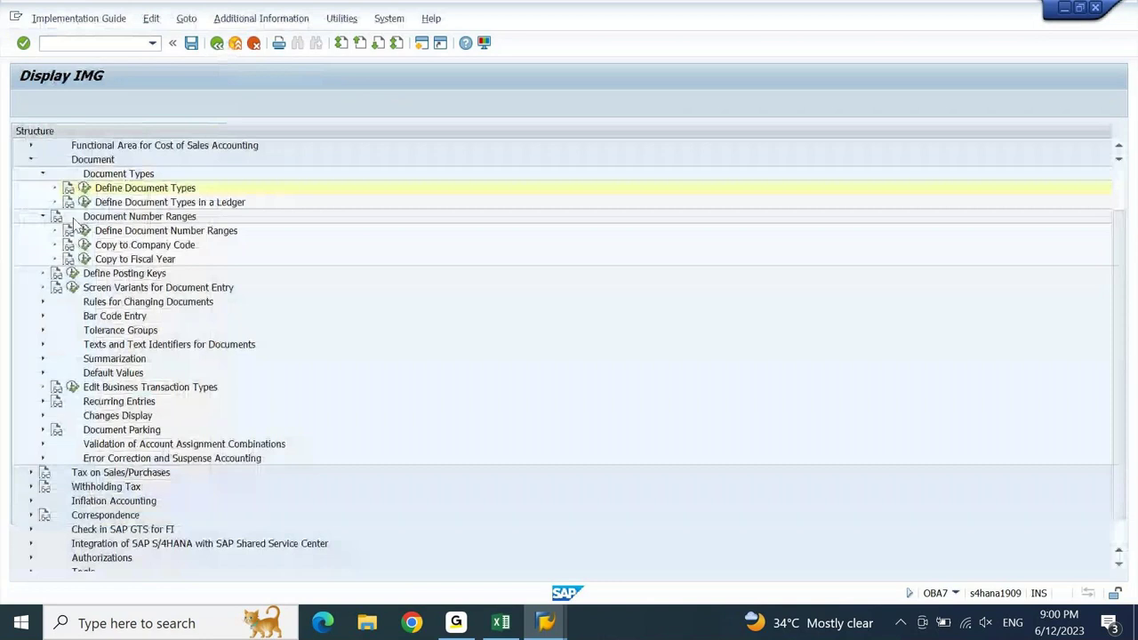
{"action": "left_click", "coordinate": [84, 203]}
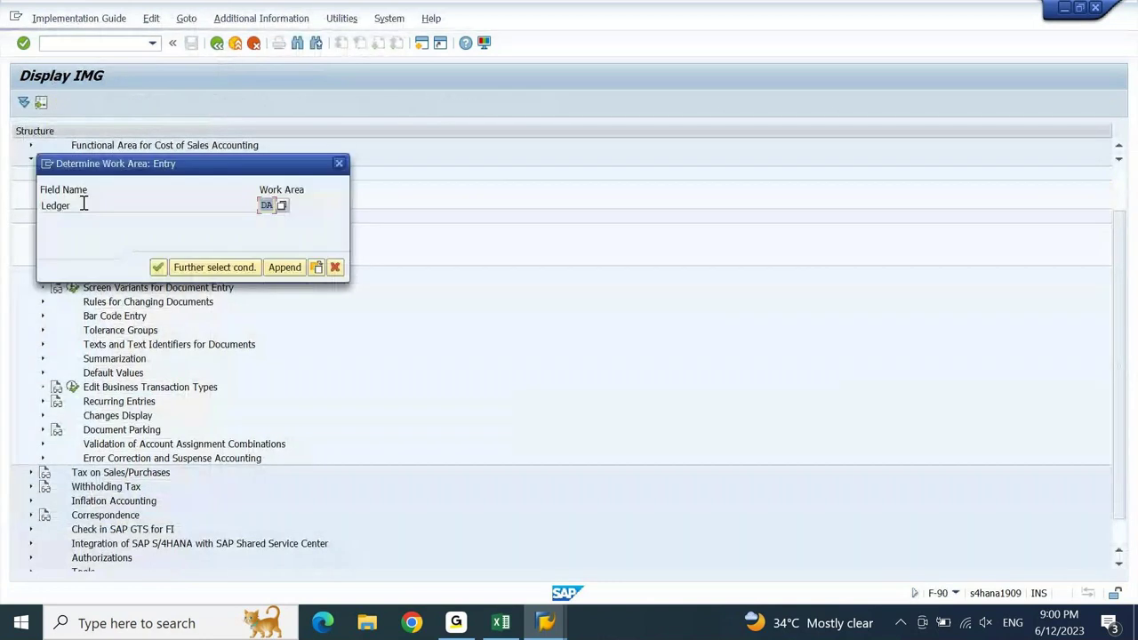
- For ledger DA, add new entries assigning number range DA to document types AA and KR
{"action": "key", "text": "Return"}
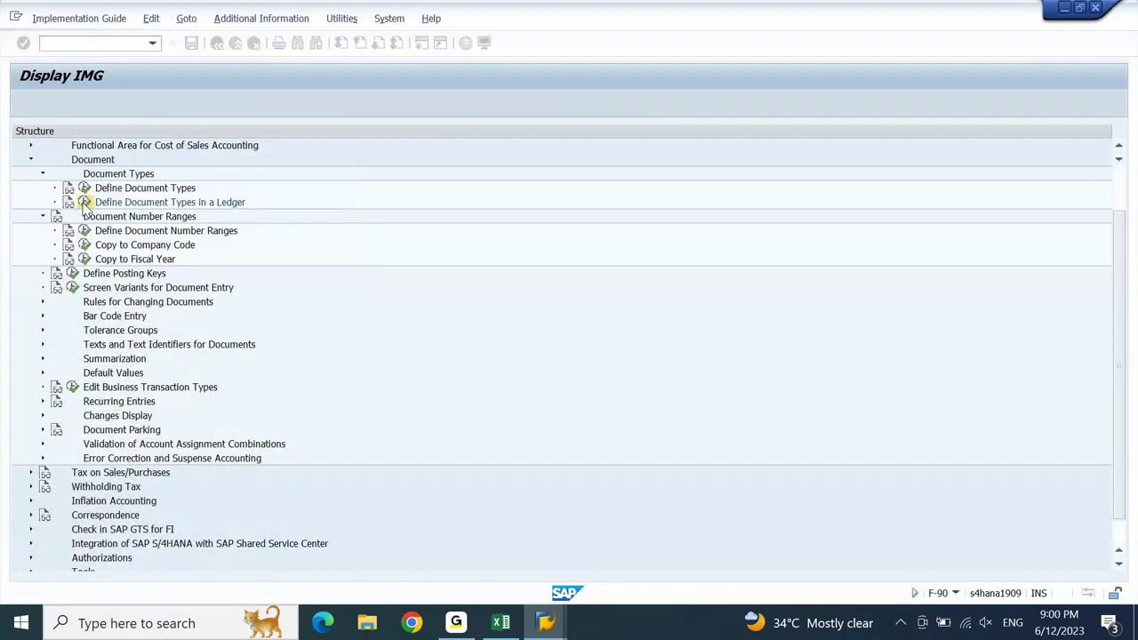
{"action": "left_click", "coordinate": [71, 104]}
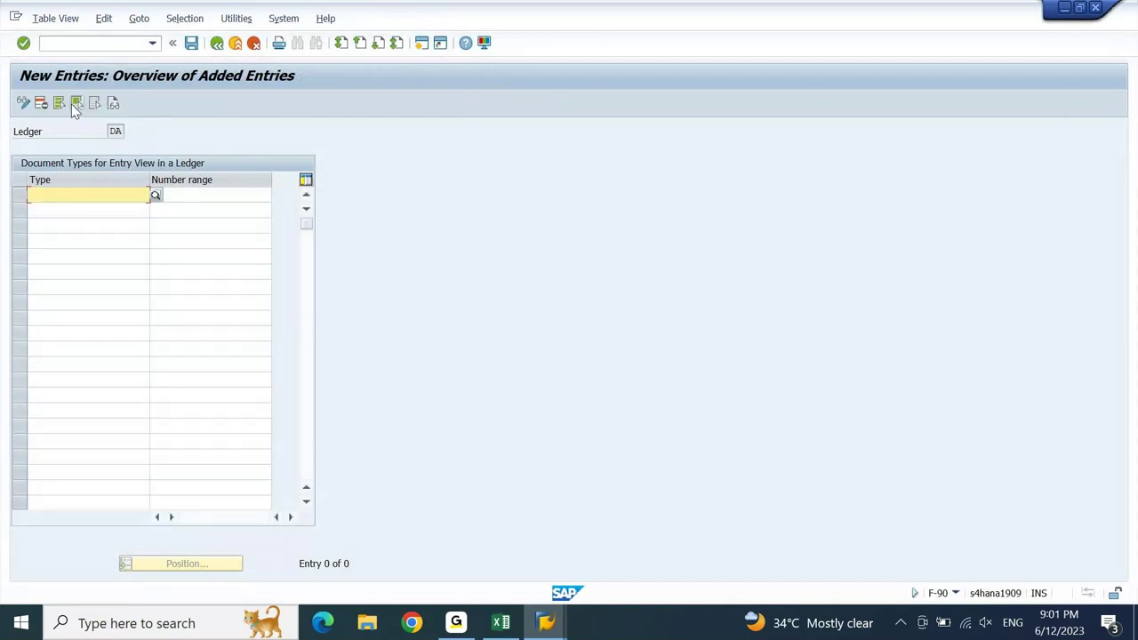
{"action": "type", "text": "AA"}
{"action": "key", "text": "Tab"}
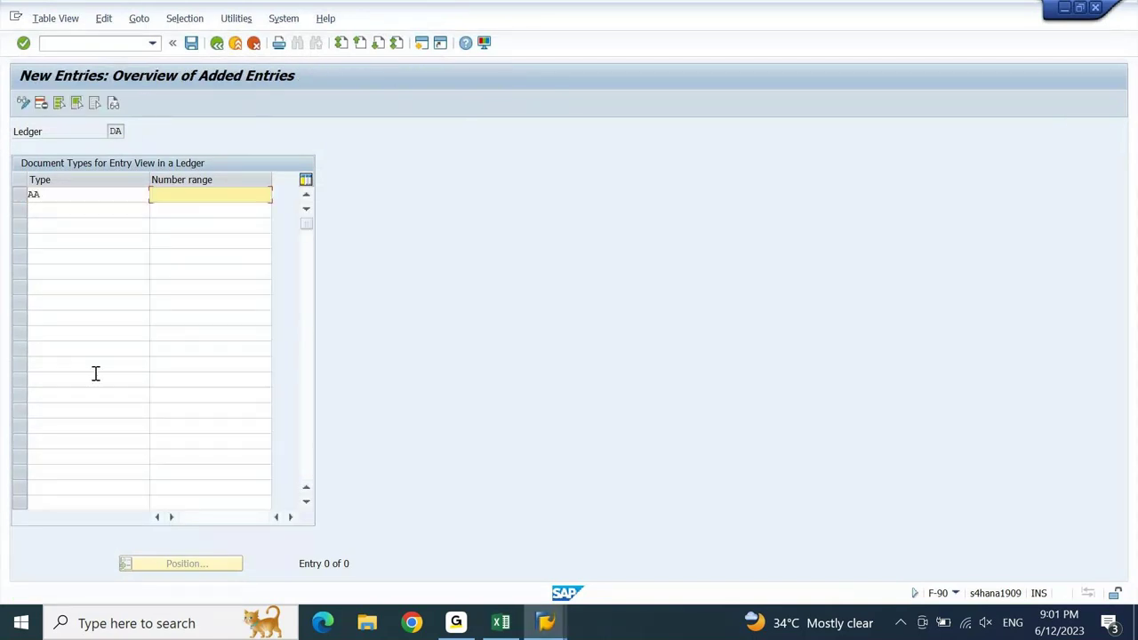
{"action": "type", "text": "01"}
{"action": "key", "text": "Return"}
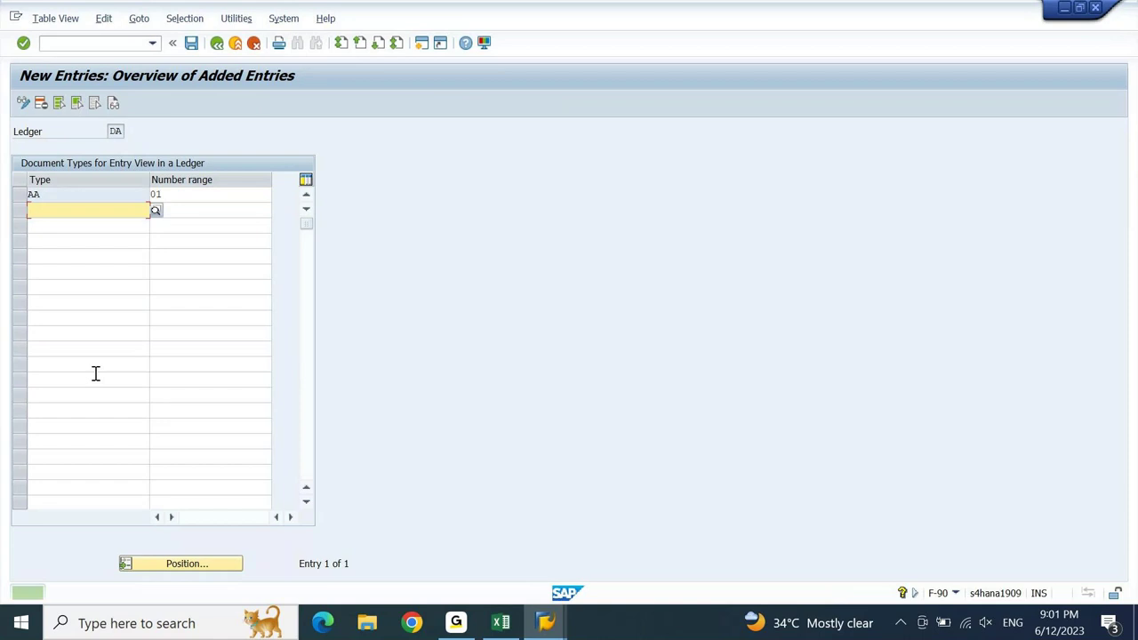
{"action": "type", "text": "DA"}
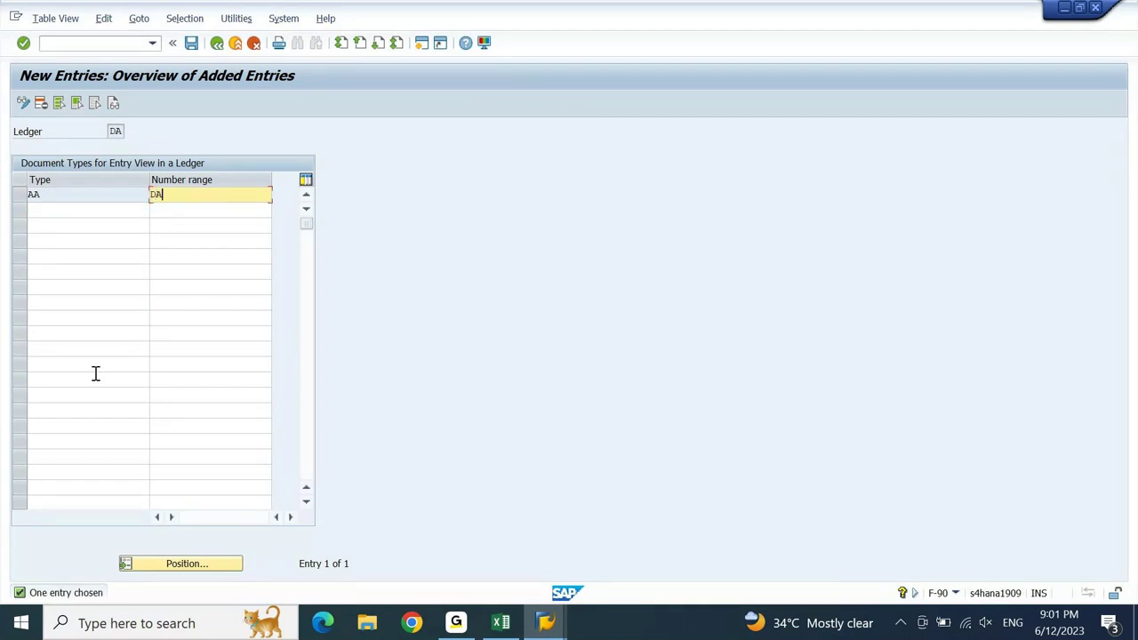
{"action": "key", "text": "Return"}
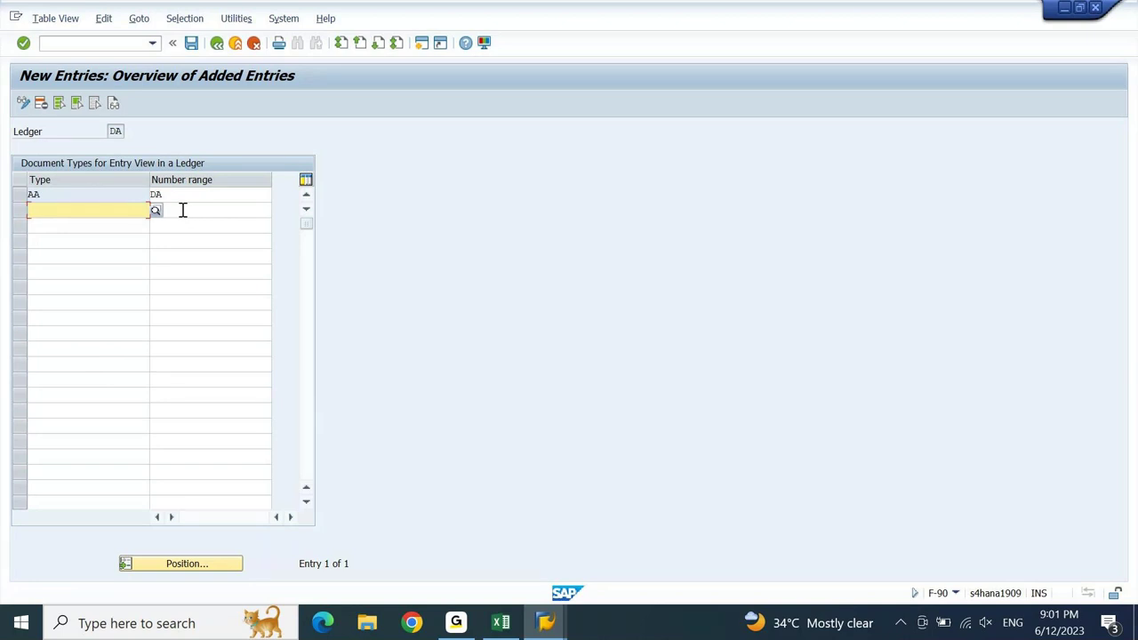
{"action": "type", "text": "KR"}
{"action": "key", "text": "Return"}
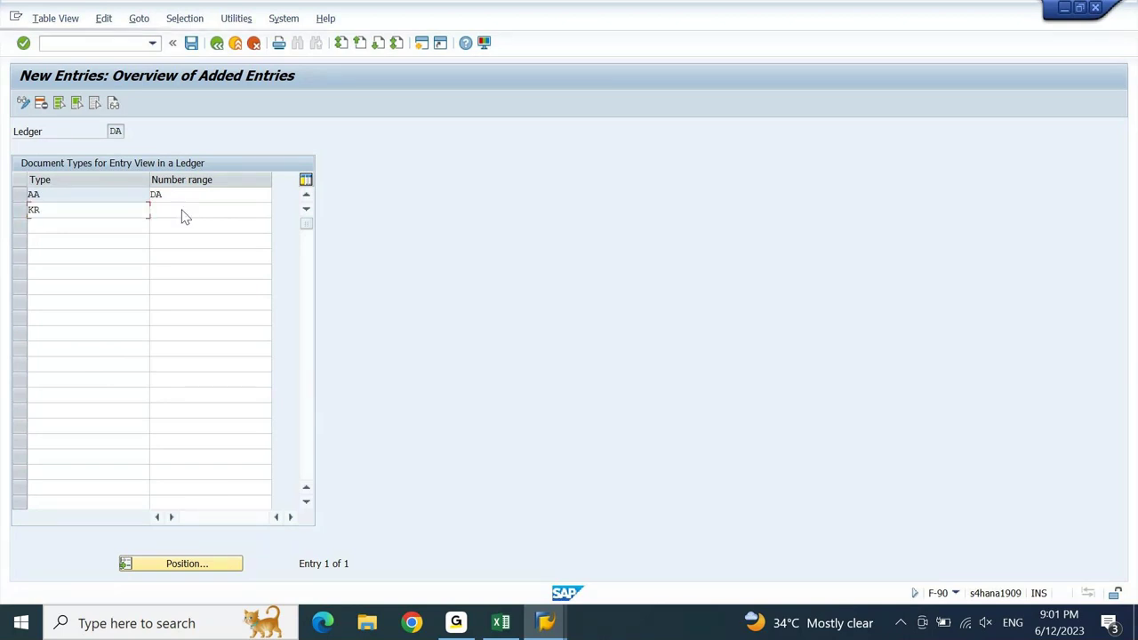
{"action": "left_click", "coordinate": [182, 209]}
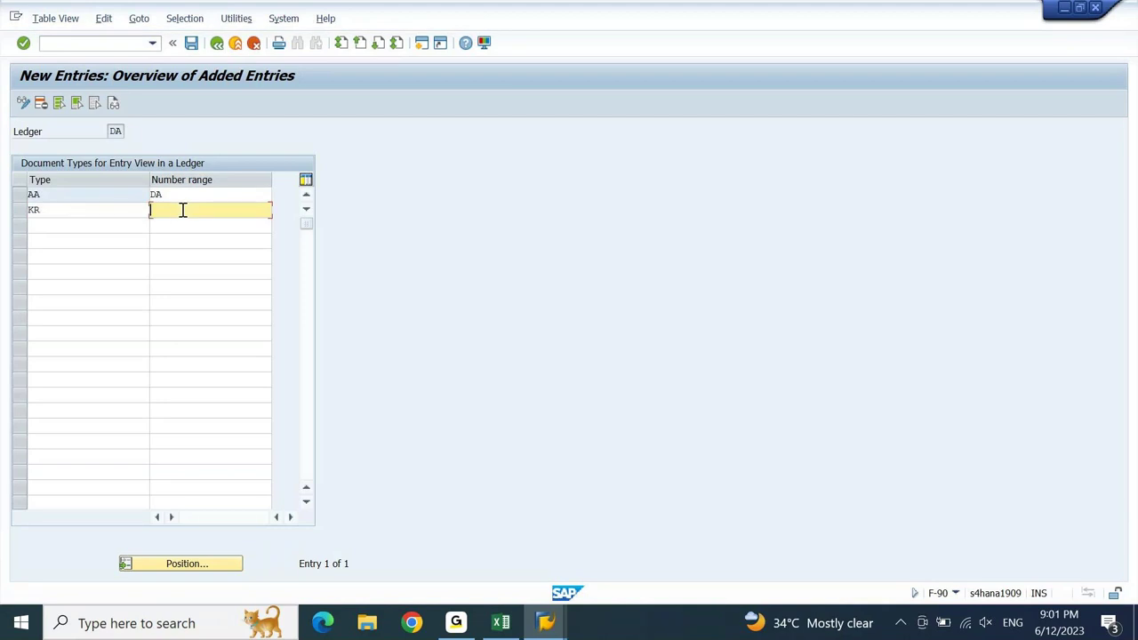
{"action": "type", "text": "DA"}
{"action": "key", "text": "Return"}
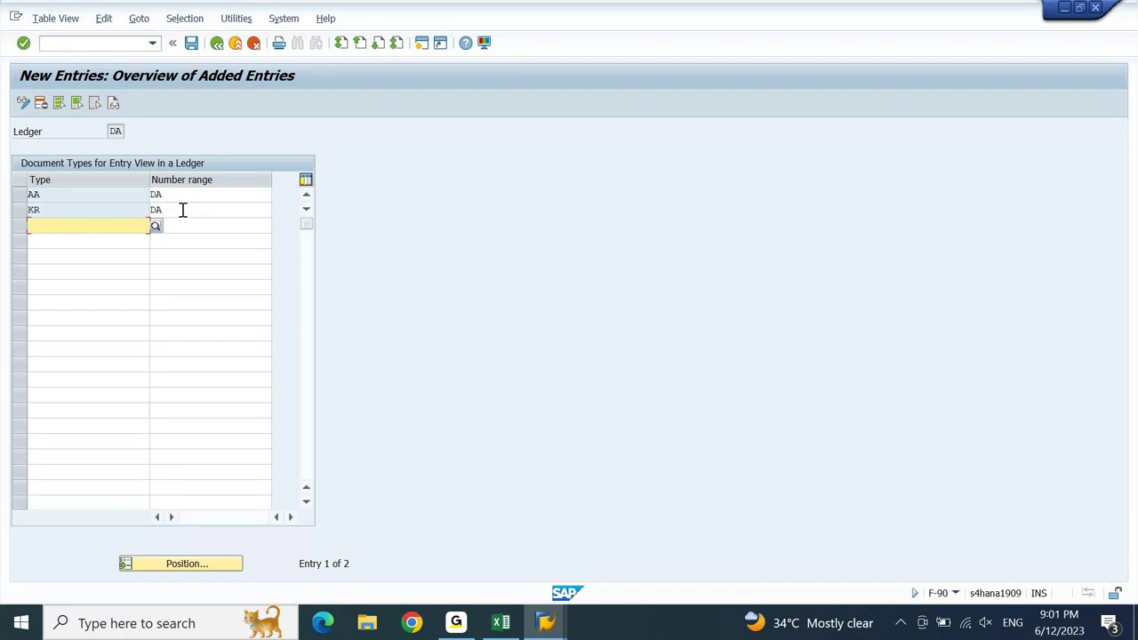
- Save the AA and KR entry-view assignments to a customizing request and return to the IMG
{"action": "key", "text": "ctrl+s"}
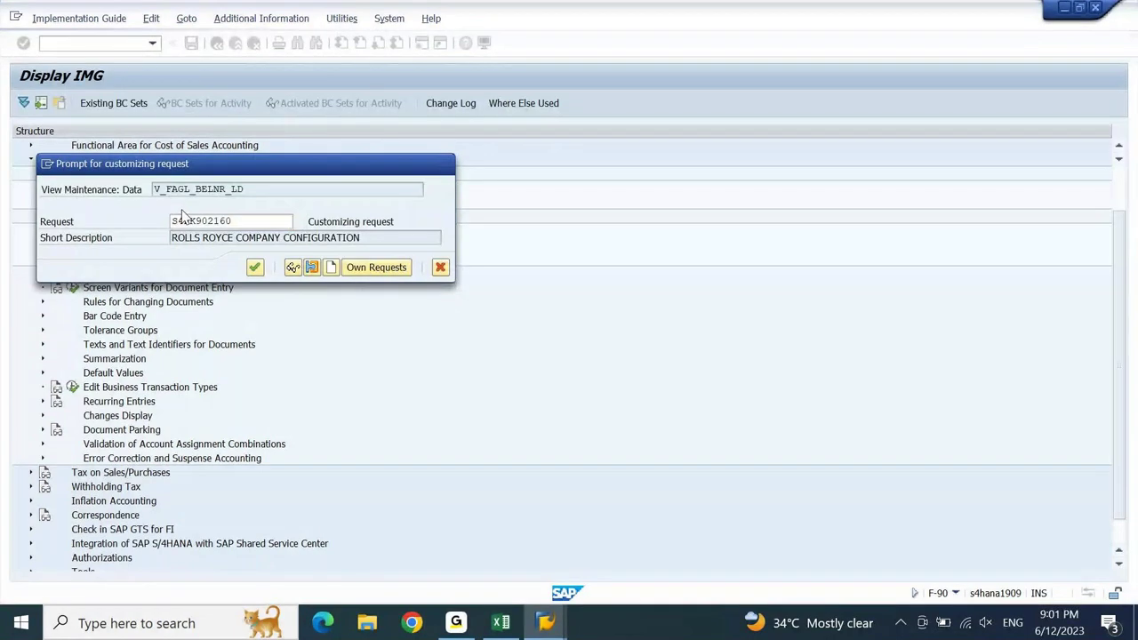
{"action": "key", "text": "Return"}
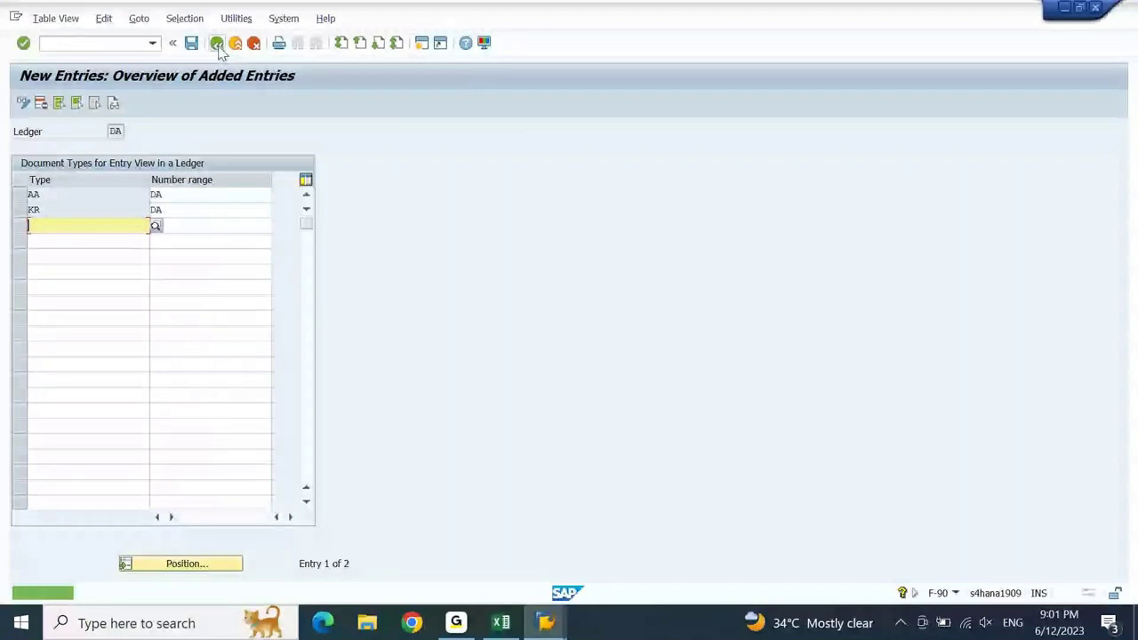
{"action": "left_click", "coordinate": [217, 45]}
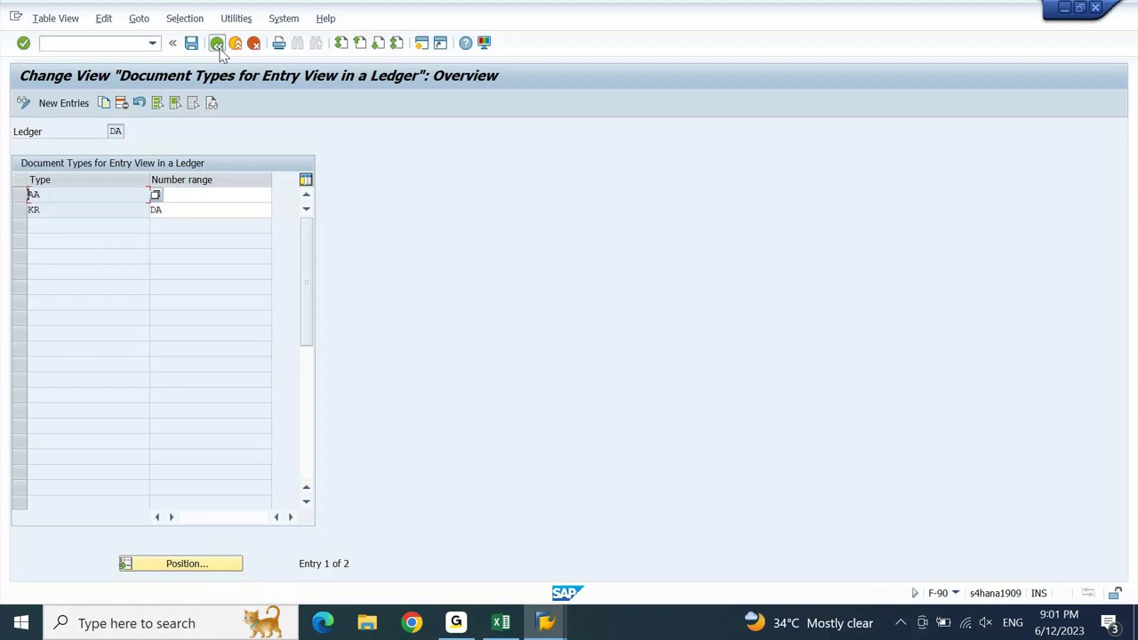
{"action": "left_click", "coordinate": [217, 43]}
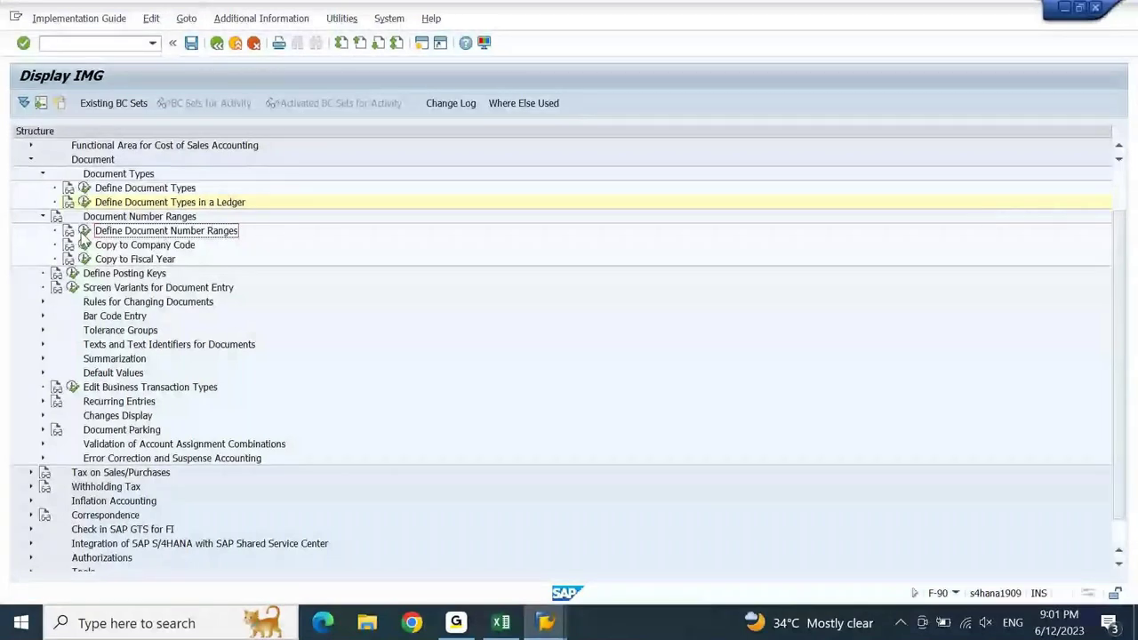
- Open the document number range intervals for company code DEIN in change mode
{"action": "left_click", "coordinate": [84, 231]}
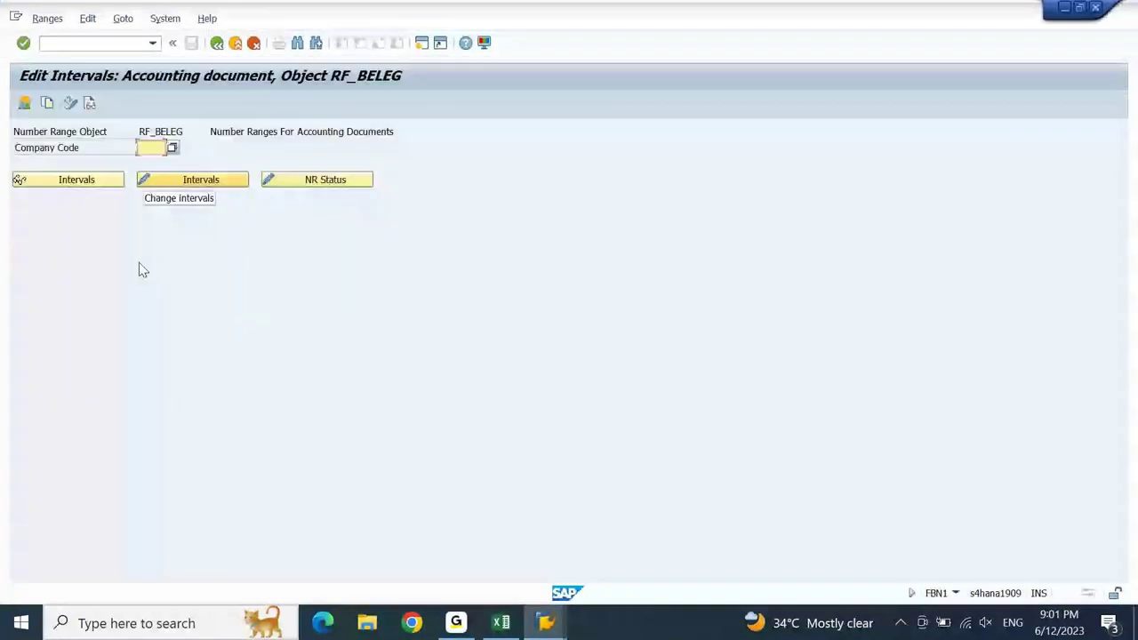
{"action": "type", "text": "D"}
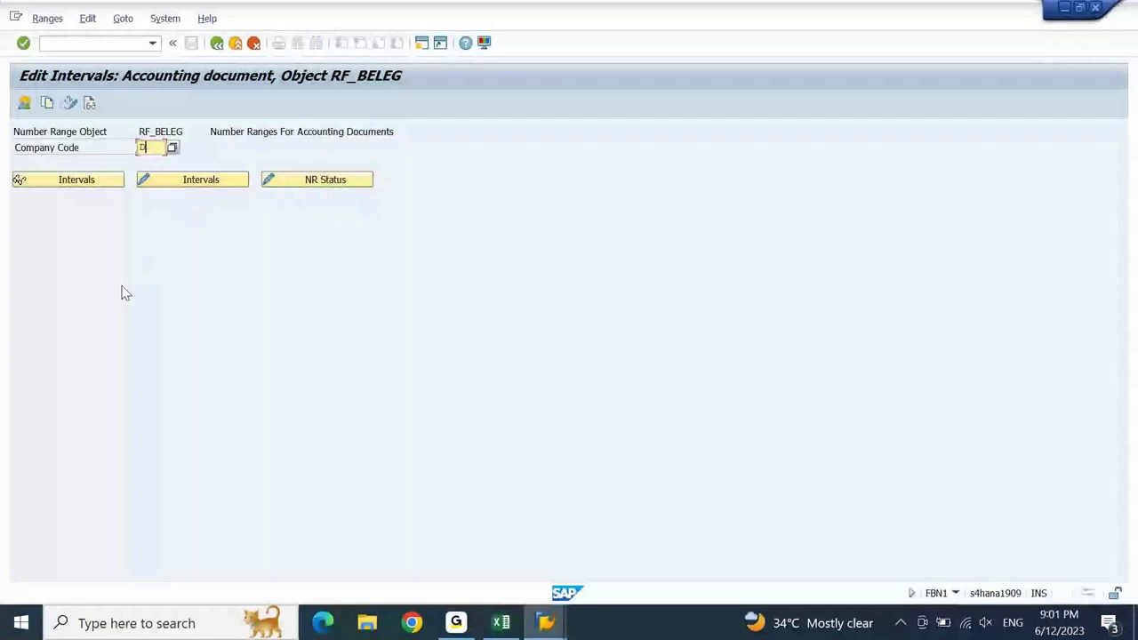
{"action": "type", "text": "EIN"}
{"action": "left_click", "coordinate": [198, 183]}
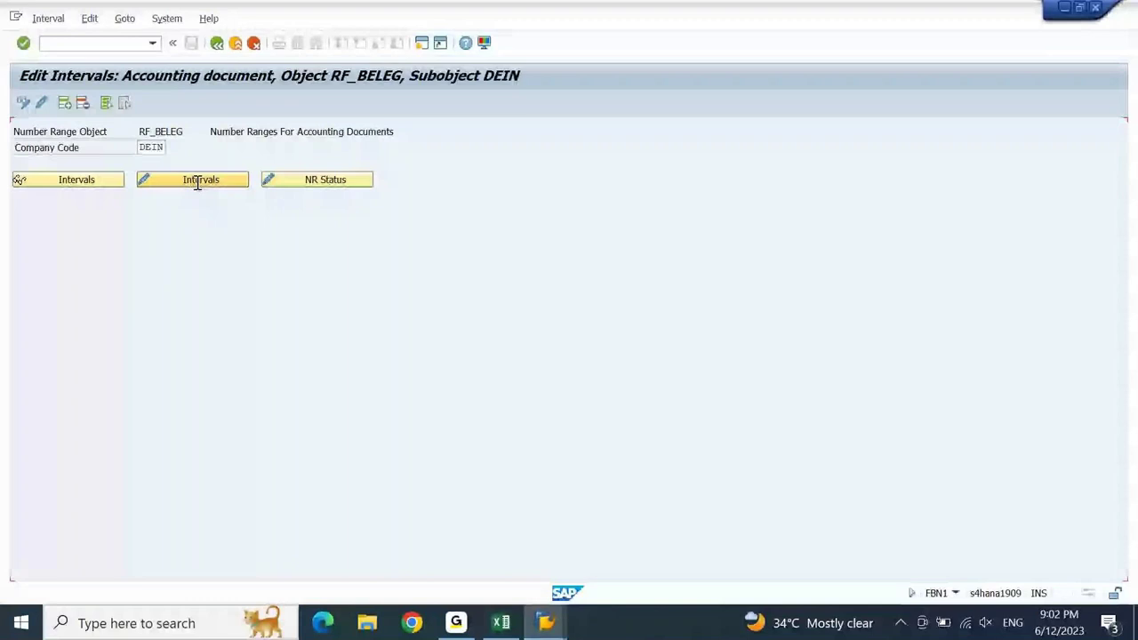
{"action": "left_click", "coordinate": [64, 104]}
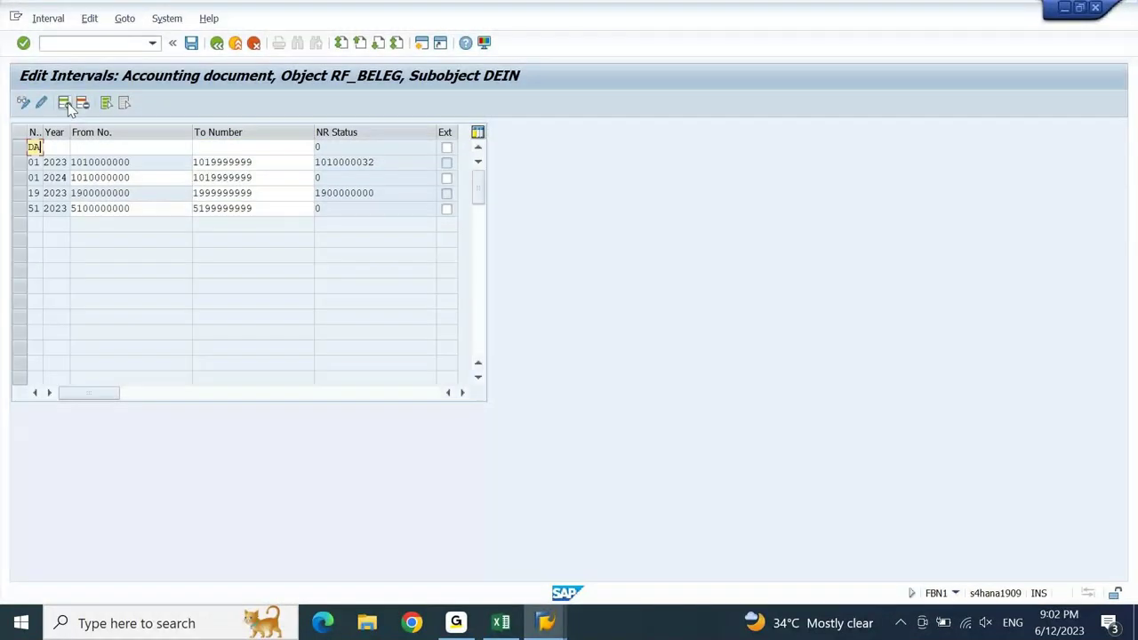
{"action": "key", "text": "Tab"}
{"action": "type", "text": "2023"}
{"action": "key", "text": "Tab"}
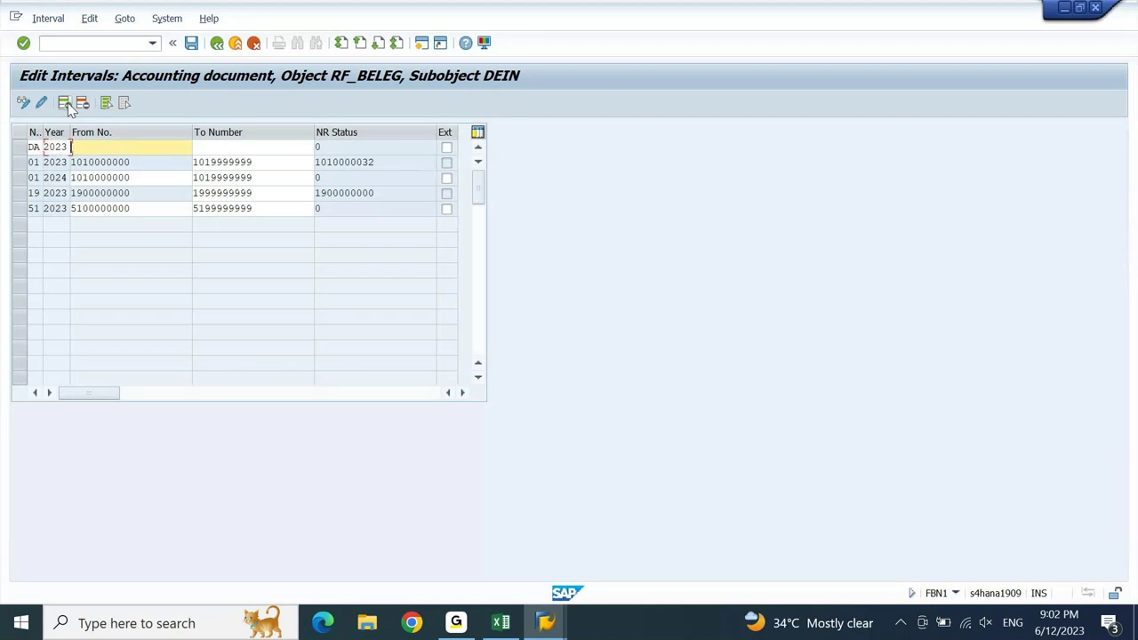
{"action": "type", "text": "6600000000"}
{"action": "key", "text": "Tab"}
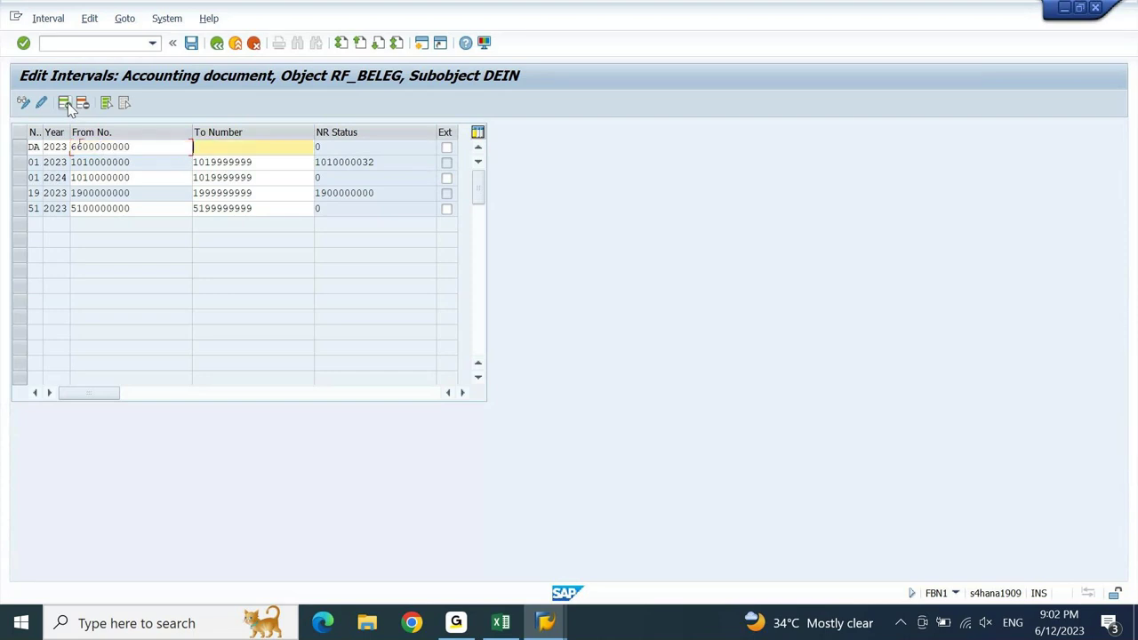
{"action": "type", "text": "66000000"}
{"action": "key", "text": "BackSpace"}
{"action": "key", "text": "BackSpace"}
{"action": "key", "text": "BackSpace"}
{"action": "key", "text": "BackSpace"}
{"action": "key", "text": "BackSpace"}
{"action": "key", "text": "BackSpace"}
{"action": "type", "text": "99999999"}
{"action": "left_click", "coordinate": [191, 45]}
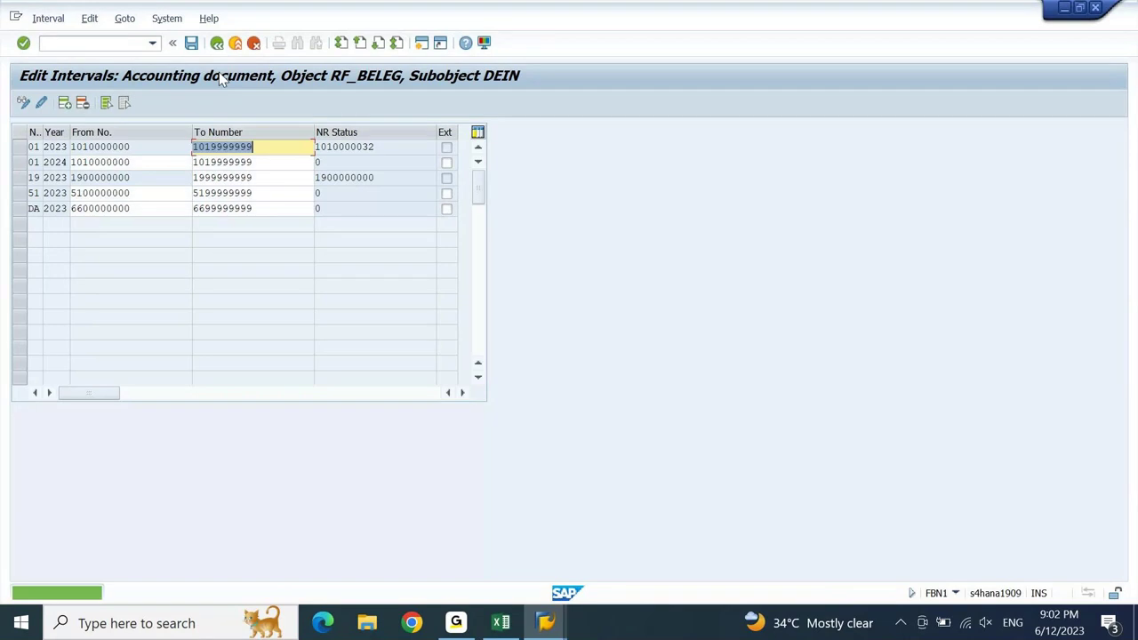
{"action": "key", "text": "F3"}
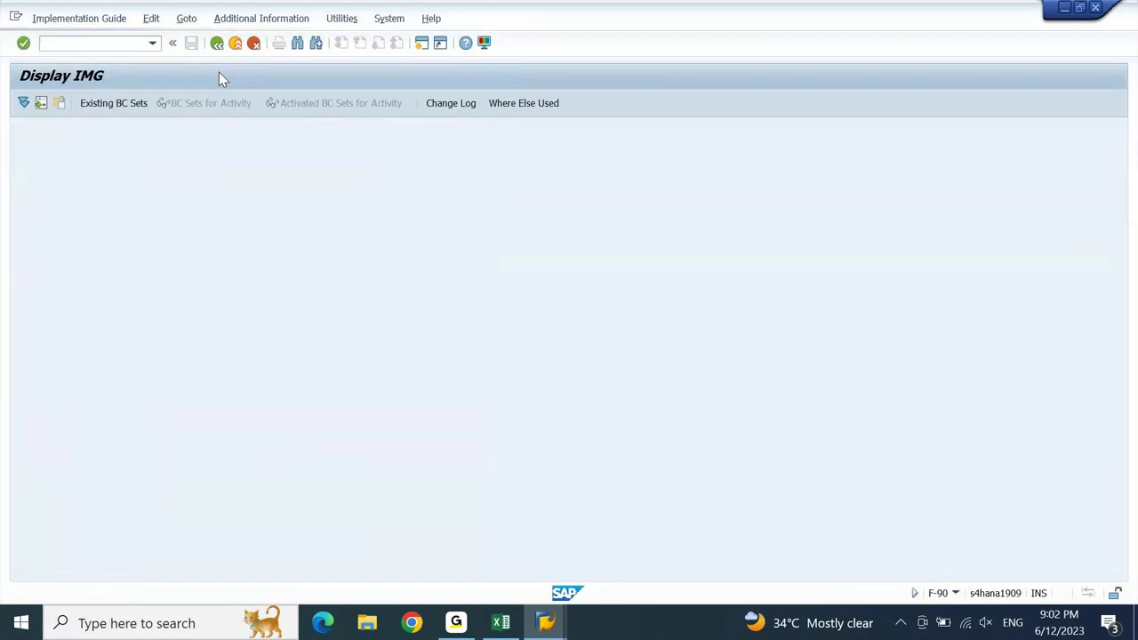
{"action": "key", "text": "F3"}
{"action": "left_click", "coordinate": [246, 74]}
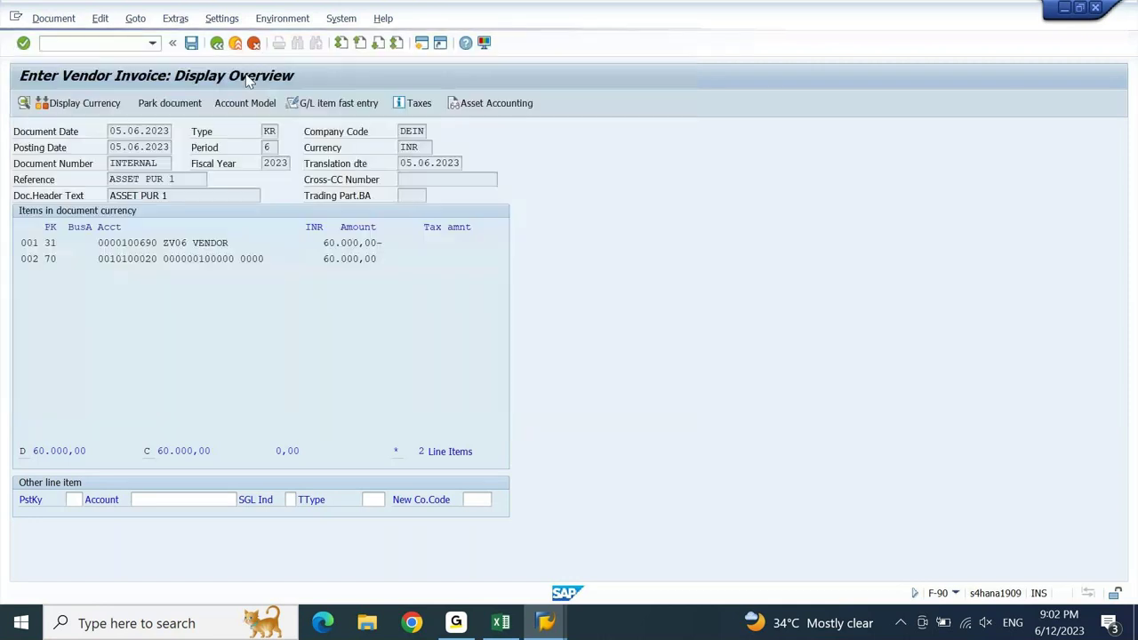
{"action": "left_click", "coordinate": [68, 20]}
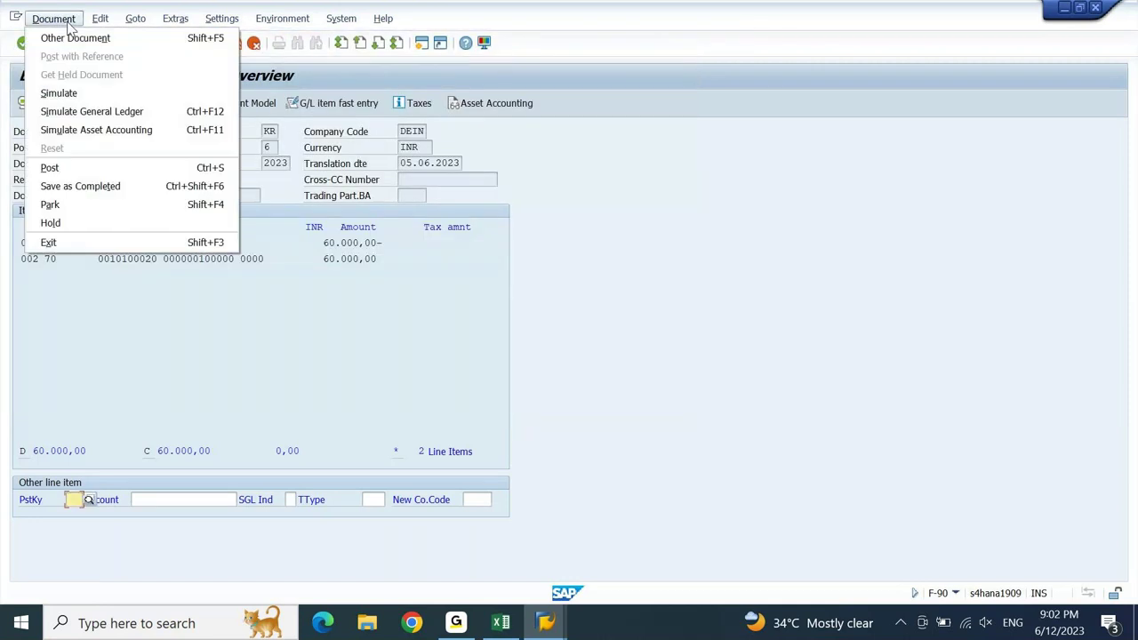
{"action": "left_click", "coordinate": [67, 22]}
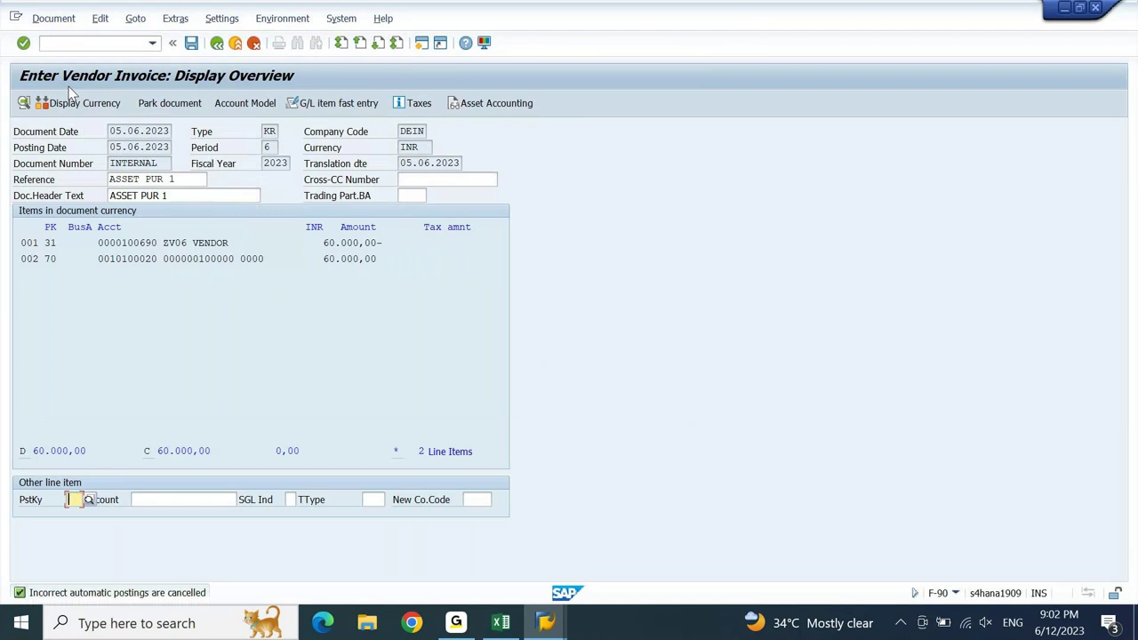
{"action": "left_click", "coordinate": [191, 44]}
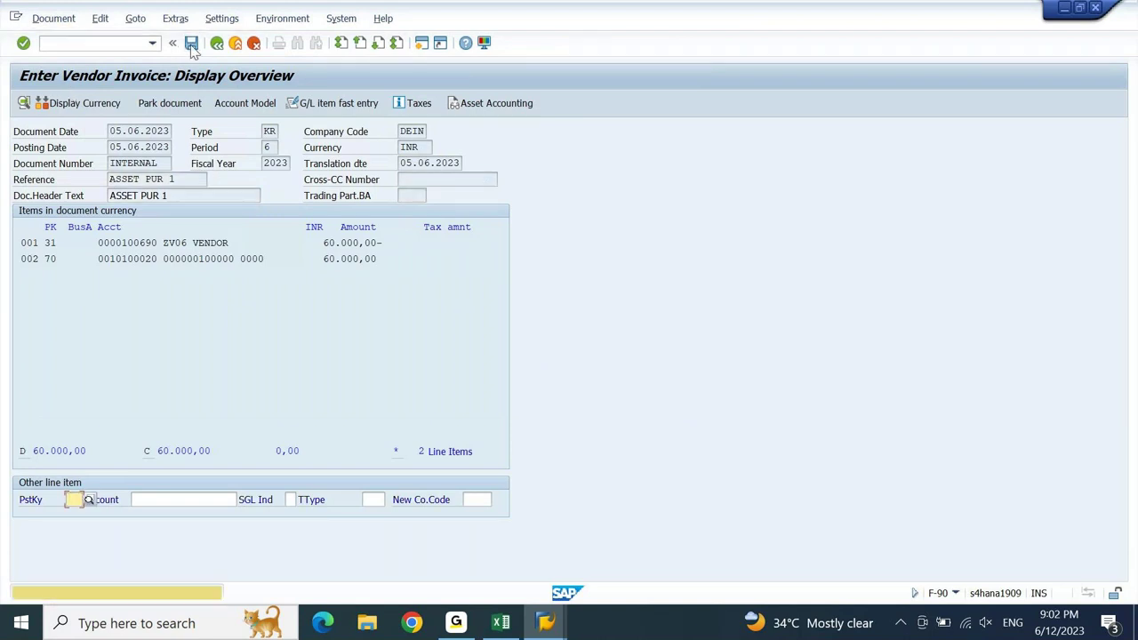
{"action": "left_click", "coordinate": [191, 45]}
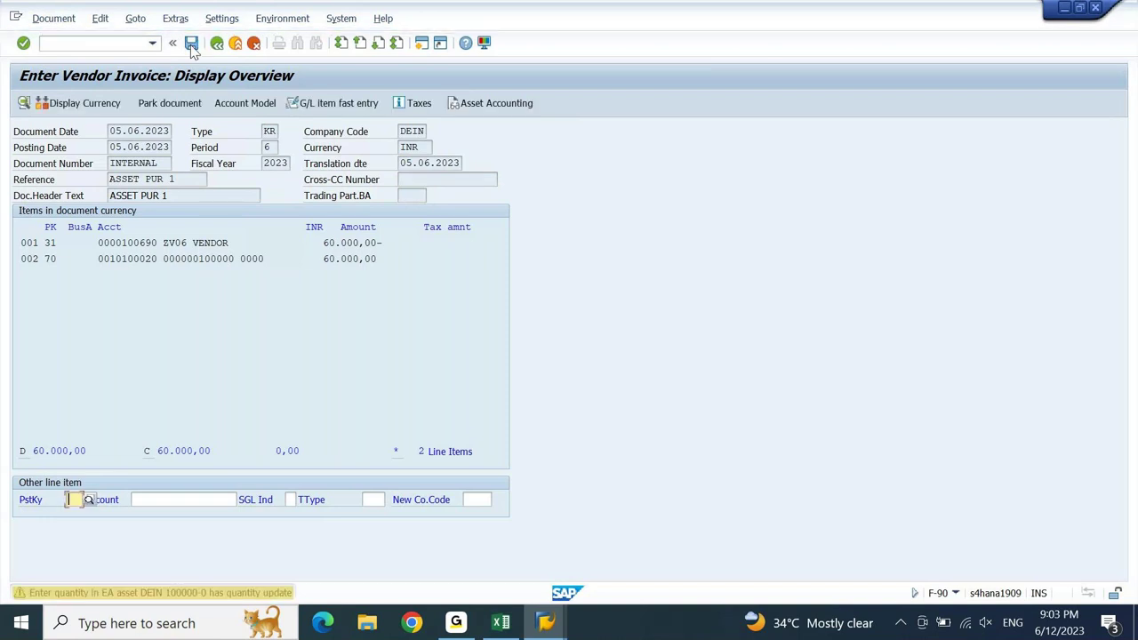
{"action": "left_click", "coordinate": [191, 44]}
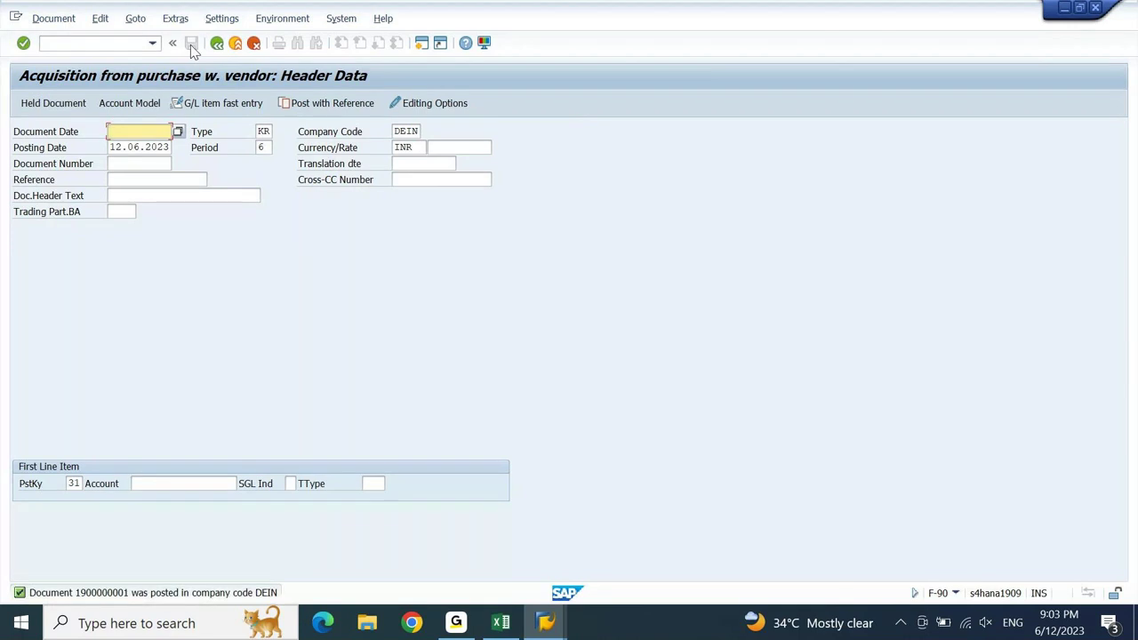
{"action": "left_click", "coordinate": [60, 19]}
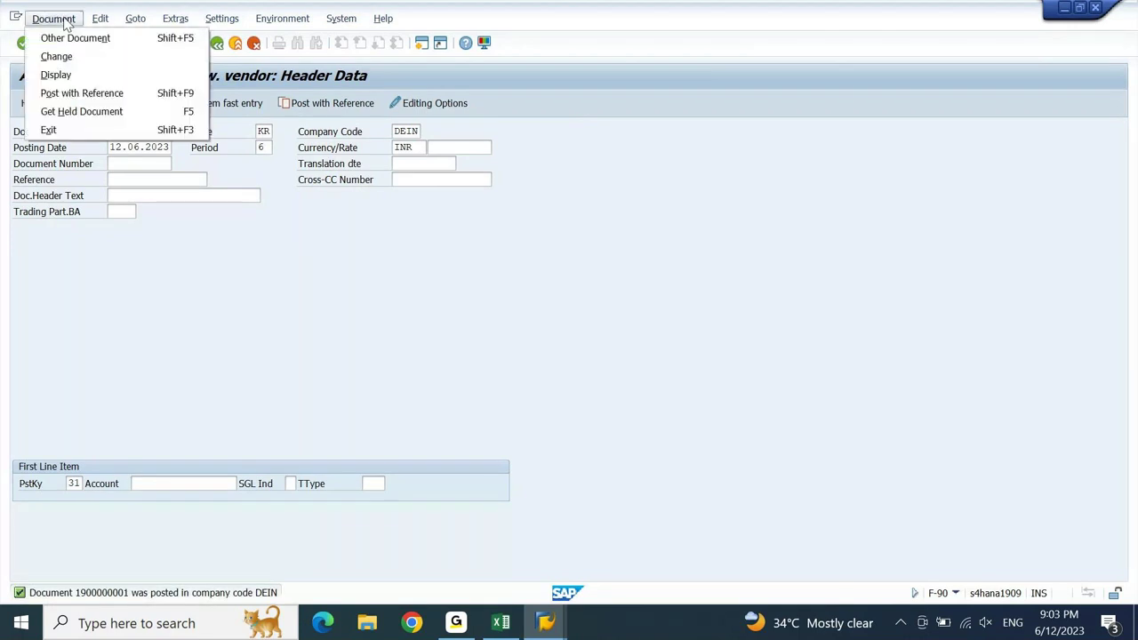
{"action": "left_click", "coordinate": [66, 80]}
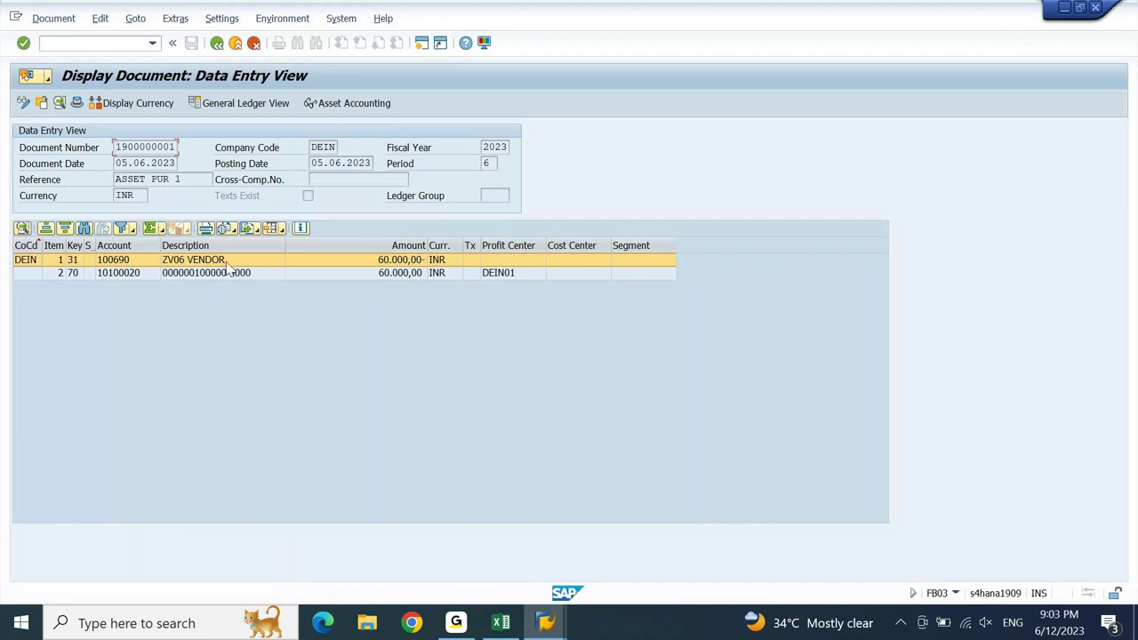
{"action": "left_click", "coordinate": [224, 274]}
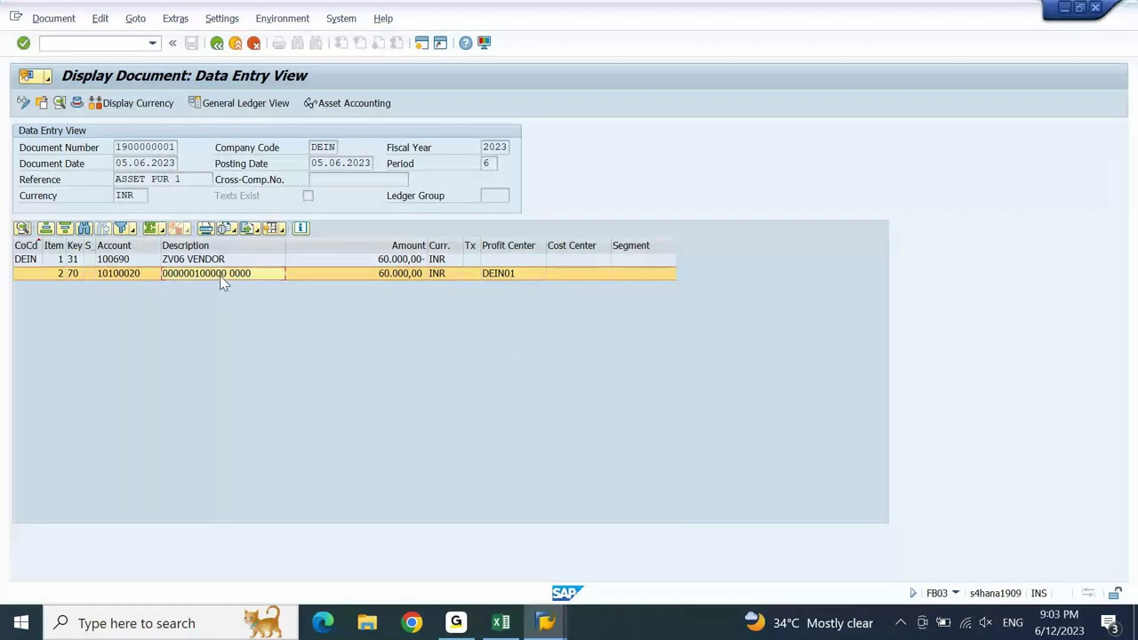
{"action": "left_click_drag", "start_coordinate": [120, 263], "coordinate": [147, 275]}
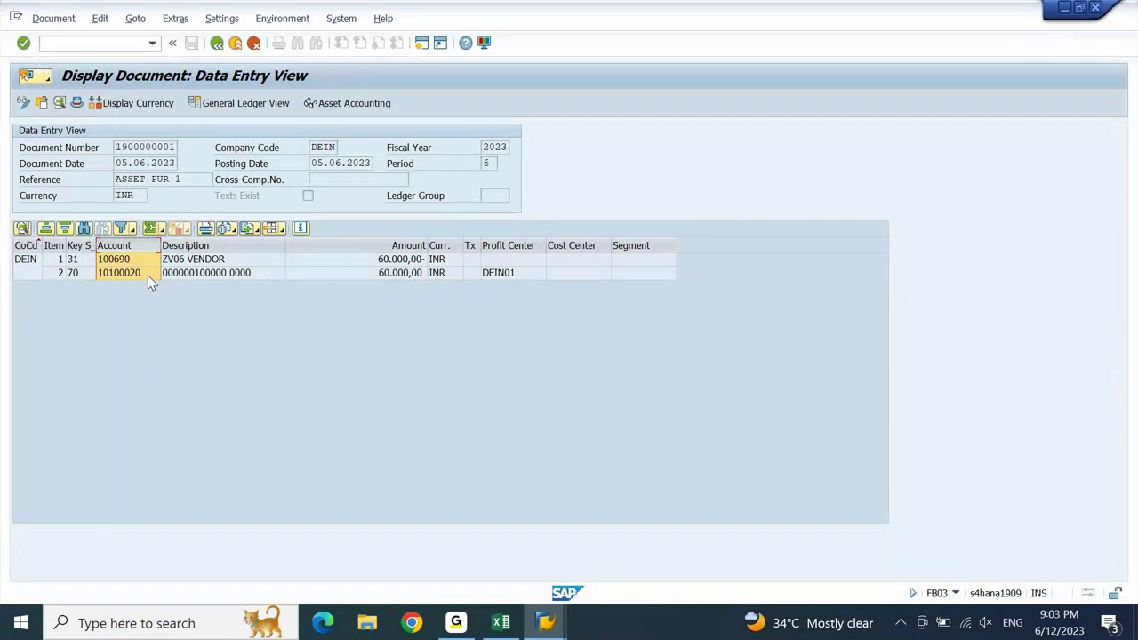
{"action": "left_click", "coordinate": [79, 105]}
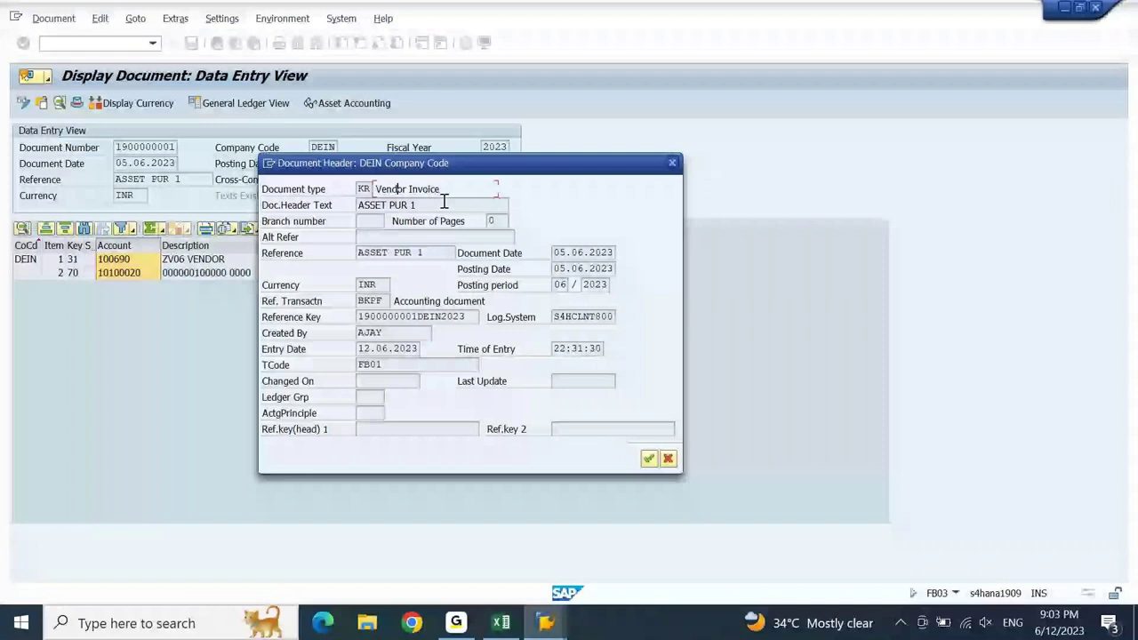
{"action": "left_click", "coordinate": [670, 161]}
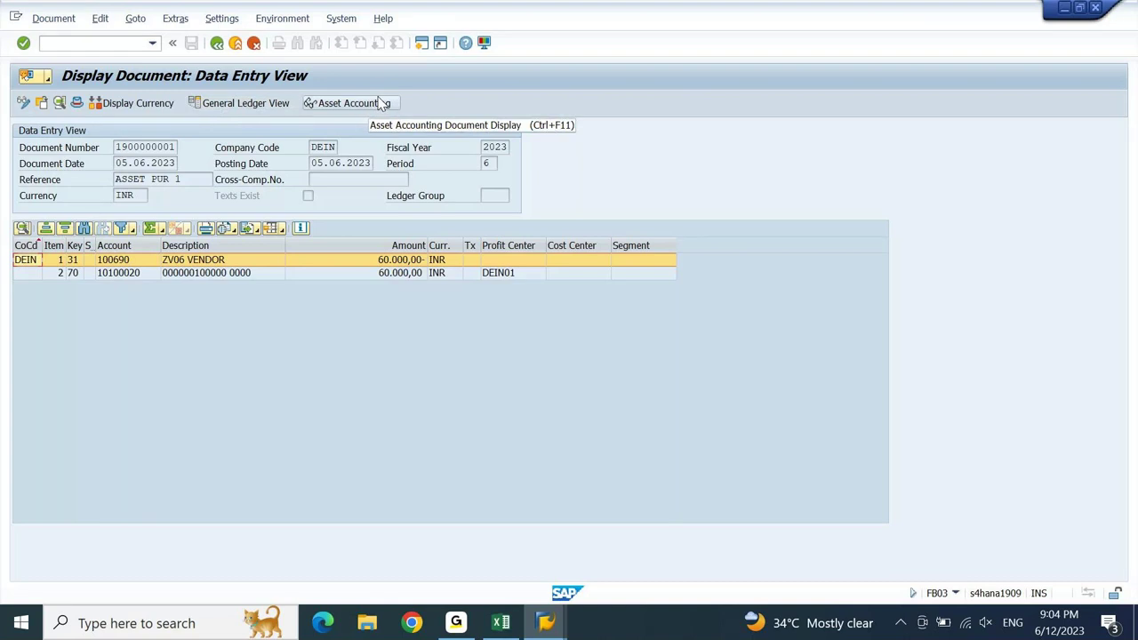
{"action": "left_click", "coordinate": [381, 104]}
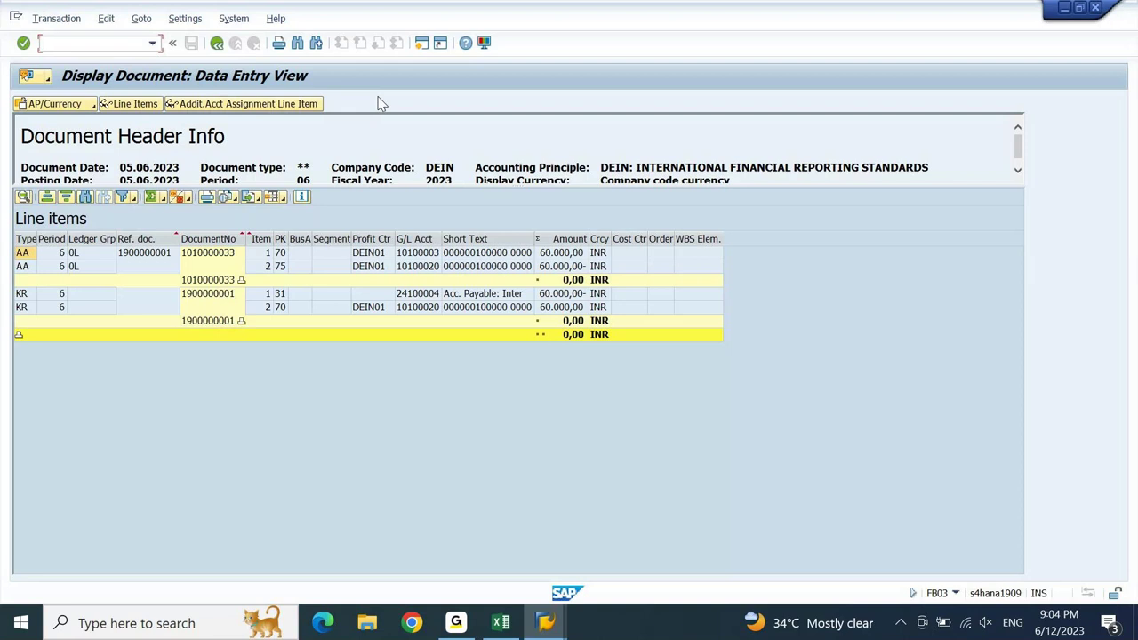
{"action": "left_click", "coordinate": [226, 294]}
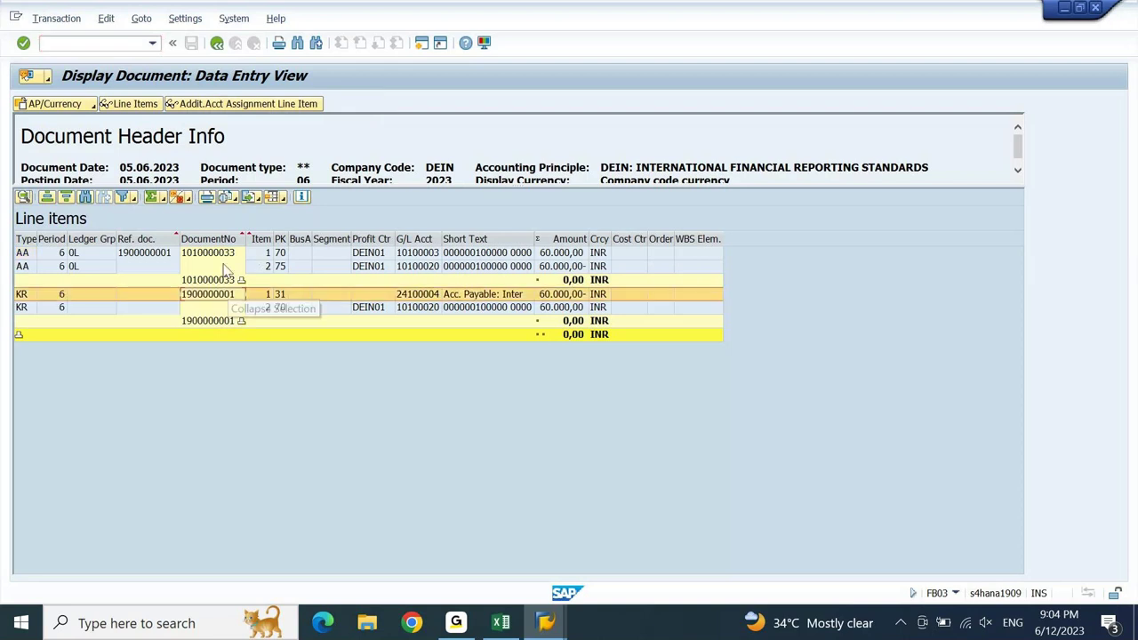
{"action": "left_click", "coordinate": [223, 256]}
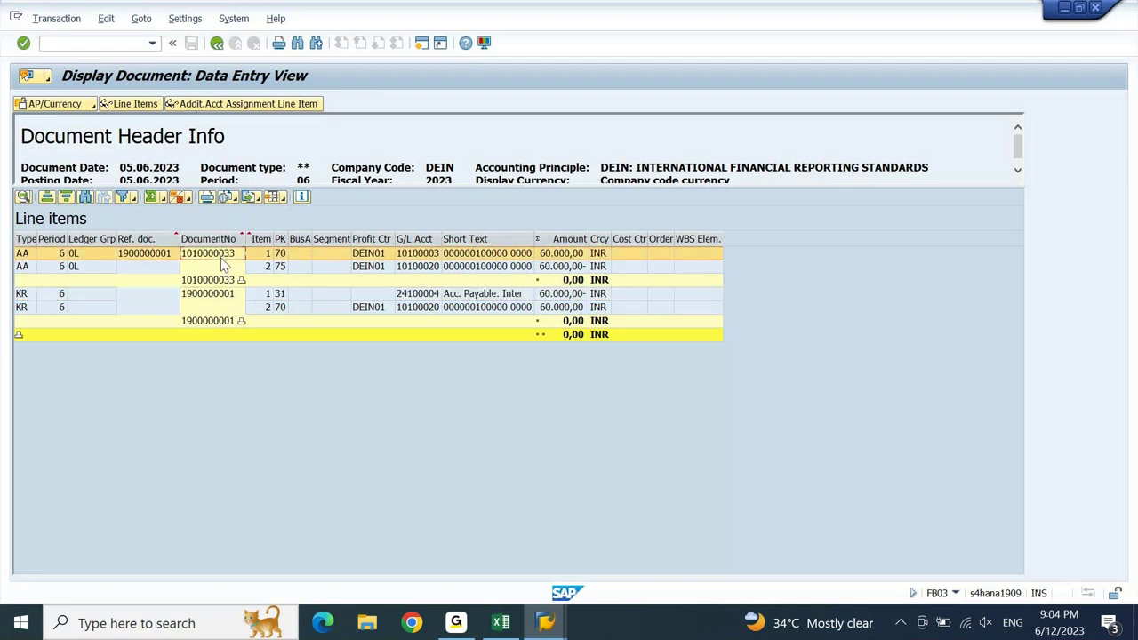
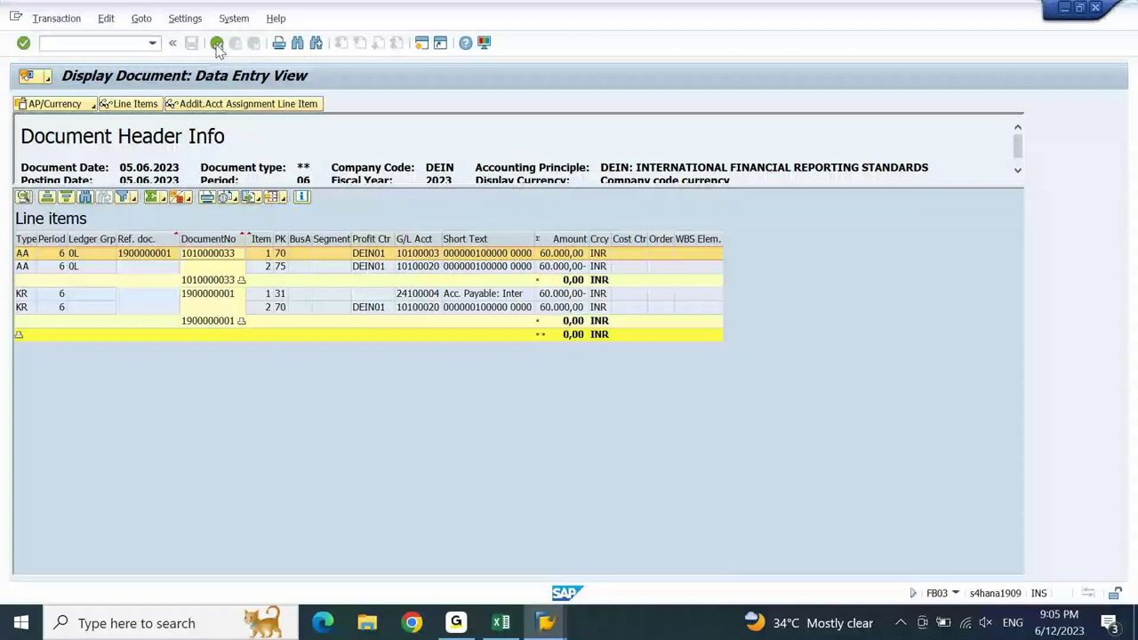
{"action": "left_click", "coordinate": [217, 44]}
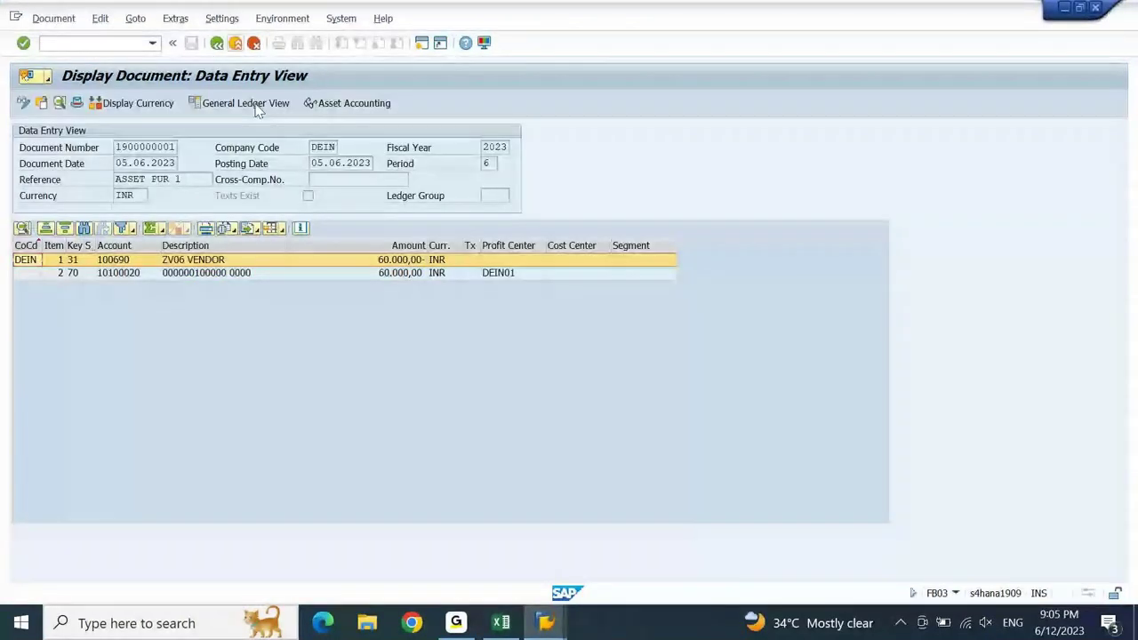
{"action": "left_click", "coordinate": [257, 104]}
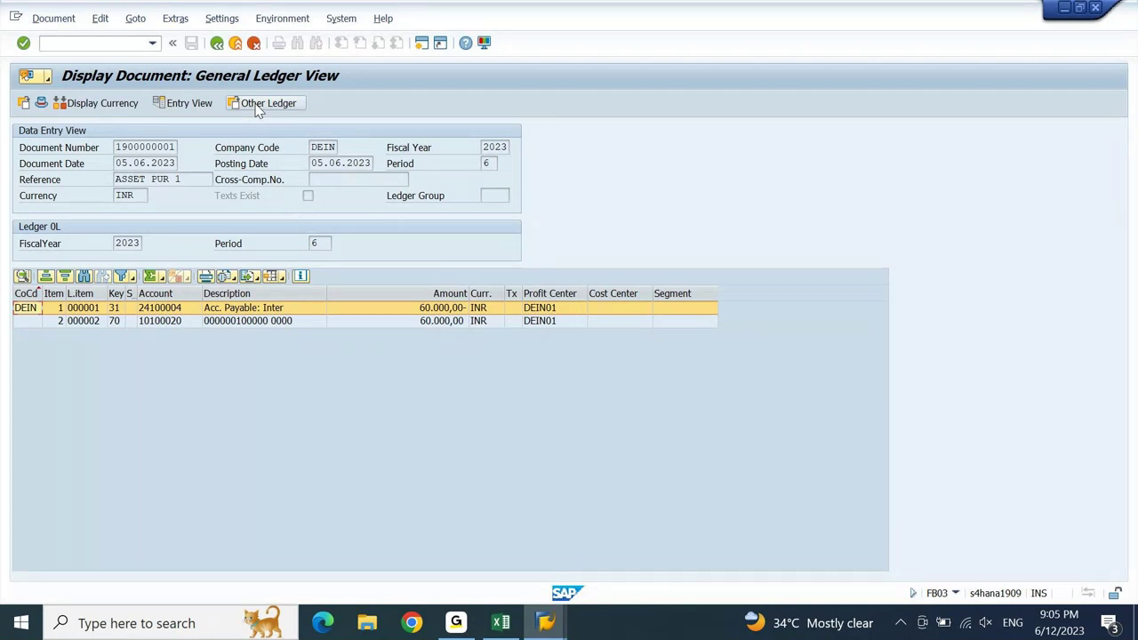
{"action": "left_click", "coordinate": [197, 105]}
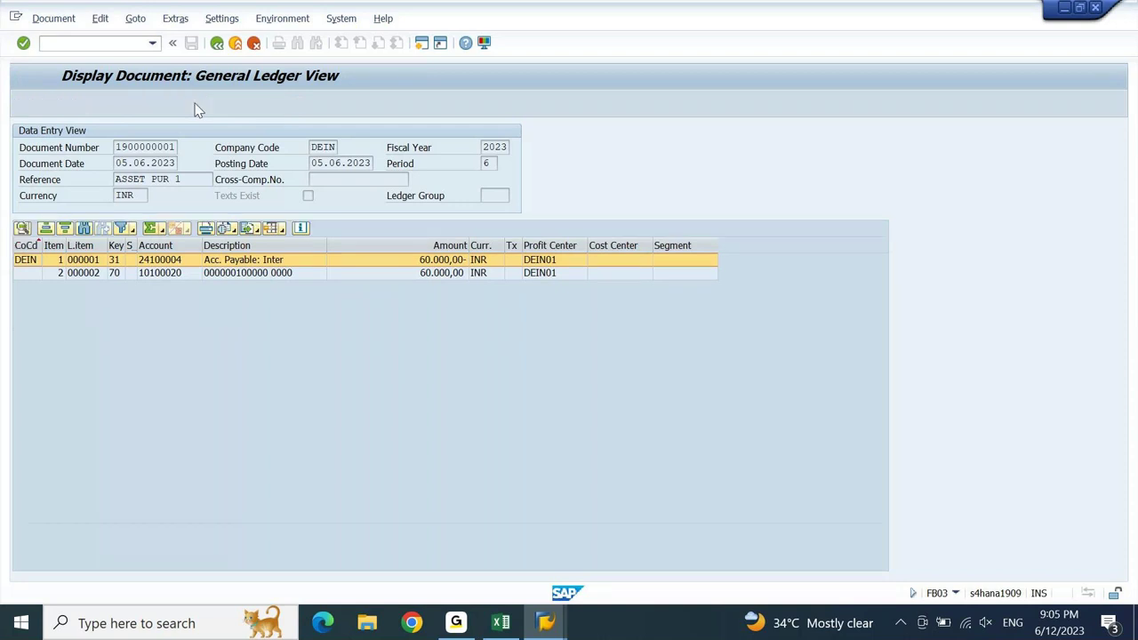
{"action": "left_click", "coordinate": [297, 20]}
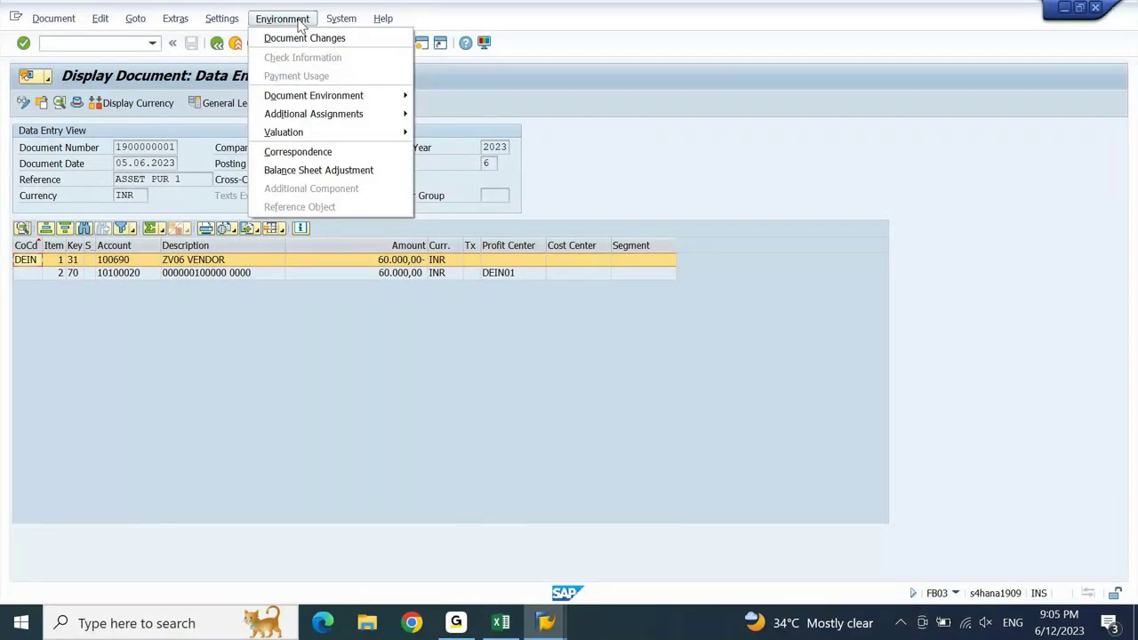
{"action": "mouse_move", "coordinate": [331, 102]}
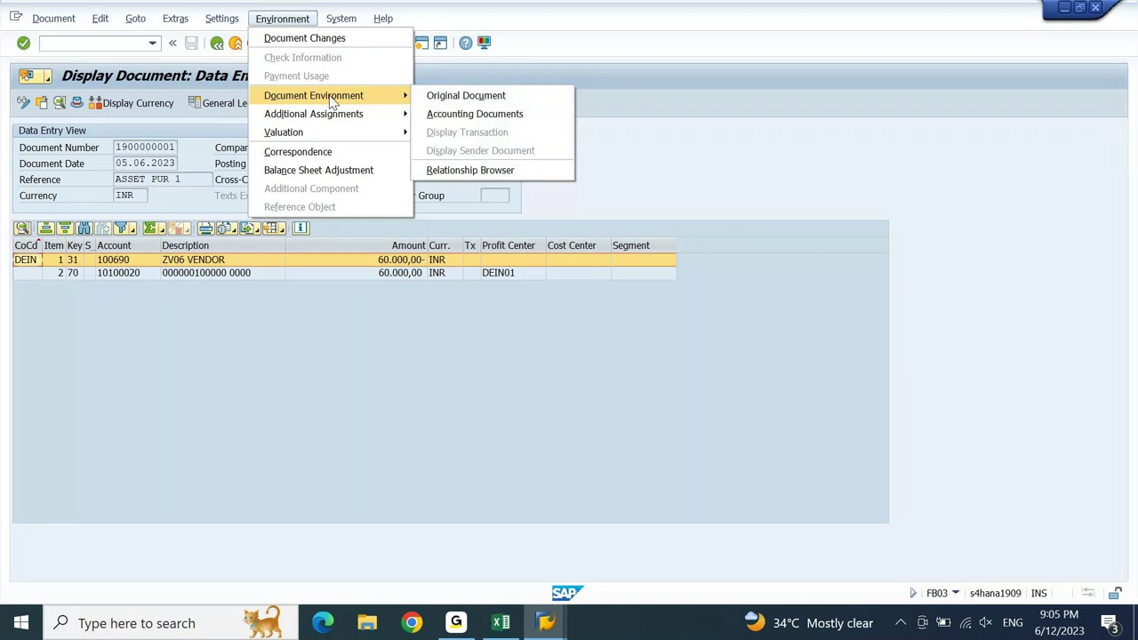
{"action": "left_click", "coordinate": [487, 119]}
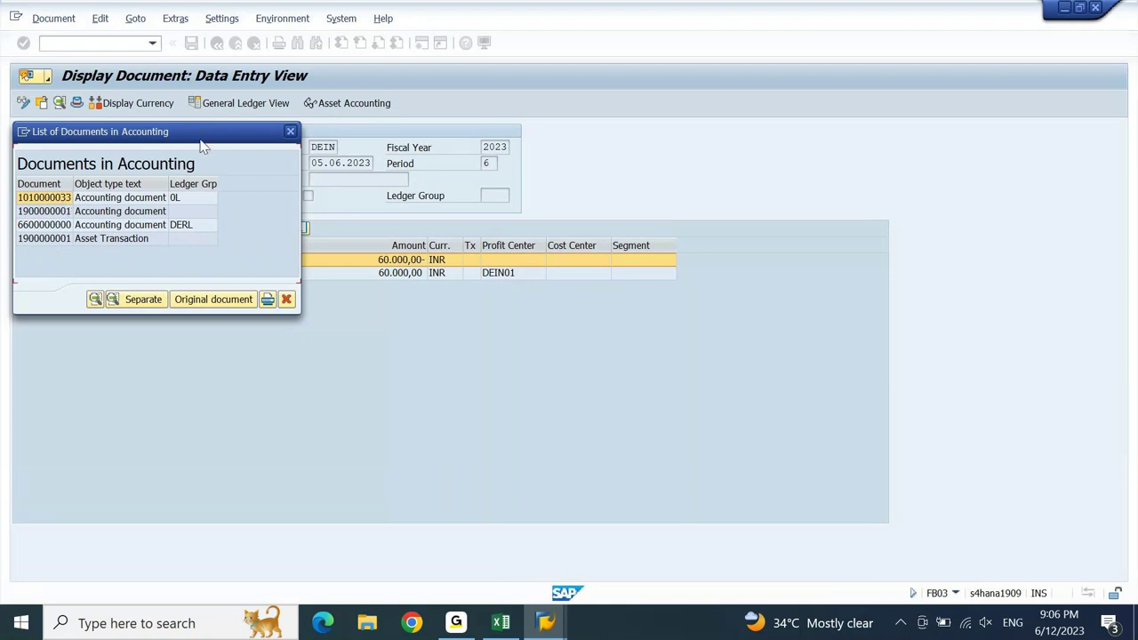
{"action": "left_click_drag", "start_coordinate": [191, 135], "coordinate": [418, 163]}
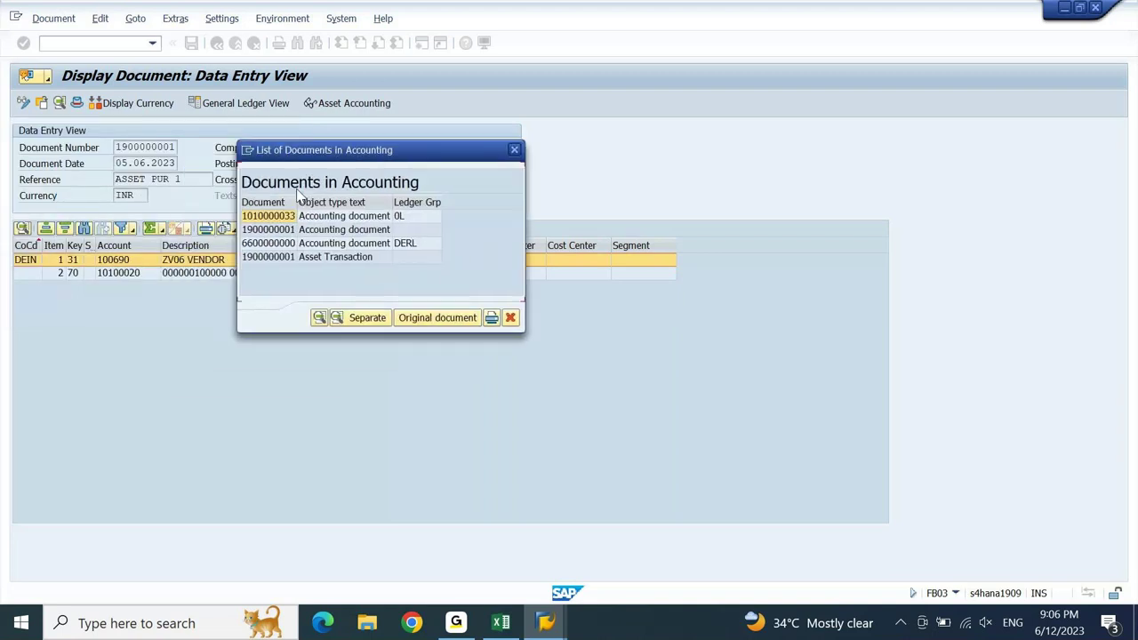
{"action": "double_click", "coordinate": [272, 229]}
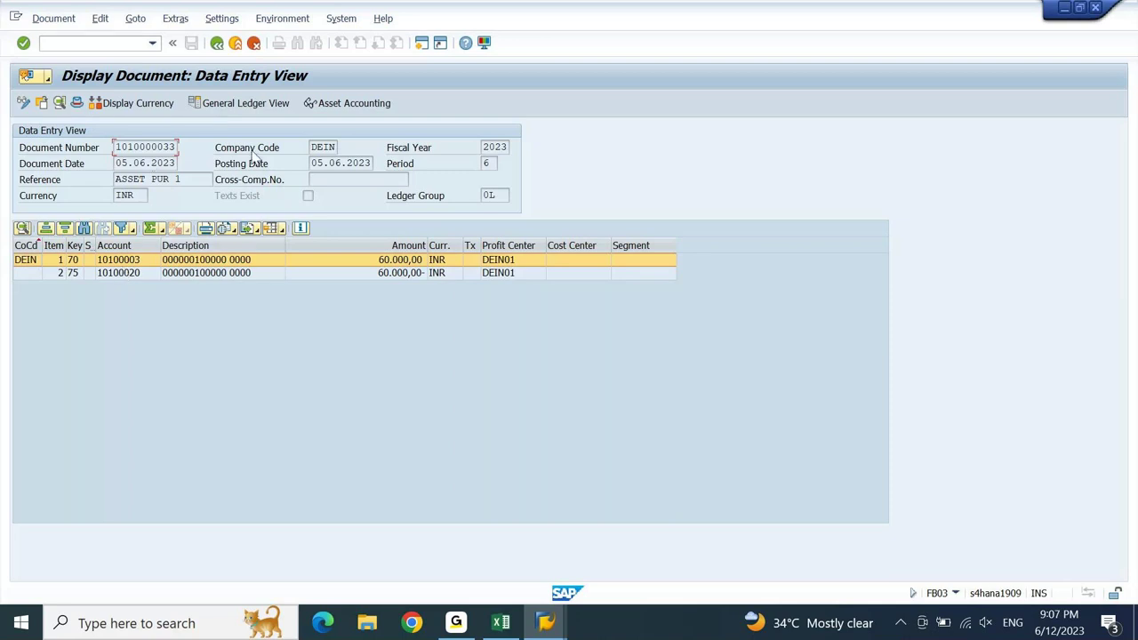
{"action": "left_click", "coordinate": [488, 196]}
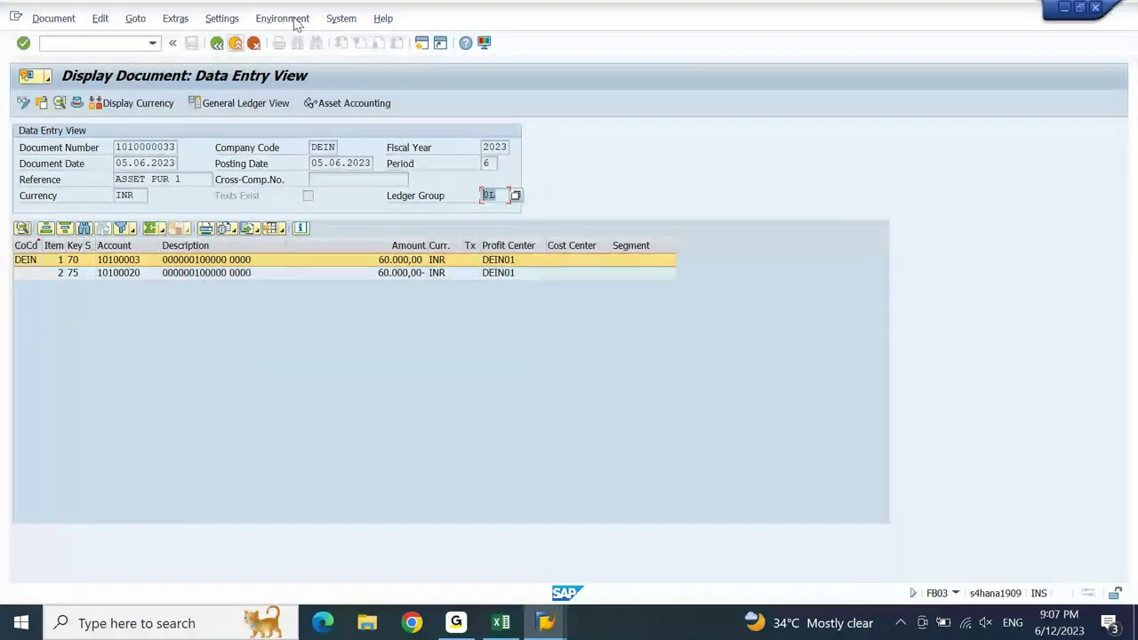
{"action": "left_click", "coordinate": [215, 49]}
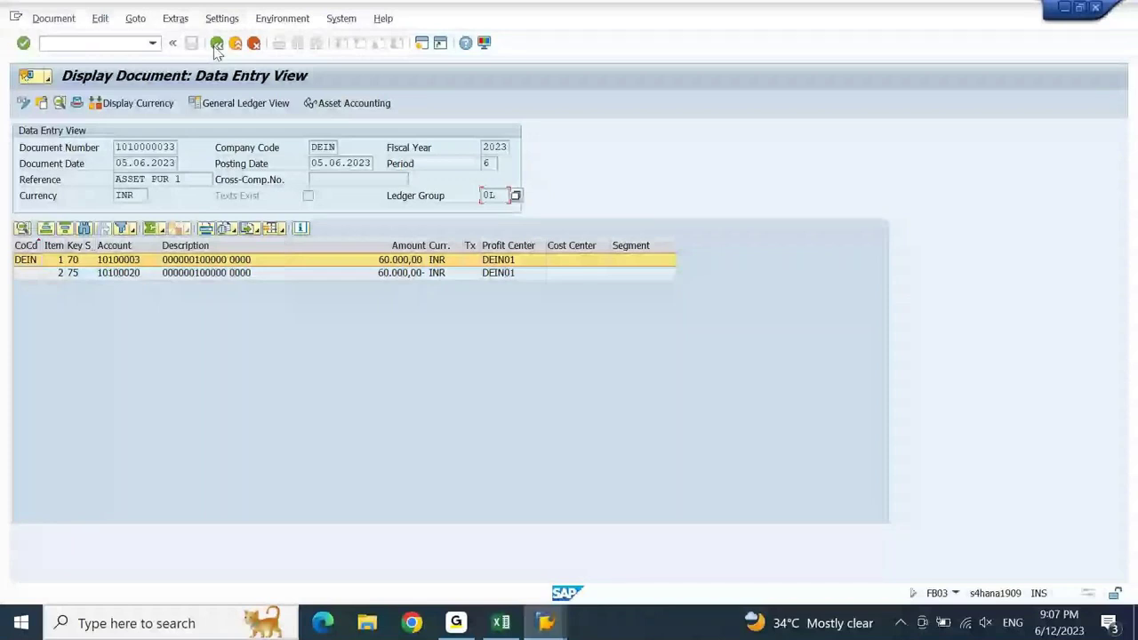
{"action": "left_click", "coordinate": [215, 49]}
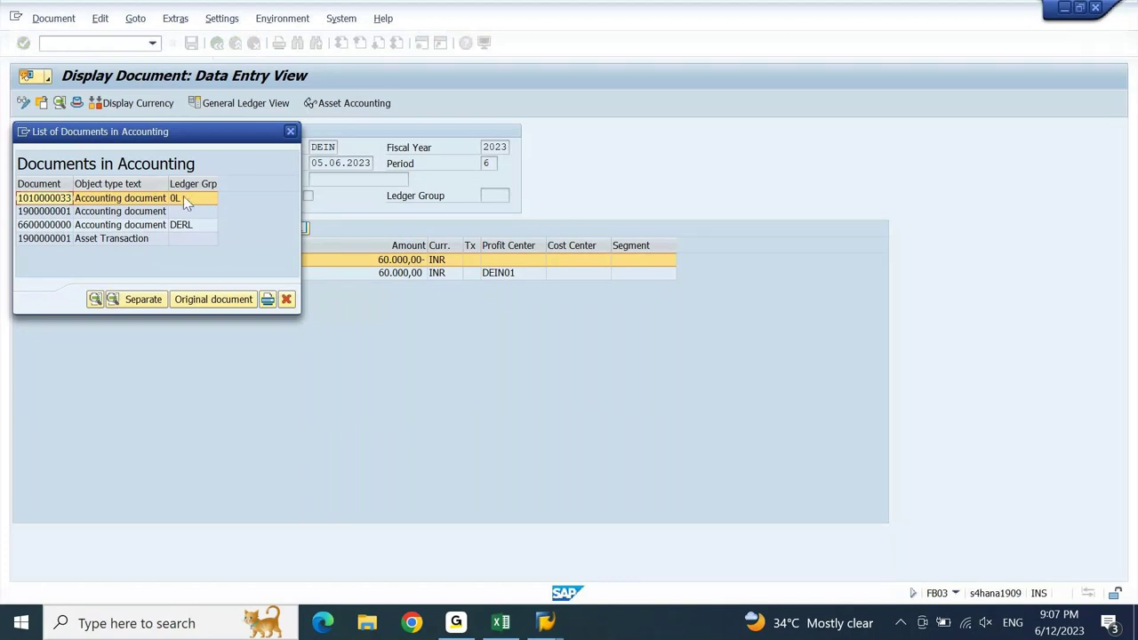
{"action": "left_click", "coordinate": [131, 213]}
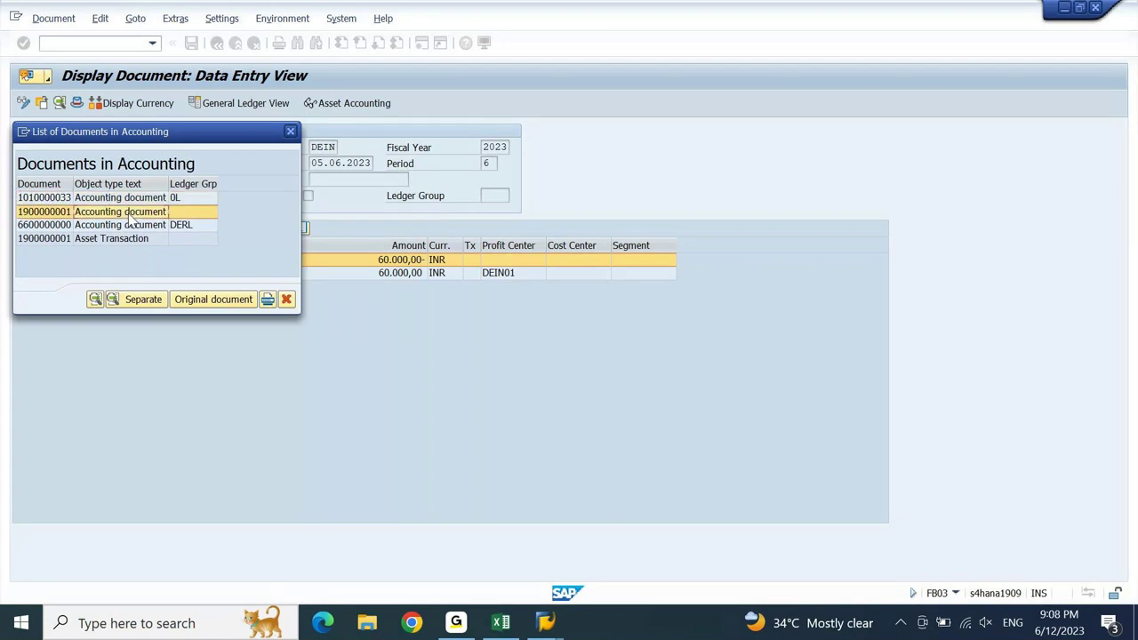
{"action": "double_click", "coordinate": [195, 214]}
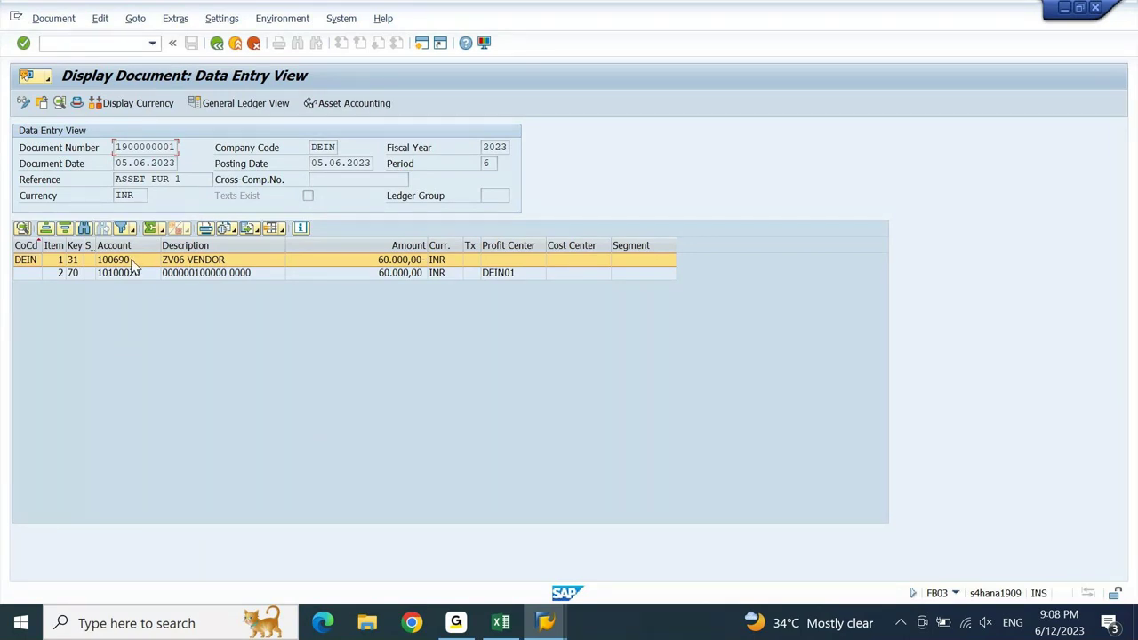
{"action": "left_click", "coordinate": [178, 274]}
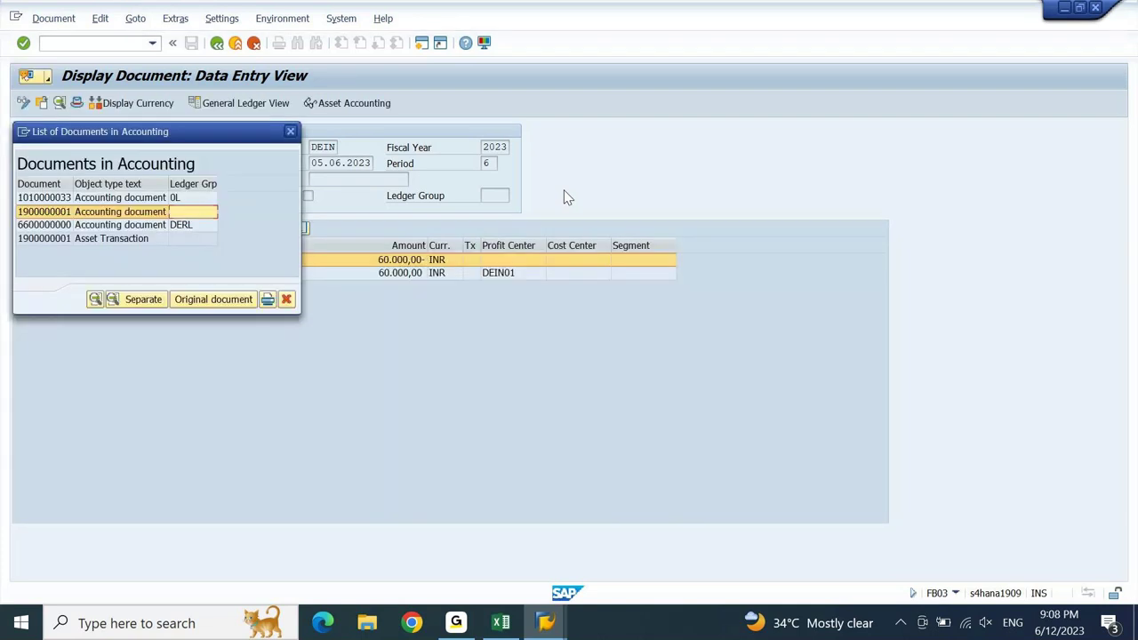
{"action": "left_click", "coordinate": [41, 226]}
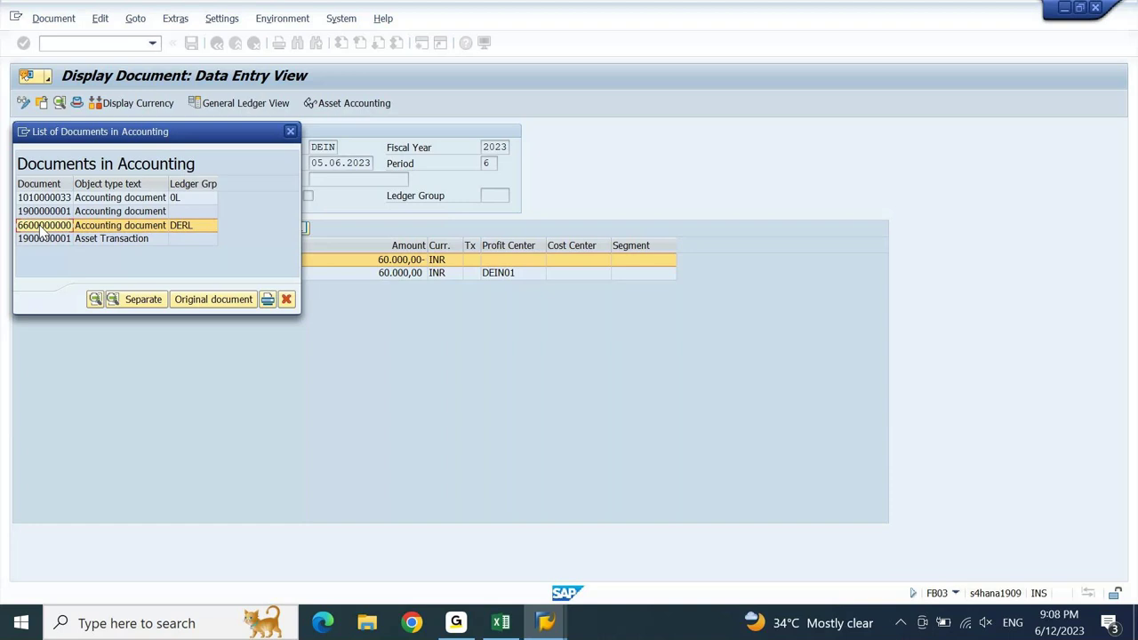
{"action": "double_click", "coordinate": [40, 226]}
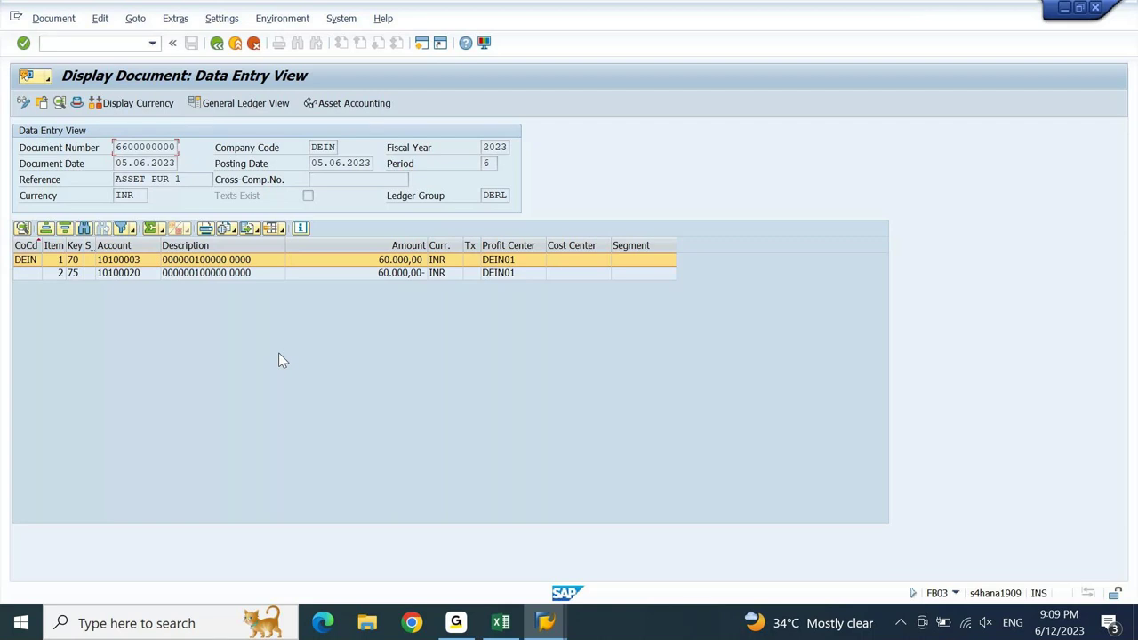
{"action": "key", "text": "F2"}
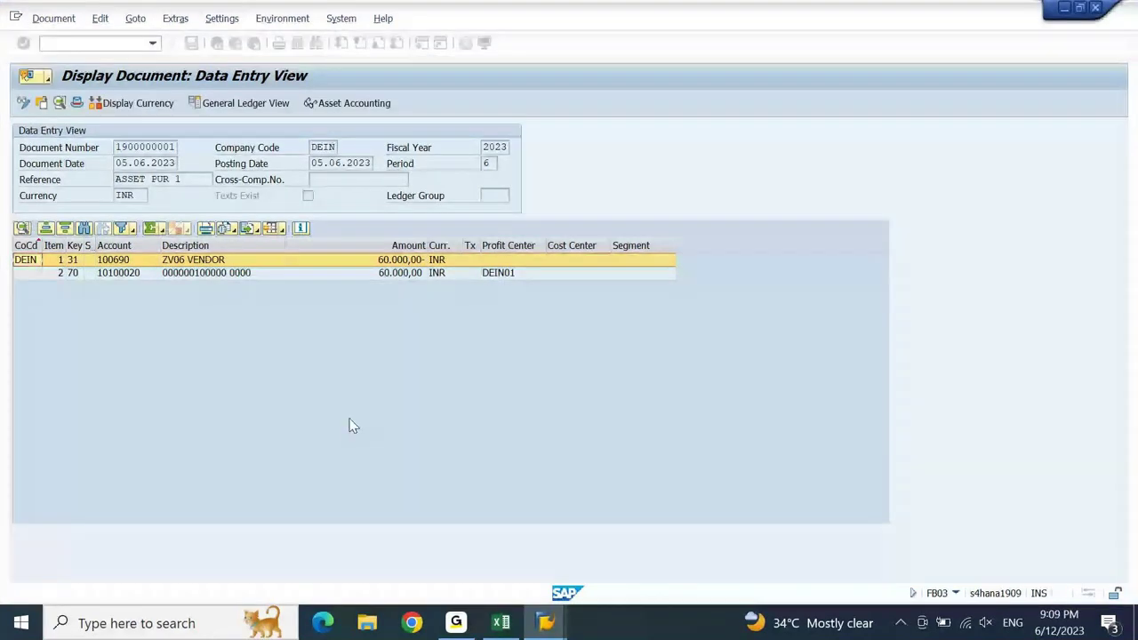
- In Excel, check the 60000 APC in B937 against the IFRS and ICA depreciation workings
{"action": "left_click", "coordinate": [502, 629]}
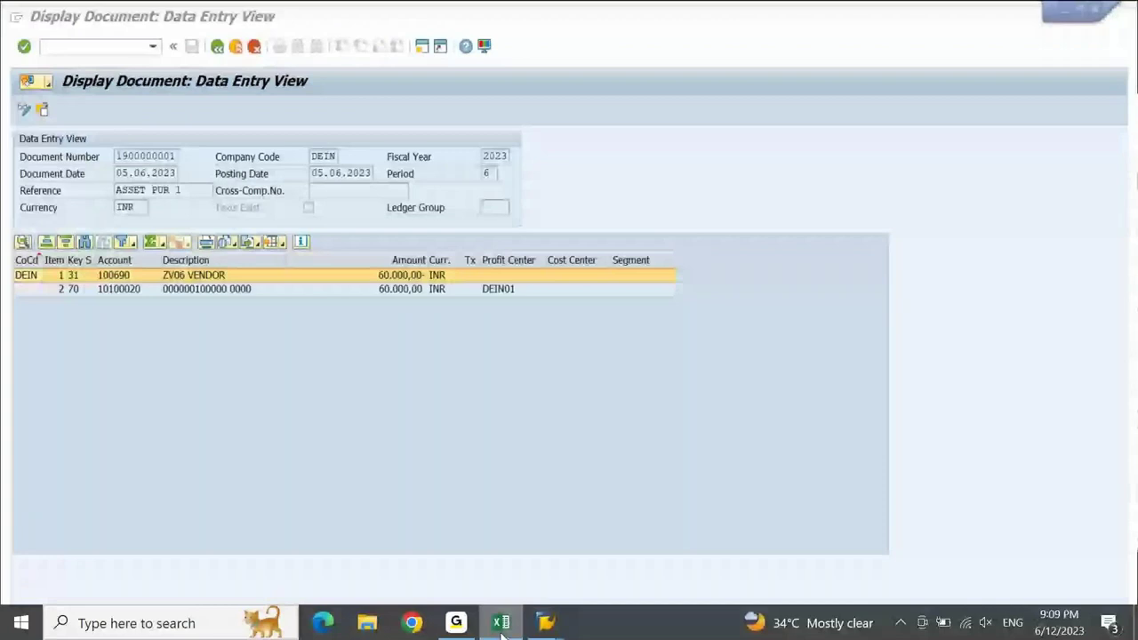
{"action": "key", "text": "Home"}
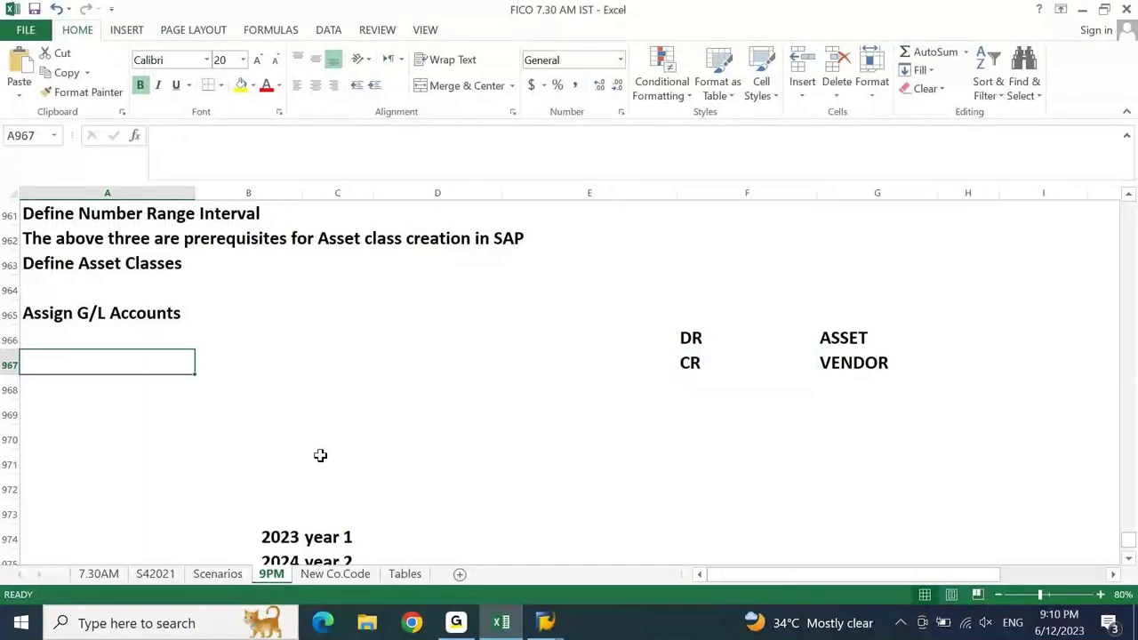
{"action": "key", "text": "Page_Up"}
{"action": "key", "text": "Page_Up"}
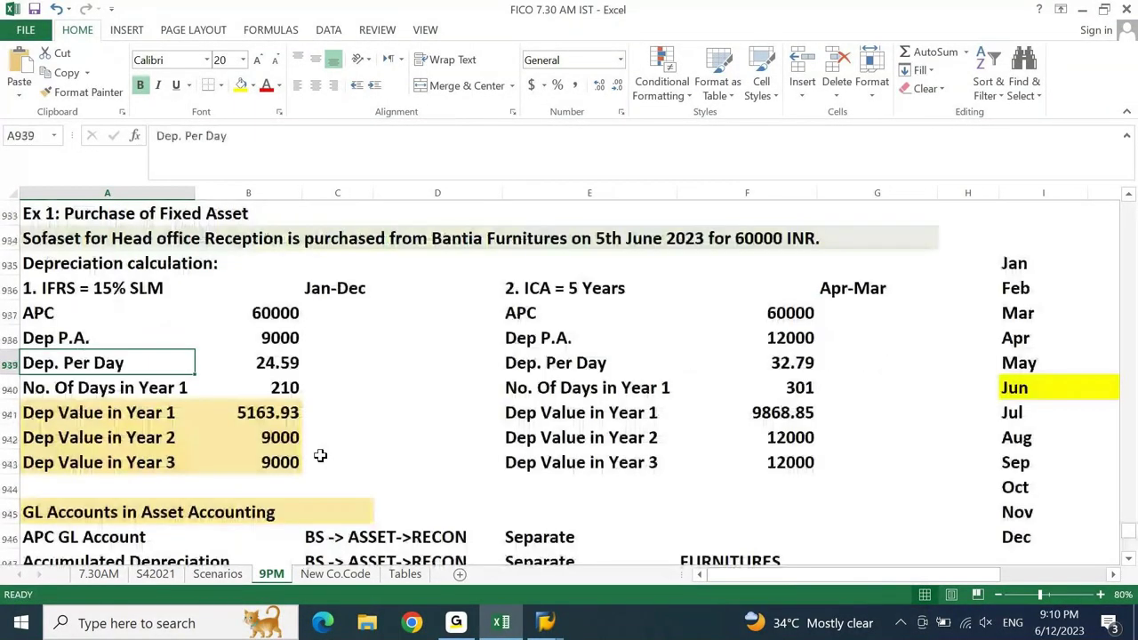
{"action": "left_click", "coordinate": [267, 316]}
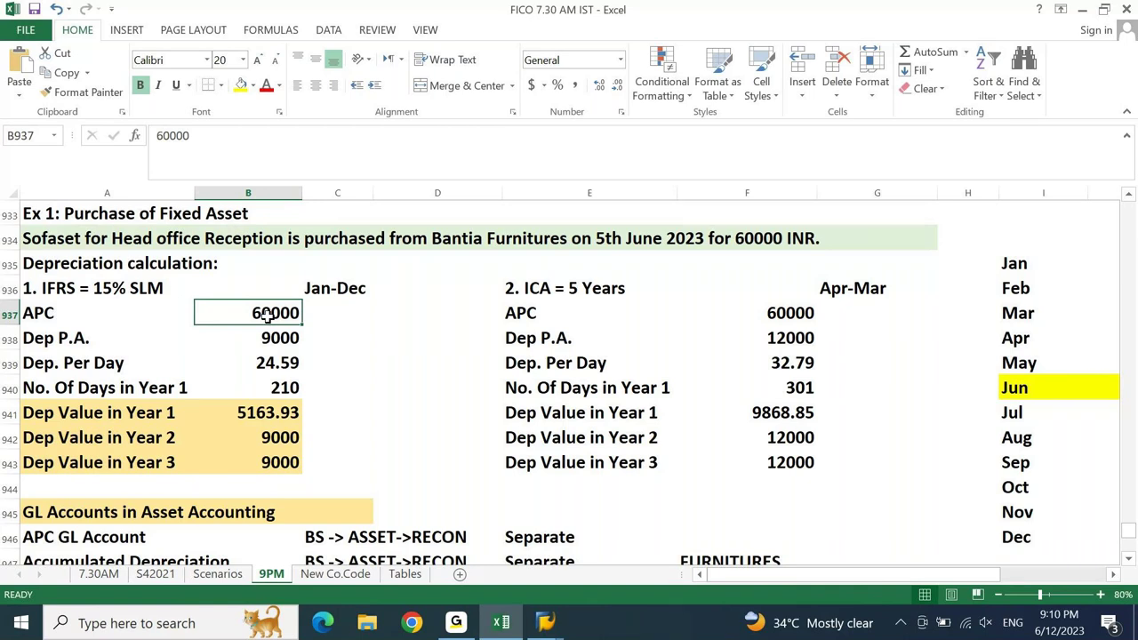
{"action": "left_click", "coordinate": [545, 622]}
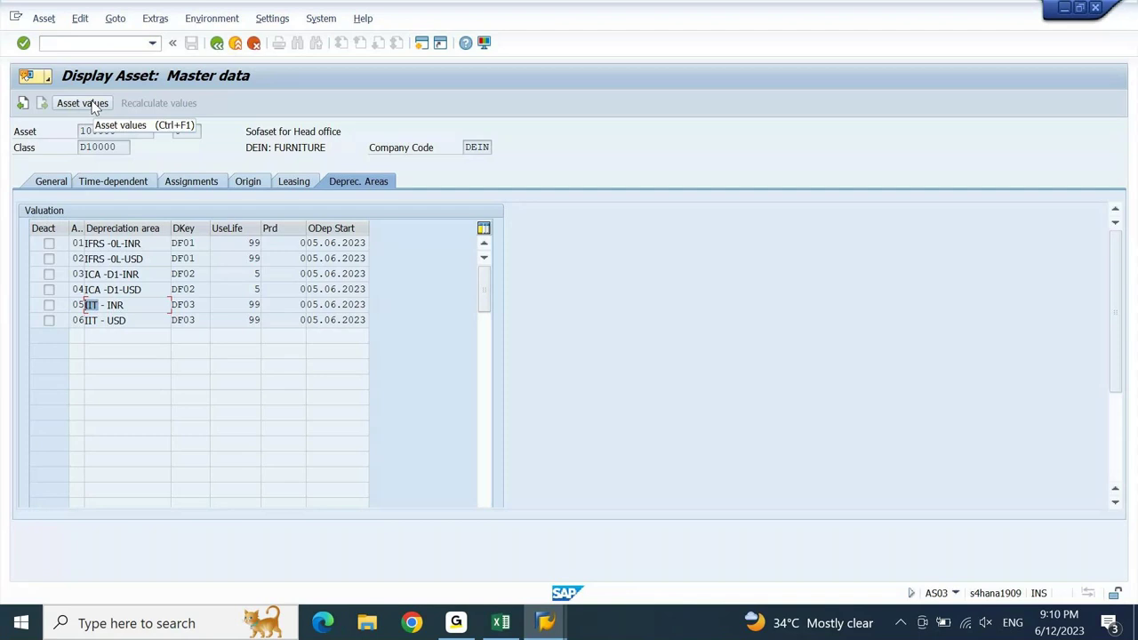
- Open asset 100000's Asset Explorer and view the APC transactions' planned values
{"action": "left_click", "coordinate": [95, 104]}
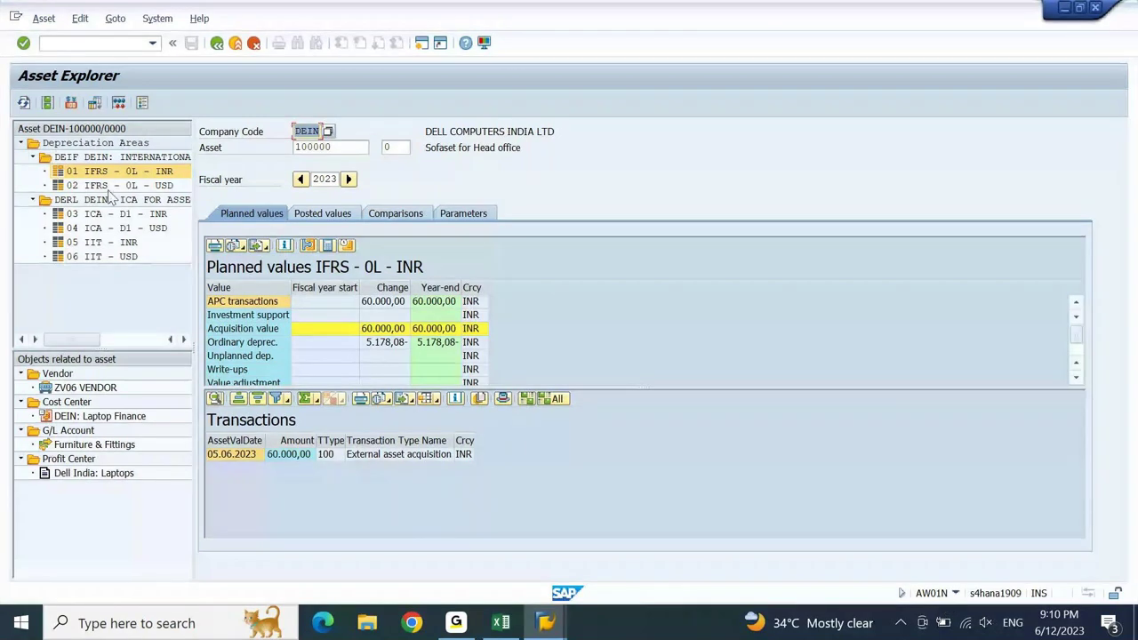
{"action": "left_click", "coordinate": [389, 307]}
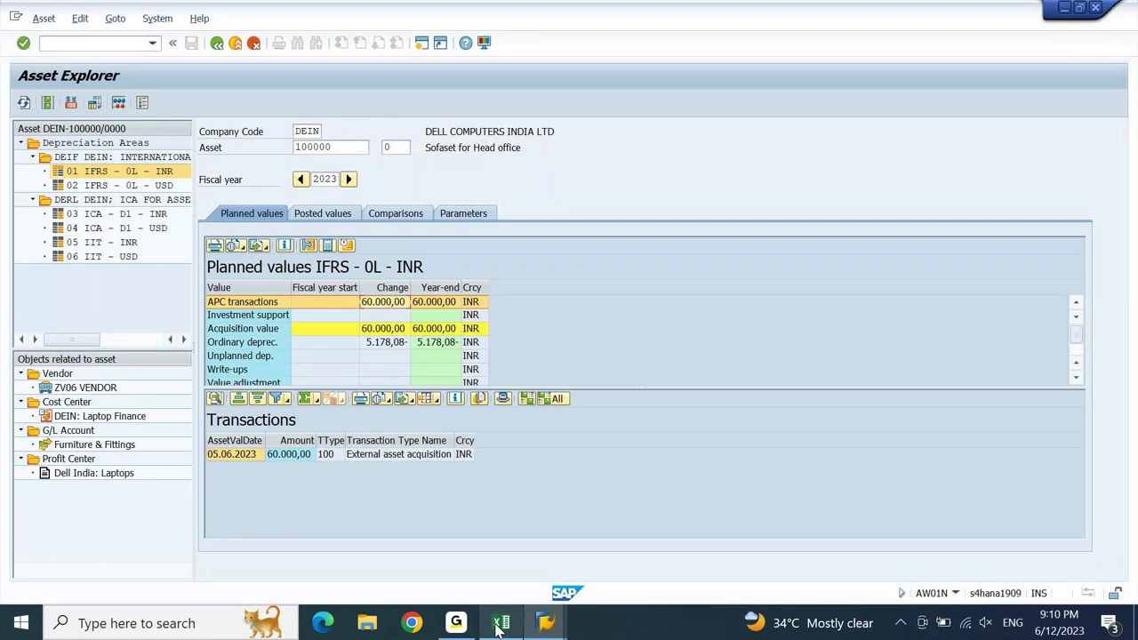
- Compare SAP's 5.178,08 ordinary depreciation with Excel's 5163.93 year-1 figure at 24.59 per day
{"action": "left_click", "coordinate": [499, 626]}
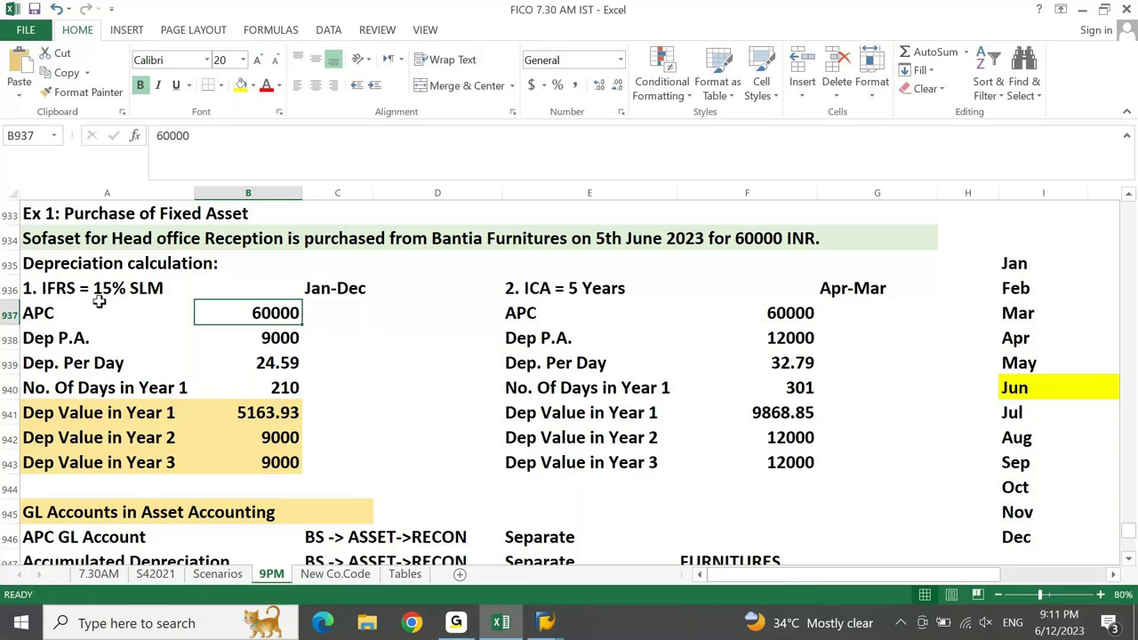
{"action": "key", "text": "alt+Tab"}
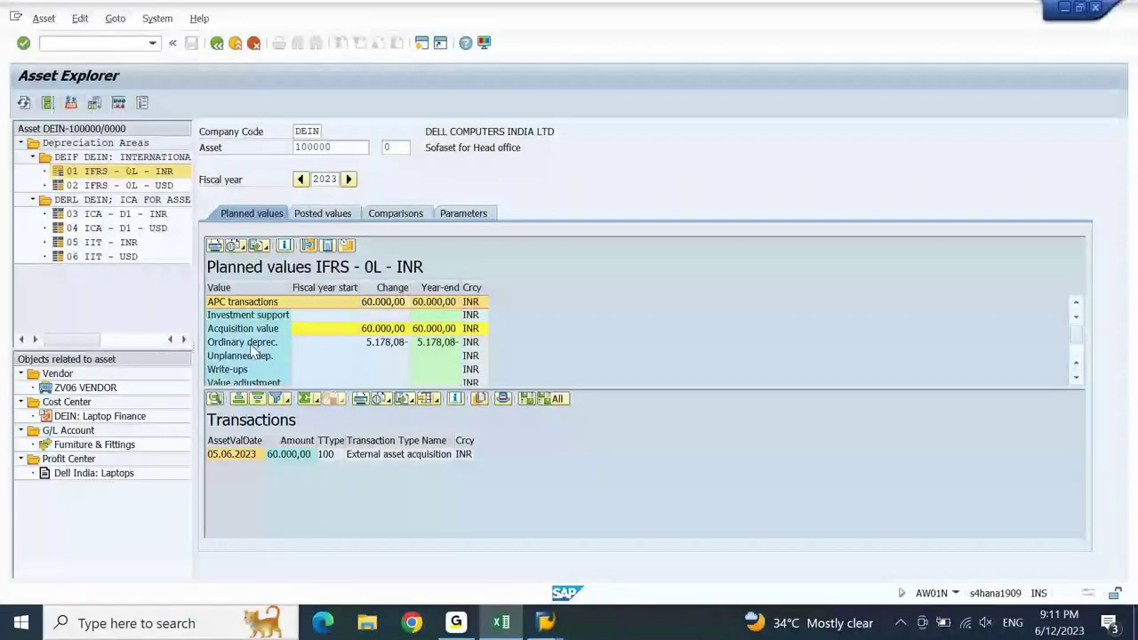
{"action": "left_click", "coordinate": [253, 345]}
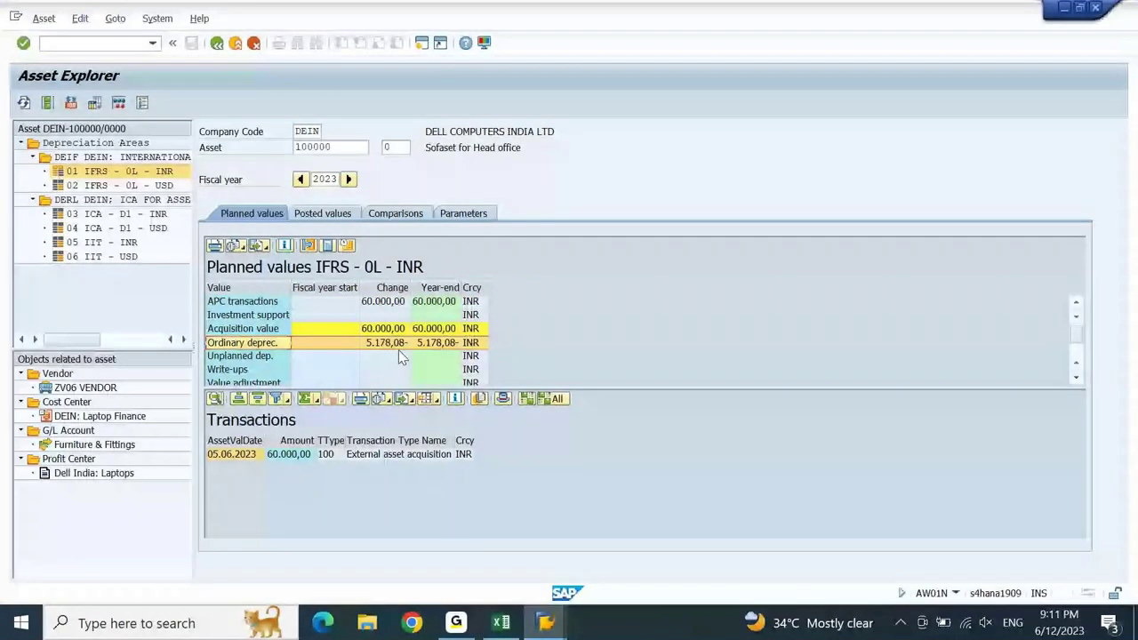
{"action": "left_click", "coordinate": [500, 623]}
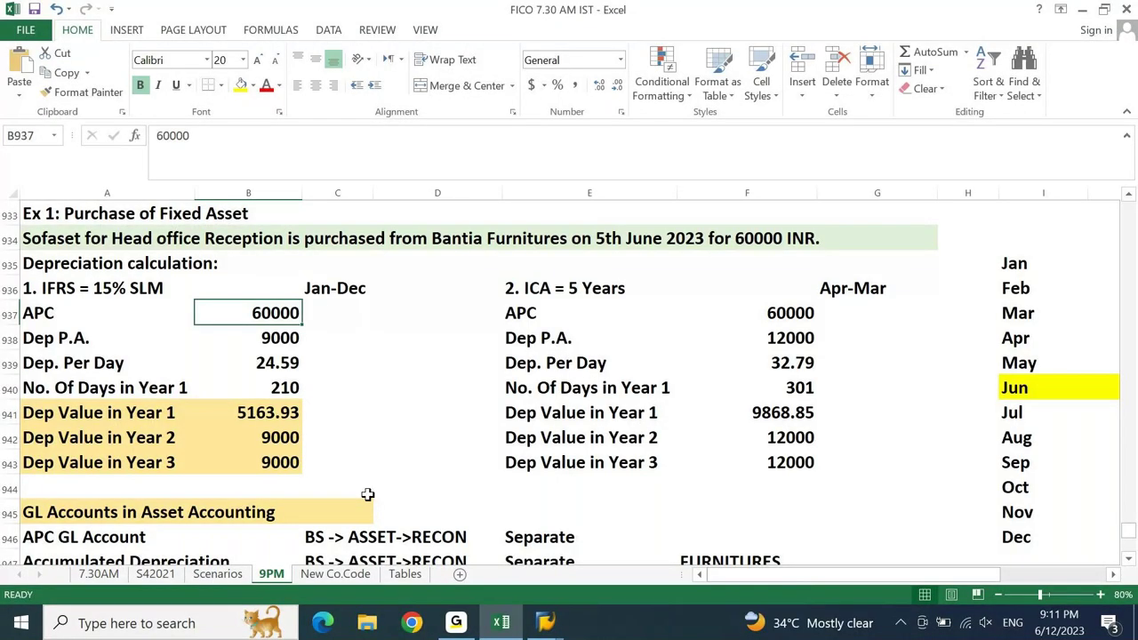
{"action": "key", "text": "Down"}
{"action": "key", "text": "Down"}
{"action": "key", "text": "Down"}
{"action": "key", "text": "Down"}
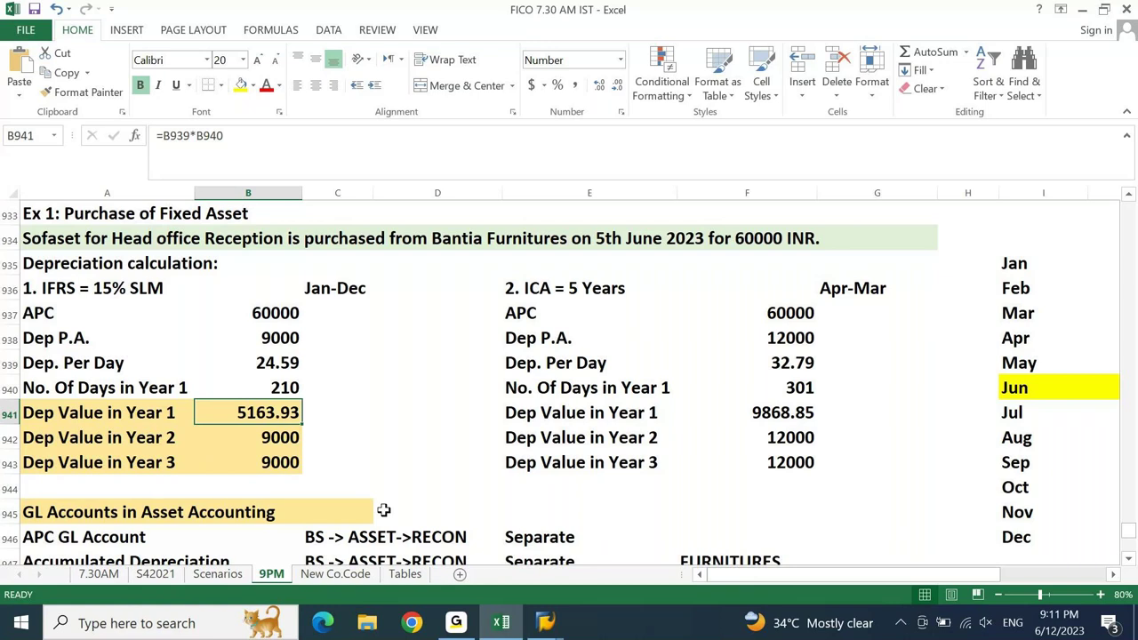
{"action": "left_click", "coordinate": [515, 626]}
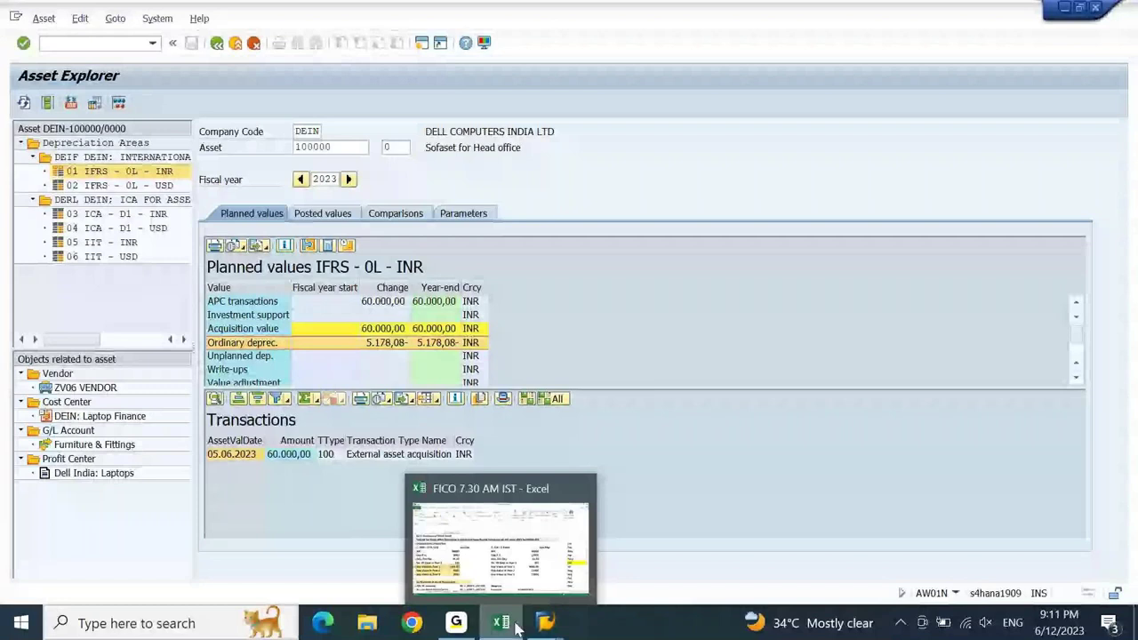
{"action": "left_click", "coordinate": [516, 625]}
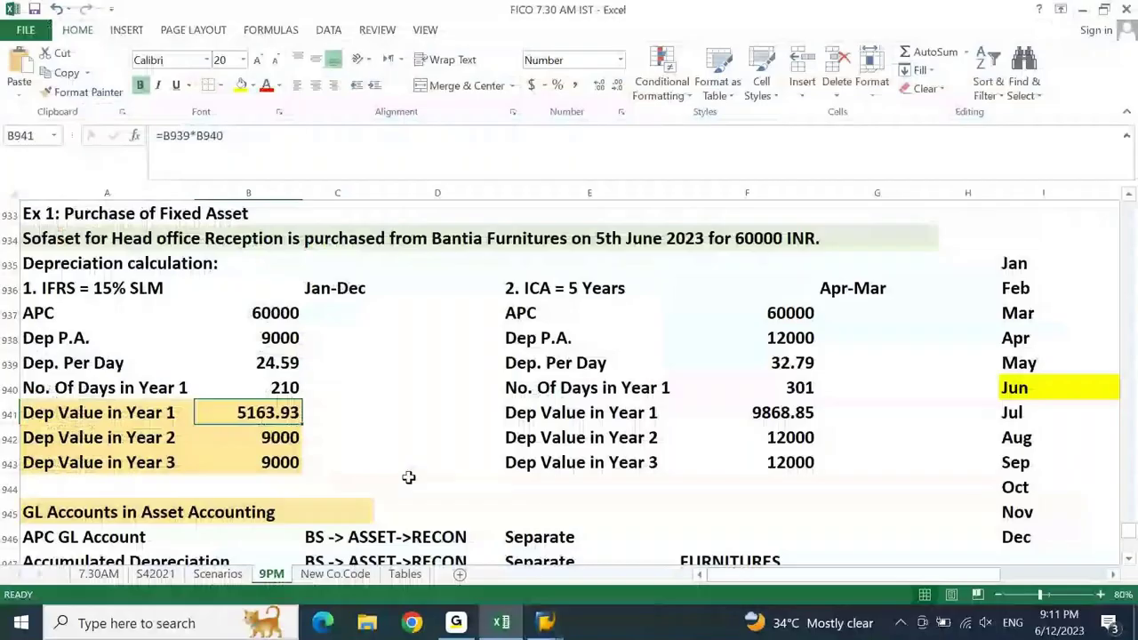
{"action": "left_click", "coordinate": [267, 364]}
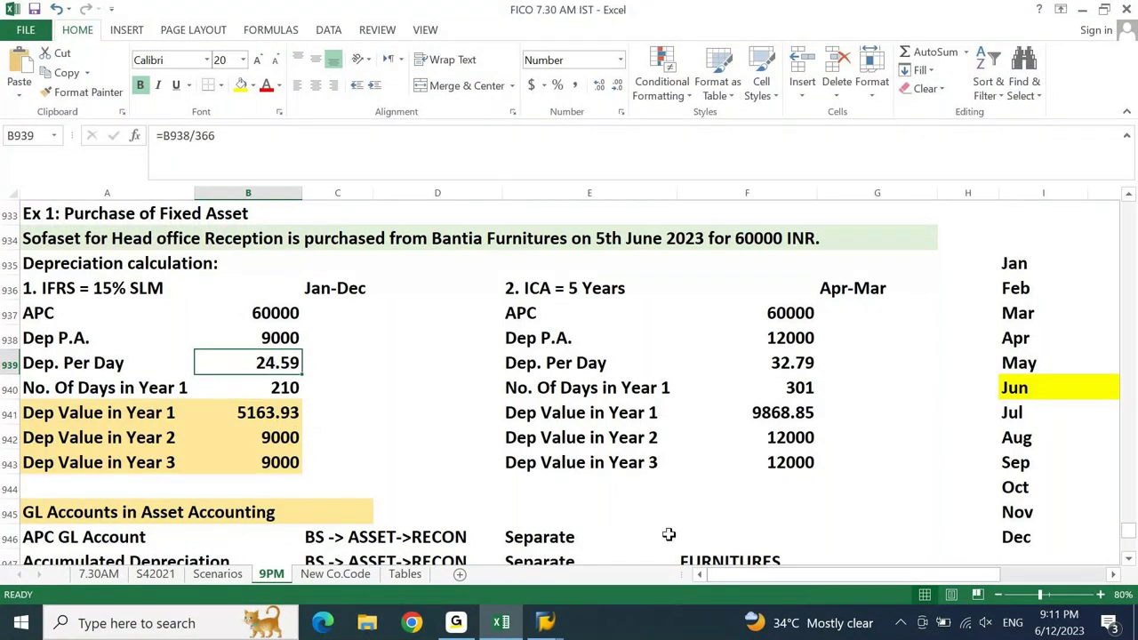
- Enter a 365-day per-day rate in C939 as =B938/365
{"action": "key", "text": "Right"}
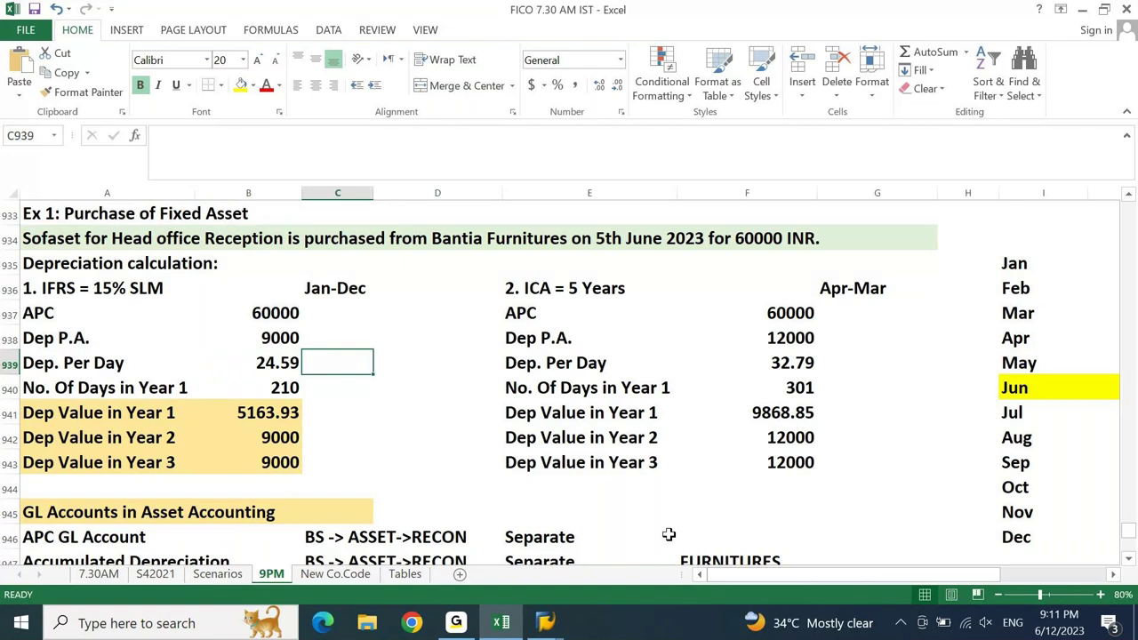
{"action": "type", "text": "="}
{"action": "key", "text": "Left"}
{"action": "key", "text": "Up"}
{"action": "type", "text": "/"}
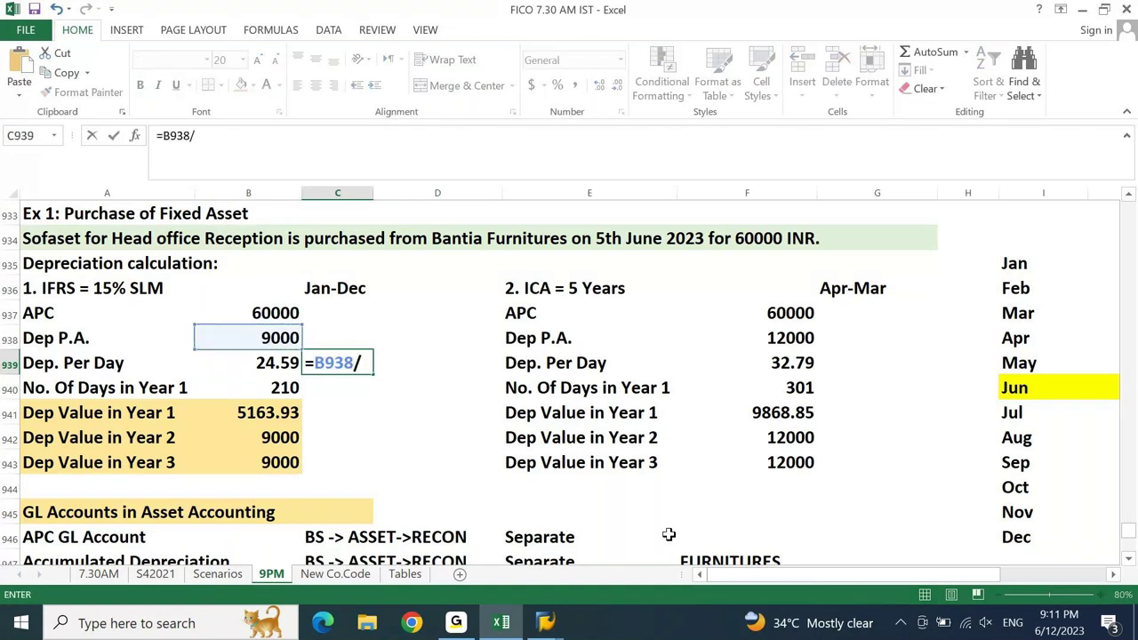
{"action": "type", "text": "365"}
{"action": "key", "text": "Return"}
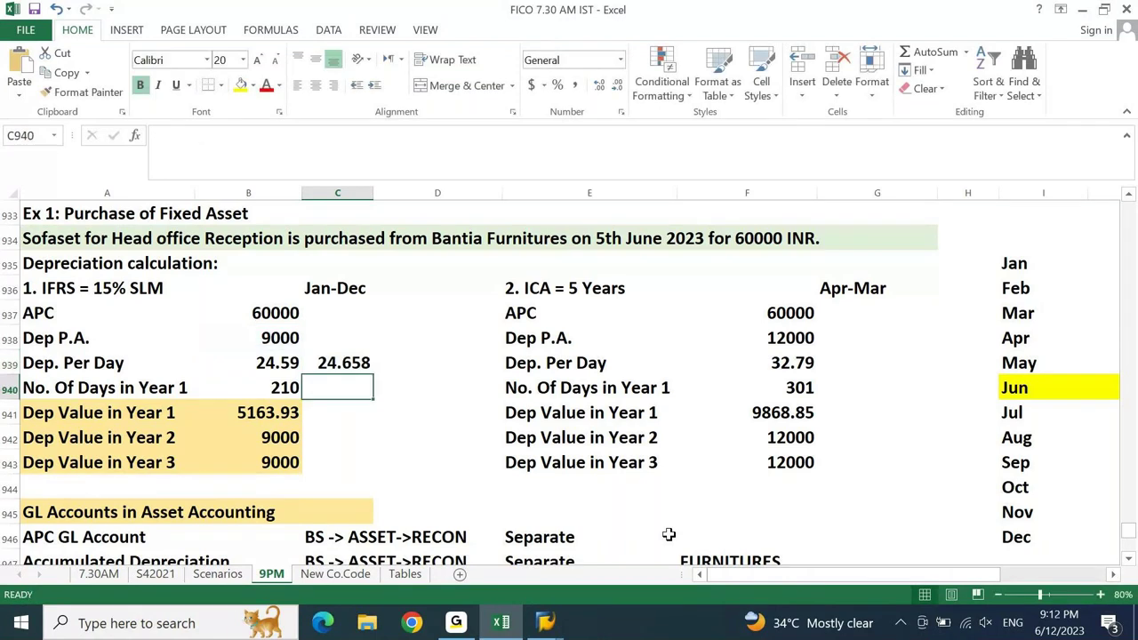
- Compute Year 1 depreciation in C940 as =B940*C939, shown as 5178.08 with two decimals
{"action": "type", "text": "="}
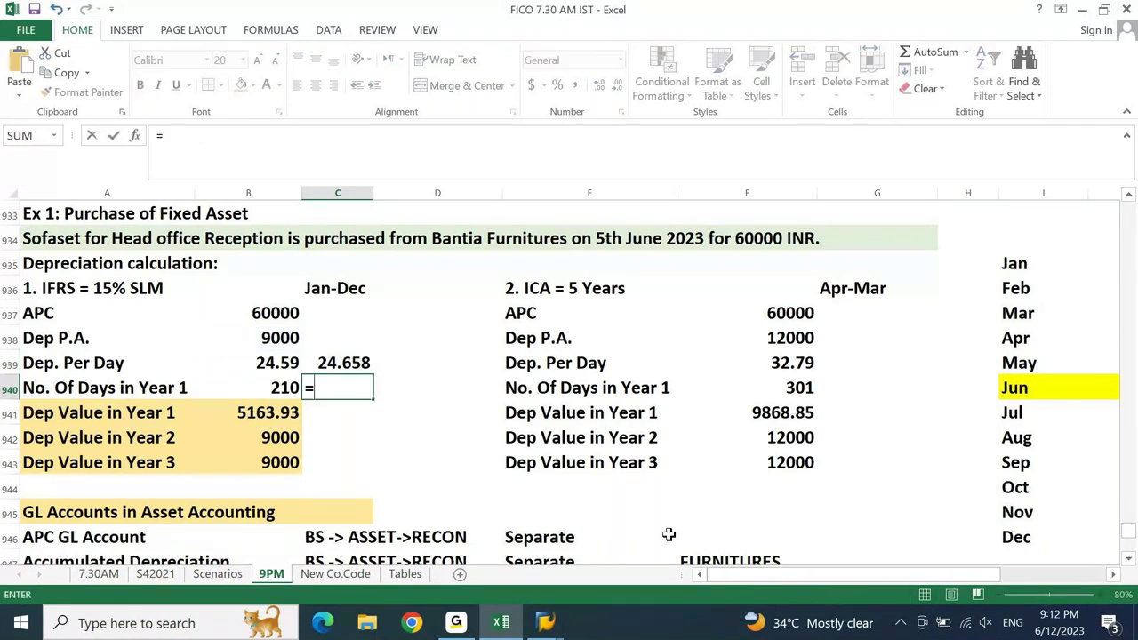
{"action": "key", "text": "Left"}
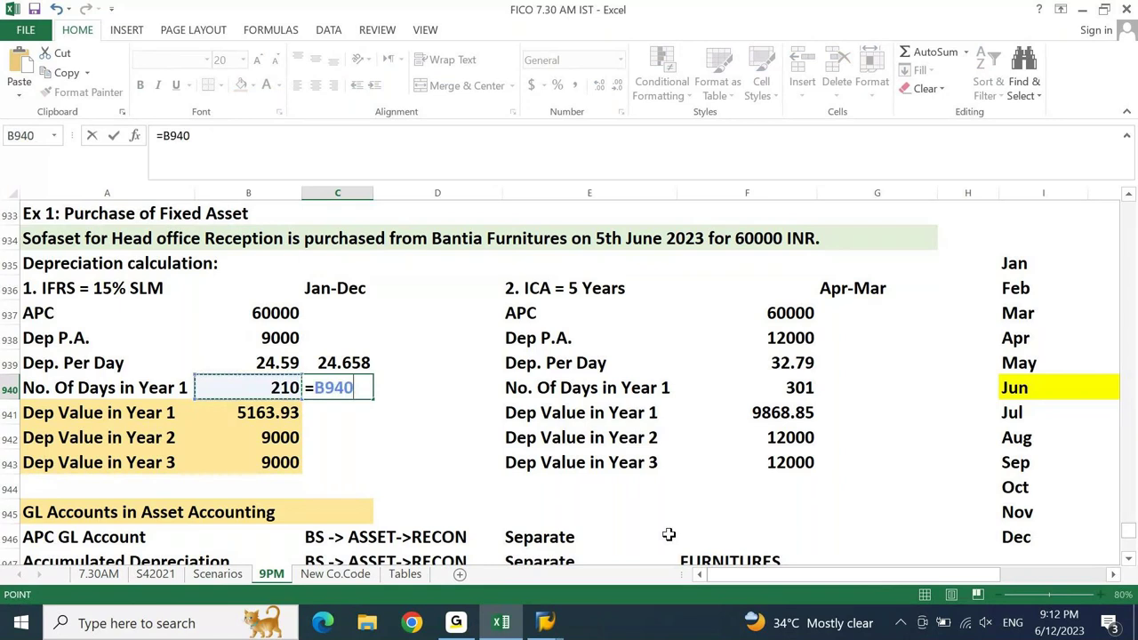
{"action": "type", "text": "*"}
{"action": "left_click", "coordinate": [356, 361]}
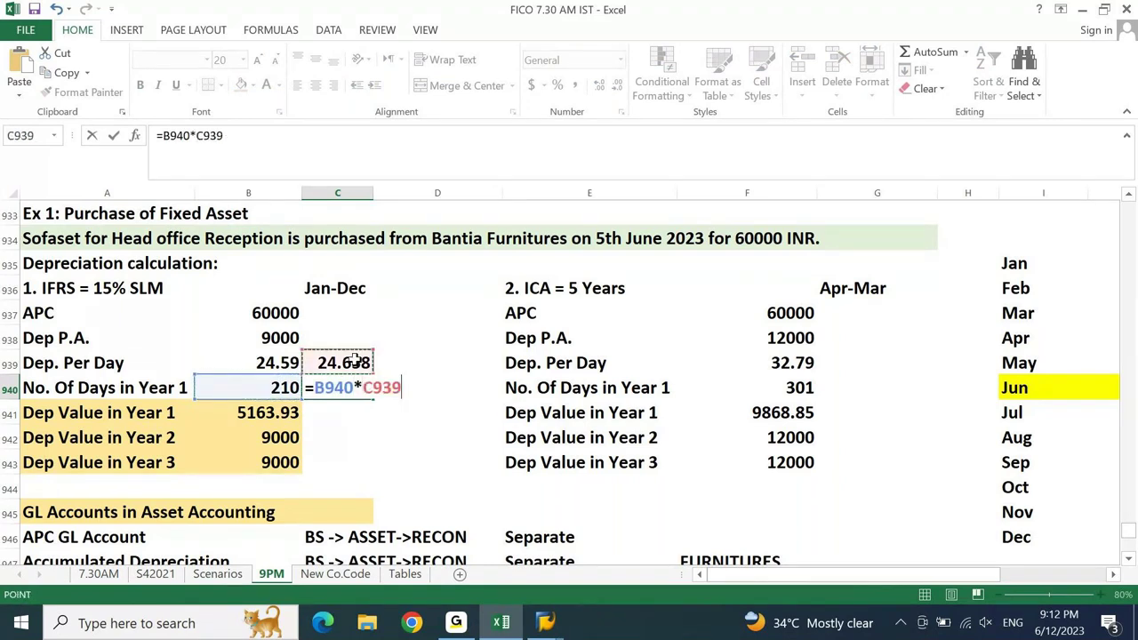
{"action": "key", "text": "Return"}
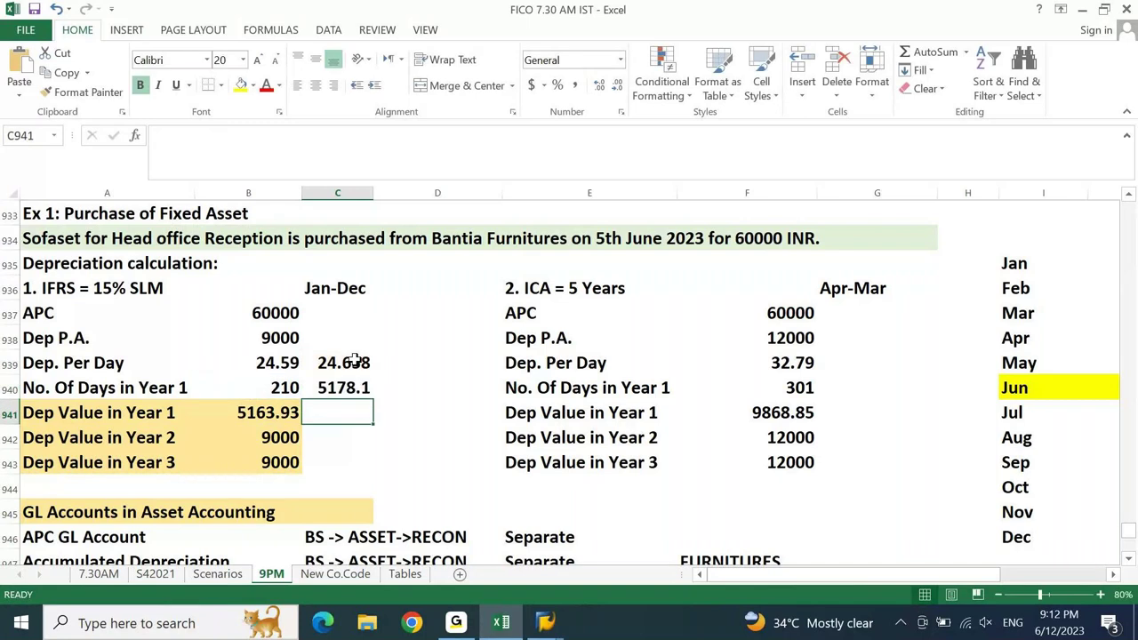
{"action": "key", "text": "Up"}
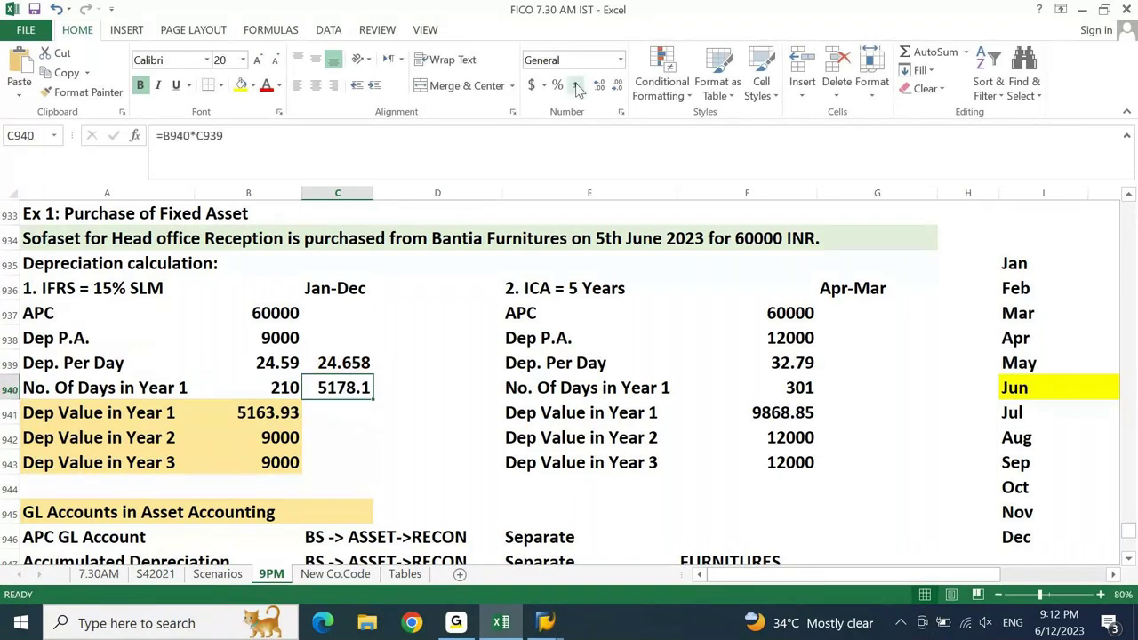
{"action": "left_click", "coordinate": [599, 84]}
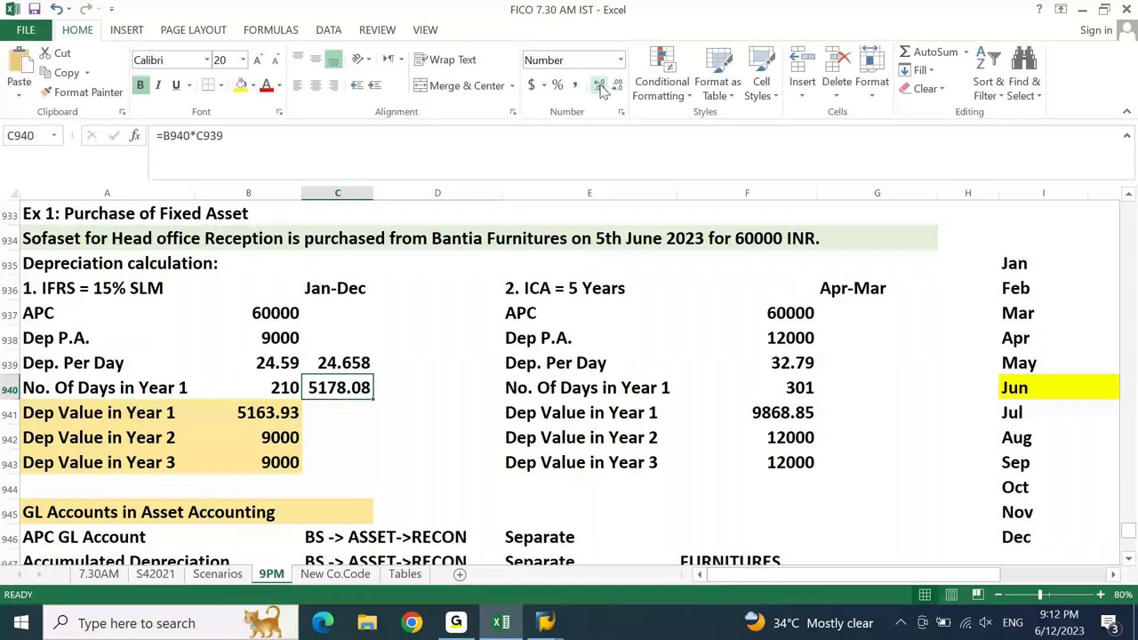
{"action": "left_click", "coordinate": [377, 405]}
{"action": "left_click", "coordinate": [362, 396]}
{"action": "key", "text": "alt+Tab"}
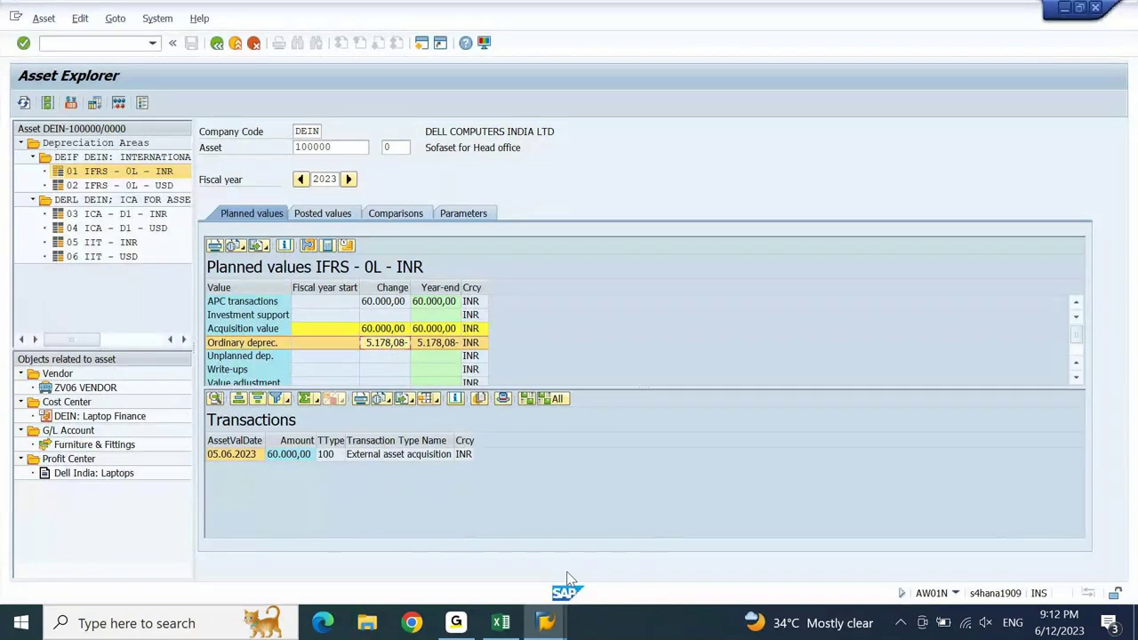
{"action": "key", "text": "alt+Tab"}
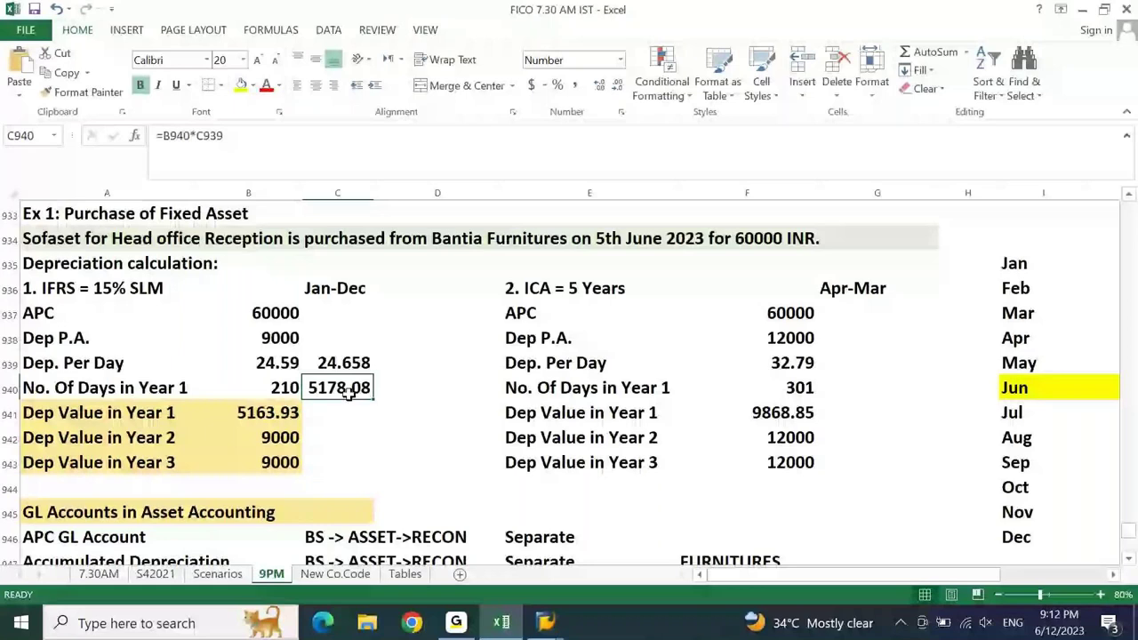
{"action": "left_click", "coordinate": [262, 365]}
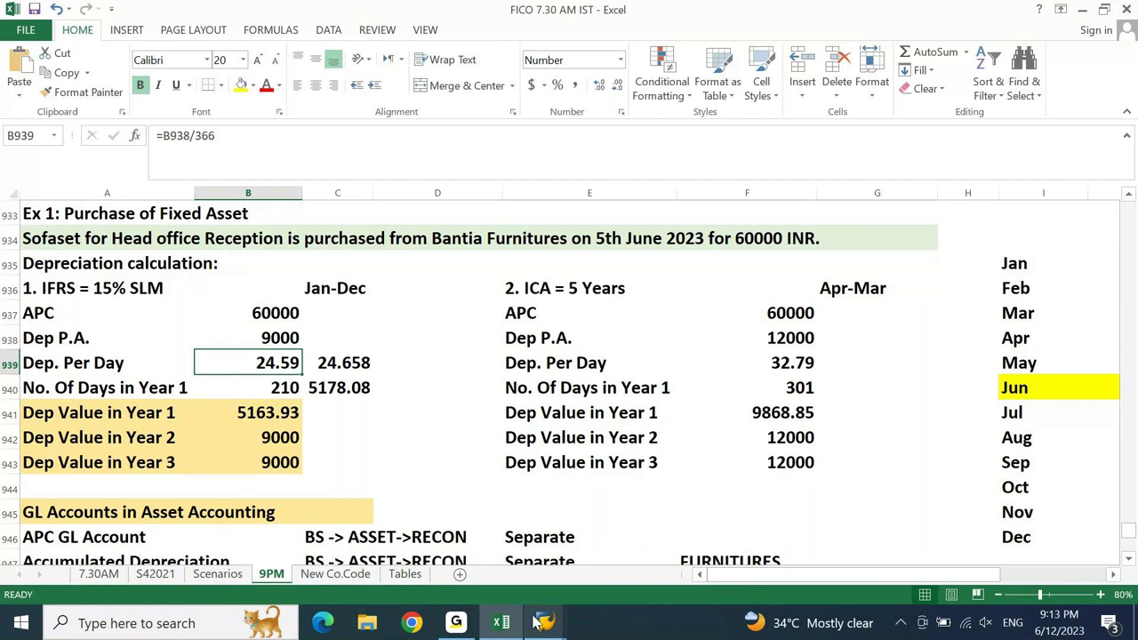
{"action": "left_click", "coordinate": [542, 622]}
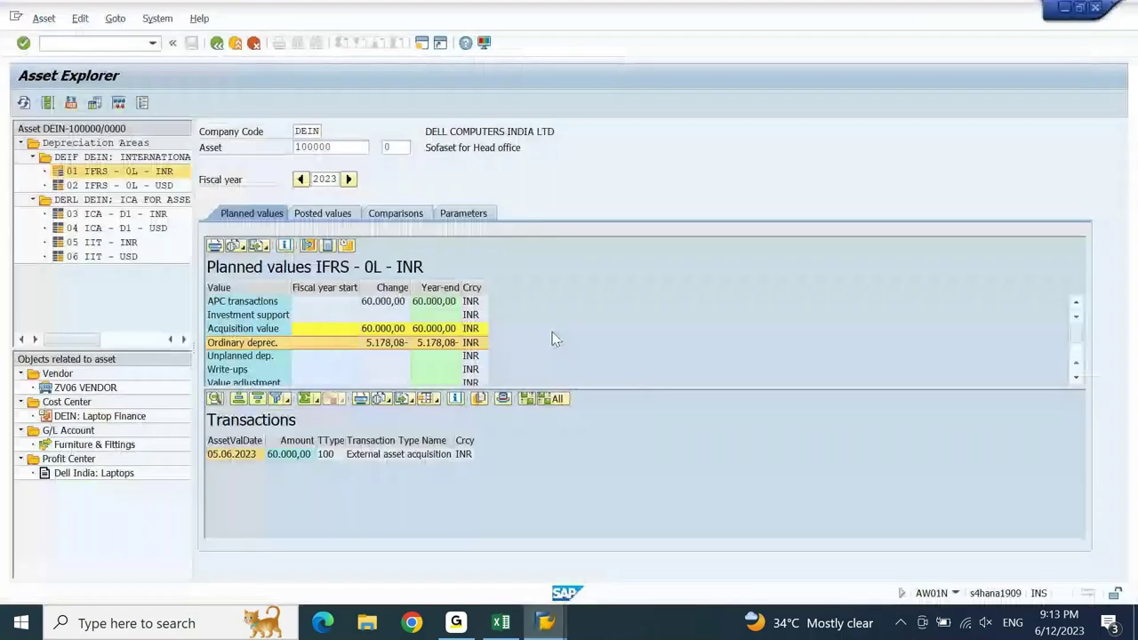
{"action": "left_click", "coordinate": [317, 131]}
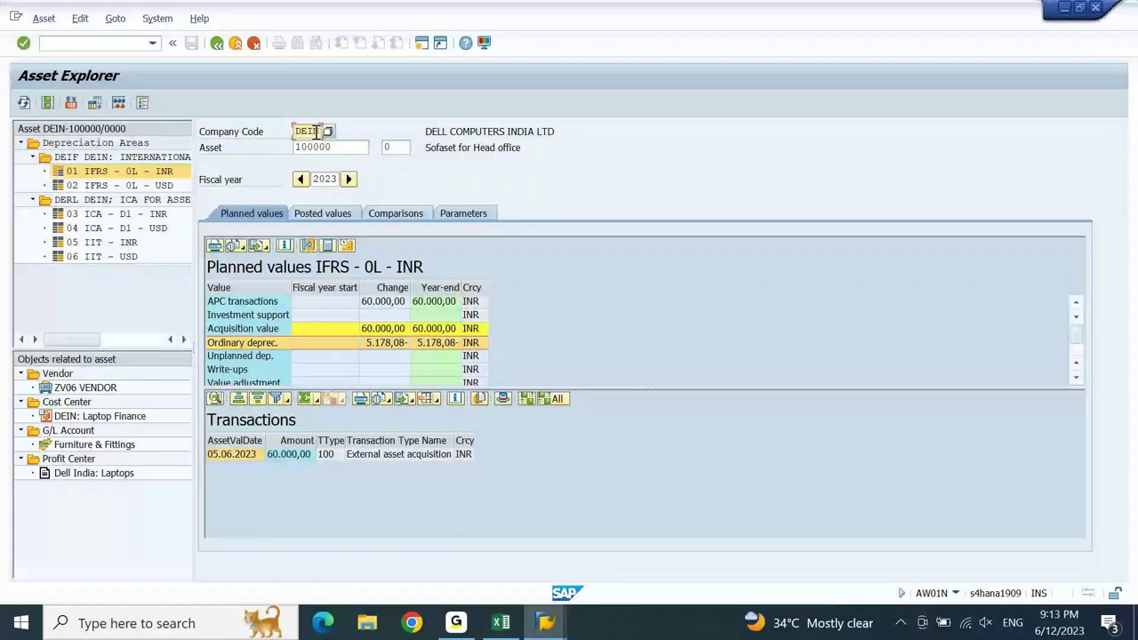
{"action": "left_click", "coordinate": [341, 147]}
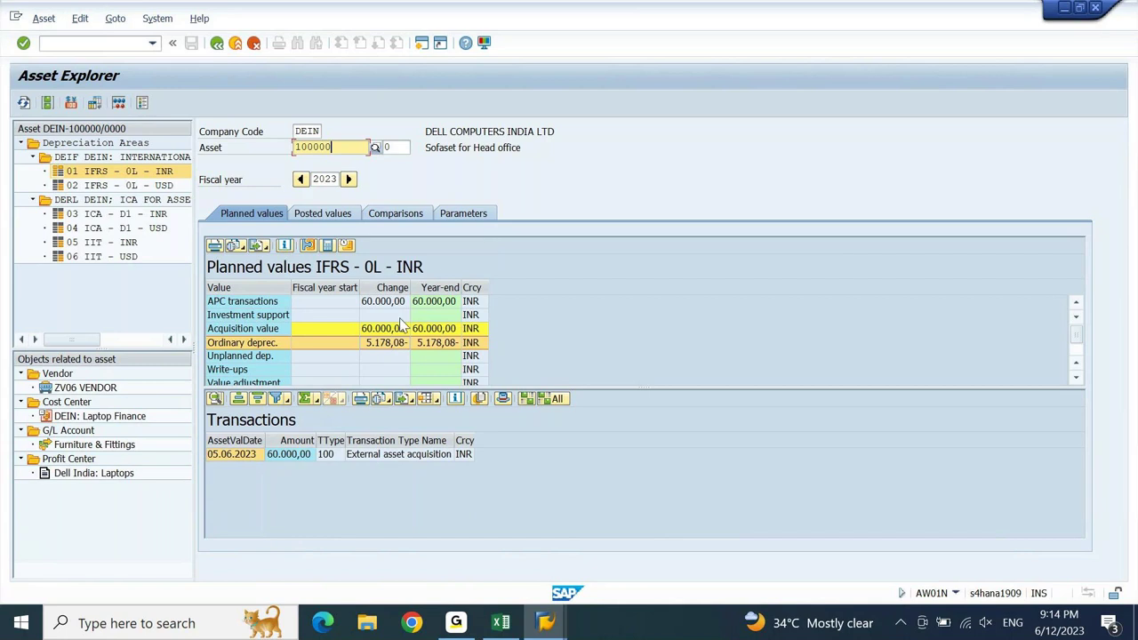
{"action": "left_click", "coordinate": [387, 345]}
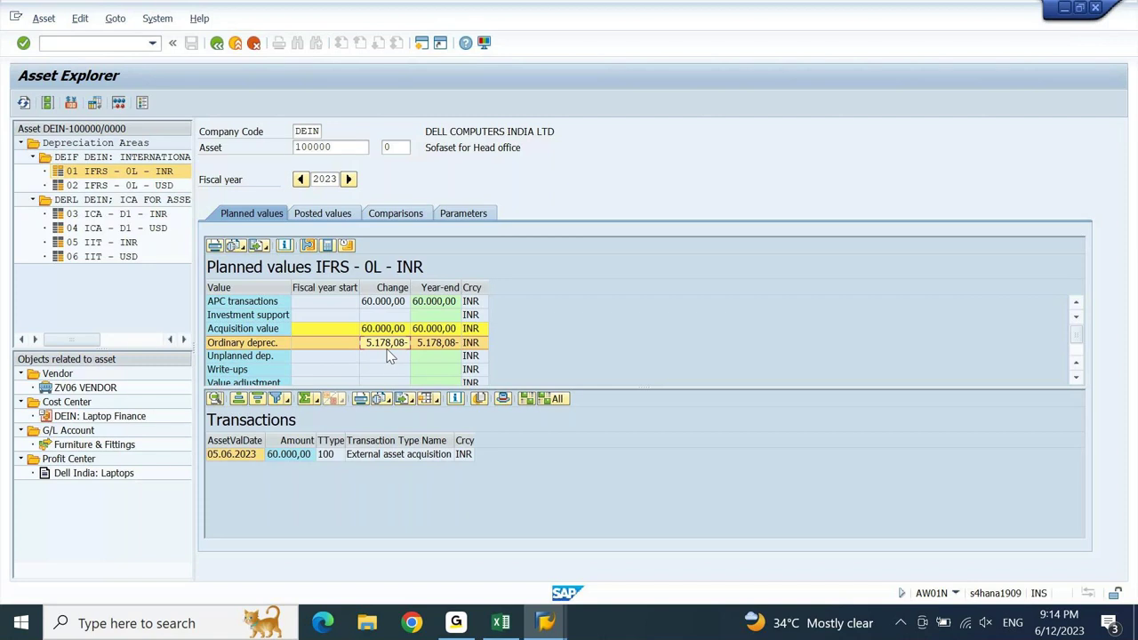
- Fill the 5178.08 Year 1 result in C940 yellow
{"action": "left_click", "coordinate": [504, 623]}
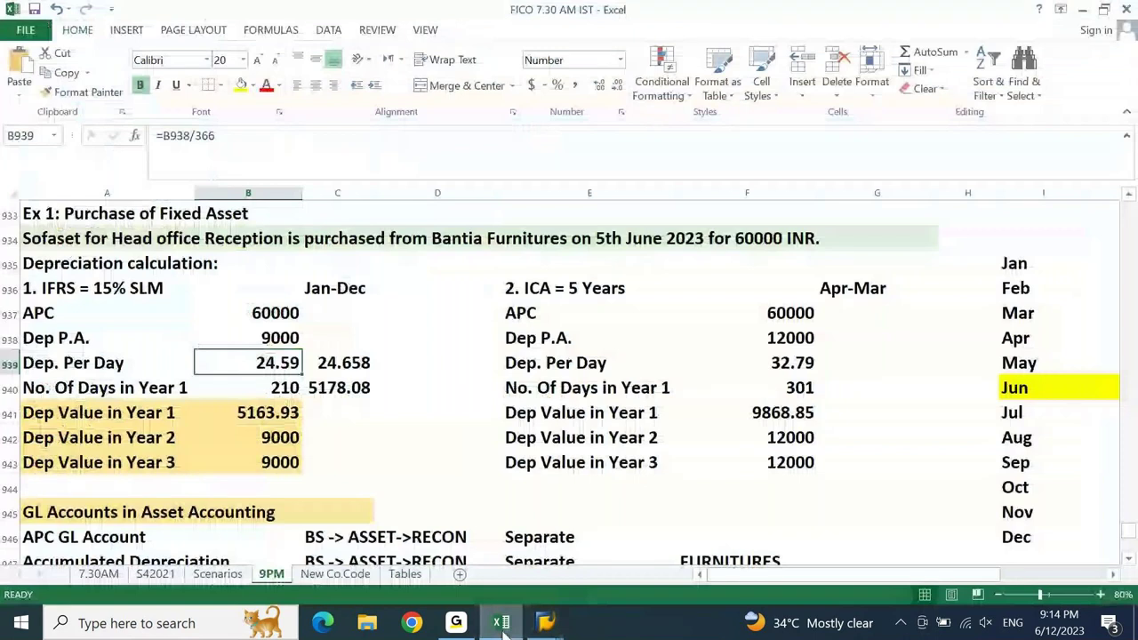
{"action": "left_click", "coordinate": [339, 388]}
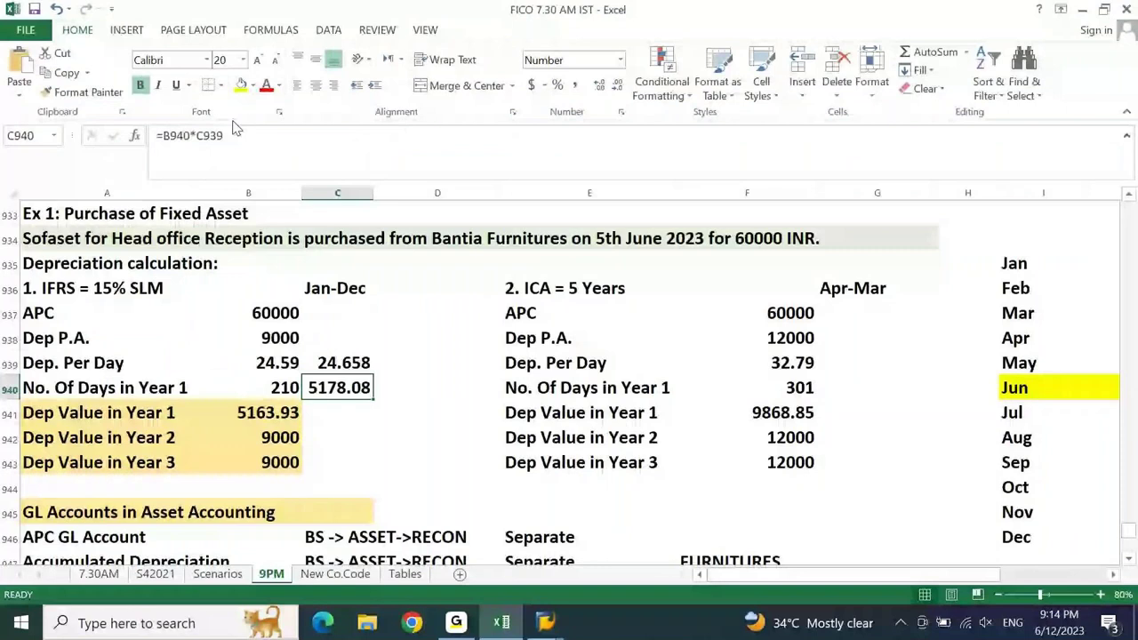
{"action": "left_click", "coordinate": [241, 85]}
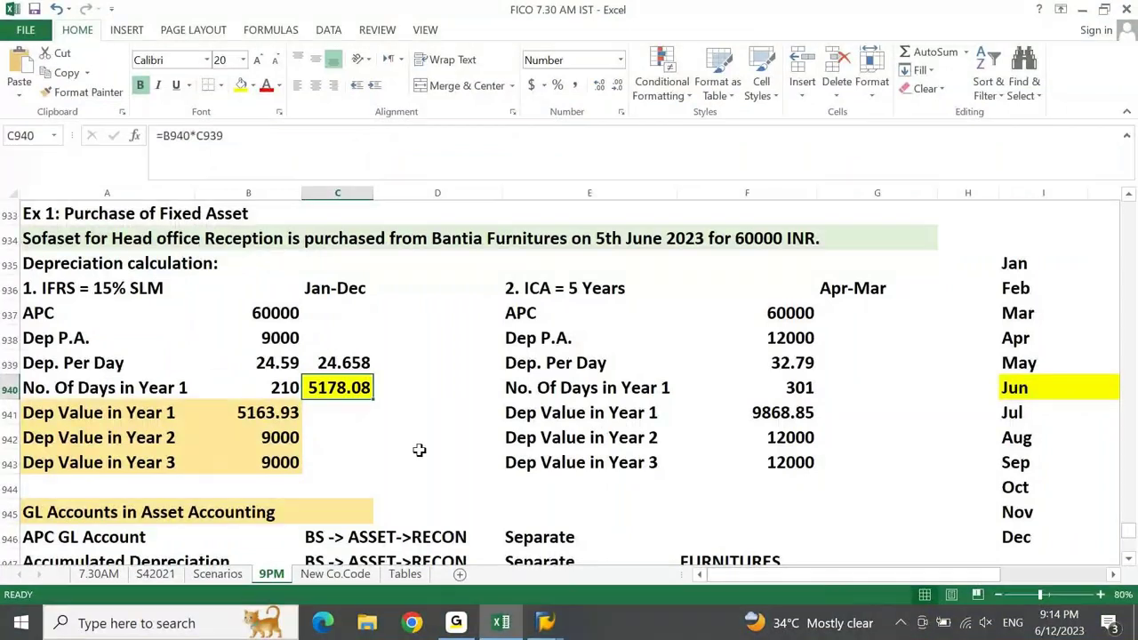
{"action": "left_click", "coordinate": [266, 436]}
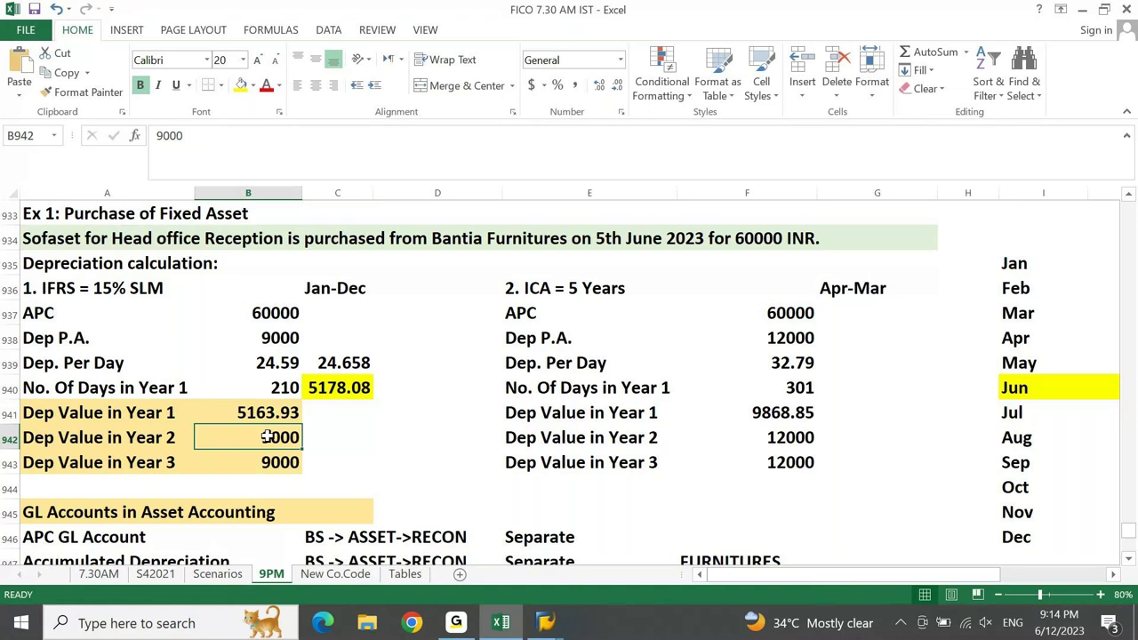
{"action": "key", "text": "alt+Tab"}
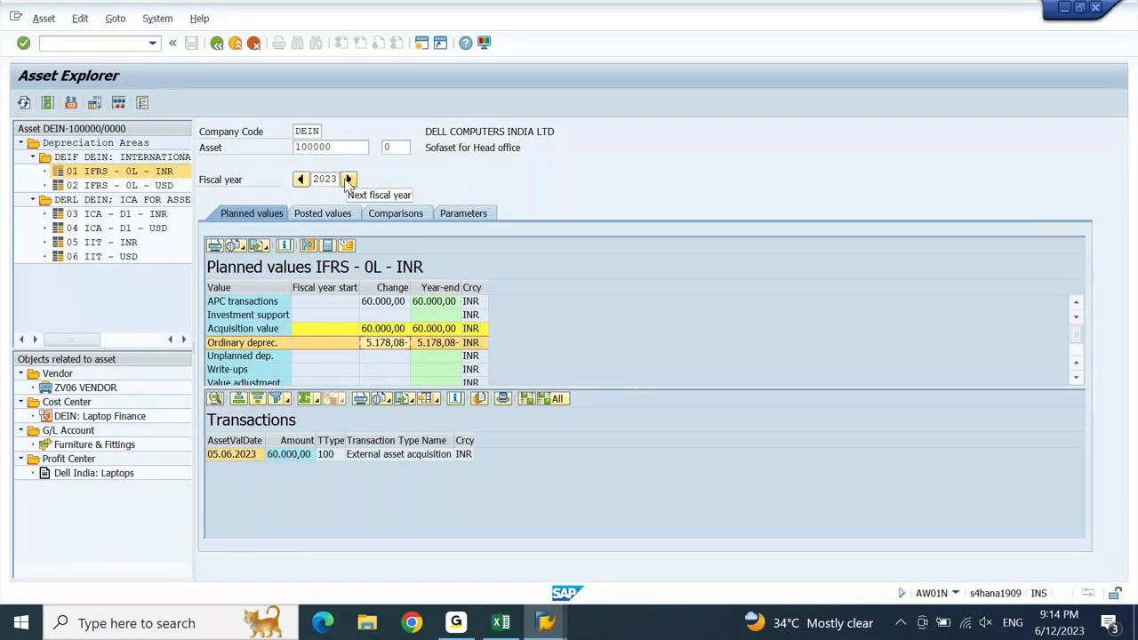
{"action": "left_click", "coordinate": [348, 180]}
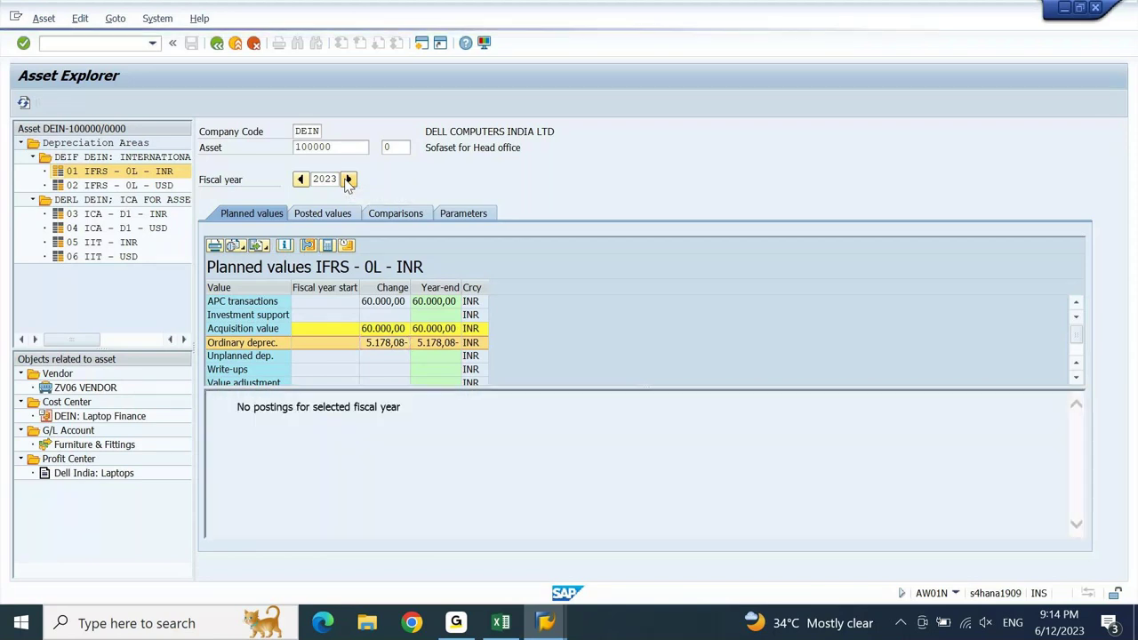
{"action": "left_click", "coordinate": [384, 287]}
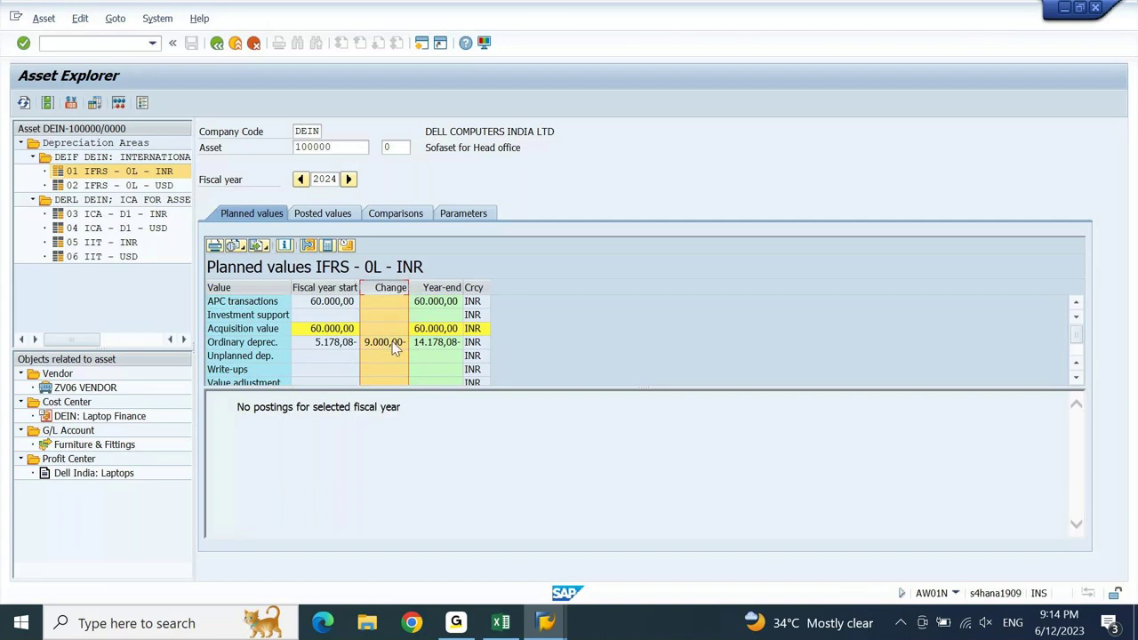
{"action": "left_click", "coordinate": [300, 180]}
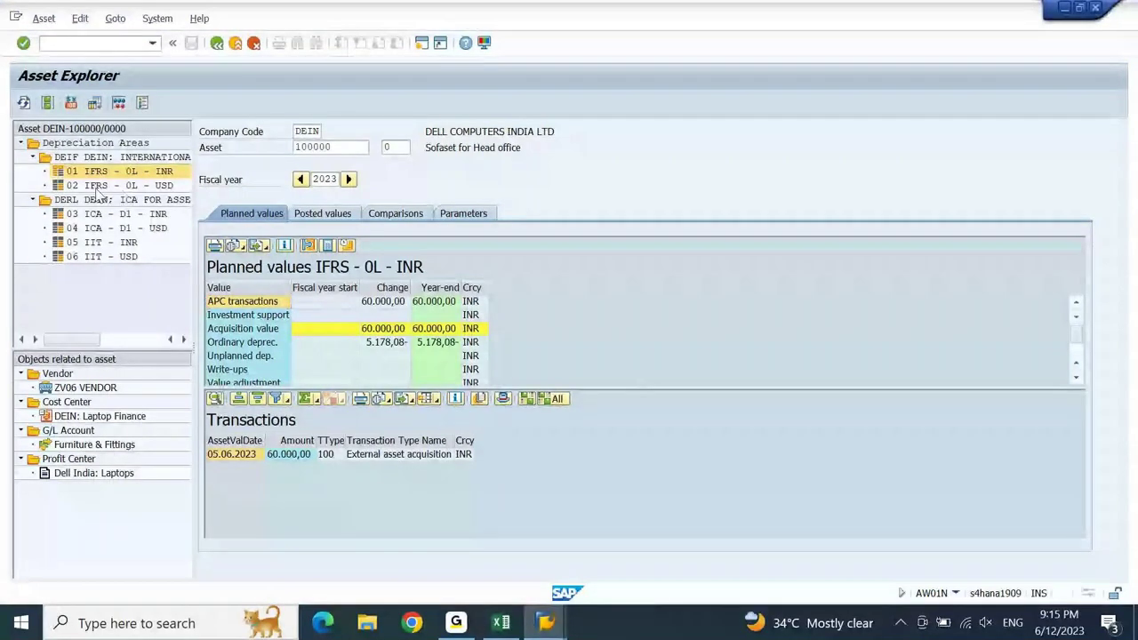
- Show planned values for area 02 IFRS - 0L - USD and check its 2023 ordinary depreciation of 65,00
{"action": "left_click", "coordinate": [116, 186]}
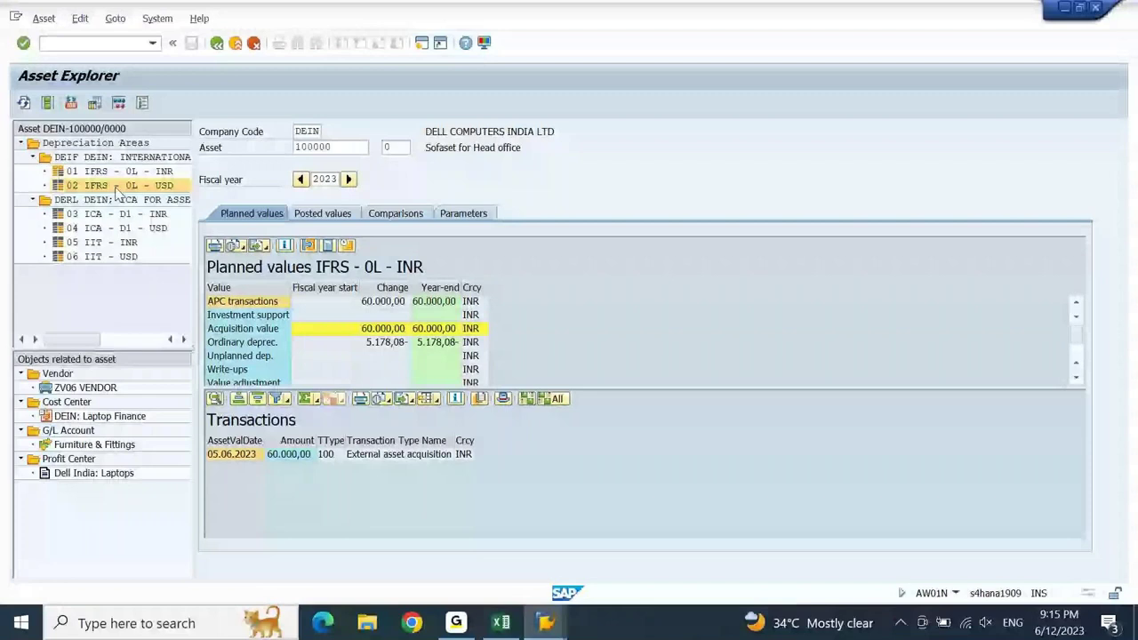
{"action": "double_click", "coordinate": [116, 186]}
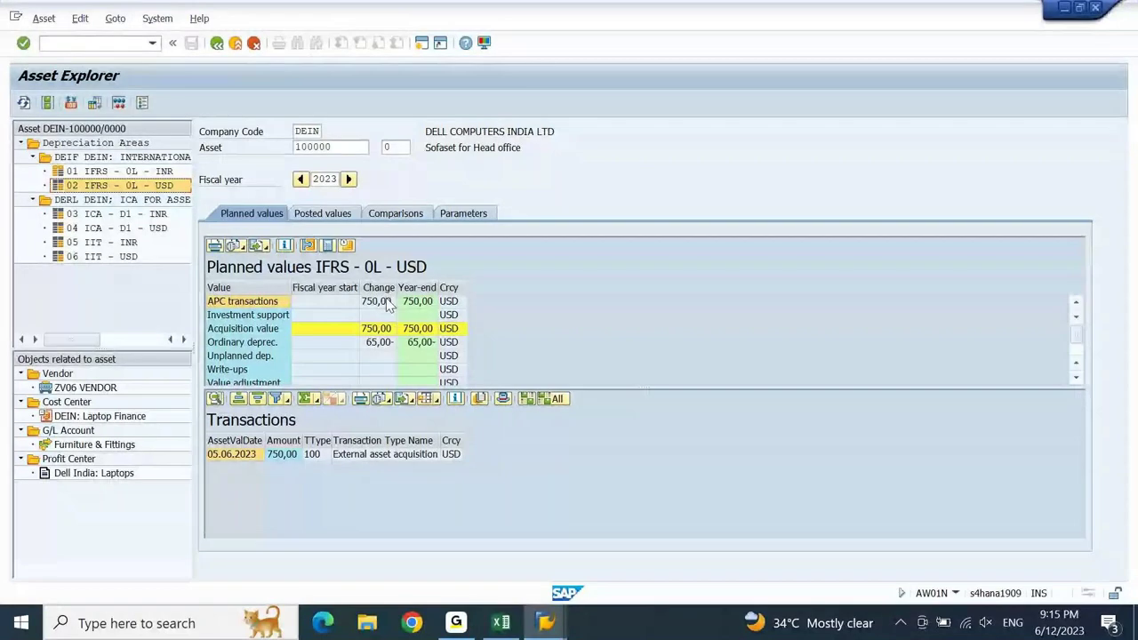
{"action": "left_click", "coordinate": [379, 348]}
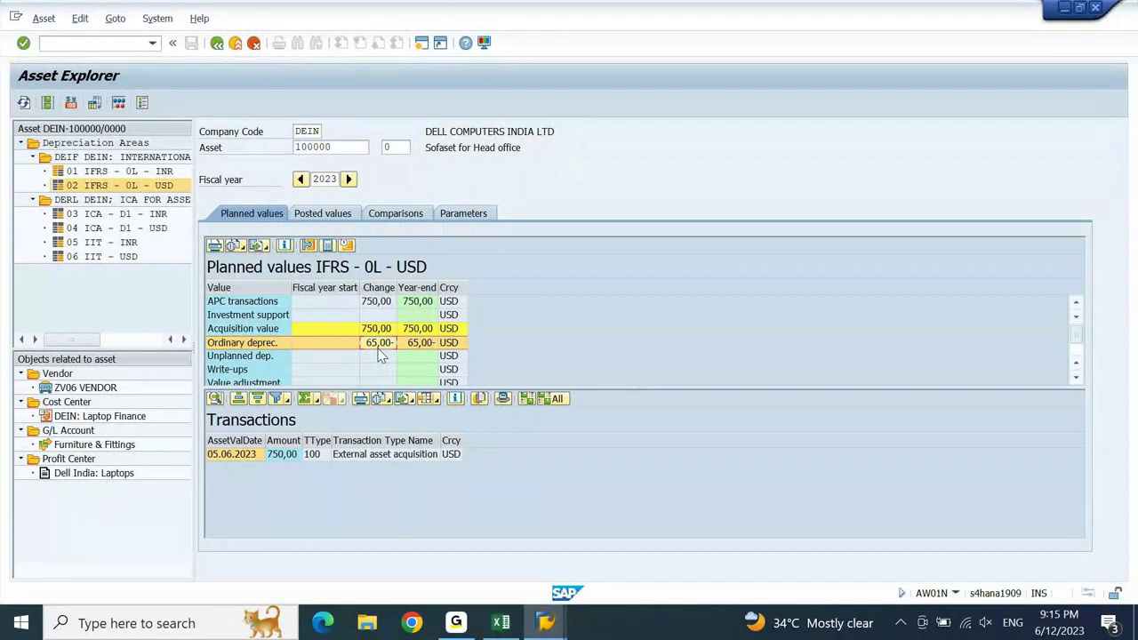
- Advance the planned values to fiscal year 2024 and switch to area 03 ICA - D1 - INR
{"action": "left_click", "coordinate": [349, 180]}
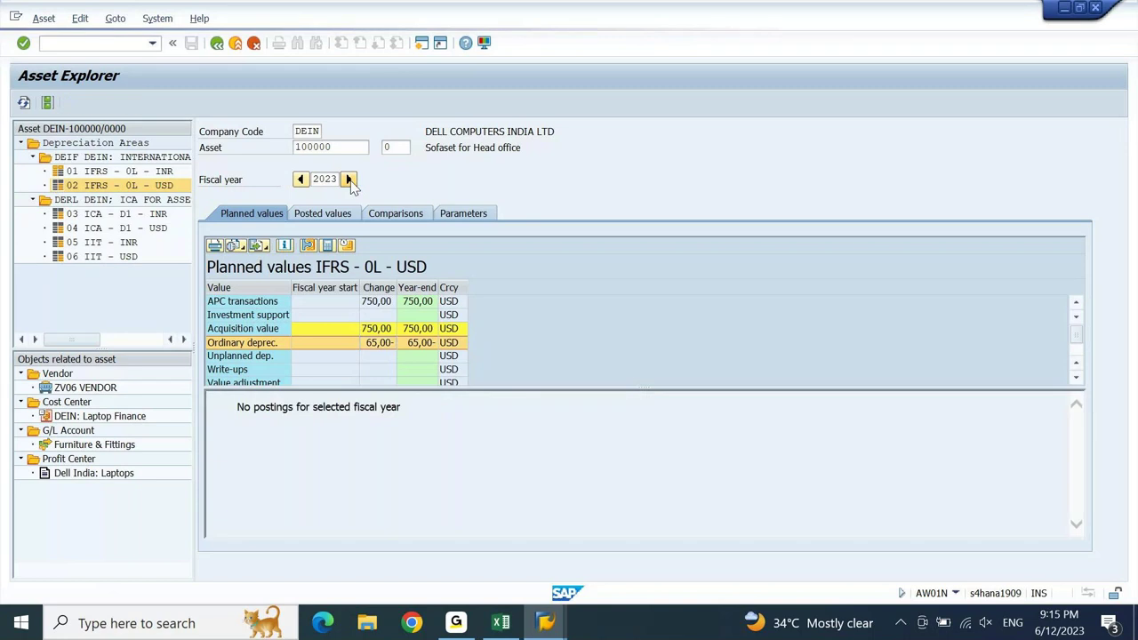
{"action": "left_click", "coordinate": [349, 180]}
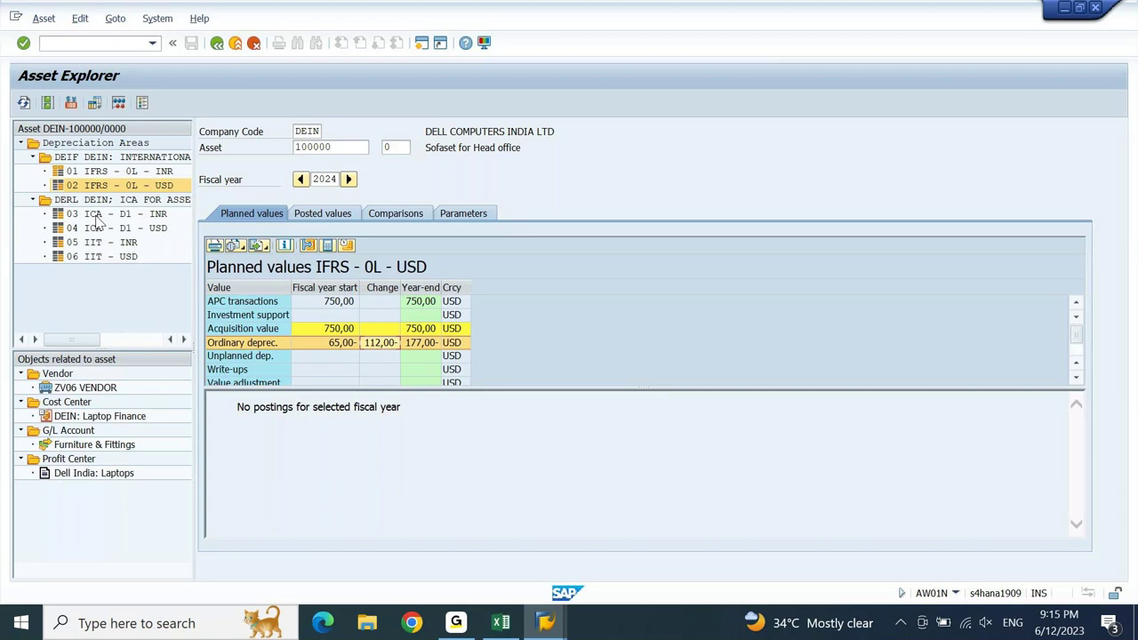
{"action": "left_click", "coordinate": [97, 216]}
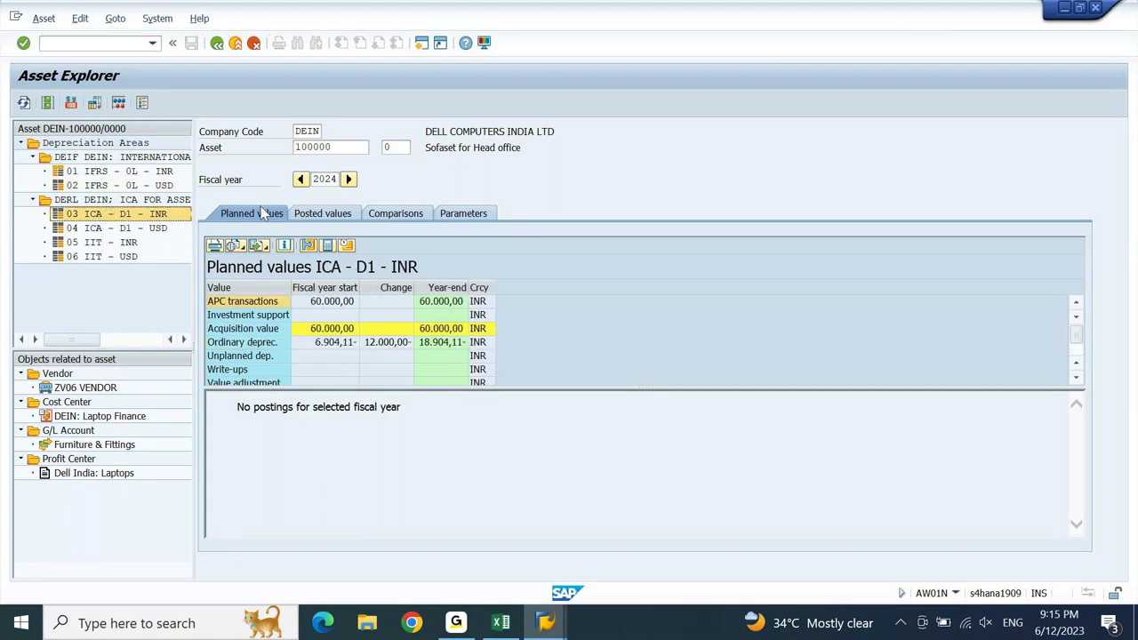
- Back in 2023, check ICA APC of 60.000,00 and ordinary depreciation of 6.904,11, then return to Excel
{"action": "left_click", "coordinate": [300, 180]}
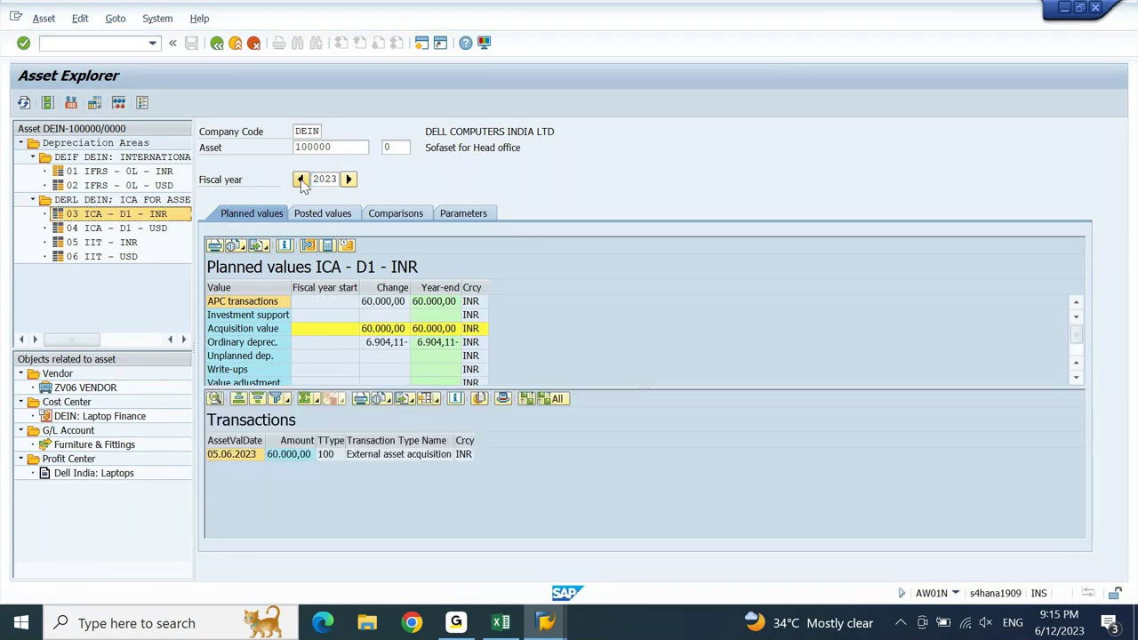
{"action": "left_click", "coordinate": [398, 302]}
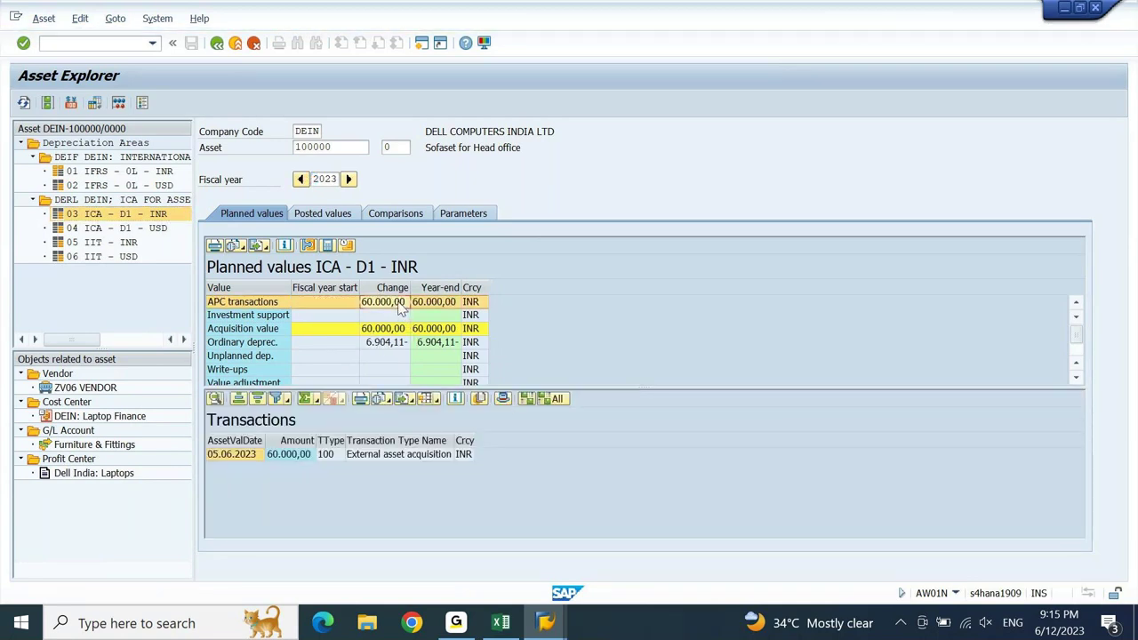
{"action": "left_click", "coordinate": [383, 343]}
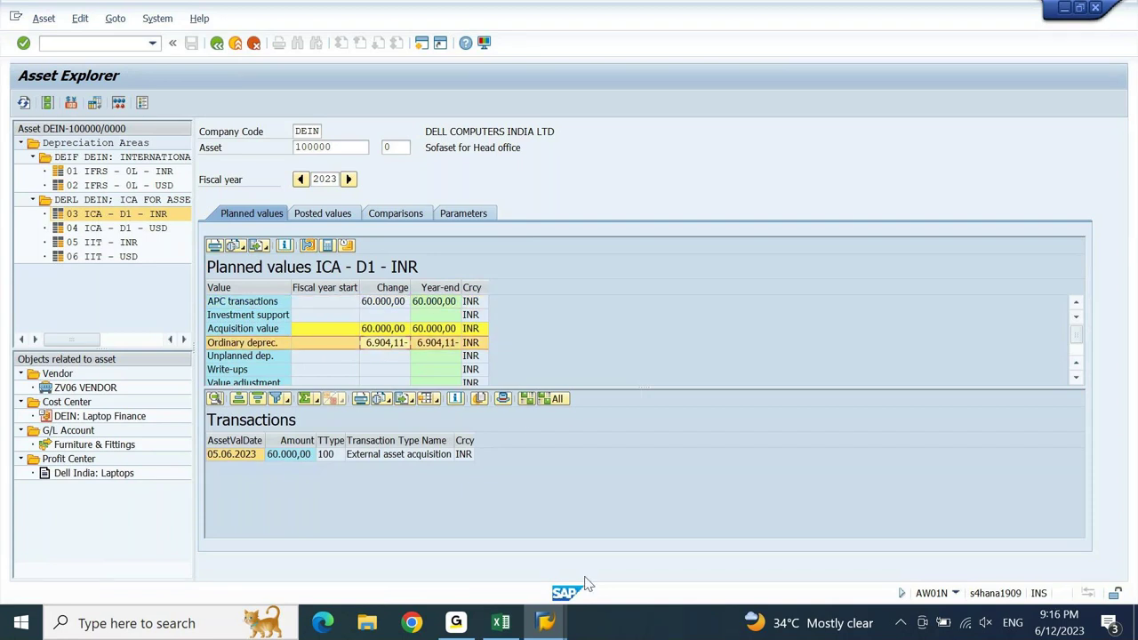
{"action": "left_click", "coordinate": [511, 629]}
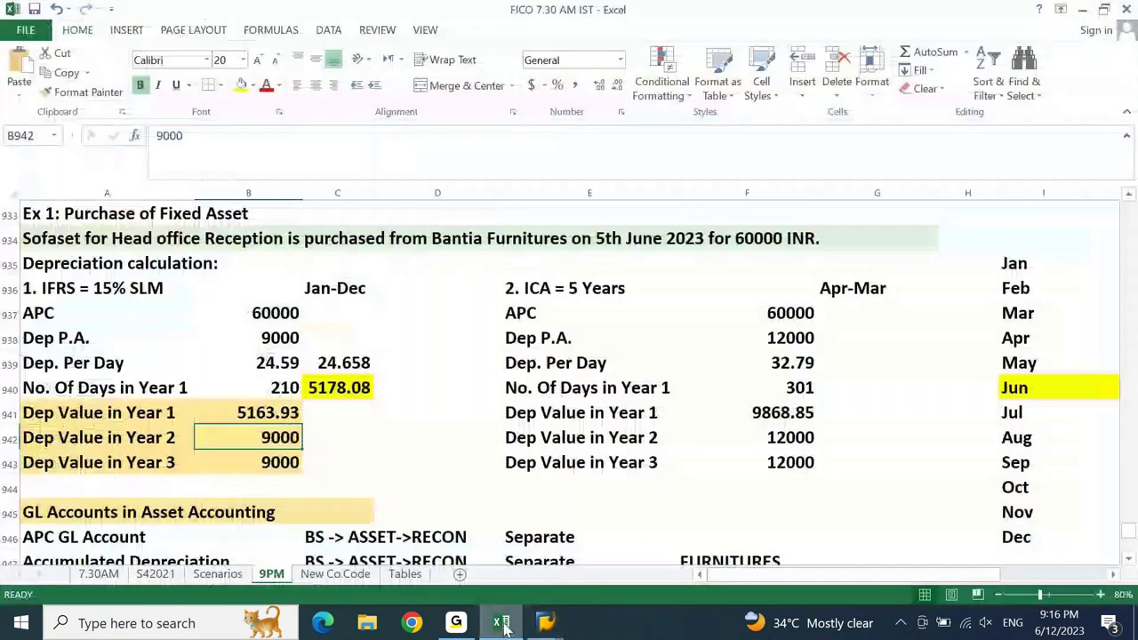
- Review the 32.79 ICA per-day depreciation in F939, then bring the Asset Explorer window forward
{"action": "left_click", "coordinate": [780, 363]}
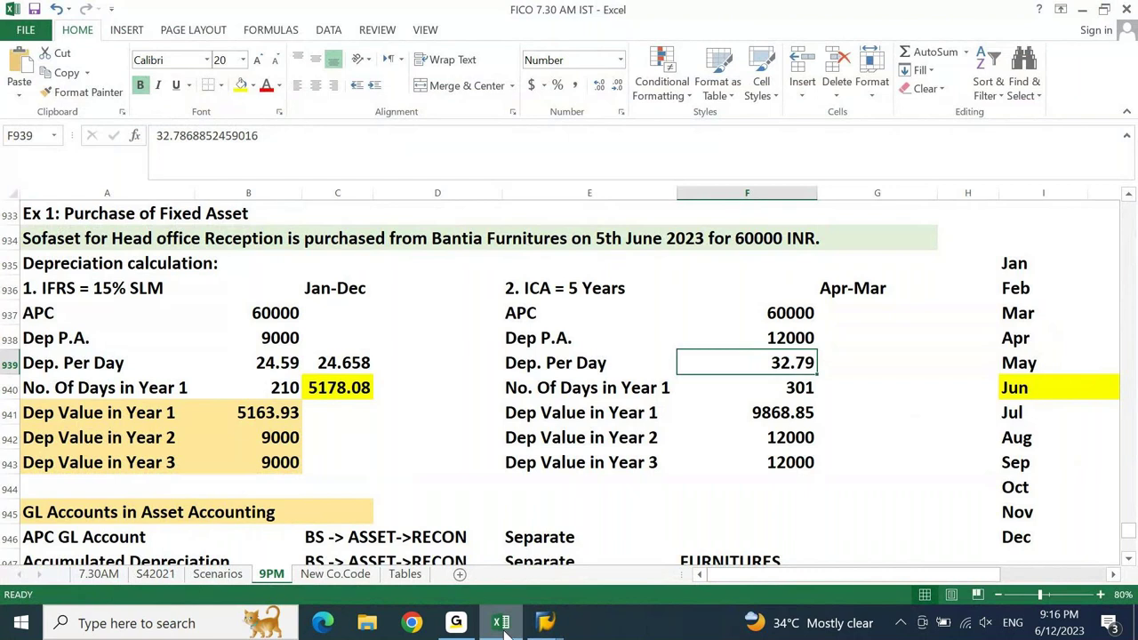
{"action": "left_click", "coordinate": [501, 624]}
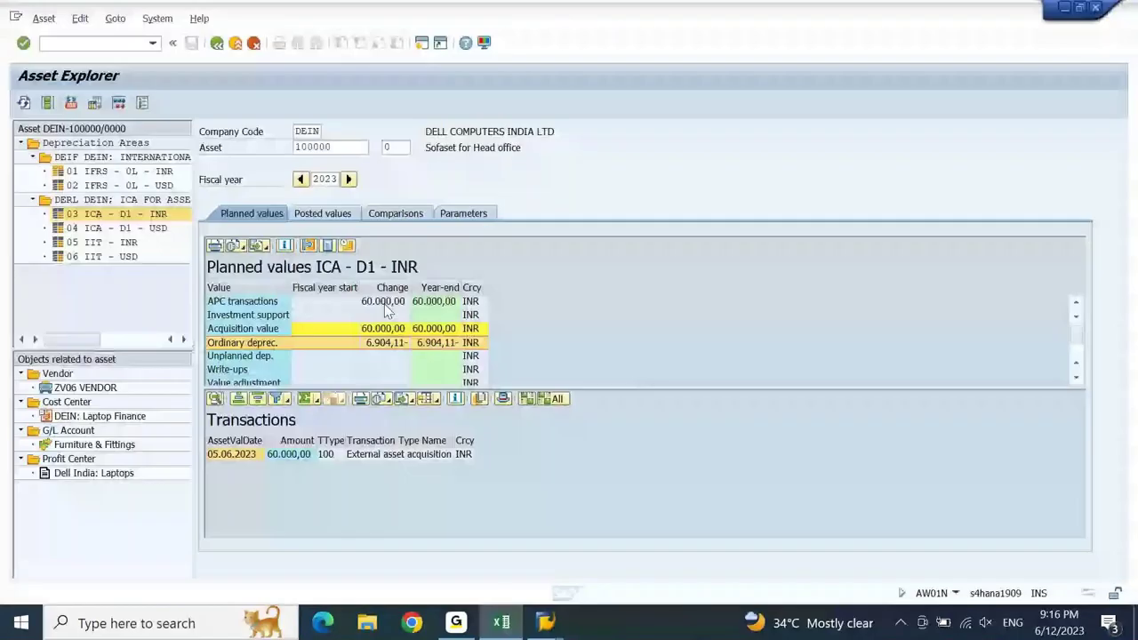
{"action": "left_click", "coordinate": [386, 307]}
{"action": "left_click", "coordinate": [503, 623]}
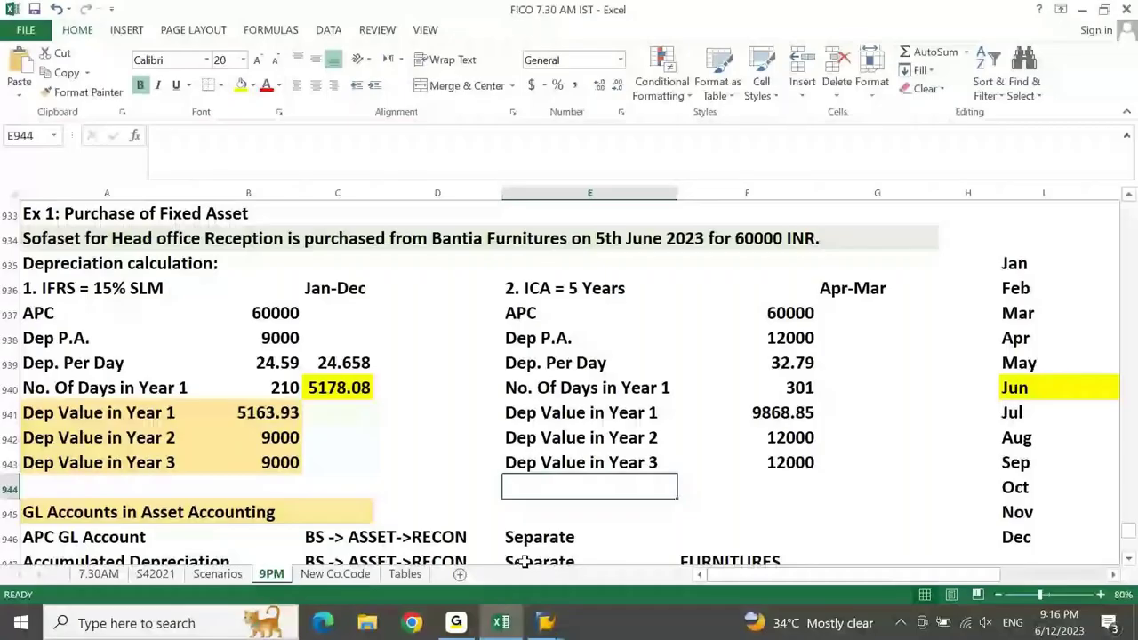
{"action": "left_click", "coordinate": [696, 480]}
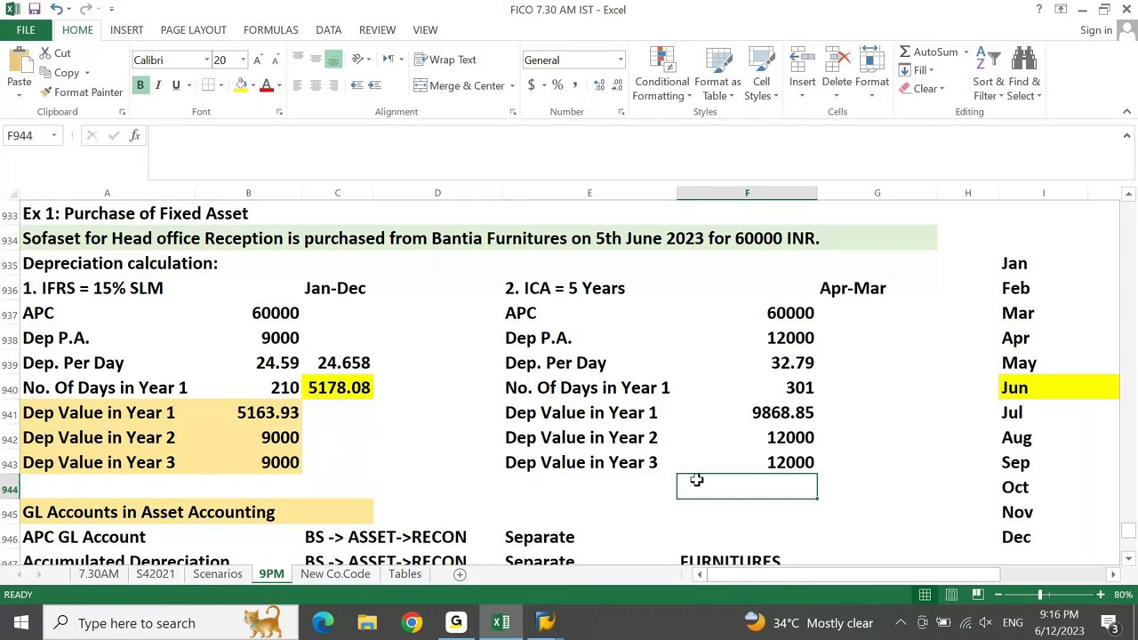
{"action": "left_click", "coordinate": [545, 622]}
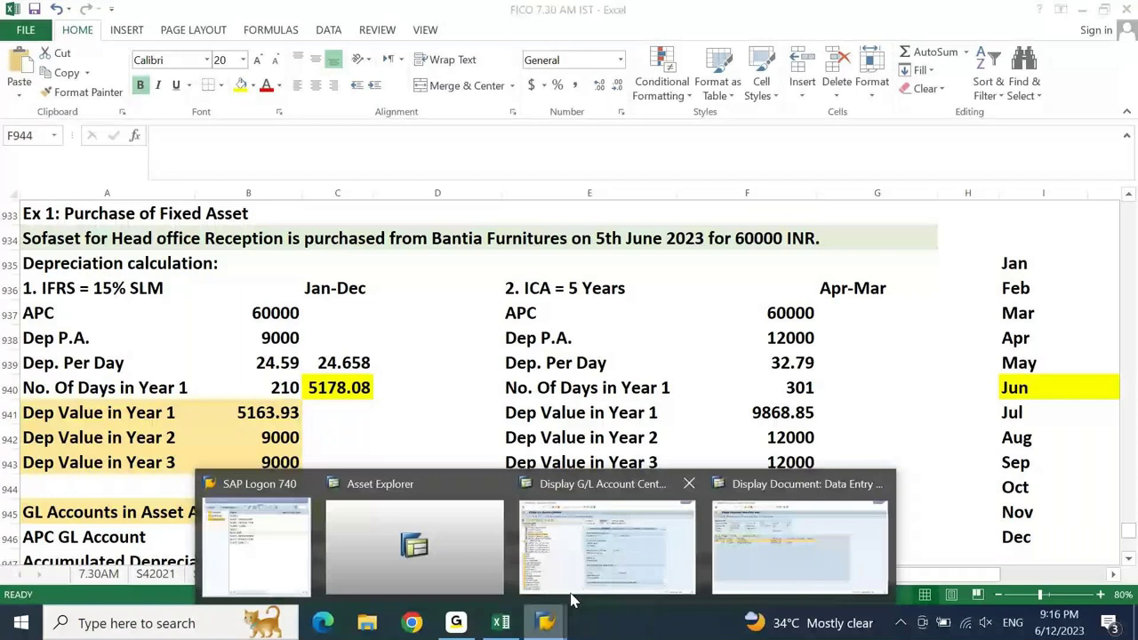
{"action": "left_click", "coordinate": [445, 545]}
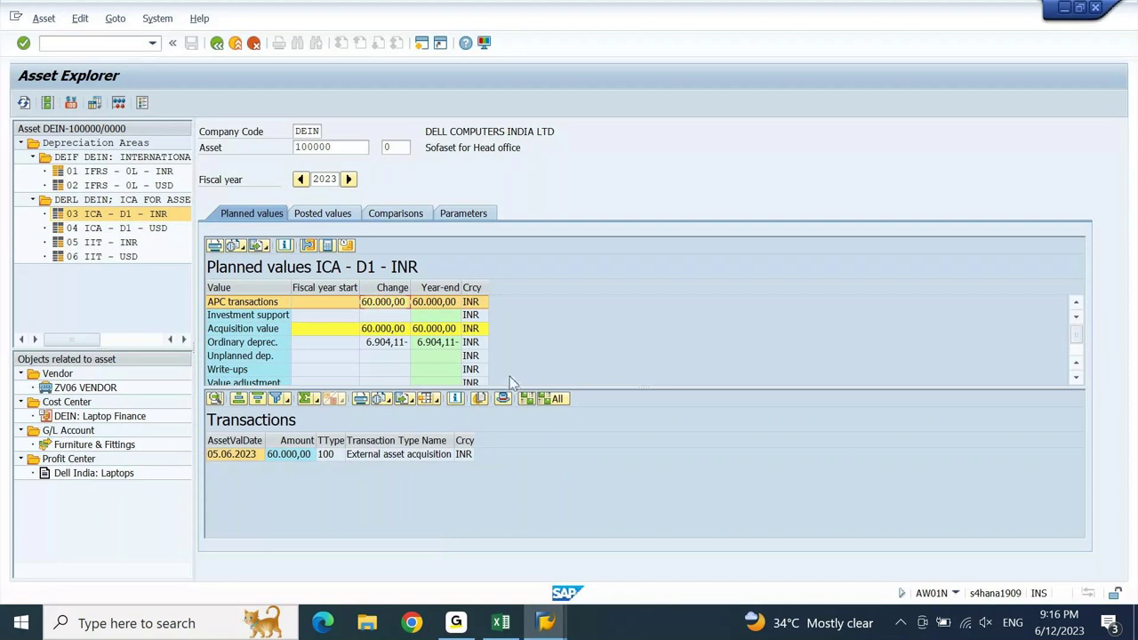
- Compare SAP's 60.000,00 acquisition value and 6.904,11 2023 depreciation with the Excel workbook
{"action": "left_click", "coordinate": [410, 328]}
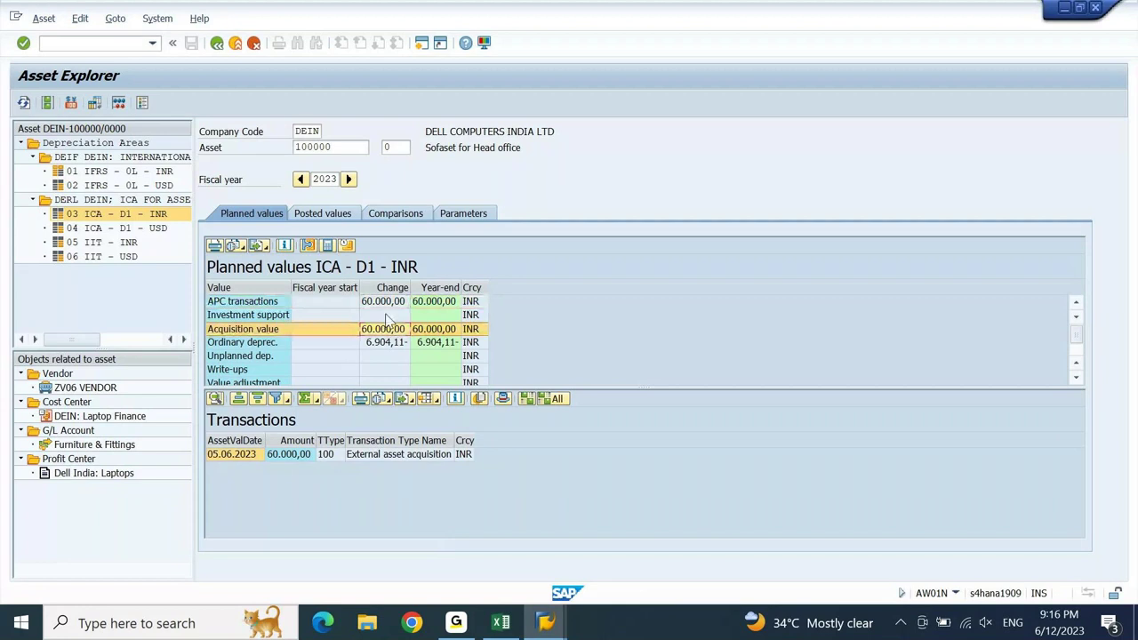
{"action": "left_click", "coordinate": [385, 344]}
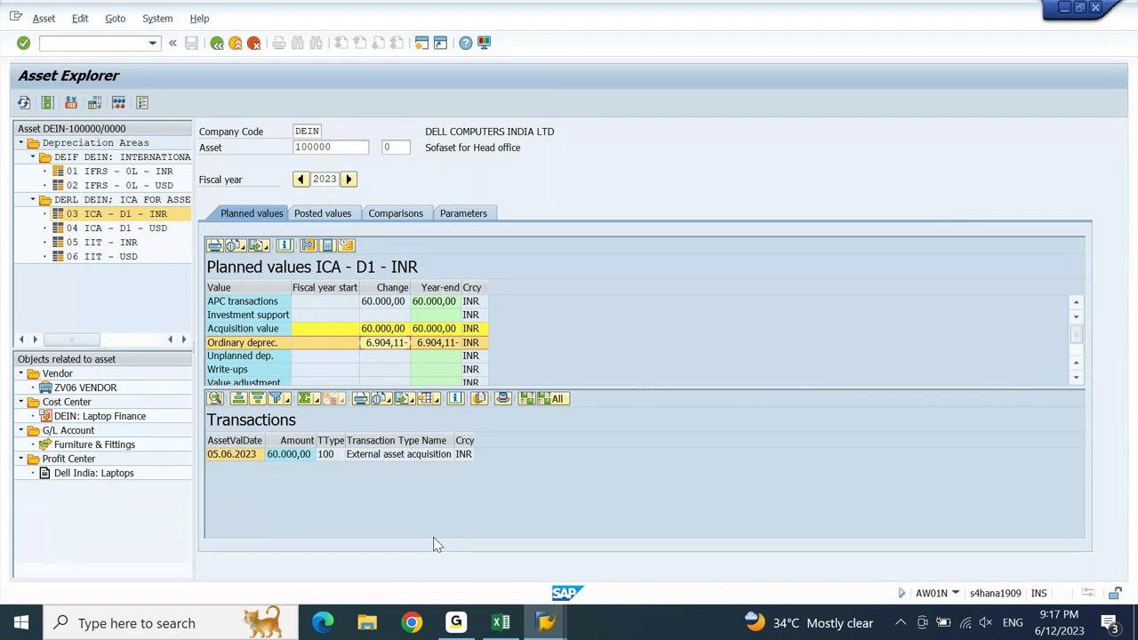
{"action": "key", "text": "alt+Tab"}
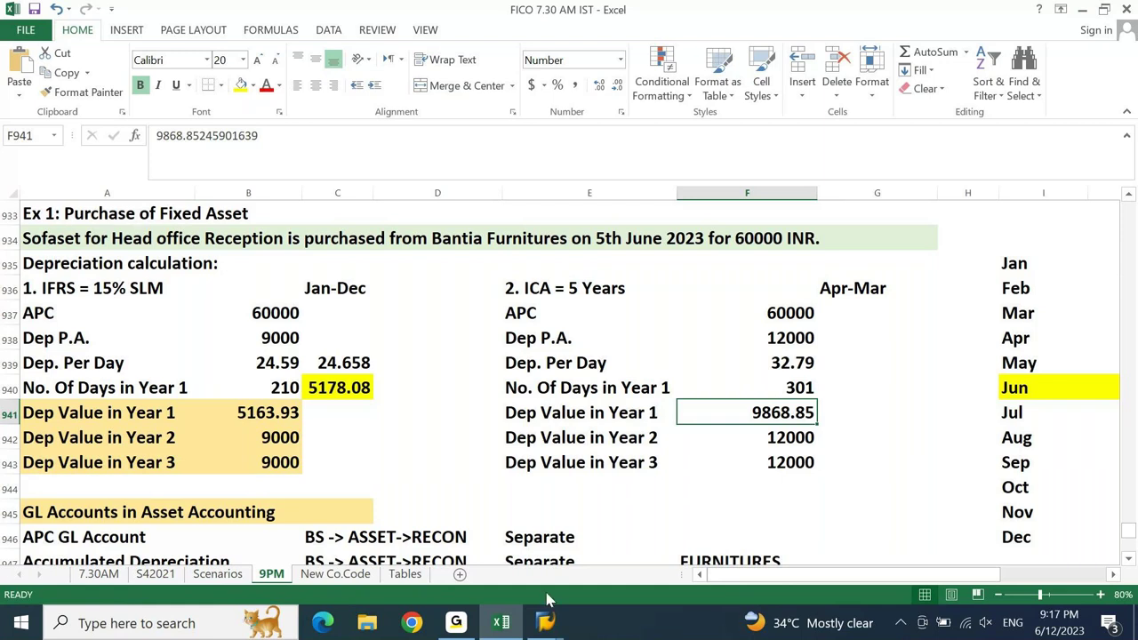
- Sum the ICA day counts: 210 for June–December and 91 for January–March, then return to SAP
{"action": "left_click", "coordinate": [545, 623]}
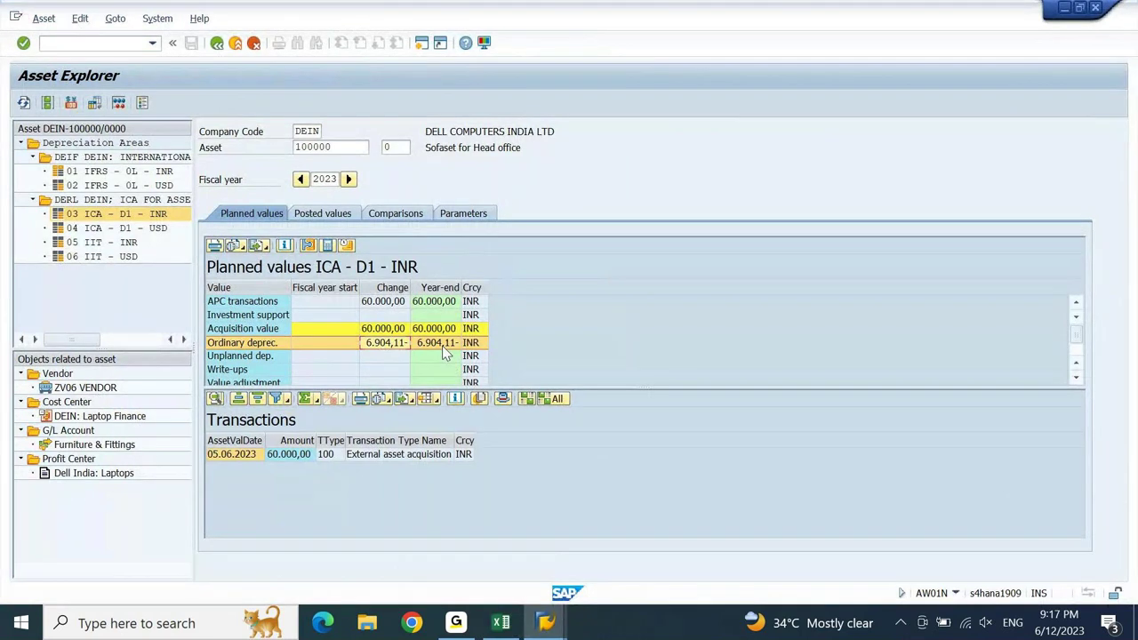
{"action": "left_click", "coordinate": [500, 622]}
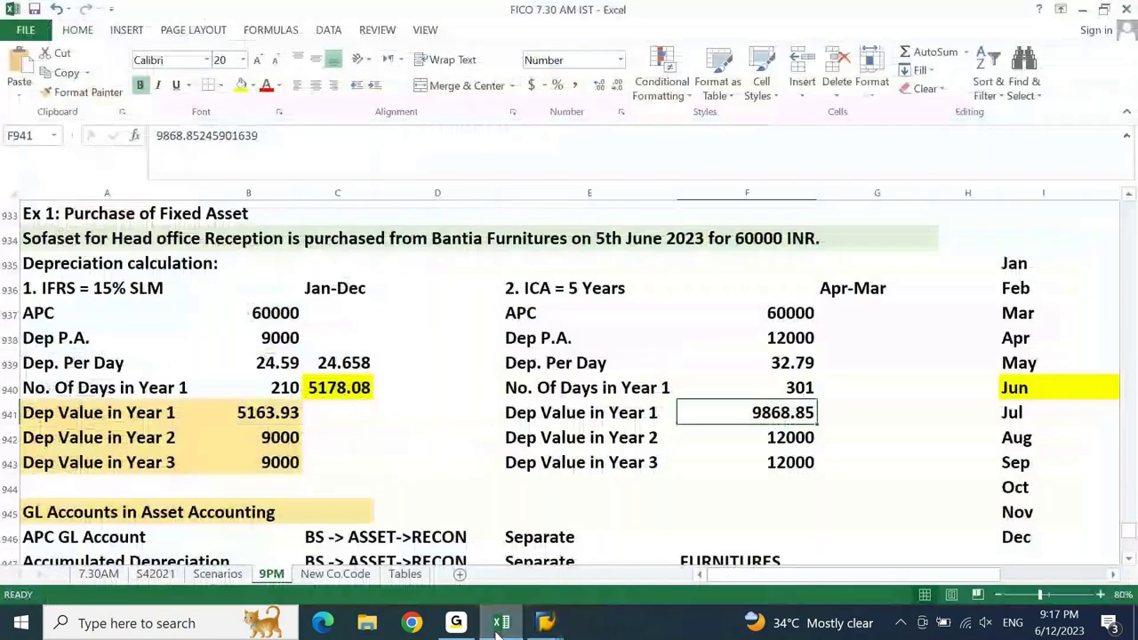
{"action": "left_click", "coordinate": [1047, 387]}
{"action": "key", "text": "Right"}
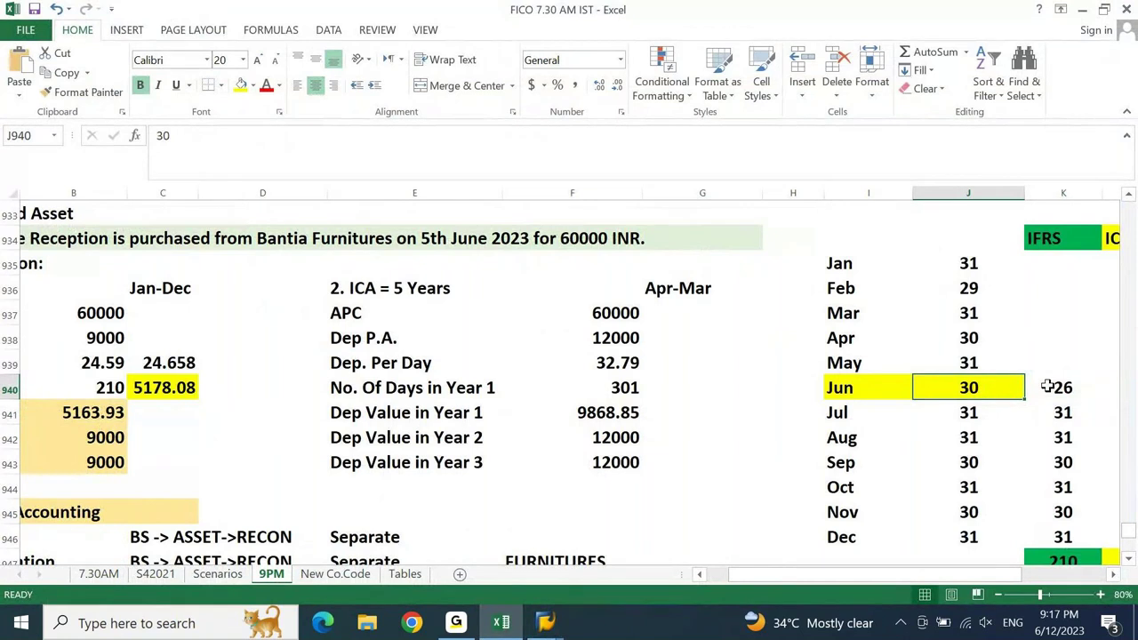
{"action": "key", "text": "Right"}
{"action": "key", "text": "Right"}
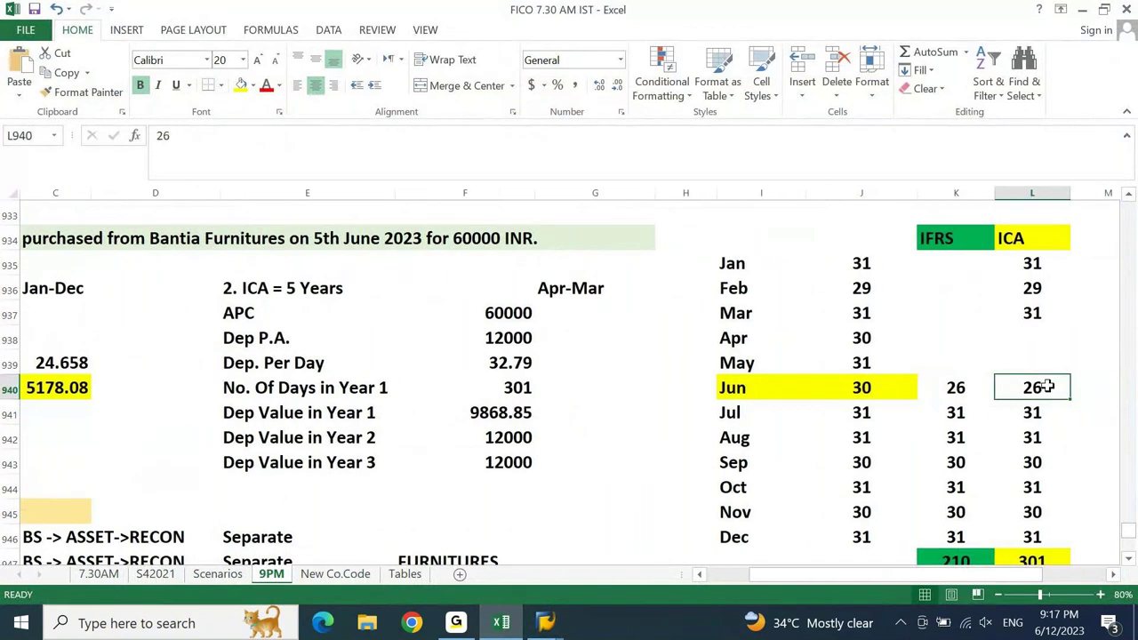
{"action": "left_click_drag", "start_coordinate": [1048, 387], "coordinate": [1034, 526]}
{"action": "key", "text": "ctrl+q"}
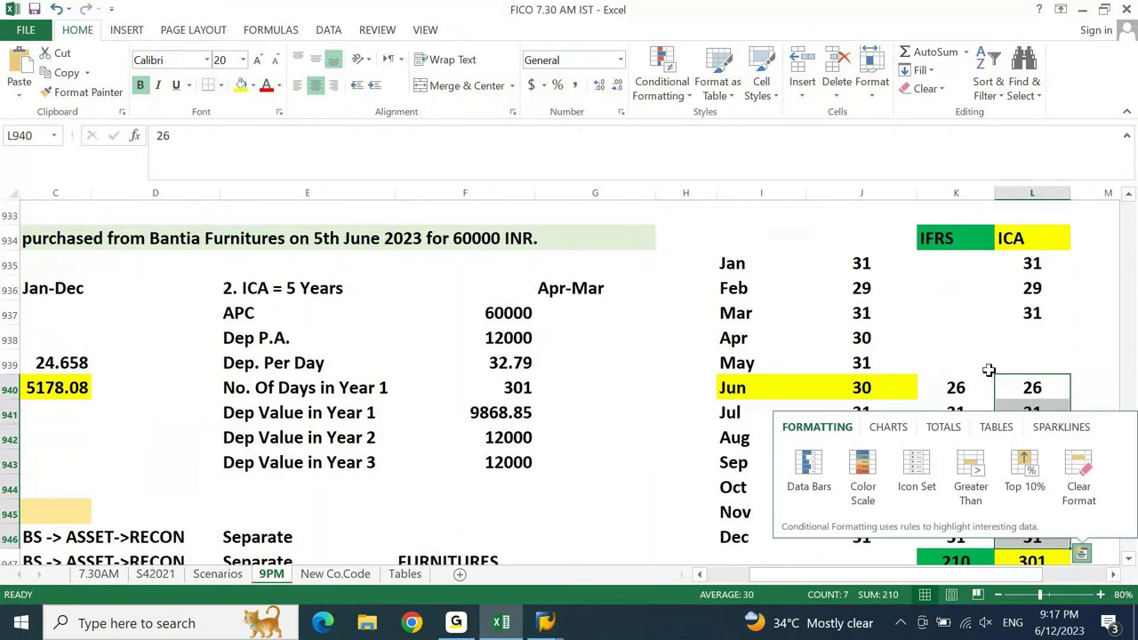
{"action": "left_click_drag", "start_coordinate": [1033, 264], "coordinate": [1033, 311]}
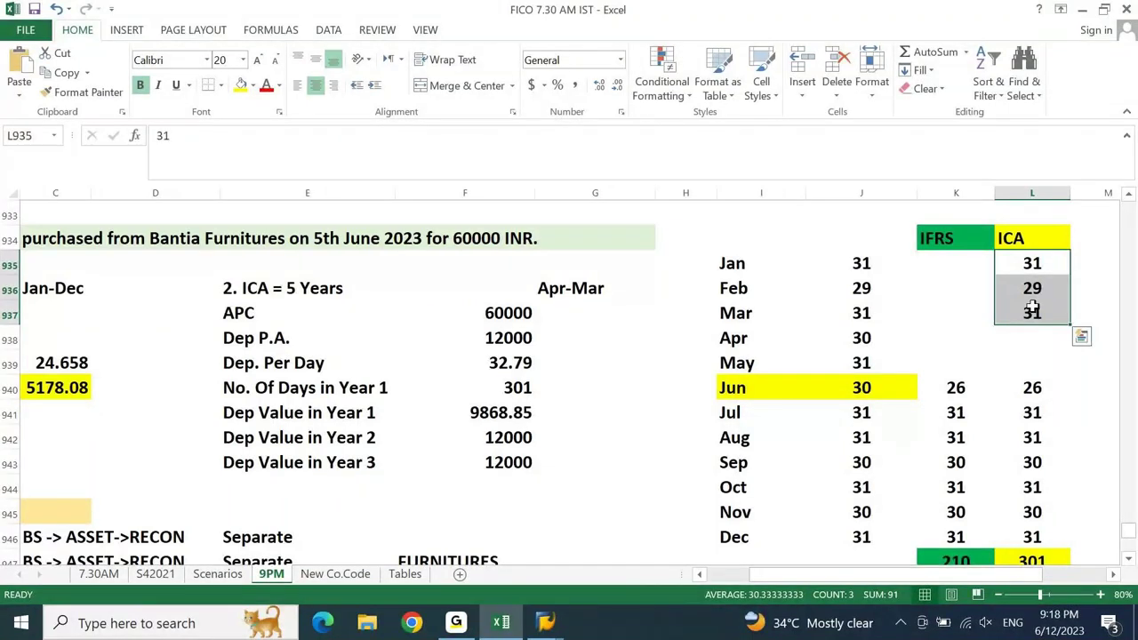
{"action": "key", "text": "alt+Tab"}
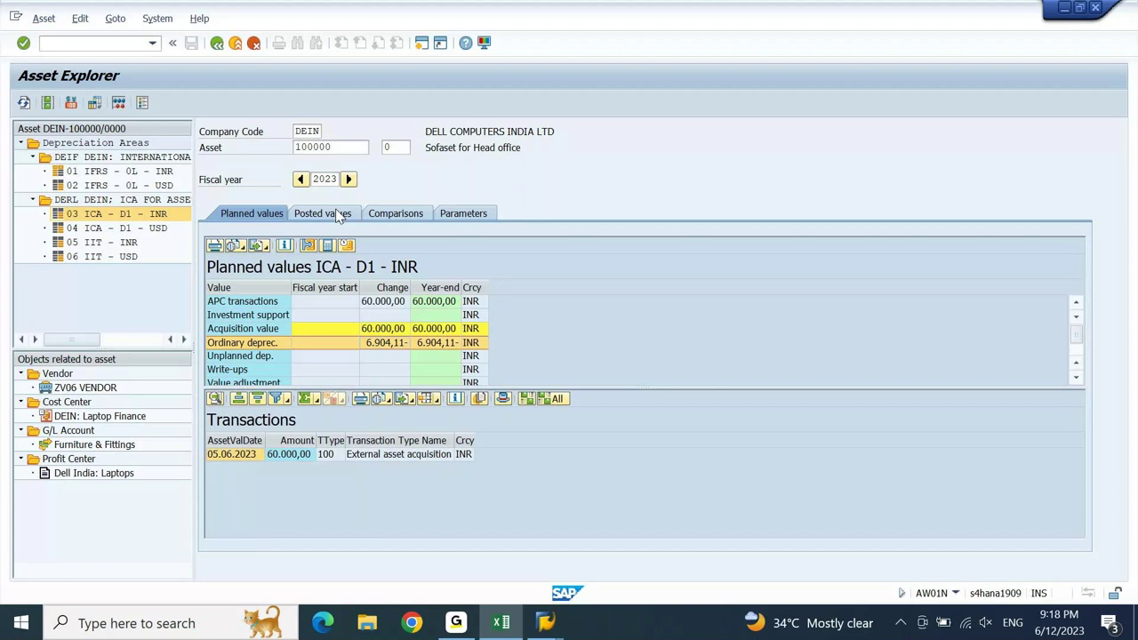
- Check the ICA posted values, where periods 6–12 planned depreciation total 6.904,11, then return to Excel
{"action": "left_click", "coordinate": [338, 218]}
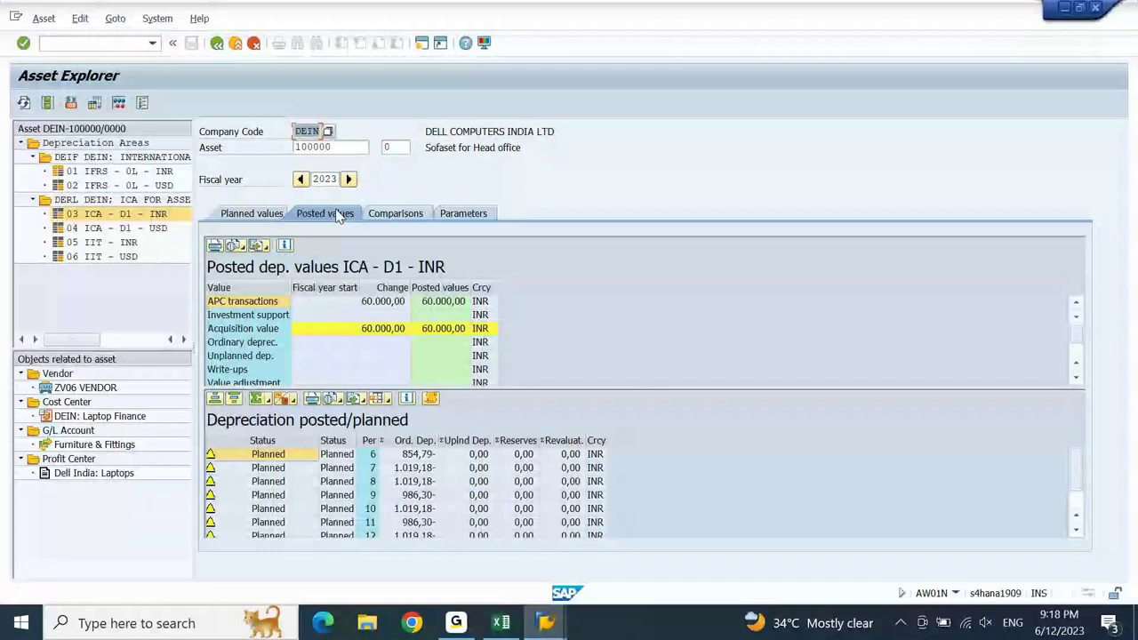
{"action": "left_click", "coordinate": [1077, 532]}
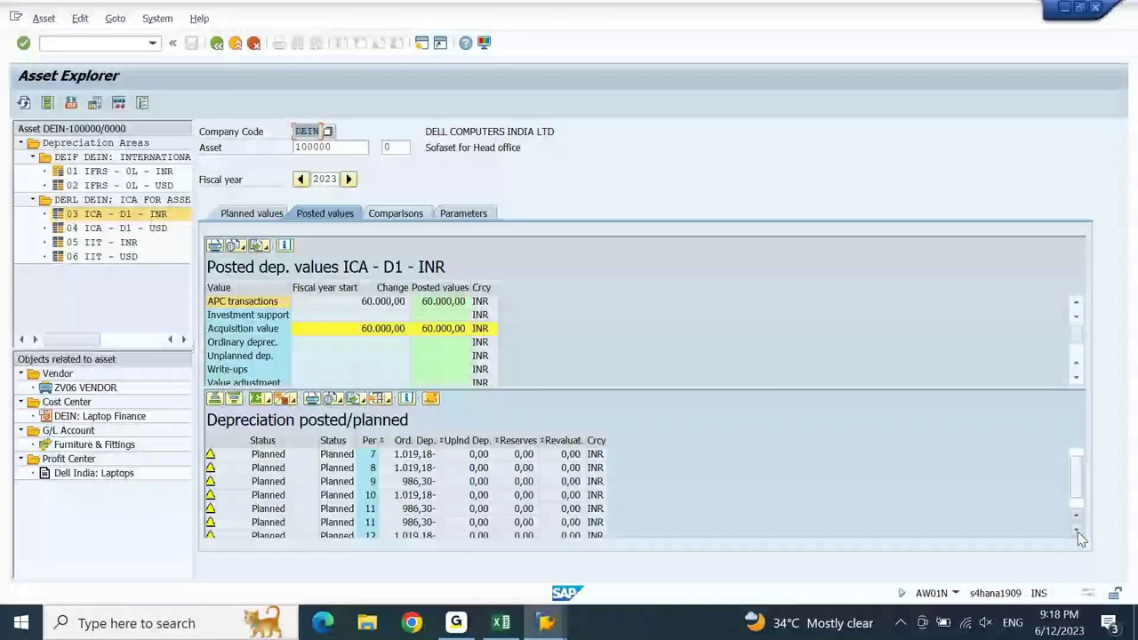
{"action": "left_click", "coordinate": [1076, 532]}
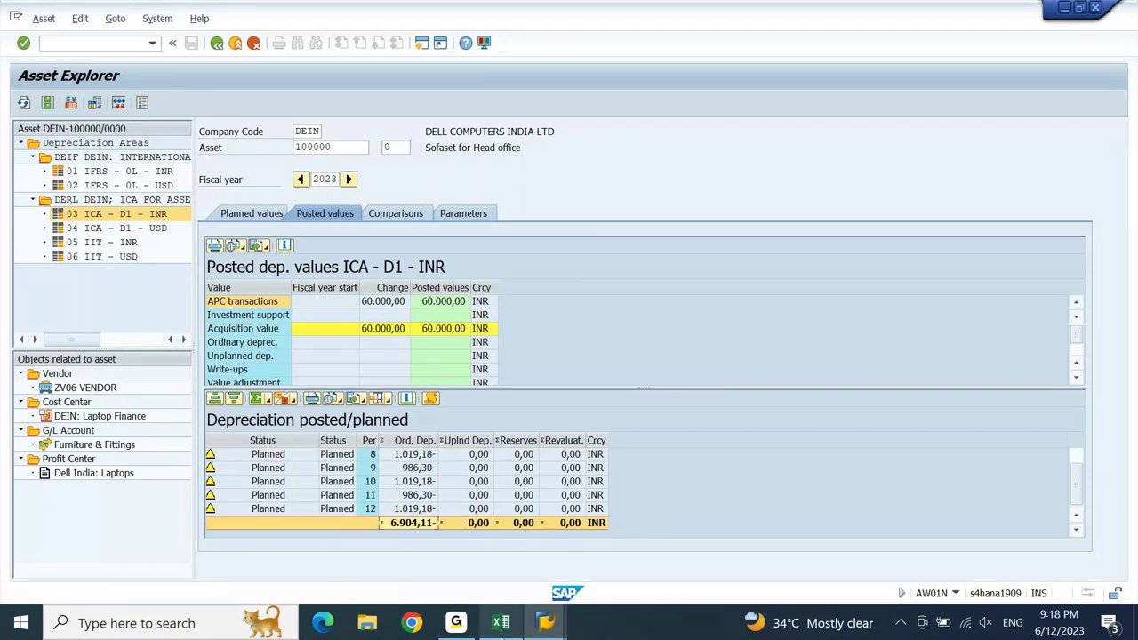
{"action": "left_click", "coordinate": [501, 624]}
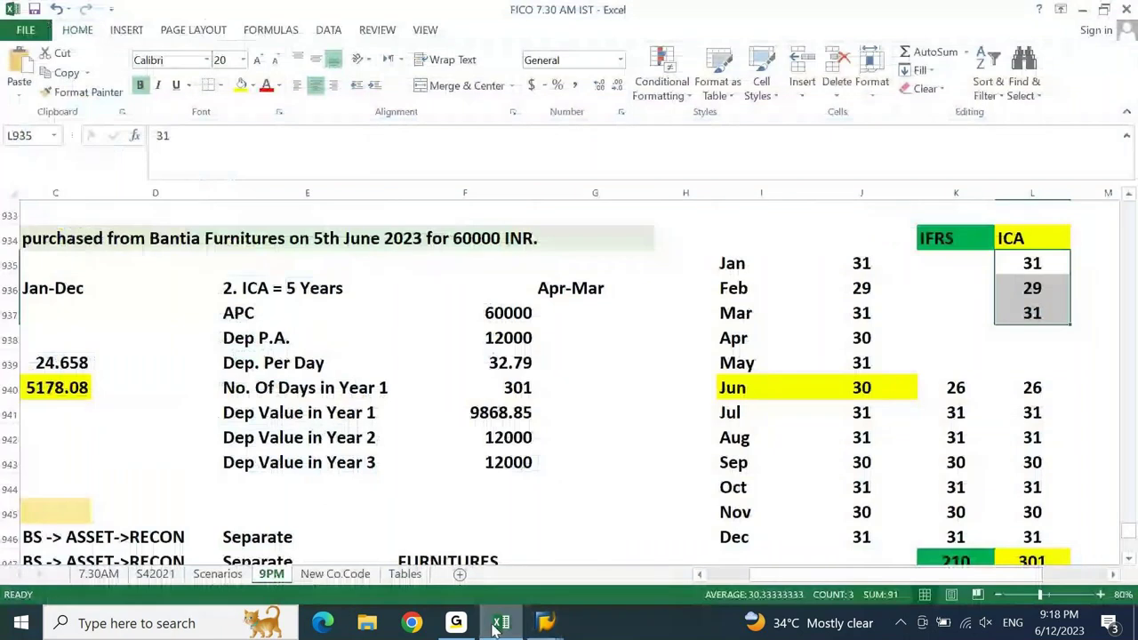
- Select the June–December ICA day counts, then move to the cell beside the 32.79 per-day rate
{"action": "left_click_drag", "start_coordinate": [1034, 387], "coordinate": [1028, 528]}
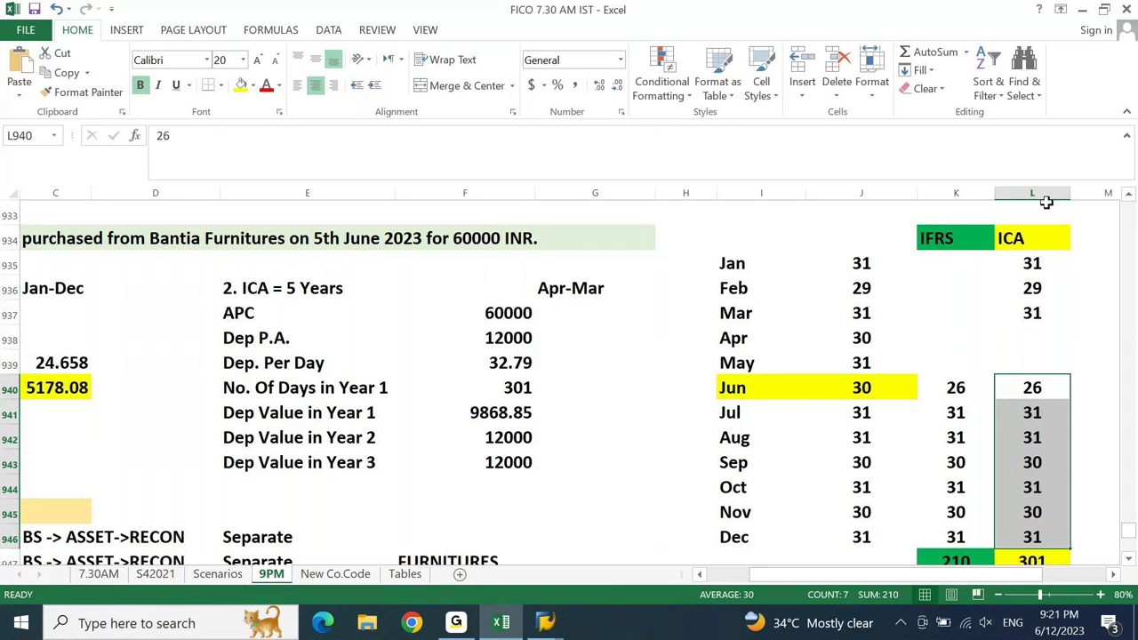
{"action": "key", "text": "Home"}
{"action": "key", "text": "Right"}
{"action": "key", "text": "Right"}
{"action": "key", "text": "Right"}
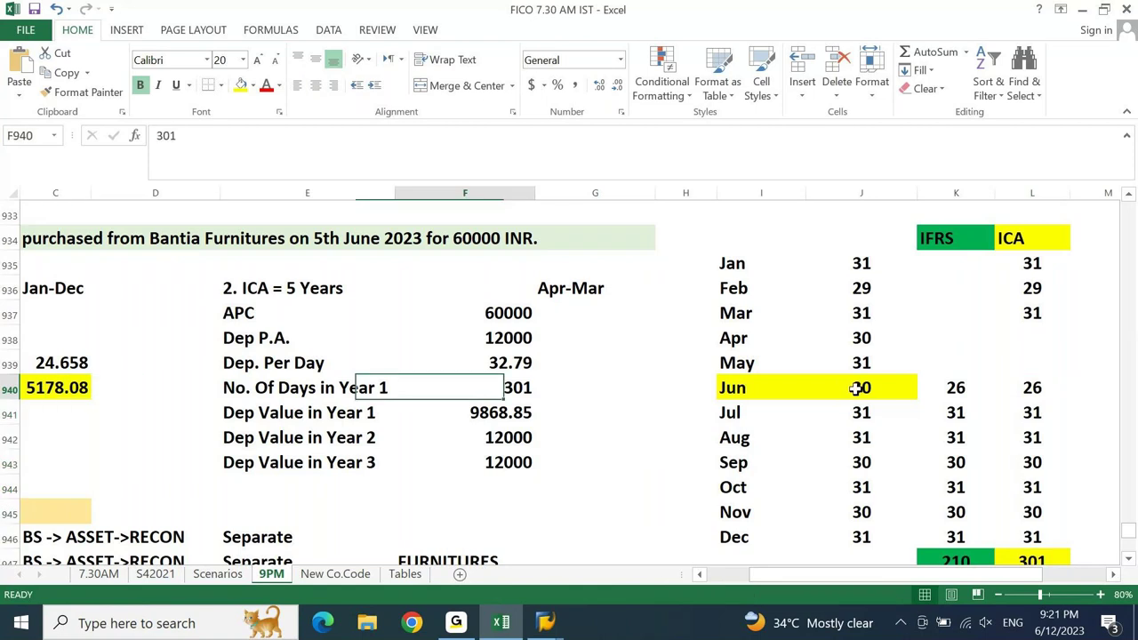
{"action": "key", "text": "Up"}
{"action": "key", "text": "Right"}
- Calculate the daily depreciation in G939 as =F938/365
{"action": "type", "text": "="}
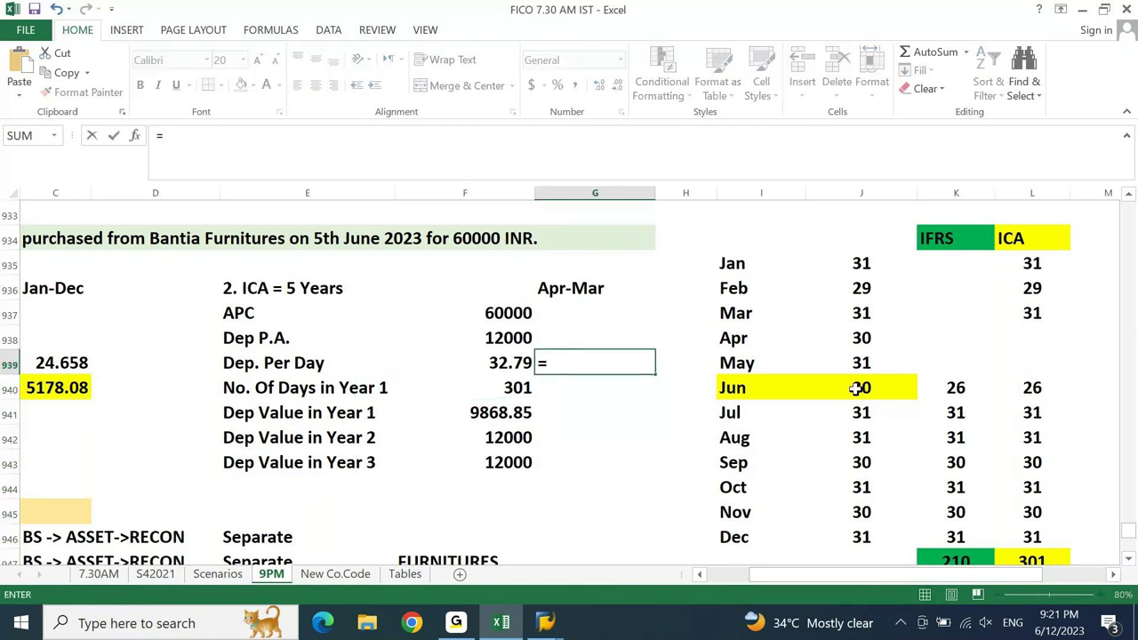
{"action": "key", "text": "Left"}
{"action": "key", "text": "Up"}
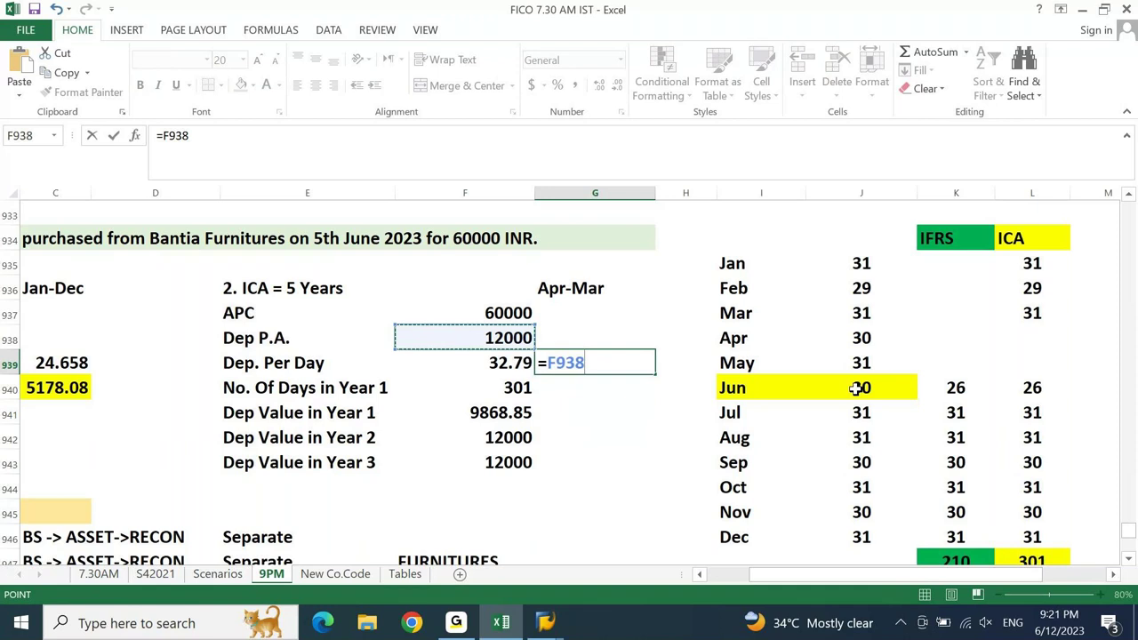
{"action": "type", "text": "/365"}
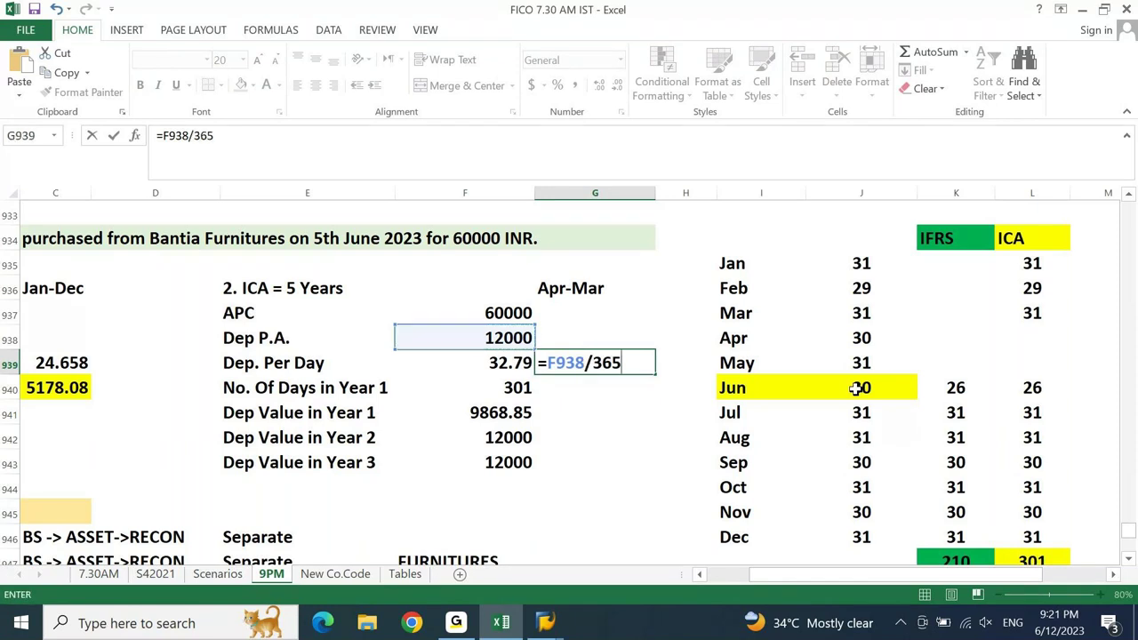
{"action": "key", "text": "Up"}
- In G940 calculate the 210 days' depreciation as =G939*B940
{"action": "key", "text": "Down"}
{"action": "key", "text": "Down"}
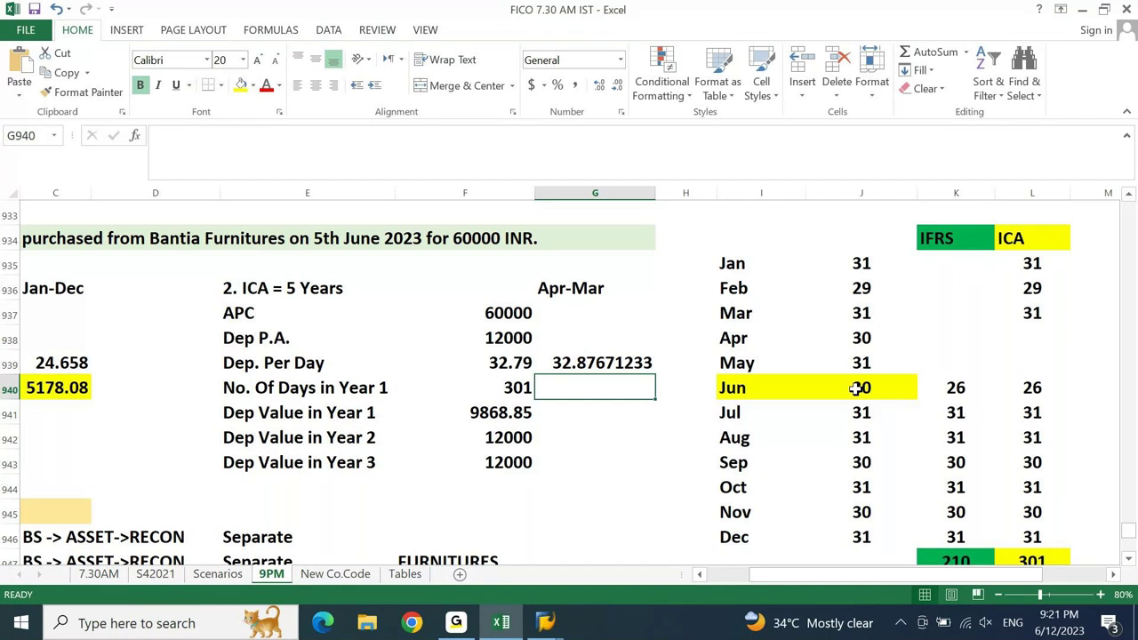
{"action": "type", "text": "="}
{"action": "key", "text": "Up"}
{"action": "type", "text": "*"}
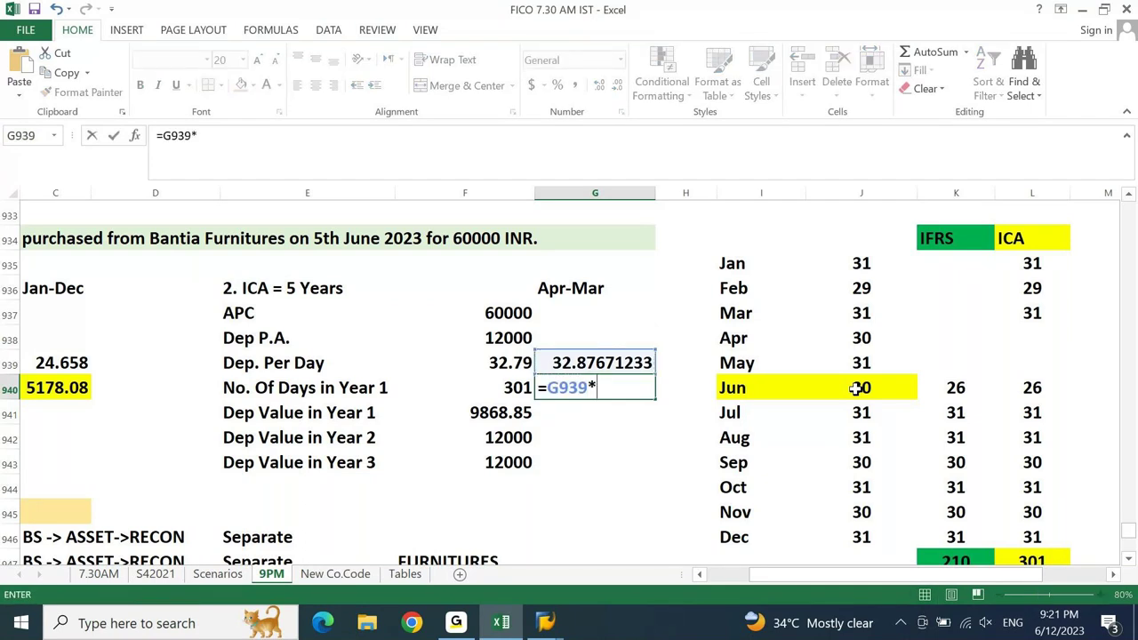
{"action": "key", "text": "Left"}
{"action": "key", "text": "Left"}
{"action": "key", "text": "Left"}
{"action": "key", "text": "Left"}
{"action": "key", "text": "Left"}
{"action": "key", "text": "ctrl+Return"}
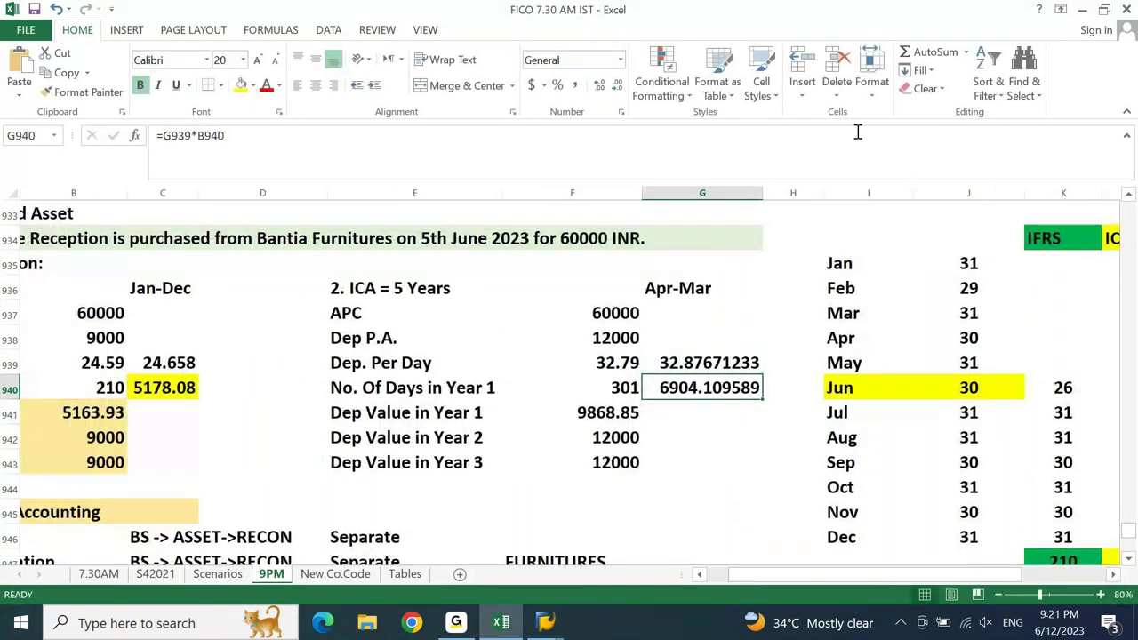
- Show the 6904.11 result to two decimals with yellow fill, then switch to Asset Explorer
{"action": "left_click", "coordinate": [617, 87]}
{"action": "left_click", "coordinate": [617, 87]}
{"action": "left_click", "coordinate": [617, 87]}
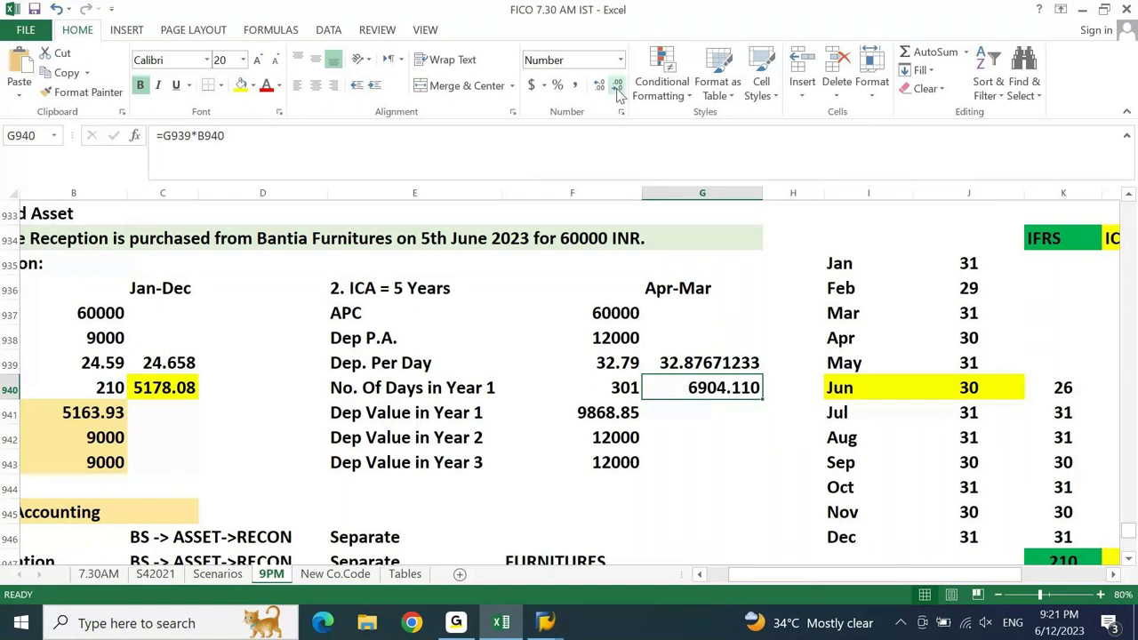
{"action": "left_click", "coordinate": [617, 87]}
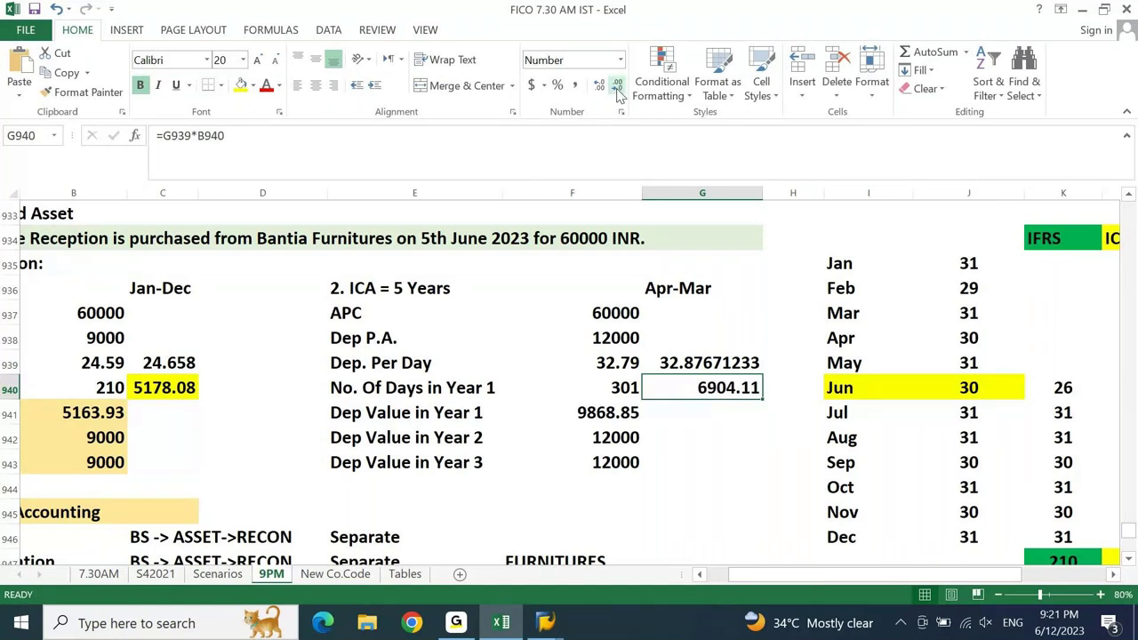
{"action": "left_click", "coordinate": [240, 85]}
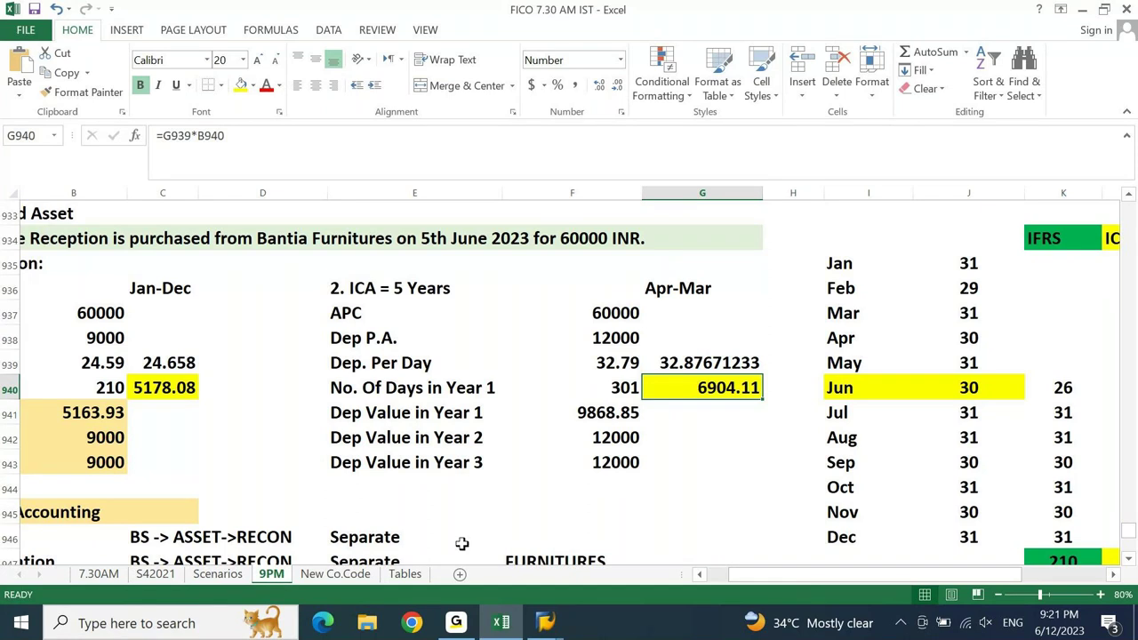
{"action": "key", "text": "alt+Tab"}
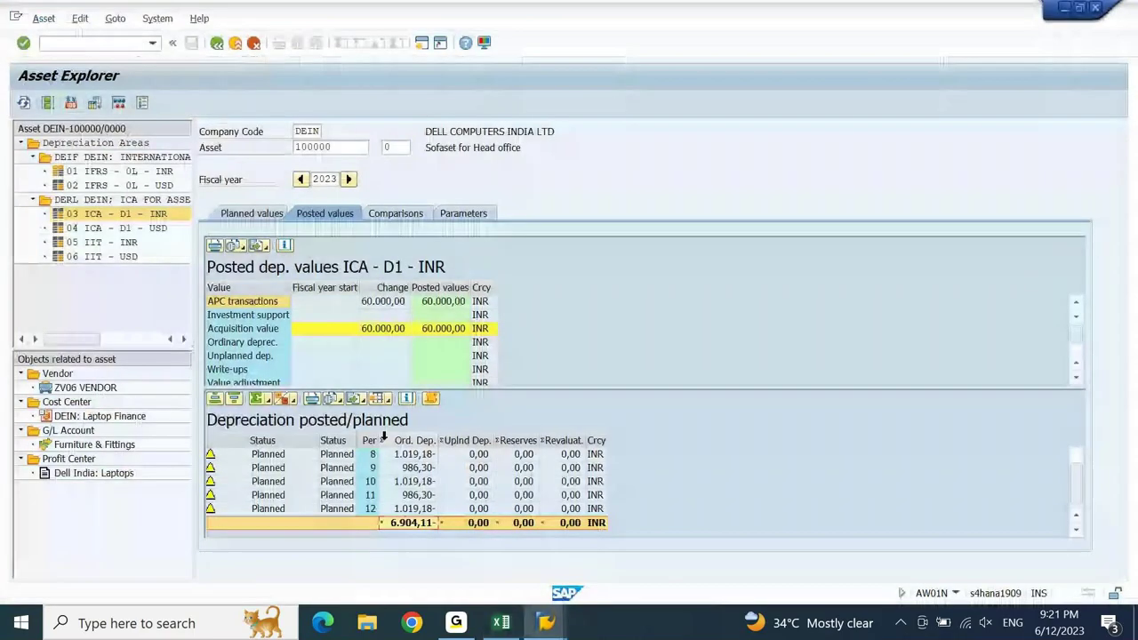
- View the planned ICA INR values, confirming 6.904,11 ordinary depreciation, then return to Excel
{"action": "left_click", "coordinate": [264, 217]}
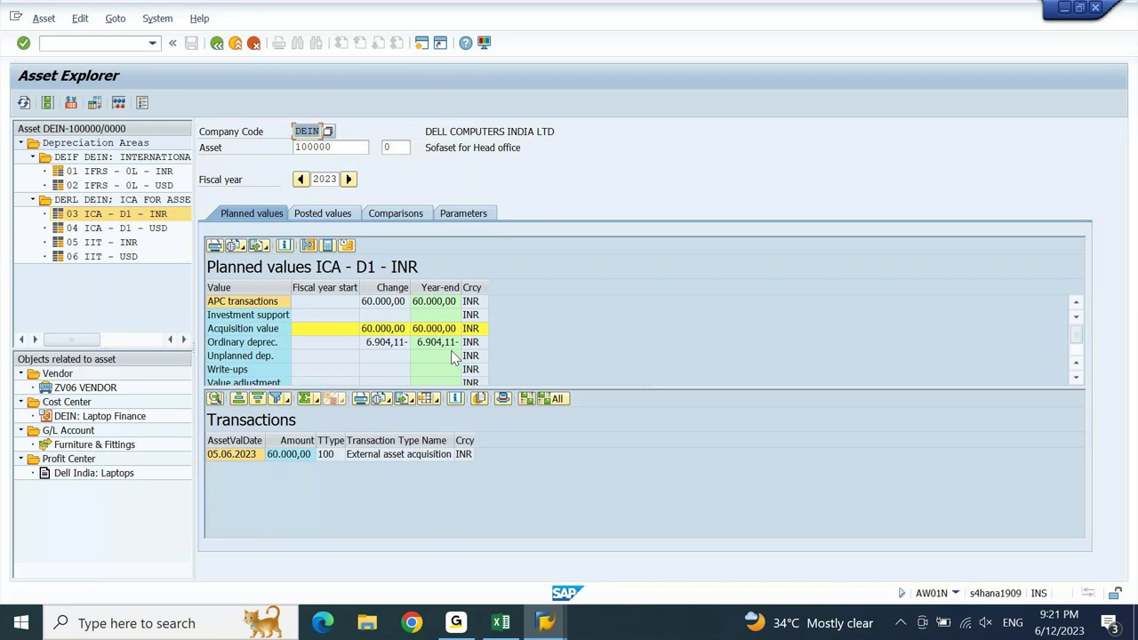
{"action": "left_click", "coordinate": [501, 623]}
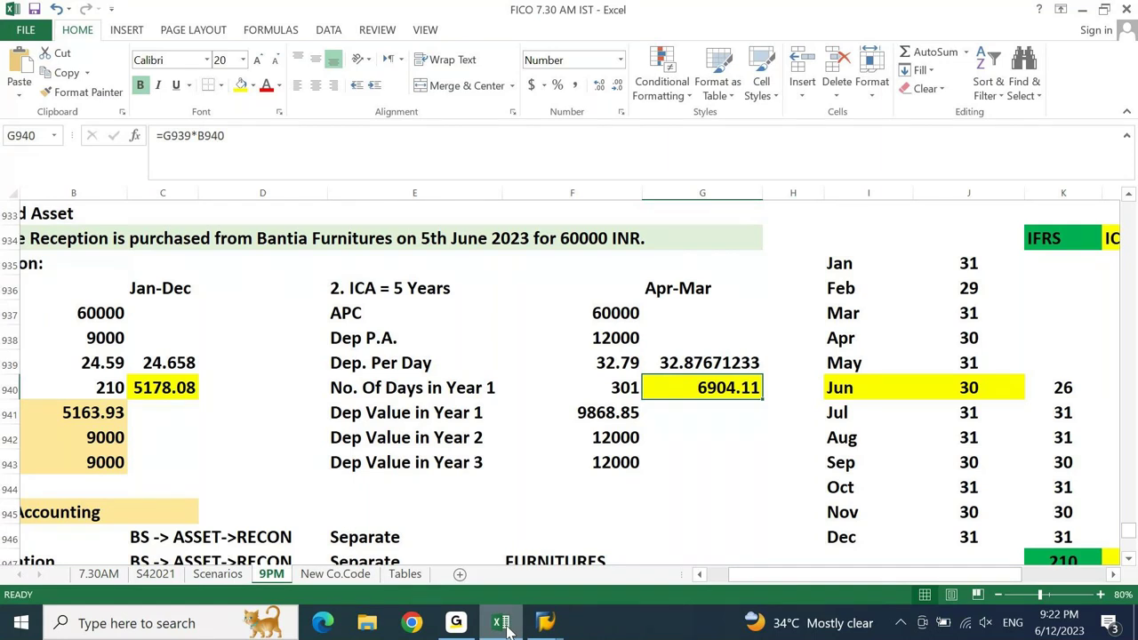
- Bring SAP's Asset Explorer with the 2023 planned ICA - D1 - INR values back to front
{"action": "left_click", "coordinate": [501, 625]}
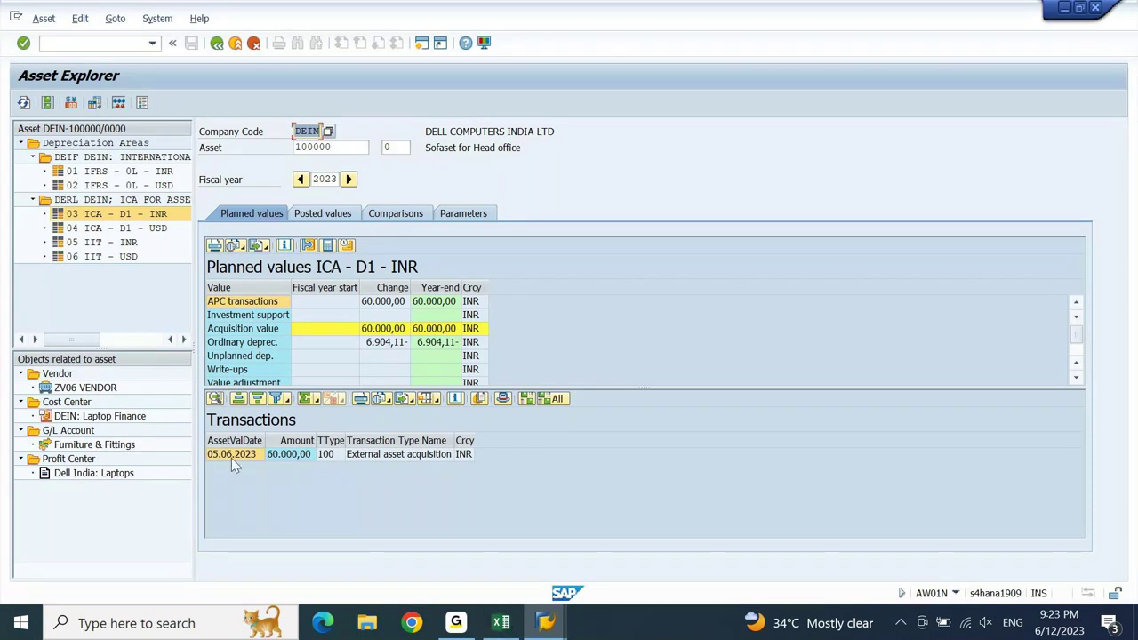
- Compare planned values for areas 04 ICA USD, 05 IIT INR and 03 ICA INR, then show IIT INR's DF03 parameters
{"action": "left_click", "coordinate": [107, 229]}
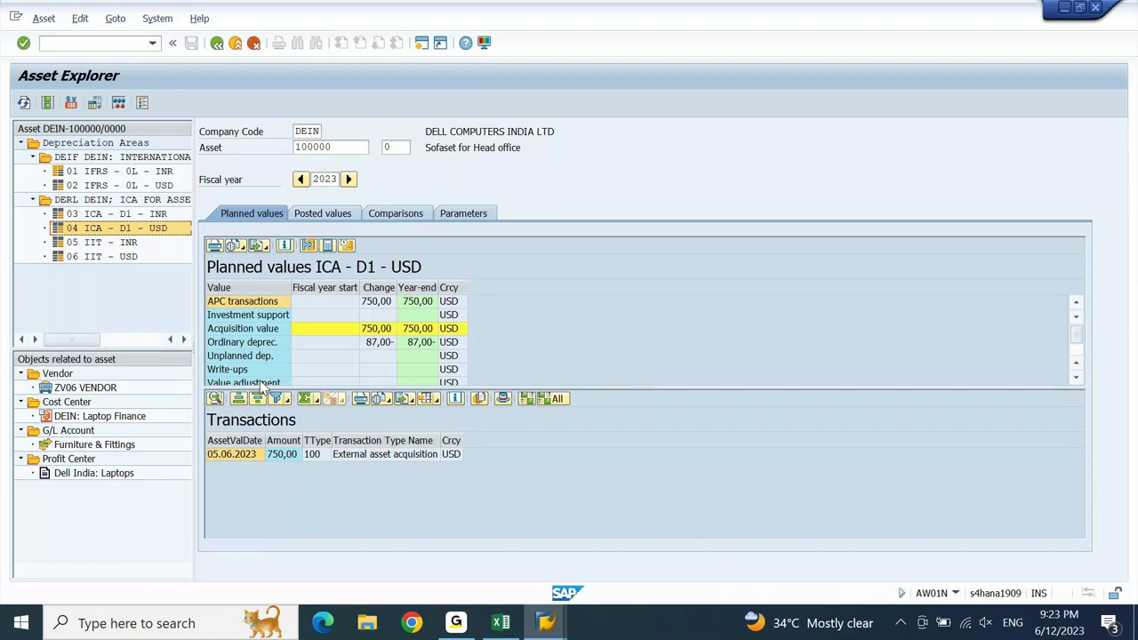
{"action": "left_click", "coordinate": [106, 241]}
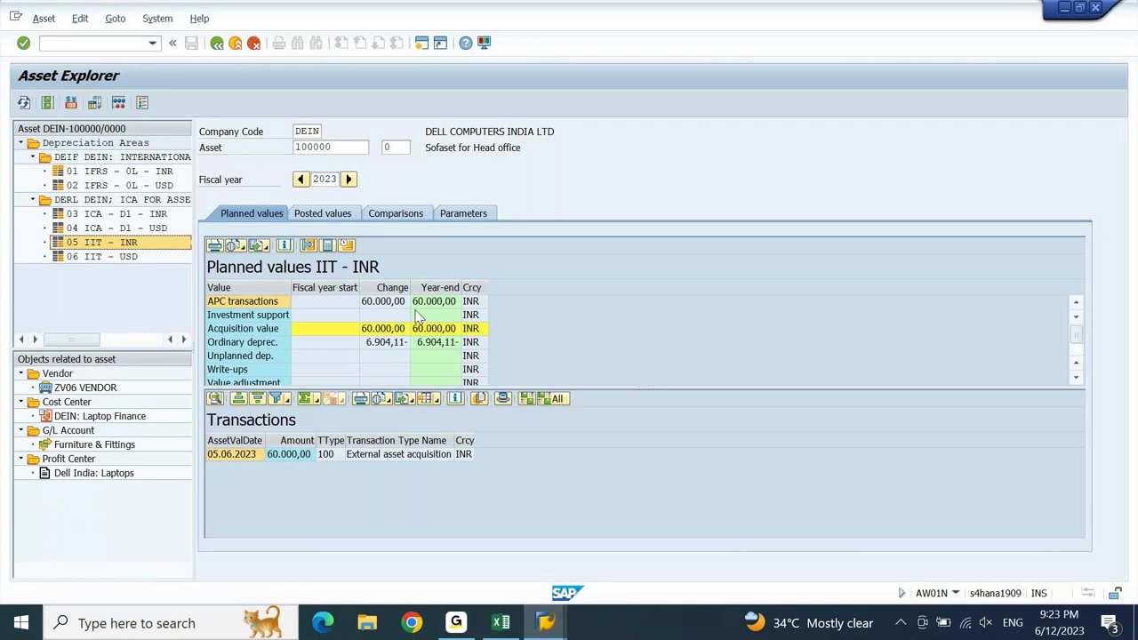
{"action": "left_click", "coordinate": [391, 345]}
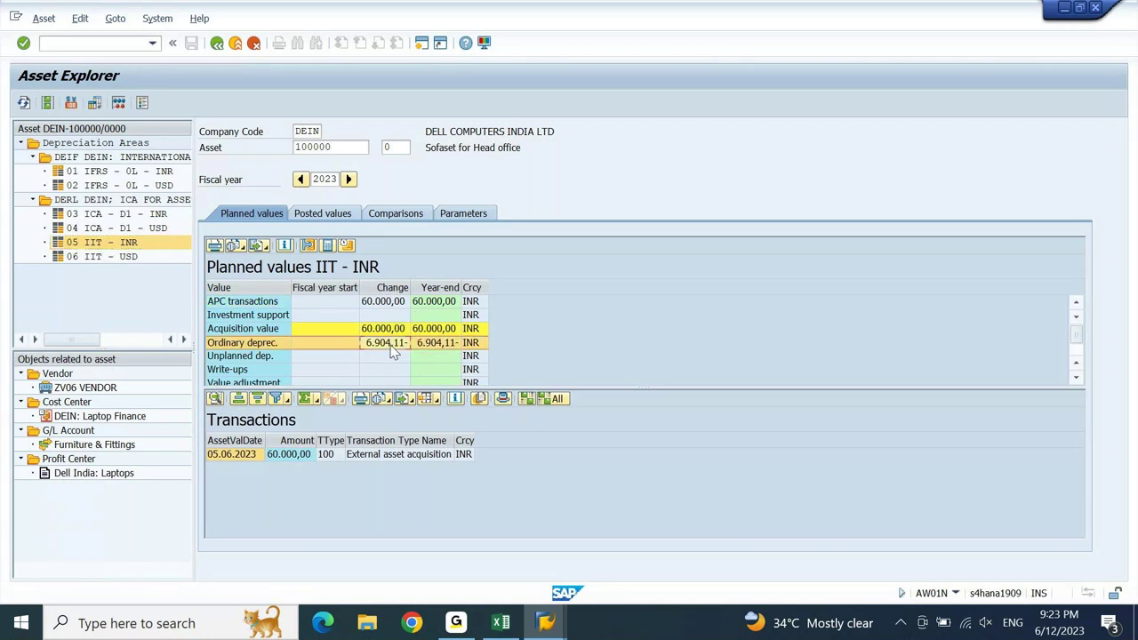
{"action": "left_click", "coordinate": [118, 216]}
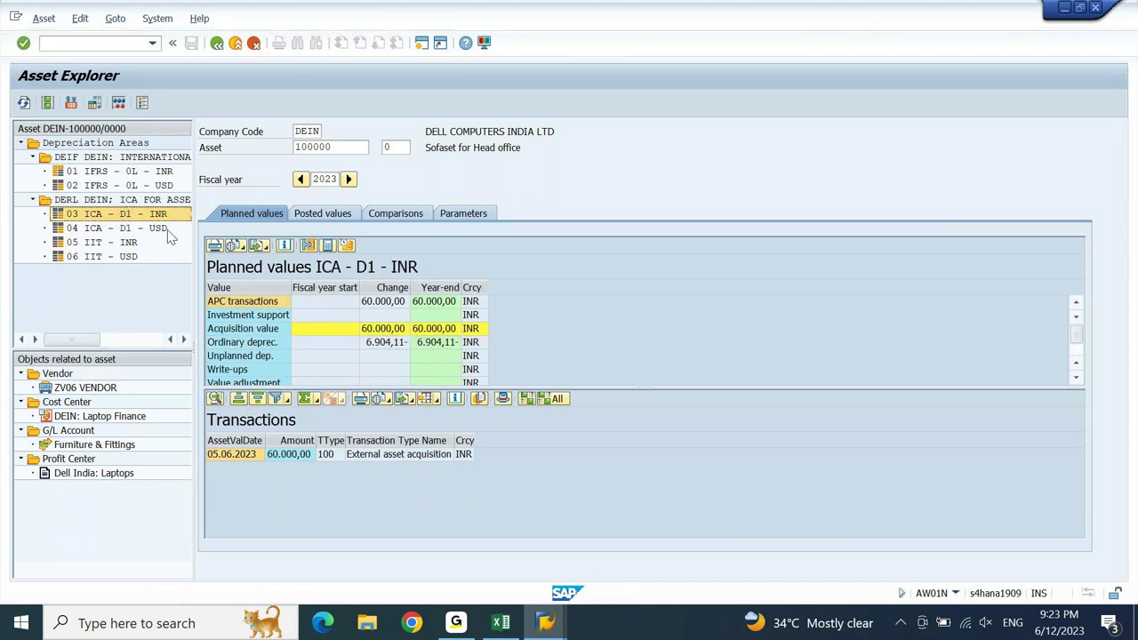
{"action": "left_click", "coordinate": [123, 246]}
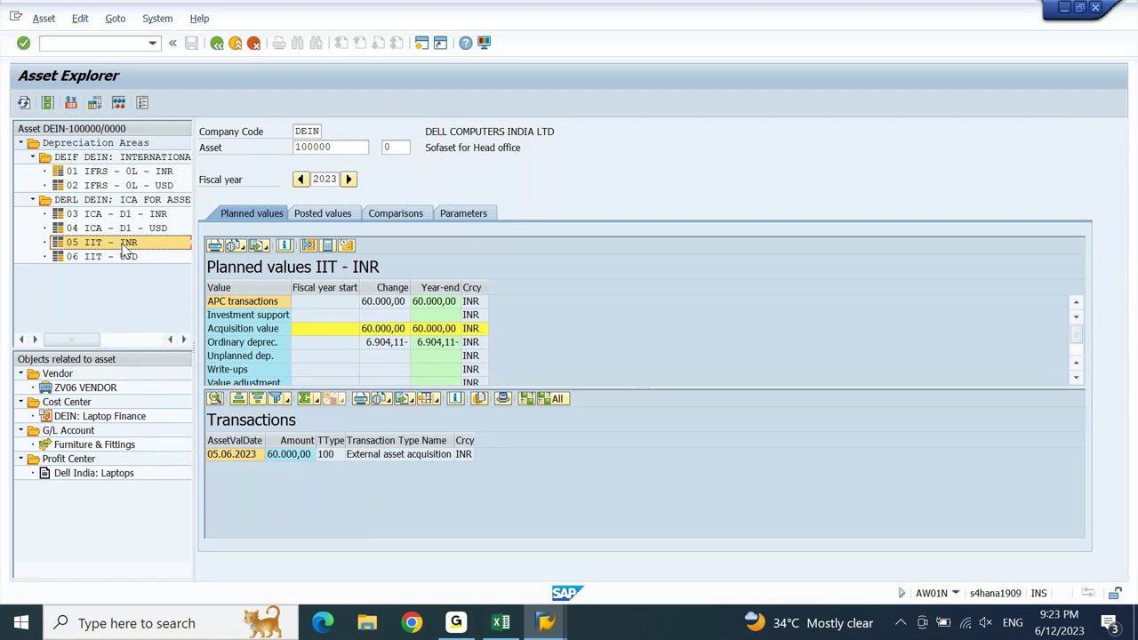
{"action": "left_click", "coordinate": [477, 218]}
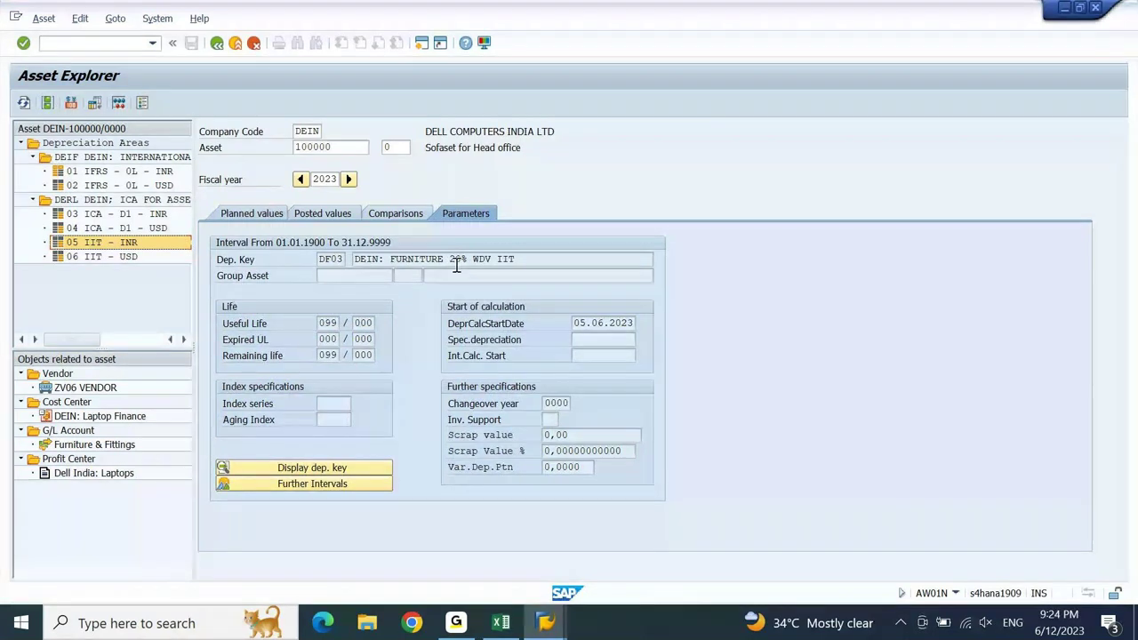
- Compare ICA INR and IIT INR planned values, both showing 6,904.11 ordinary depreciation
{"action": "left_click", "coordinate": [259, 218]}
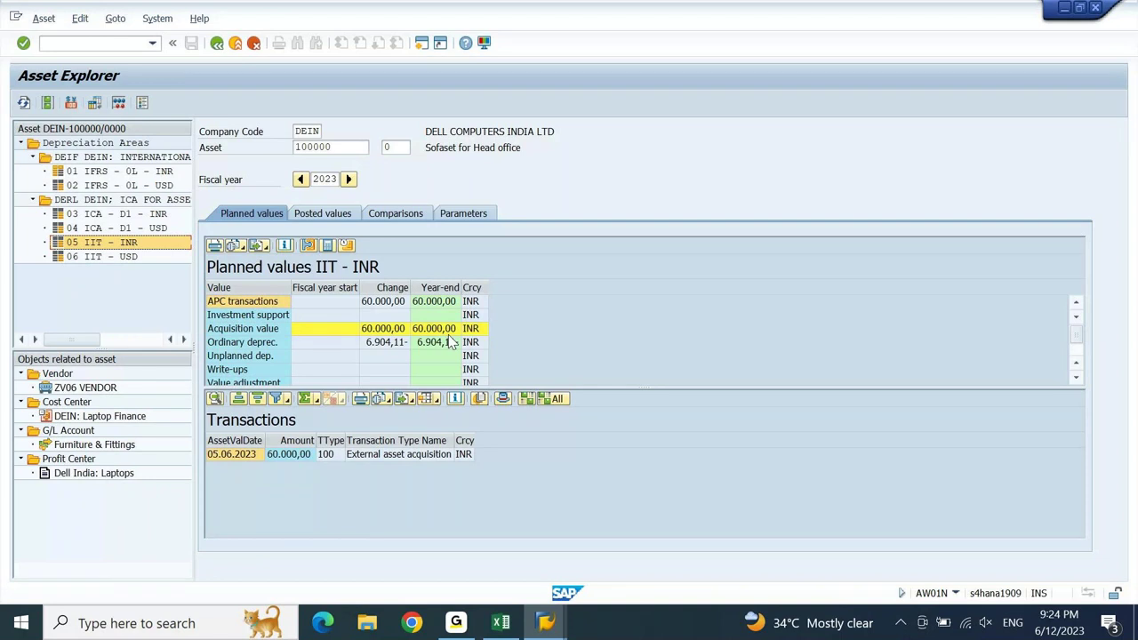
{"action": "left_click", "coordinate": [119, 216]}
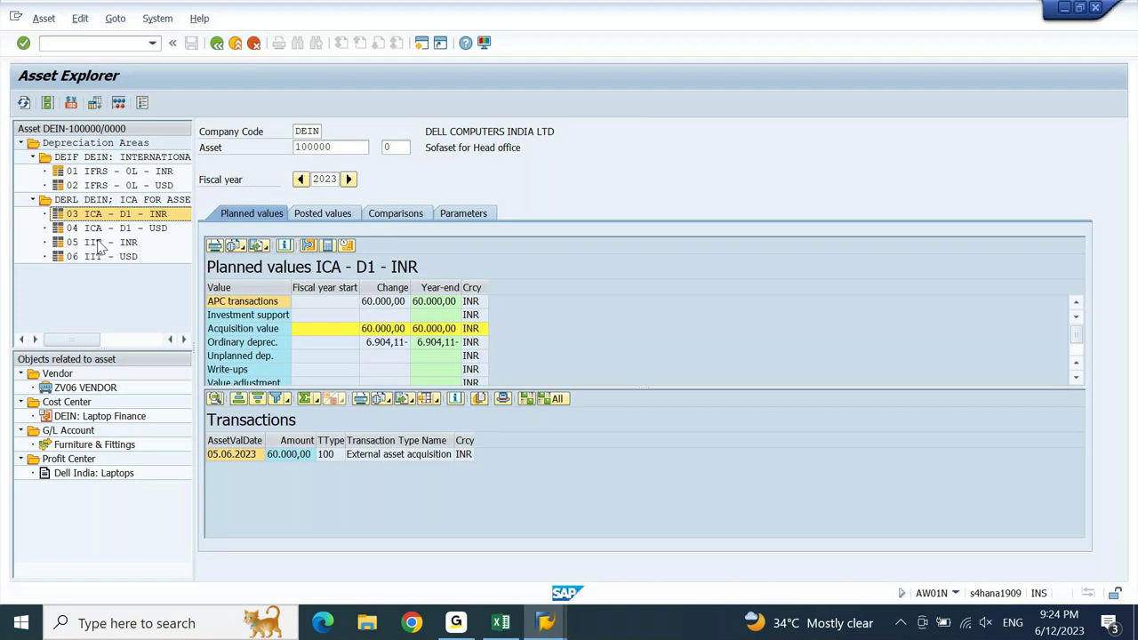
{"action": "left_click", "coordinate": [99, 243]}
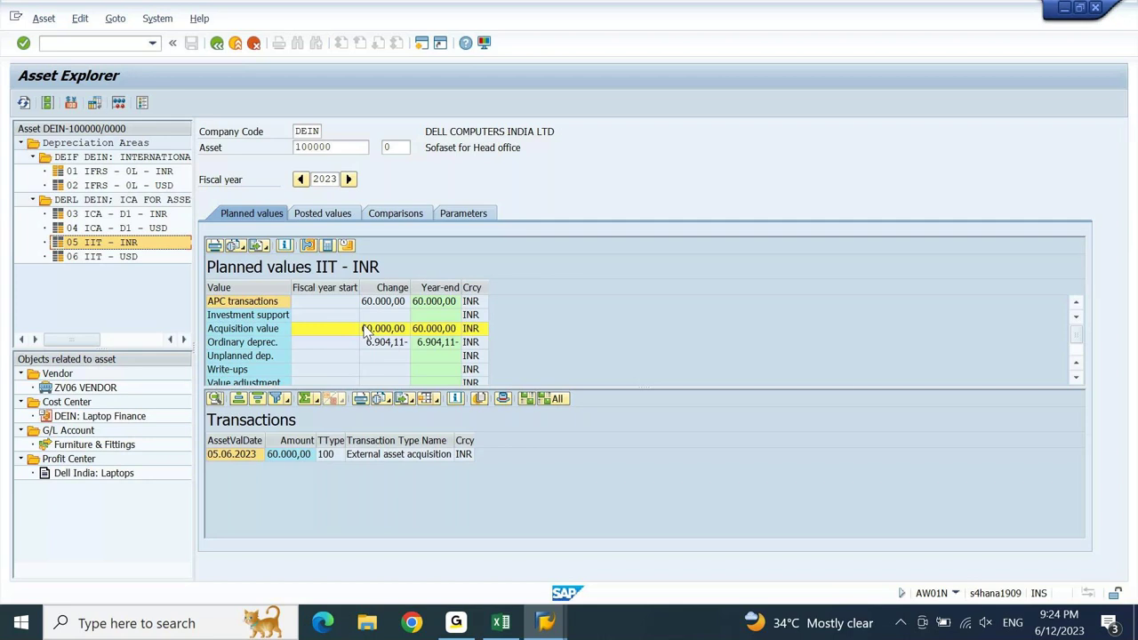
- In Excel's 9PM sheet, inspect the year-1 depreciation formula near the Dep Value in Year 3 row
{"action": "left_click", "coordinate": [501, 622]}
{"action": "key", "text": "Down"}
{"action": "key", "text": "Down"}
{"action": "key", "text": "Down"}
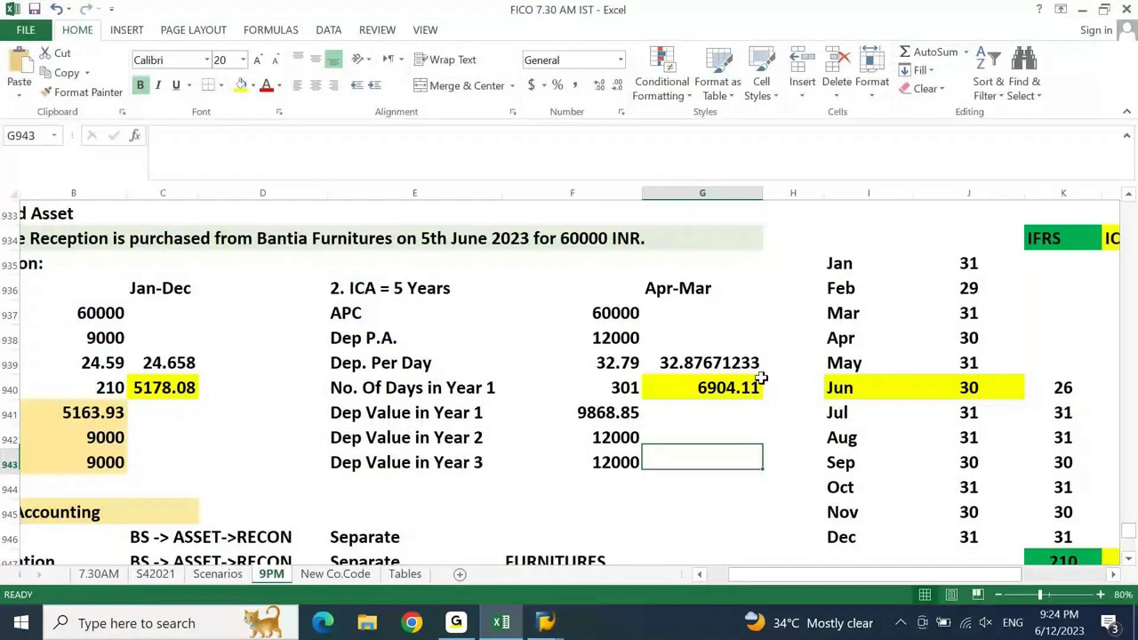
{"action": "left_click", "coordinate": [759, 380]}
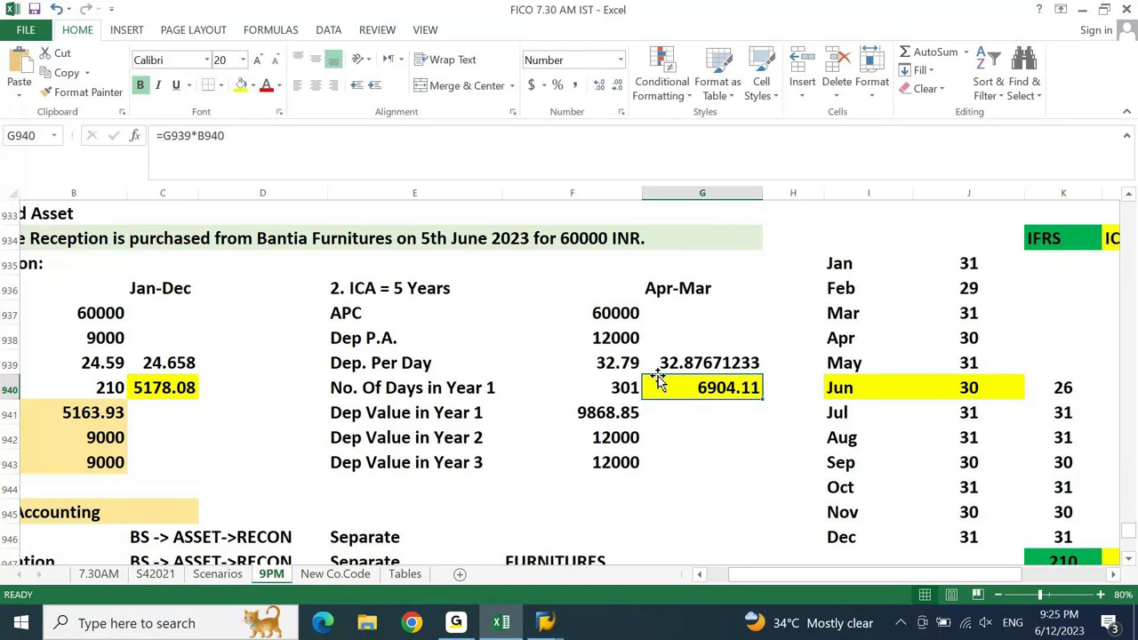
- Confirm in G943 that =1/5 gives a 20% rate, then clear the check and return to SAP
{"action": "left_click", "coordinate": [711, 466]}
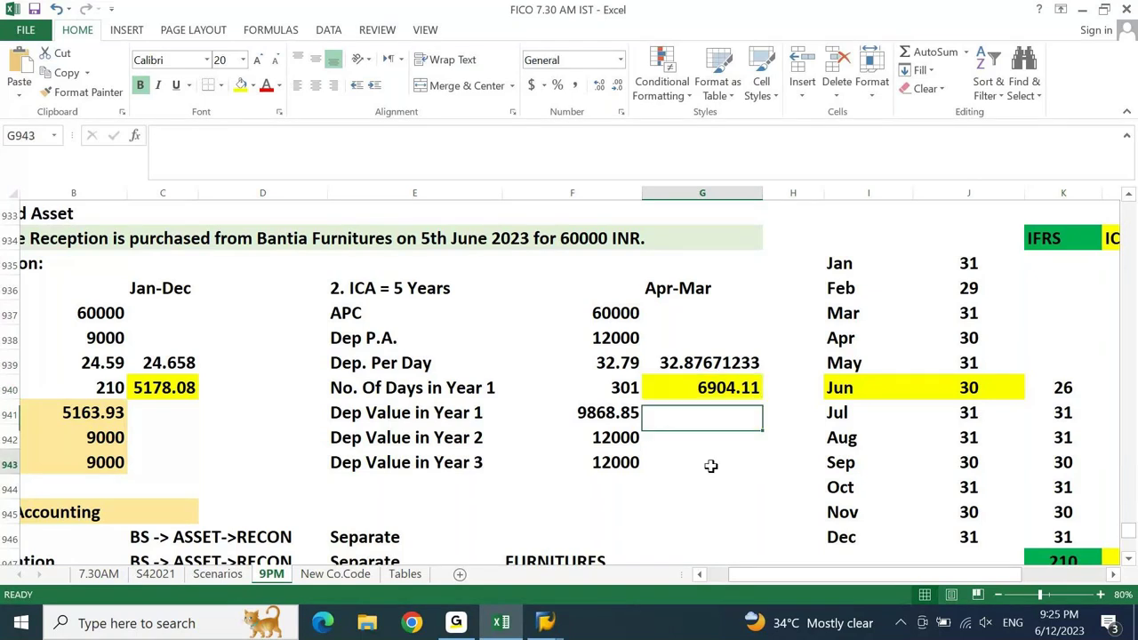
{"action": "type", "text": "=1/5"}
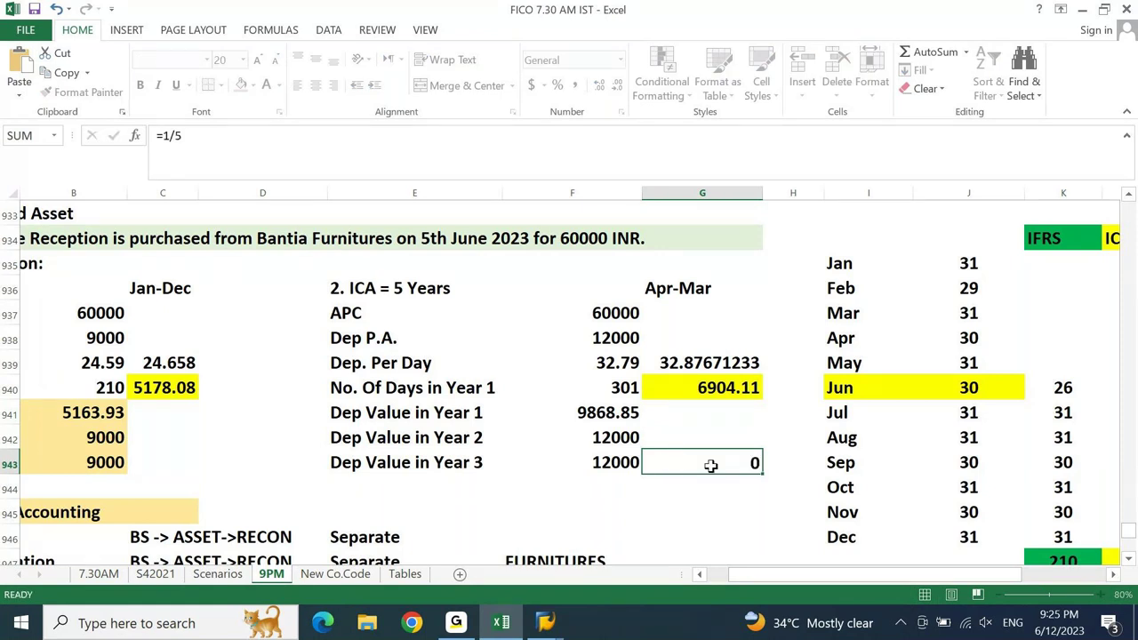
{"action": "key", "text": "Return"}
{"action": "left_click", "coordinate": [711, 466]}
{"action": "left_click", "coordinate": [558, 85]}
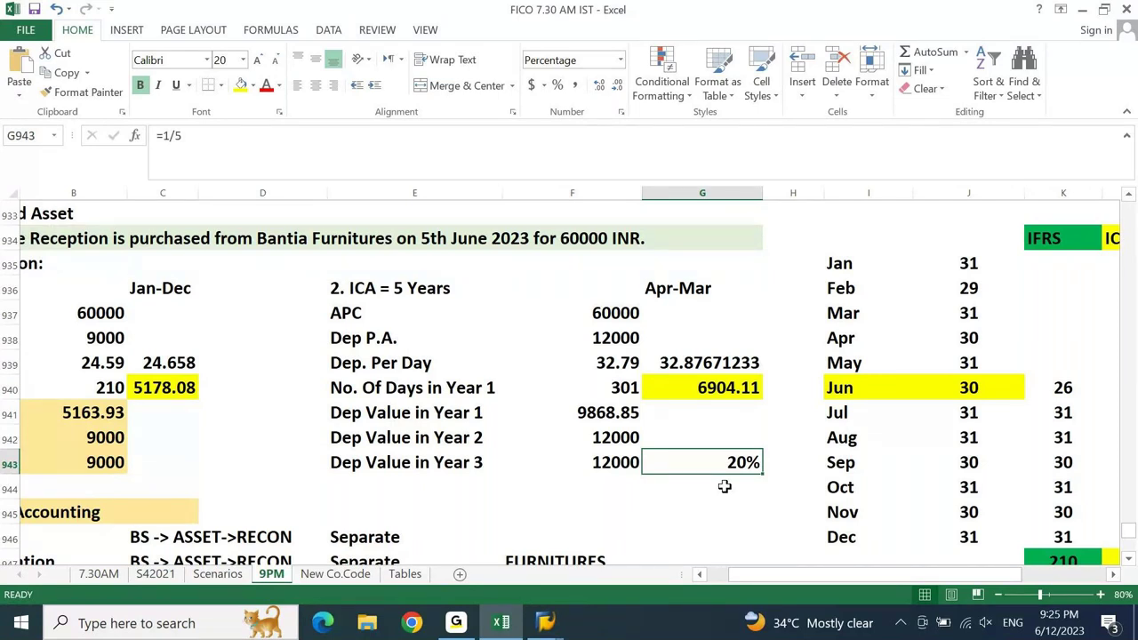
{"action": "key", "text": "Delete"}
{"action": "left_click", "coordinate": [545, 622]}
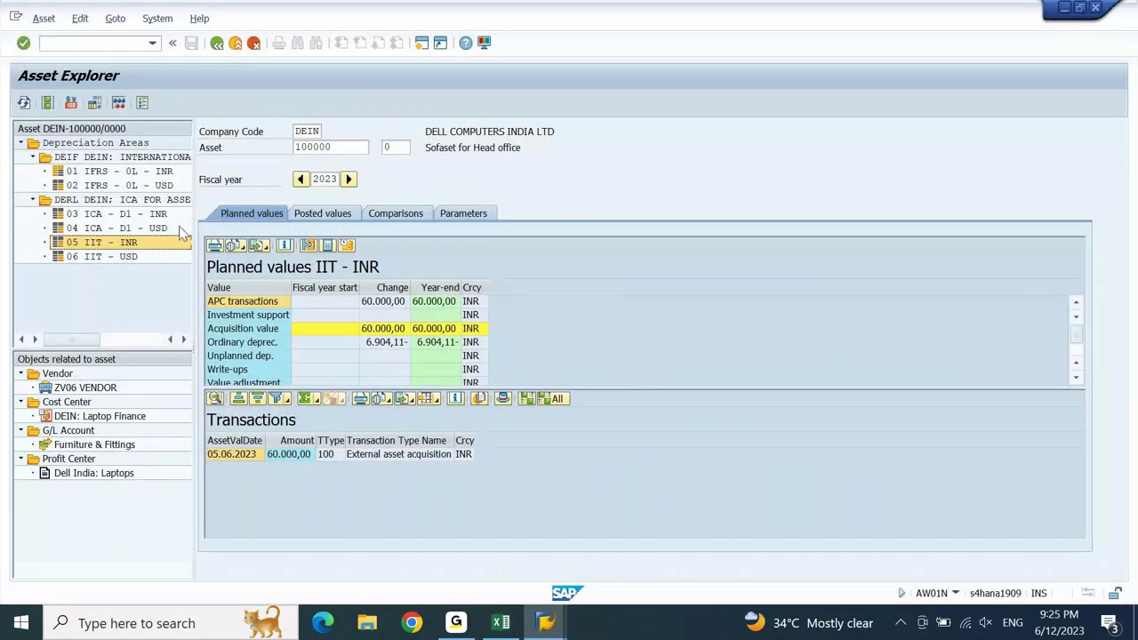
- Show the IIT INR parameters and highlight the 20% in DF03's furniture WDV description
{"action": "left_click", "coordinate": [464, 216]}
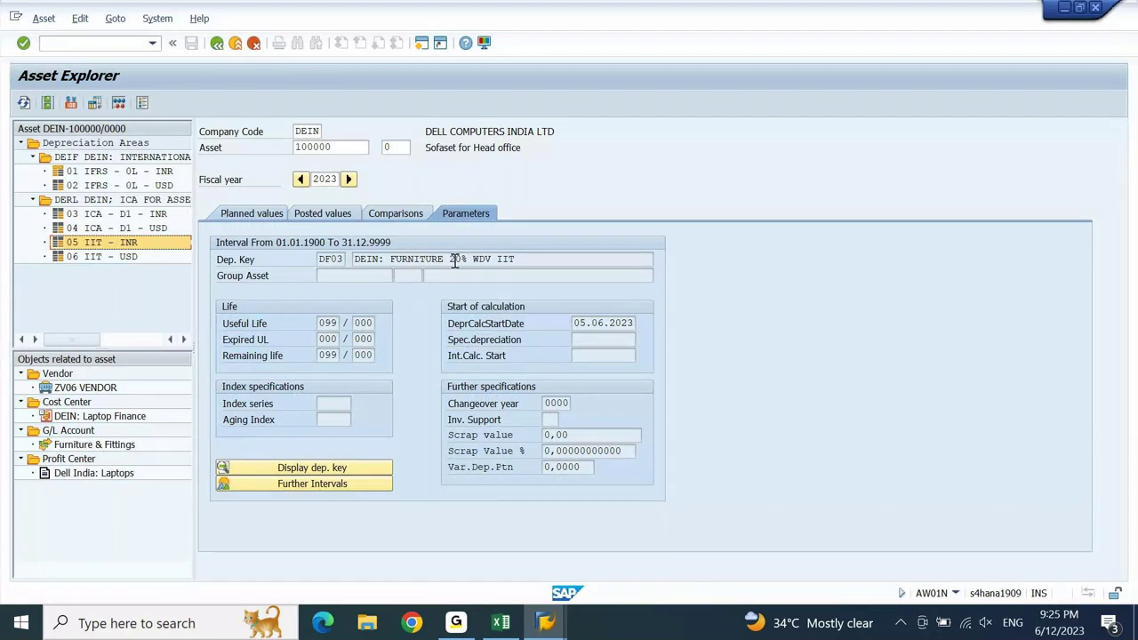
{"action": "double_click", "coordinate": [455, 259]}
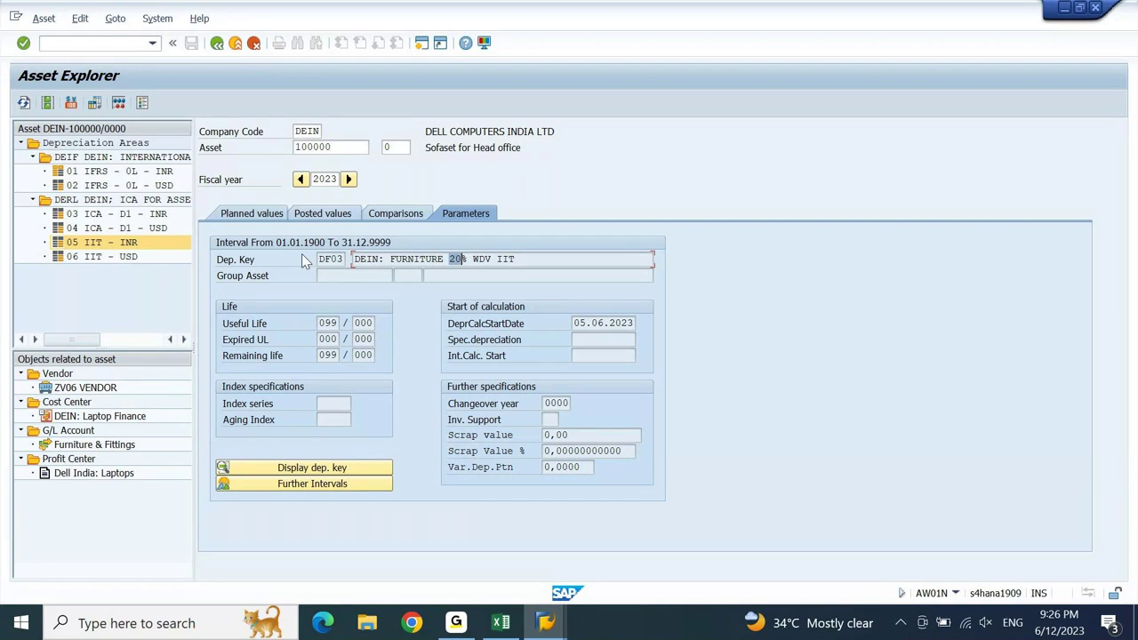
- Advance to fiscal year 2024 and review the IIT INR planned depreciation change
{"action": "left_click", "coordinate": [349, 178]}
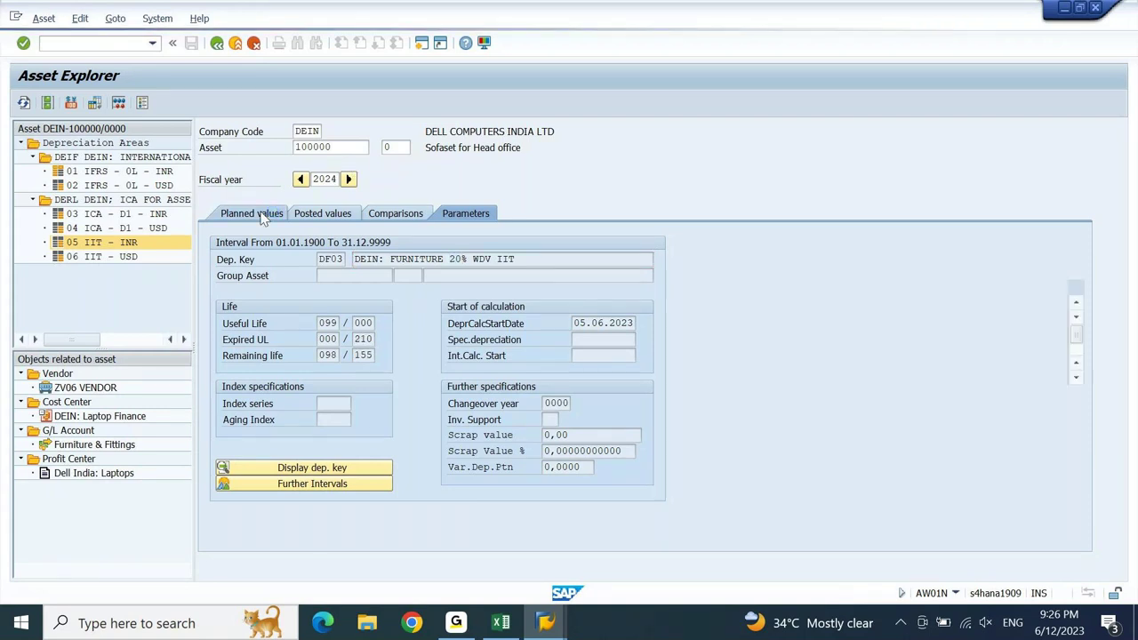
{"action": "left_click", "coordinate": [262, 219]}
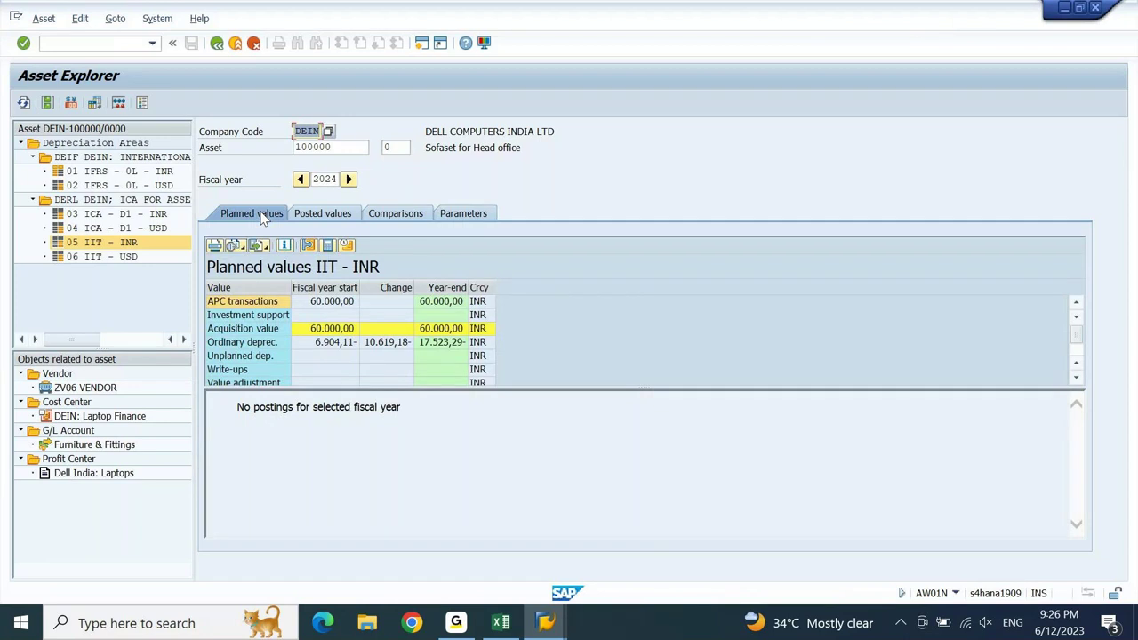
{"action": "left_click", "coordinate": [400, 287]}
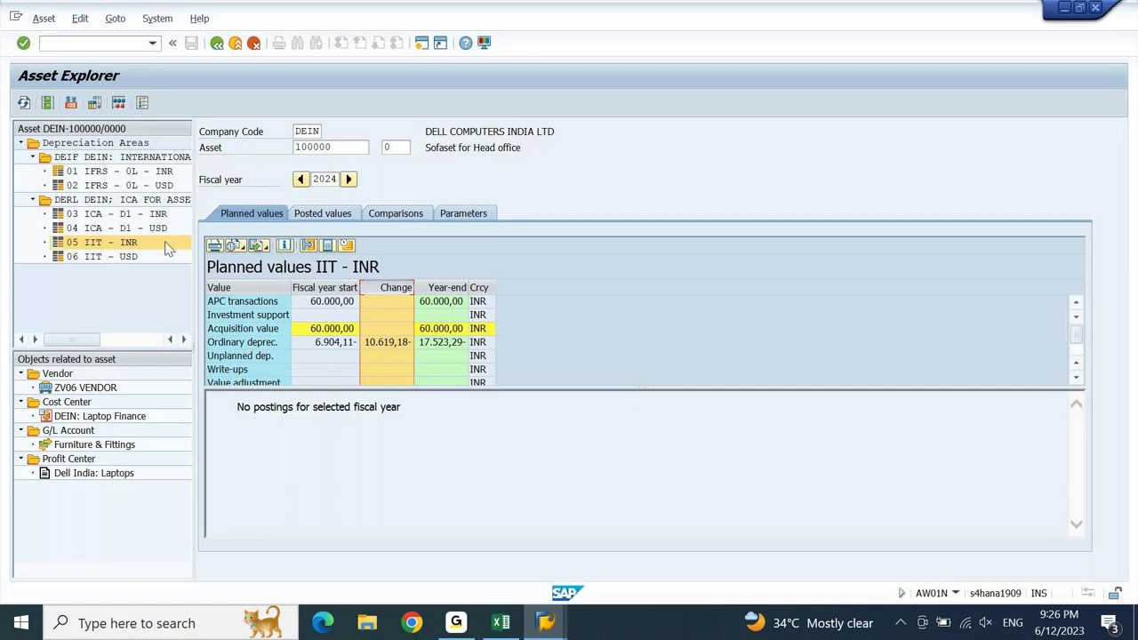
- Review 2024 planned depreciation for areas 03 ICA - D1 - INR and 06 IIT - USD
{"action": "left_click", "coordinate": [92, 216]}
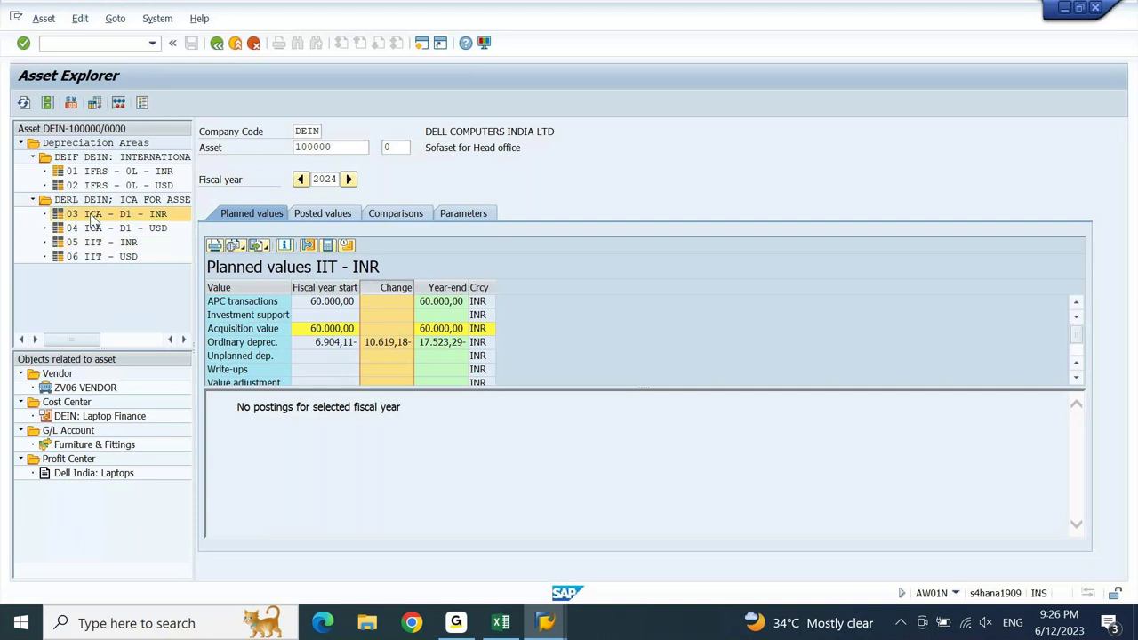
{"action": "left_click", "coordinate": [92, 219]}
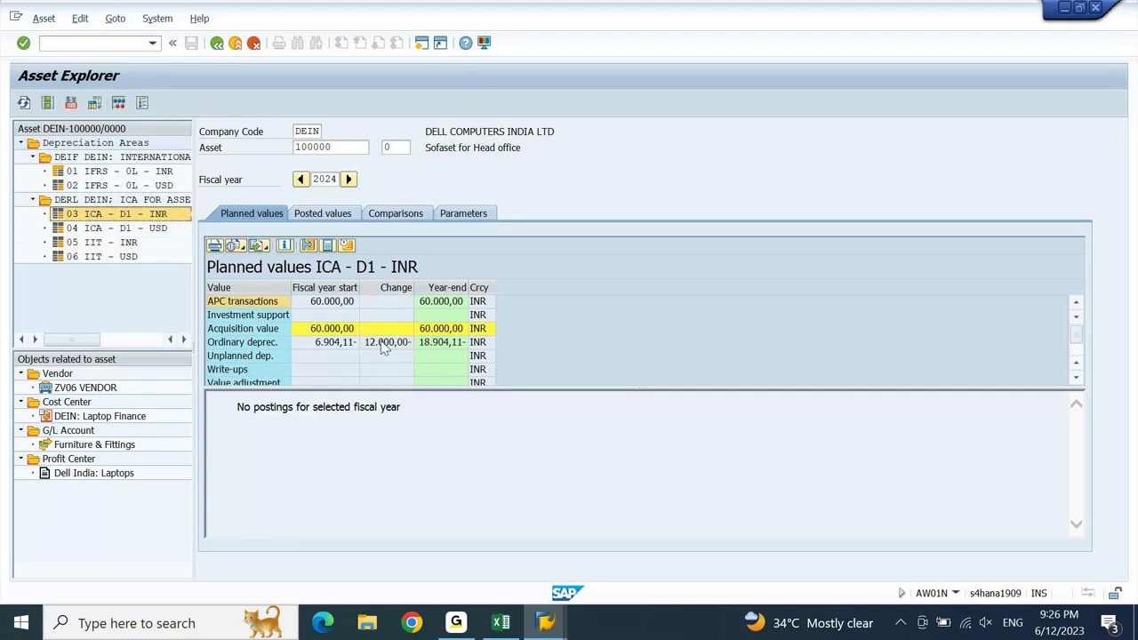
{"action": "left_click", "coordinate": [396, 290]}
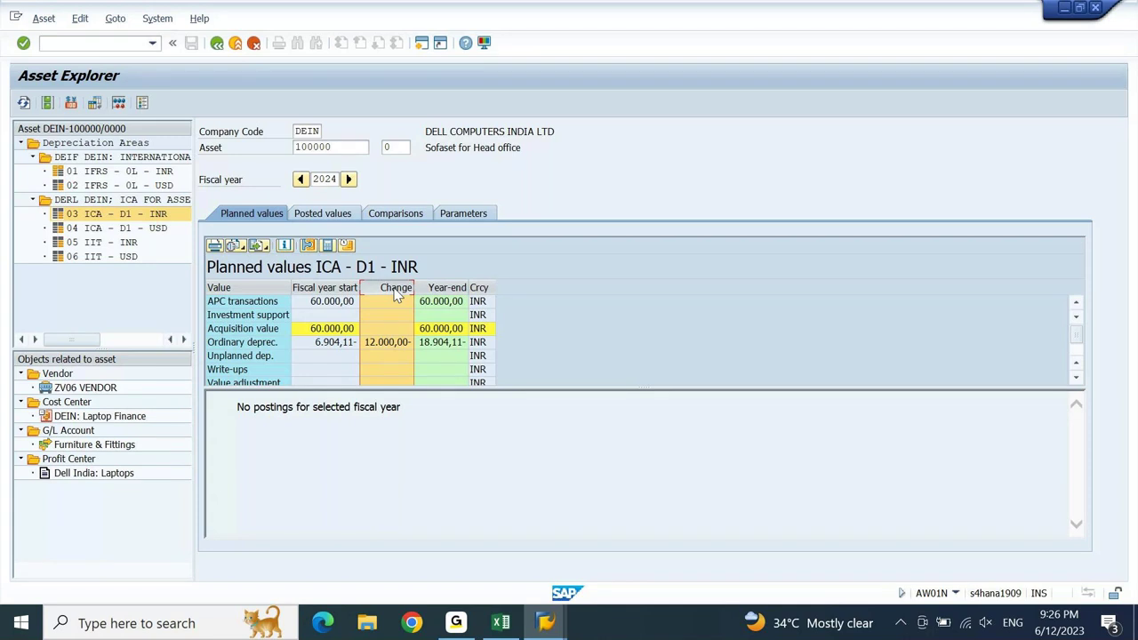
{"action": "left_click", "coordinate": [107, 256]}
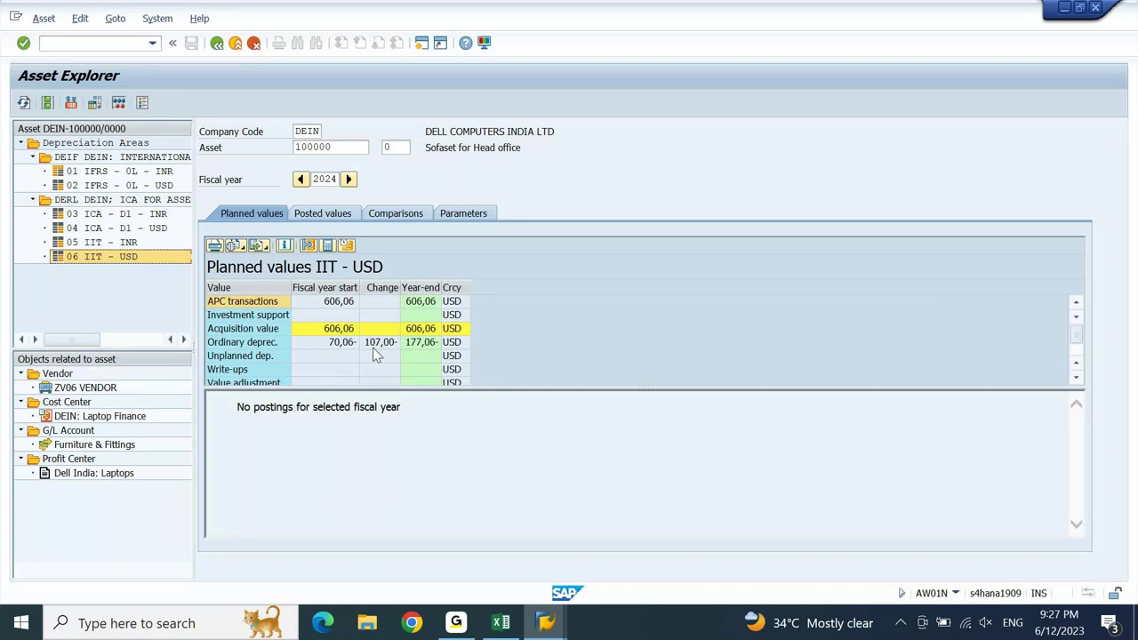
{"action": "left_click", "coordinate": [406, 215]}
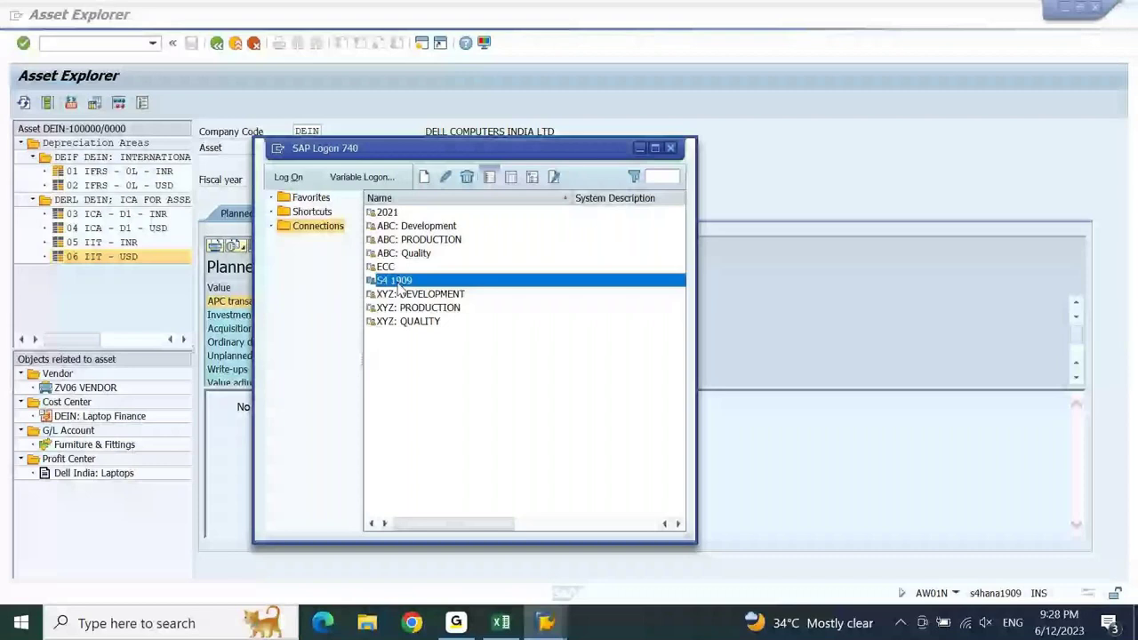
- Attempt a new S4 1909 session, then close the unresponsive SAP window via taskbar previews
{"action": "double_click", "coordinate": [400, 283]}
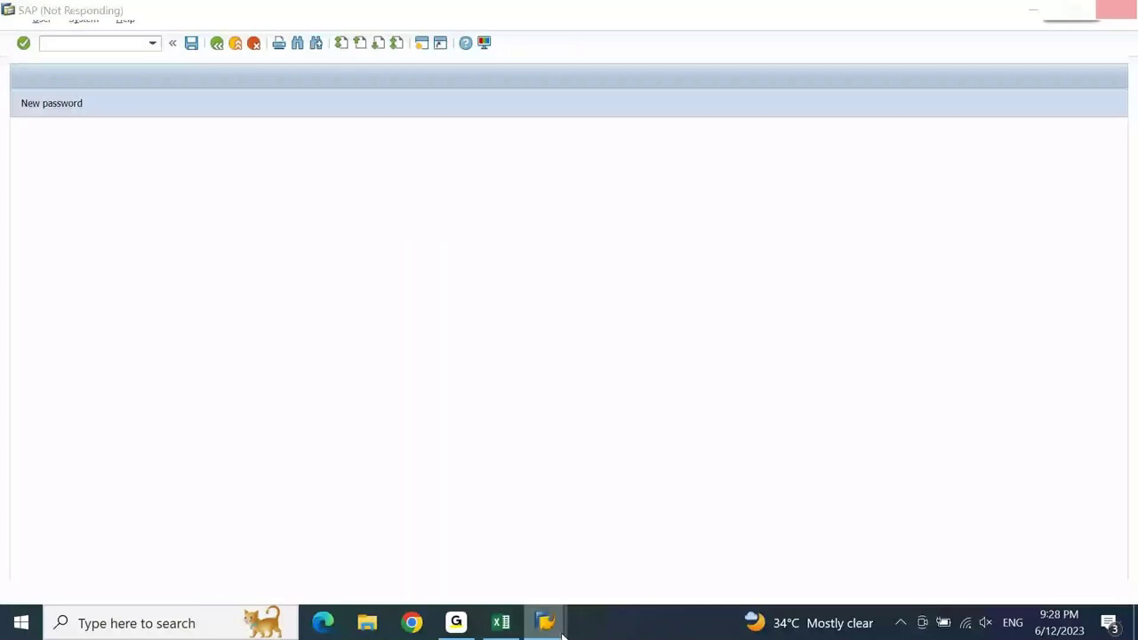
{"action": "mouse_move", "coordinate": [562, 633]}
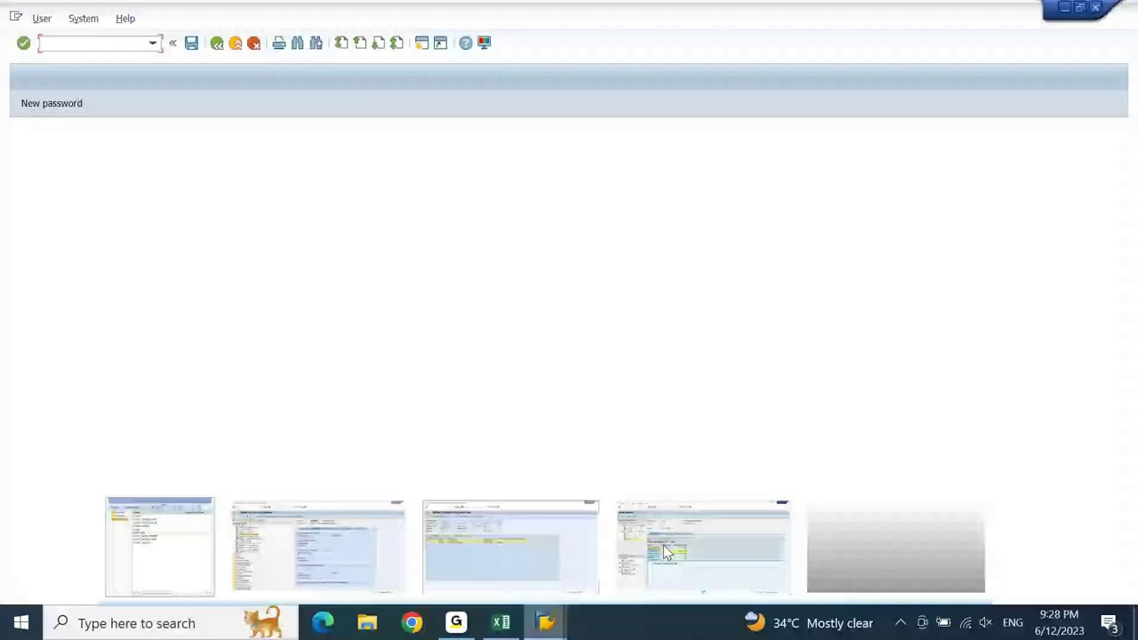
{"action": "left_click", "coordinate": [711, 544]}
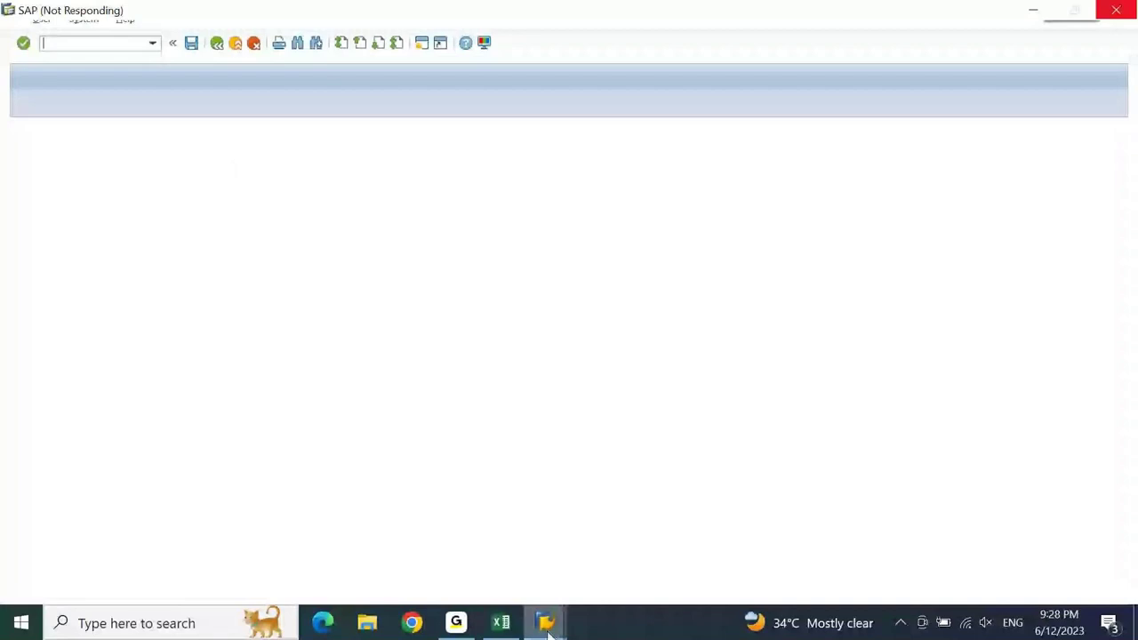
{"action": "left_click", "coordinate": [549, 627]}
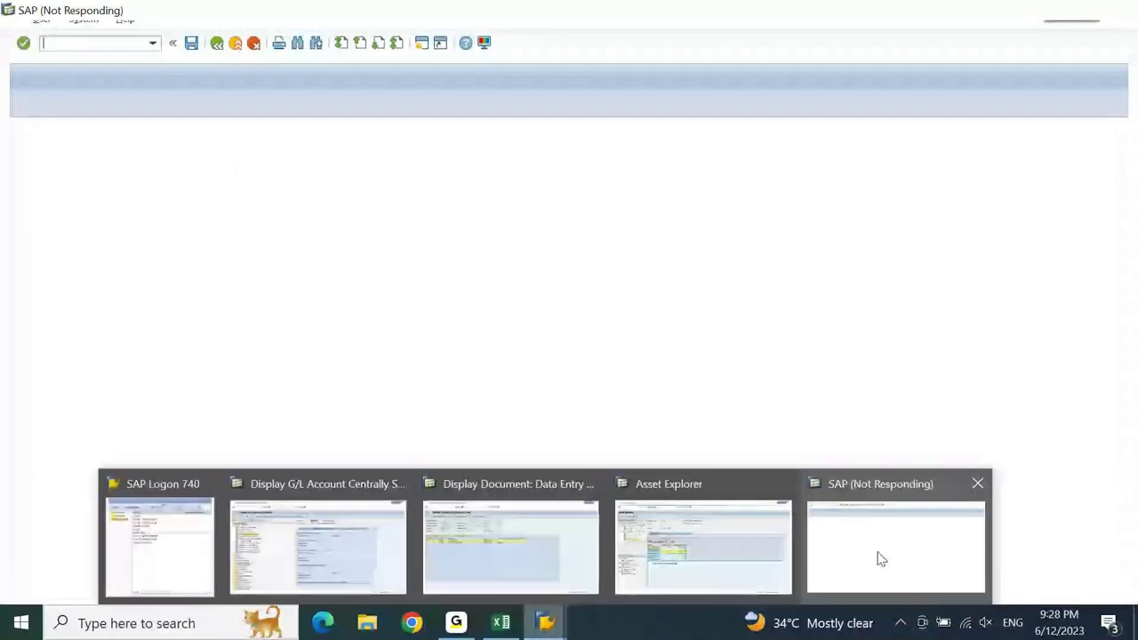
{"action": "left_click", "coordinate": [723, 541]}
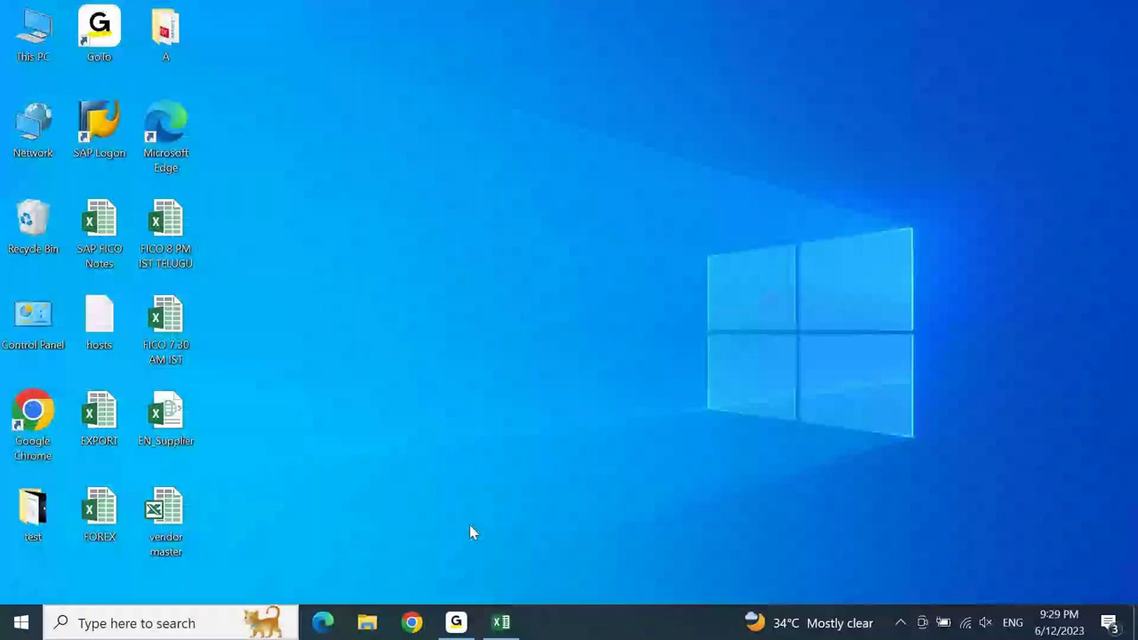
- Launch SAP Logon and sign in to S4 1909 with the user ID and account password
{"action": "double_click", "coordinate": [98, 129]}
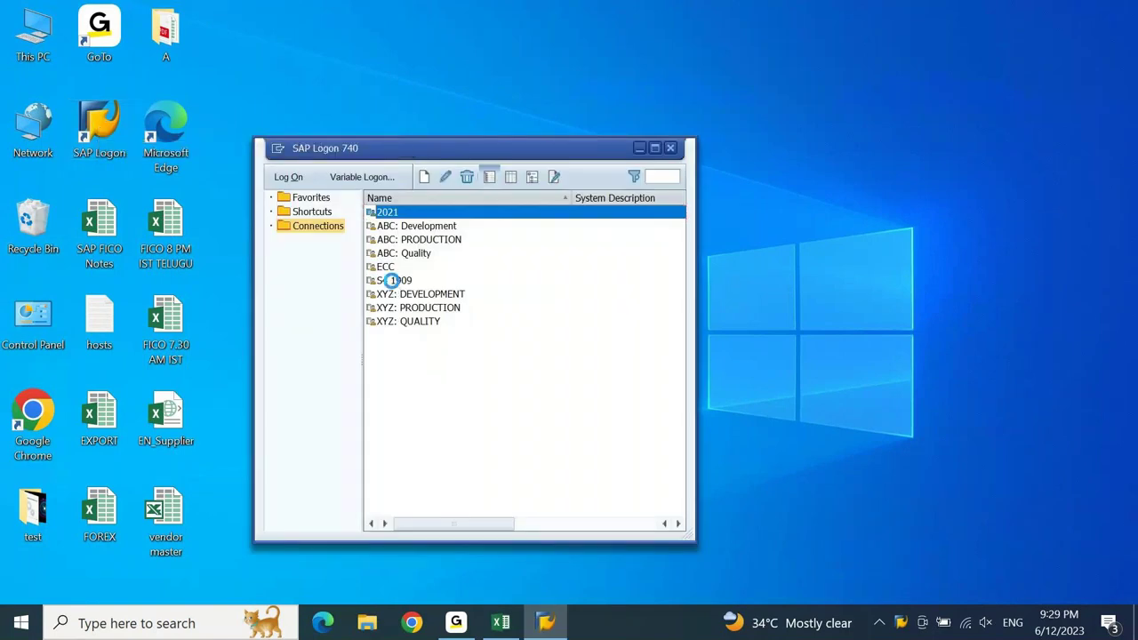
{"action": "left_click", "coordinate": [393, 281]}
{"action": "double_click", "coordinate": [393, 281]}
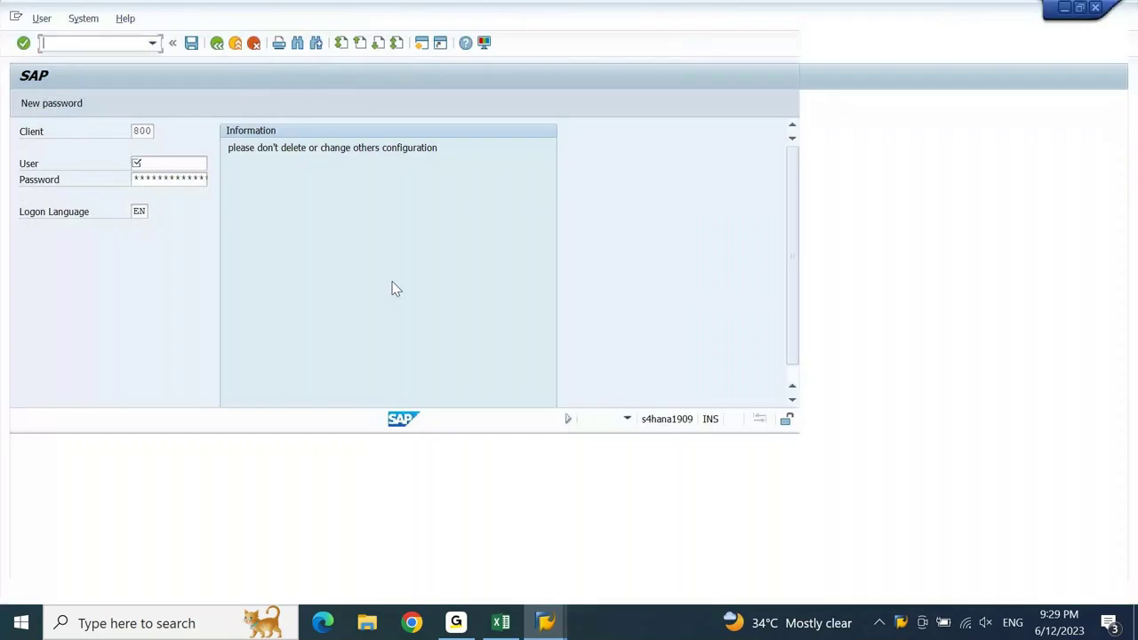
{"action": "type", "text": "ajay"}
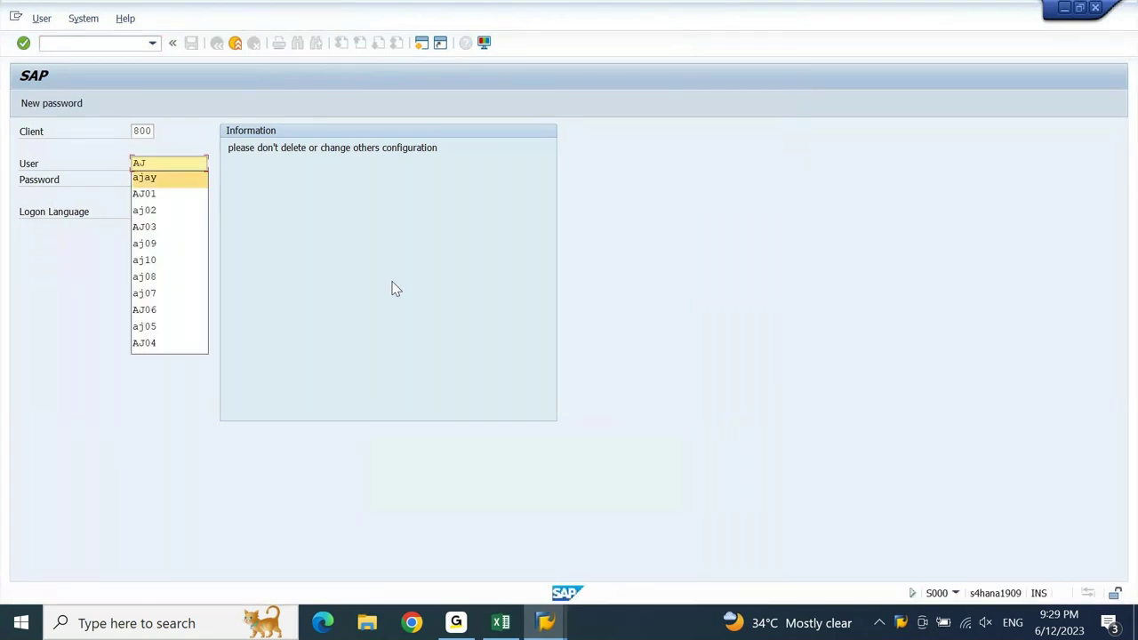
{"action": "key", "text": "Tab"}
{"action": "type", "text": "*******"}
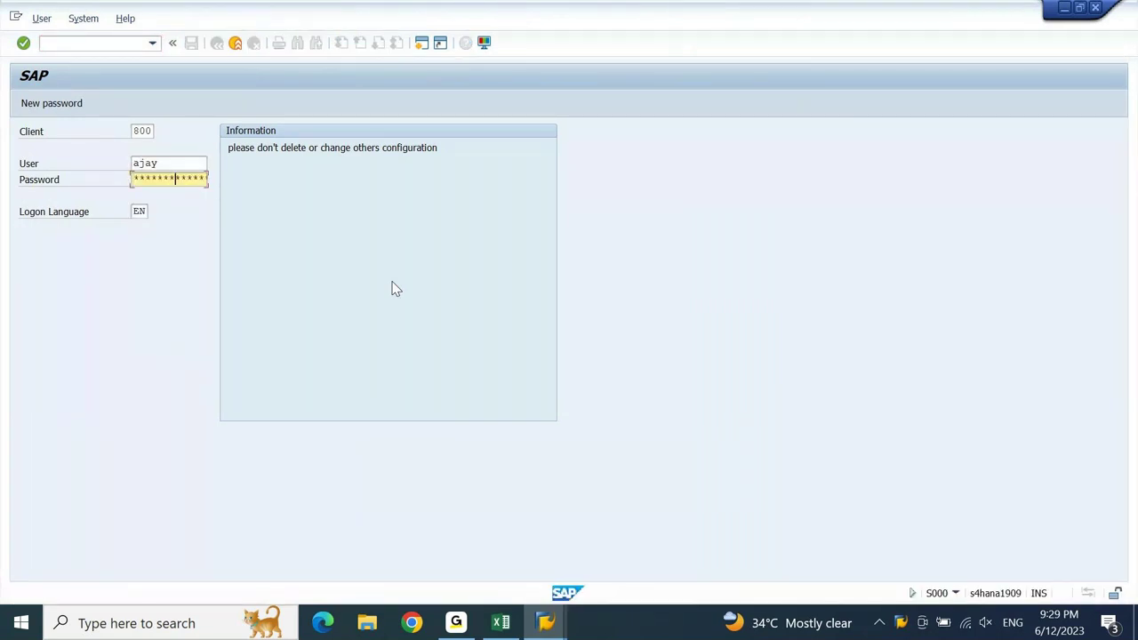
{"action": "key", "text": "Return"}
- Run AW01N for company code DEIN and asset 100000 to reload its 2023 plan
{"action": "type", "text": "aw01n"}
{"action": "key", "text": "Return"}
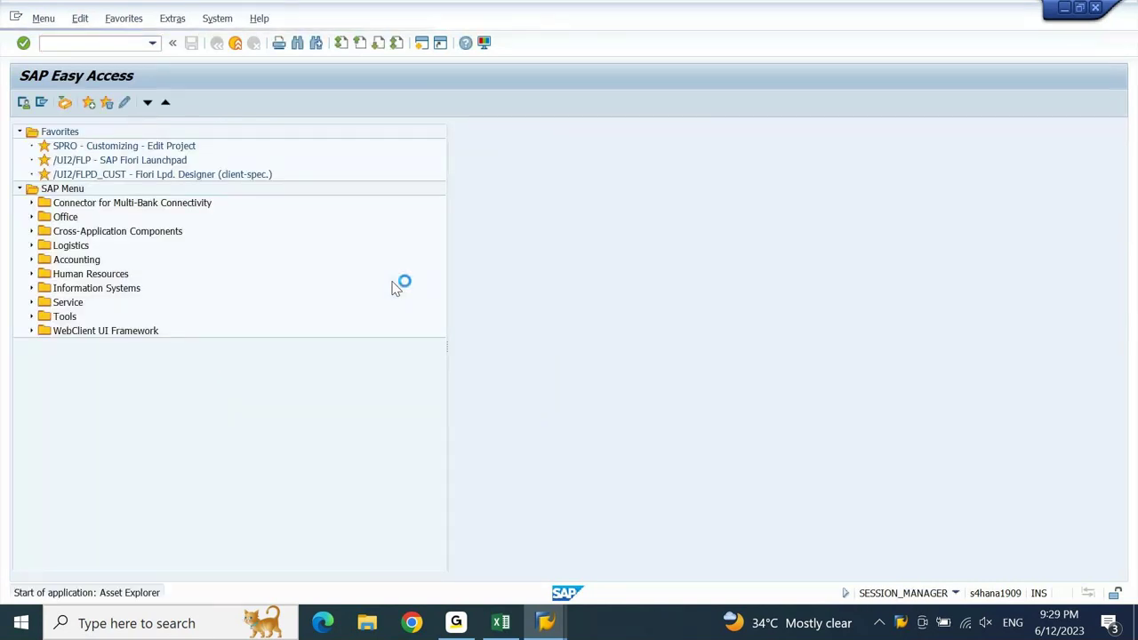
{"action": "key", "text": "Down"}
{"action": "key", "text": "Down"}
{"action": "key", "text": "Tab"}
{"action": "key", "text": "Down"}
{"action": "key", "text": "Down"}
{"action": "key", "text": "Return"}
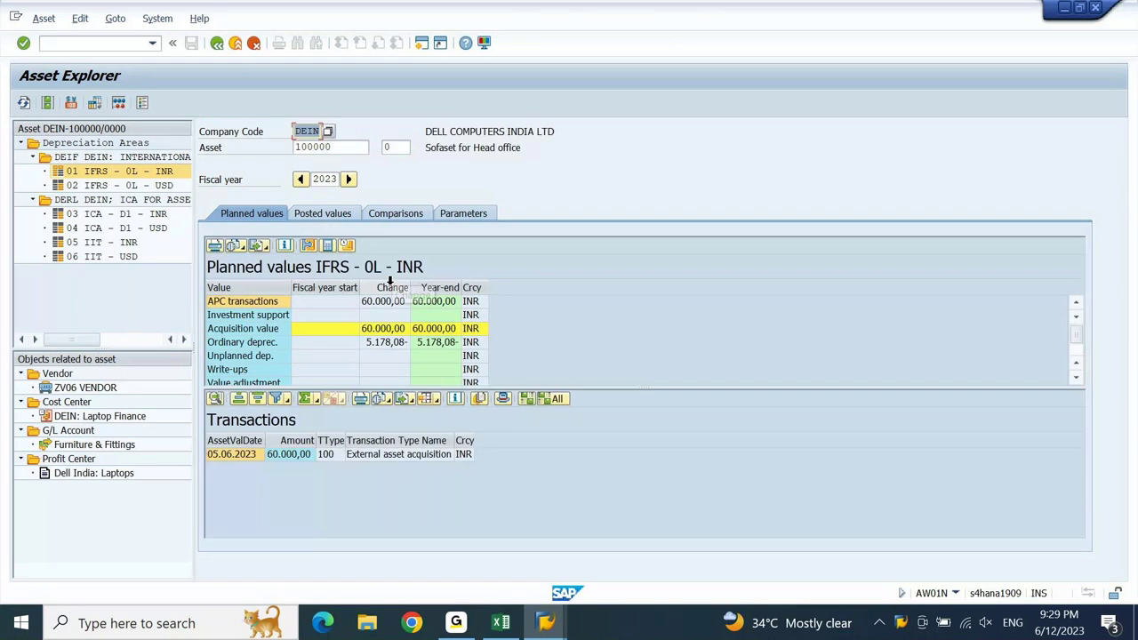
- Bring up Excel's 9PM sheet and select the Dep. Per Day row (E939)
{"action": "left_click", "coordinate": [411, 220]}
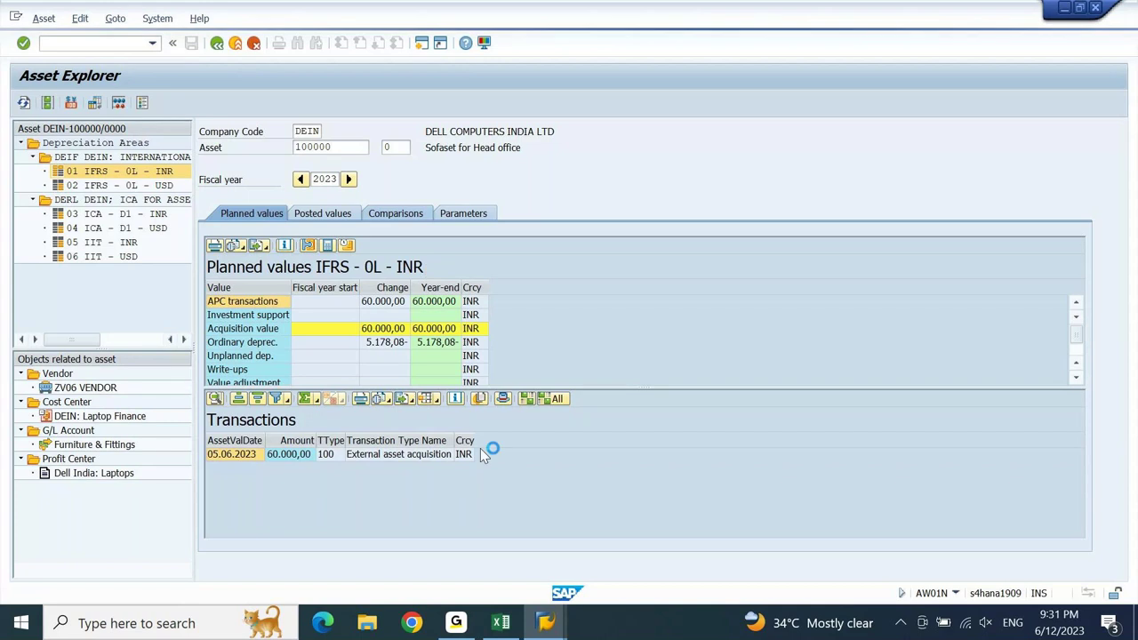
{"action": "left_click", "coordinate": [500, 622]}
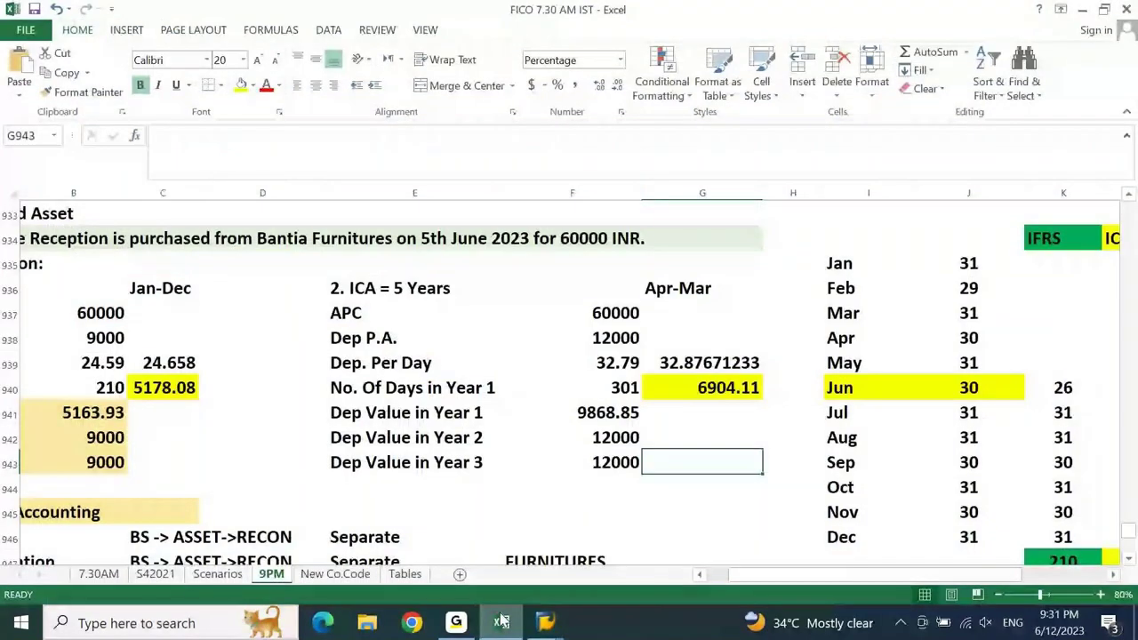
{"action": "left_click", "coordinate": [364, 355]}
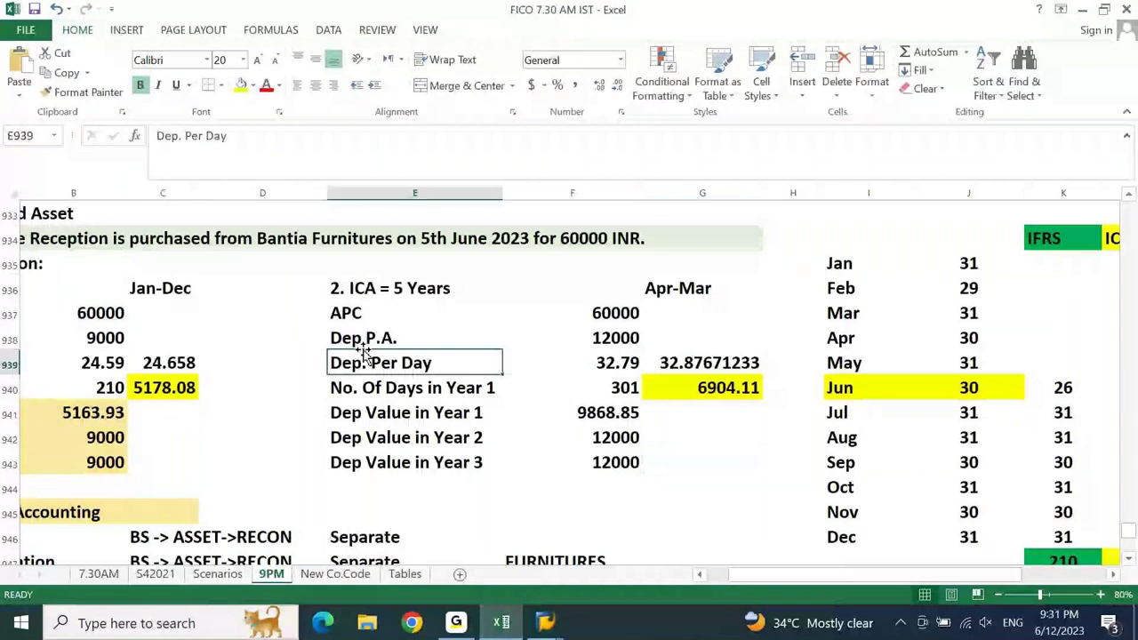